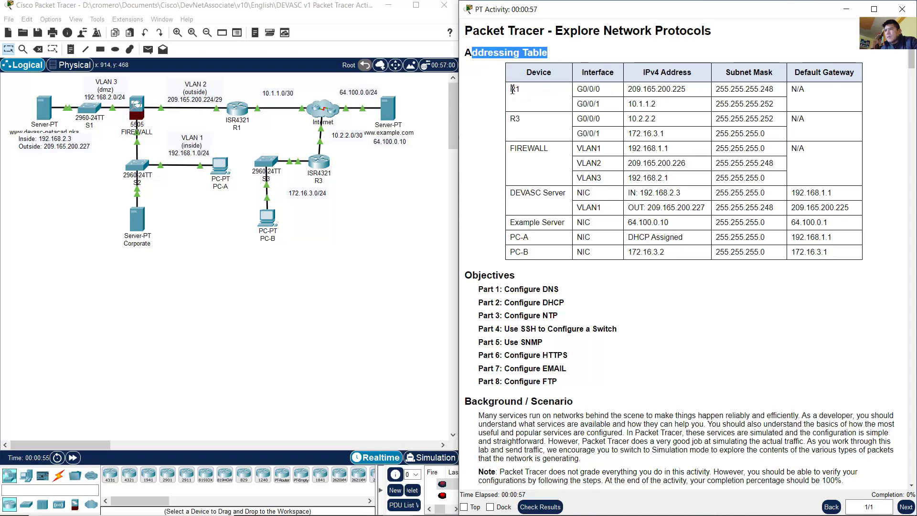
# Step: Match the R1, R3 and FIREWALL rows of the addressing table to their topology devices
pyautogui.moveTo(514, 90); pyautogui.dragTo(774, 104)
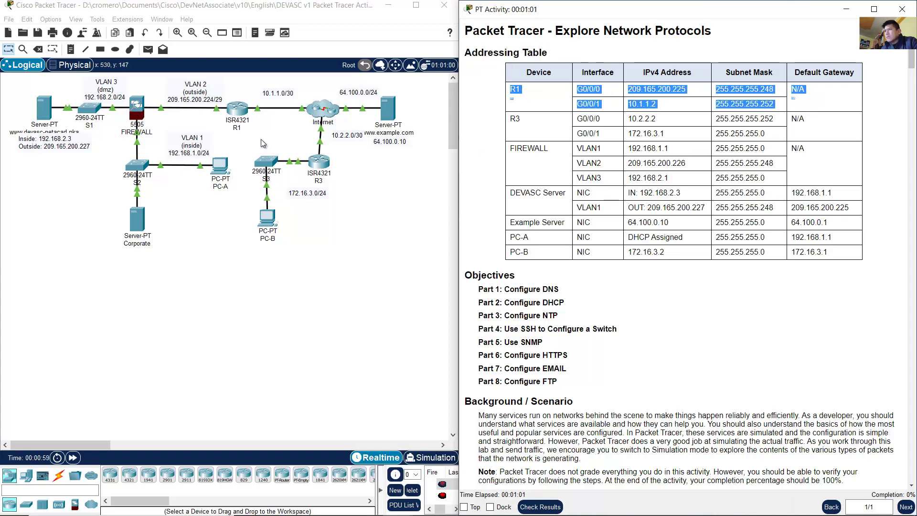
pyautogui.moveTo(269, 133); pyautogui.dragTo(202, 89)
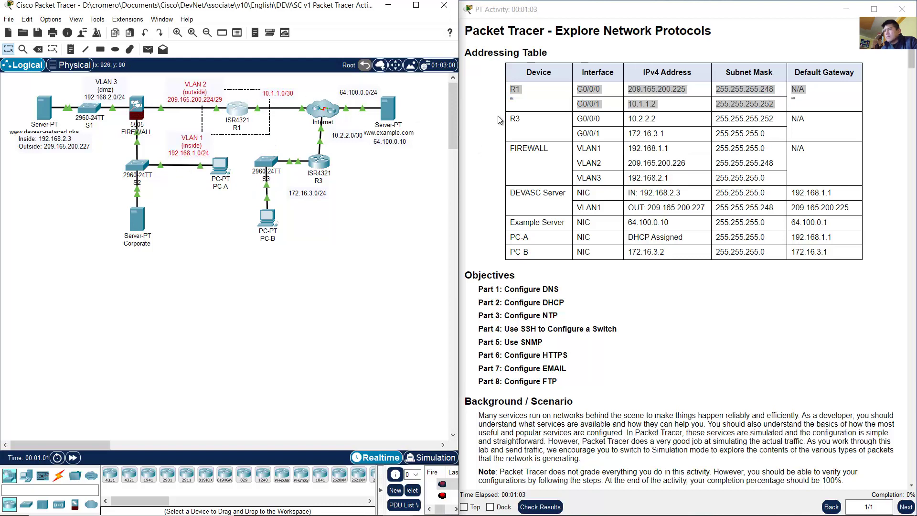
pyautogui.moveTo(499, 119); pyautogui.dragTo(817, 137)
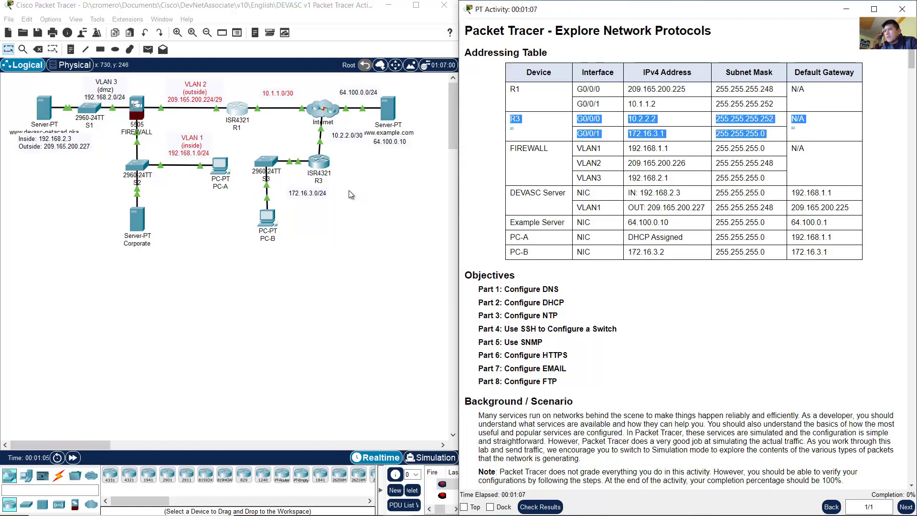
pyautogui.moveTo(349, 190); pyautogui.dragTo(288, 142)
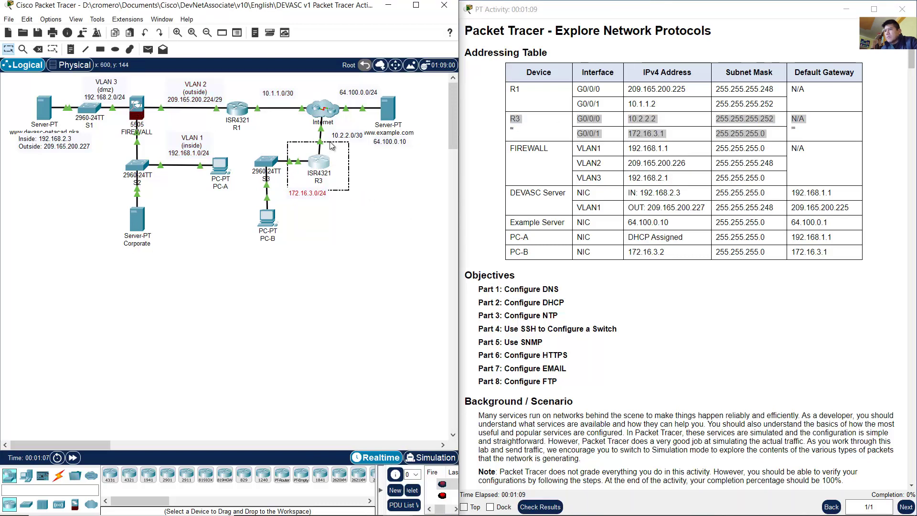
pyautogui.click(523, 153)
pyautogui.moveTo(565, 153); pyautogui.dragTo(807, 182)
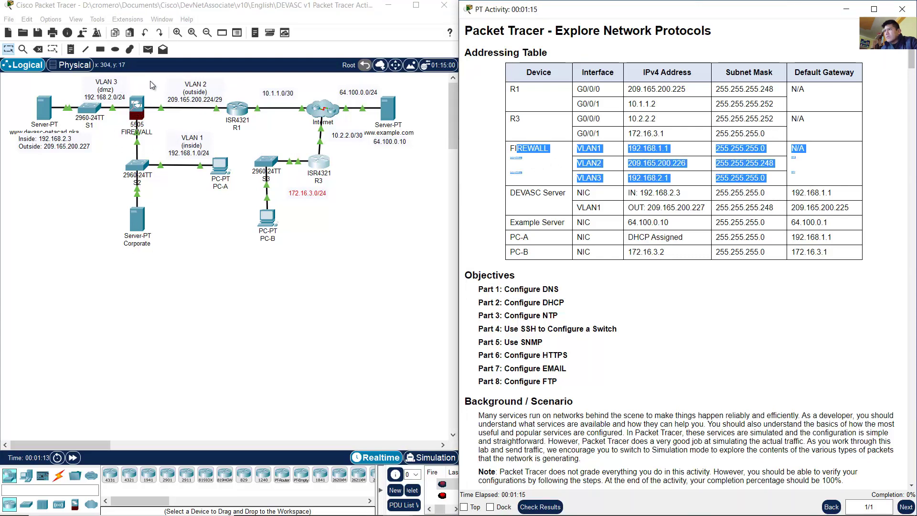
pyautogui.moveTo(154, 81); pyautogui.dragTo(113, 143)
pyautogui.click(552, 193)
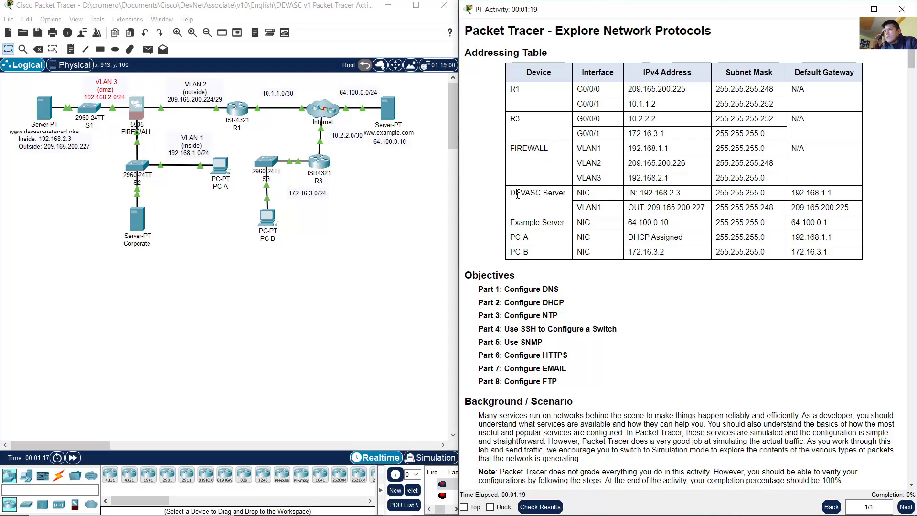
# Step: Review the DEVASC Server's NIC and VLAN1 addresses and locate it on the topology
pyautogui.moveTo(518, 195); pyautogui.dragTo(832, 195)
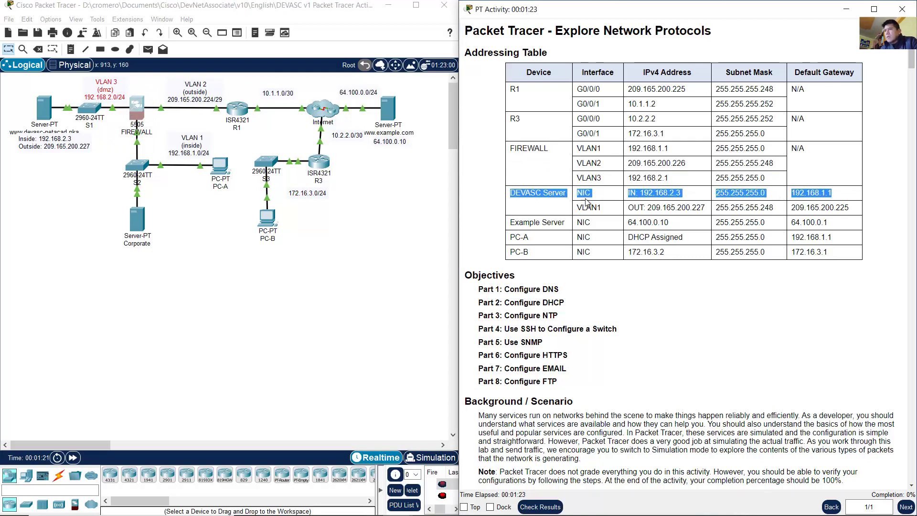
pyautogui.moveTo(582, 192); pyautogui.dragTo(833, 193)
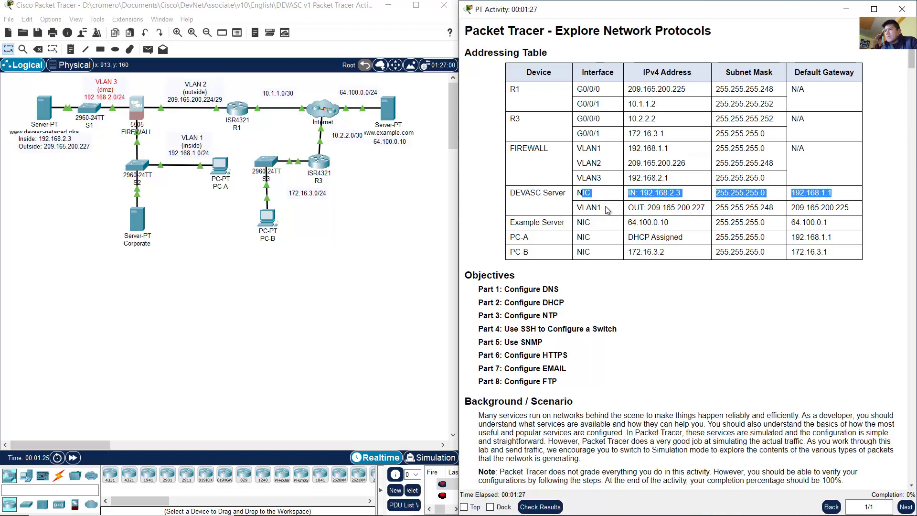
pyautogui.moveTo(607, 209); pyautogui.dragTo(852, 208)
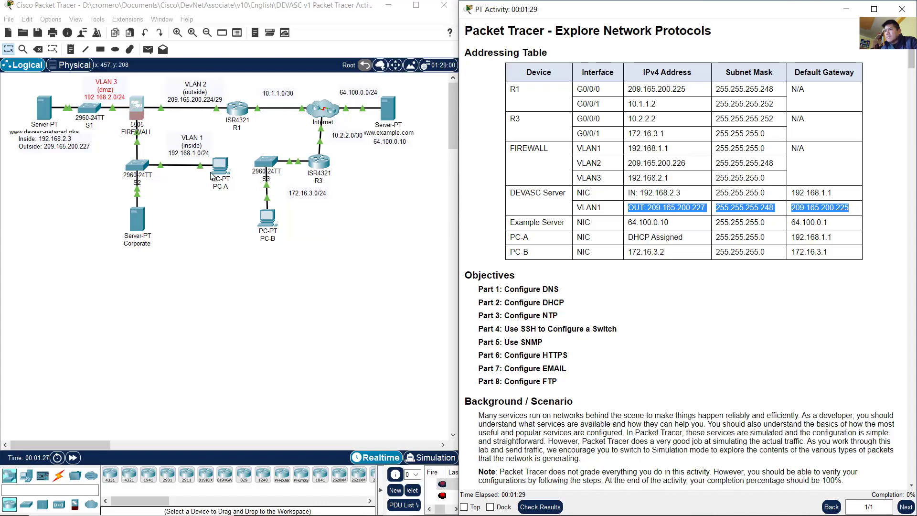
pyautogui.click(20, 144)
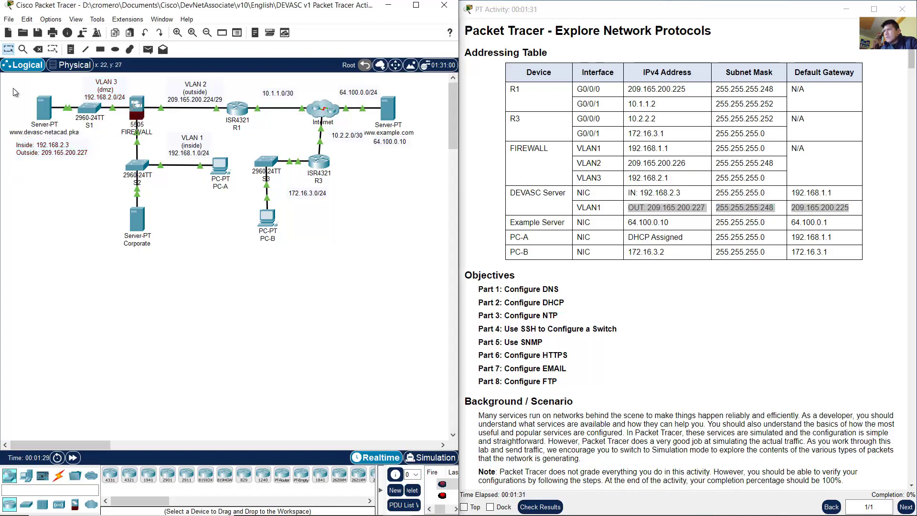
pyautogui.moveTo(13, 88); pyautogui.dragTo(81, 170)
pyautogui.click(606, 204)
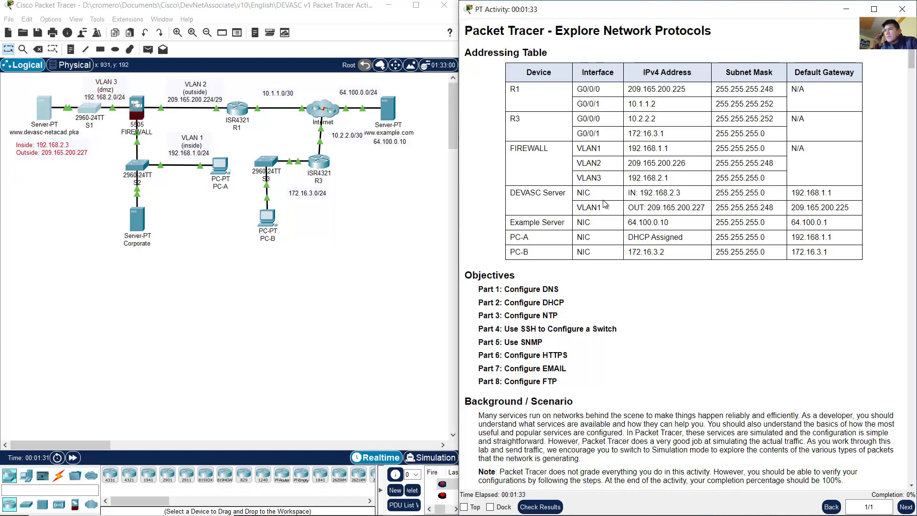
# Step: Match the Example Server, PC-A and PC-B rows to their devices on the topology
pyautogui.moveTo(519, 222); pyautogui.dragTo(851, 231)
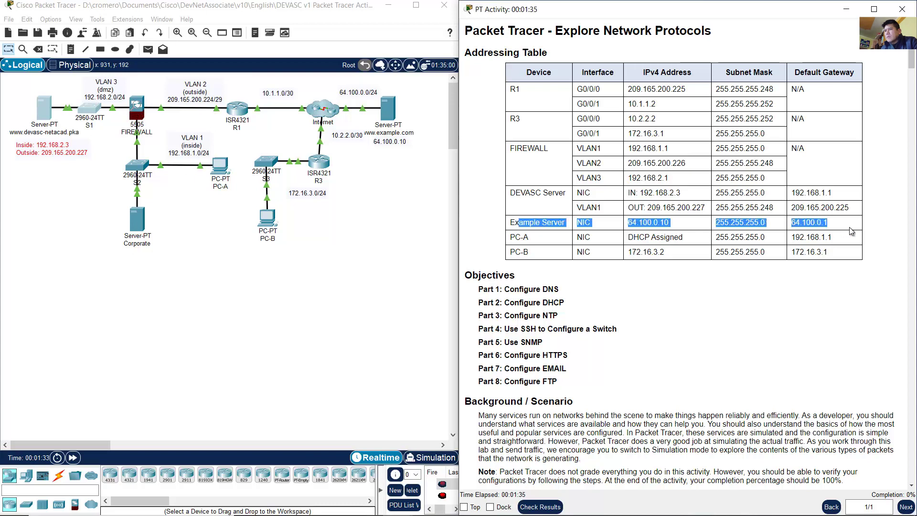
pyautogui.moveTo(420, 170); pyautogui.dragTo(383, 100)
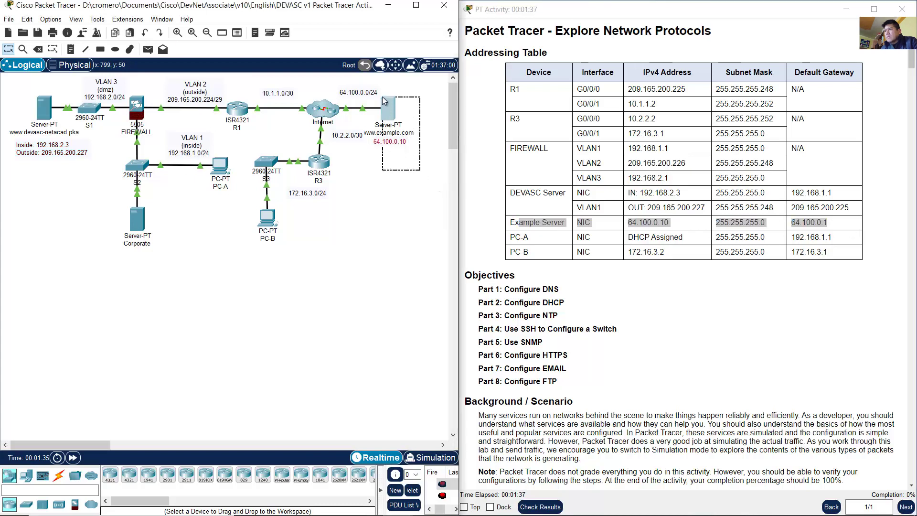
pyautogui.click(584, 239)
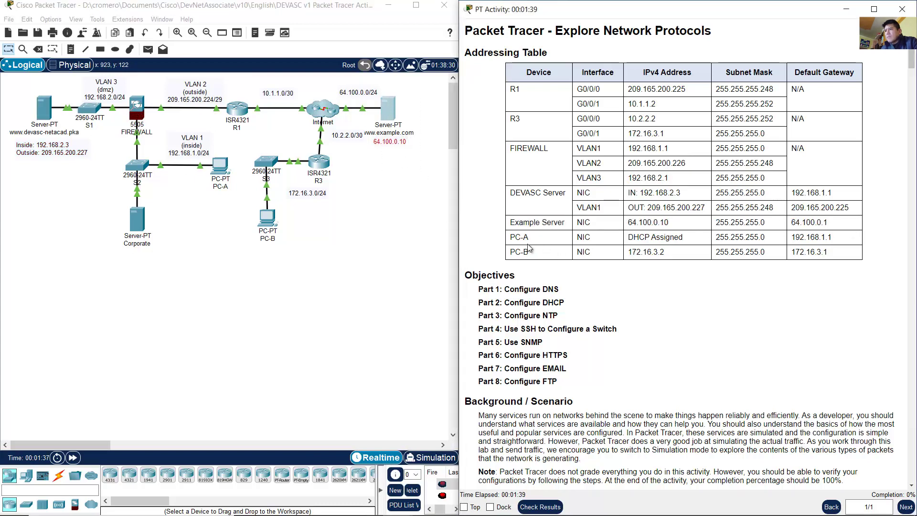
pyautogui.moveTo(510, 237); pyautogui.dragTo(850, 258)
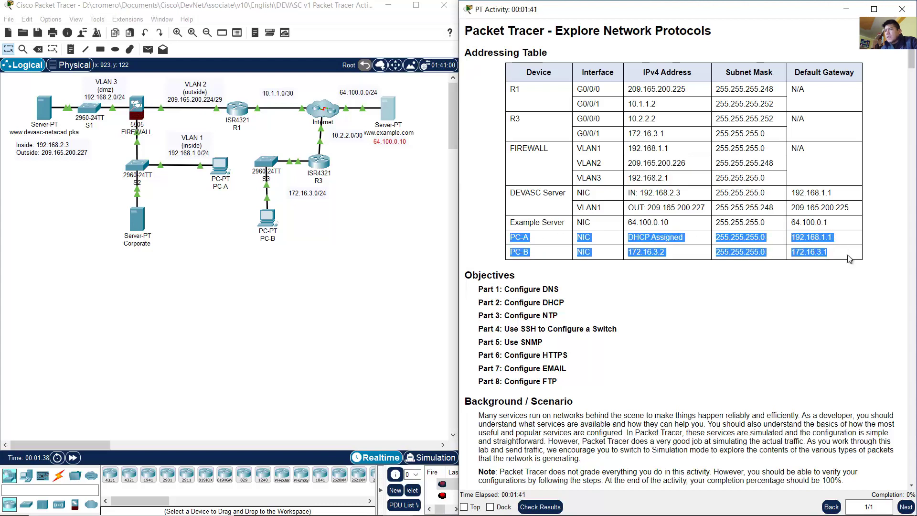
pyautogui.click(232, 228)
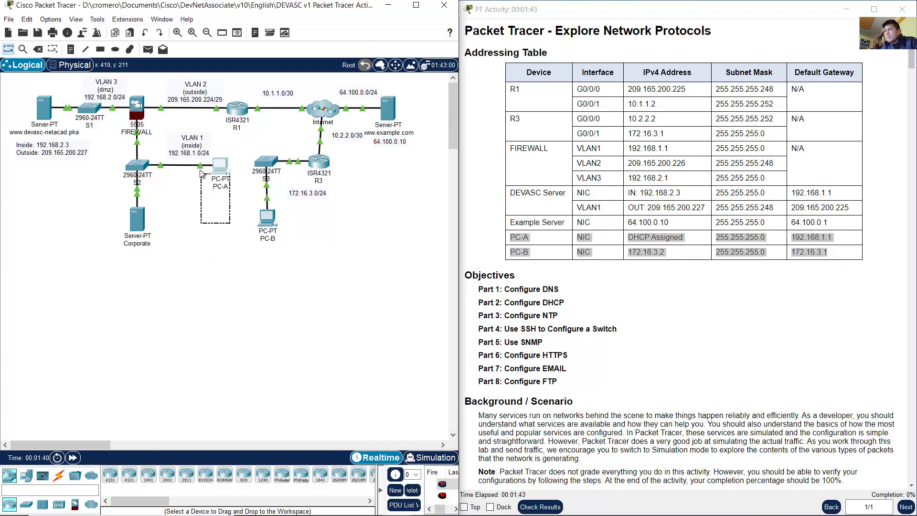
pyautogui.moveTo(316, 268); pyautogui.dragTo(241, 213)
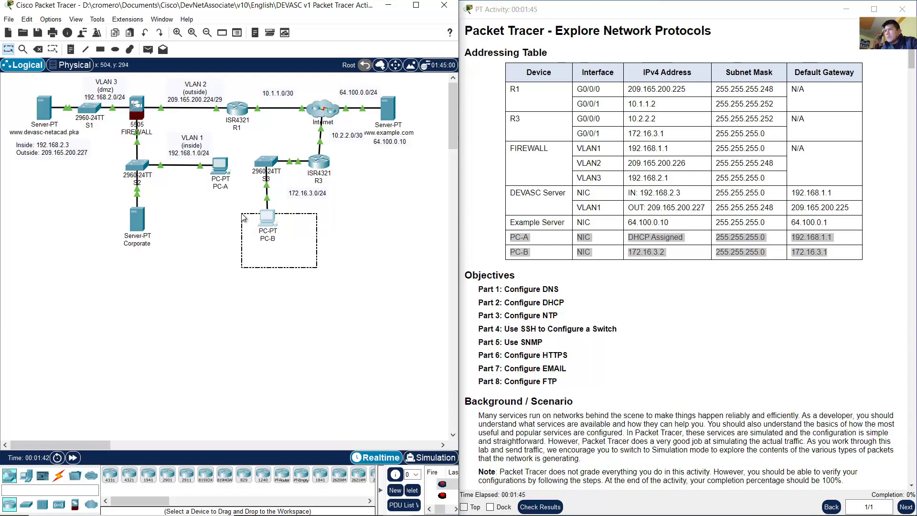
pyautogui.click(723, 275)
pyautogui.scroll(-5, 721, 267)
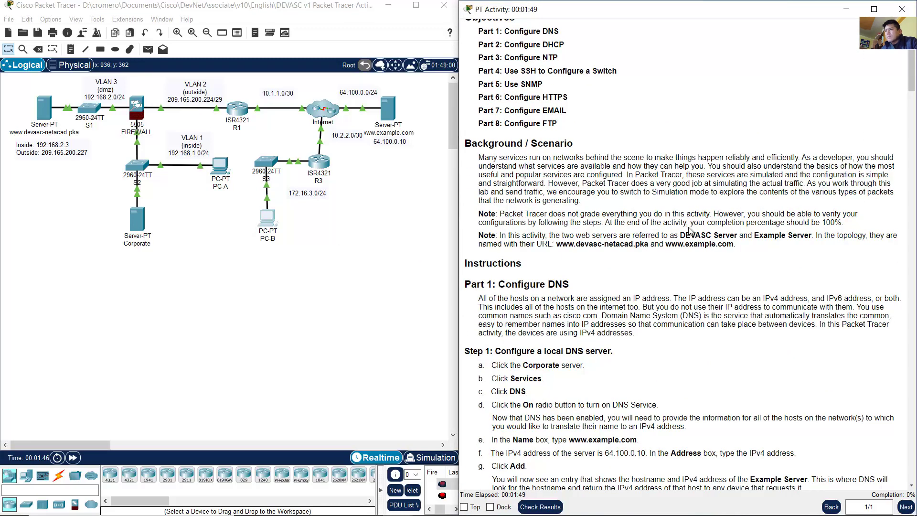
pyautogui.scroll(-1, 646, 194)
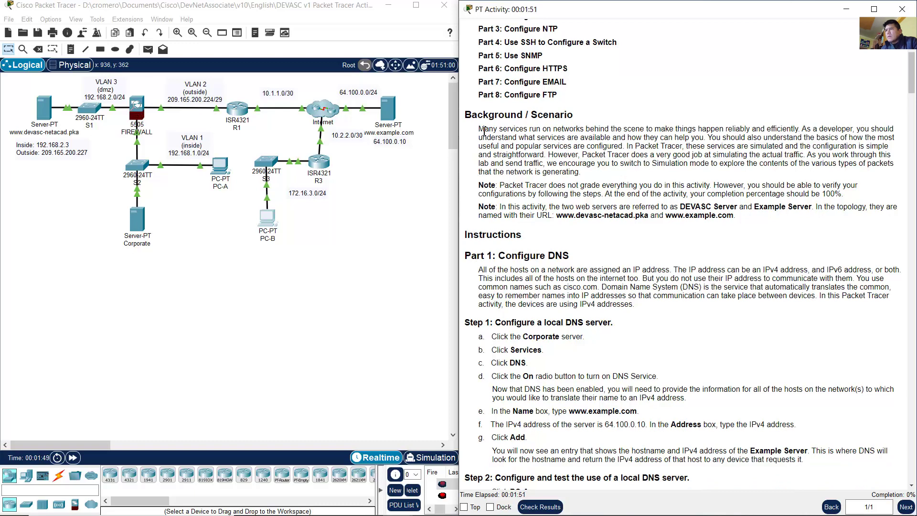
pyautogui.moveTo(505, 128); pyautogui.dragTo(622, 147)
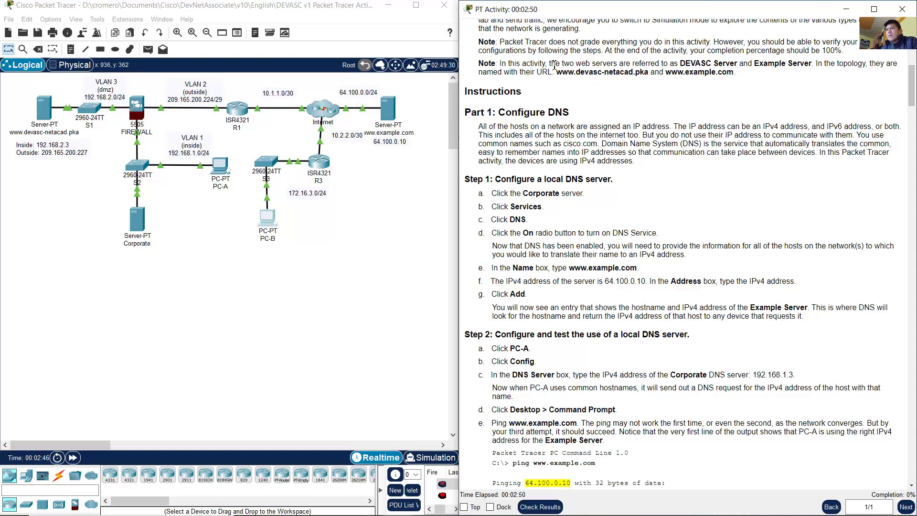
pyautogui.moveTo(550, 63); pyautogui.dragTo(651, 73)
pyautogui.moveTo(74, 179); pyautogui.dragTo(24, 96)
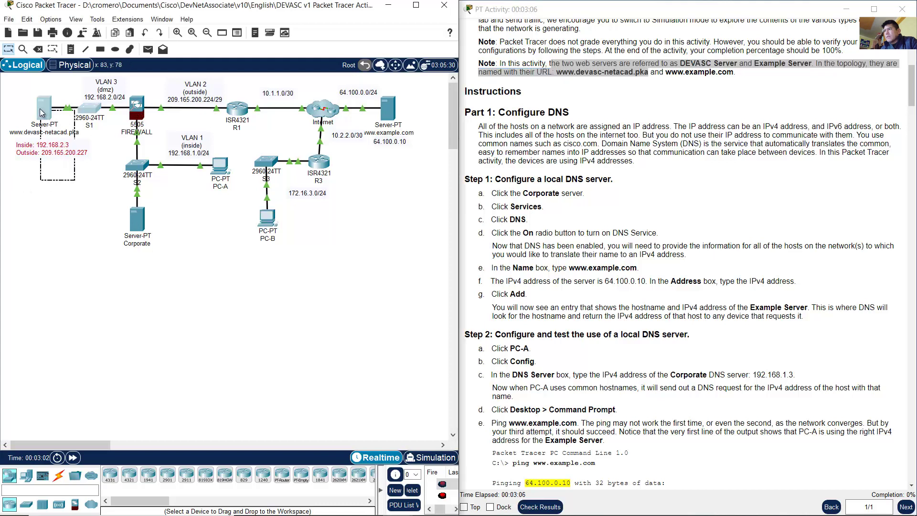
pyautogui.click(692, 79)
pyautogui.moveTo(671, 72); pyautogui.dragTo(735, 74)
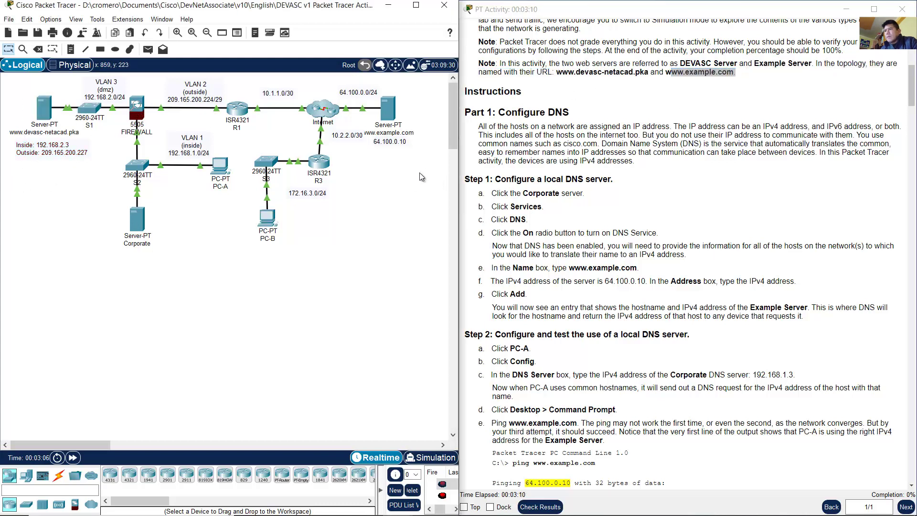
pyautogui.moveTo(423, 169); pyautogui.dragTo(380, 96)
pyautogui.click(652, 143)
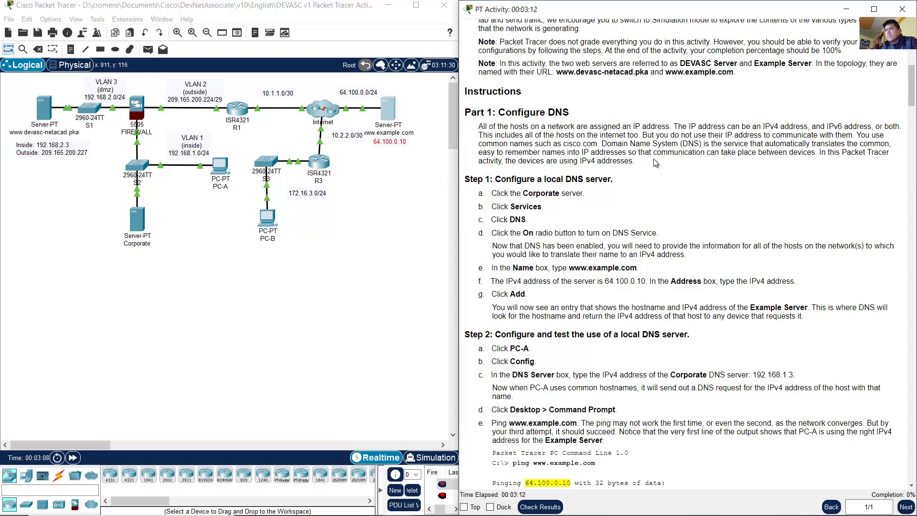
# Step: Read the Configure DNS introduction, noting this activity uses IPv4 addresses
pyautogui.scroll(-3, 655, 155)
pyautogui.moveTo(498, 56); pyautogui.dragTo(569, 56)
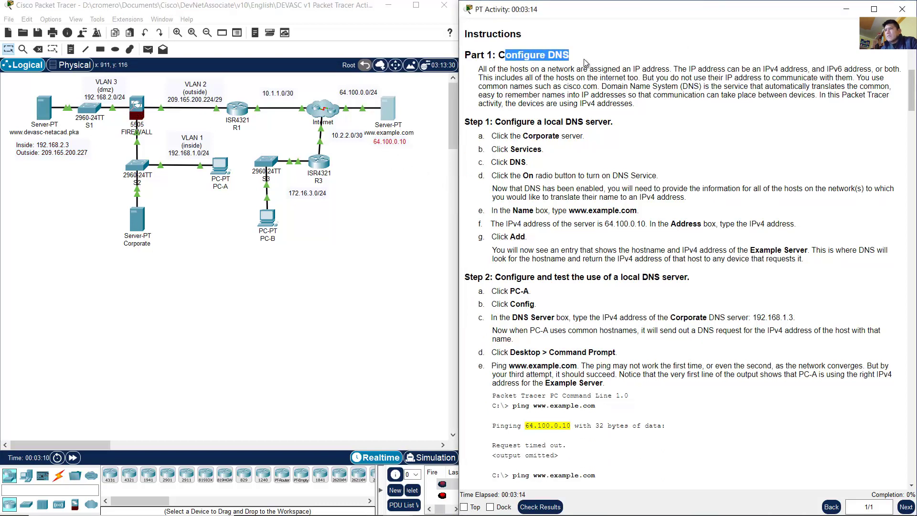
pyautogui.click(567, 69)
pyautogui.moveTo(477, 69); pyautogui.dragTo(909, 74)
pyautogui.click(708, 68)
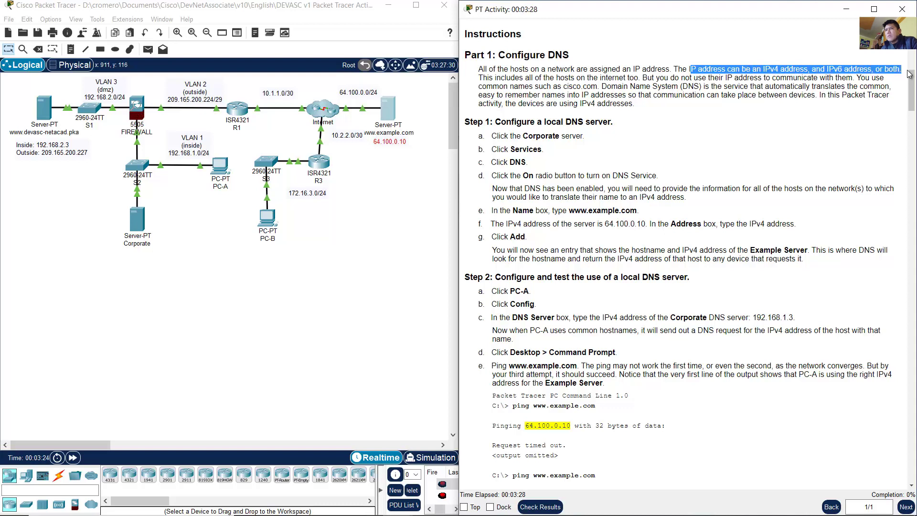
pyautogui.click(483, 79)
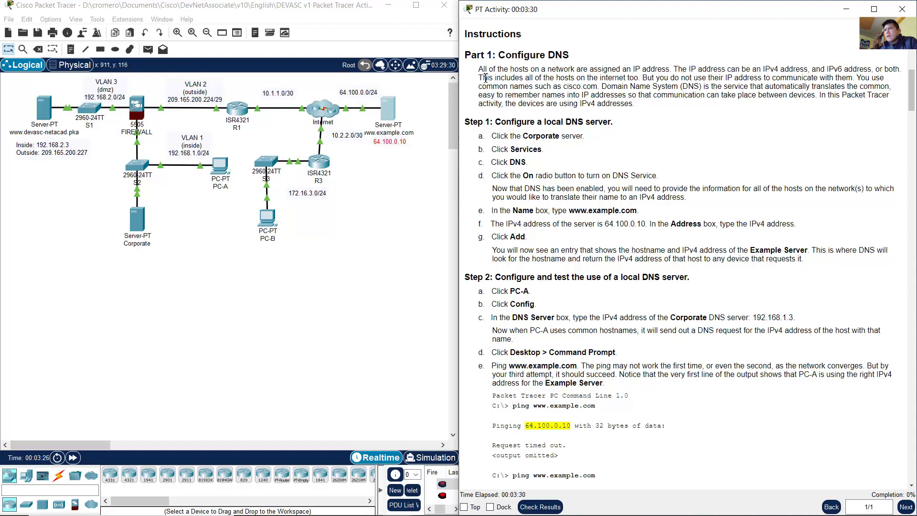
pyautogui.moveTo(485, 78); pyautogui.dragTo(891, 89)
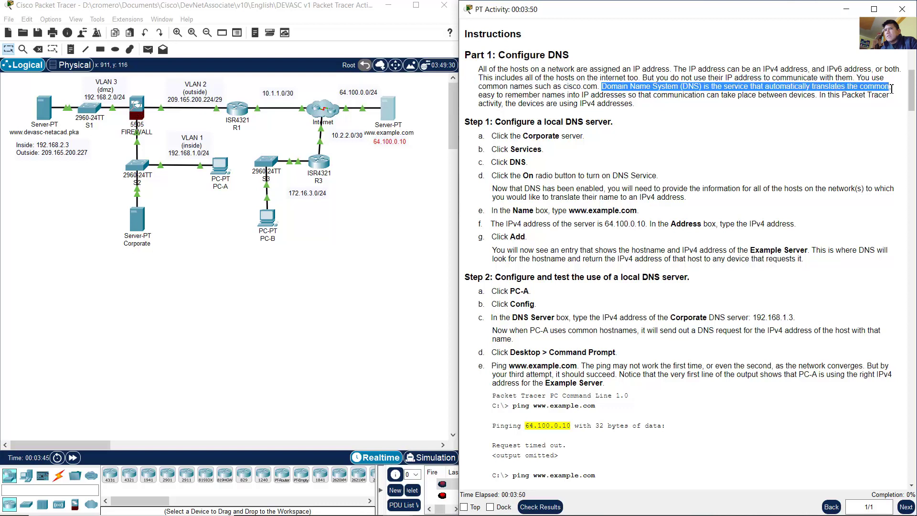
pyautogui.moveTo(479, 98); pyautogui.dragTo(813, 93)
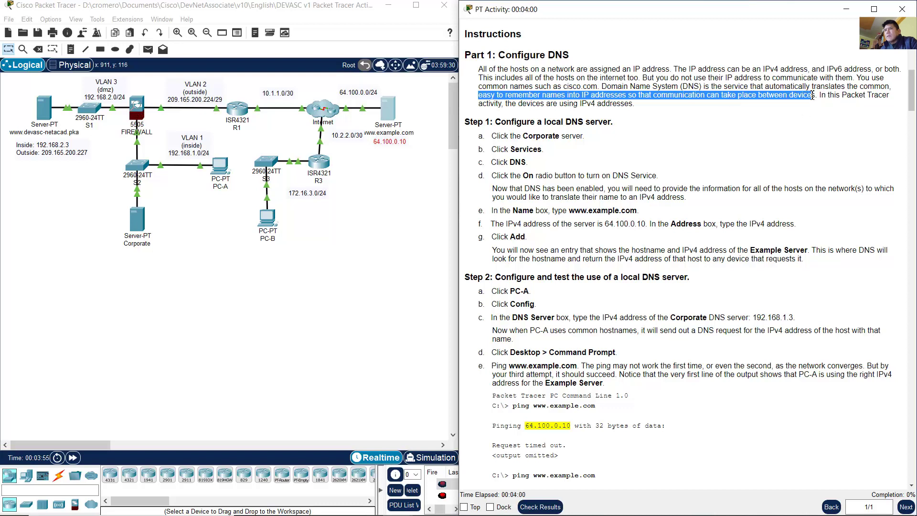
pyautogui.moveTo(827, 97); pyautogui.dragTo(632, 106)
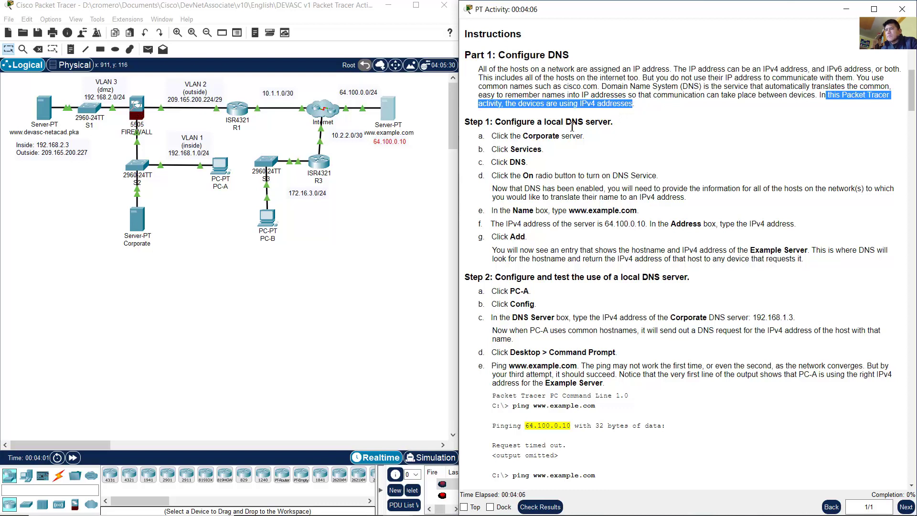
# Step: Read Step 1's local DNS server instructions and open the Corporate server
pyautogui.moveTo(501, 123); pyautogui.dragTo(613, 123)
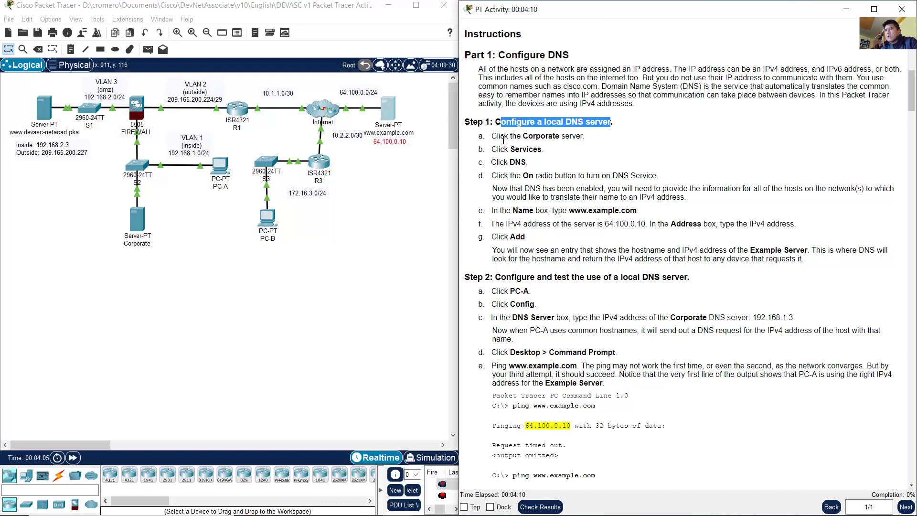
pyautogui.moveTo(501, 137); pyautogui.dragTo(572, 136)
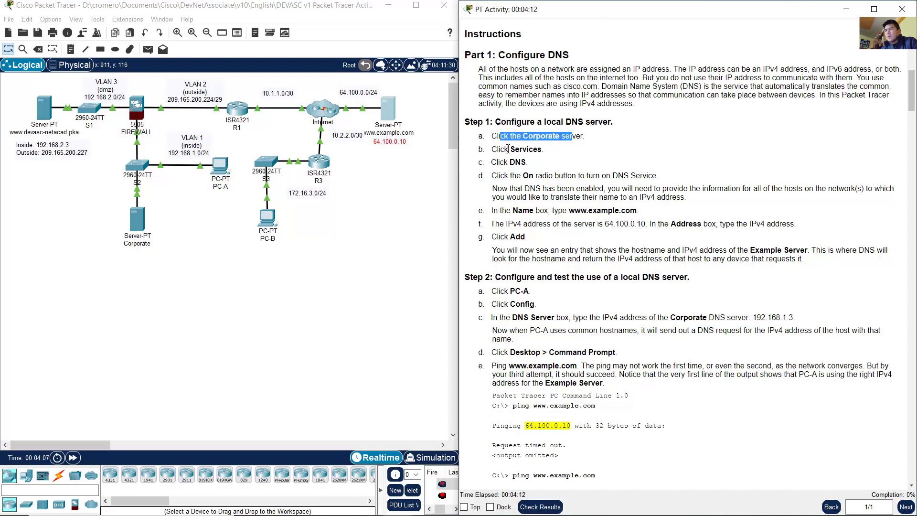
pyautogui.moveTo(505, 149); pyautogui.dragTo(526, 163)
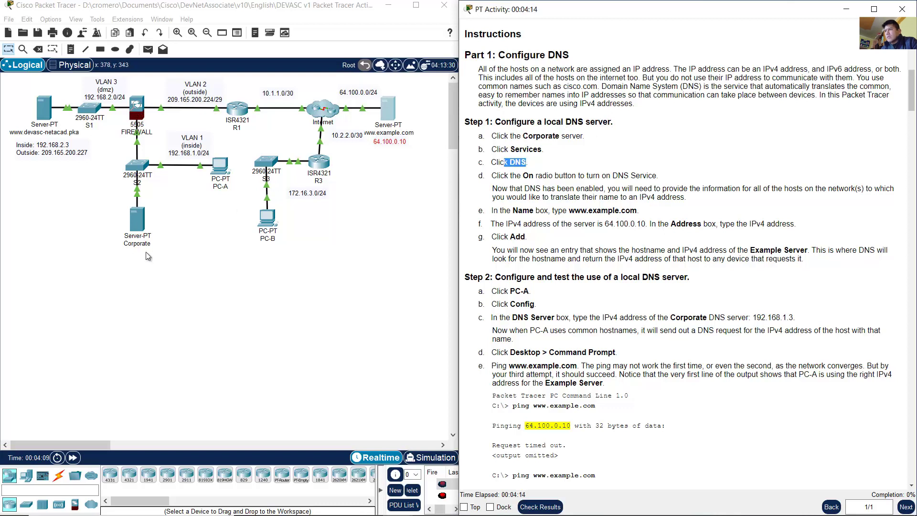
pyautogui.moveTo(162, 279); pyautogui.dragTo(86, 216)
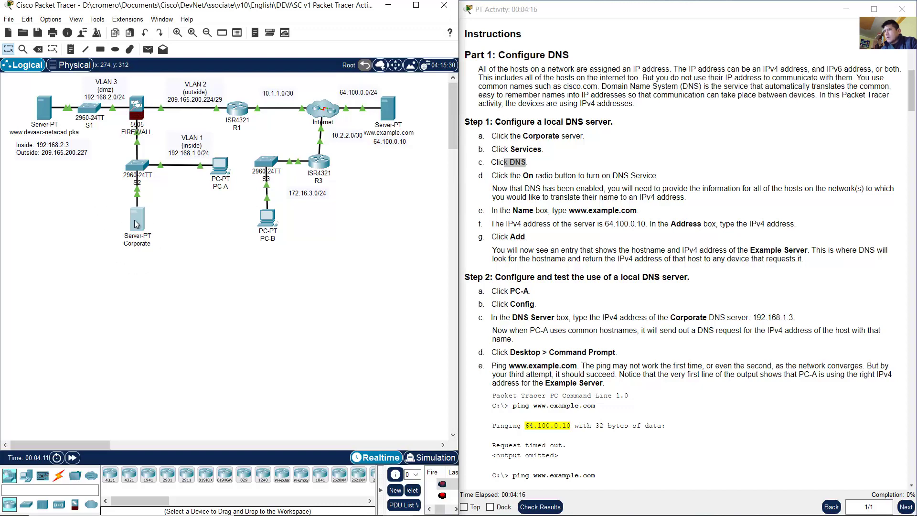
pyautogui.click(138, 222)
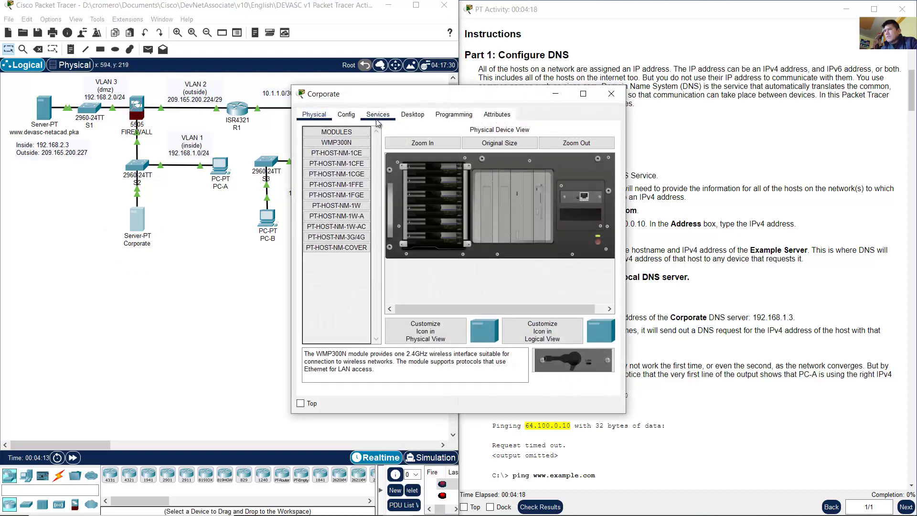
# Step: Switch the Corporate server's DNS Service to On under Services > DNS
pyautogui.click(378, 115)
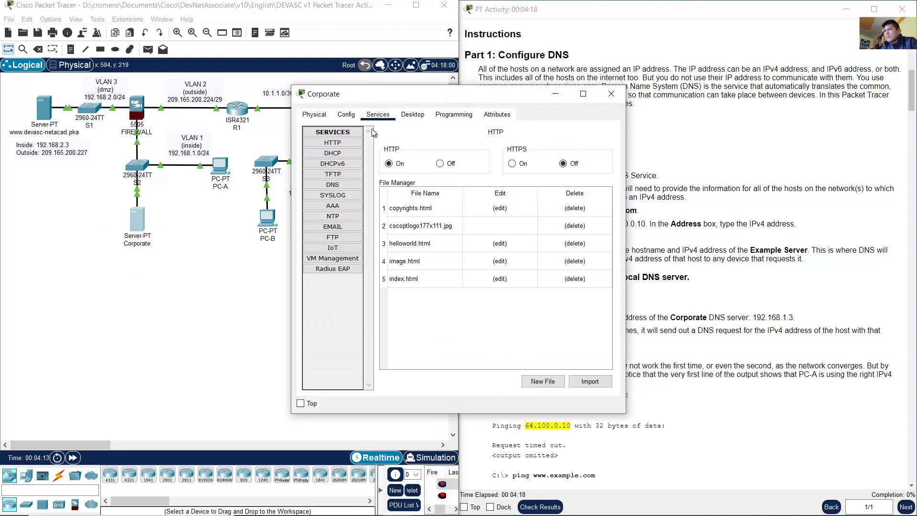
pyautogui.click(341, 187)
pyautogui.moveTo(406, 94); pyautogui.dragTo(181, 106)
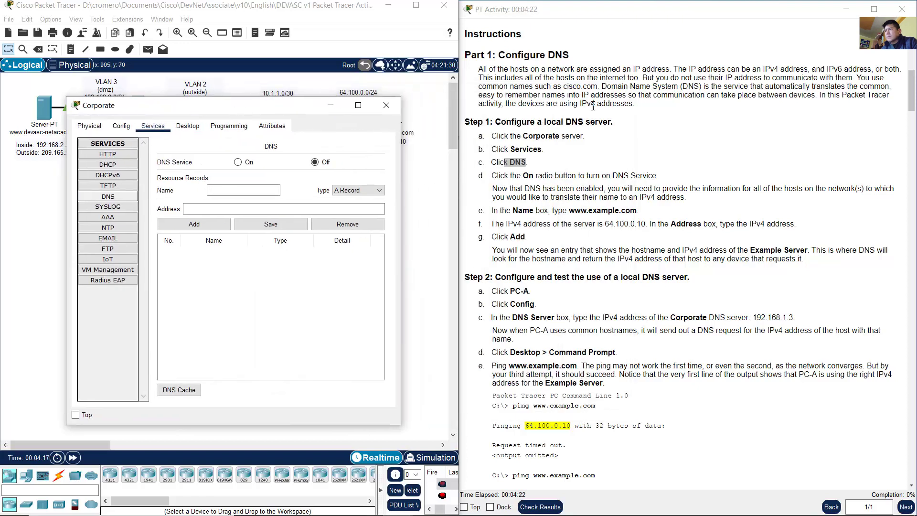
pyautogui.click(540, 180)
pyautogui.moveTo(509, 177); pyautogui.dragTo(537, 175)
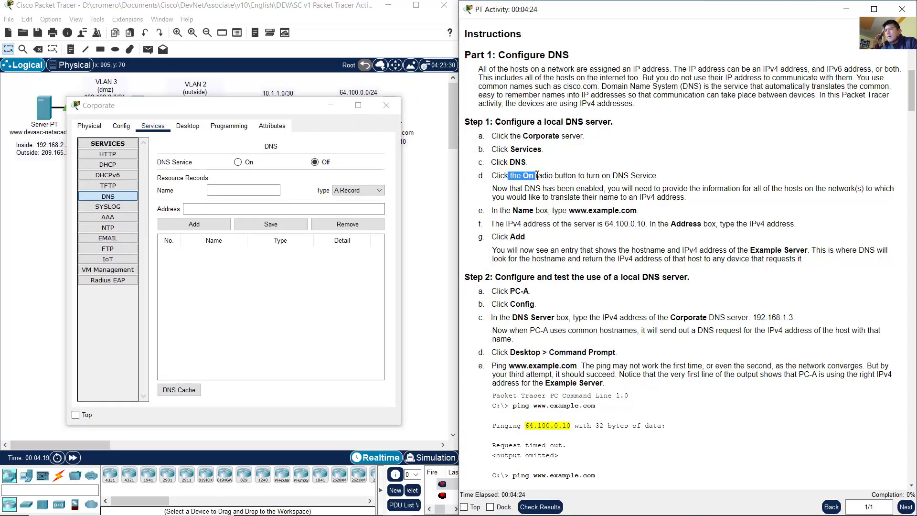
pyautogui.click(342, 145)
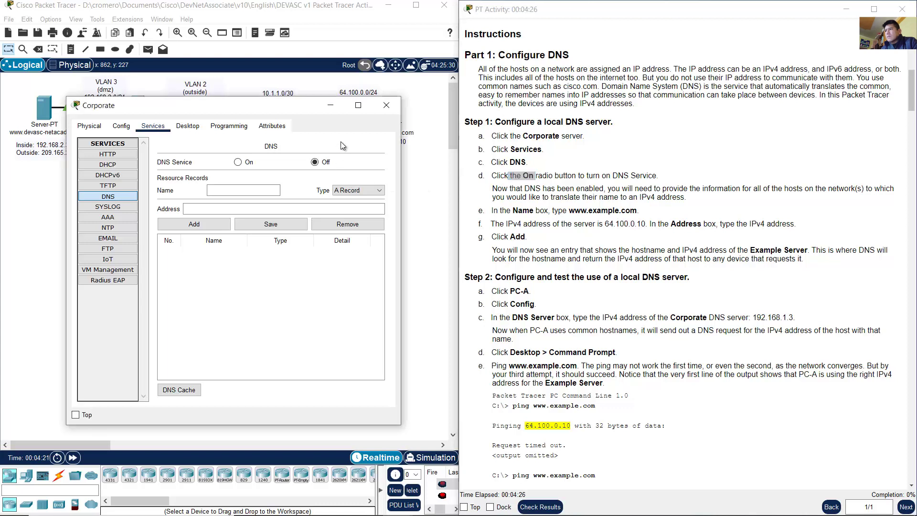
pyautogui.click(238, 163)
# Step: Read the notes about DNS being enabled and entering the record name
pyautogui.click(553, 197)
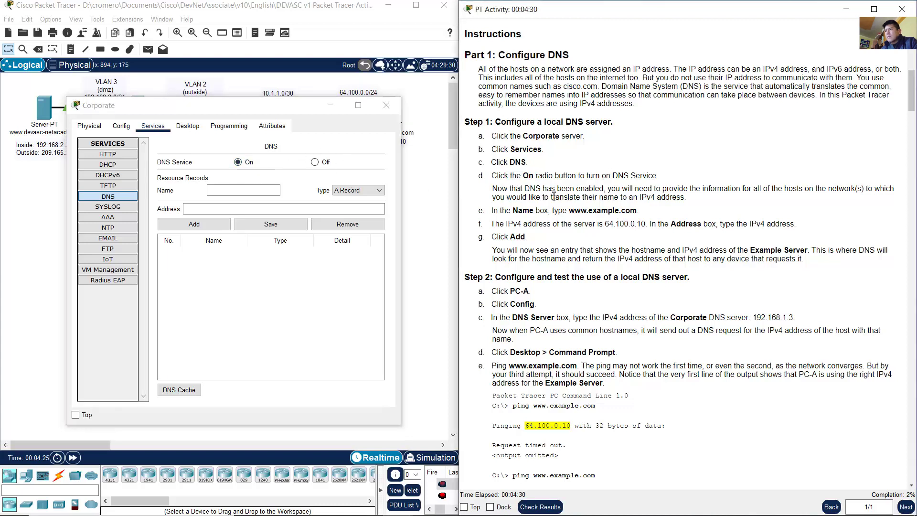
pyautogui.moveTo(500, 190); pyautogui.dragTo(688, 200)
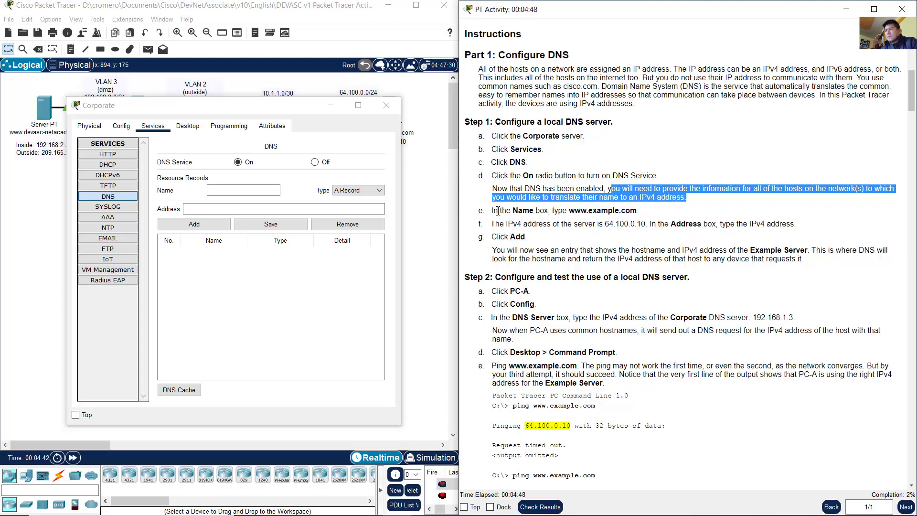
pyautogui.moveTo(495, 212); pyautogui.dragTo(637, 212)
pyautogui.click(568, 212)
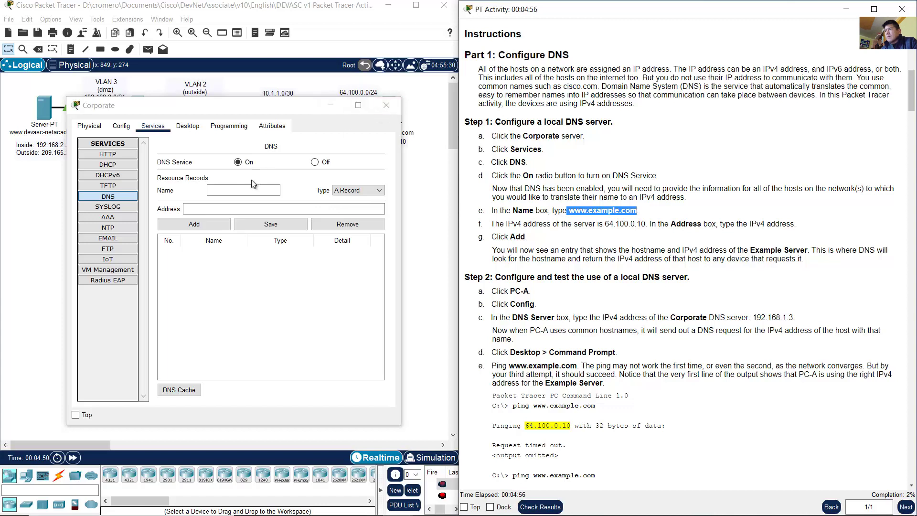
pyautogui.click(424, 205)
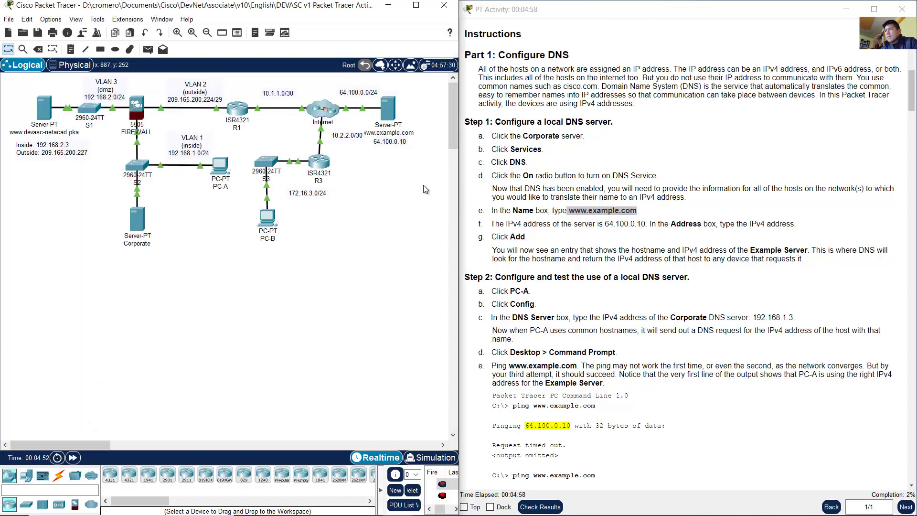
pyautogui.moveTo(423, 177); pyautogui.dragTo(376, 94)
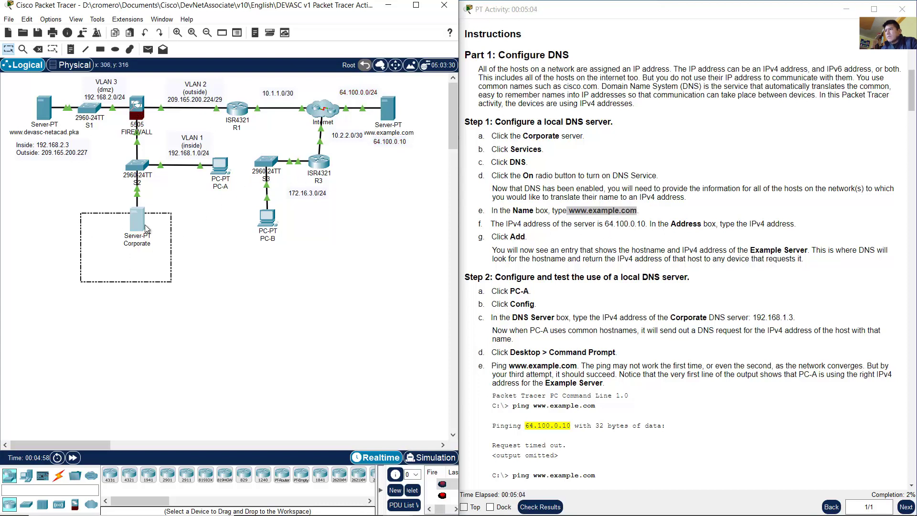
pyautogui.click(142, 223)
pyautogui.click(240, 190)
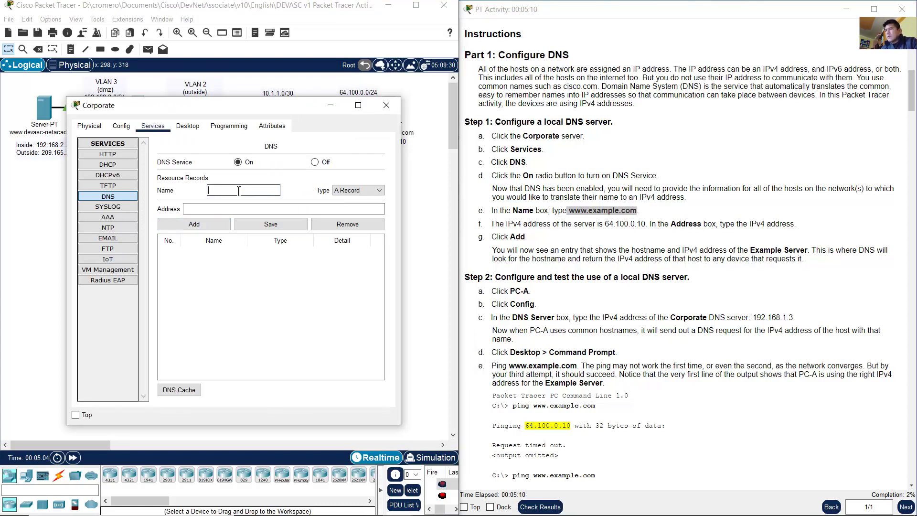
pyautogui.write('www.e')
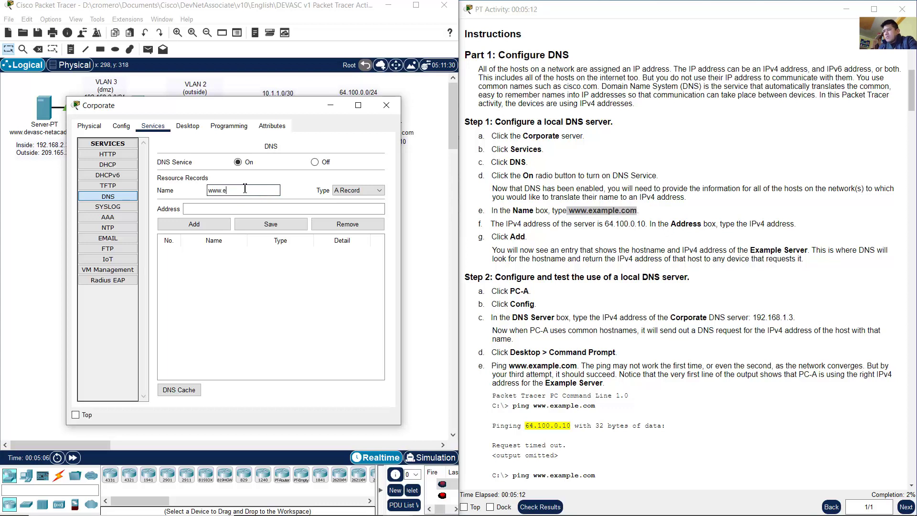
pyautogui.write('xample.com')
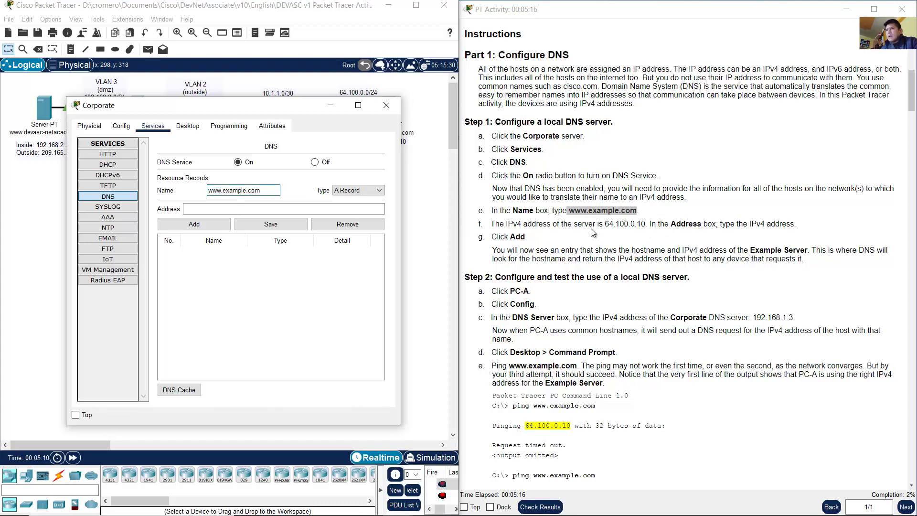
pyautogui.moveTo(603, 225); pyautogui.dragTo(646, 224)
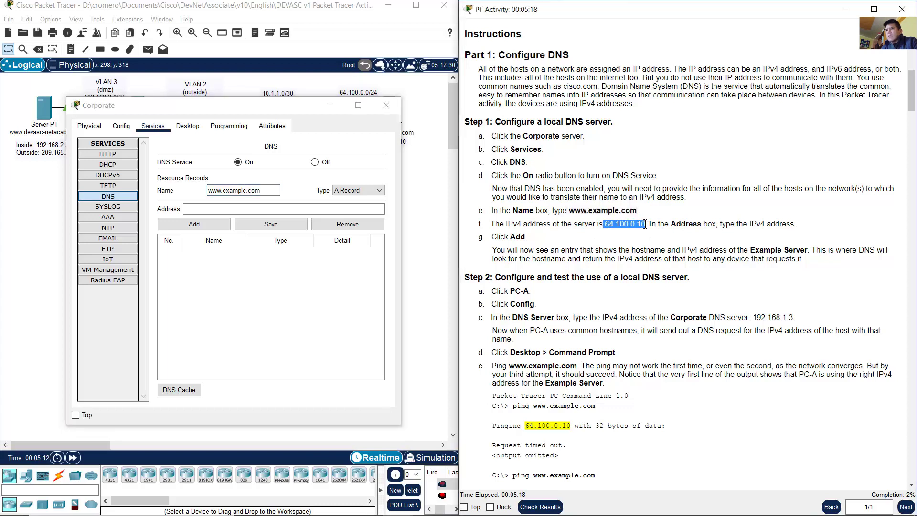
pyautogui.click(241, 210)
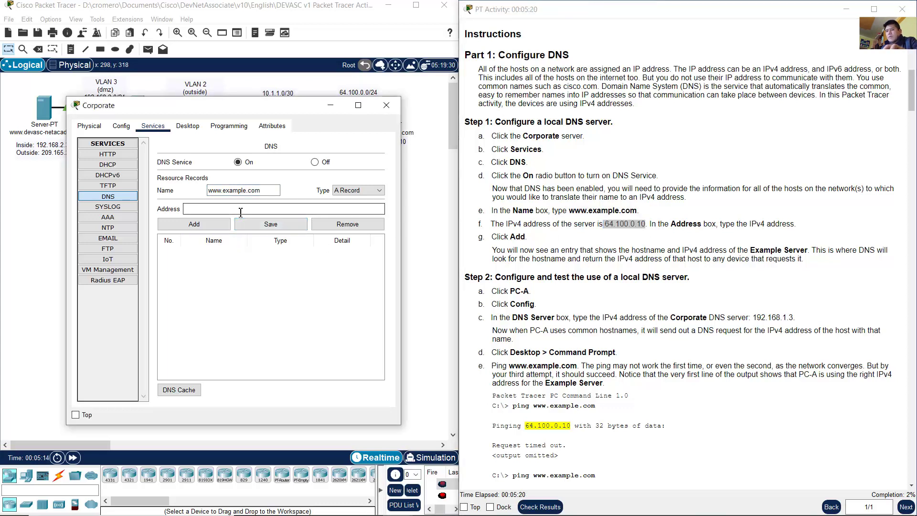
pyautogui.write('64.100.0.10')
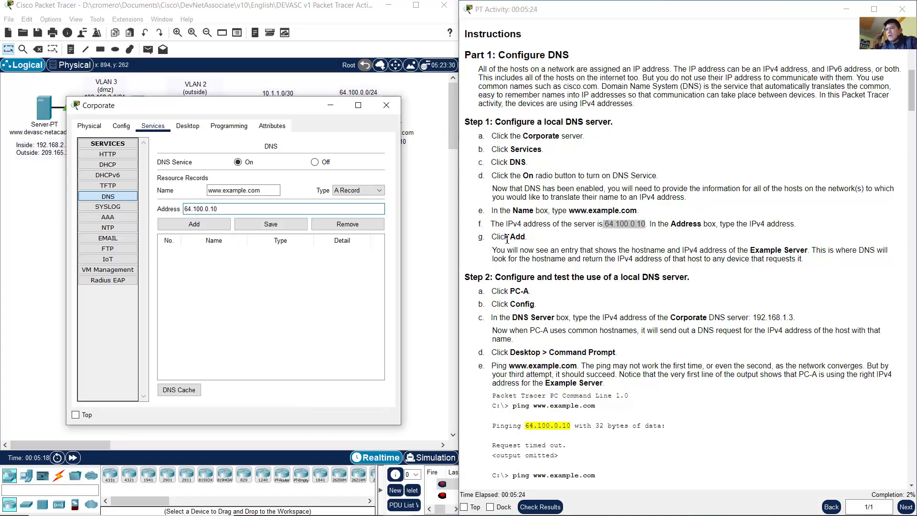
# Step: Add the entry as an A Record and close the Corporate window
pyautogui.moveTo(505, 237); pyautogui.dragTo(557, 235)
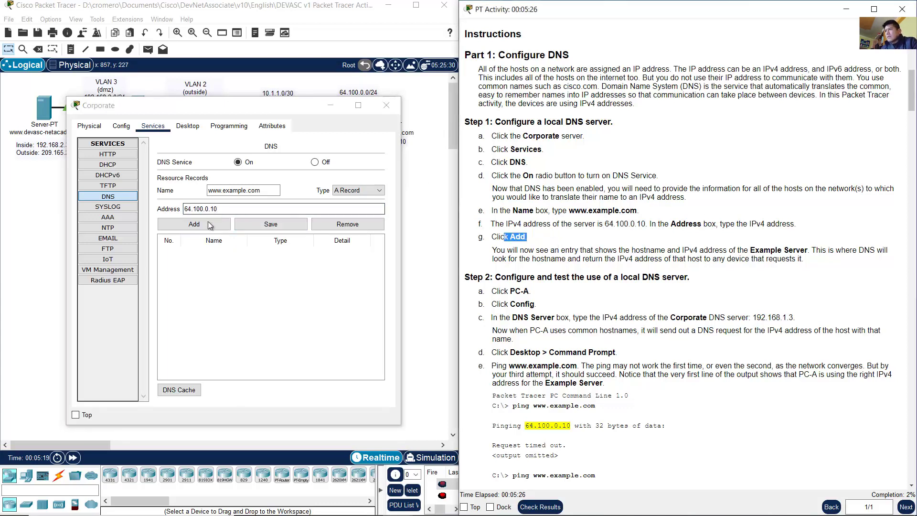
pyautogui.click(357, 190)
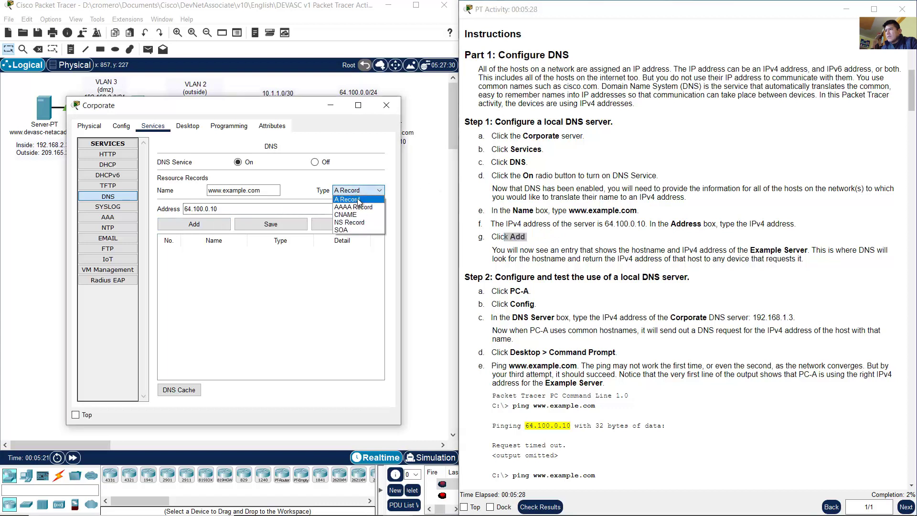
pyautogui.click(354, 201)
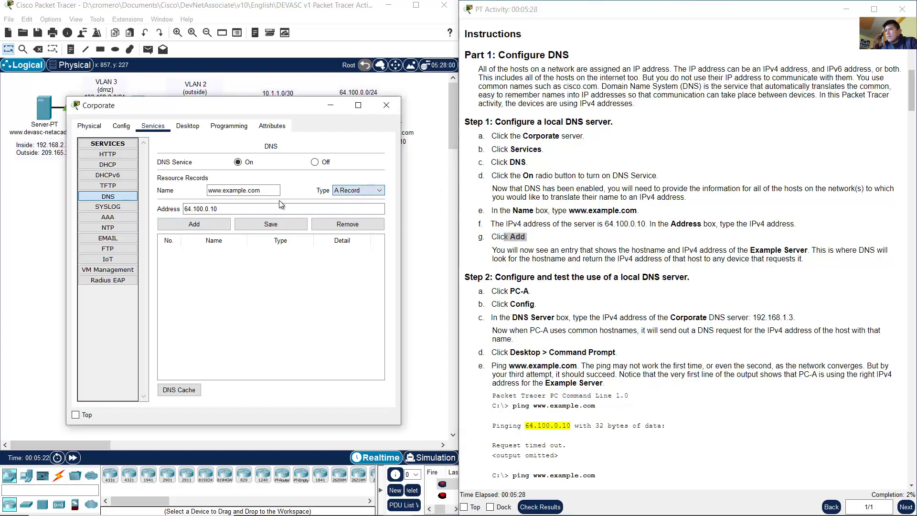
pyautogui.click(194, 224)
pyautogui.click(225, 260)
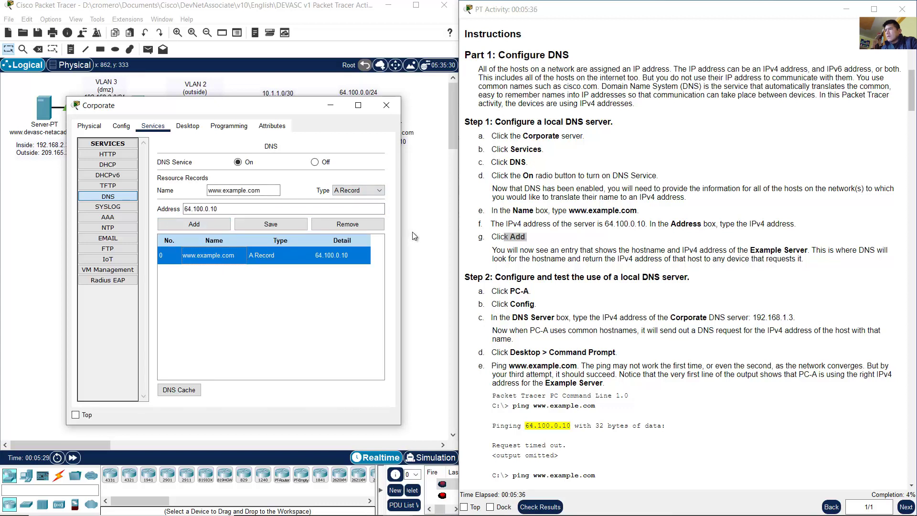
pyautogui.hotkey('alt', 'F4')
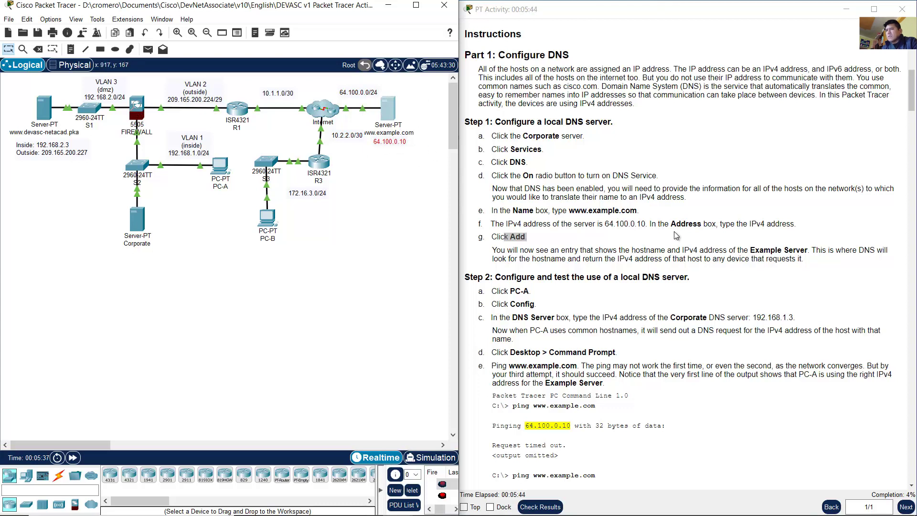
# Step: Read the note about the new DNS entry and reopen Corporate to view the record
pyautogui.click(699, 238)
pyautogui.scroll(-3, 702, 236)
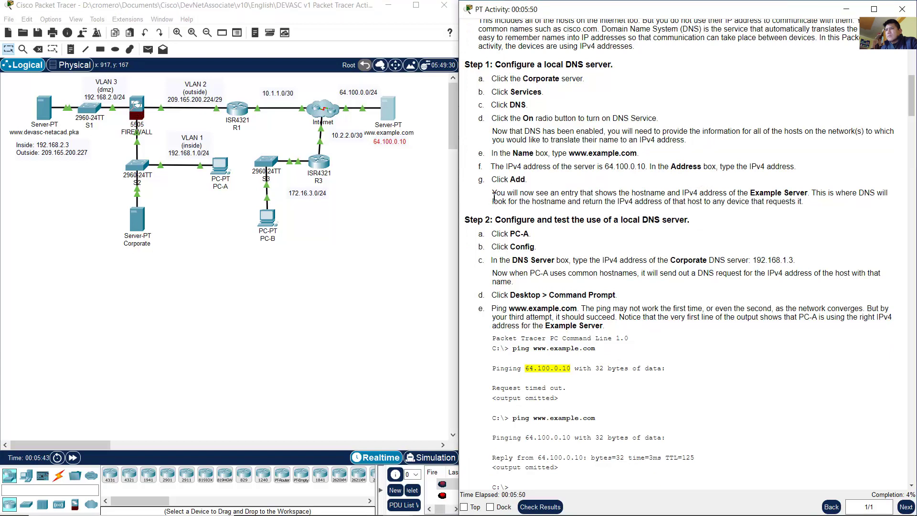
pyautogui.moveTo(493, 193); pyautogui.dragTo(807, 191)
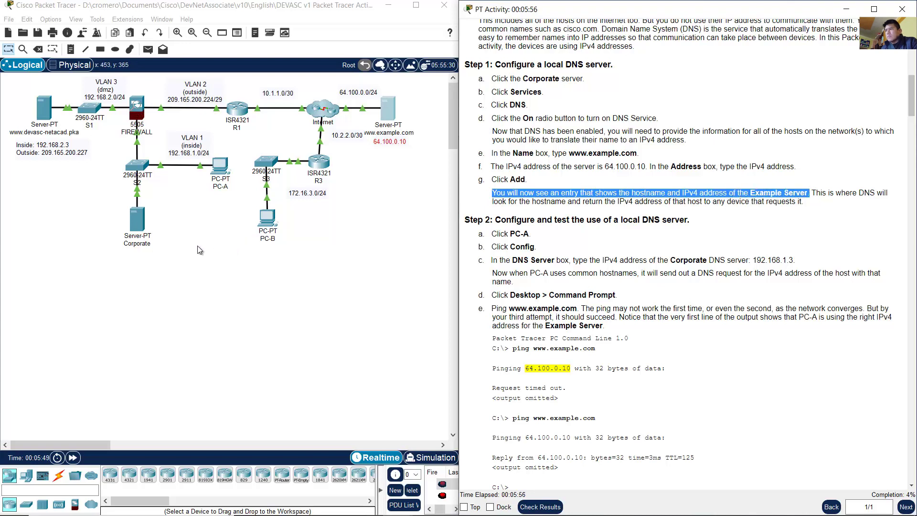
pyautogui.click(136, 219)
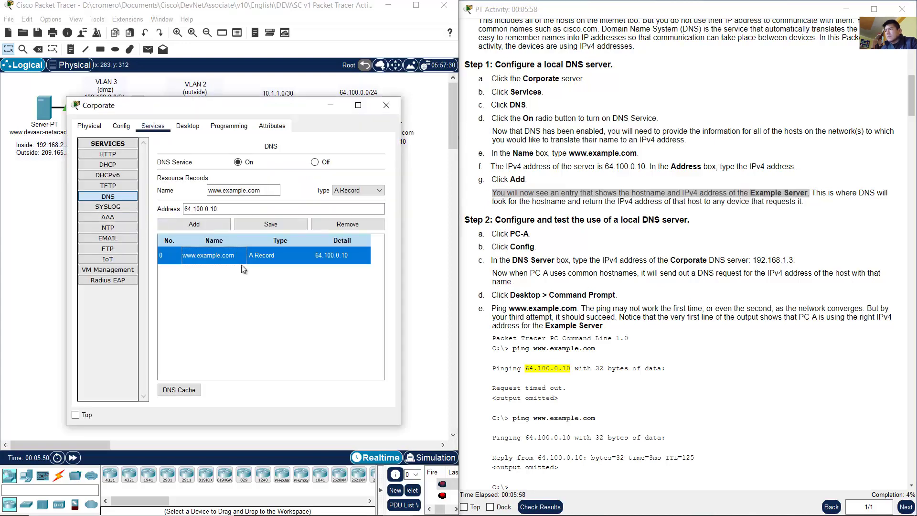
pyautogui.moveTo(816, 193)
pyautogui.mouseDown()
pyautogui.moveTo(884, 196)
pyautogui.moveTo(537, 203)
pyautogui.moveTo(805, 203)
pyautogui.mouseUp()
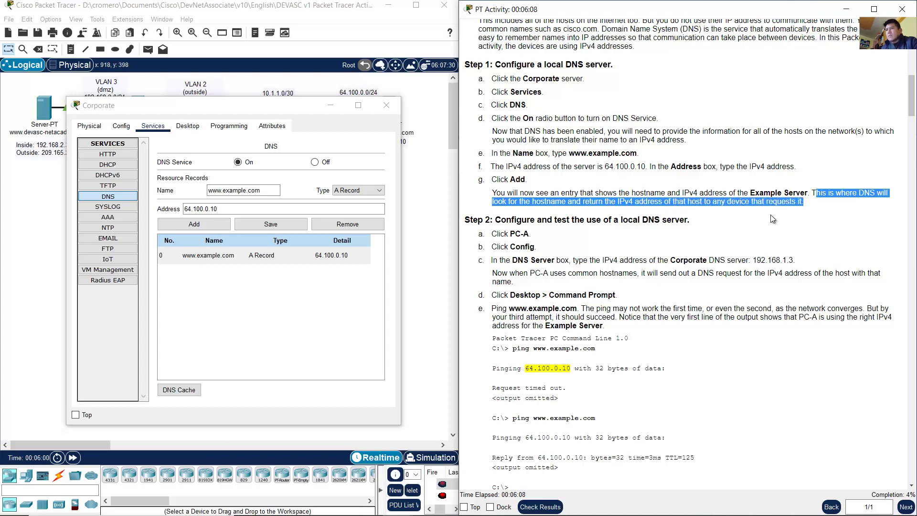
# Step: Read the Step 2 instructions about PC-A and dismiss the Corporate server window
pyautogui.click(619, 231)
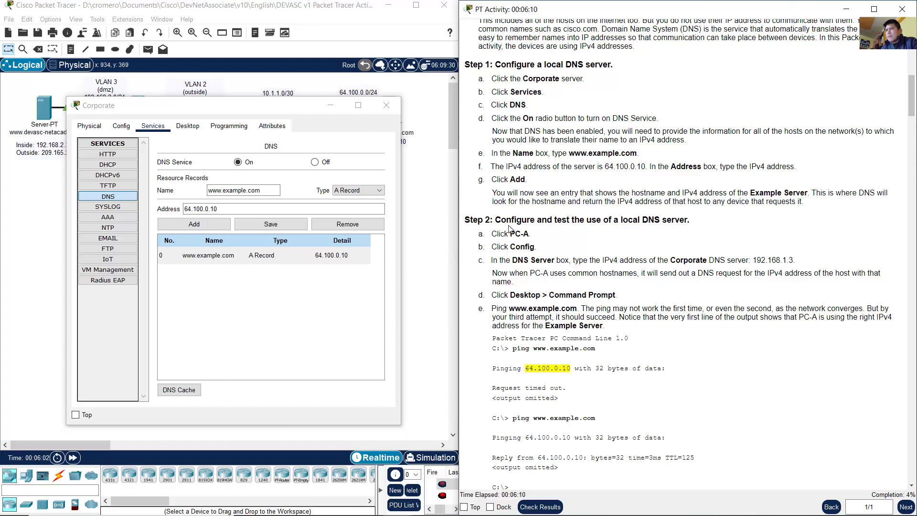
pyautogui.moveTo(507, 220); pyautogui.dragTo(689, 225)
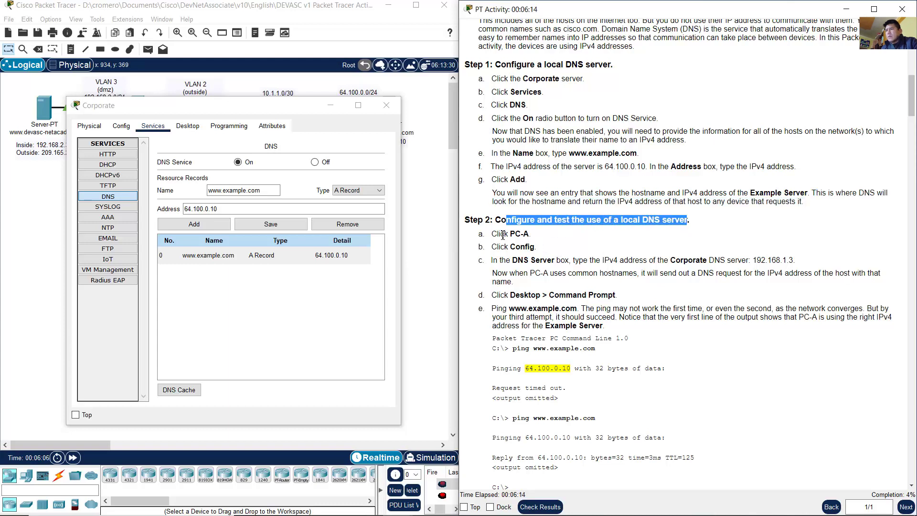
pyautogui.moveTo(500, 234); pyautogui.dragTo(569, 259)
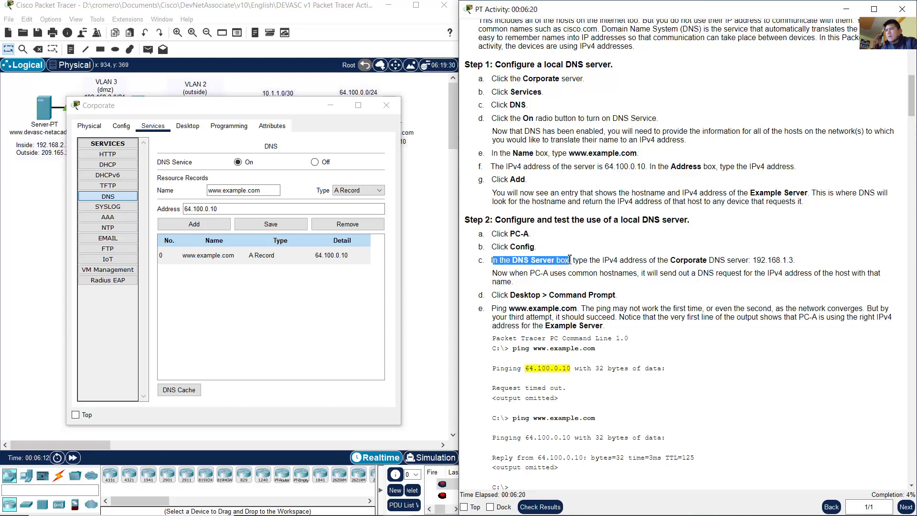
pyautogui.click(446, 227)
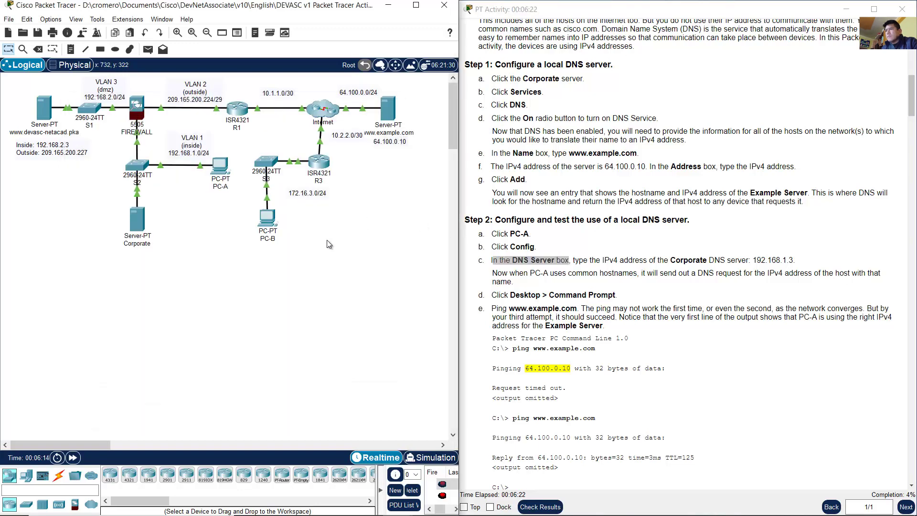
pyautogui.moveTo(225, 212); pyautogui.dragTo(196, 159)
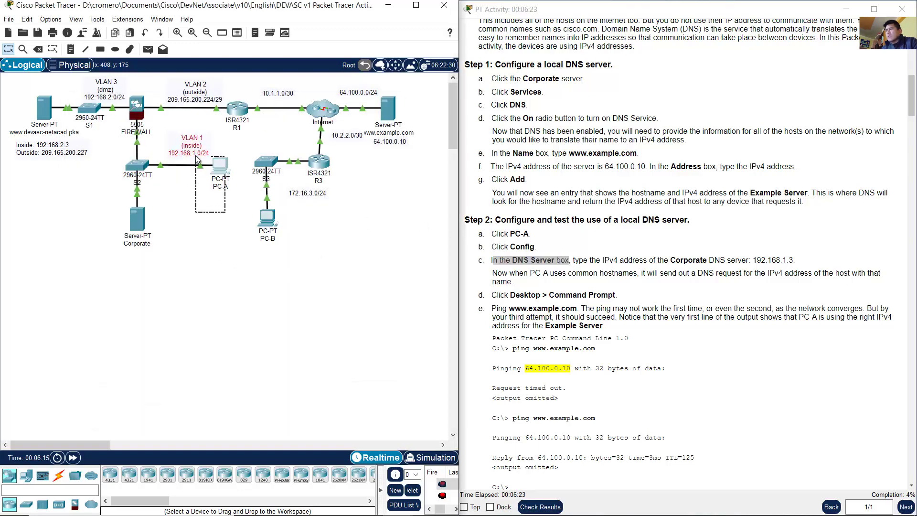
pyautogui.click(227, 166)
pyautogui.moveTo(315, 94); pyautogui.dragTo(81, 98)
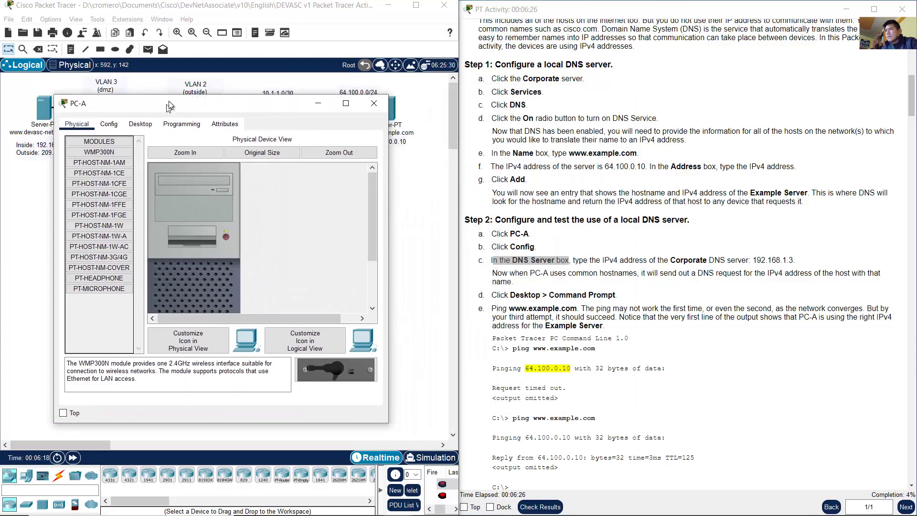
pyautogui.click(112, 120)
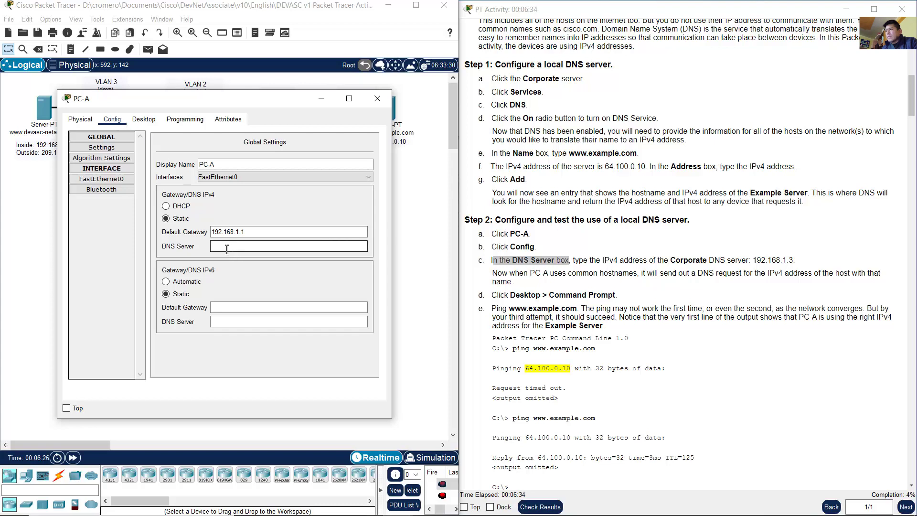
pyautogui.click(256, 246)
pyautogui.click(145, 121)
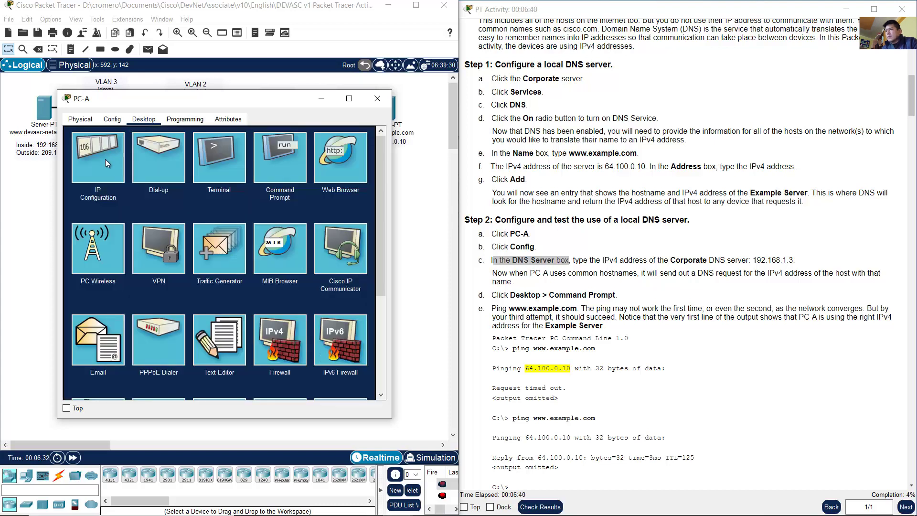
pyautogui.click(106, 161)
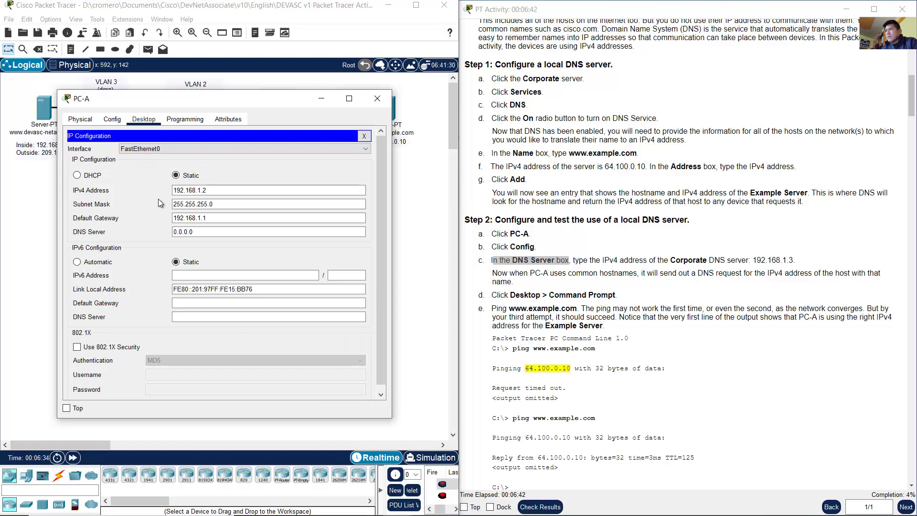
pyautogui.moveTo(204, 232); pyautogui.dragTo(145, 225)
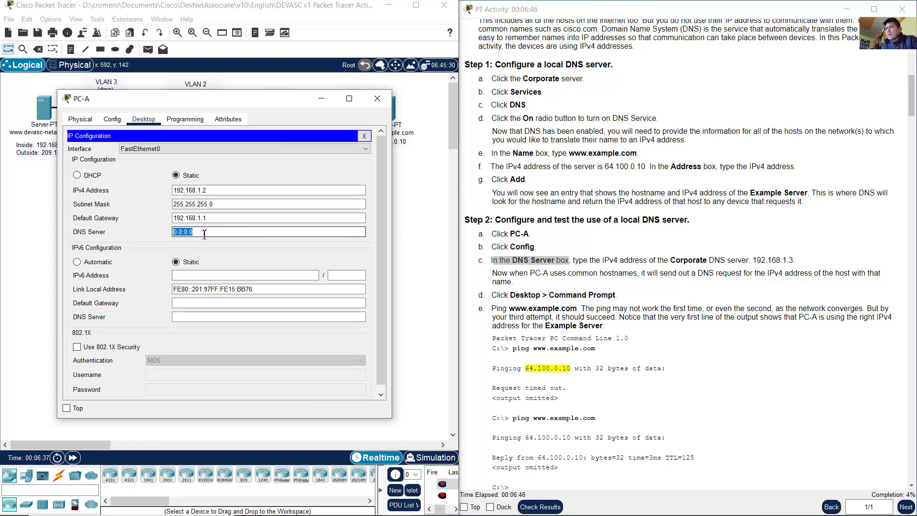
pyautogui.moveTo(584, 261); pyautogui.dragTo(761, 262)
pyautogui.click(703, 256)
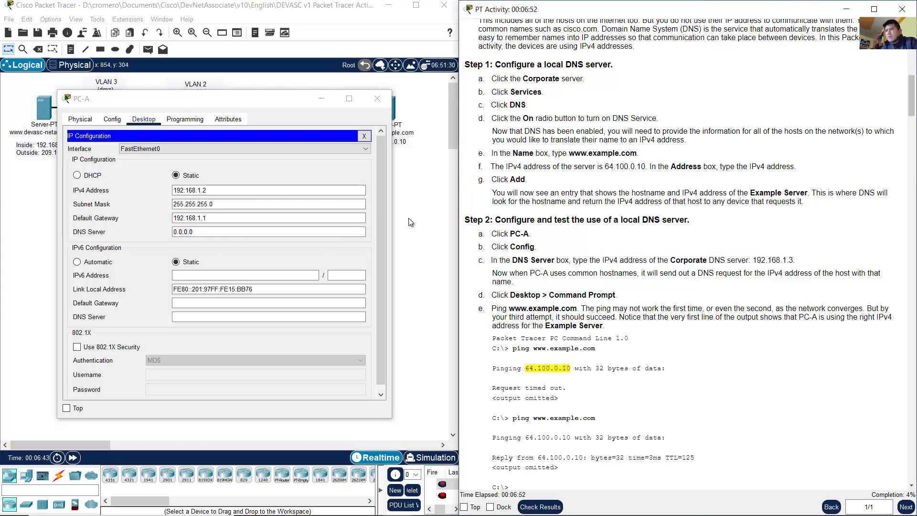
pyautogui.click(409, 218)
pyautogui.moveTo(178, 216); pyautogui.dragTo(73, 227)
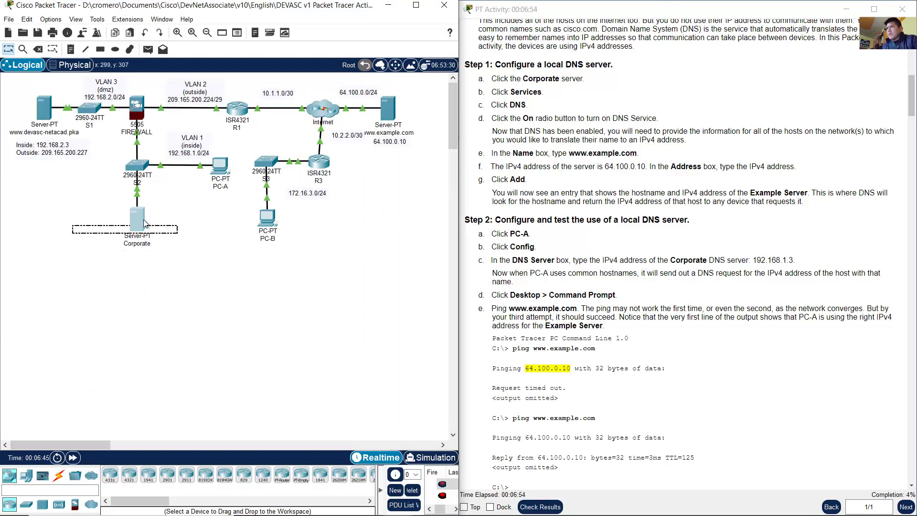
# Step: Look up the Corporate server's IPv4 address 192.168.1.3 in its IP Configuration
pyautogui.click(139, 219)
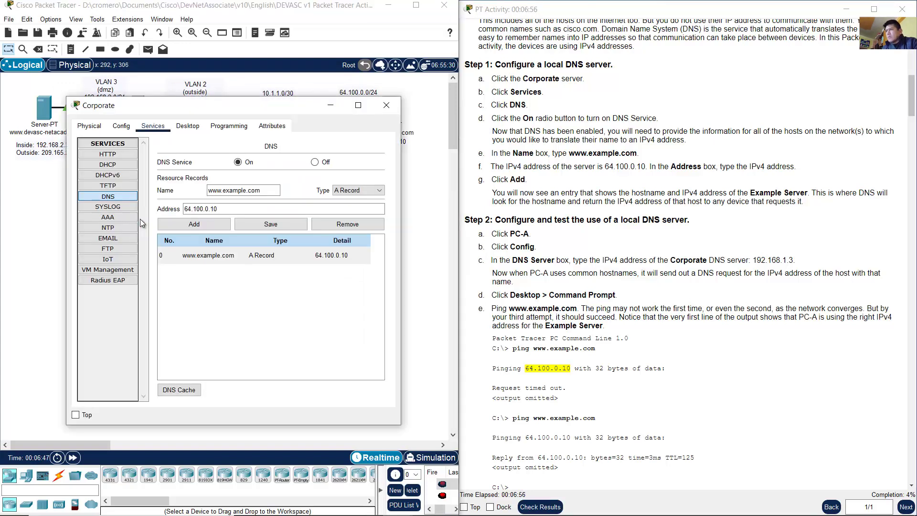
pyautogui.click(187, 126)
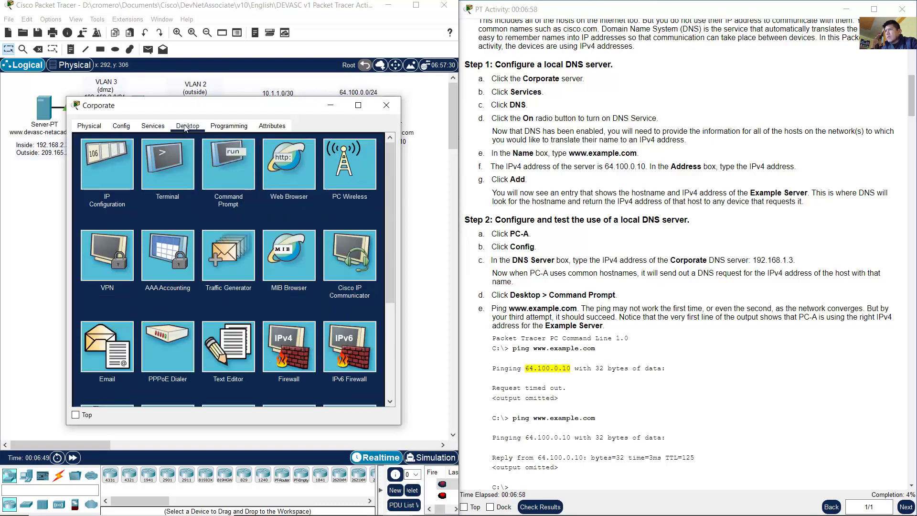
pyautogui.click(109, 171)
pyautogui.moveTo(224, 184); pyautogui.dragTo(176, 184)
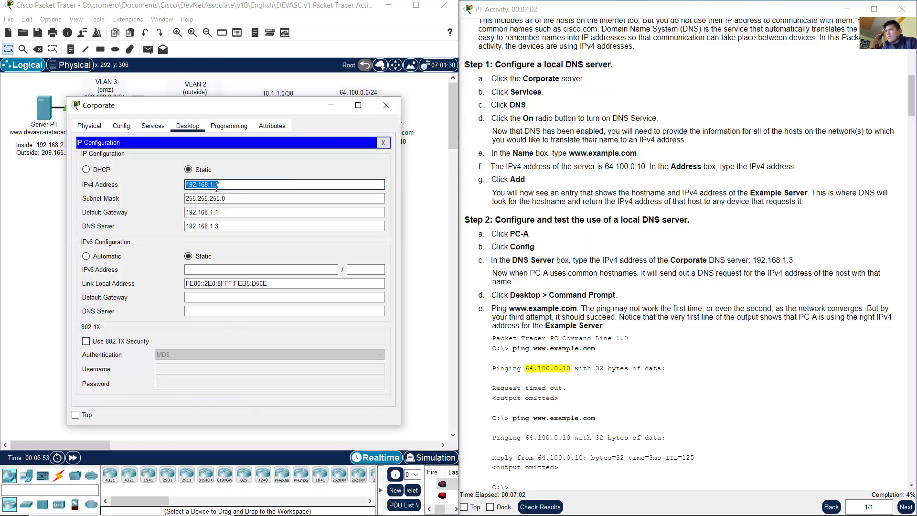
pyautogui.click(331, 106)
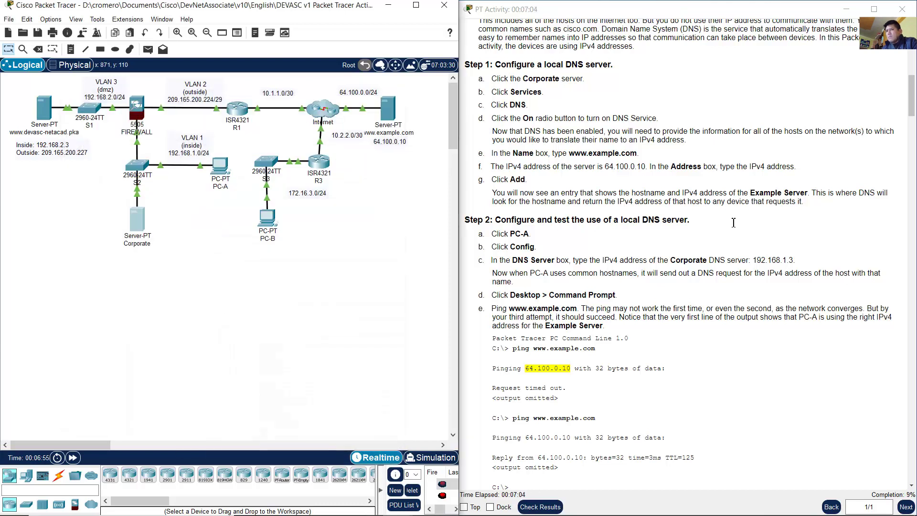
pyautogui.moveTo(753, 261); pyautogui.dragTo(794, 261)
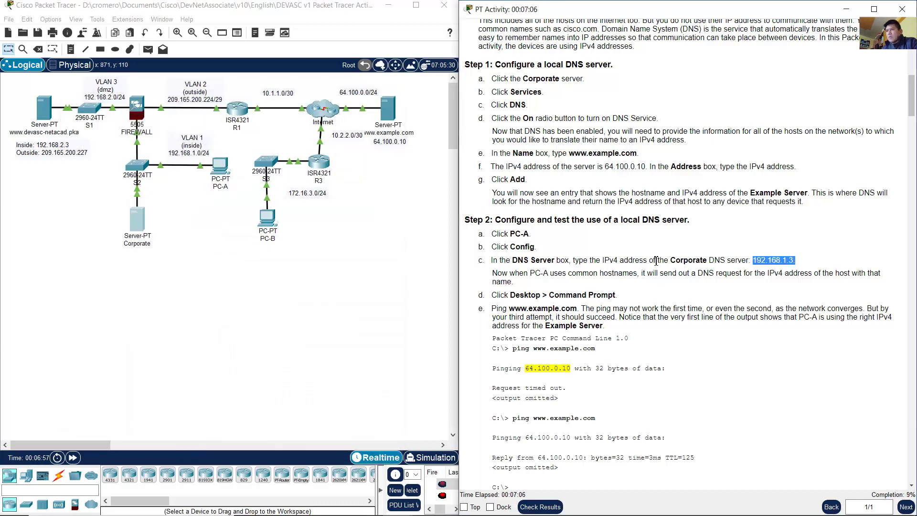
# Step: Enter 192.168.1.3 as PC-A's DNS Server and verify it in Global settings
pyautogui.click(220, 169)
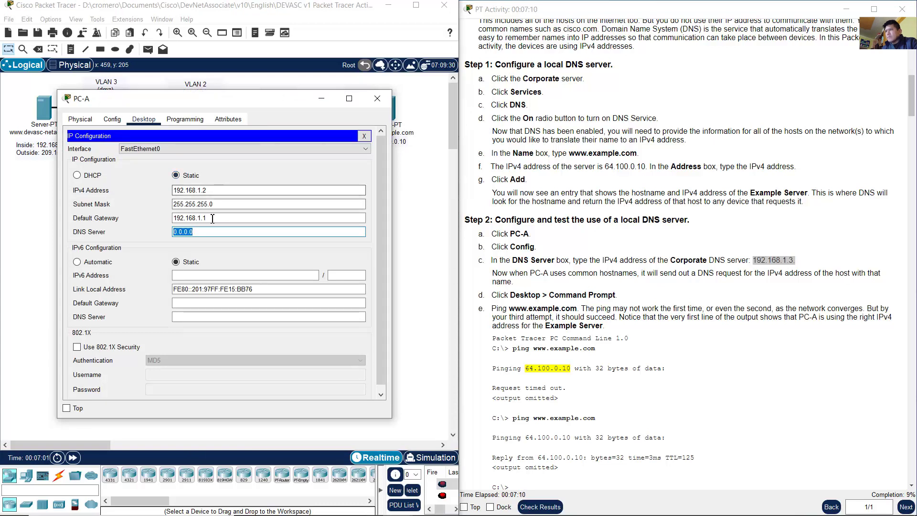
pyautogui.write('1')
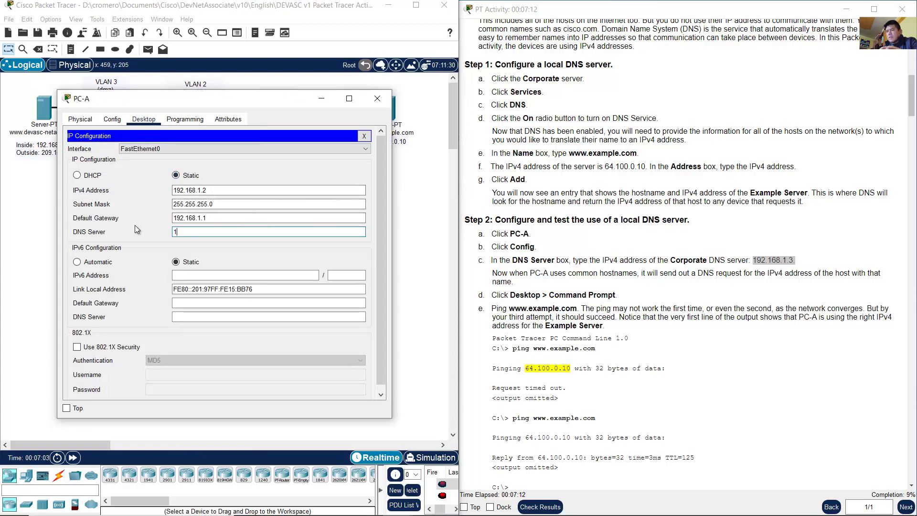
pyautogui.write('92.168.1.3')
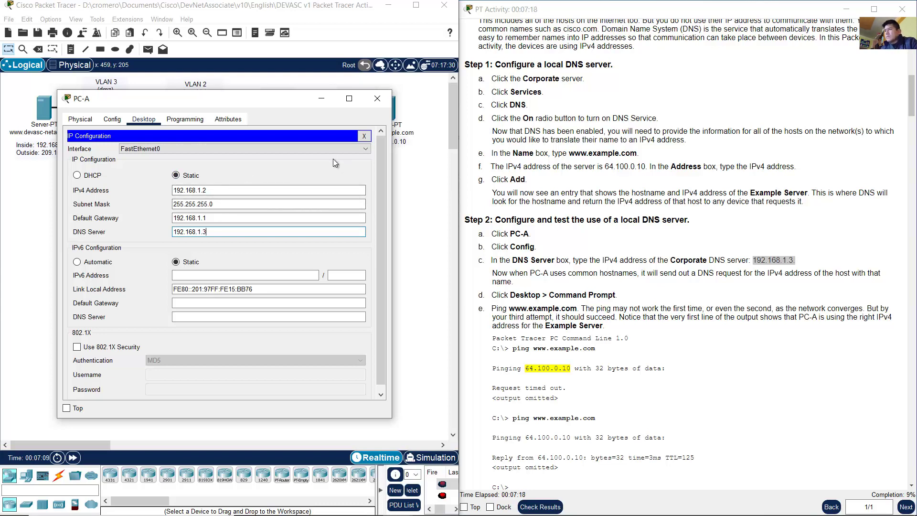
pyautogui.click(112, 119)
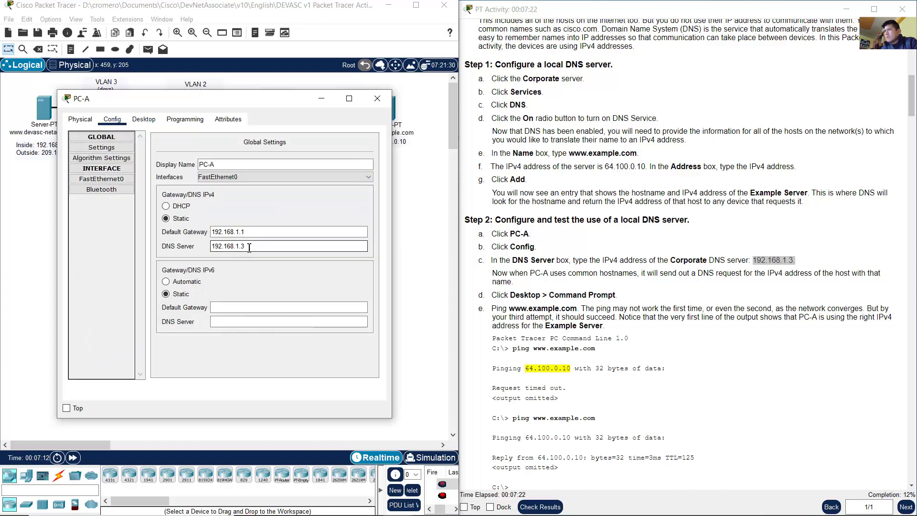
pyautogui.moveTo(249, 248); pyautogui.dragTo(201, 244)
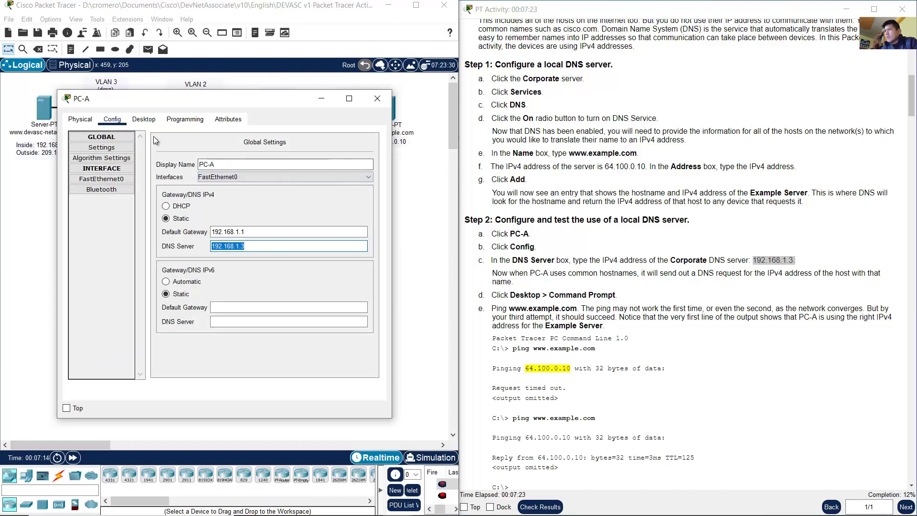
pyautogui.click(144, 119)
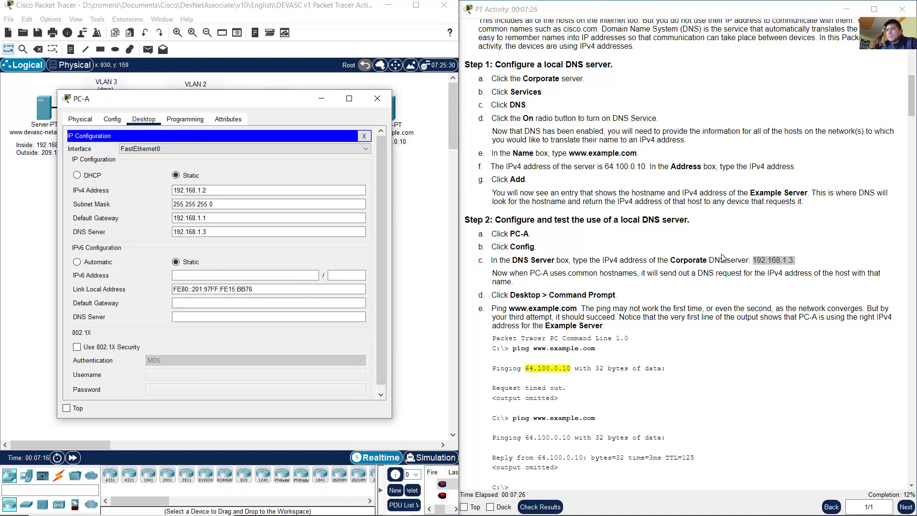
# Step: Read the notes on hostnames and the DNS request, then close PC-A's IP Configuration
pyautogui.click(662, 278)
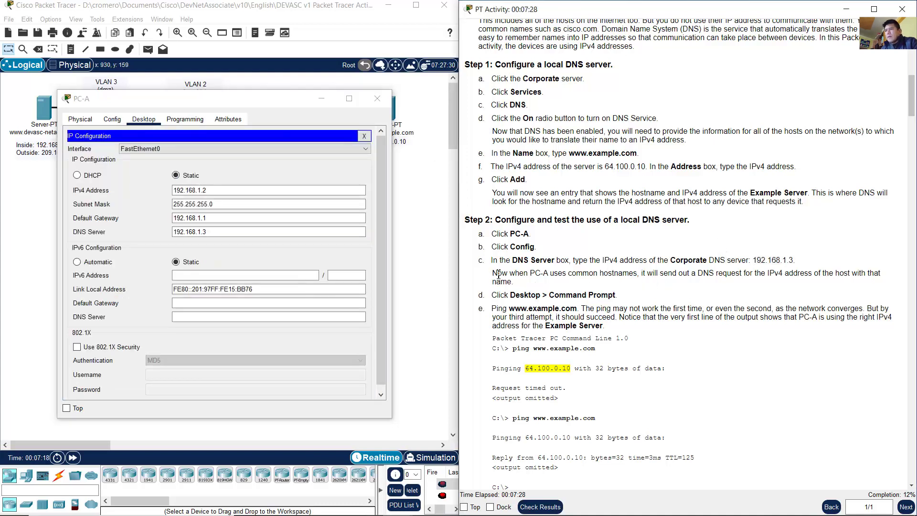
pyautogui.moveTo(498, 274); pyautogui.dragTo(642, 275)
pyautogui.click(644, 274)
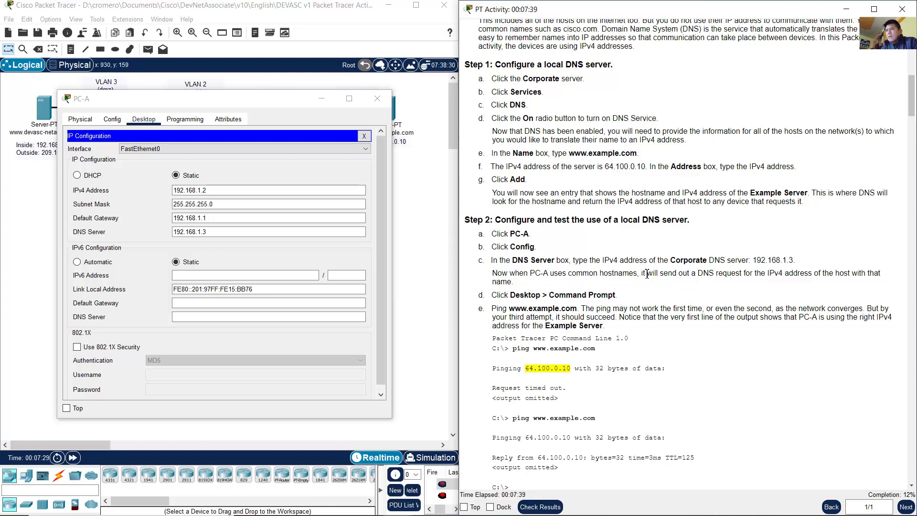
pyautogui.moveTo(641, 274); pyautogui.dragTo(516, 281)
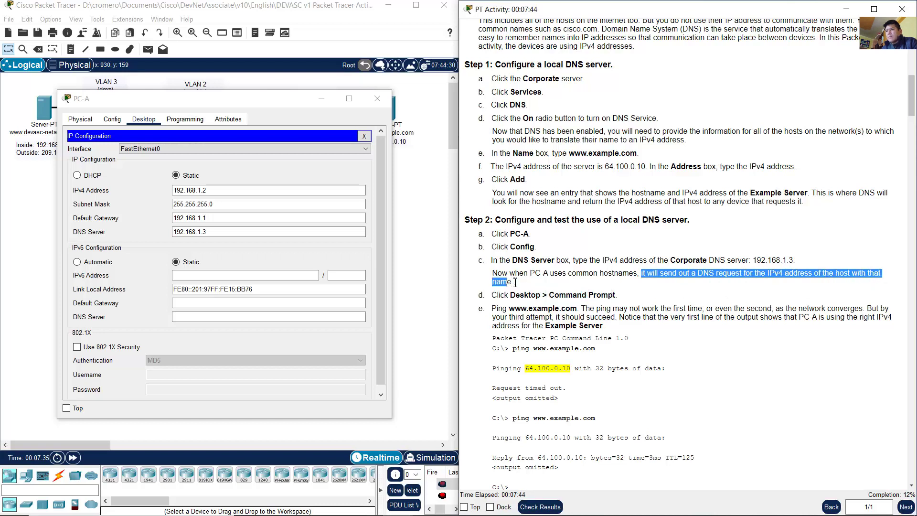
pyautogui.moveTo(251, 103); pyautogui.dragTo(257, 118)
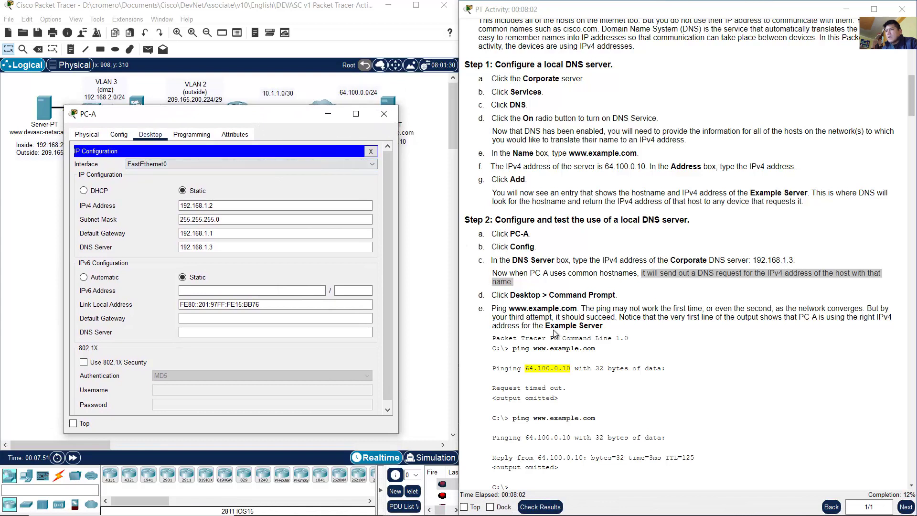
pyautogui.click(570, 299)
pyautogui.moveTo(510, 295); pyautogui.dragTo(622, 302)
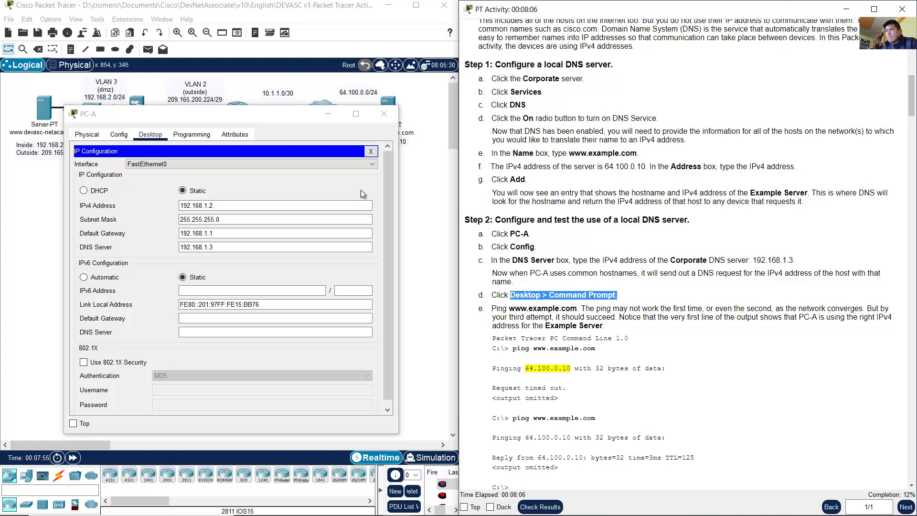
pyautogui.click(371, 151)
pyautogui.click(294, 179)
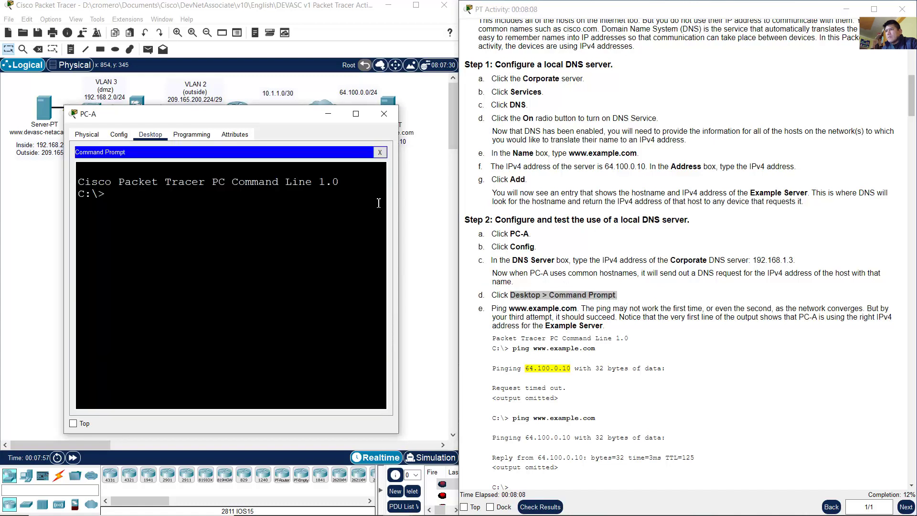
pyautogui.moveTo(491, 310); pyautogui.dragTo(577, 310)
pyautogui.click(308, 257)
pyautogui.write('pi')
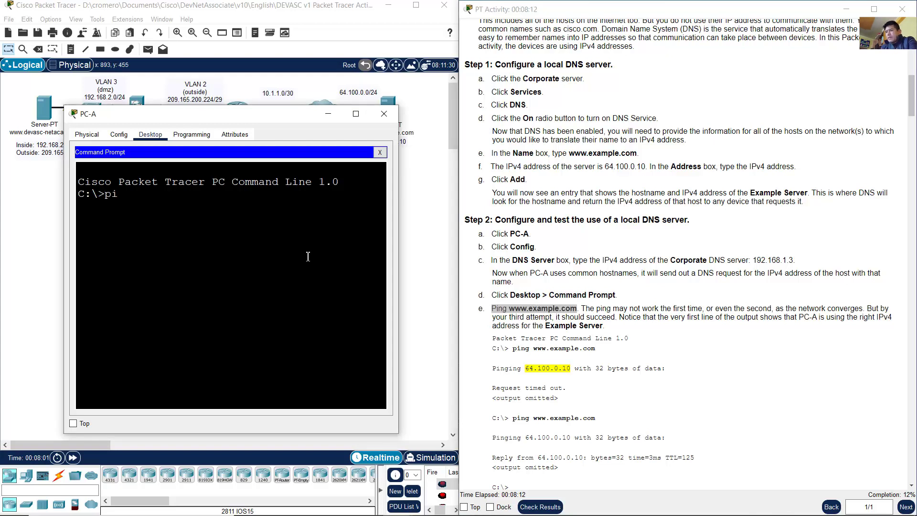
pyautogui.write('ng www.example.com')
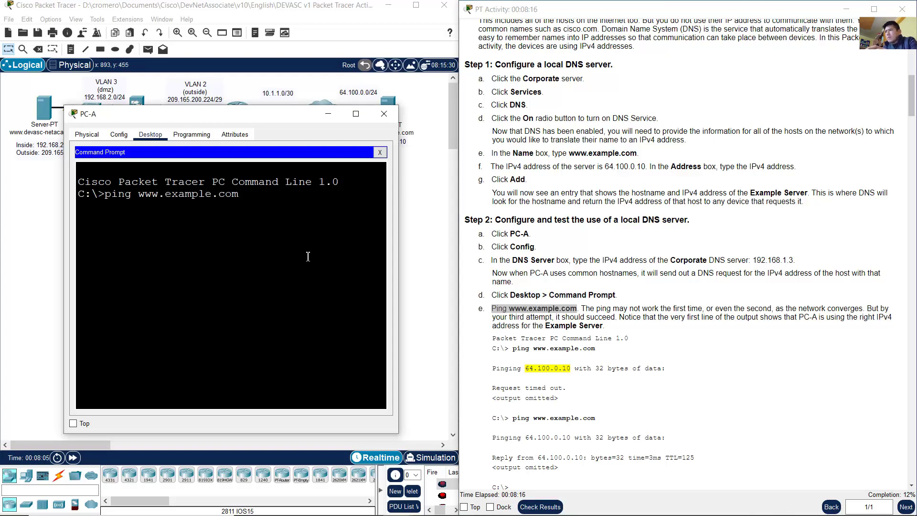
pyautogui.press('Return')
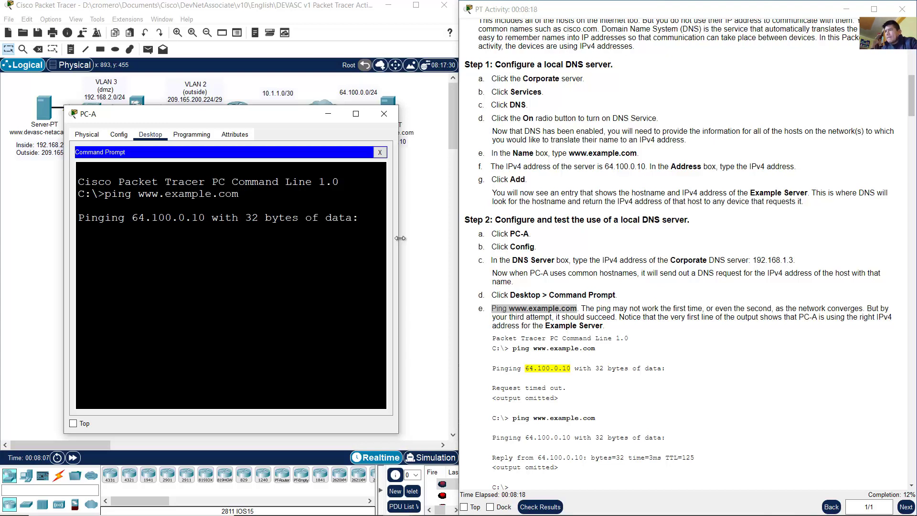
pyautogui.moveTo(400, 237); pyautogui.dragTo(458, 237)
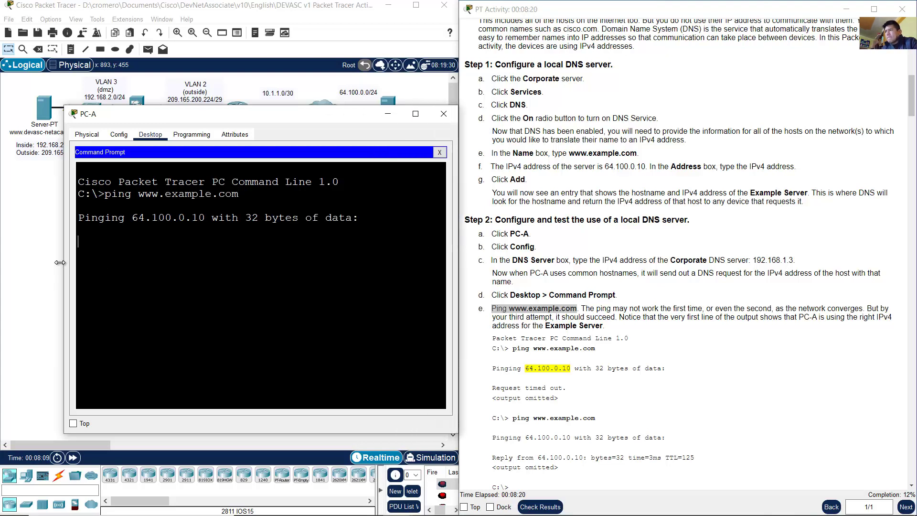
pyautogui.moveTo(59, 262); pyautogui.dragTo(35, 267)
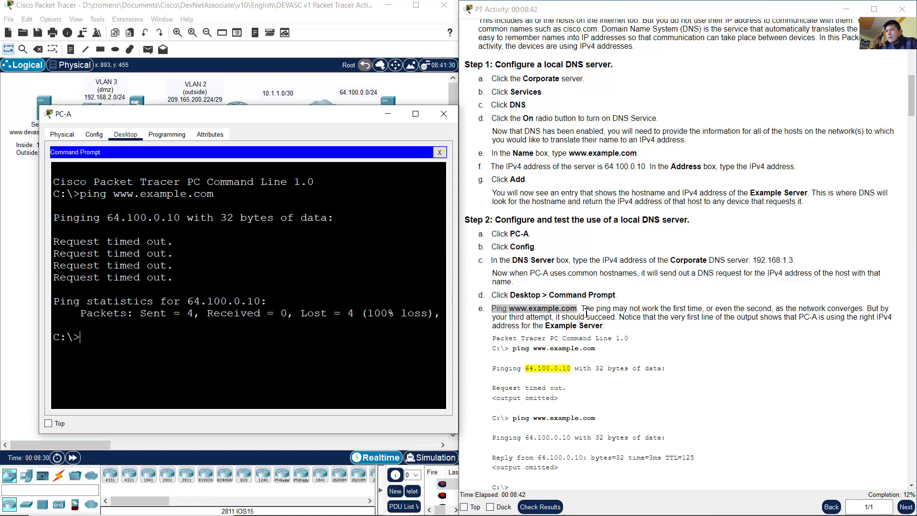
# Step: Read the notes that early pings may fail while the network converges
pyautogui.click(585, 311)
pyautogui.moveTo(583, 308); pyautogui.dragTo(709, 306)
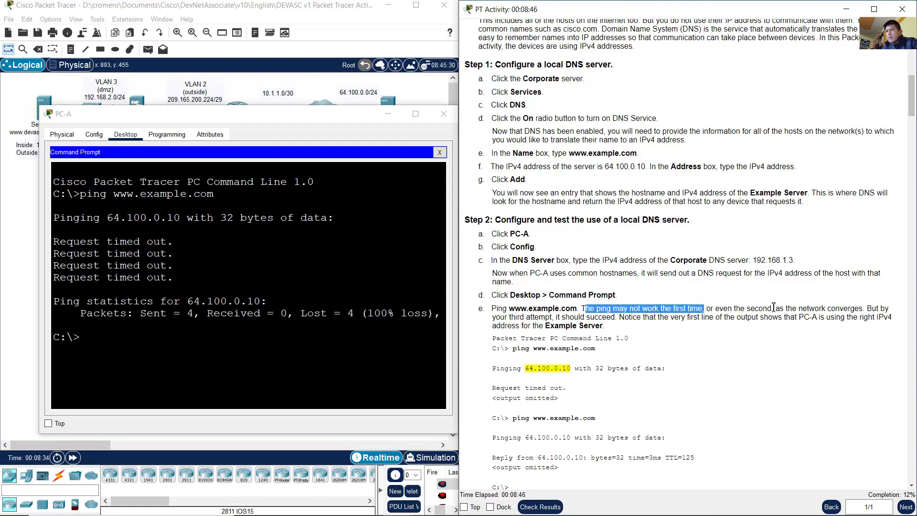
pyautogui.moveTo(777, 308); pyautogui.dragTo(599, 309)
pyautogui.click(584, 320)
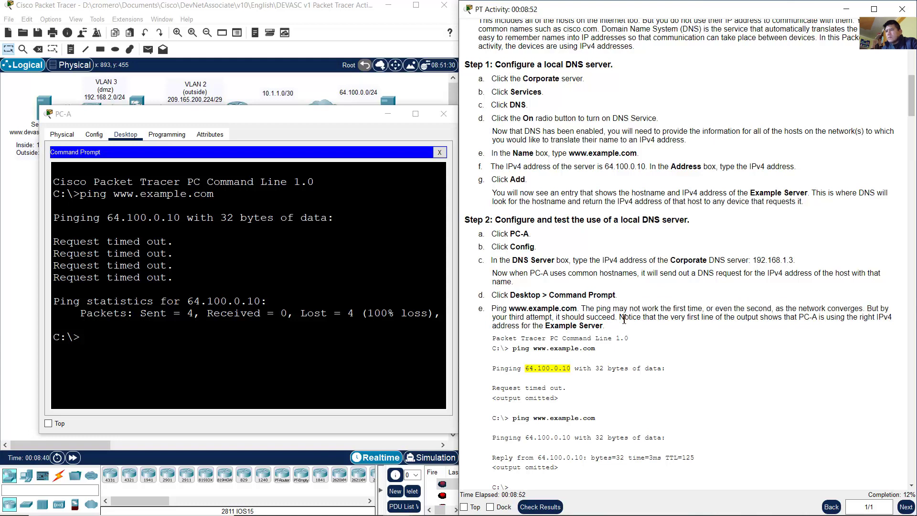
# Step: Rerun the ping, confirm replies from 64.100.0.10, and close PC-A's window
pyautogui.click(343, 260)
pyautogui.press('Up')
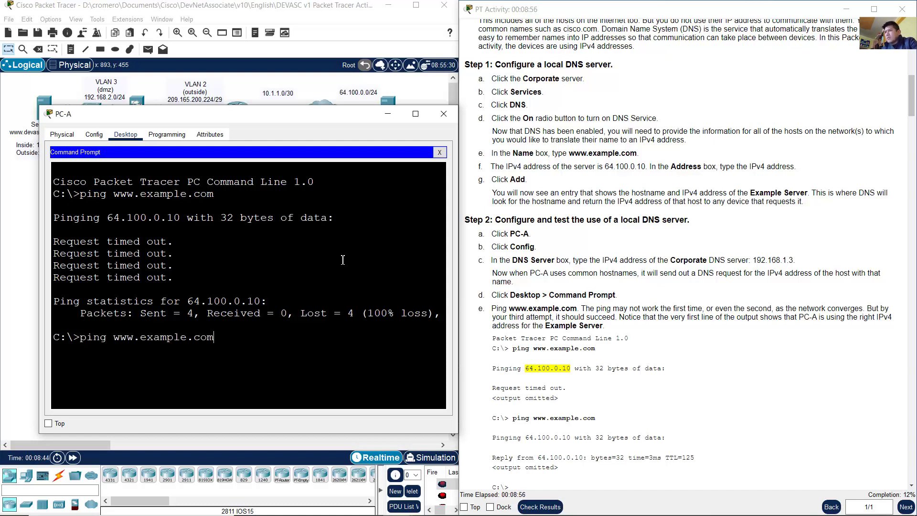
pyautogui.press('Return')
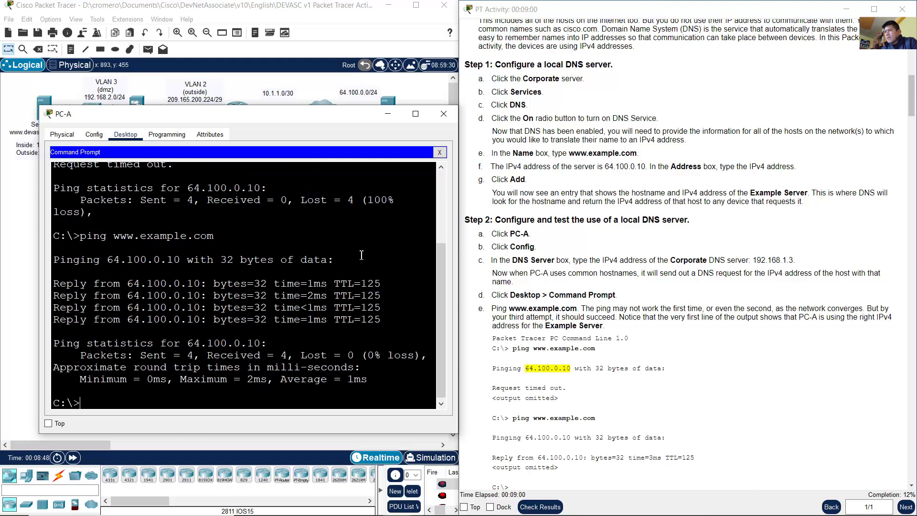
pyautogui.moveTo(107, 259); pyautogui.dragTo(185, 259)
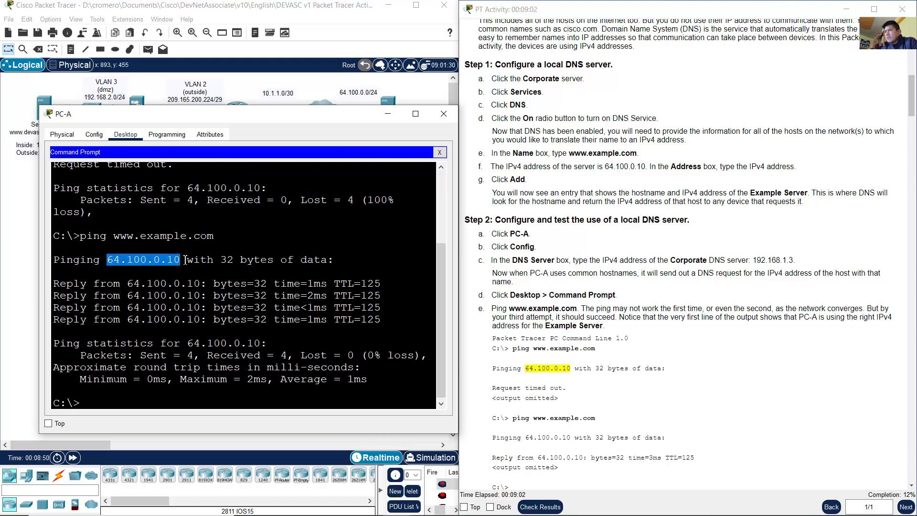
pyautogui.moveTo(120, 236); pyautogui.dragTo(215, 239)
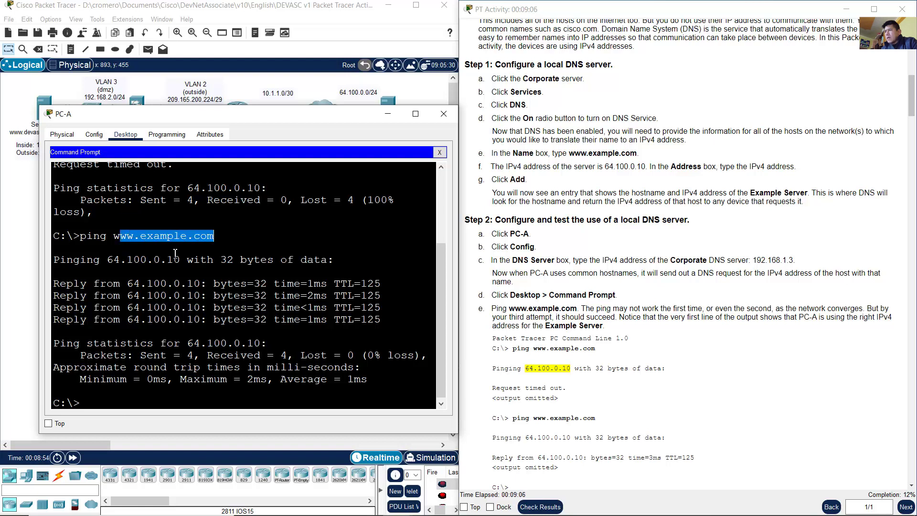
pyautogui.moveTo(107, 259); pyautogui.dragTo(180, 260)
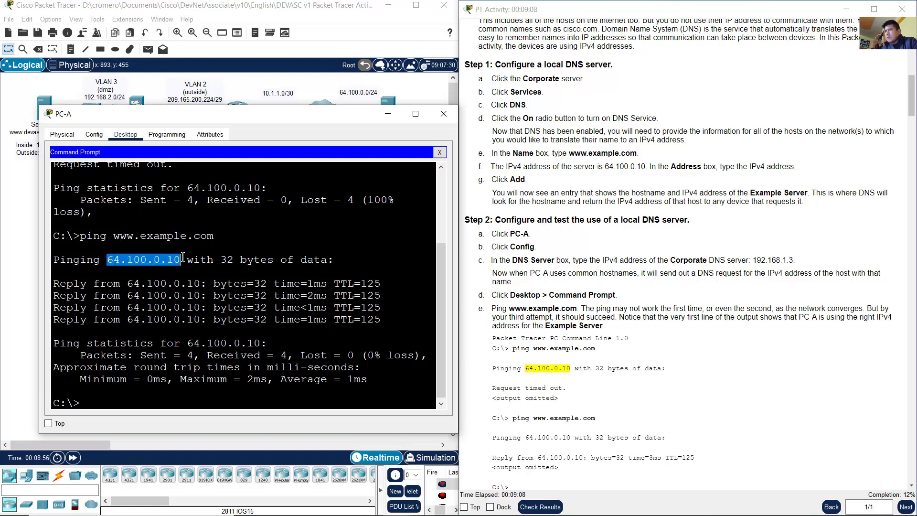
pyautogui.click(444, 114)
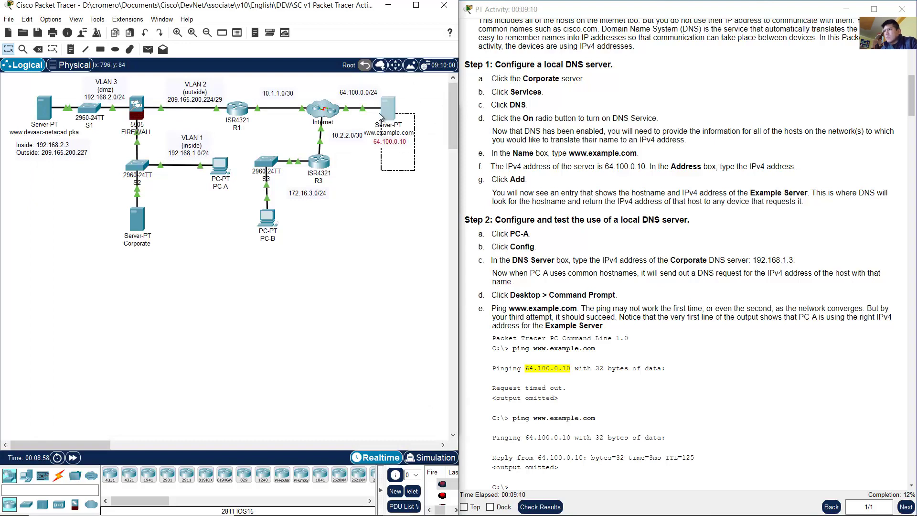
# Step: Scroll the instructions to Step 3 on PC-B's remote DNS server, then close PC-A's window
pyautogui.click(220, 165)
pyautogui.moveTo(119, 236); pyautogui.dragTo(215, 235)
pyautogui.click(700, 289)
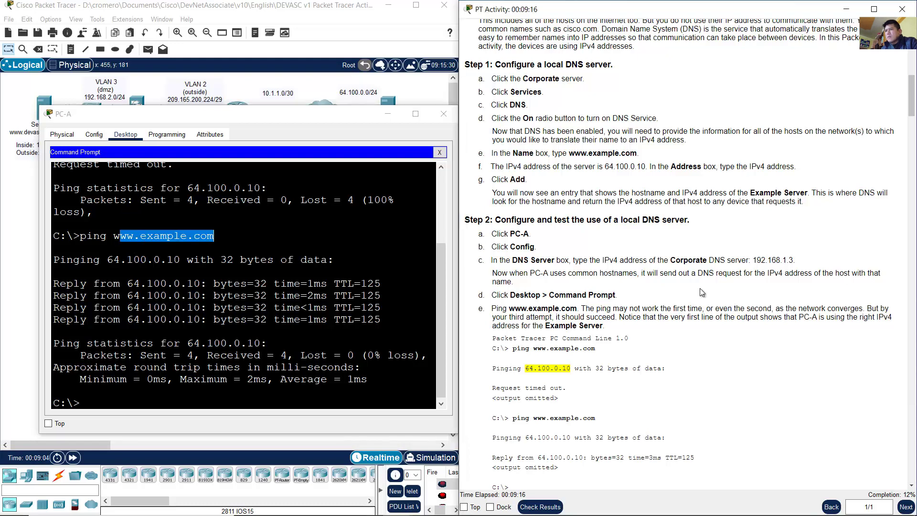
pyautogui.scroll(-2, 705, 290)
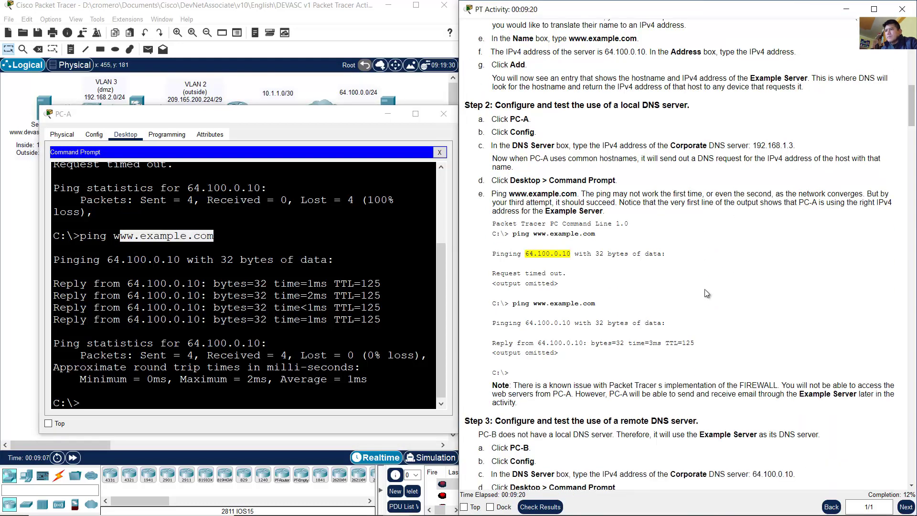
pyautogui.scroll(-6, 705, 290)
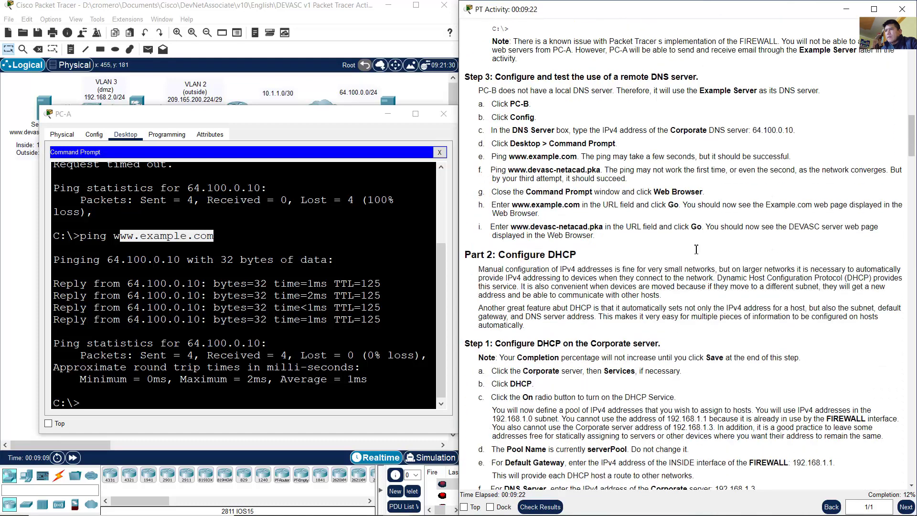
pyautogui.moveTo(511, 78); pyautogui.dragTo(700, 76)
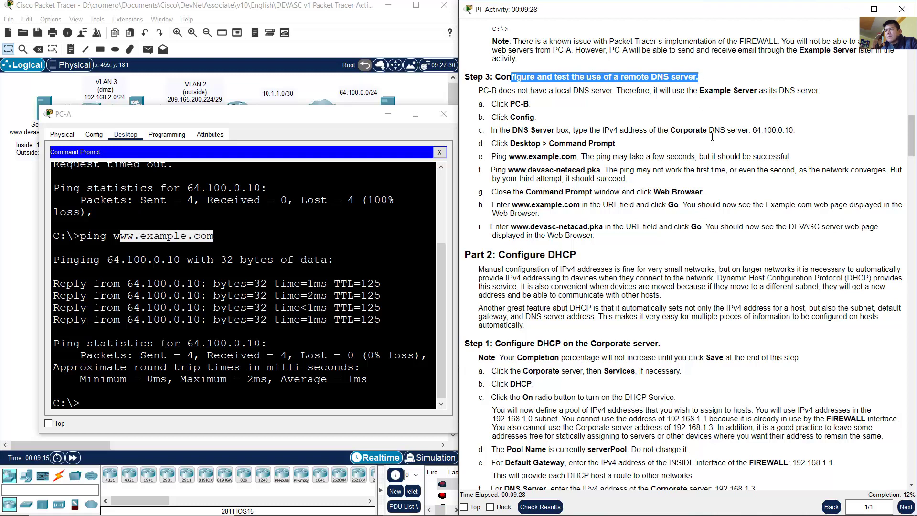
pyautogui.scroll(1, 710, 140)
pyautogui.moveTo(478, 120); pyautogui.dragTo(823, 122)
pyautogui.click(620, 119)
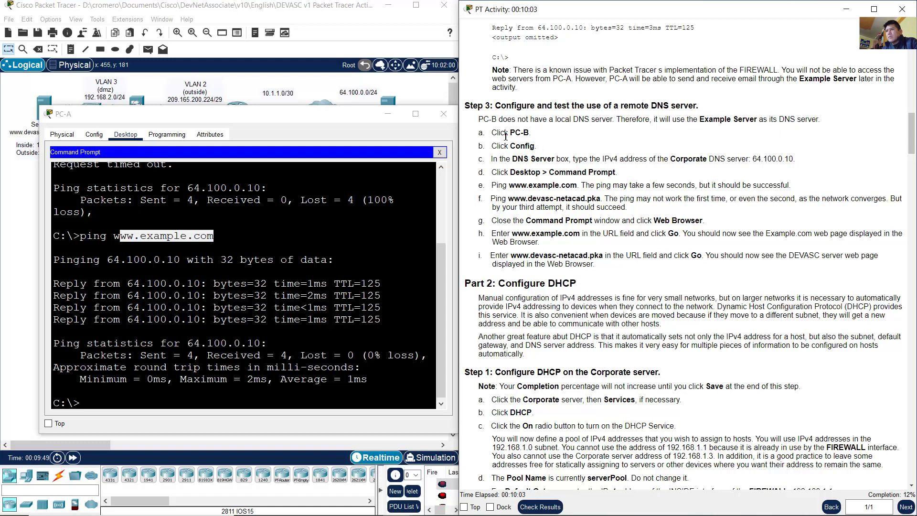
pyautogui.moveTo(519, 133); pyautogui.dragTo(552, 137)
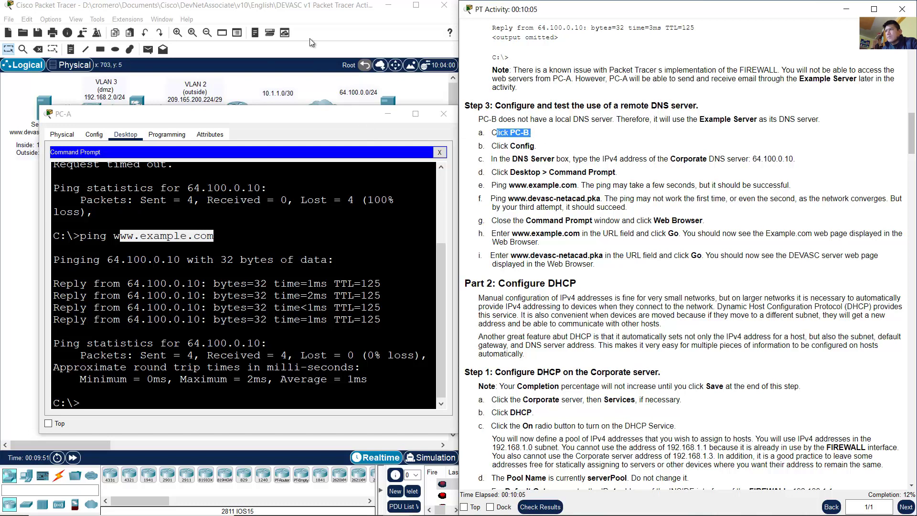
pyautogui.click(443, 114)
# Step: Open PC-B's IP Configuration and read step c's DNS server instruction
pyautogui.click(267, 218)
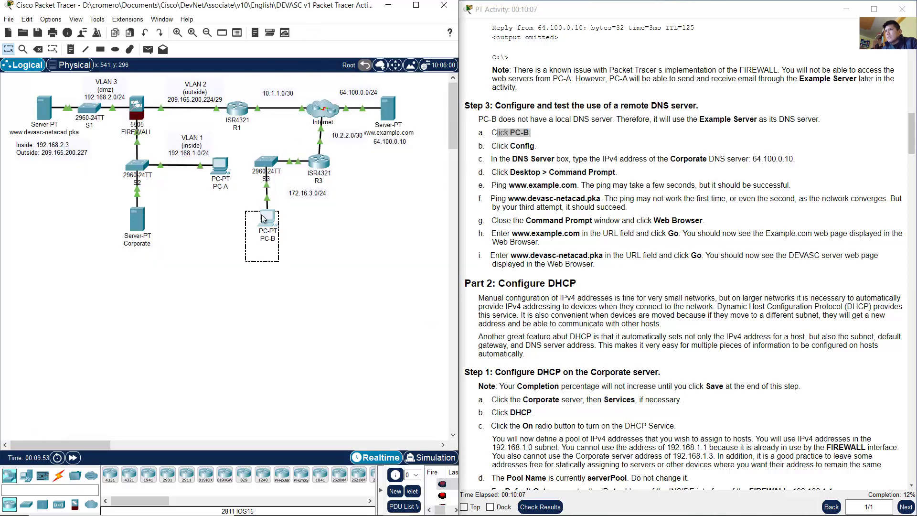
pyautogui.click(379, 118)
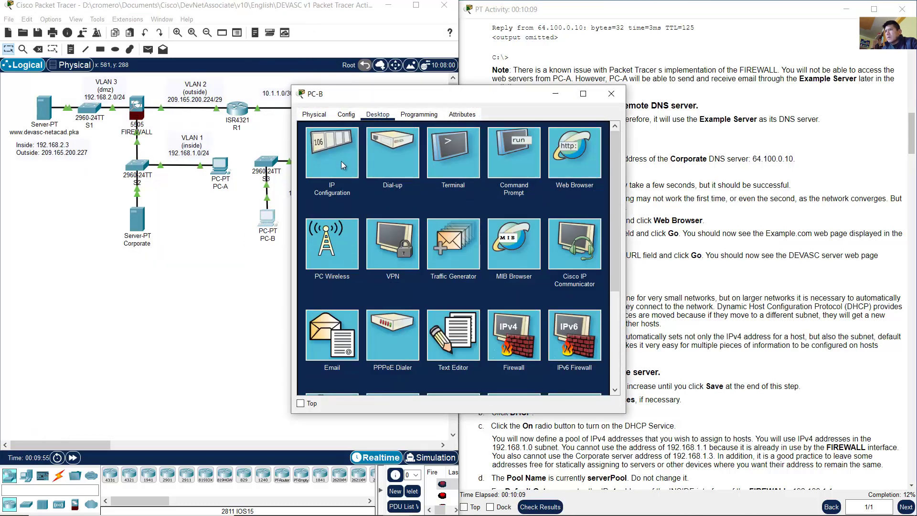
pyautogui.click(341, 162)
pyautogui.moveTo(401, 93); pyautogui.dragTo(175, 97)
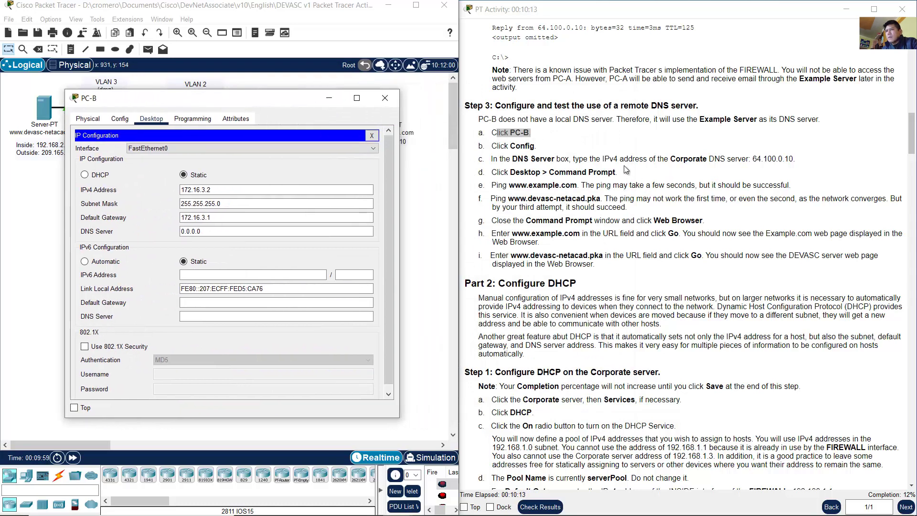
pyautogui.moveTo(495, 160); pyautogui.dragTo(793, 159)
pyautogui.click(582, 161)
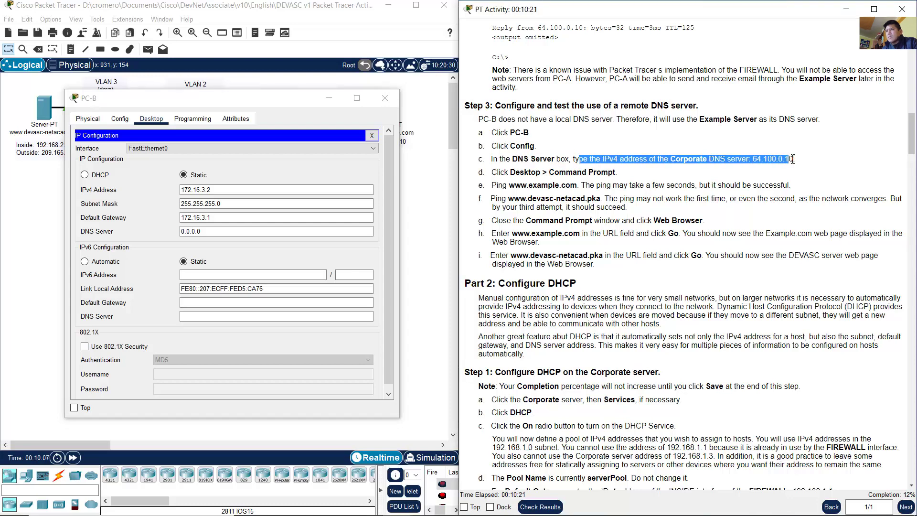
pyautogui.click(416, 186)
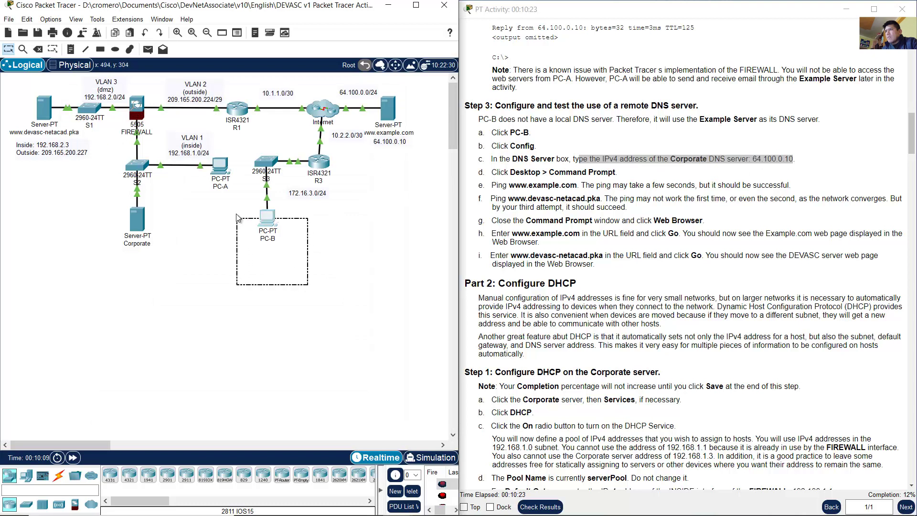
pyautogui.click(363, 208)
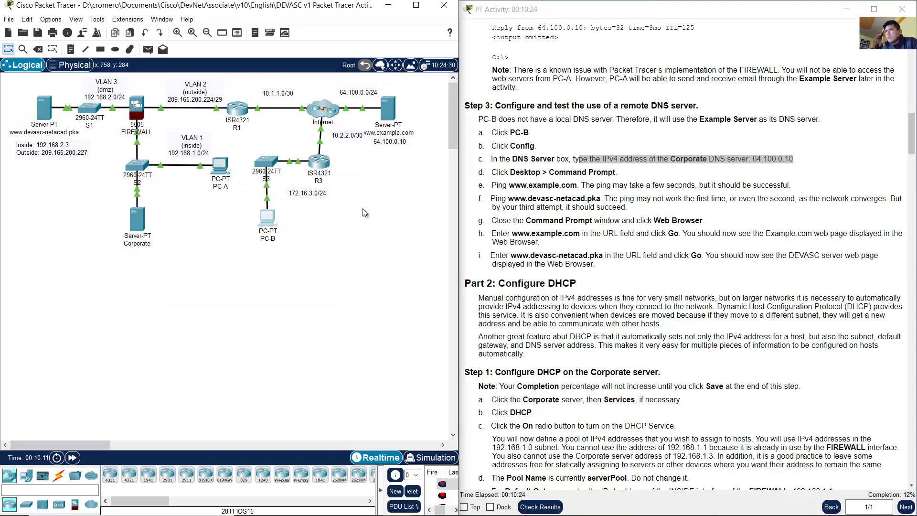
pyautogui.moveTo(419, 178); pyautogui.dragTo(375, 92)
pyautogui.click(384, 120)
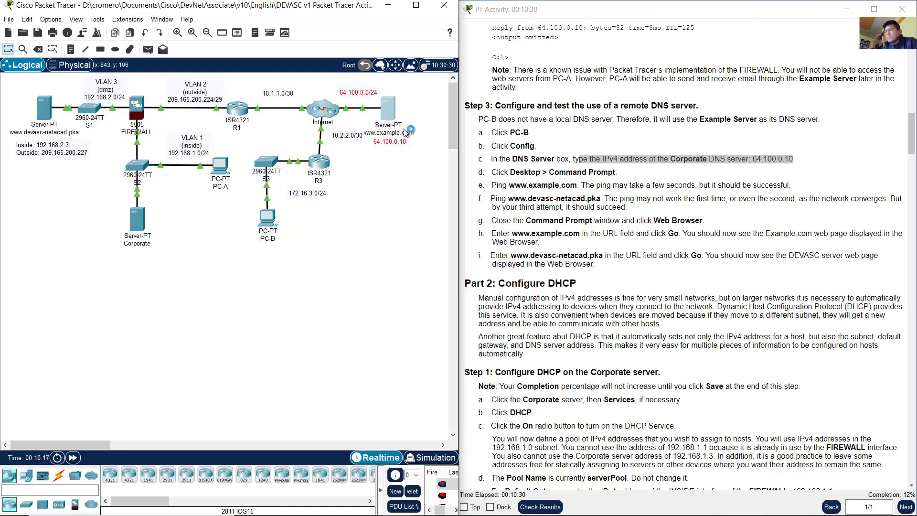
pyautogui.click(417, 118)
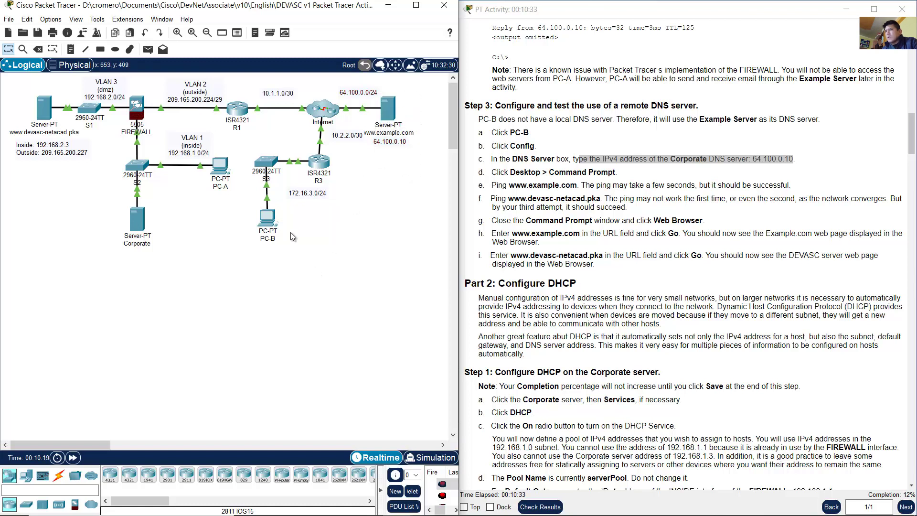
pyautogui.moveTo(312, 268); pyautogui.dragTo(292, 210)
pyautogui.moveTo(414, 187); pyautogui.dragTo(380, 95)
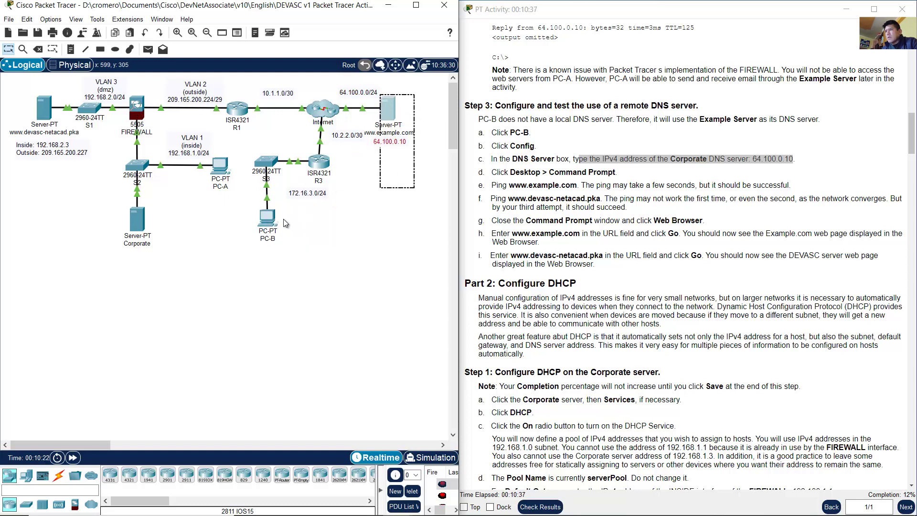
# Step: Replace PC-B's DNS server 0.0.0.0 with 64.100.0.10 and close the window
pyautogui.click(269, 218)
pyautogui.moveTo(219, 231); pyautogui.dragTo(144, 232)
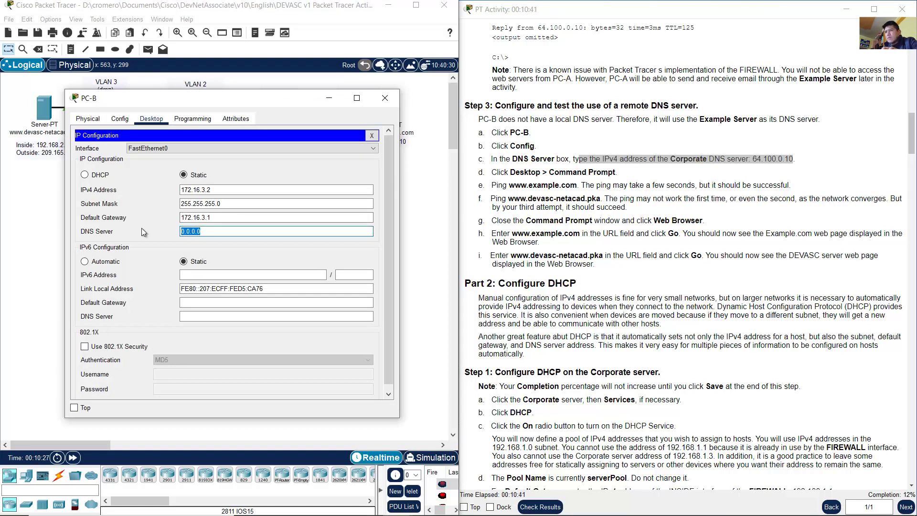
pyautogui.write('64.100.0.10')
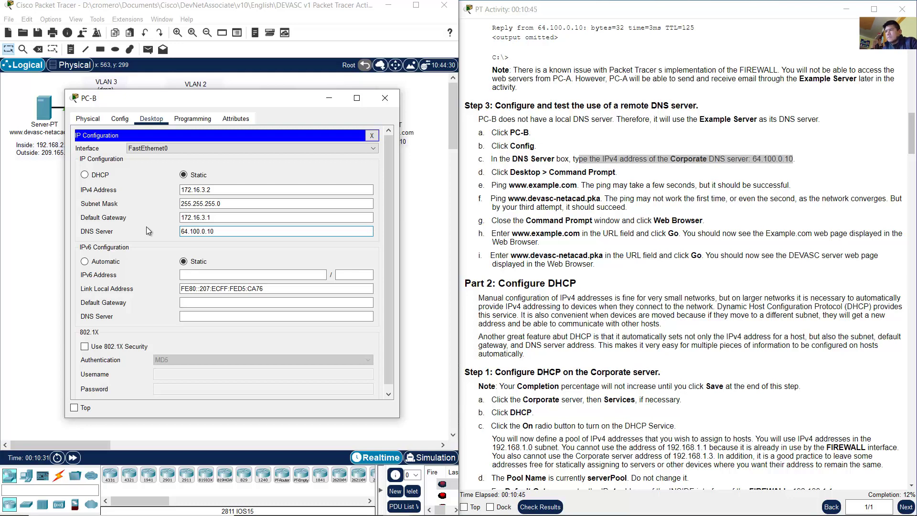
pyautogui.click(328, 98)
pyautogui.moveTo(519, 176); pyautogui.dragTo(617, 174)
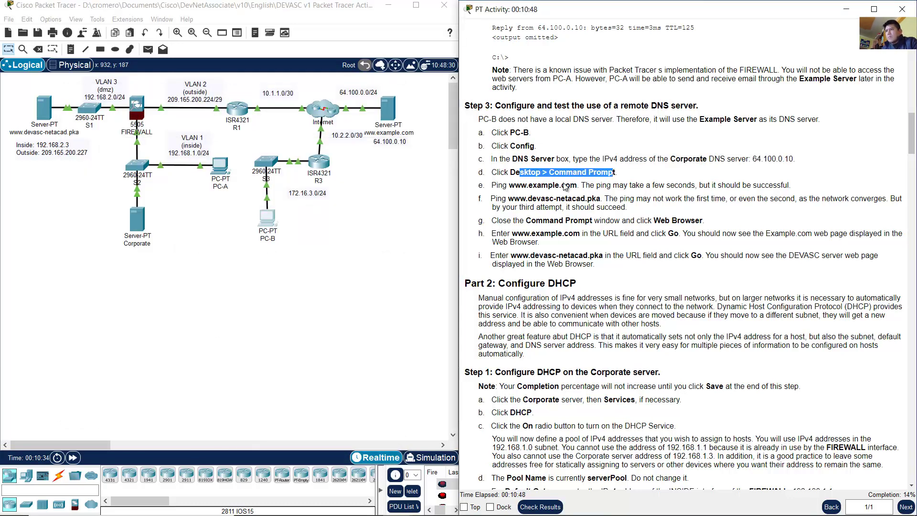
pyautogui.moveTo(502, 185); pyautogui.dragTo(576, 185)
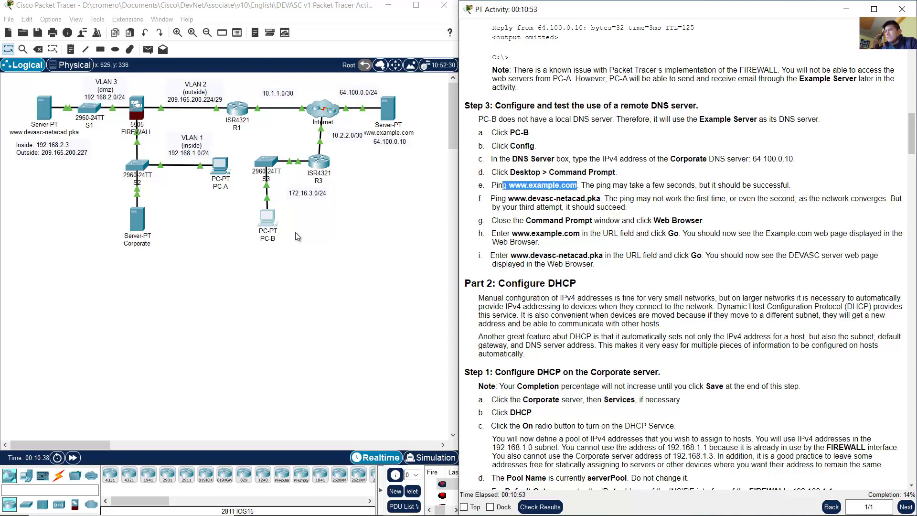
pyautogui.click(400, 167)
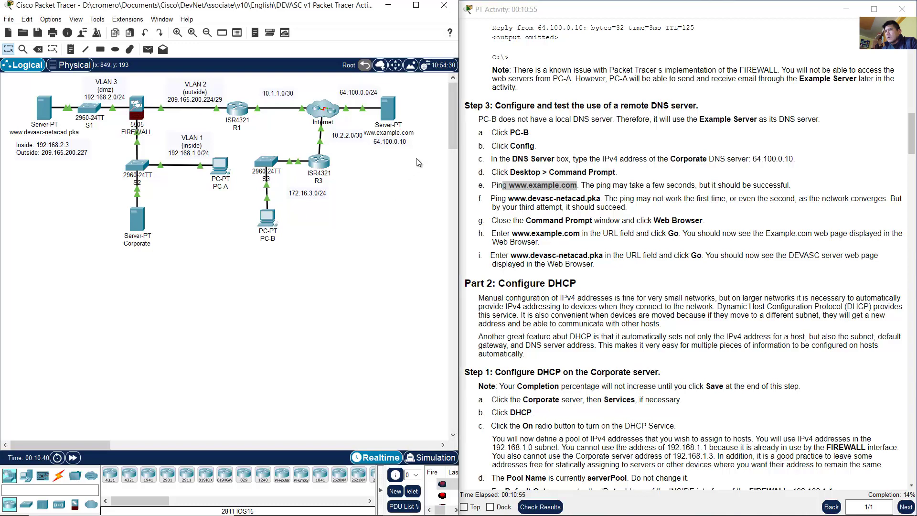
pyautogui.click(389, 109)
pyautogui.click(378, 115)
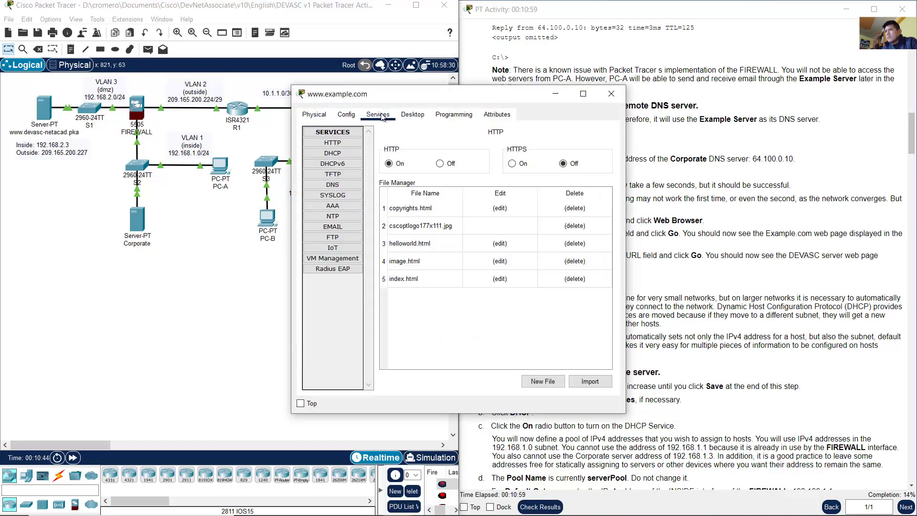
pyautogui.click(333, 185)
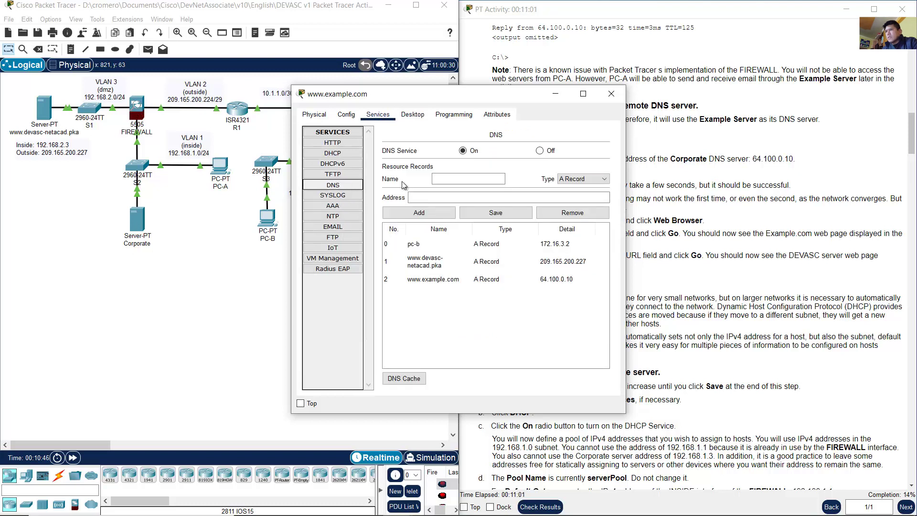
pyautogui.click(461, 284)
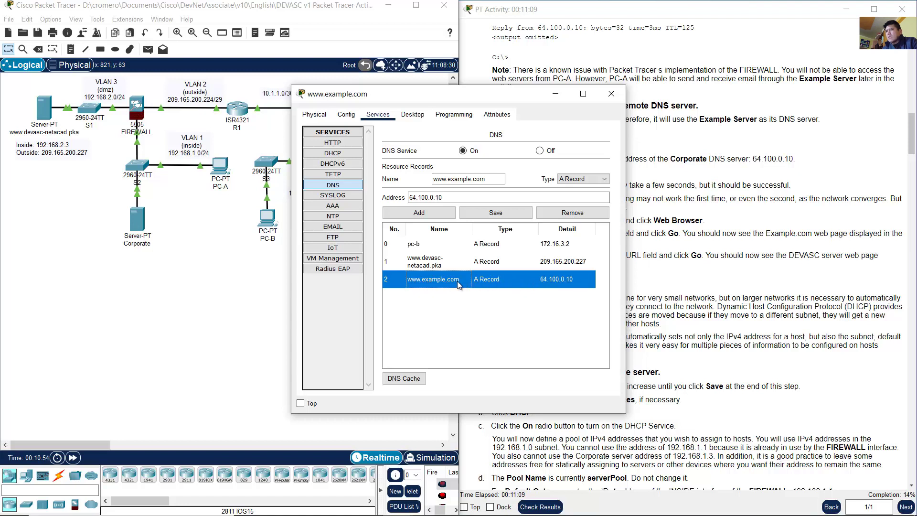
pyautogui.click(555, 94)
pyautogui.click(274, 221)
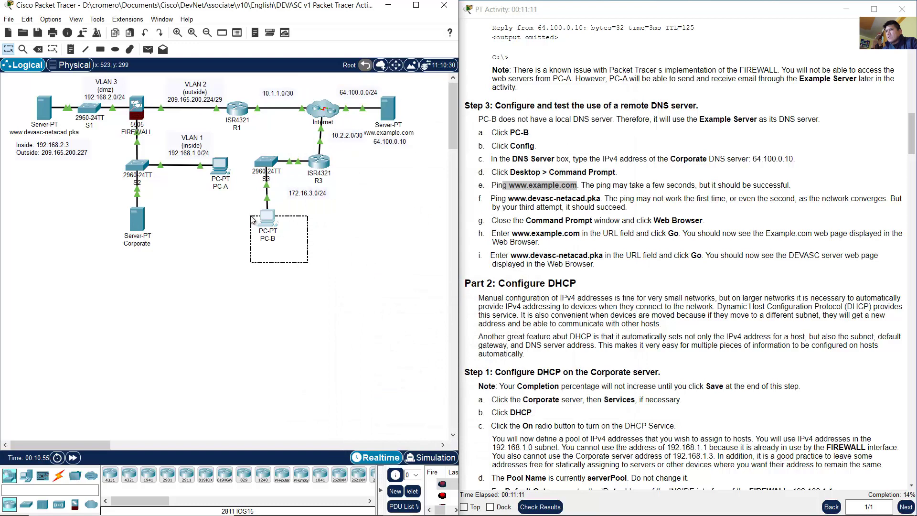
pyautogui.moveTo(217, 231); pyautogui.dragTo(169, 233)
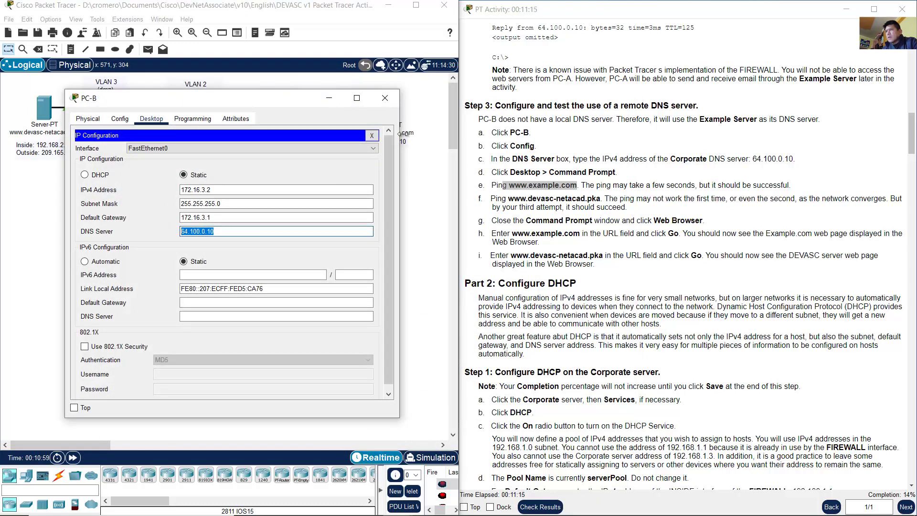
pyautogui.click(372, 135)
pyautogui.click(301, 156)
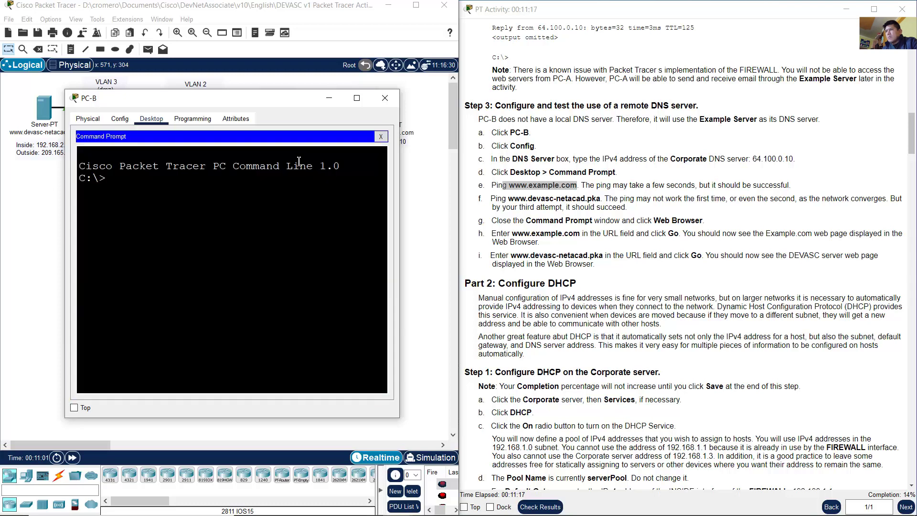
pyautogui.moveTo(65, 235); pyautogui.dragTo(19, 234)
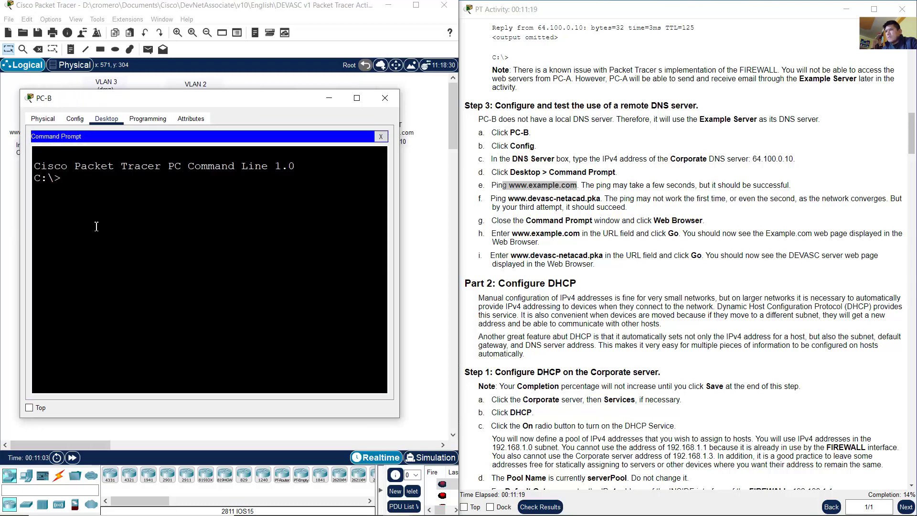
pyautogui.write('ping')
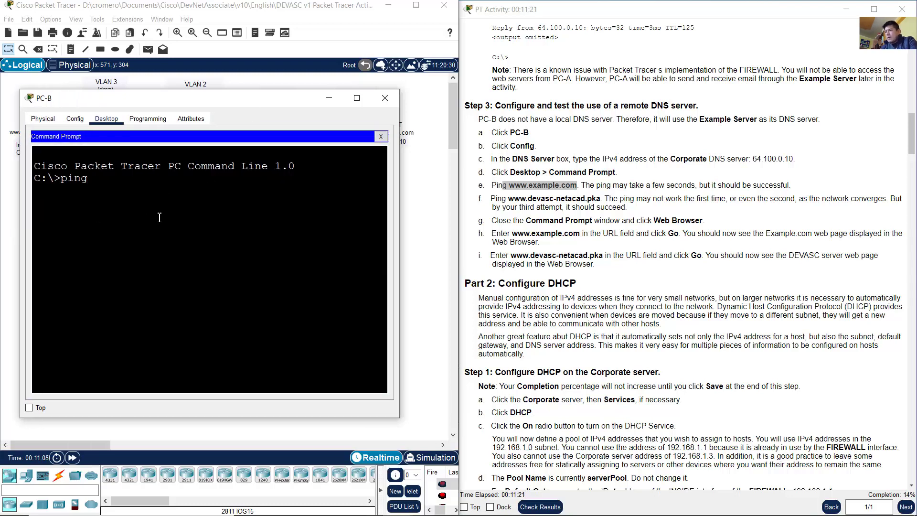
pyautogui.write(' www.example.com')
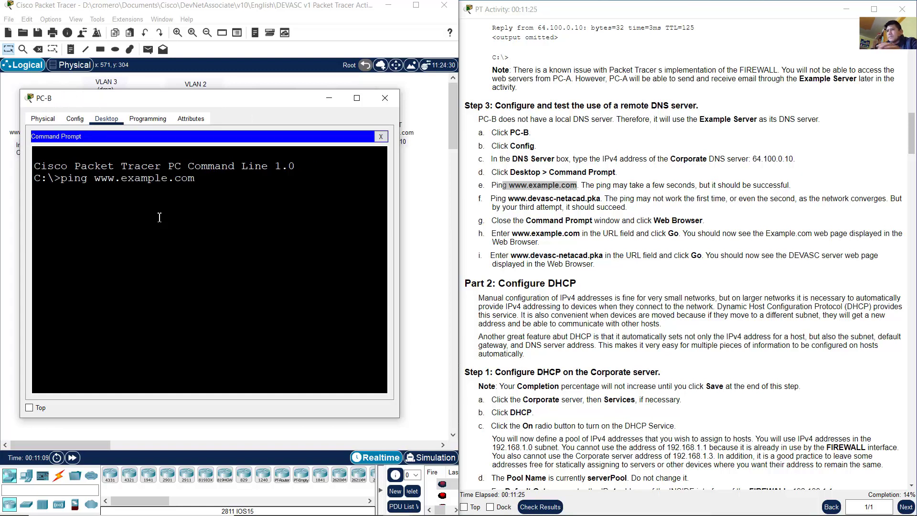
pyautogui.press('Return')
pyautogui.press('Return')
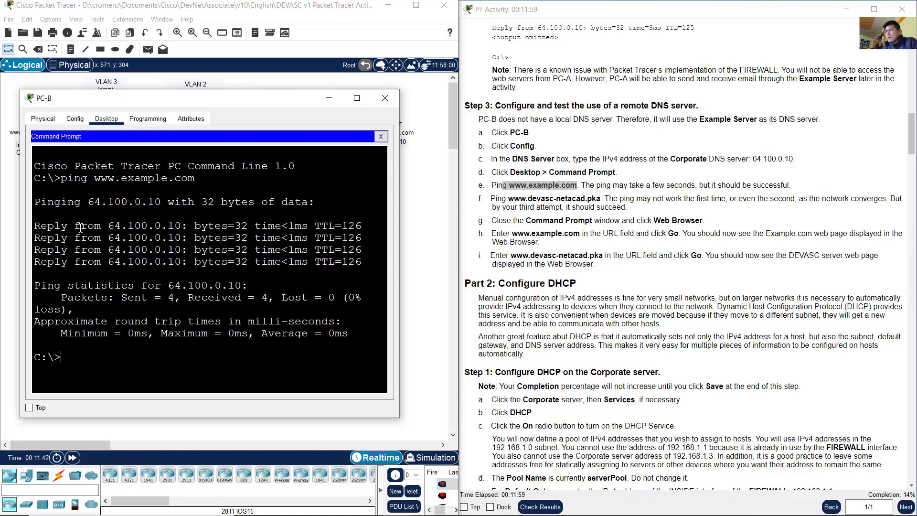
pyautogui.moveTo(80, 227); pyautogui.dragTo(159, 275)
pyautogui.click(160, 294)
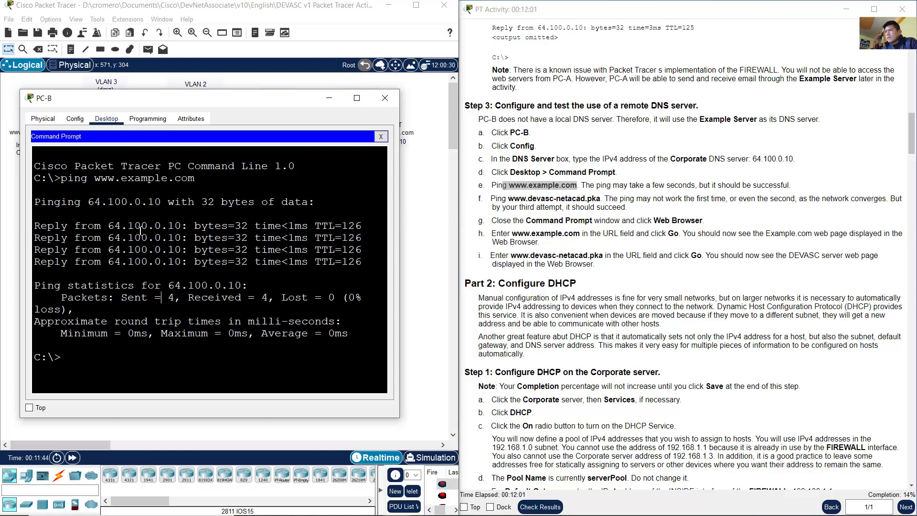
pyautogui.moveTo(108, 179); pyautogui.dragTo(188, 179)
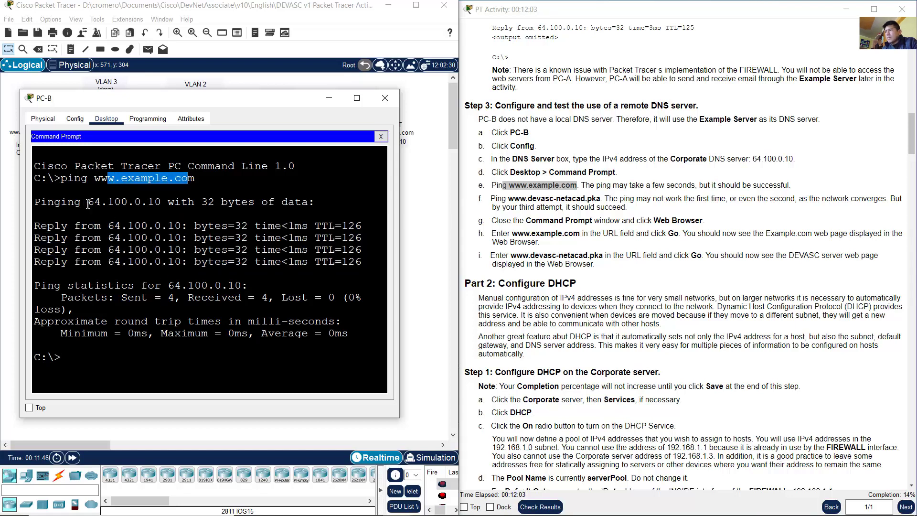
pyautogui.moveTo(88, 203); pyautogui.dragTo(161, 205)
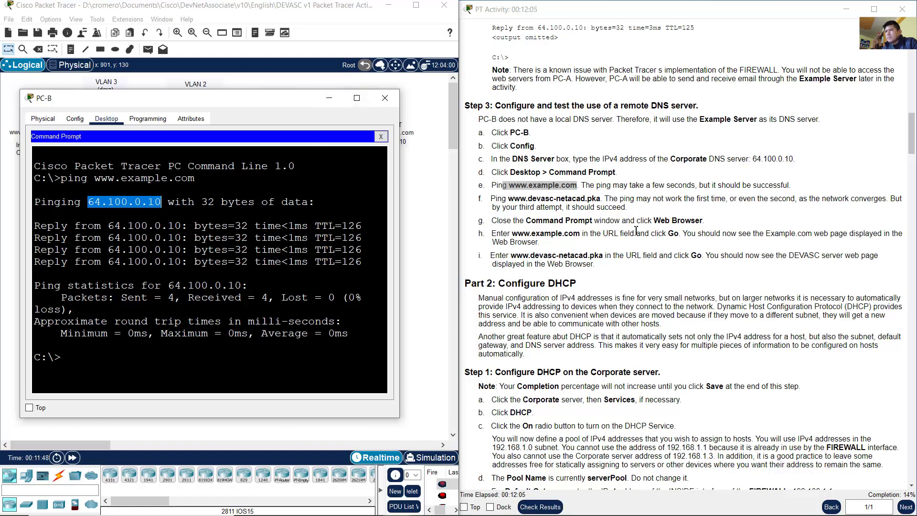
pyautogui.click(586, 228)
pyautogui.moveTo(495, 199); pyautogui.dragTo(593, 199)
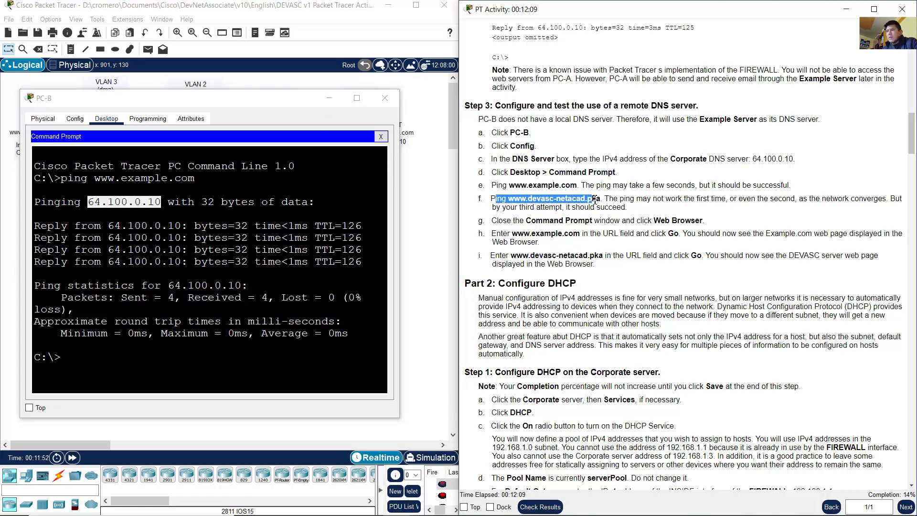
pyautogui.click(415, 198)
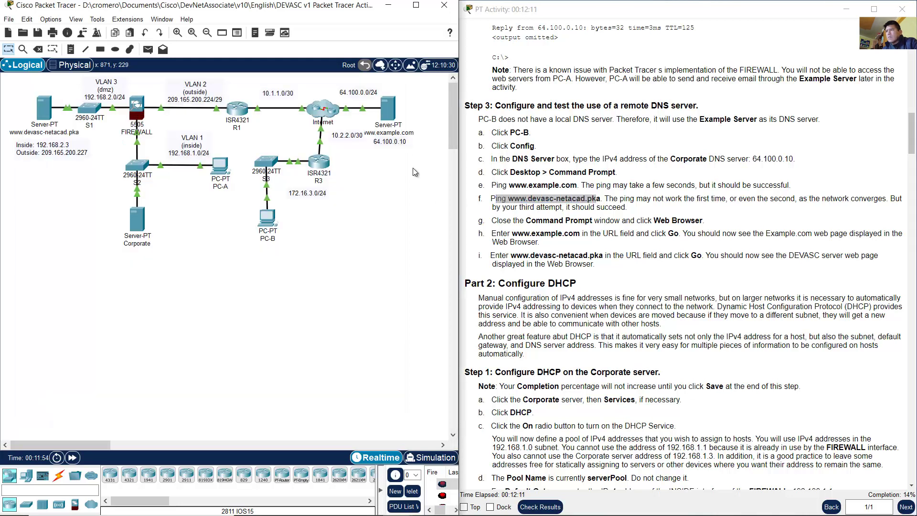
pyautogui.moveTo(415, 182); pyautogui.dragTo(391, 112)
pyautogui.click(391, 112)
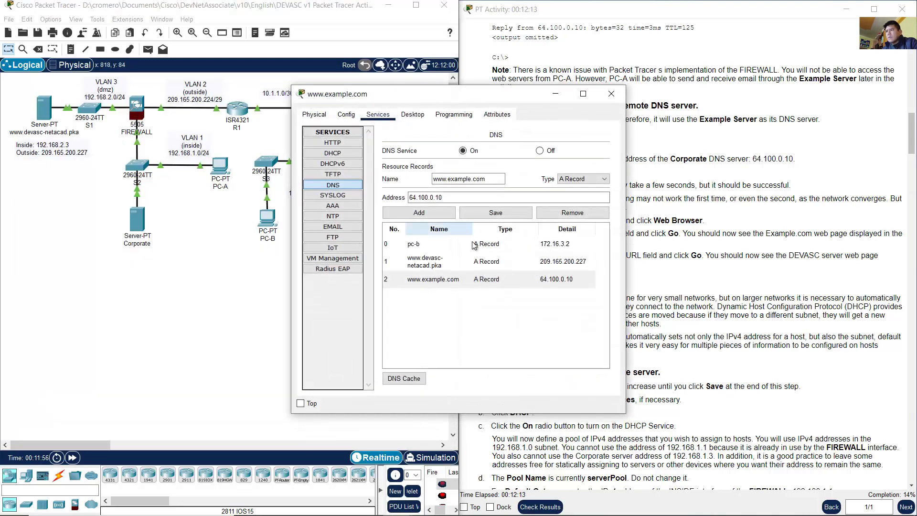
pyautogui.click(444, 264)
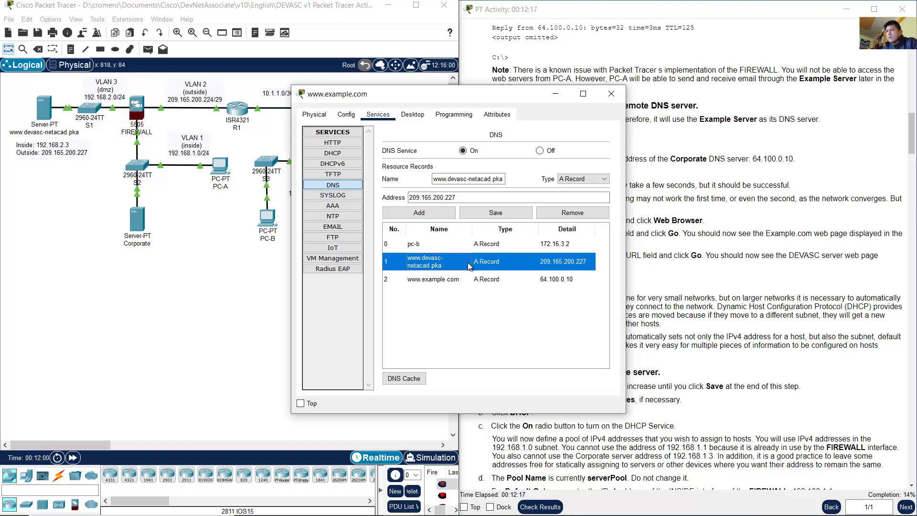
pyautogui.click(556, 95)
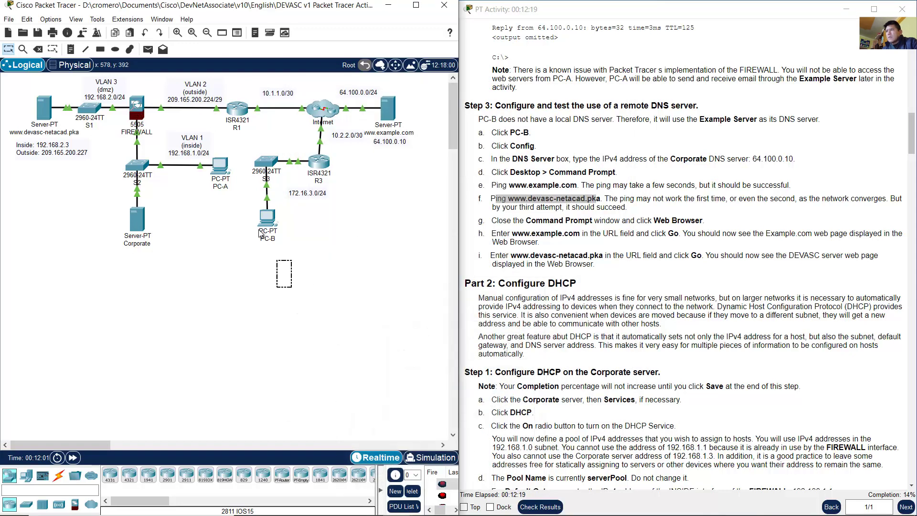
pyautogui.click(266, 217)
pyautogui.click(261, 274)
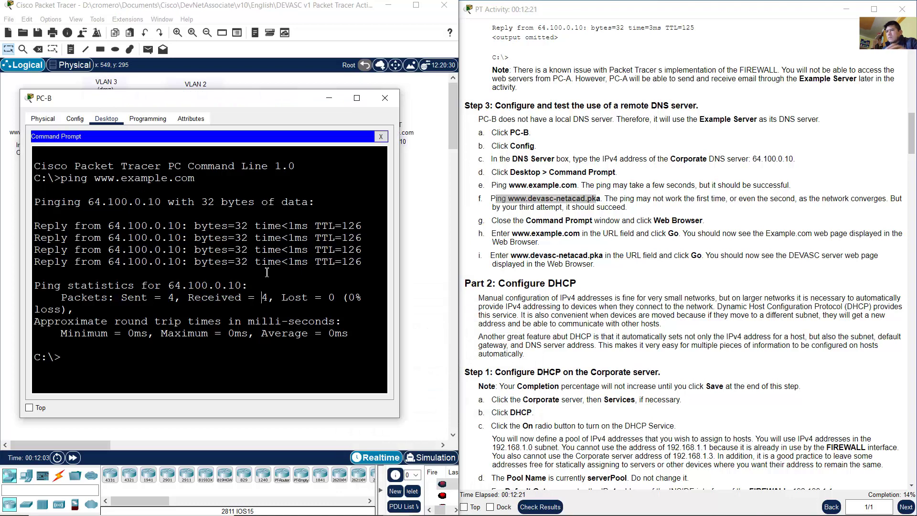
pyautogui.press('Up')
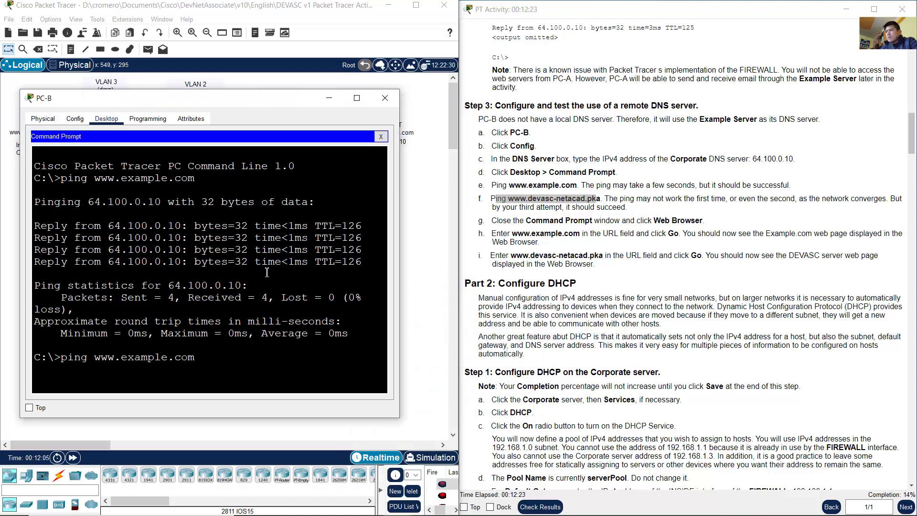
pyautogui.press('BackSpace')
pyautogui.press('BackSpace')
pyautogui.press('BackSpace')
pyautogui.write('pk')
pyautogui.press('BackSpace')
pyautogui.press('BackSpace')
pyautogui.press('BackSpace')
pyautogui.press('BackSpace')
pyautogui.press('BackSpace')
pyautogui.press('BackSpace')
pyautogui.press('BackSpace')
pyautogui.write('dev')
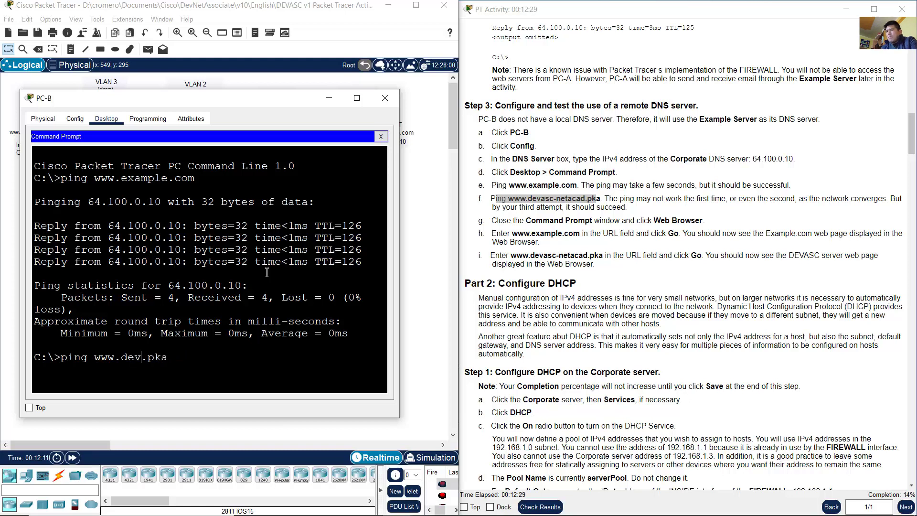
pyautogui.write('asc')
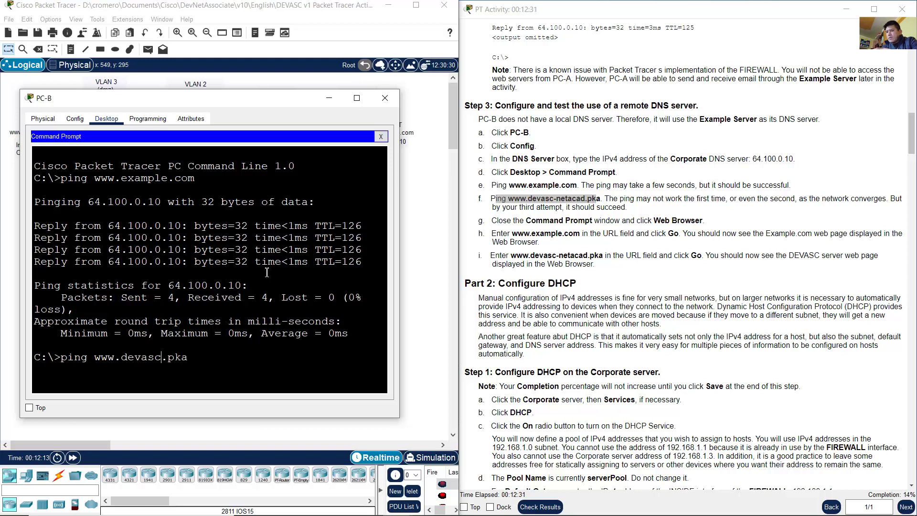
pyautogui.write('-netacad')
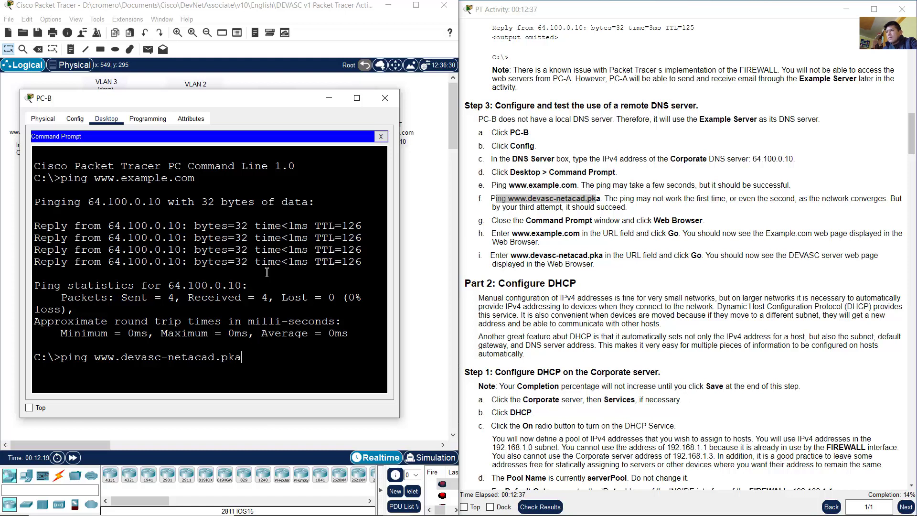
pyautogui.press('Return')
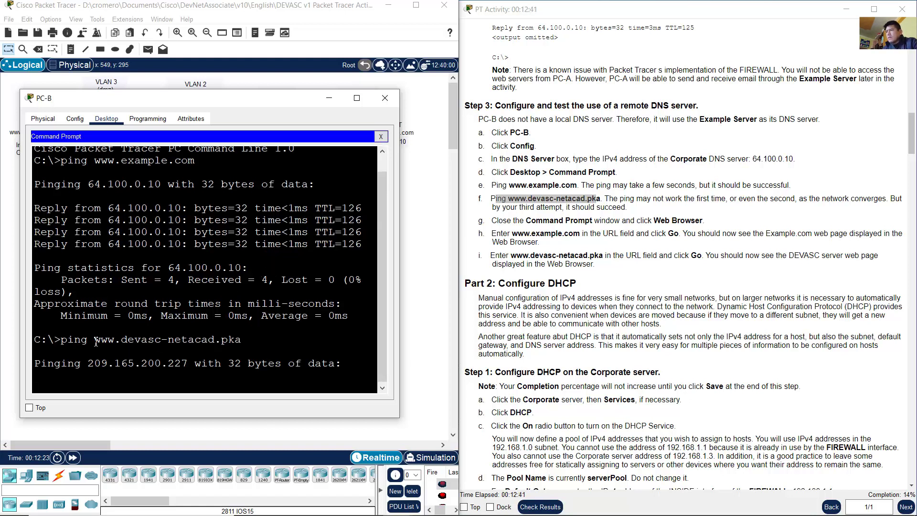
pyautogui.moveTo(96, 342); pyautogui.dragTo(242, 340)
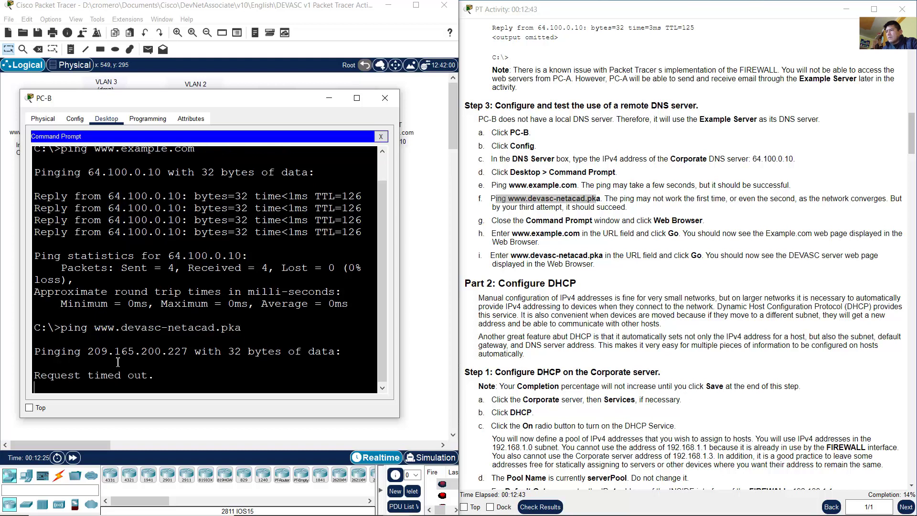
pyautogui.moveTo(98, 353); pyautogui.dragTo(190, 351)
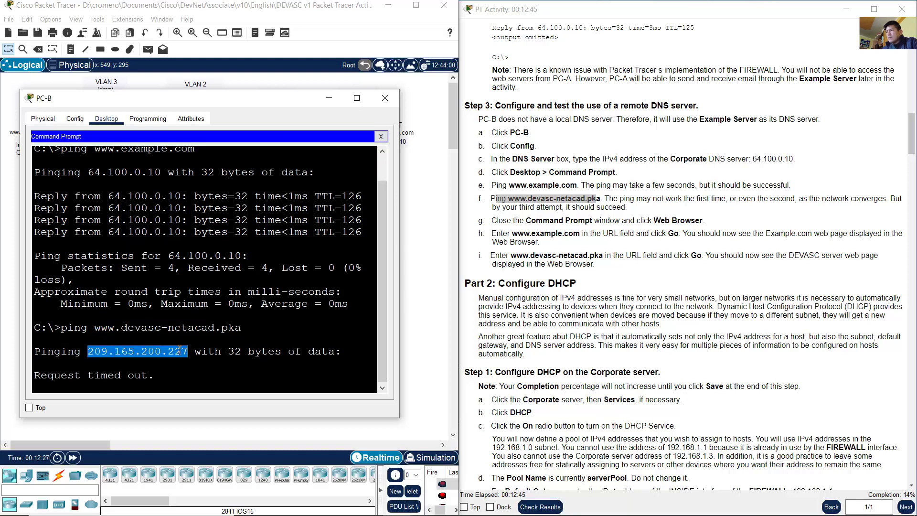
pyautogui.click(177, 351)
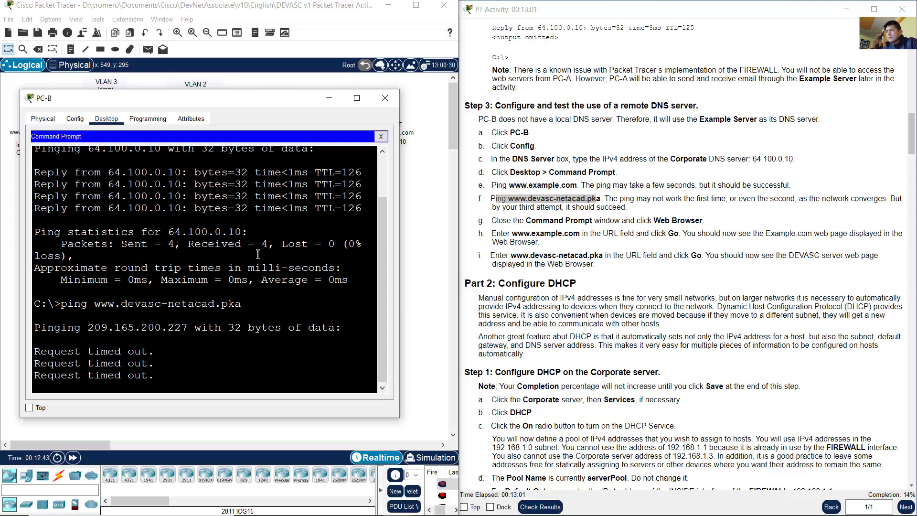
pyautogui.press('Up')
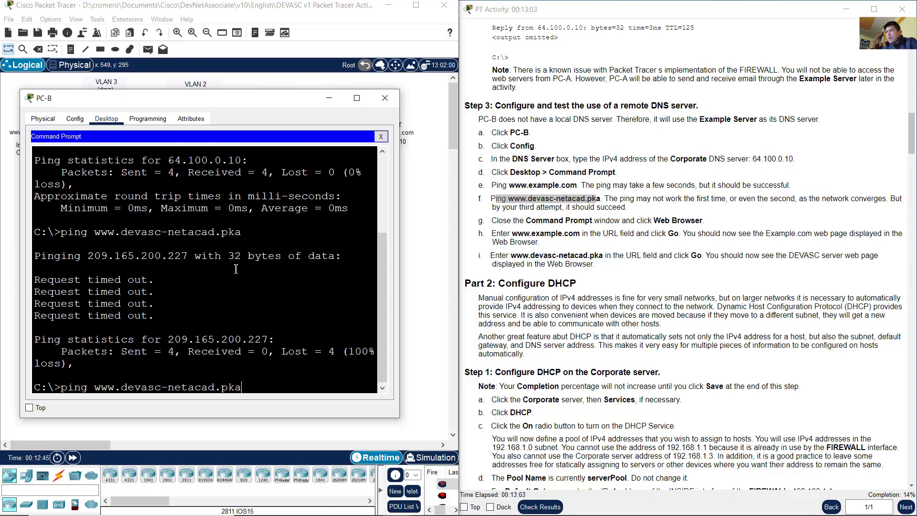
pyautogui.press('Return')
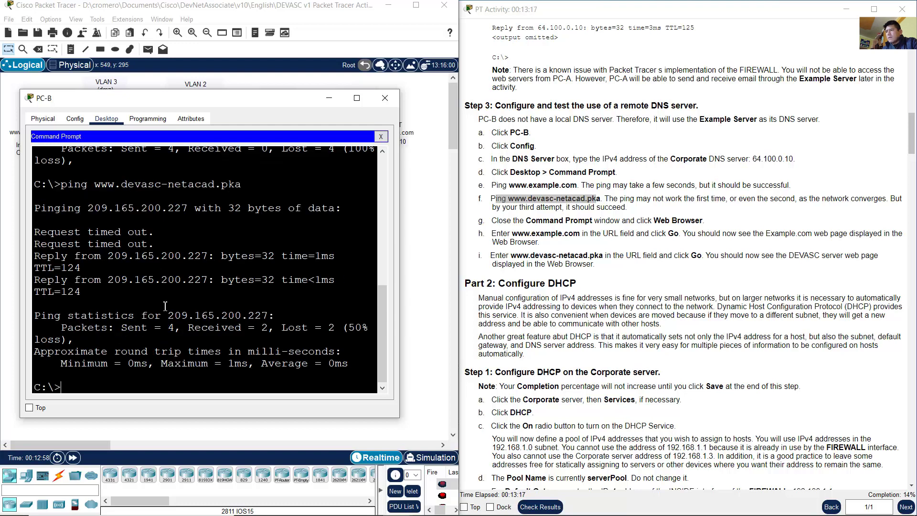
pyautogui.moveTo(59, 258); pyautogui.dragTo(335, 291)
pyautogui.click(216, 254)
pyautogui.press('Up')
pyautogui.press('Return')
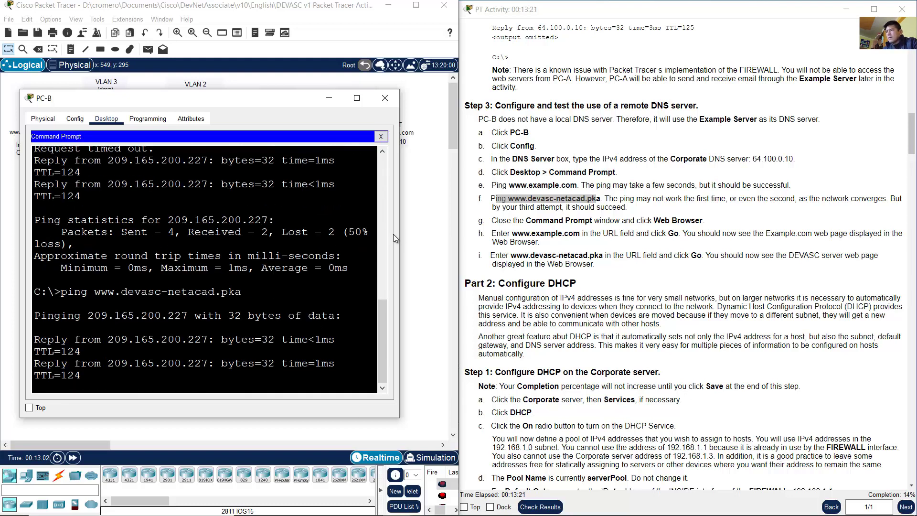
pyautogui.moveTo(401, 236); pyautogui.dragTo(462, 235)
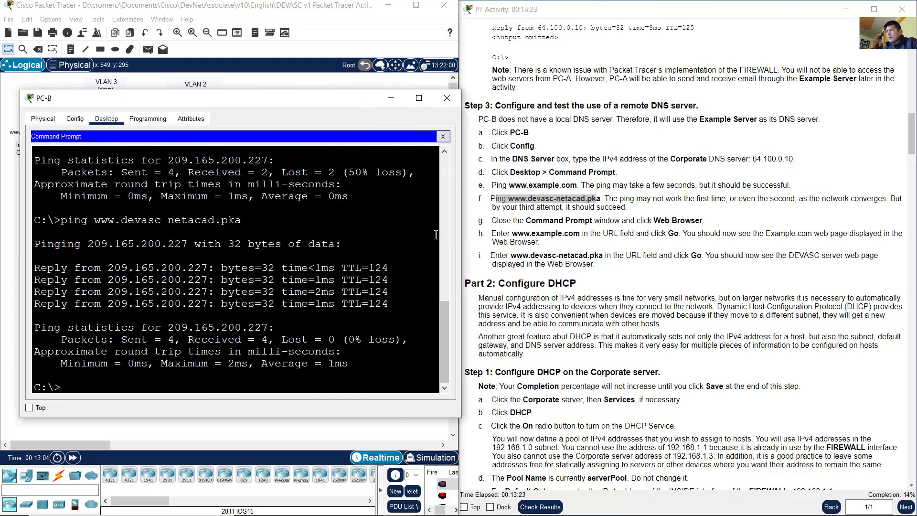
pyautogui.moveTo(128, 268); pyautogui.dragTo(214, 310)
pyautogui.click(693, 246)
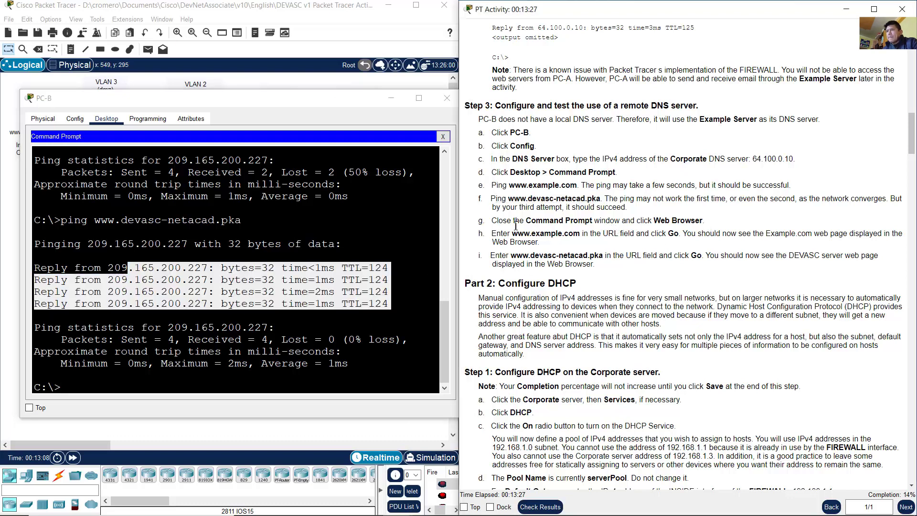
pyautogui.moveTo(517, 221); pyautogui.dragTo(701, 221)
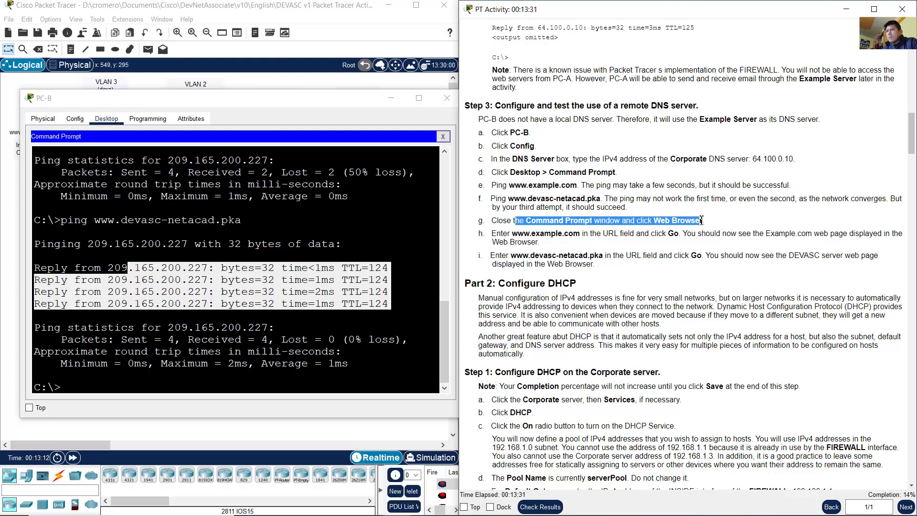
pyautogui.moveTo(359, 100); pyautogui.dragTo(348, 90)
pyautogui.click(433, 128)
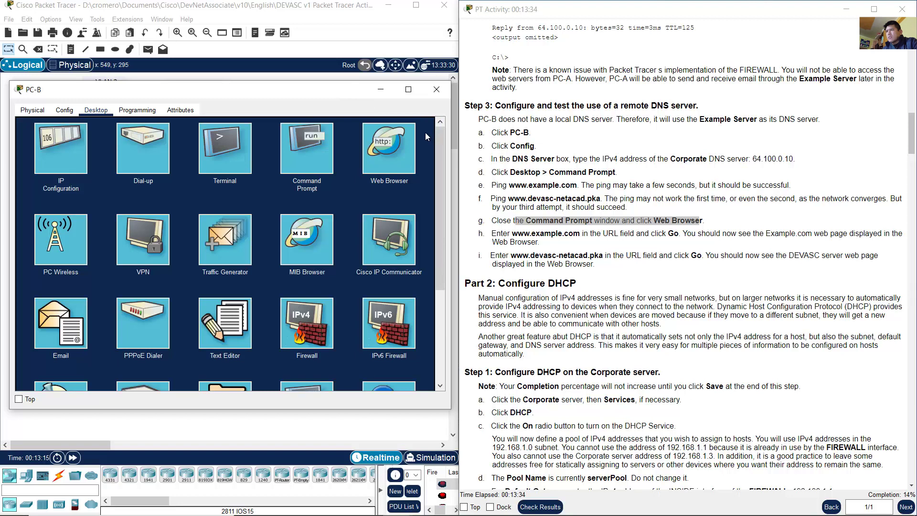
pyautogui.click(397, 148)
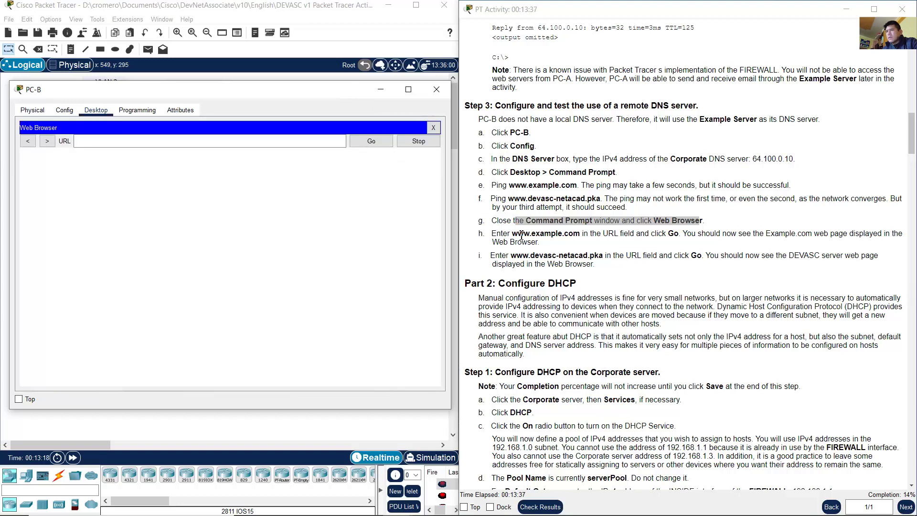
pyautogui.moveTo(519, 234); pyautogui.dragTo(580, 234)
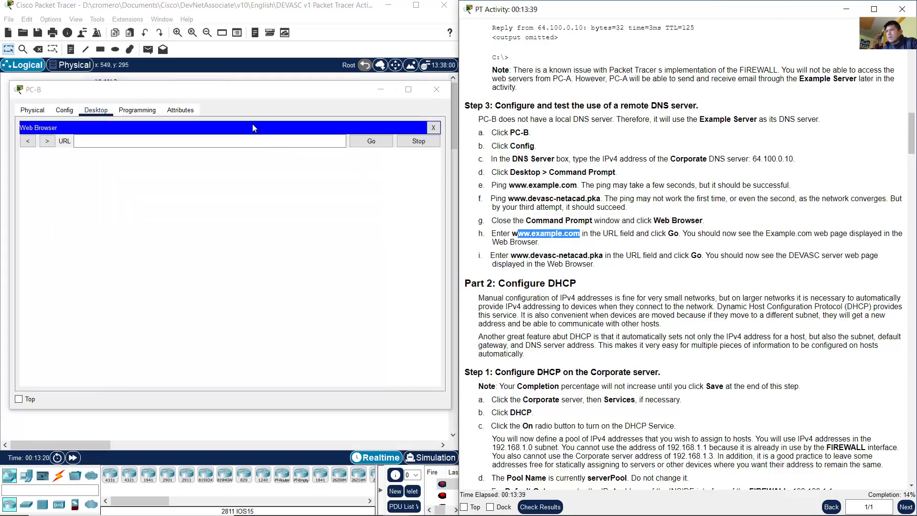
pyautogui.click(253, 140)
pyautogui.write('www.exa')
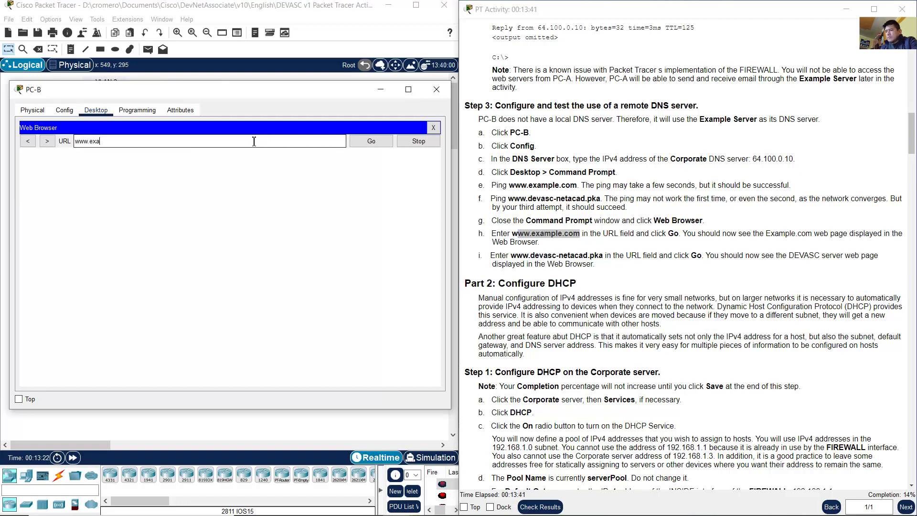
pyautogui.write('mple.com')
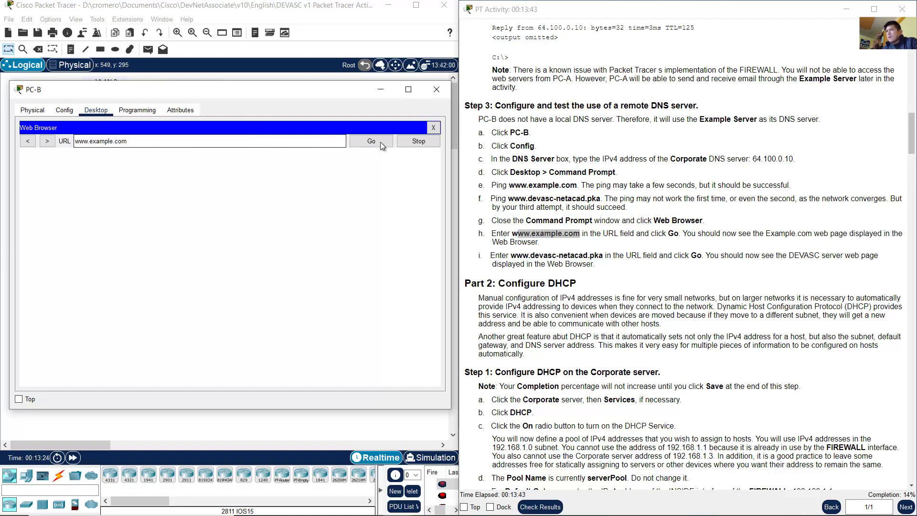
pyautogui.click(388, 142)
pyautogui.moveTo(206, 158); pyautogui.dragTo(222, 199)
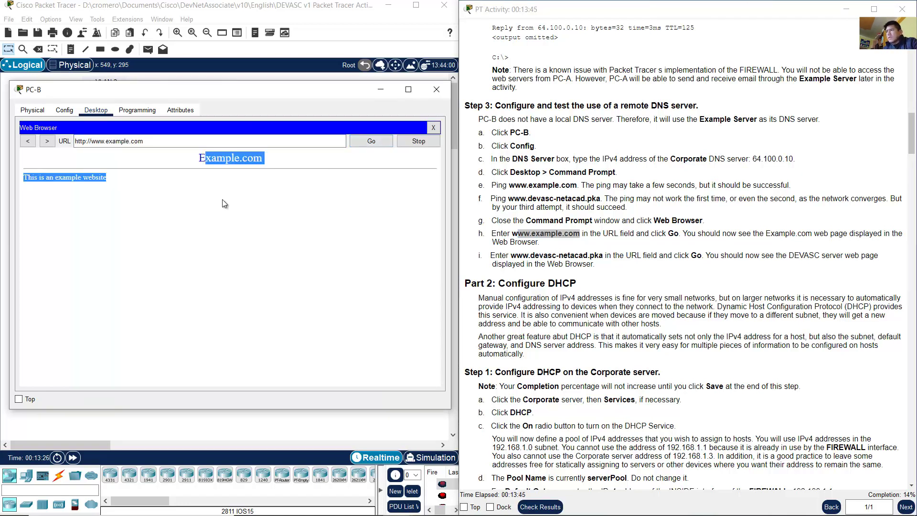
pyautogui.click(262, 219)
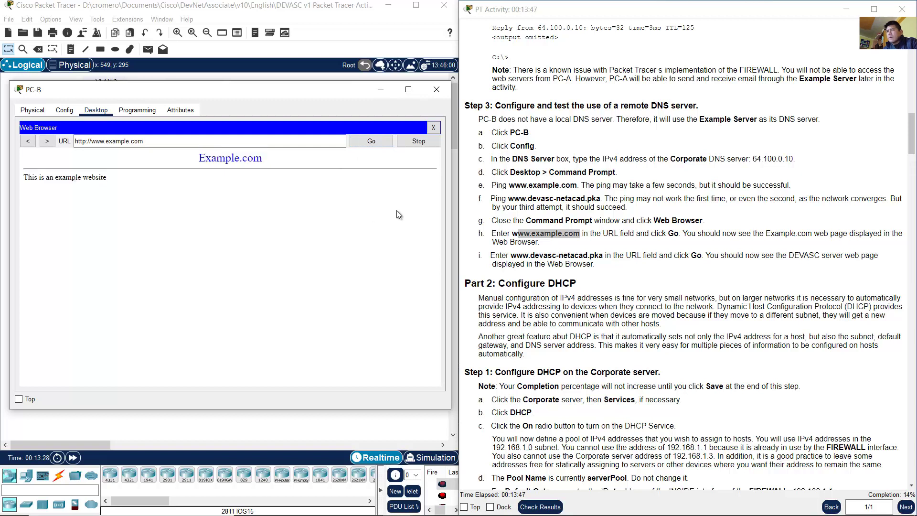
pyautogui.moveTo(683, 233); pyautogui.dragTo(848, 234)
pyautogui.click(697, 245)
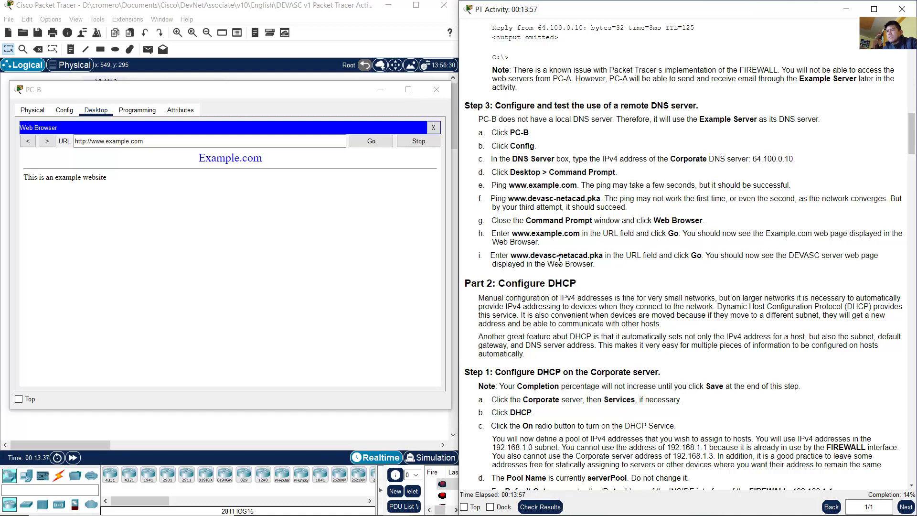
pyautogui.moveTo(511, 255); pyautogui.dragTo(605, 256)
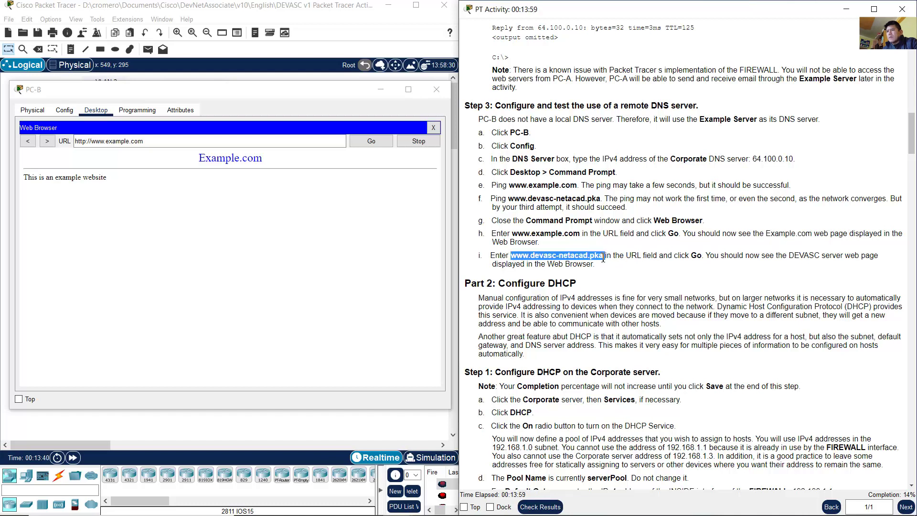
pyautogui.moveTo(531, 256); pyautogui.dragTo(600, 256)
pyautogui.click(162, 141)
pyautogui.press('BackSpace')
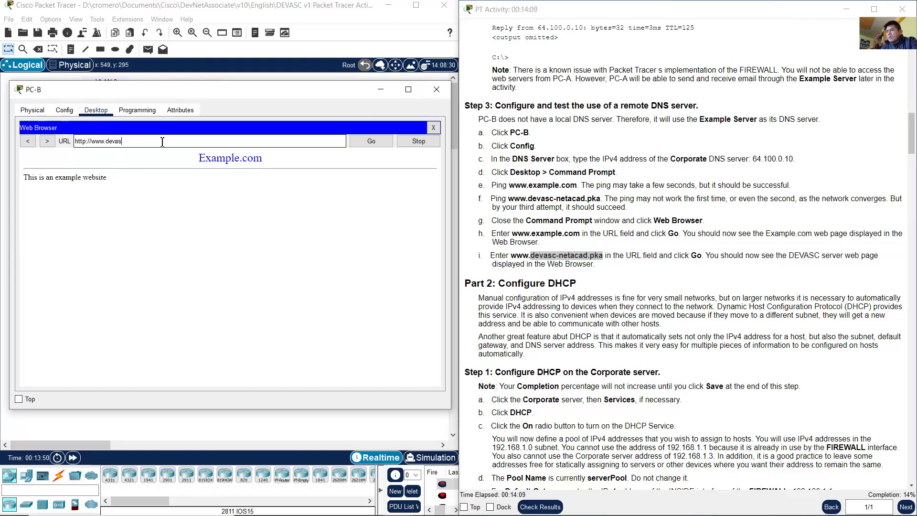
pyautogui.write('devasc-netacad.pka')
pyautogui.click(364, 142)
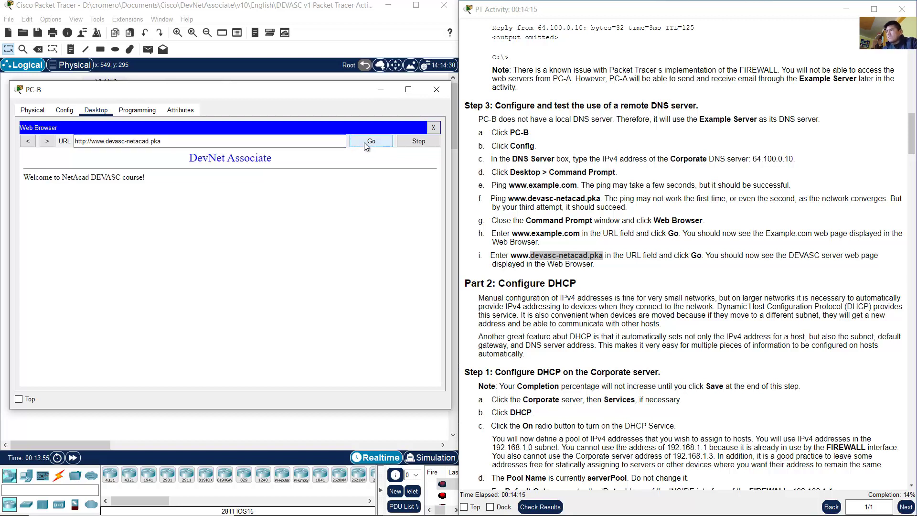
pyautogui.moveTo(193, 161); pyautogui.dragTo(194, 191)
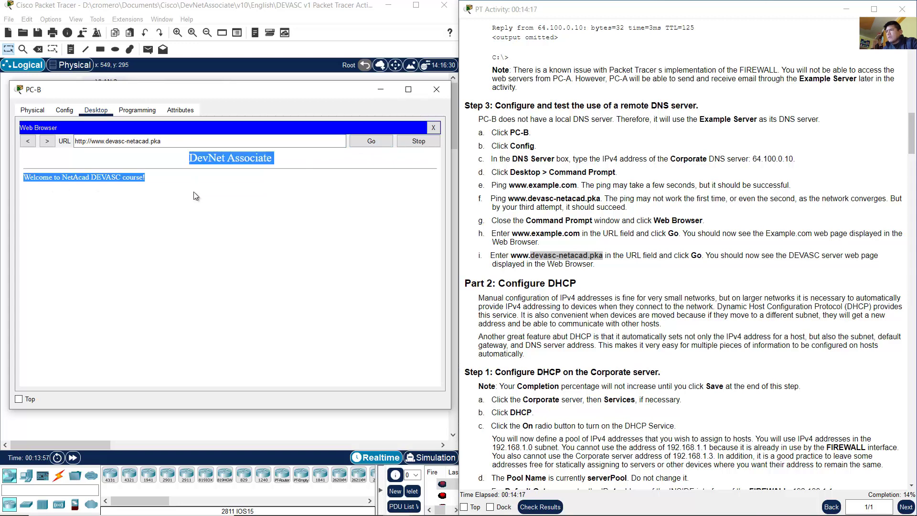
pyautogui.click(214, 212)
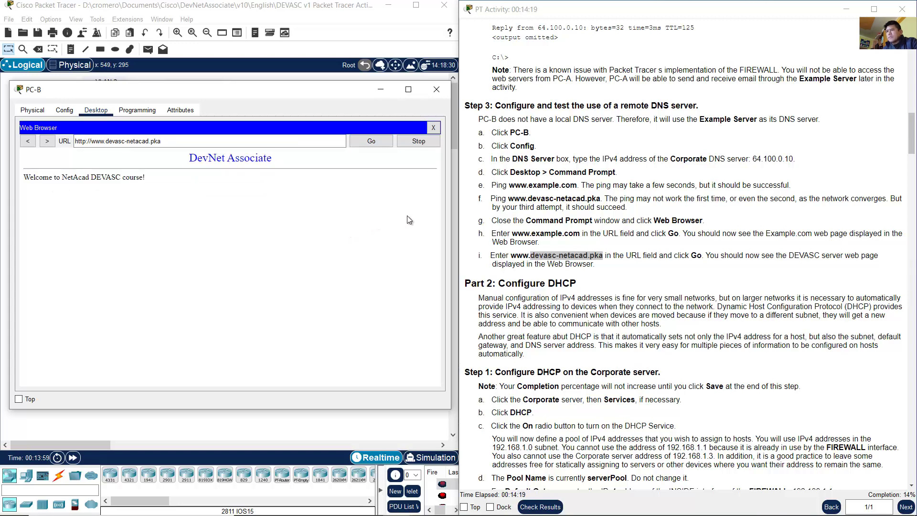
pyautogui.click(620, 224)
pyautogui.scroll(-7, 621, 225)
# Step: Bring the topology forward and read the Part 2 Configure DHCP introduction
pyautogui.click(306, 24)
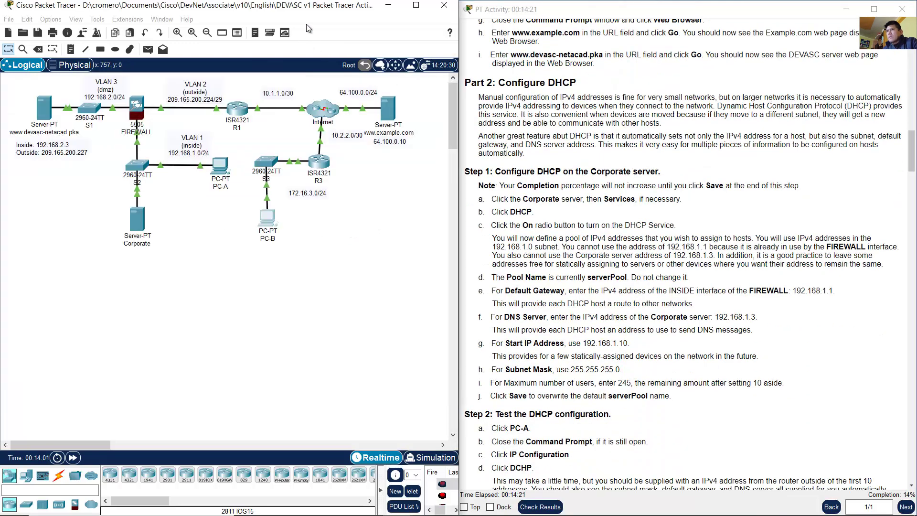
pyautogui.click(505, 90)
pyautogui.moveTo(498, 82); pyautogui.dragTo(592, 86)
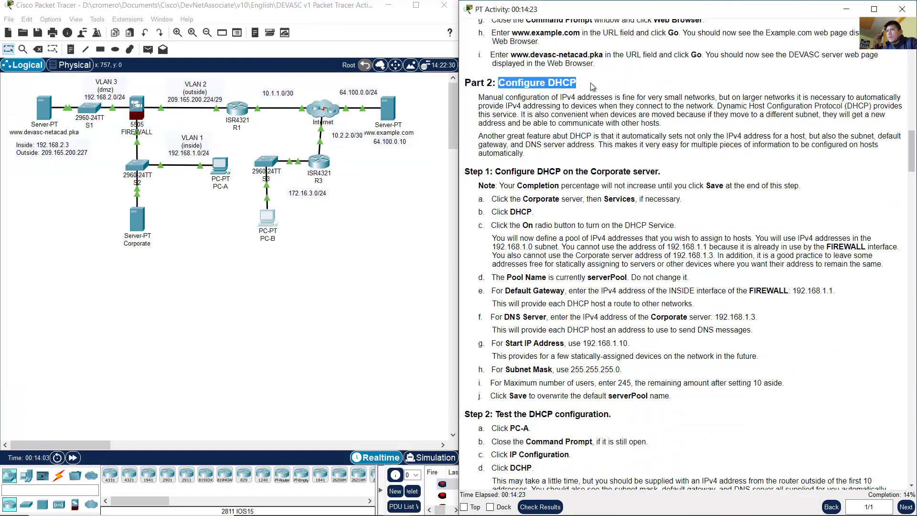
pyautogui.click(479, 101)
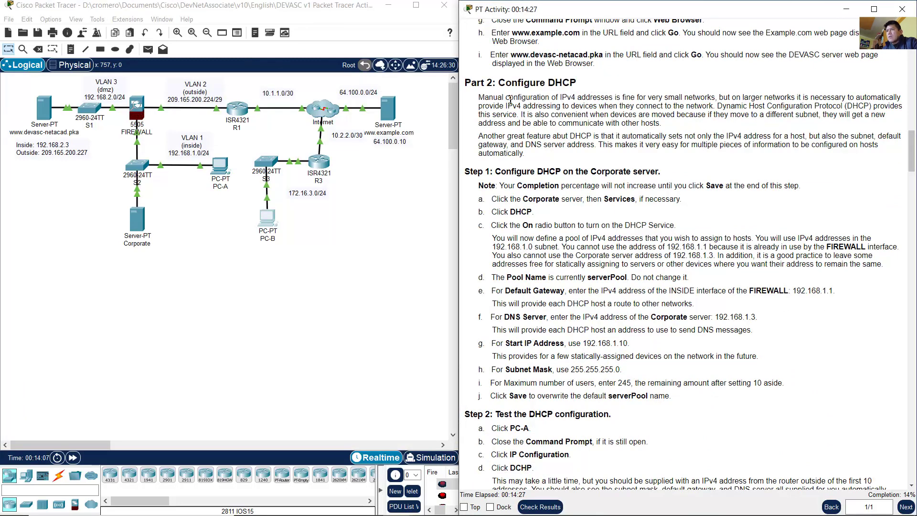
pyautogui.moveTo(485, 100); pyautogui.dragTo(518, 114)
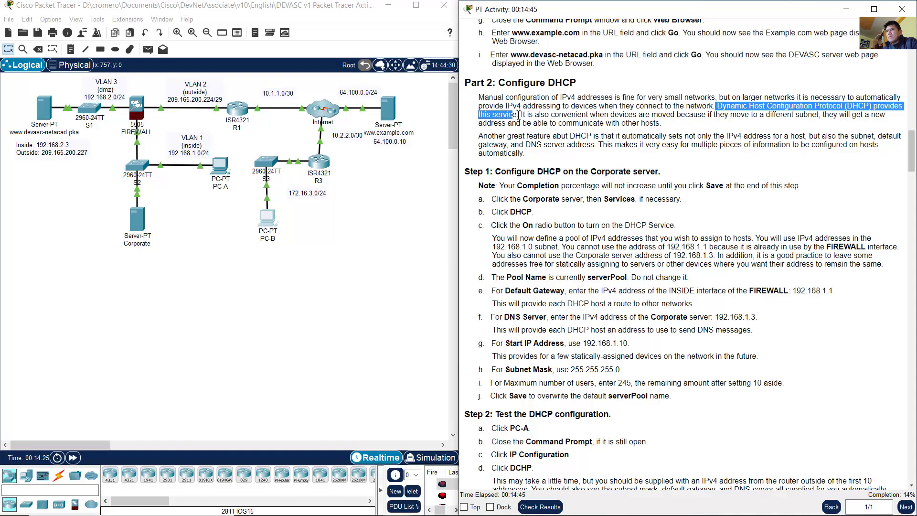
pyautogui.click(523, 115)
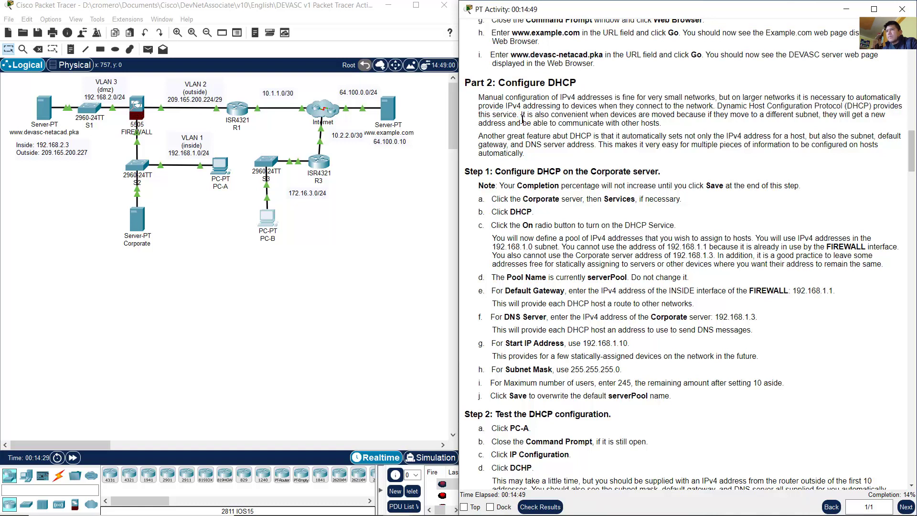
pyautogui.moveTo(521, 115); pyautogui.dragTo(661, 125)
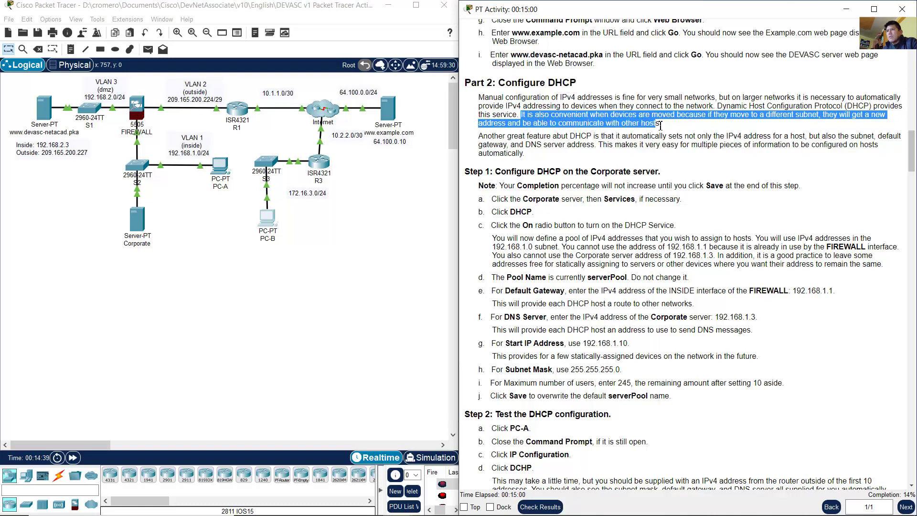
pyautogui.click(597, 140)
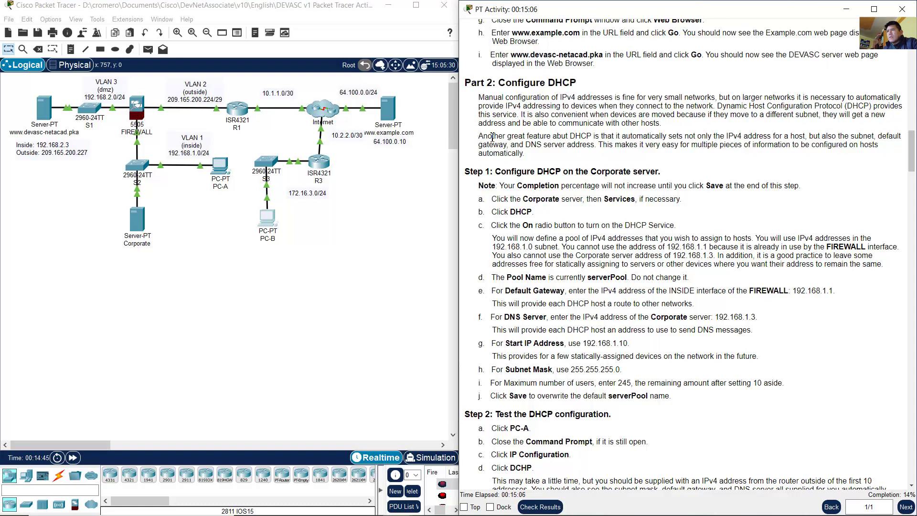
pyautogui.moveTo(478, 136); pyautogui.dragTo(597, 149)
pyautogui.click(807, 135)
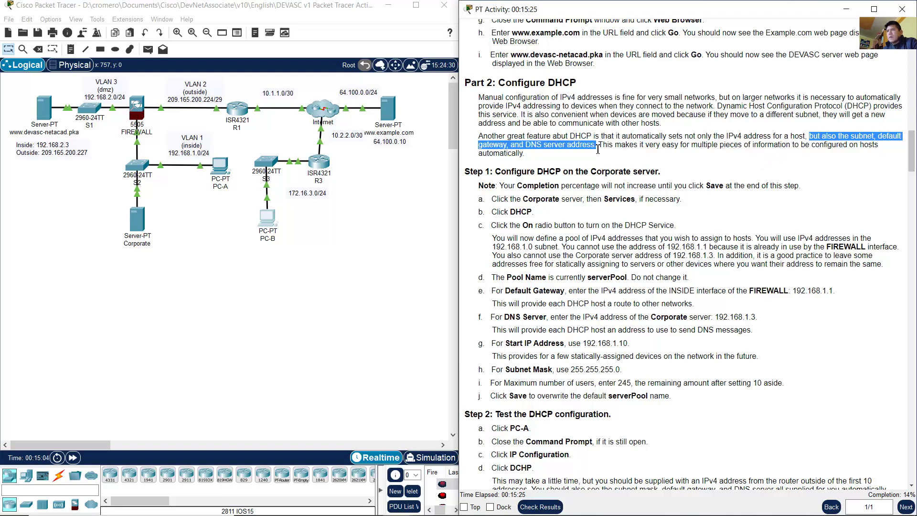
pyautogui.moveTo(601, 148); pyautogui.dragTo(753, 159)
pyautogui.click(753, 159)
# Step: Open the Corporate server's configuration window from the topology
pyautogui.scroll(-2, 747, 161)
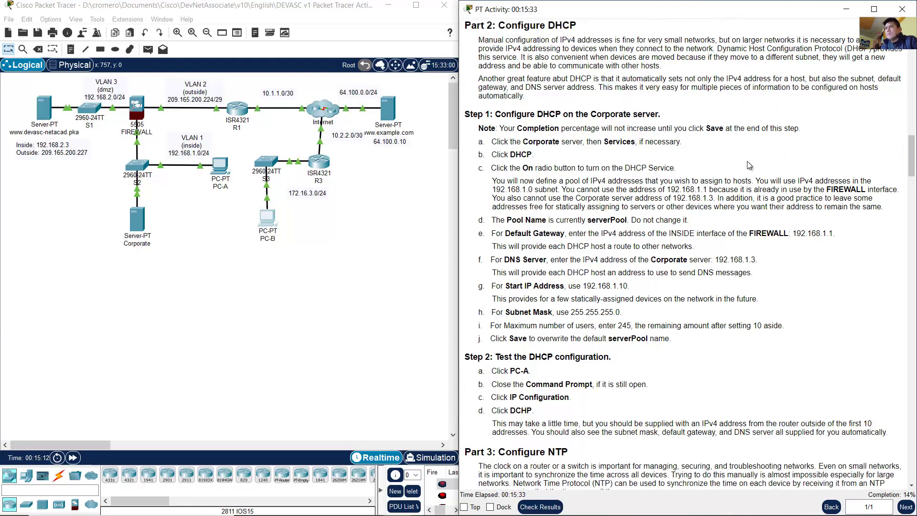
pyautogui.moveTo(660, 115); pyautogui.dragTo(642, 143)
pyautogui.moveTo(499, 154); pyautogui.dragTo(534, 155)
pyautogui.moveTo(178, 208); pyautogui.dragTo(111, 267)
pyautogui.click(141, 224)
# Step: Switch the Corporate server's DHCP service On under Services
pyautogui.click(153, 120)
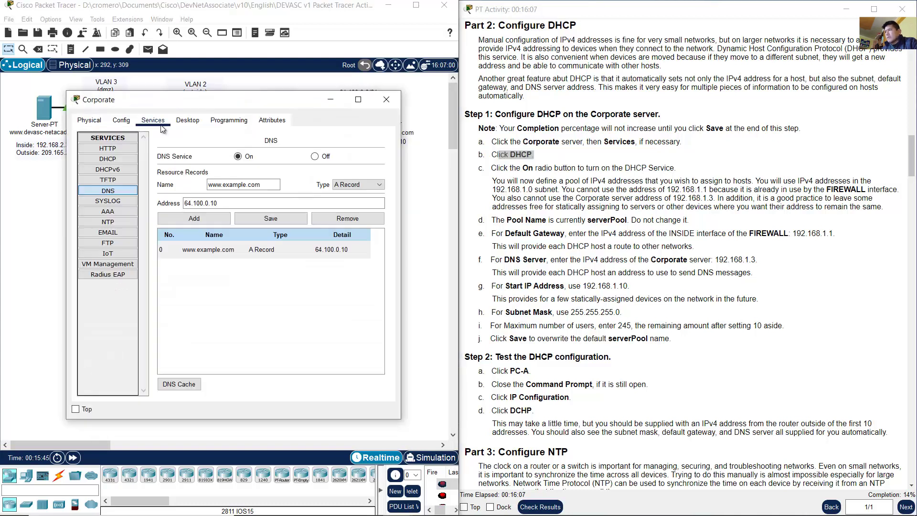
pyautogui.click(115, 160)
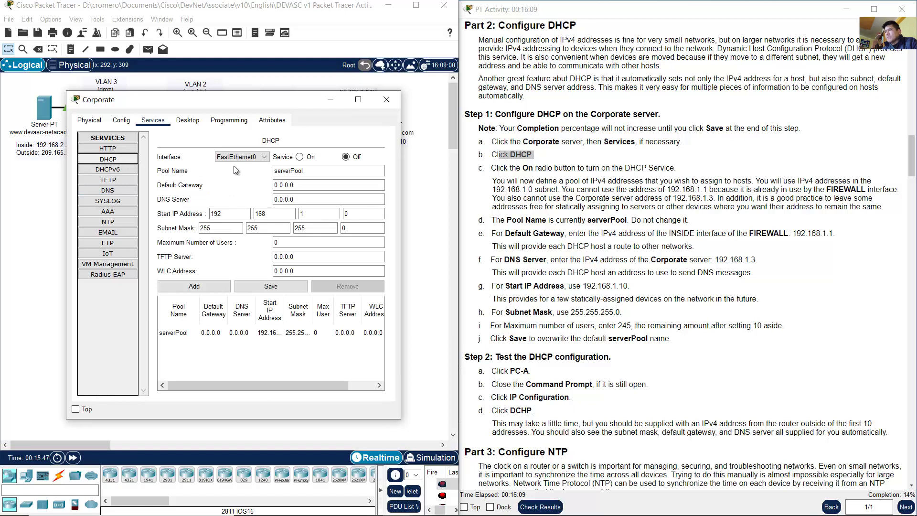
pyautogui.moveTo(509, 168); pyautogui.dragTo(546, 167)
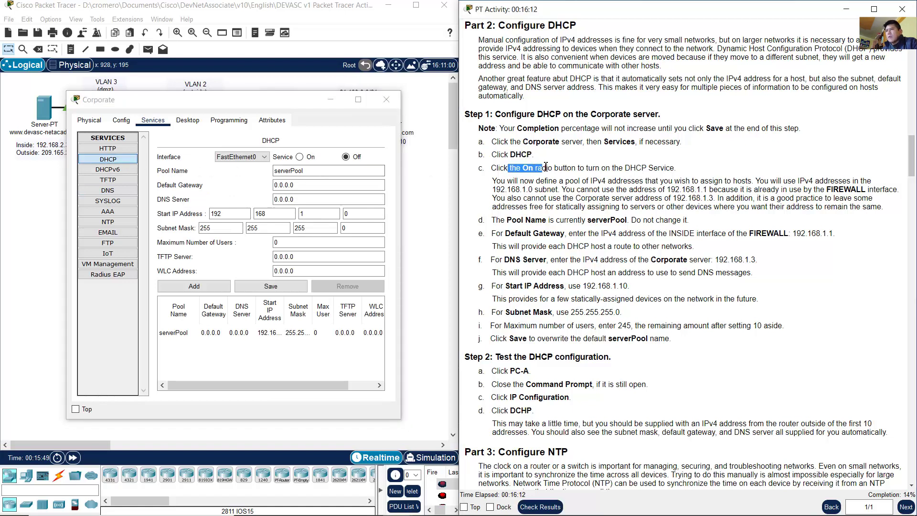
pyautogui.click(317, 145)
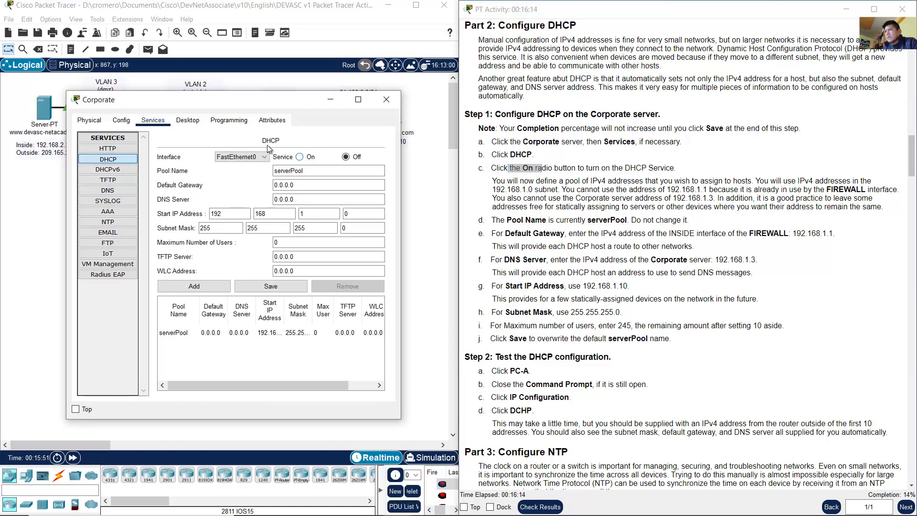
pyautogui.click(299, 157)
# Step: Read the instructions on defining an address pool for the 192.168.1.0 subnet
pyautogui.click(600, 189)
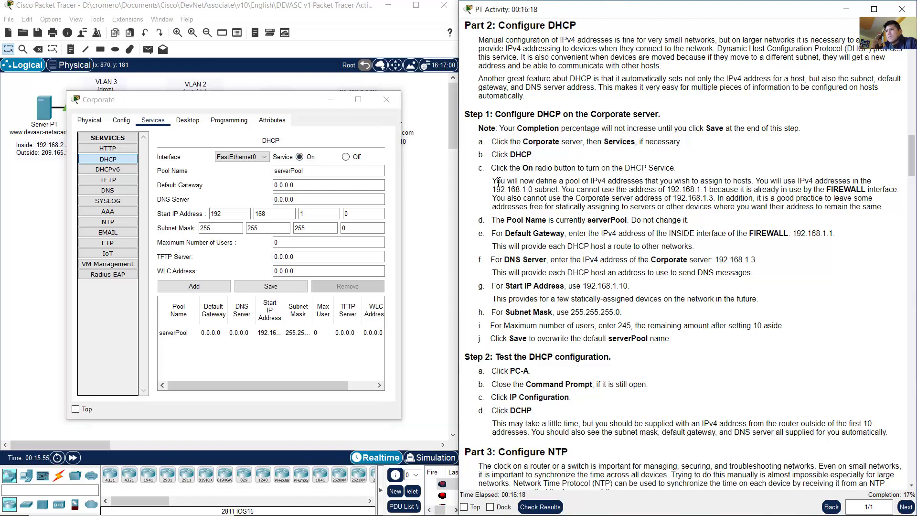
pyautogui.moveTo(500, 183); pyautogui.dragTo(802, 180)
pyautogui.click(764, 182)
pyautogui.moveTo(832, 180); pyautogui.dragTo(557, 189)
pyautogui.click(420, 174)
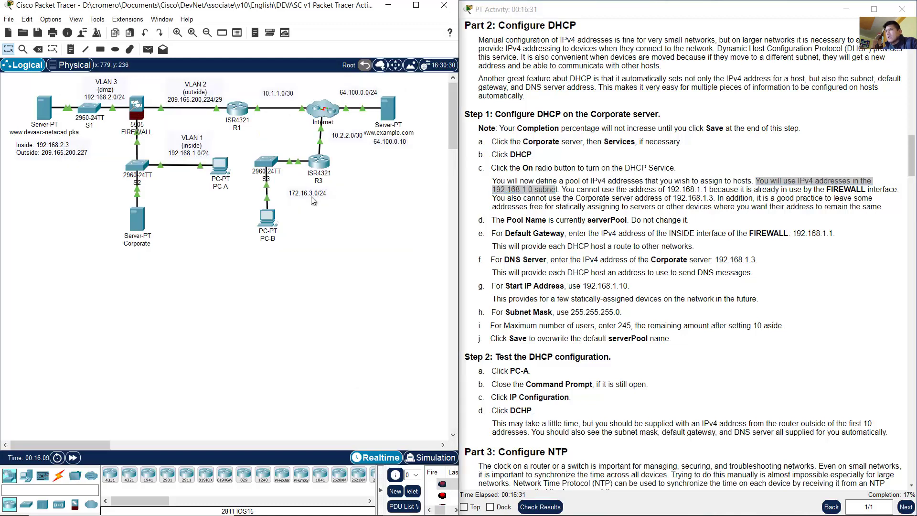
pyautogui.moveTo(190, 147); pyautogui.dragTo(186, 145)
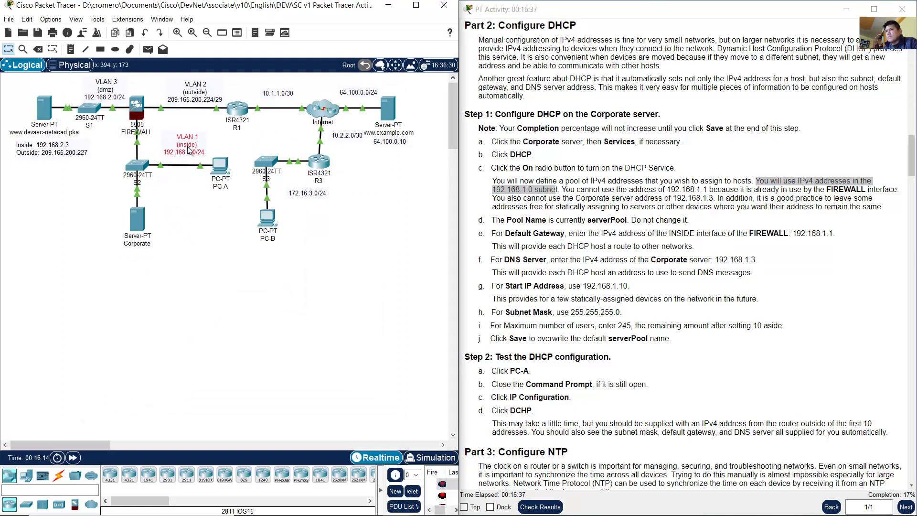
pyautogui.click(144, 222)
pyautogui.click(581, 205)
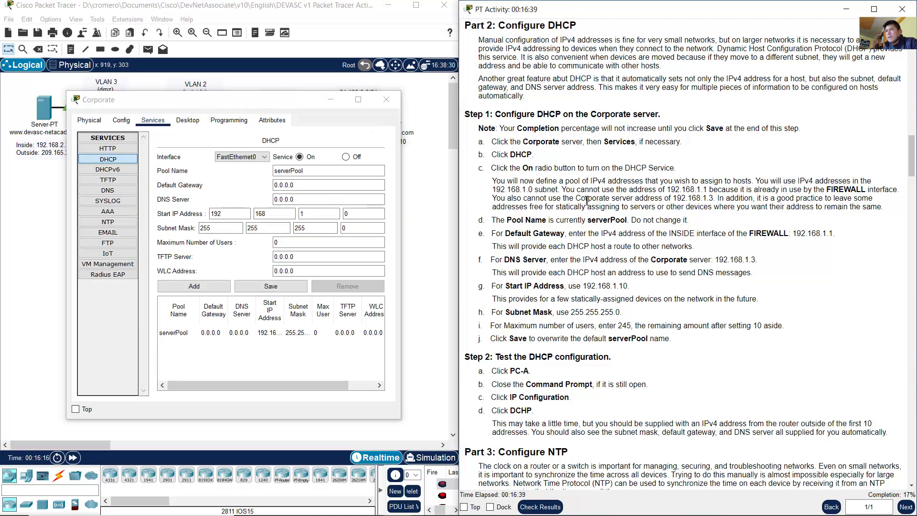
pyautogui.moveTo(566, 191); pyautogui.dragTo(898, 192)
pyautogui.click(423, 190)
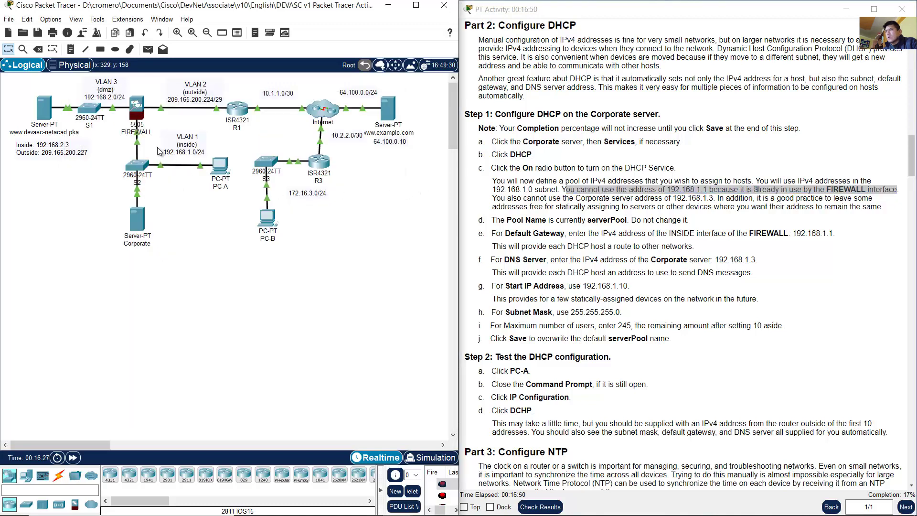
pyautogui.moveTo(155, 126); pyautogui.dragTo(129, 135)
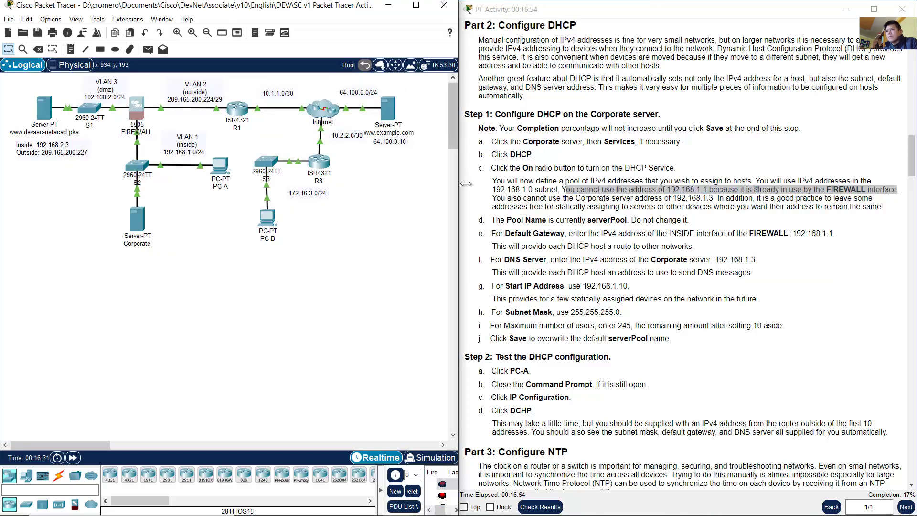
pyautogui.click(500, 202)
pyautogui.moveTo(496, 199); pyautogui.dragTo(717, 199)
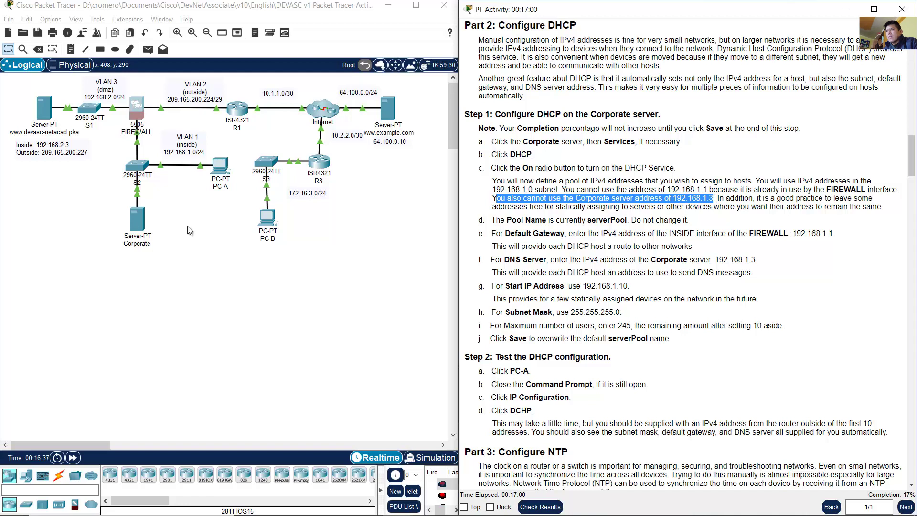
pyautogui.click(176, 224)
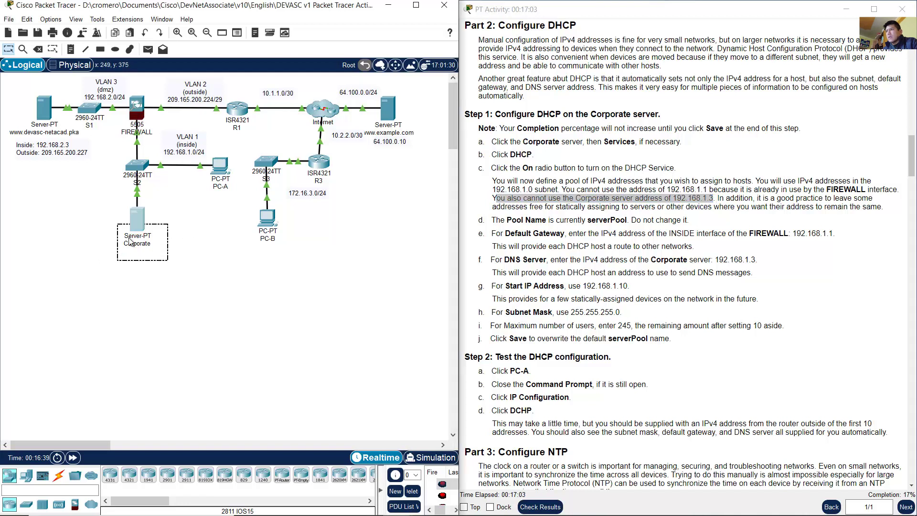
# Step: Confirm the Corporate server's IP address is 192.168.1.3
pyautogui.click(137, 225)
pyautogui.click(176, 124)
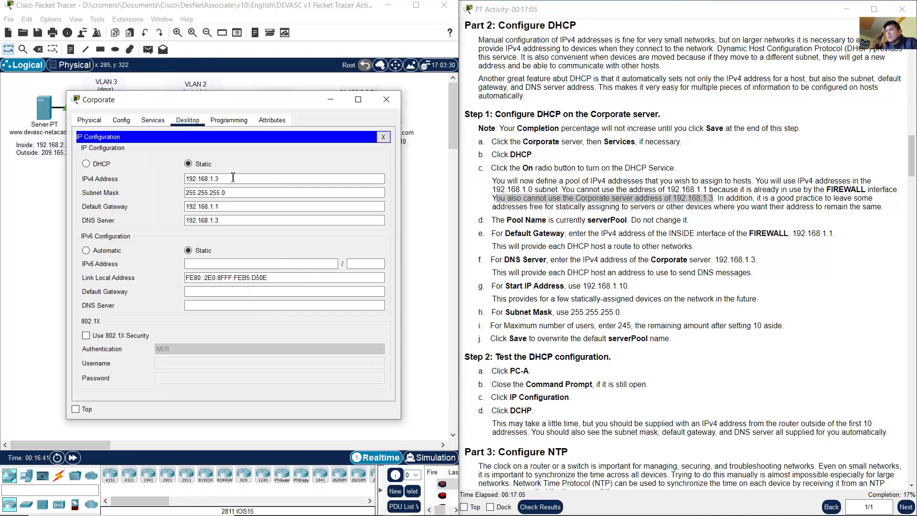
pyautogui.moveTo(232, 178); pyautogui.dragTo(174, 180)
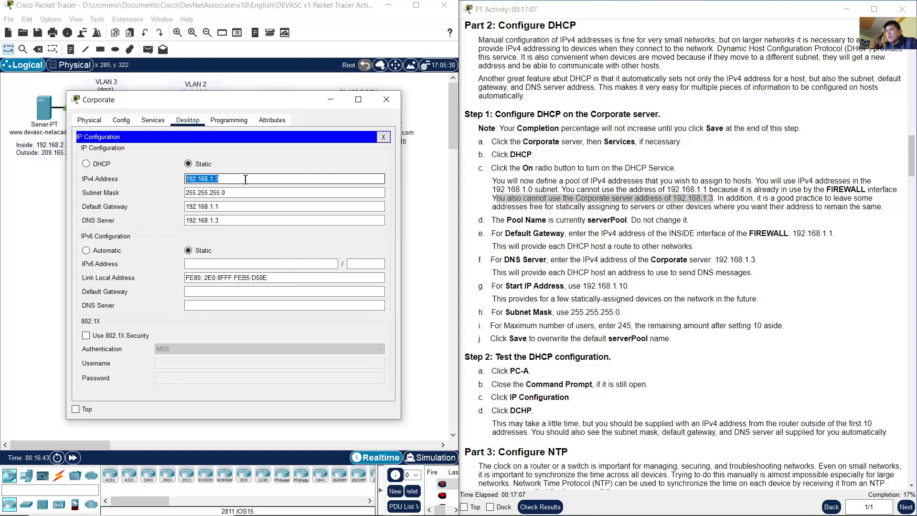
pyautogui.click(383, 137)
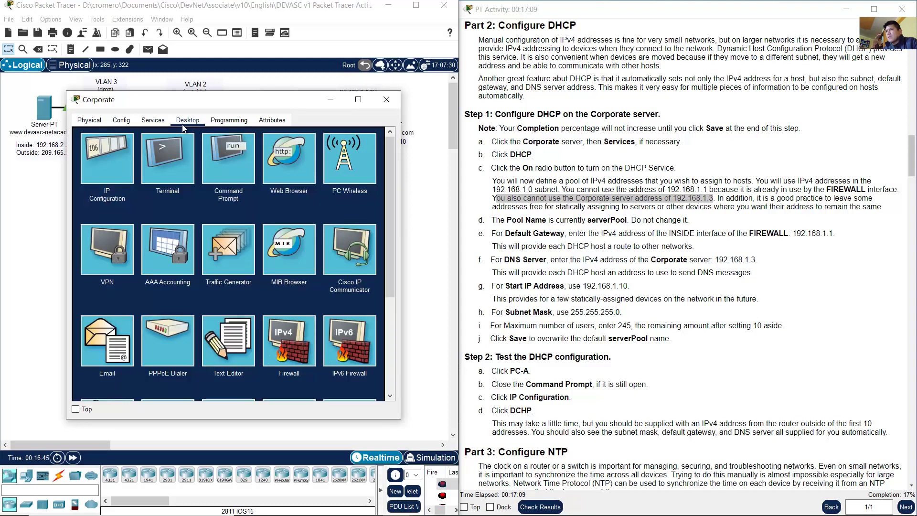
# Step: Show the server's DHCP settings and read the free-address note and step d
pyautogui.click(153, 121)
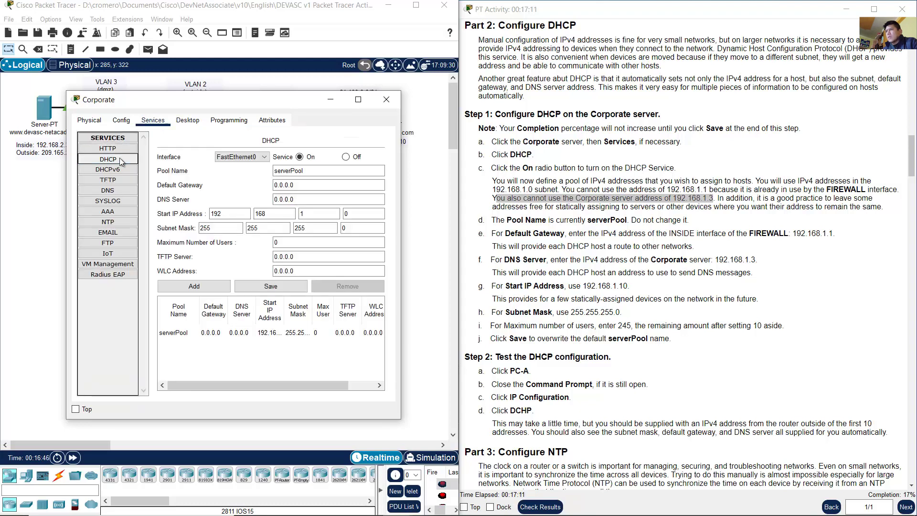
pyautogui.click(719, 208)
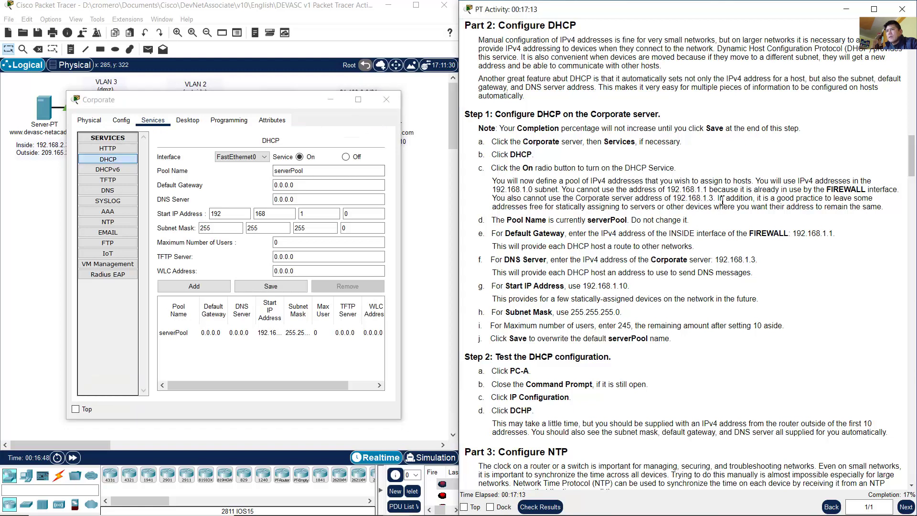
pyautogui.moveTo(762, 198); pyautogui.dragTo(883, 207)
pyautogui.click(714, 218)
pyautogui.scroll(-1, 535, 229)
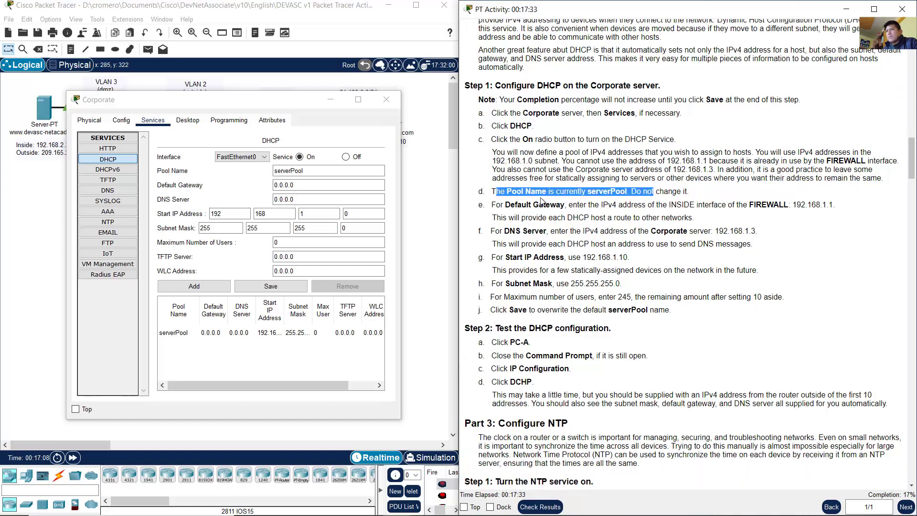
pyautogui.moveTo(492, 192); pyautogui.dragTo(627, 192)
# Step: Check the serverPool pool name and read step e's default gateway instruction
pyautogui.click(320, 171)
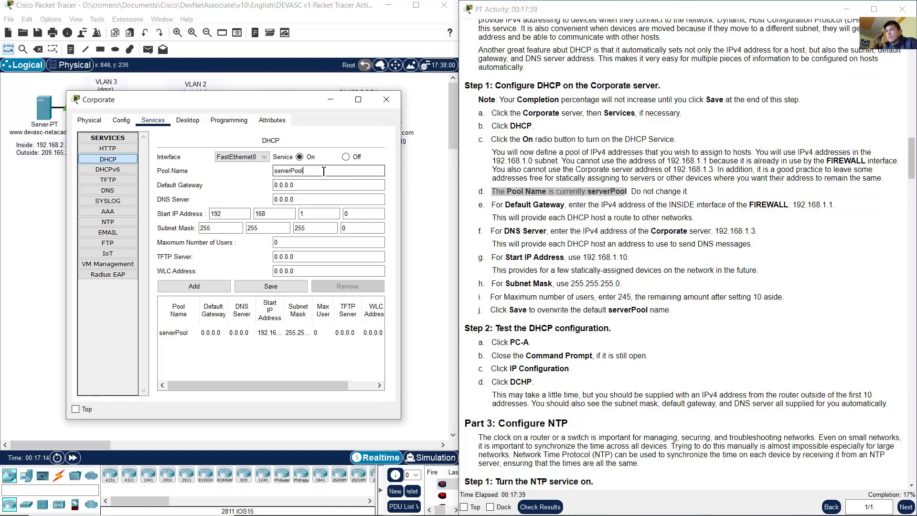
pyautogui.doubleClick(278, 171)
pyautogui.click(275, 171)
pyautogui.moveTo(638, 193); pyautogui.dragTo(698, 193)
pyautogui.click(696, 193)
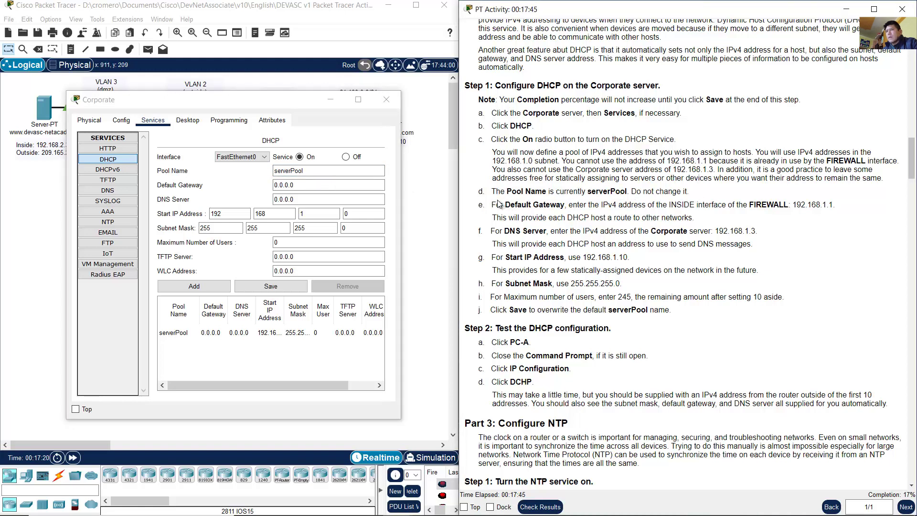
pyautogui.moveTo(497, 204); pyautogui.dragTo(822, 204)
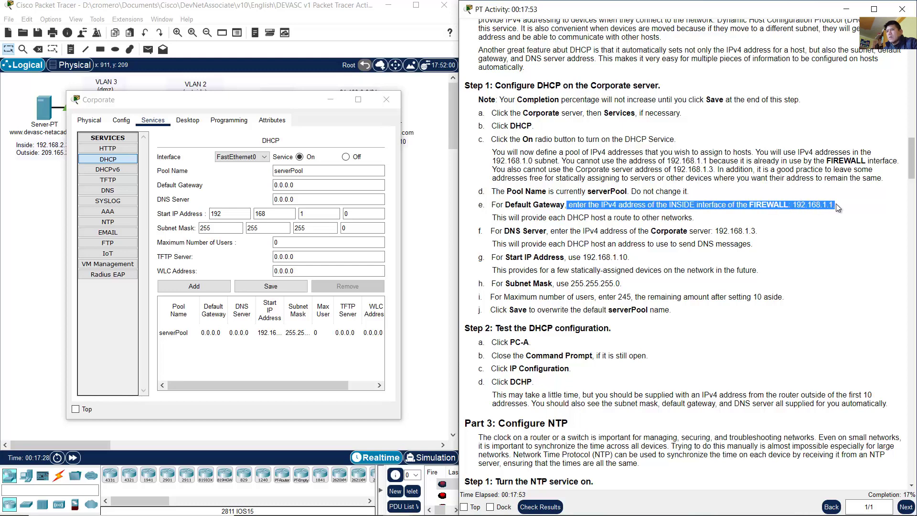
pyautogui.click(548, 208)
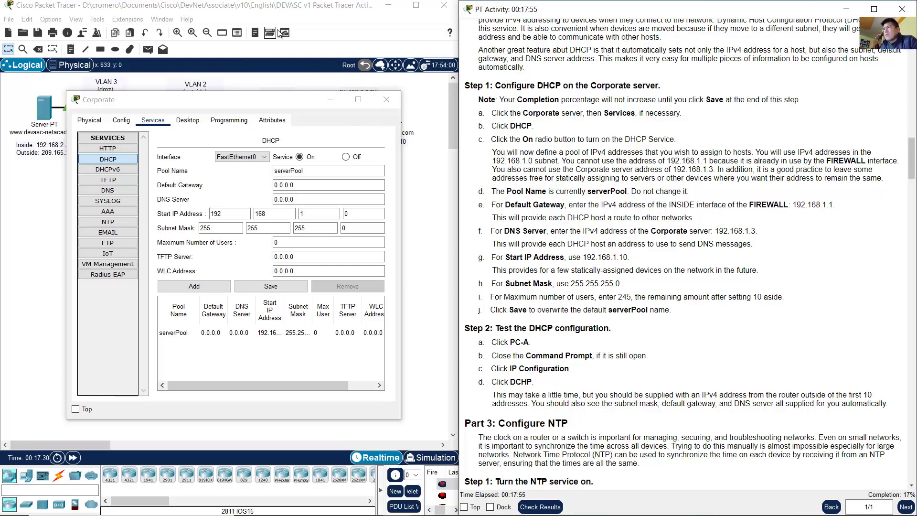
pyautogui.click(386, 99)
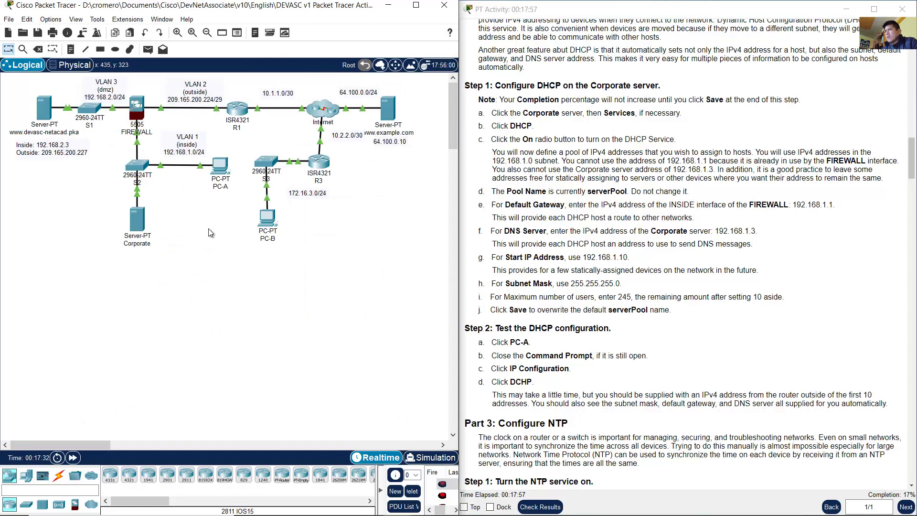
pyautogui.moveTo(227, 249); pyautogui.dragTo(120, 157)
pyautogui.moveTo(139, 135)
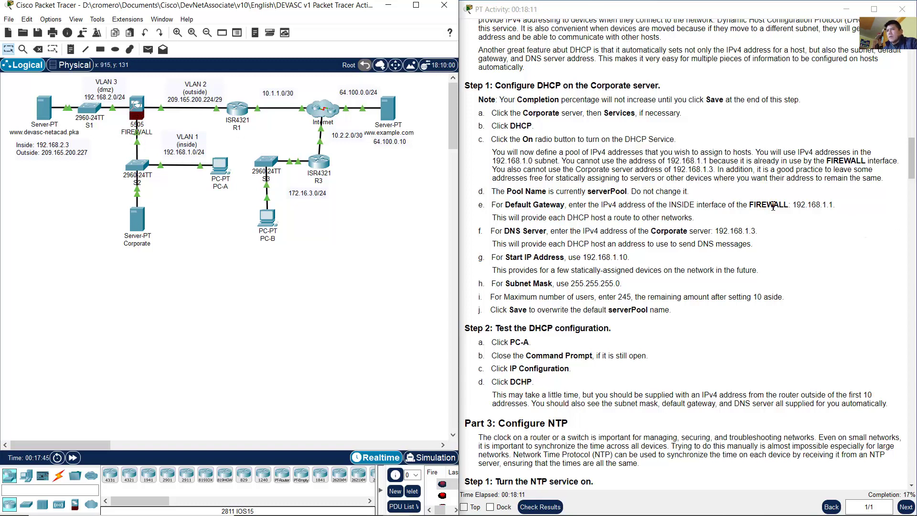
pyautogui.moveTo(795, 209); pyautogui.dragTo(836, 209)
pyautogui.click(682, 216)
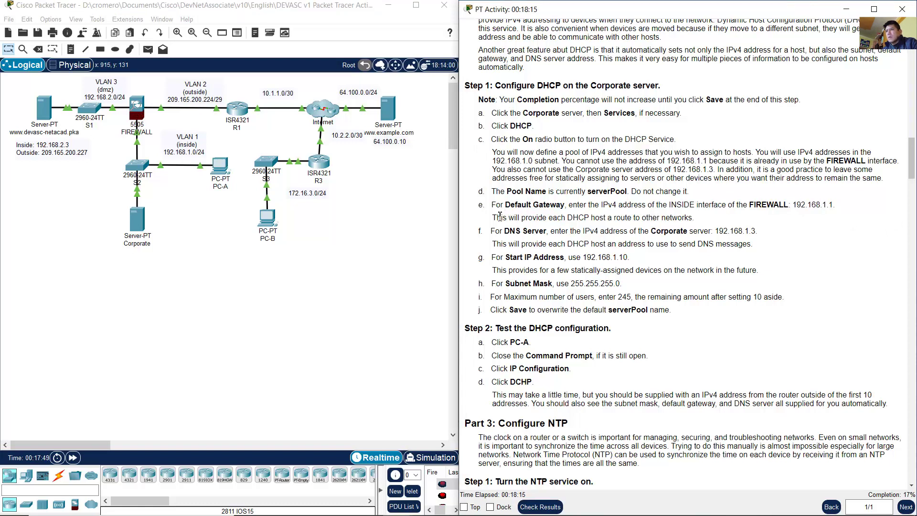
pyautogui.moveTo(496, 218); pyautogui.dragTo(698, 219)
pyautogui.click(697, 219)
pyautogui.moveTo(508, 208); pyautogui.dragTo(559, 207)
pyautogui.click(577, 220)
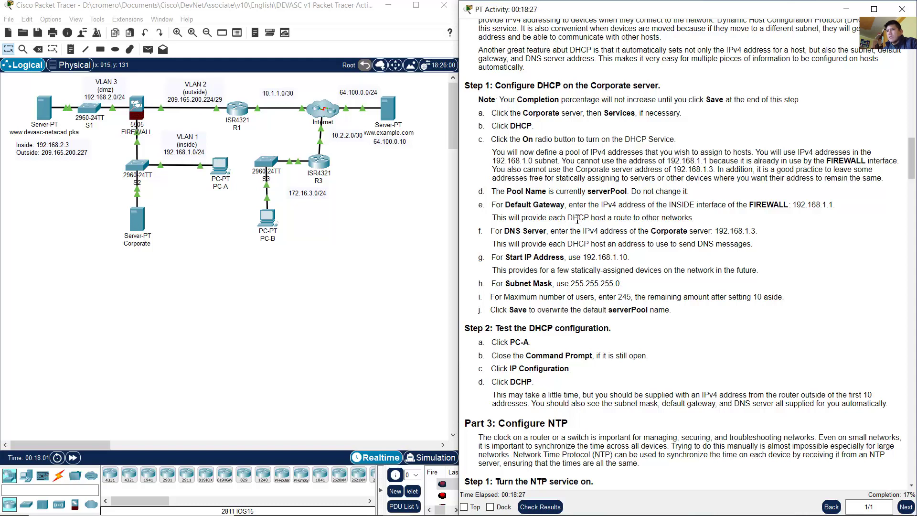
pyautogui.click(143, 222)
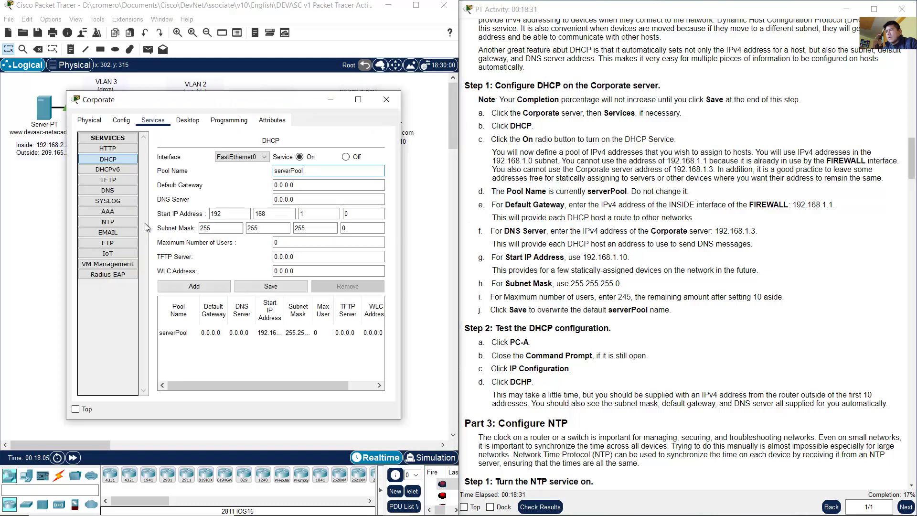
# Step: Replace serverPool's Default Gateway value with 192.168.1.1 and read step f's DNS instruction
pyautogui.moveTo(293, 187); pyautogui.dragTo(244, 191)
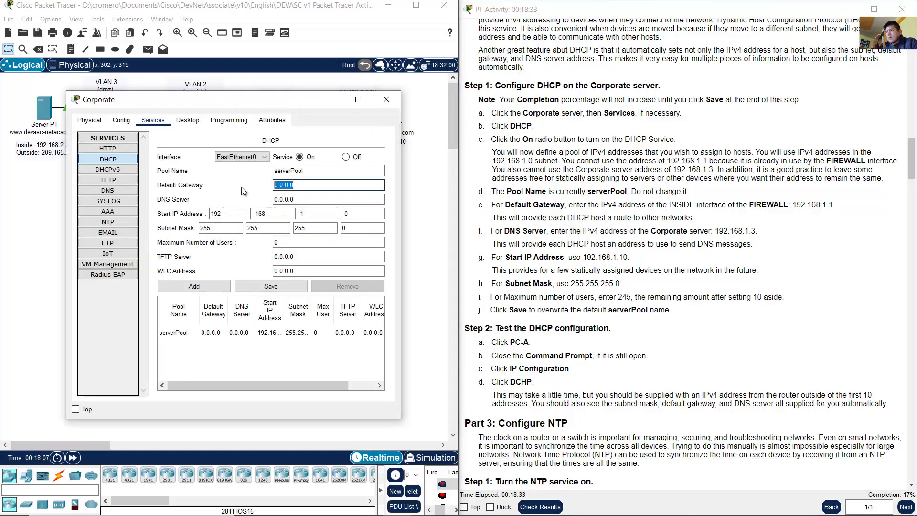
pyautogui.write('192.168.1.')
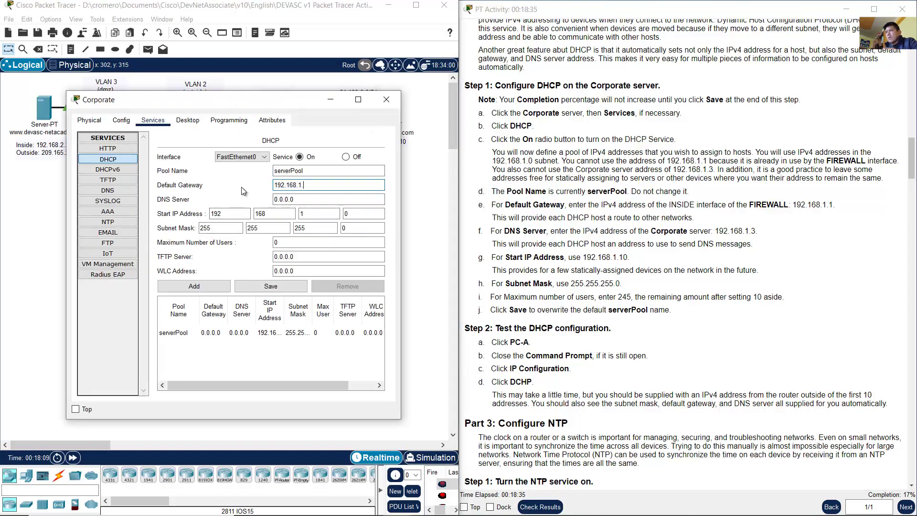
pyautogui.write('1')
pyautogui.moveTo(308, 185); pyautogui.dragTo(261, 193)
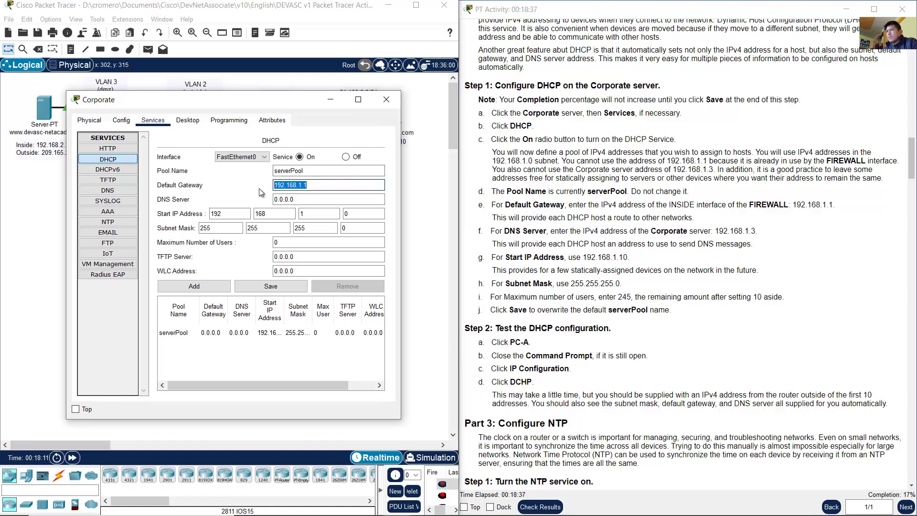
pyautogui.click(325, 186)
pyautogui.click(618, 218)
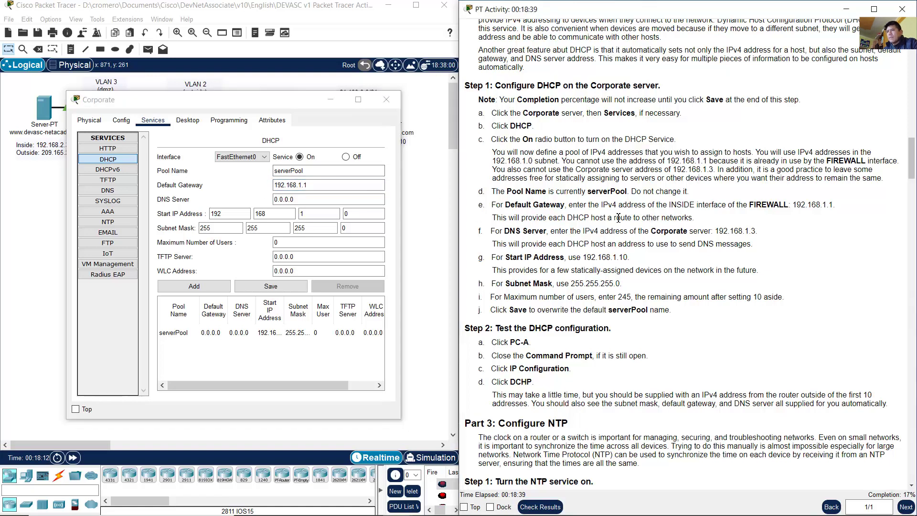
pyautogui.moveTo(500, 231); pyautogui.dragTo(763, 233)
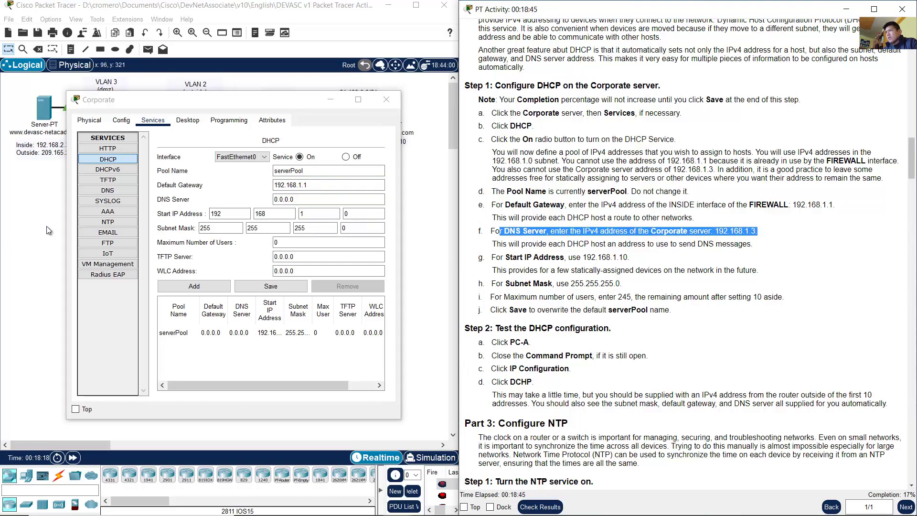
pyautogui.click(47, 230)
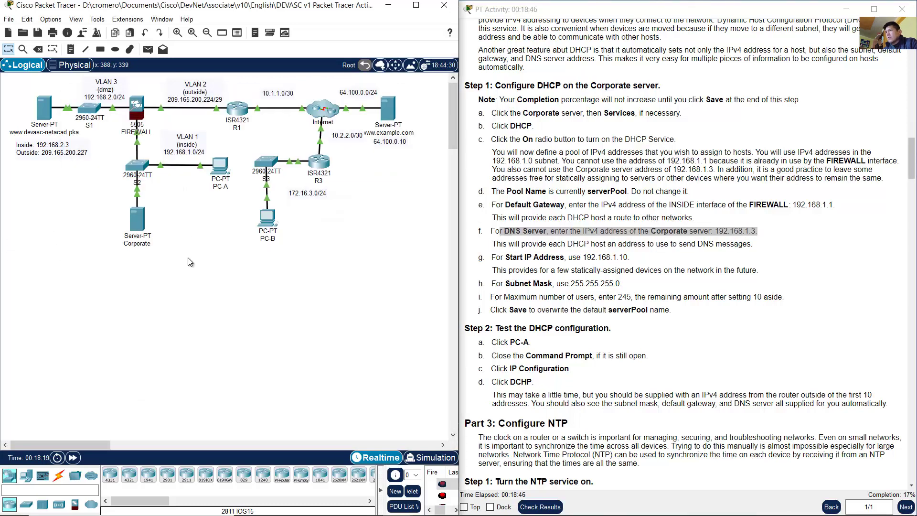
# Step: Enter 192.168.1.3 in serverPool's DNS Server field and read step g's Start IP instruction
pyautogui.click(138, 215)
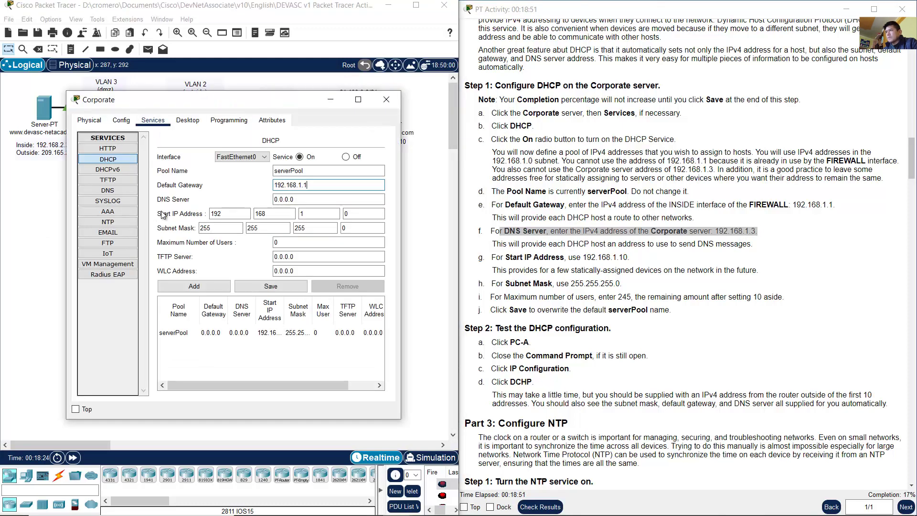
pyautogui.tripleClick(304, 198)
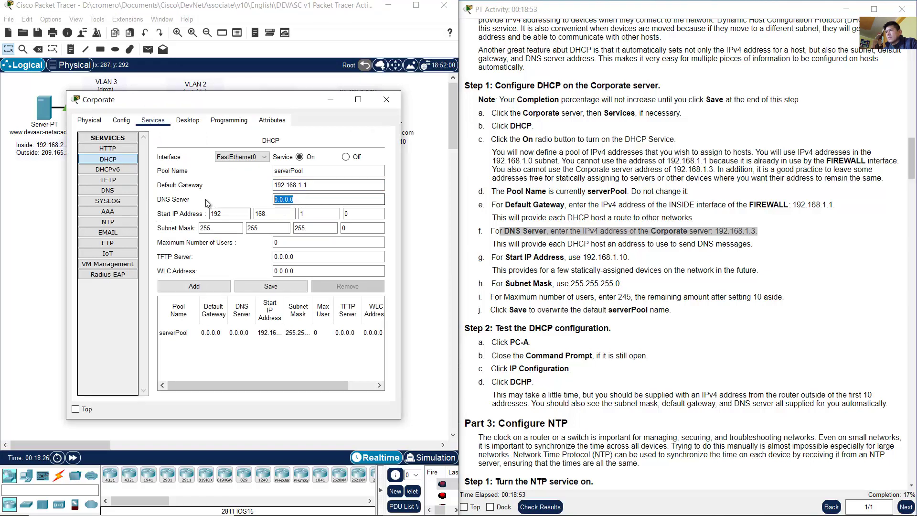
pyautogui.write('192.168.1.3')
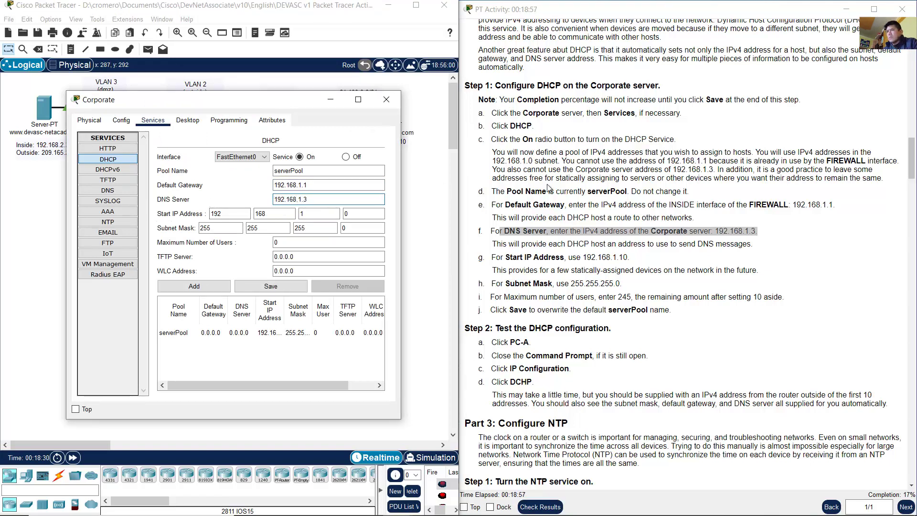
pyautogui.click(496, 245)
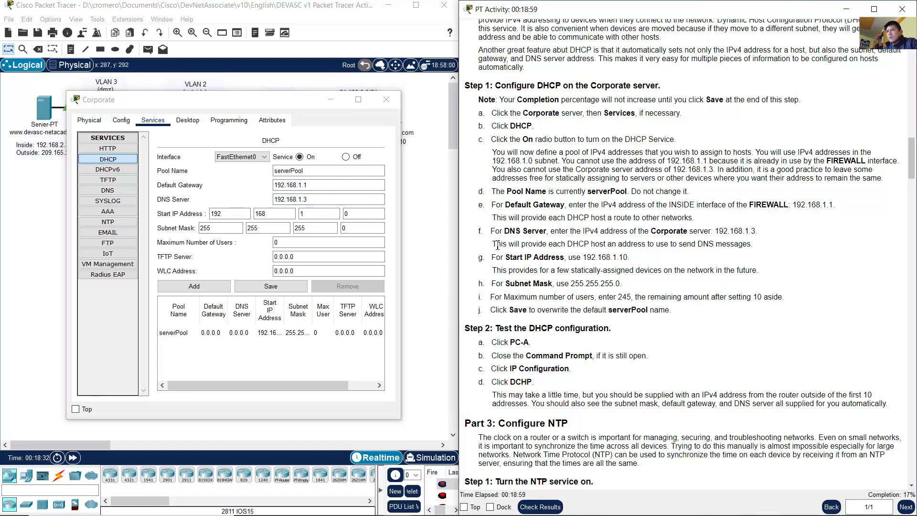
pyautogui.moveTo(497, 246); pyautogui.dragTo(746, 247)
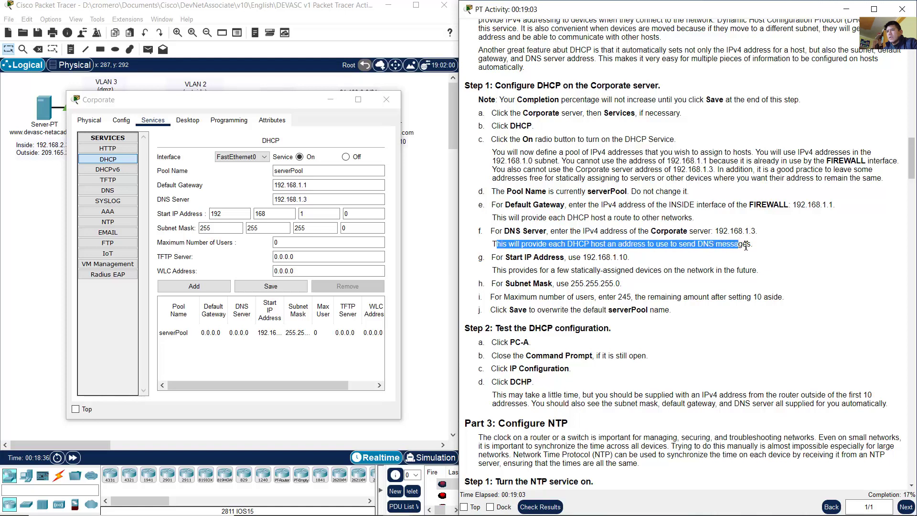
pyautogui.click(710, 257)
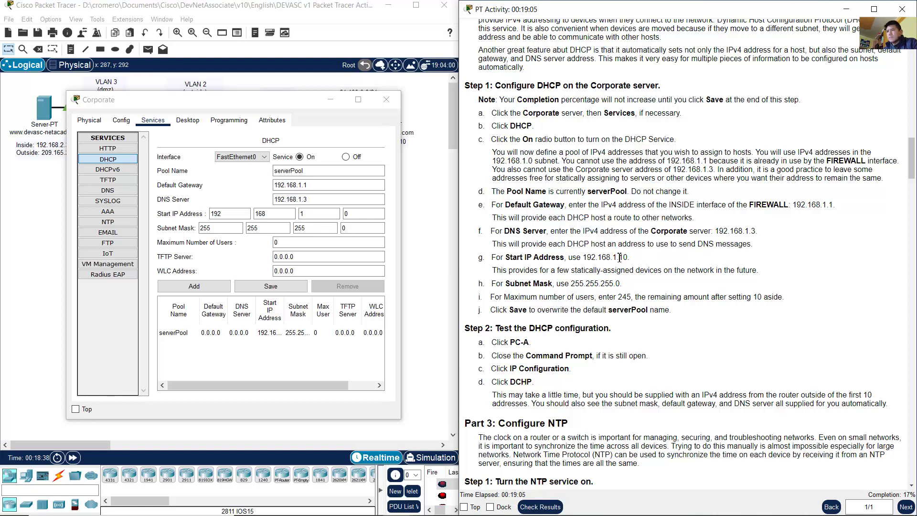
pyautogui.moveTo(497, 258); pyautogui.dragTo(627, 258)
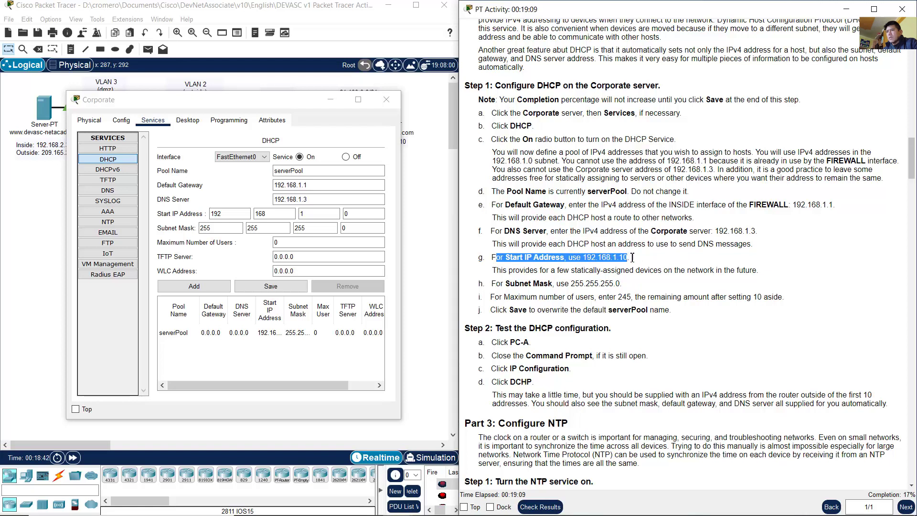
# Step: Enter 10 as the last octet so the serverPool start address becomes 192.168.1.10
pyautogui.click(632, 258)
pyautogui.click(311, 211)
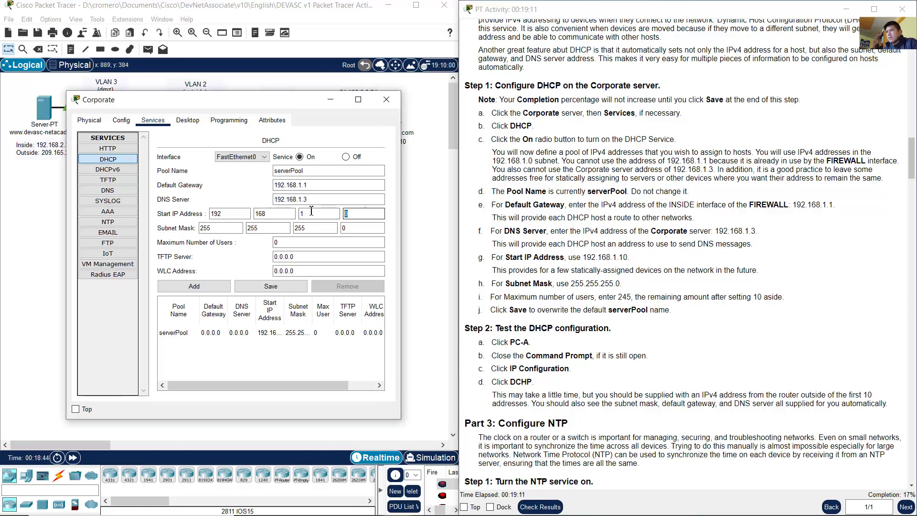
pyautogui.write('10')
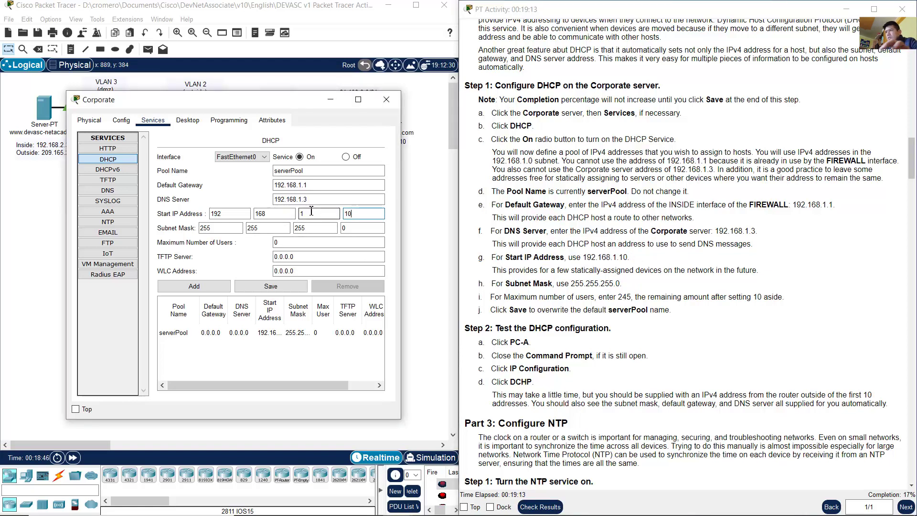
# Step: Check the instructions and confirm the subnet mask reads 255.255.255.0
pyautogui.click(578, 254)
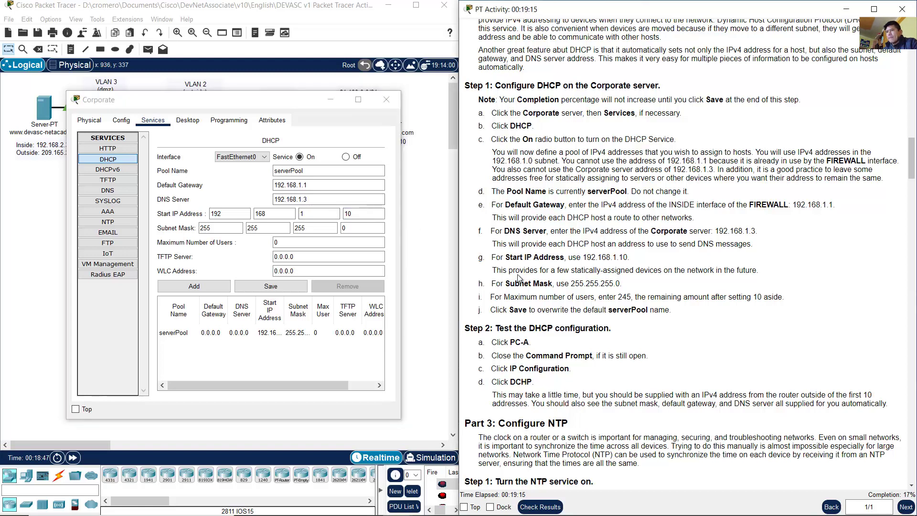
pyautogui.moveTo(503, 273); pyautogui.dragTo(739, 270)
pyautogui.click(633, 266)
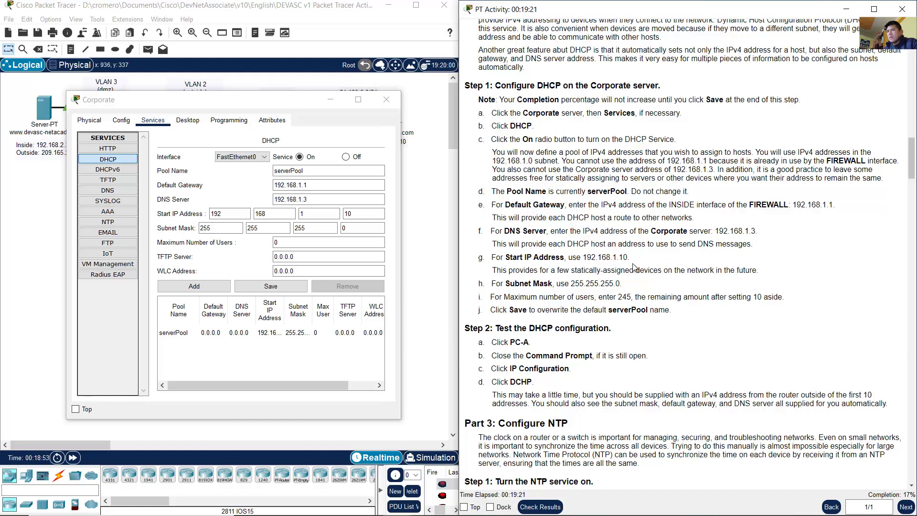
pyautogui.moveTo(510, 283); pyautogui.dragTo(622, 284)
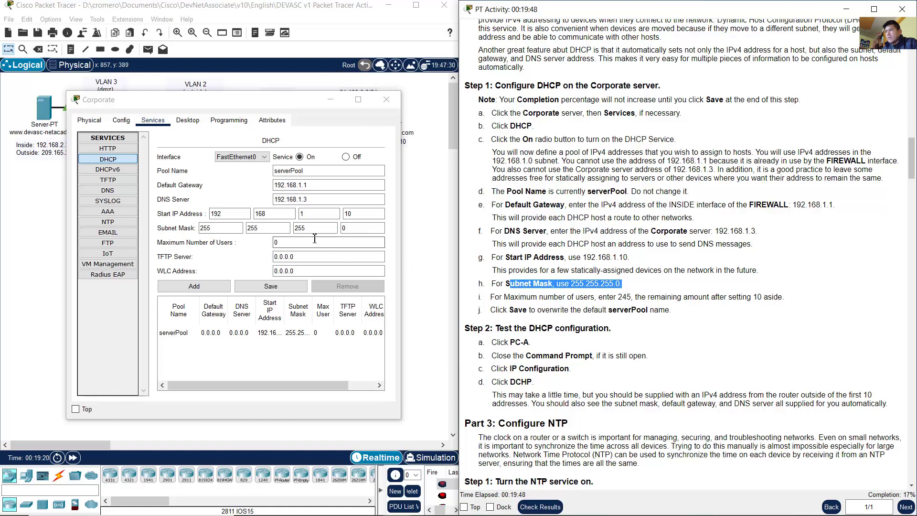
pyautogui.click(228, 229)
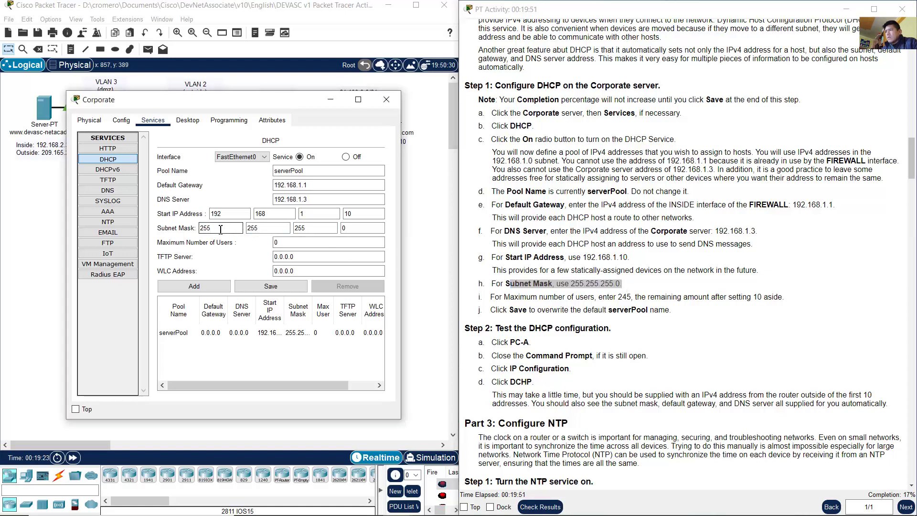
pyautogui.press('Tab')
pyautogui.press('Tab')
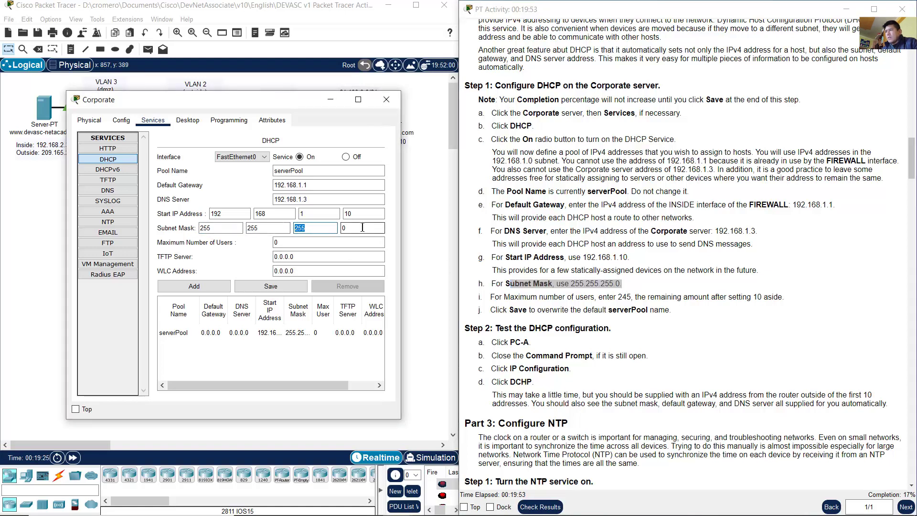
# Step: Read the instructions on maximum users and the note about remaining addresses
pyautogui.click(545, 296)
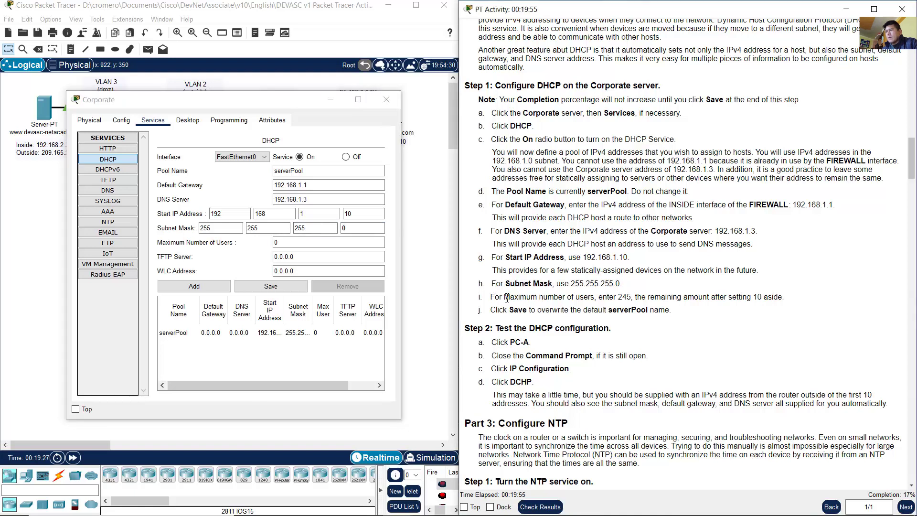
pyautogui.moveTo(494, 297); pyautogui.dragTo(620, 299)
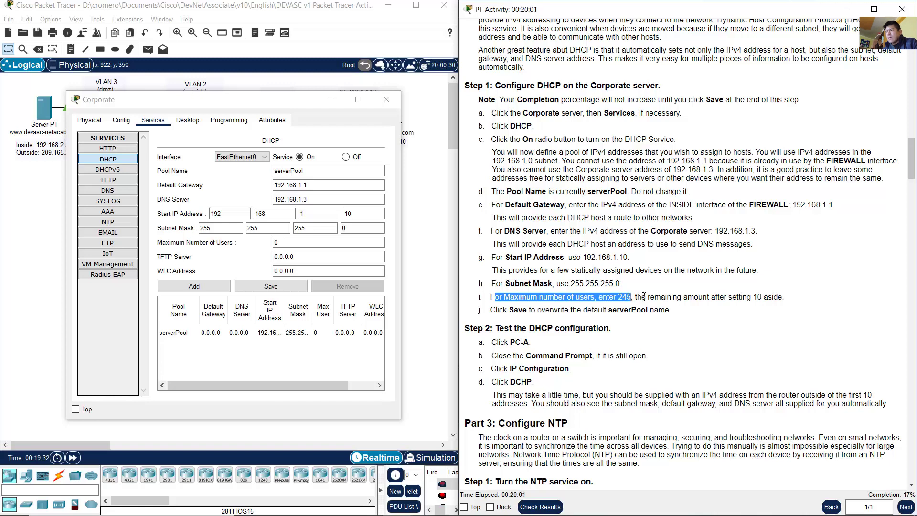
pyautogui.click(644, 298)
pyautogui.moveTo(640, 298); pyautogui.dragTo(769, 294)
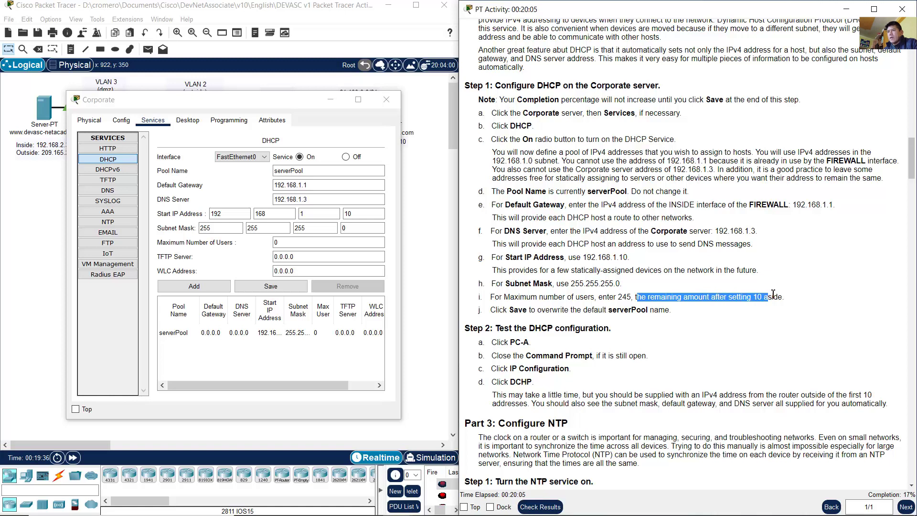
# Step: Replace the Maximum Number of Users with 245, then recheck the start octet 10
pyautogui.doubleClick(276, 243)
pyautogui.write('24')
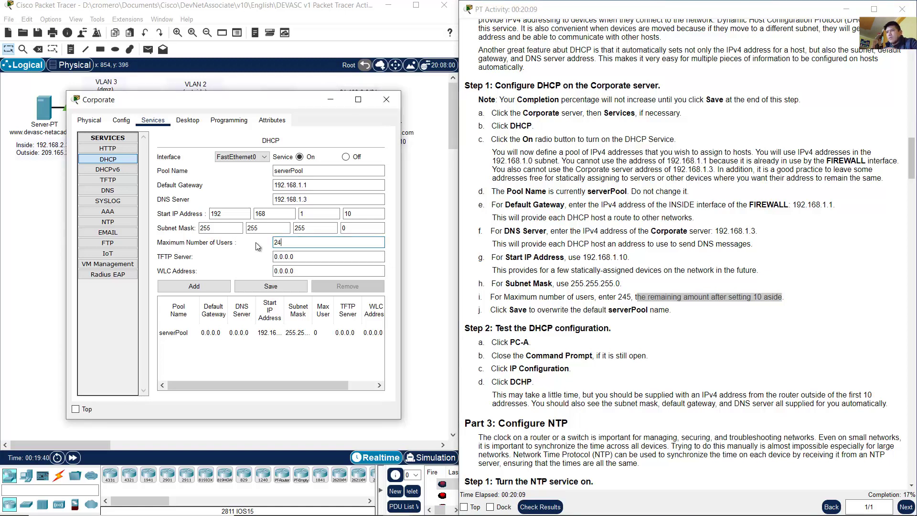
pyautogui.write('5')
pyautogui.doubleClick(277, 242)
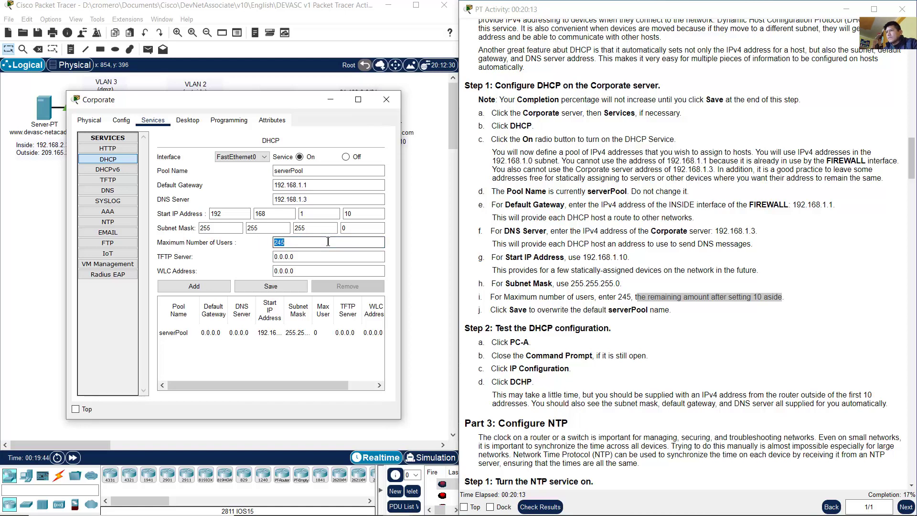
pyautogui.click(361, 216)
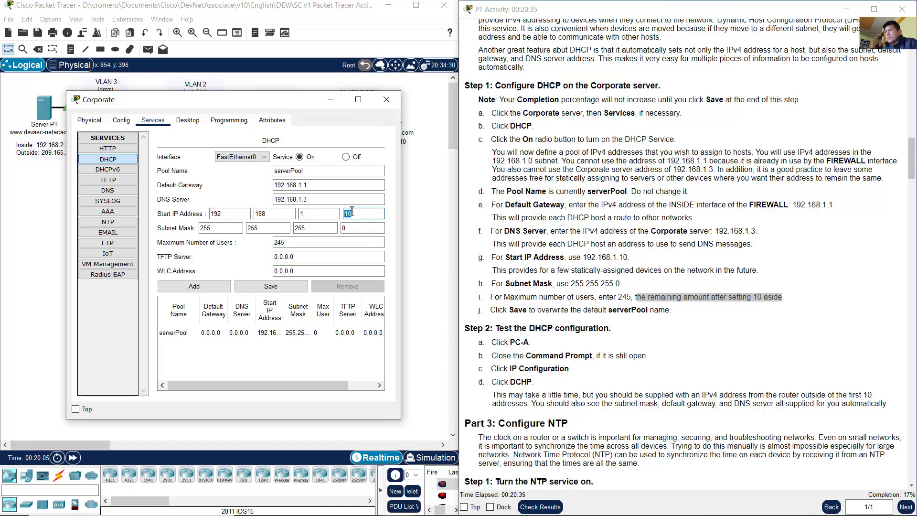
pyautogui.click(296, 244)
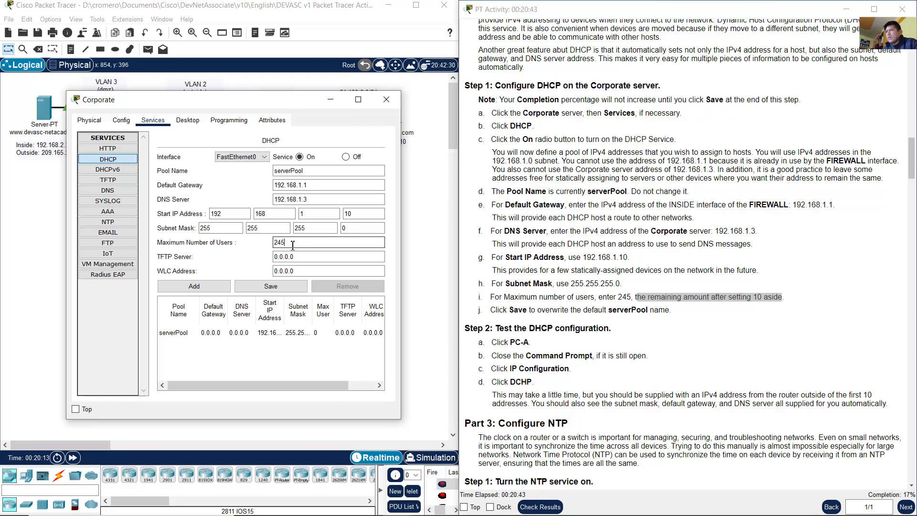
pyautogui.doubleClick(358, 214)
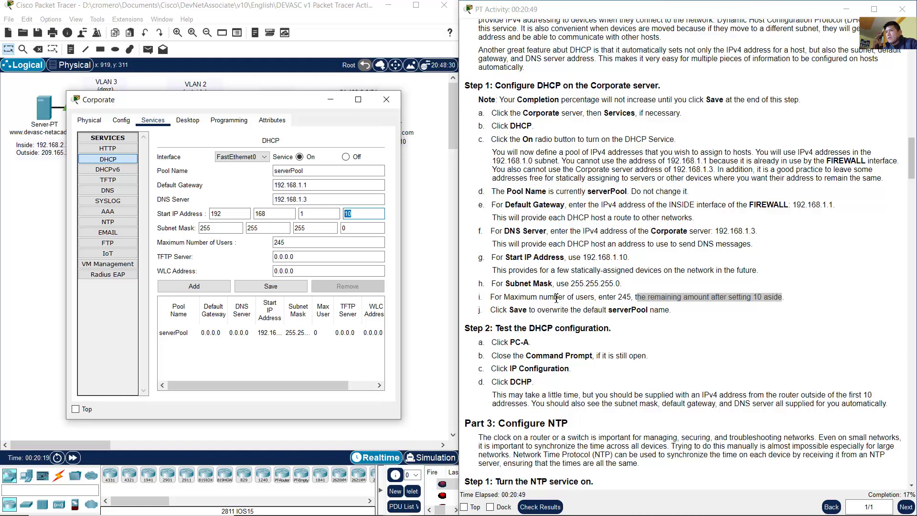
pyautogui.moveTo(503, 311); pyautogui.dragTo(698, 315)
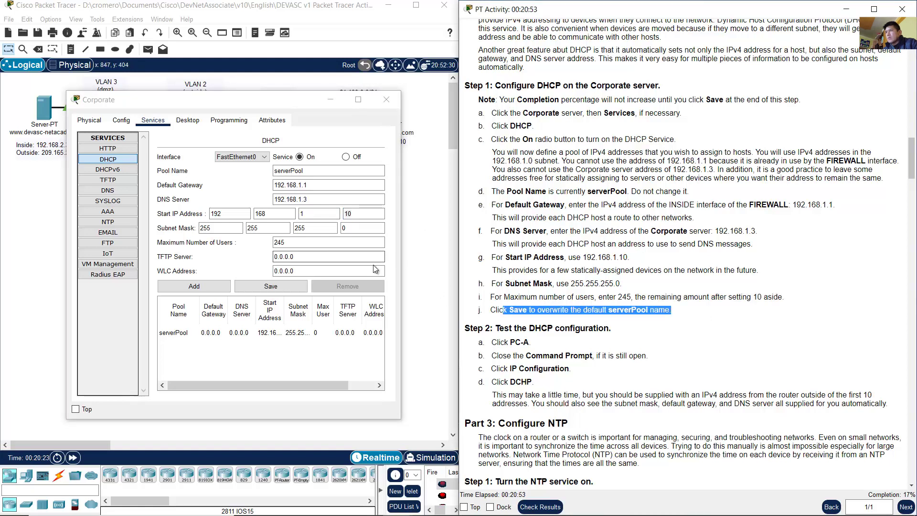
# Step: Save serverPool and verify its DNS, start IP, mask and 245 users in the pool table
pyautogui.click(261, 289)
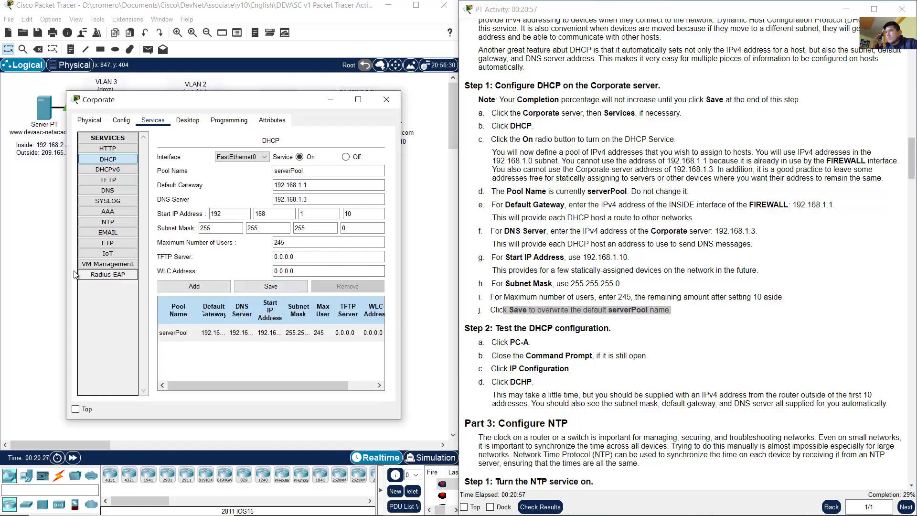
pyautogui.moveTo(65, 271); pyautogui.dragTo(17, 270)
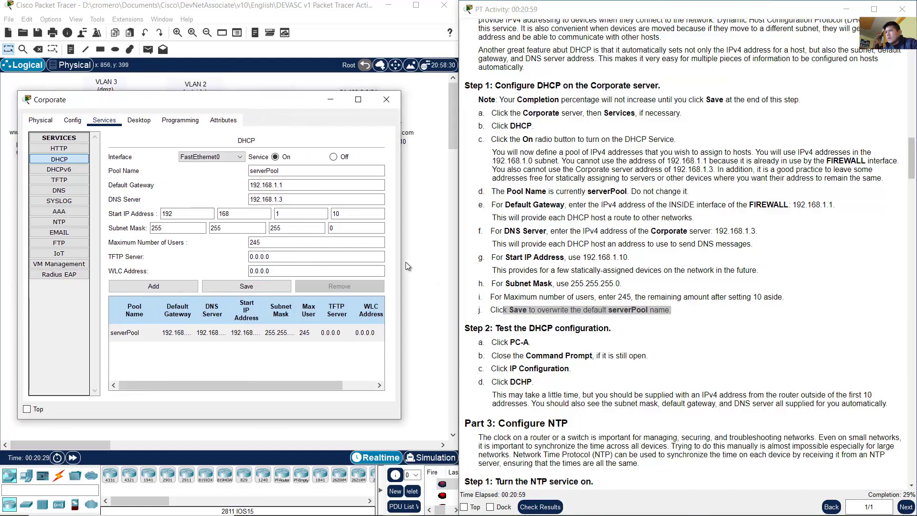
pyautogui.moveTo(430, 260); pyautogui.dragTo(463, 261)
pyautogui.click(301, 332)
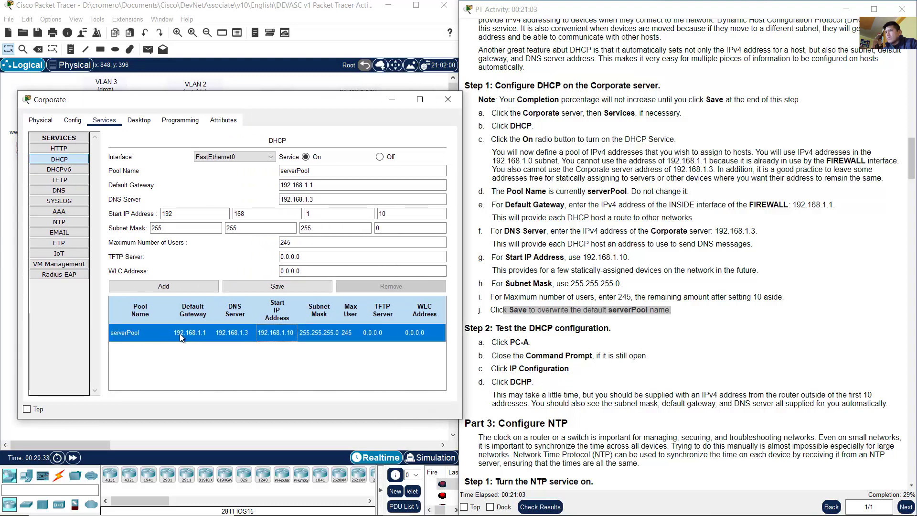
pyautogui.click(234, 334)
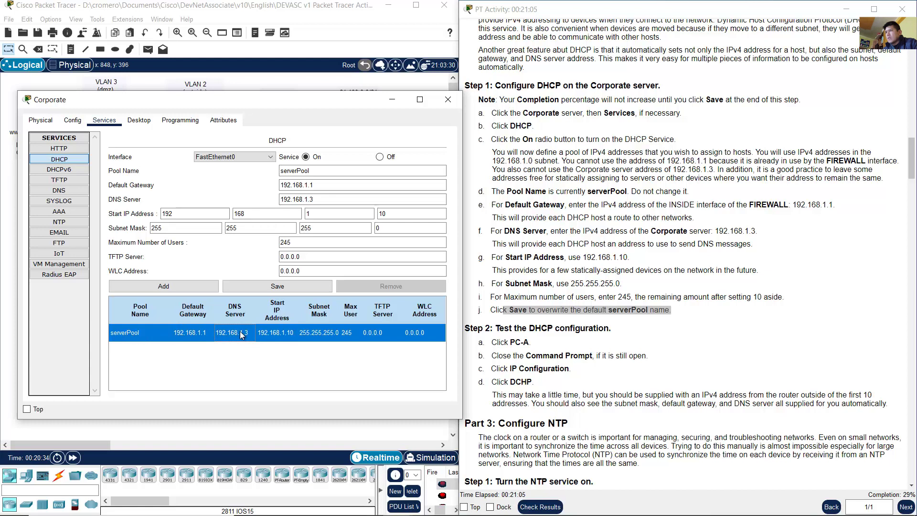
pyautogui.click(276, 334)
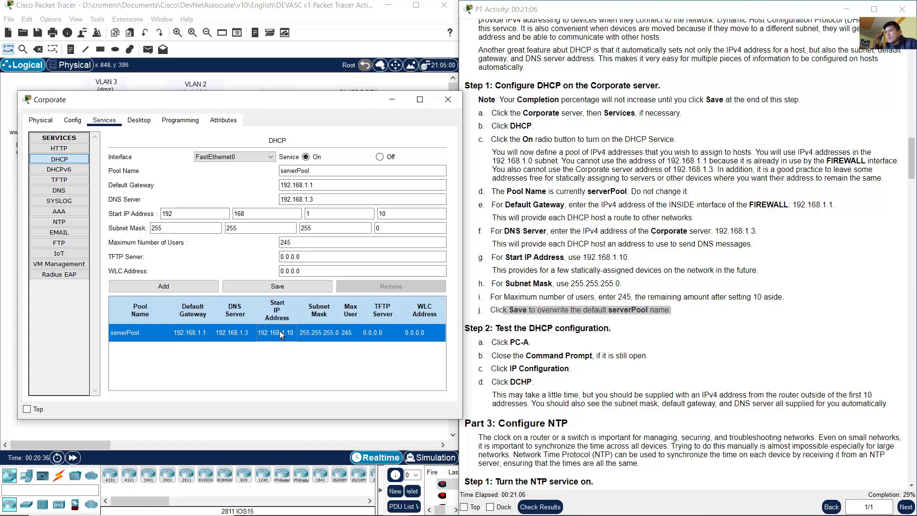
pyautogui.click(327, 334)
pyautogui.click(349, 335)
# Step: Read the Step 2 testing instructions about opening PC-A
pyautogui.click(663, 319)
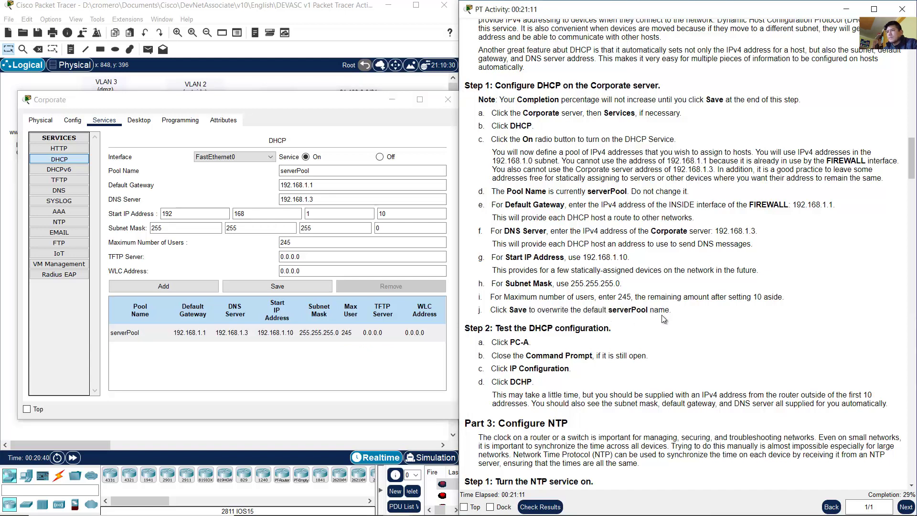
pyautogui.scroll(-3, 663, 319)
pyautogui.moveTo(504, 248); pyautogui.dragTo(597, 249)
pyautogui.moveTo(502, 258); pyautogui.dragTo(534, 262)
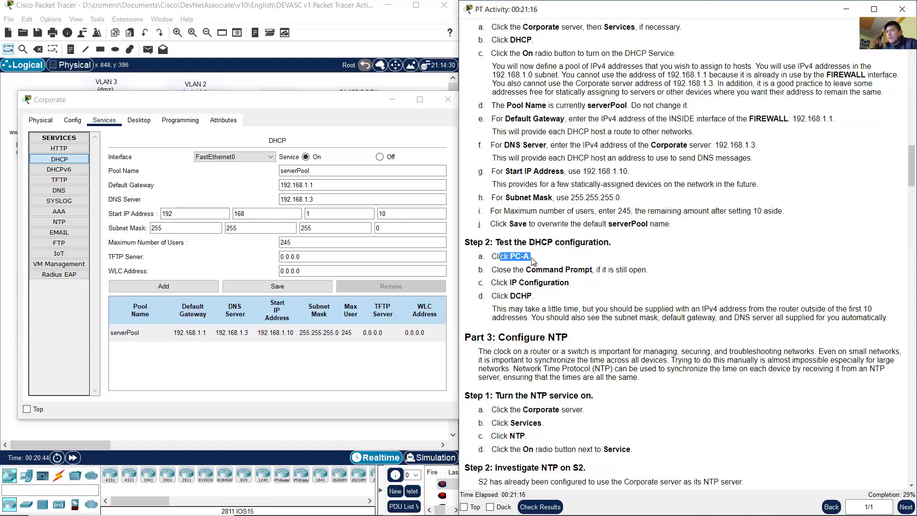
pyautogui.click(520, 284)
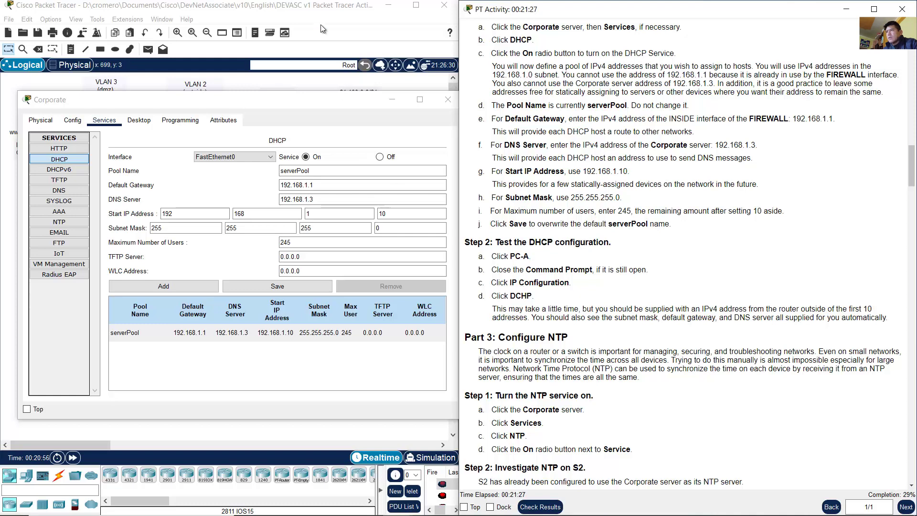
# Step: Close the Corporate server and set PC-A's IP Configuration to DHCP
pyautogui.click(448, 99)
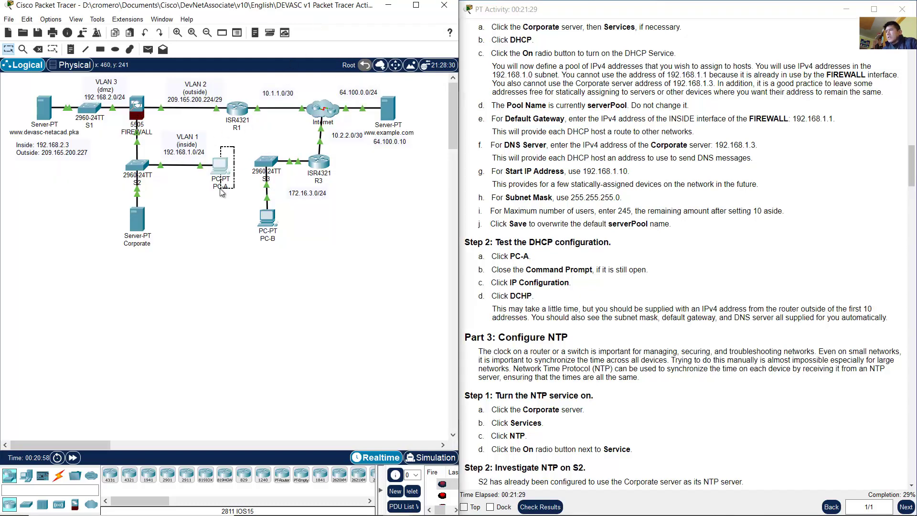
pyautogui.click(221, 169)
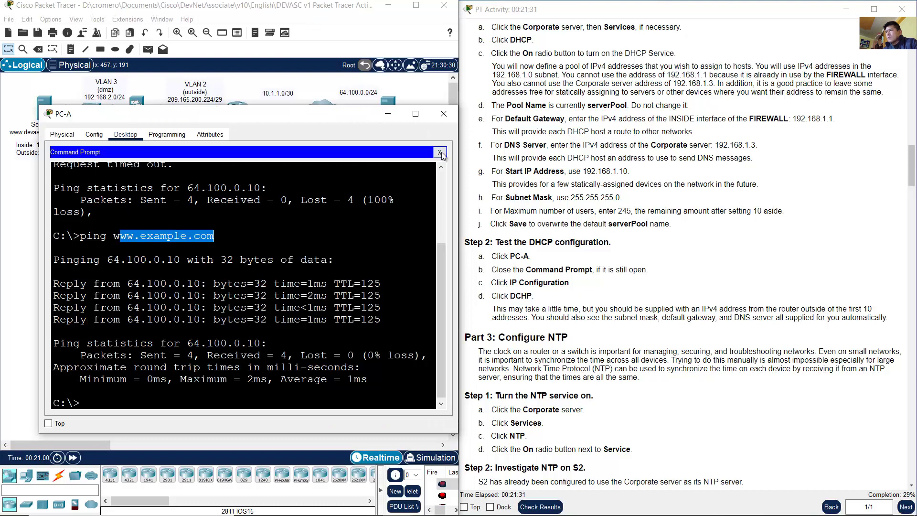
pyautogui.click(439, 152)
pyautogui.click(84, 179)
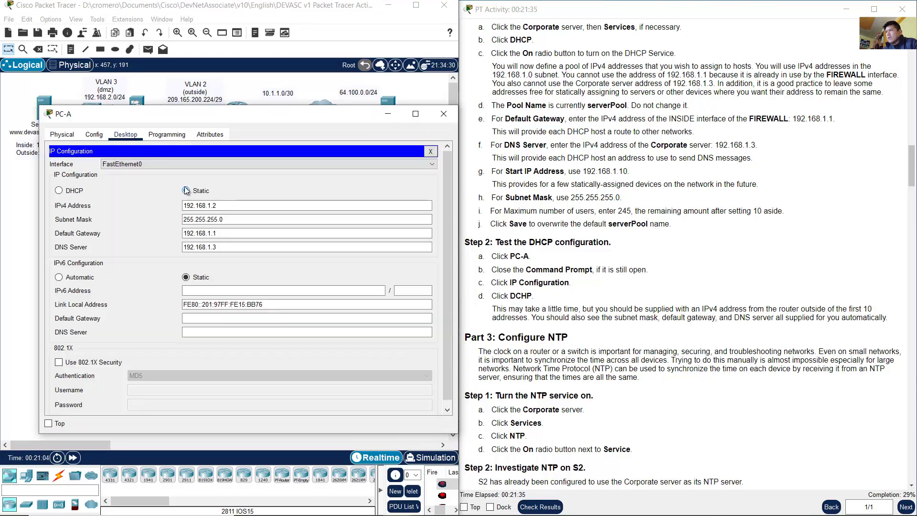
pyautogui.click(58, 191)
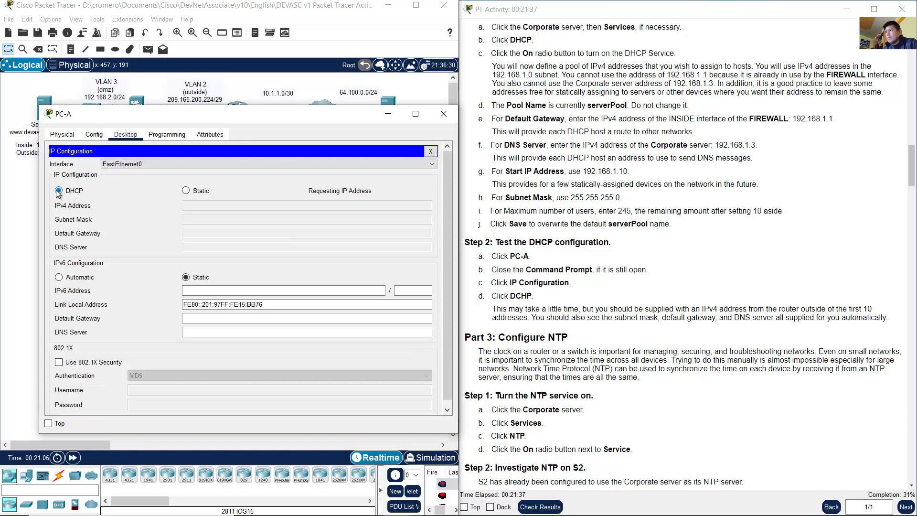
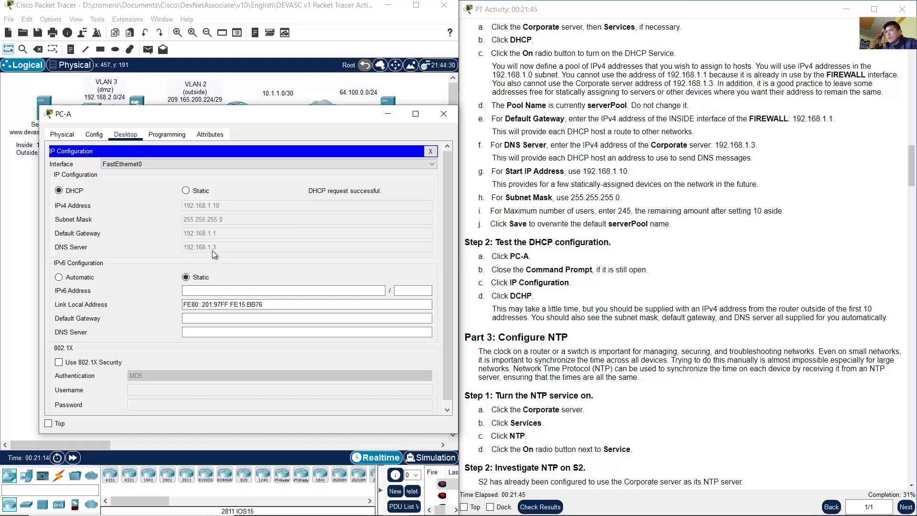
# Step: Confirm PC-A received the DHCP address 192.168.1.10 with mask, gateway and DNS, then close PC-A
pyautogui.click(658, 275)
pyautogui.scroll(-3, 657, 275)
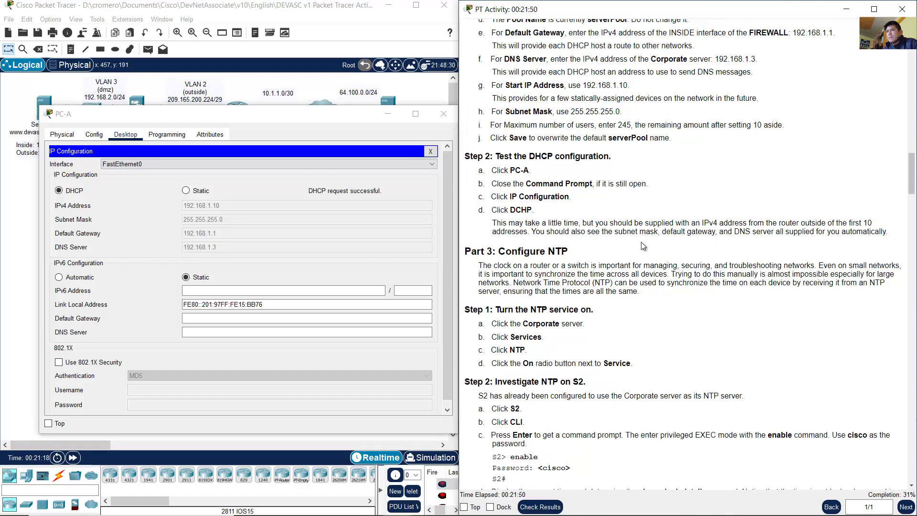
pyautogui.moveTo(595, 223); pyautogui.dragTo(741, 222)
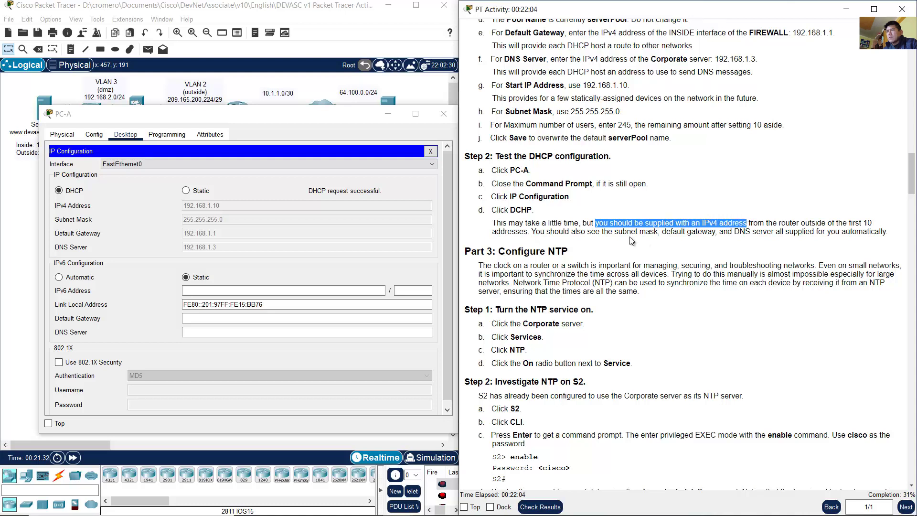
pyautogui.moveTo(532, 231); pyautogui.dragTo(790, 234)
pyautogui.click(296, 240)
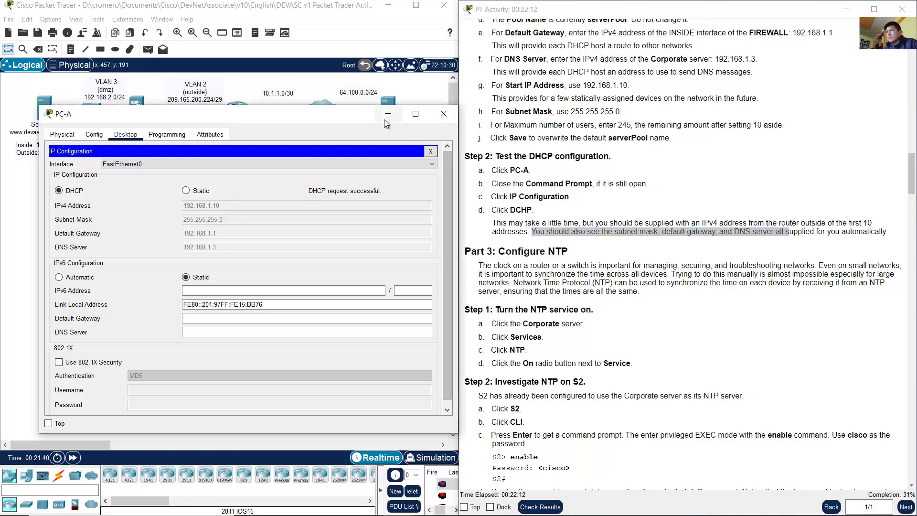
pyautogui.click(444, 114)
pyautogui.click(630, 260)
# Step: Read the Part 3 Configure NTP instructions for turning on the Corporate server's NTP service
pyautogui.scroll(-6, 630, 261)
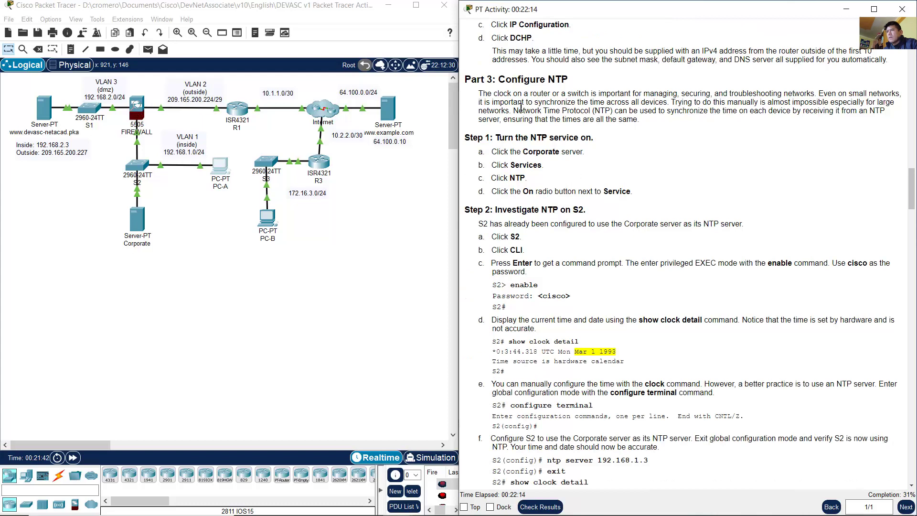
pyautogui.moveTo(506, 80); pyautogui.dragTo(570, 81)
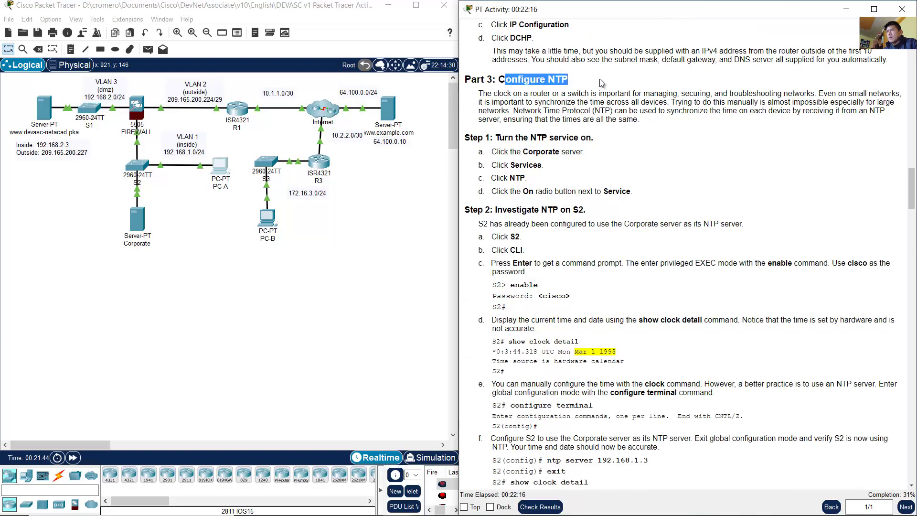
pyautogui.moveTo(478, 93); pyautogui.dragTo(638, 123)
pyautogui.click(518, 112)
pyautogui.click(650, 129)
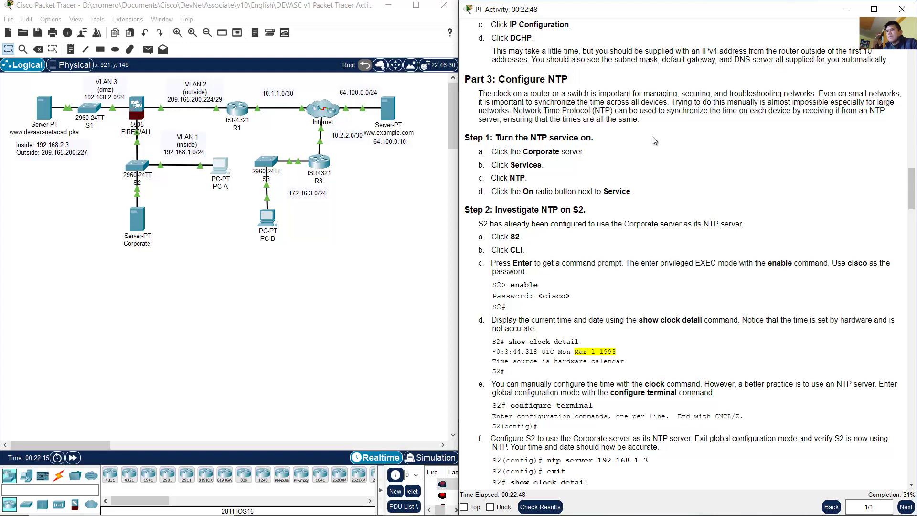
pyautogui.scroll(-1, 652, 136)
pyautogui.moveTo(505, 112); pyautogui.dragTo(592, 110)
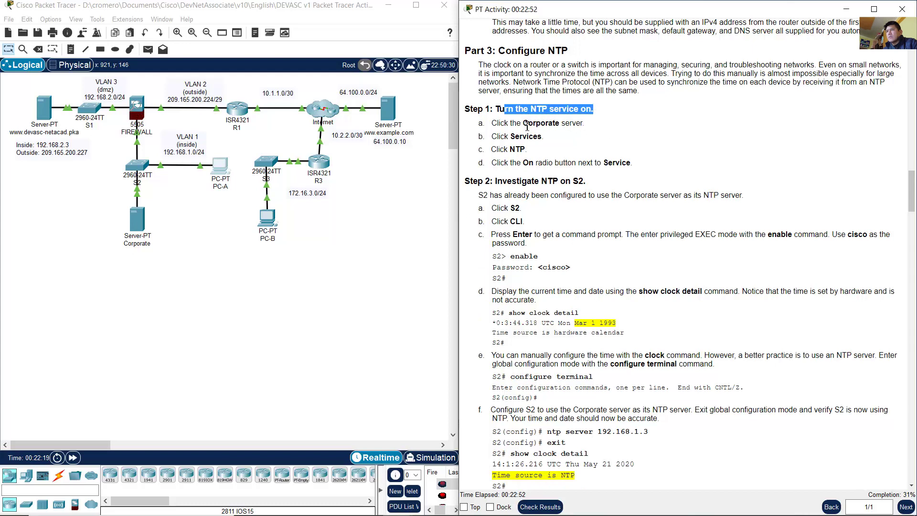
pyautogui.moveTo(509, 124); pyautogui.dragTo(538, 153)
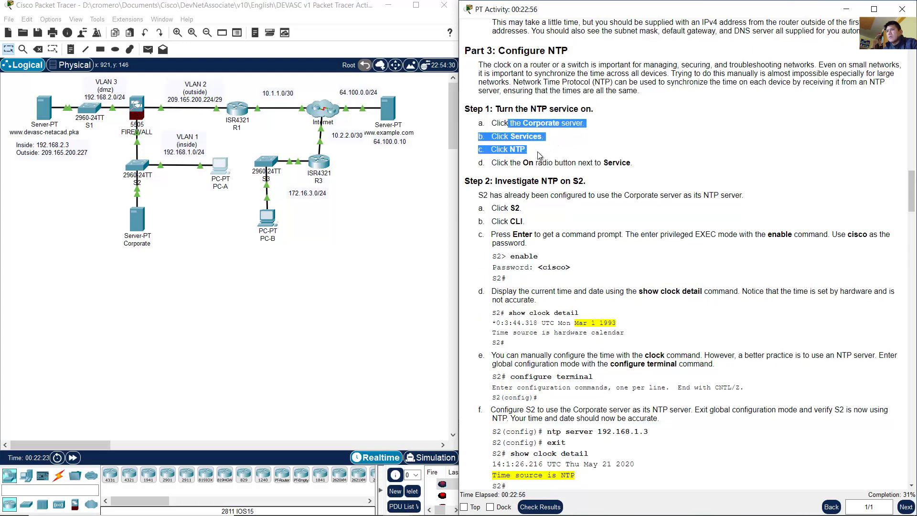
# Step: Open the Corporate server's configuration window from the topology
pyautogui.click(128, 237)
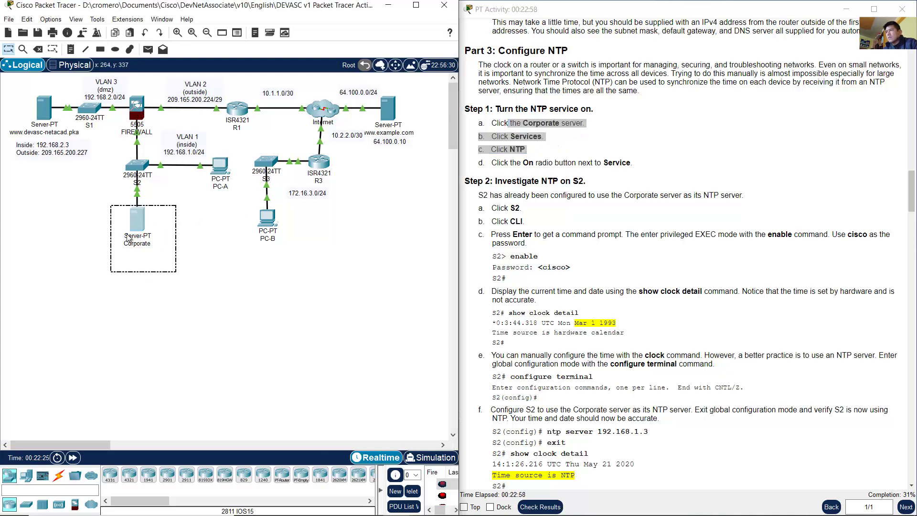
pyautogui.click(129, 228)
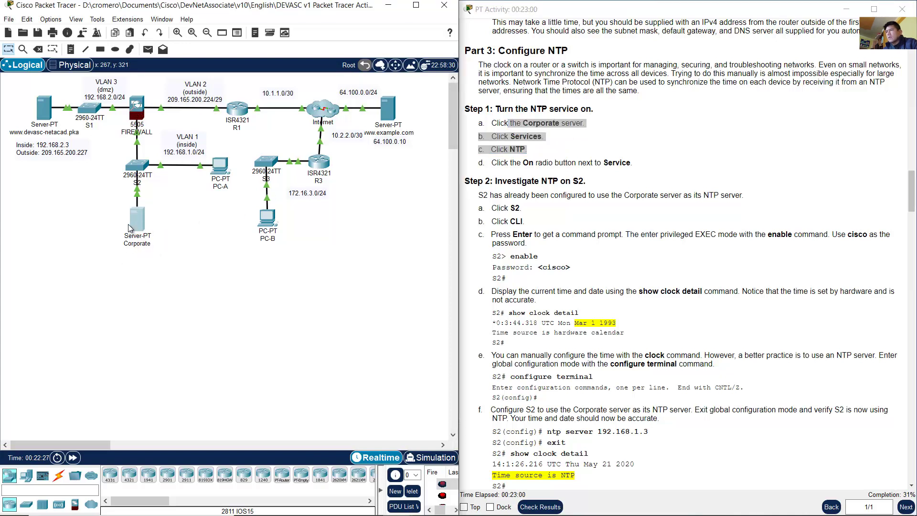
pyautogui.moveTo(176, 206); pyautogui.dragTo(117, 259)
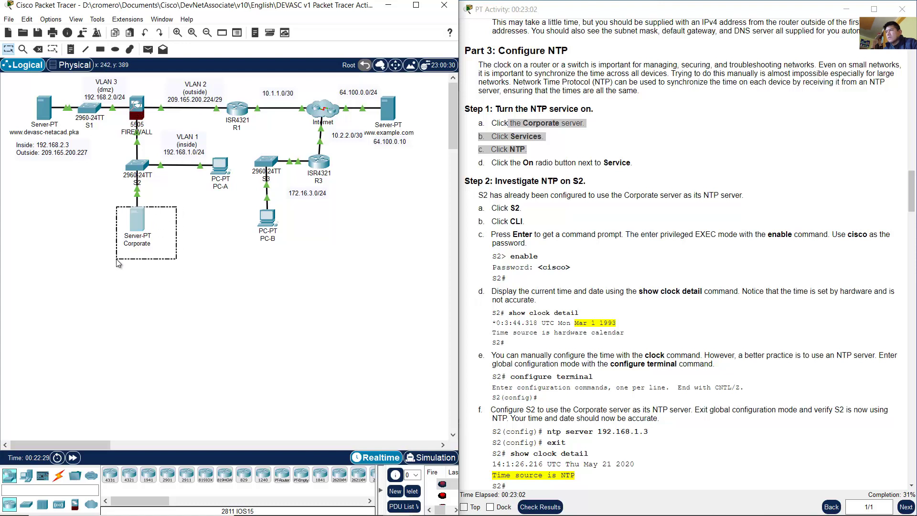
pyautogui.click(137, 228)
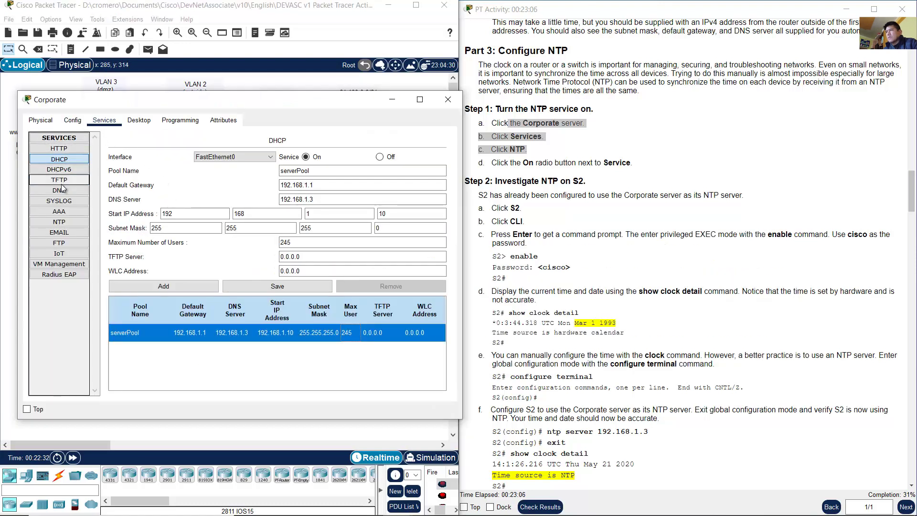
# Step: Switch the Corporate server's NTP service to On
pyautogui.click(60, 221)
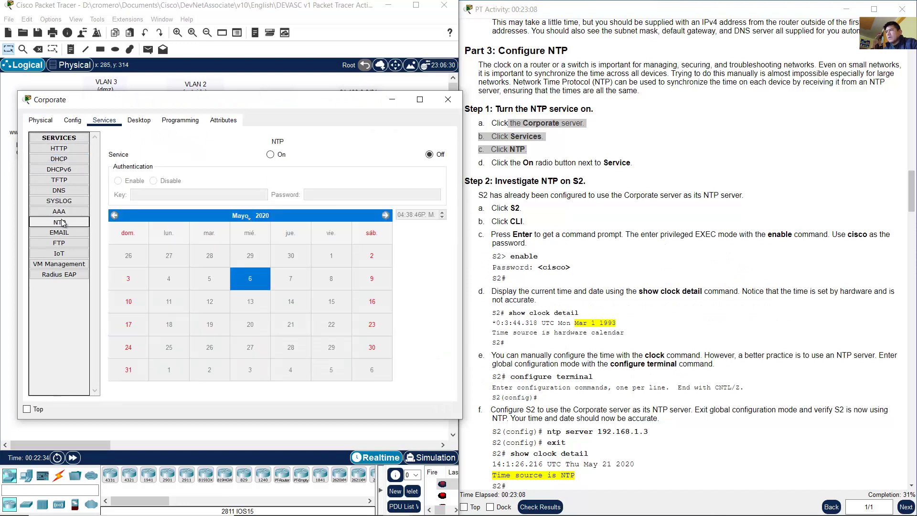
pyautogui.click(543, 164)
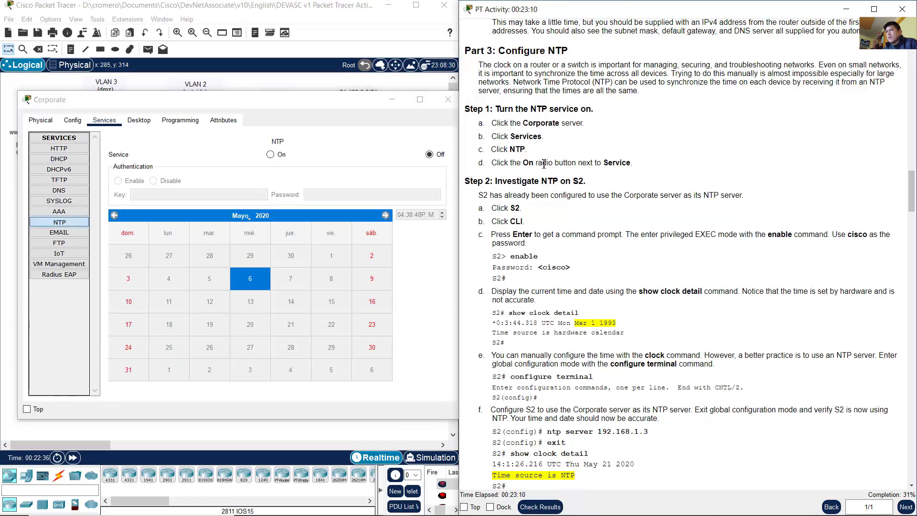
pyautogui.moveTo(524, 165); pyautogui.dragTo(582, 163)
pyautogui.click(335, 178)
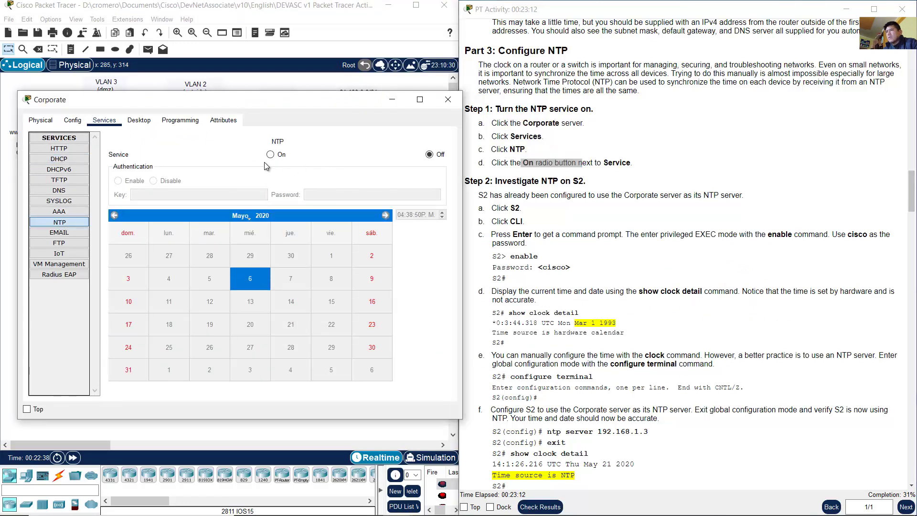
pyautogui.click(275, 156)
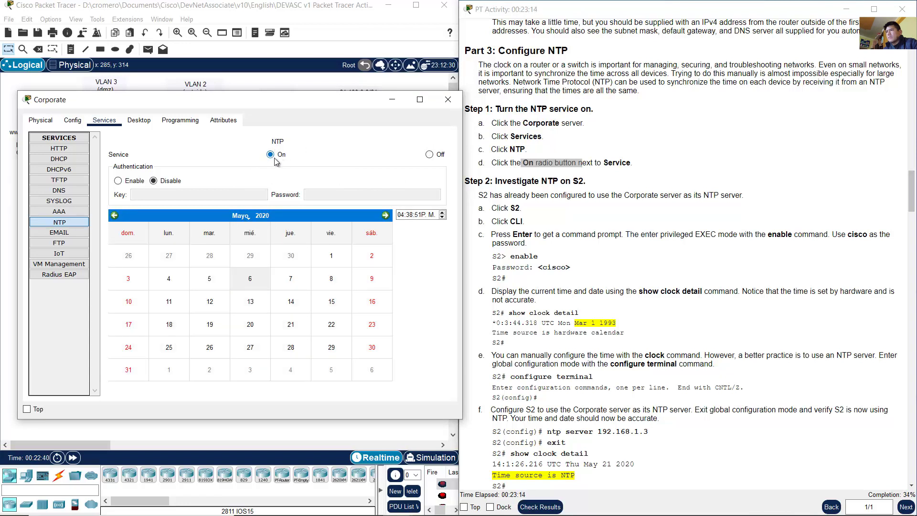
# Step: Read the note that S2 uses Corporate for NTP and return to the topology
pyautogui.click(607, 194)
pyautogui.moveTo(504, 183); pyautogui.dragTo(587, 183)
pyautogui.click(665, 193)
pyautogui.scroll(-1, 678, 193)
pyautogui.scroll(-1, 679, 192)
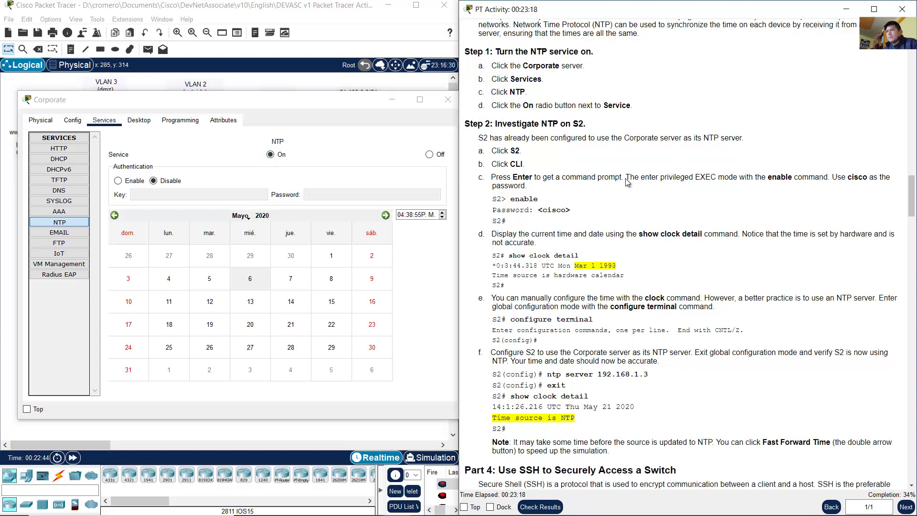
pyautogui.moveTo(479, 138); pyautogui.dragTo(751, 140)
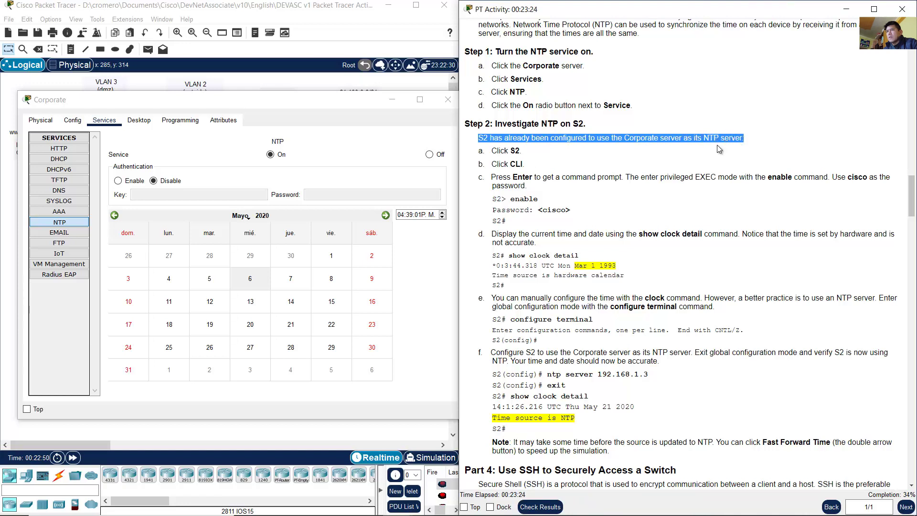
pyautogui.click(609, 156)
pyautogui.moveTo(497, 151); pyautogui.dragTo(527, 166)
pyautogui.click(299, 20)
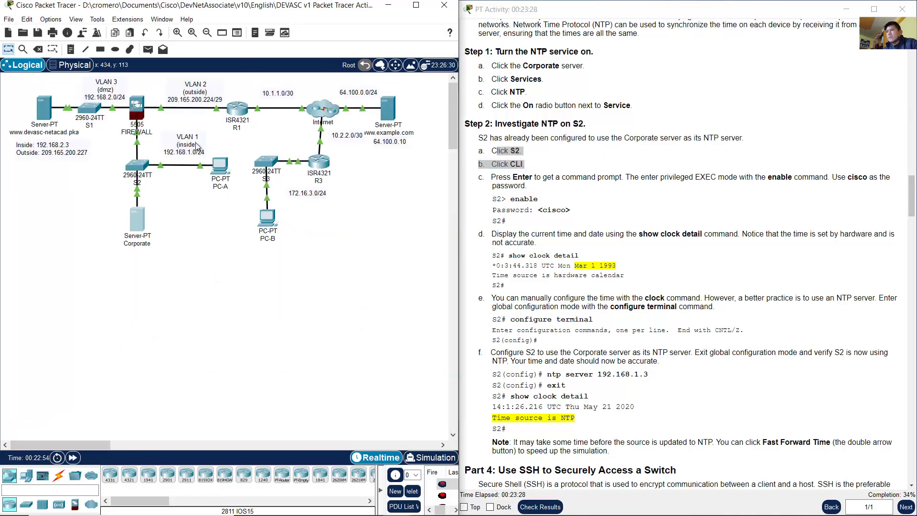
# Step: Open switch S2's CLI in a moved, enlarged window
pyautogui.moveTo(161, 190); pyautogui.dragTo(110, 162)
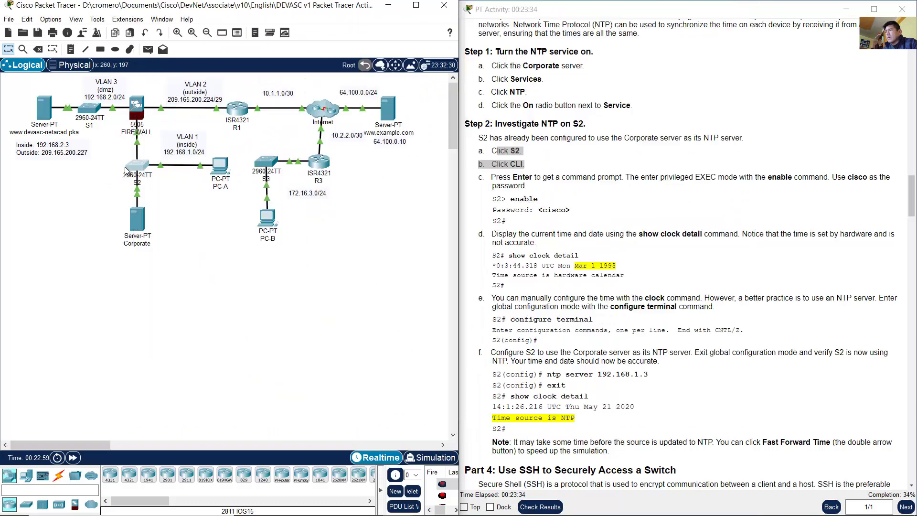
pyautogui.moveTo(168, 211); pyautogui.dragTo(122, 256)
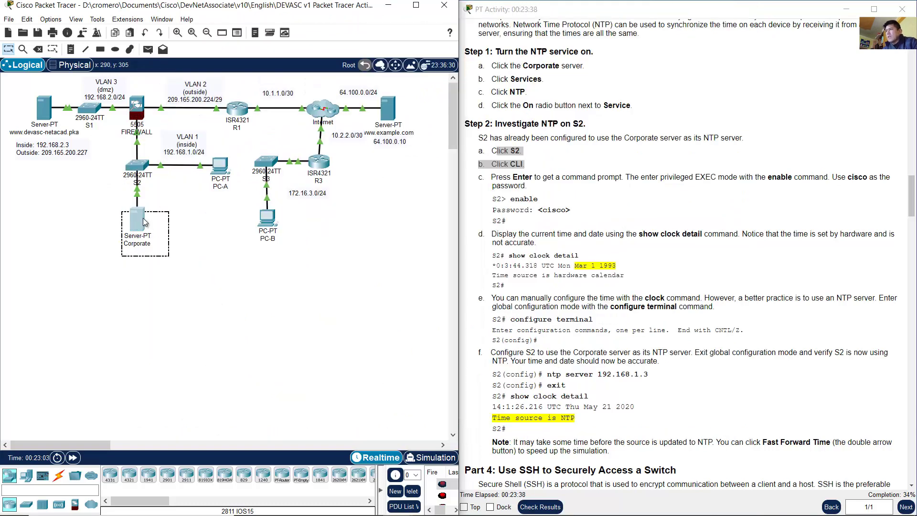
pyautogui.click(137, 237)
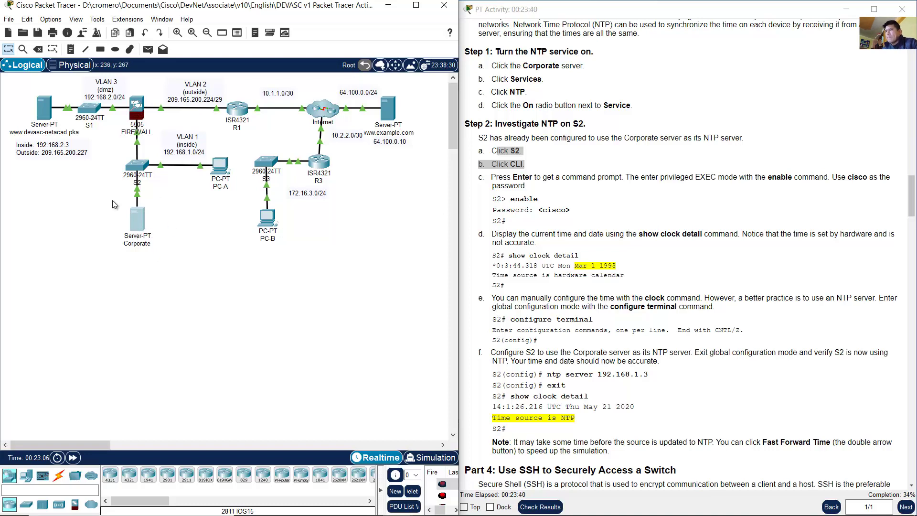
pyautogui.click(137, 168)
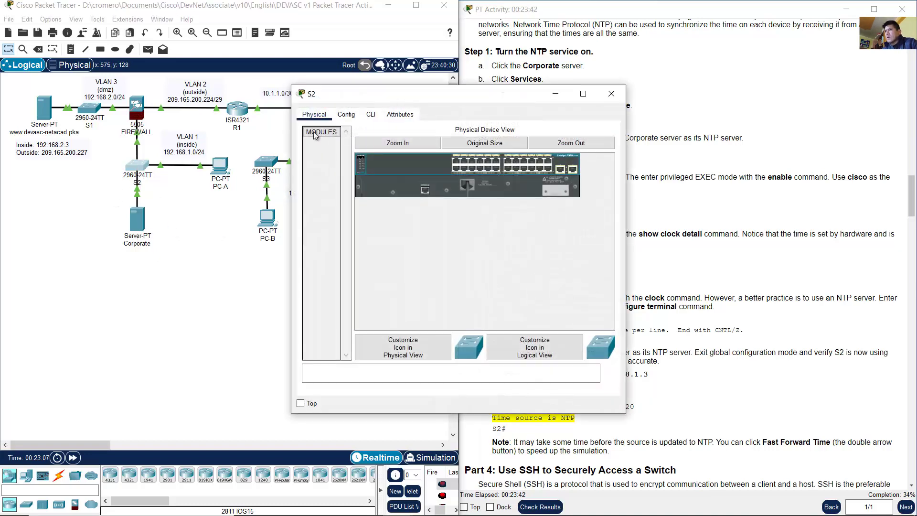
pyautogui.moveTo(377, 89); pyautogui.dragTo(113, 146)
pyautogui.click(107, 166)
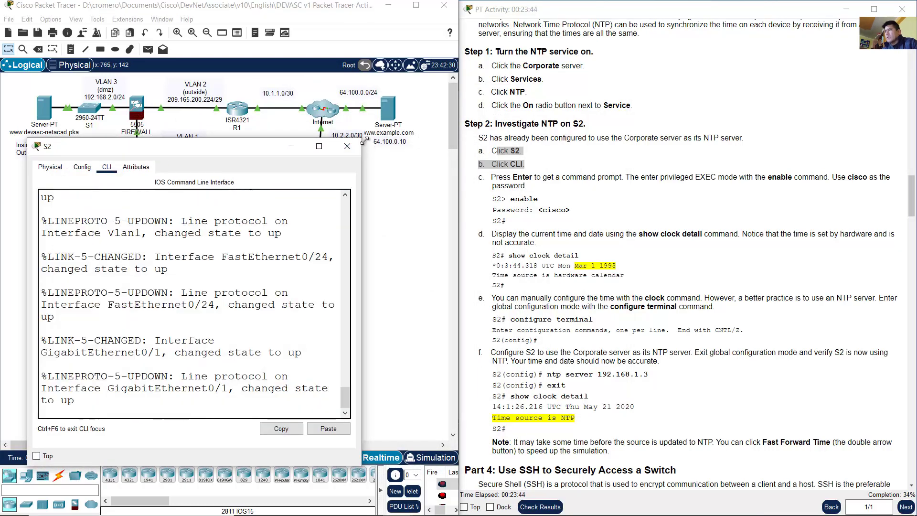
pyautogui.moveTo(361, 139); pyautogui.dragTo(462, 74)
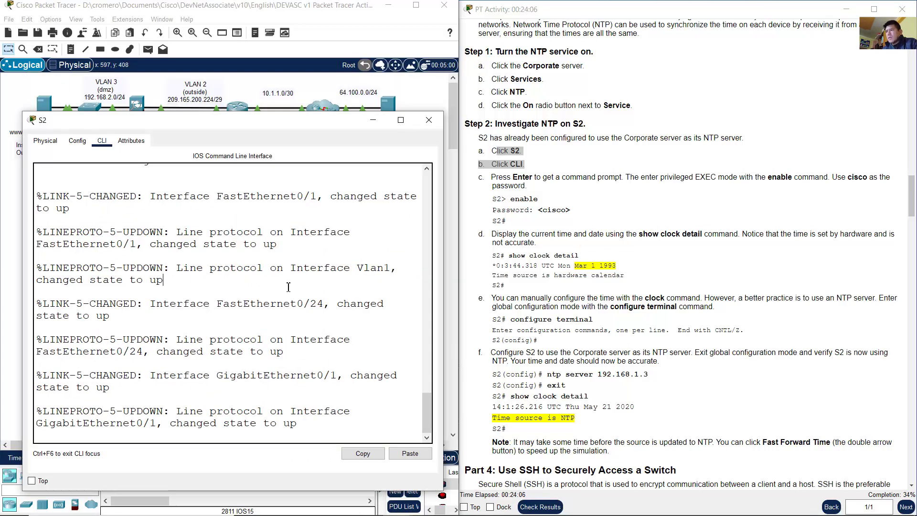
pyautogui.press('Return')
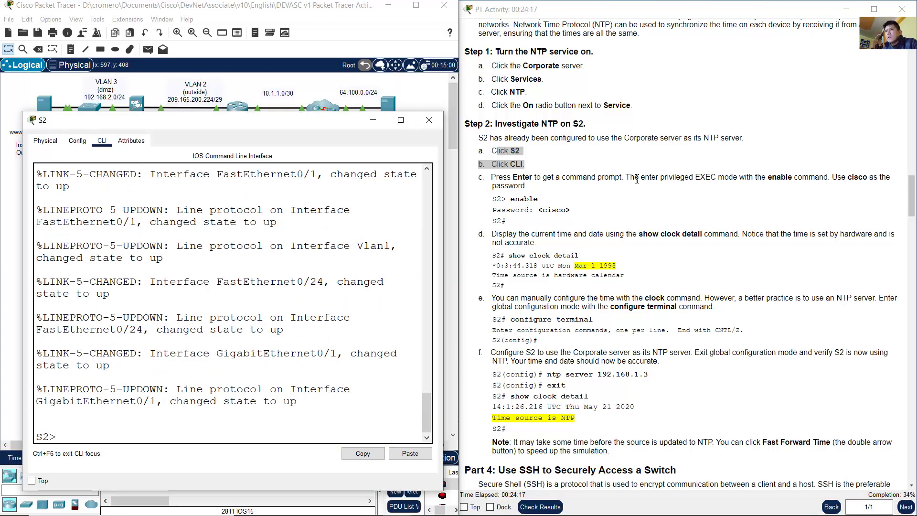
pyautogui.moveTo(520, 203); pyautogui.dragTo(538, 200)
pyautogui.click(348, 328)
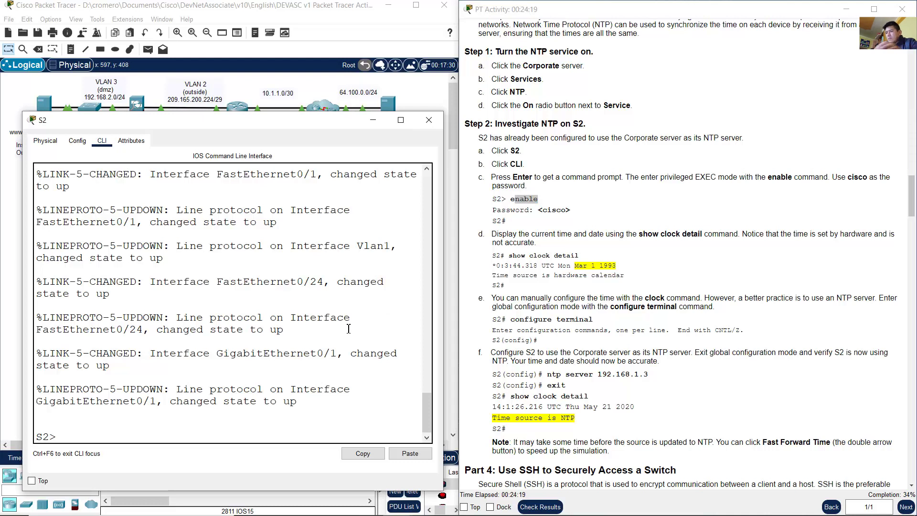
pyautogui.write('enable')
pyautogui.press('Return')
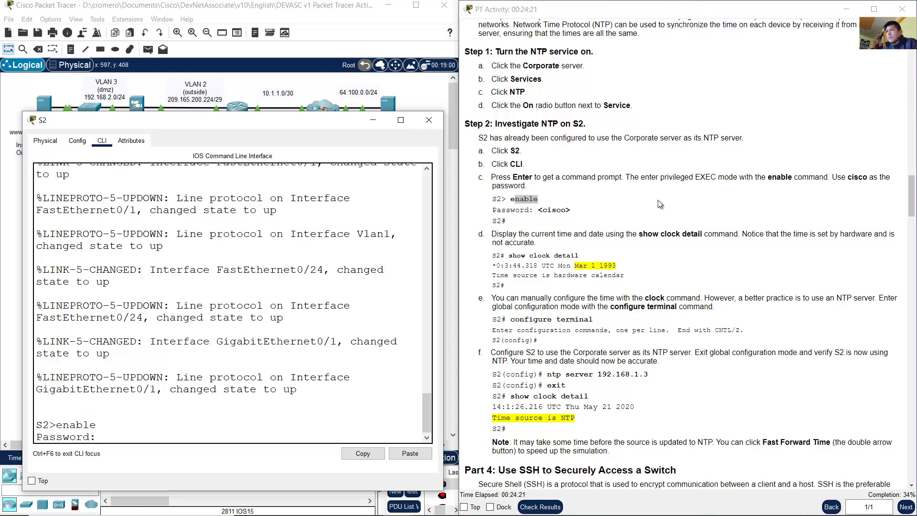
pyautogui.click(552, 208)
pyautogui.doubleClick(562, 210)
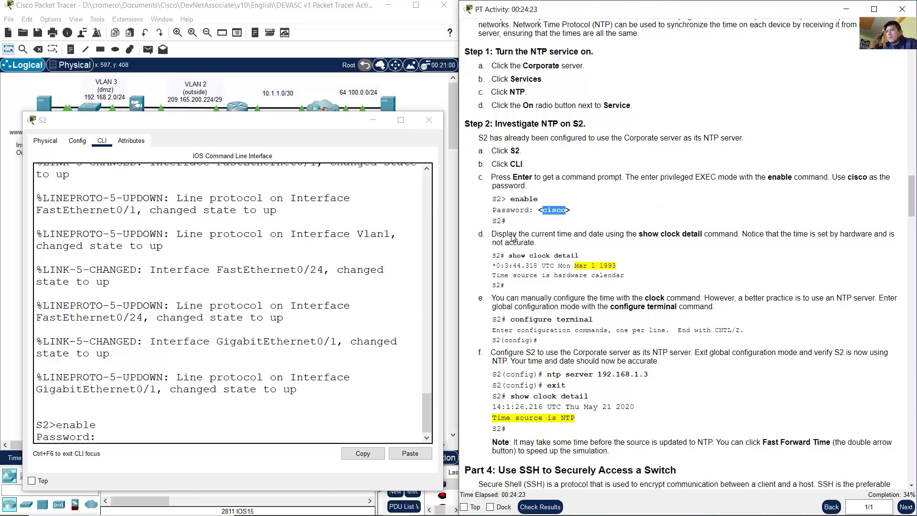
pyautogui.click(196, 372)
pyautogui.write('cisco')
pyautogui.press('Return')
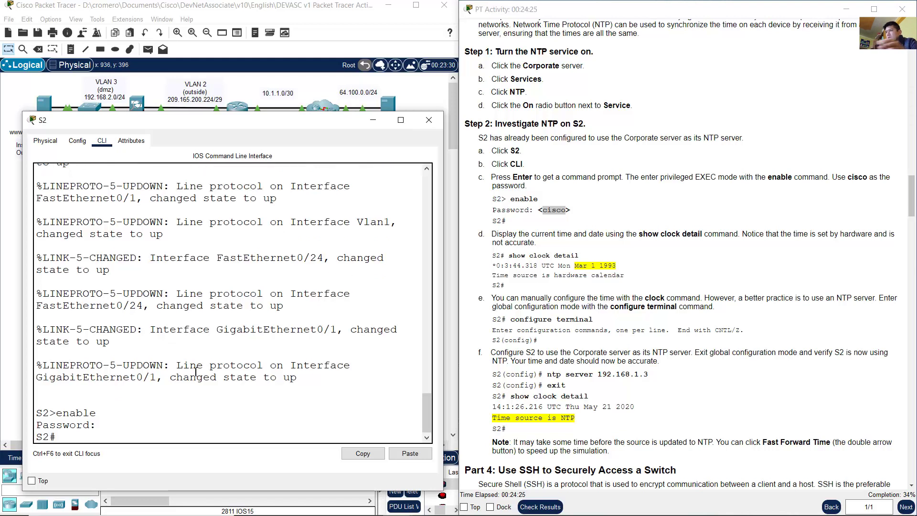
pyautogui.moveTo(59, 437); pyautogui.dragTo(30, 436)
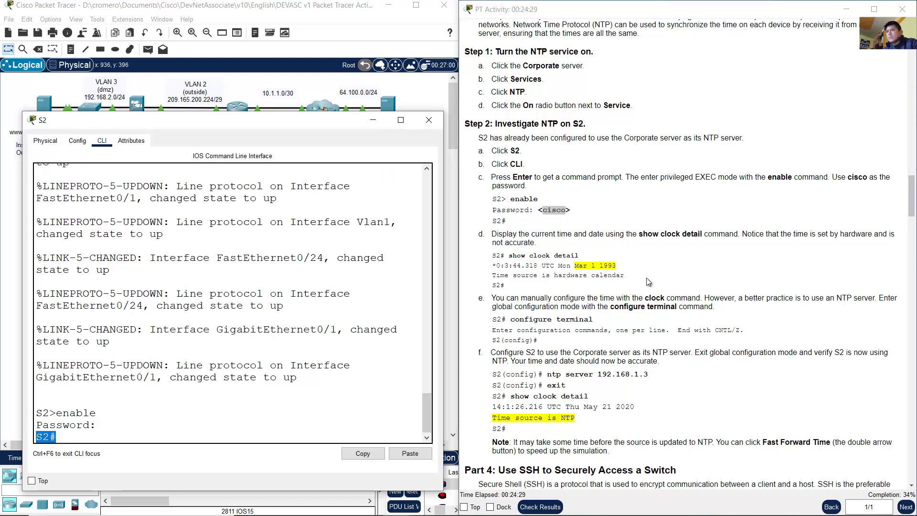
pyautogui.moveTo(497, 234); pyautogui.dragTo(708, 234)
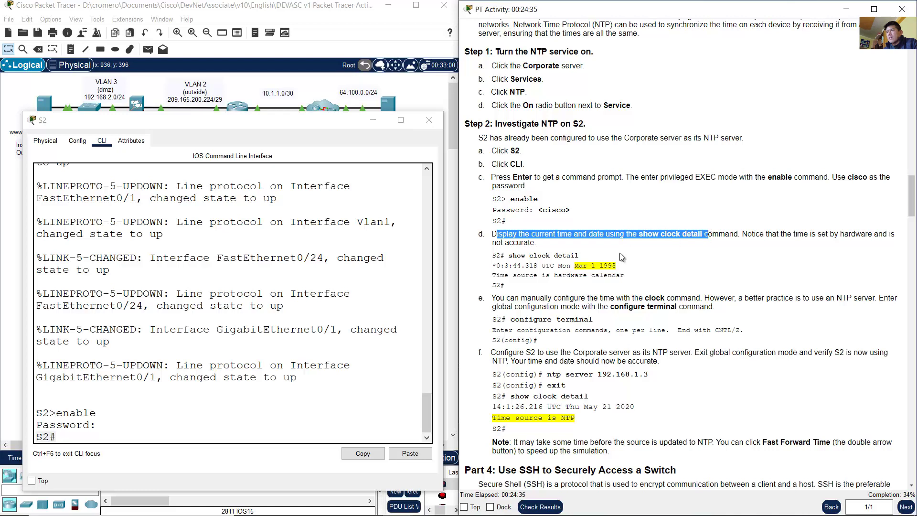
# Step: Run show clock detail on S2, showing Mon Mar 1 1993 from the hardware calendar
pyautogui.click(254, 352)
pyautogui.write('show clo')
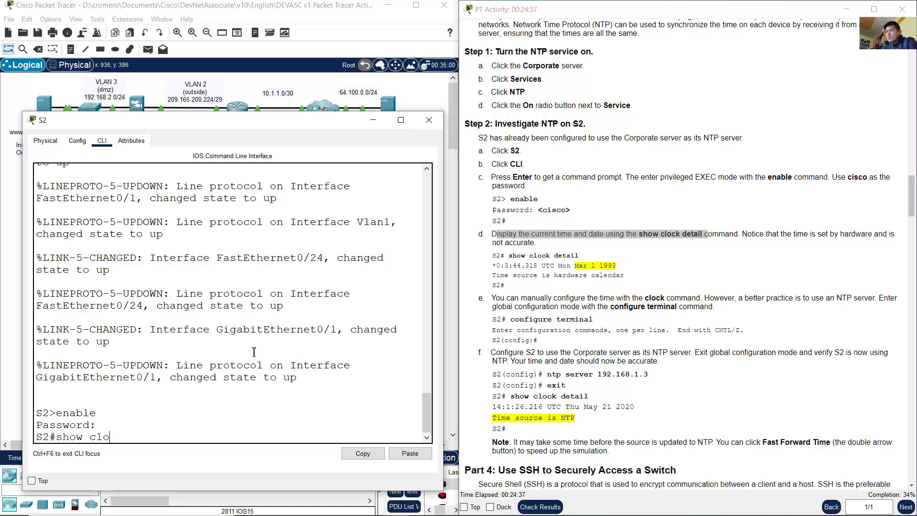
pyautogui.write('ck detail')
pyautogui.press('Return')
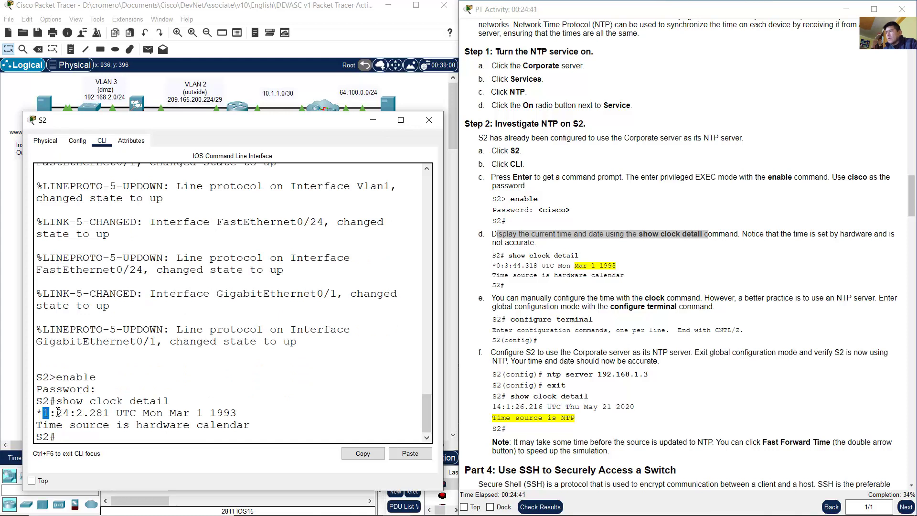
pyautogui.moveTo(57, 411); pyautogui.dragTo(170, 413)
pyautogui.click(164, 413)
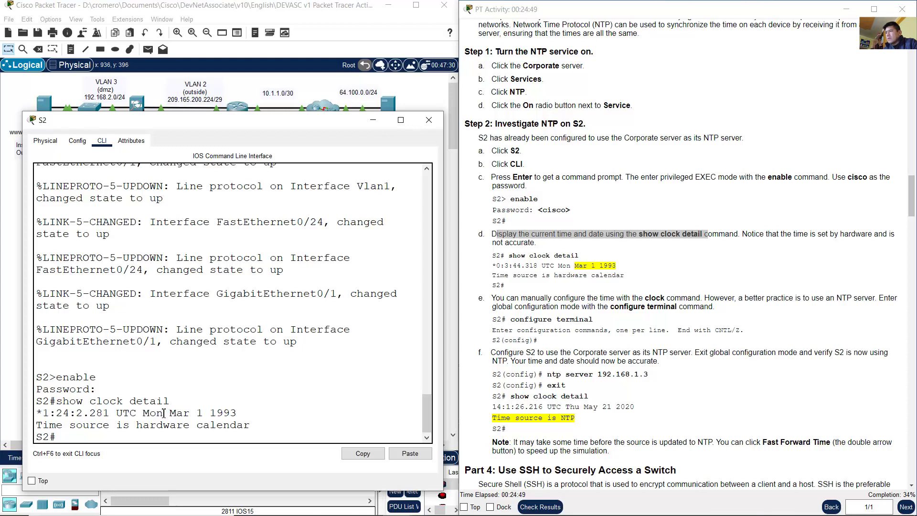
pyautogui.click(237, 414)
pyautogui.moveTo(156, 414); pyautogui.dragTo(237, 415)
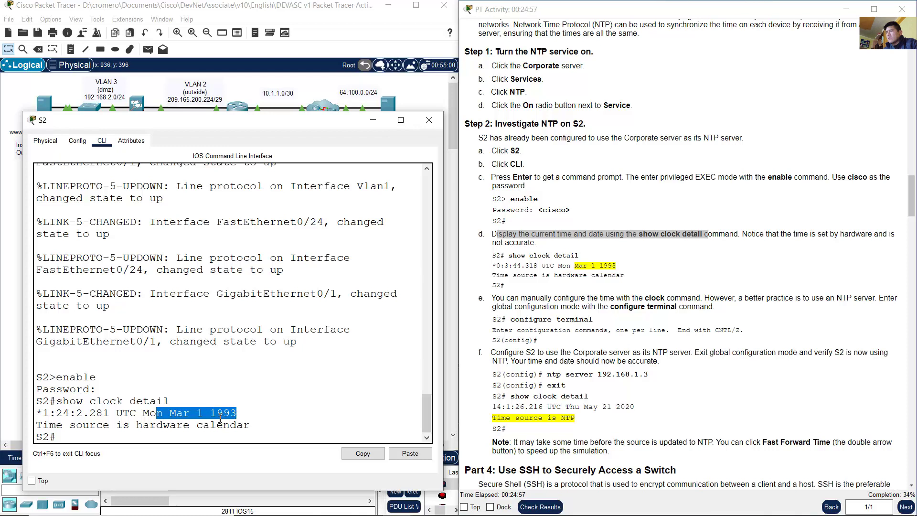
pyautogui.moveTo(50, 425); pyautogui.dragTo(239, 413)
pyautogui.click(217, 414)
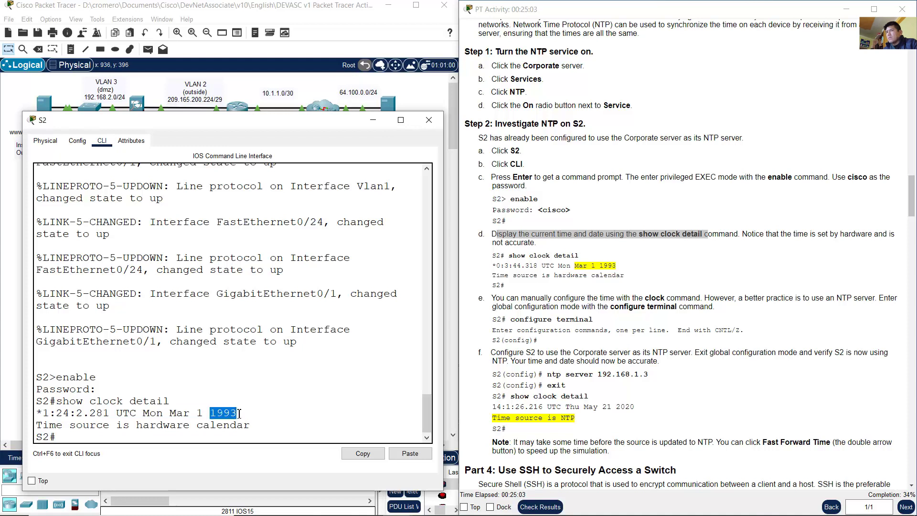
# Step: Enter the misspelled 'confgure terminal' on S2, see it rejected, and recall it
pyautogui.click(761, 262)
pyautogui.moveTo(747, 233); pyautogui.dragTo(729, 242)
pyautogui.click(729, 248)
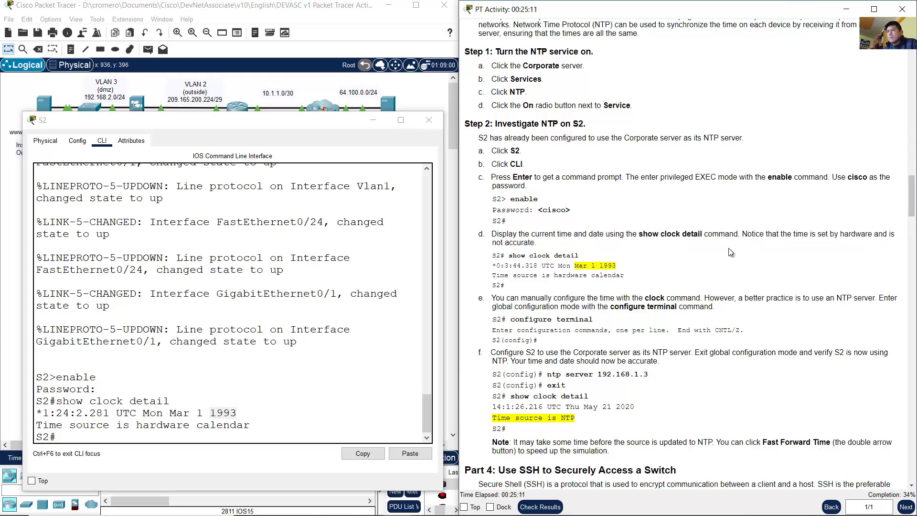
pyautogui.scroll(-4, 728, 248)
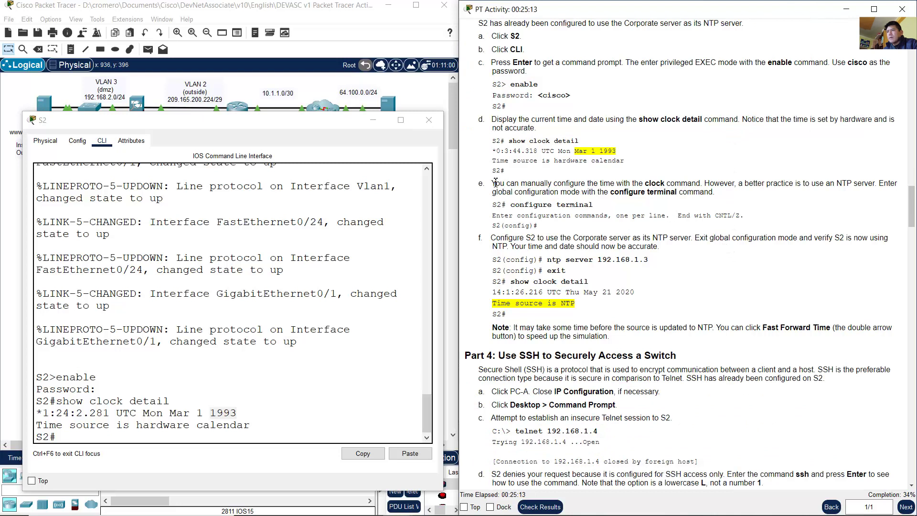
pyautogui.moveTo(492, 183); pyautogui.dragTo(692, 204)
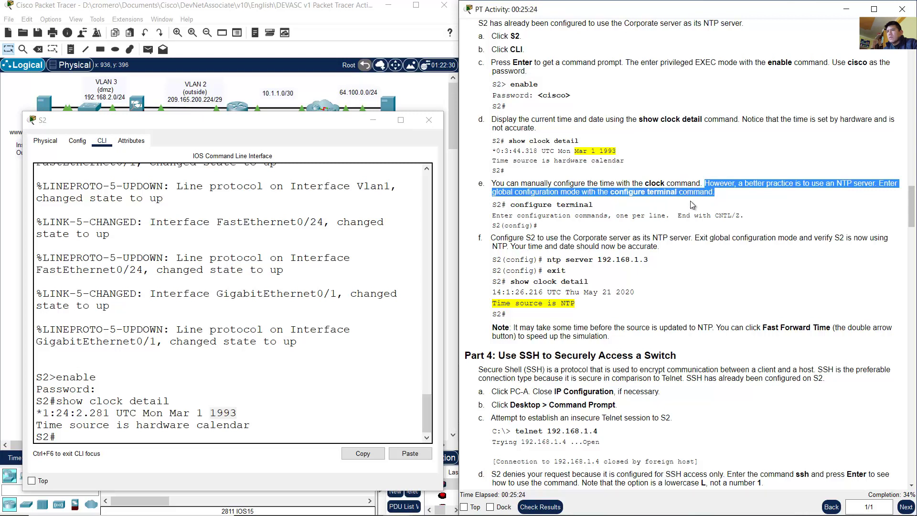
pyautogui.click(245, 340)
pyautogui.write('confgure')
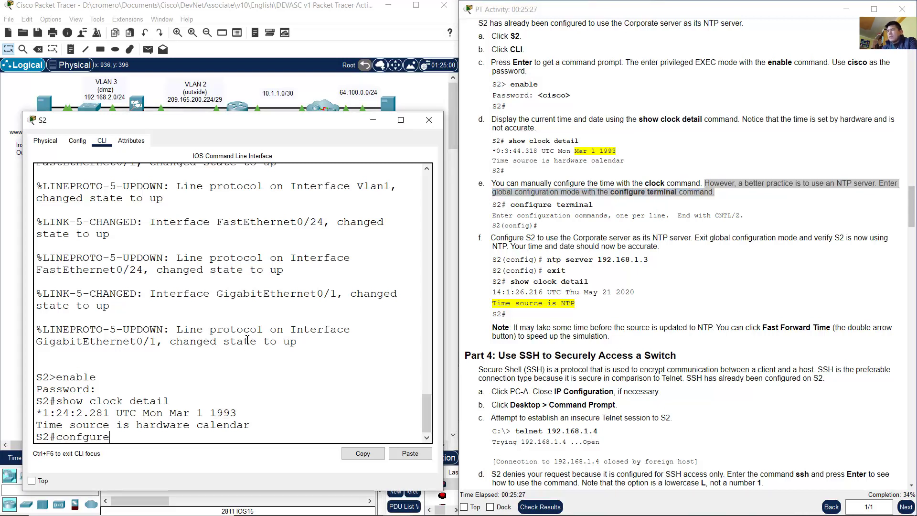
pyautogui.write(' terminal')
pyautogui.press('Return')
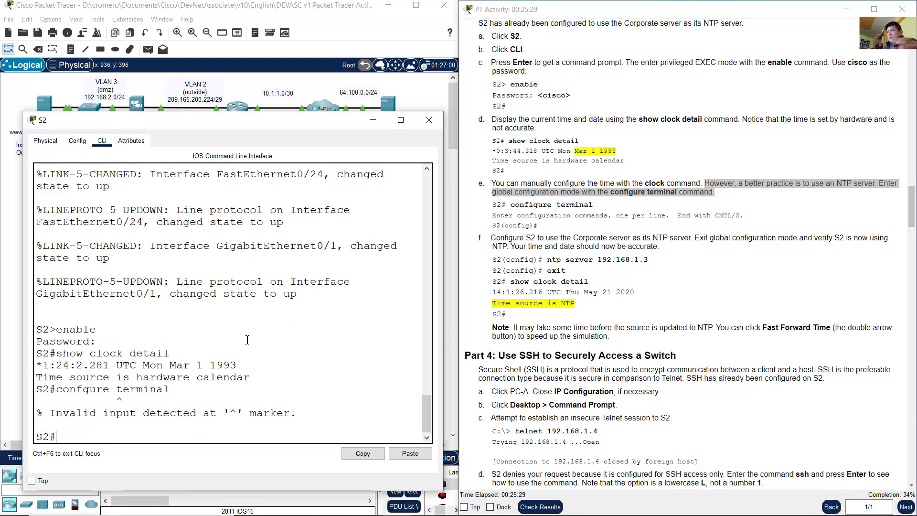
pyautogui.press('Up')
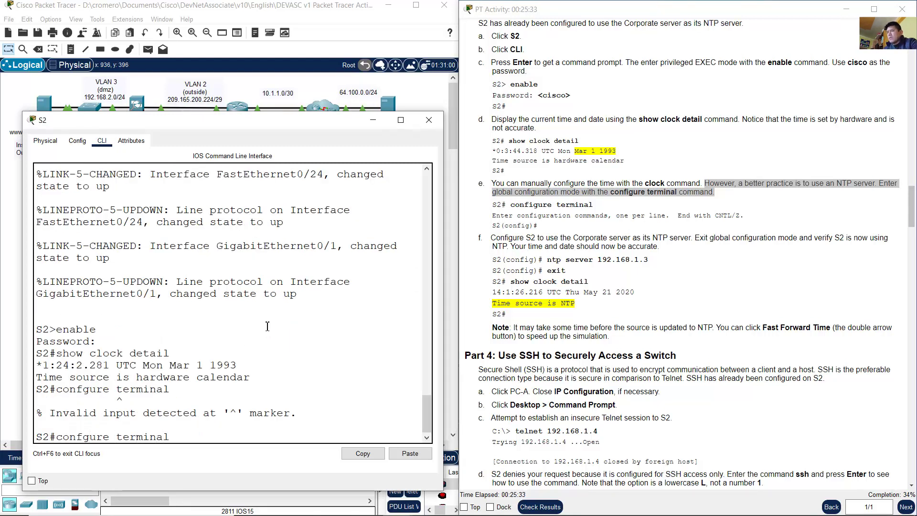
# Step: Correct the typo to 'configure terminal' to reach the S2(config)# prompt
pyautogui.press('Left')
pyautogui.press('Left')
pyautogui.press('Left')
pyautogui.press('Left')
pyautogui.press('Left')
pyautogui.press('Left')
pyautogui.press('Left')
pyautogui.press('Left')
pyautogui.press('Left')
pyautogui.press('Left')
pyautogui.press('Left')
pyautogui.press('Left')
pyautogui.press('Left')
pyautogui.write('i')
pyautogui.press('Return')
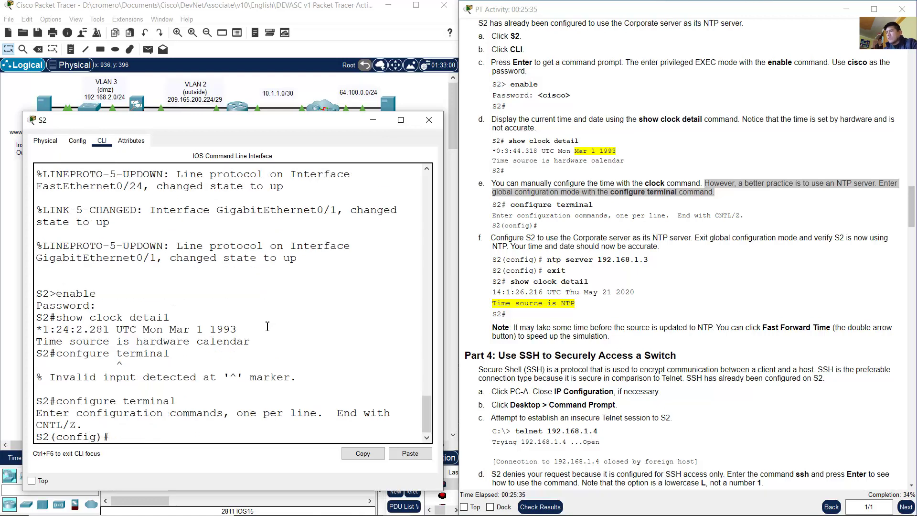
pyautogui.moveTo(54, 439); pyautogui.dragTo(103, 437)
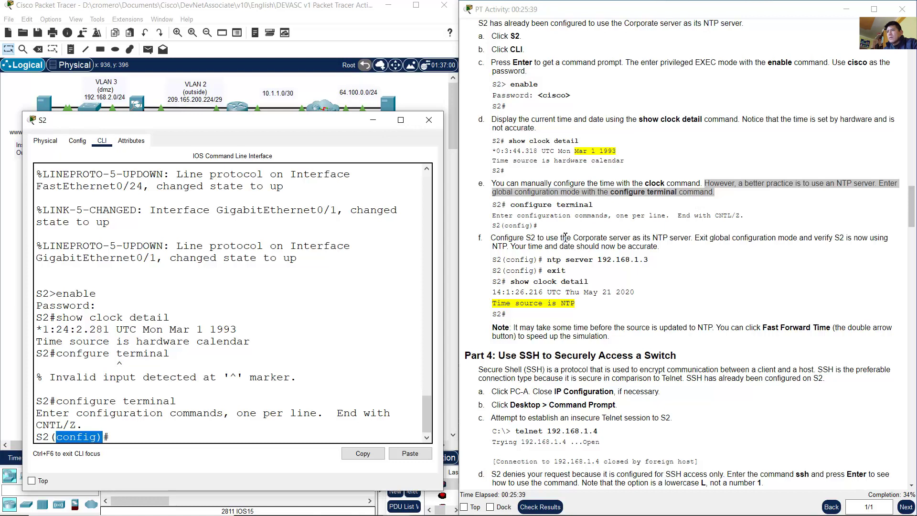
# Step: Read step f's 'ntp server 192.168.1.3' instruction and return to the topology
pyautogui.click(563, 230)
pyautogui.scroll(-1, 564, 231)
pyautogui.scroll(-1, 563, 231)
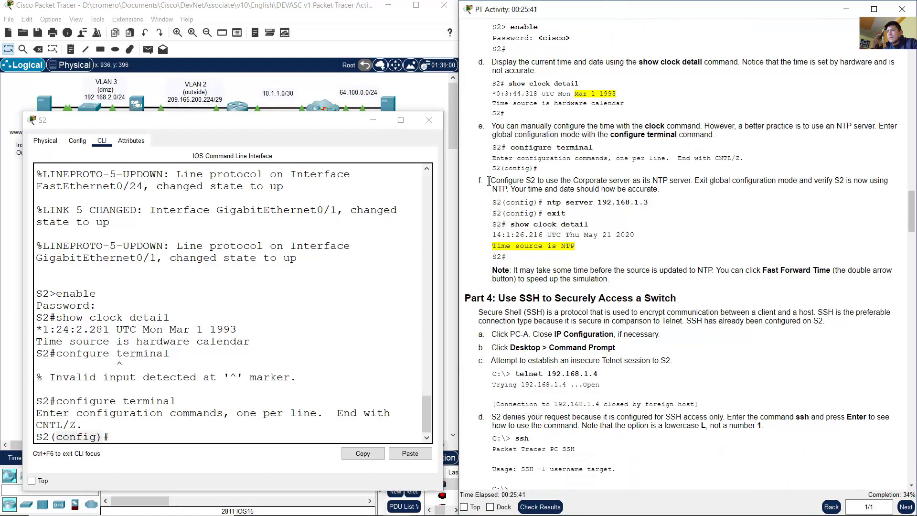
pyautogui.moveTo(496, 181); pyautogui.dragTo(850, 182)
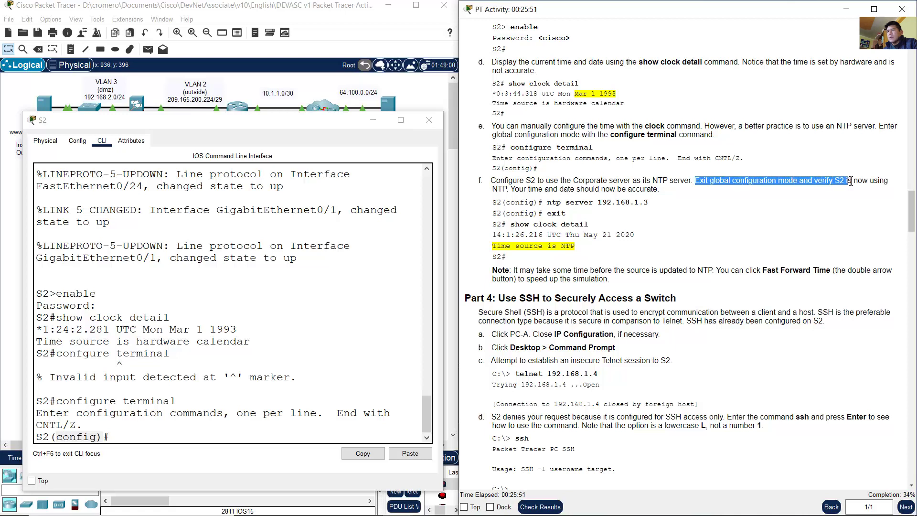
pyautogui.click(711, 192)
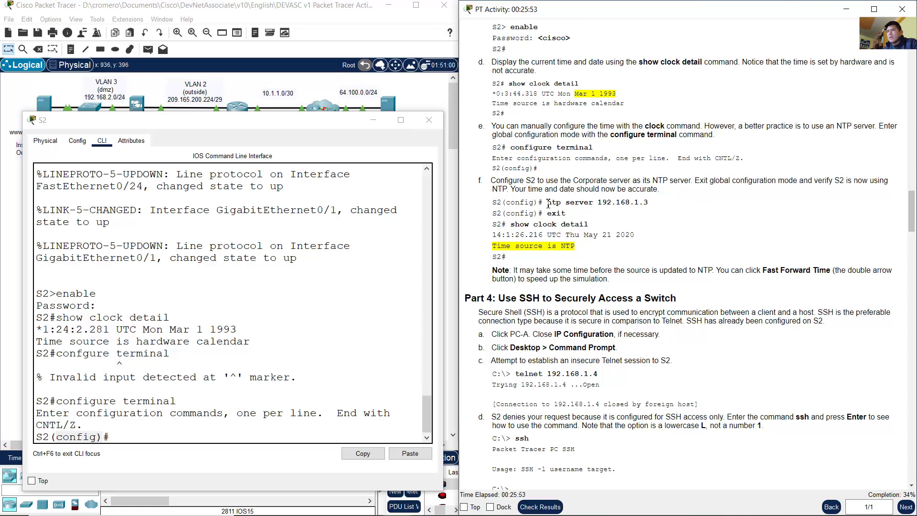
pyautogui.moveTo(548, 204); pyautogui.dragTo(666, 205)
pyautogui.click(609, 206)
pyautogui.doubleClick(600, 206)
pyautogui.click(262, 6)
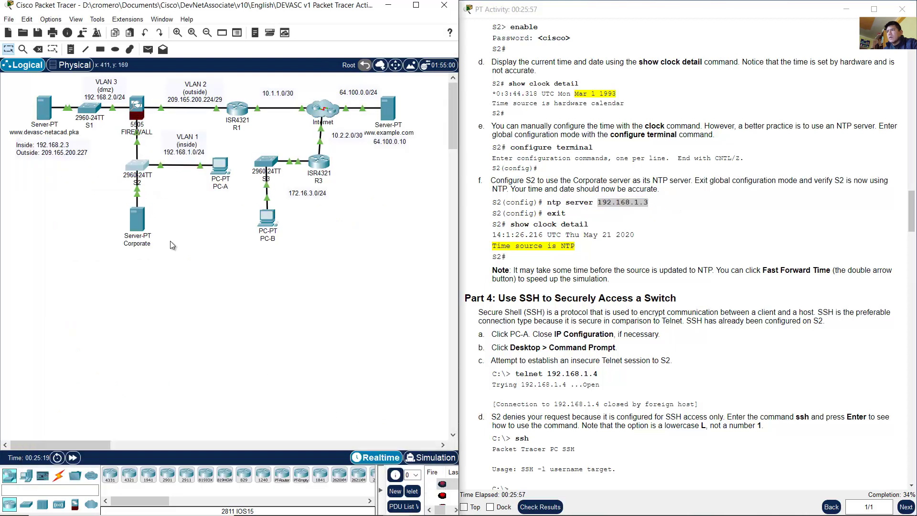
# Step: Enter 'ntp server 192.168.1.3' on S2 in global configuration mode
pyautogui.moveTo(173, 273); pyautogui.dragTo(111, 216)
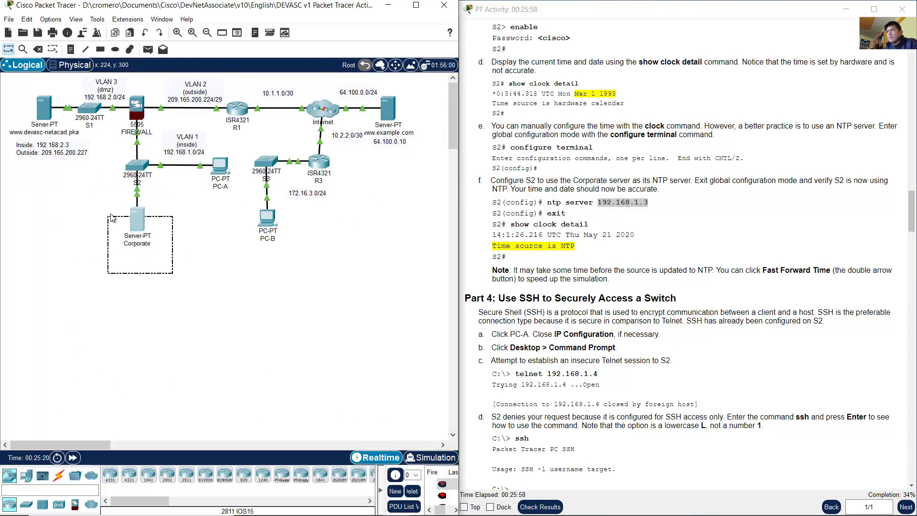
pyautogui.click(141, 173)
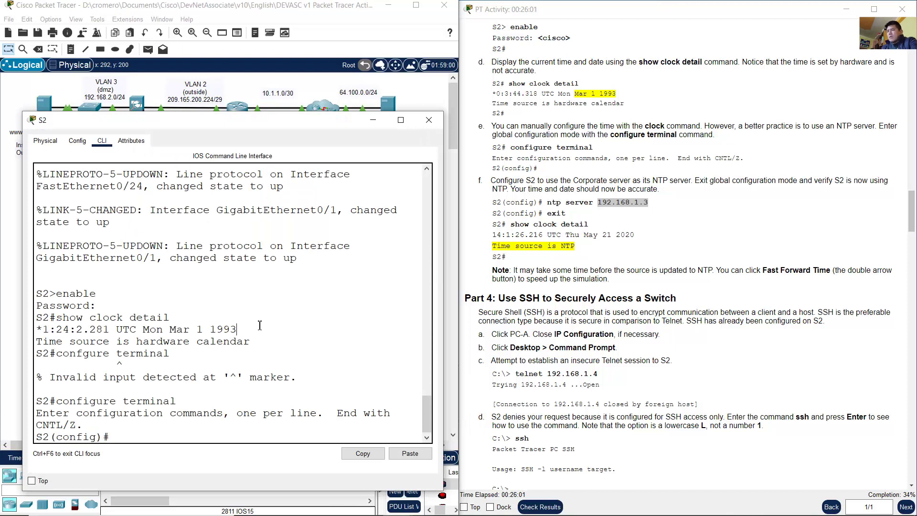
pyautogui.write('ntp server ')
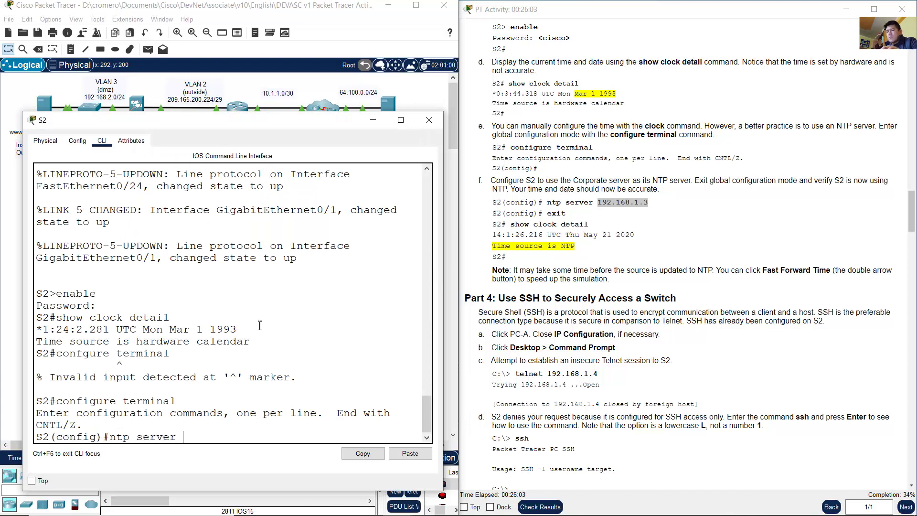
pyautogui.write('192.168.1.')
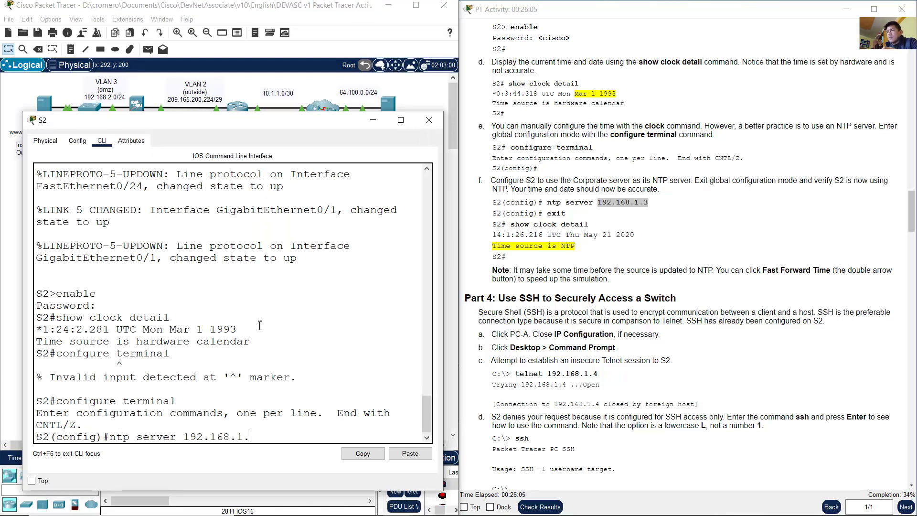
pyautogui.write('3')
pyautogui.press('Return')
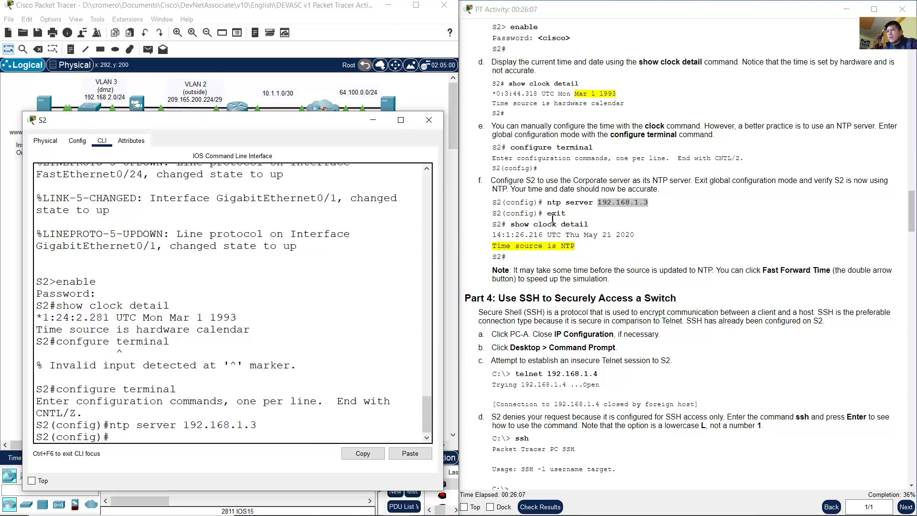
pyautogui.moveTo(695, 181); pyautogui.dragTo(663, 198)
pyautogui.click(517, 191)
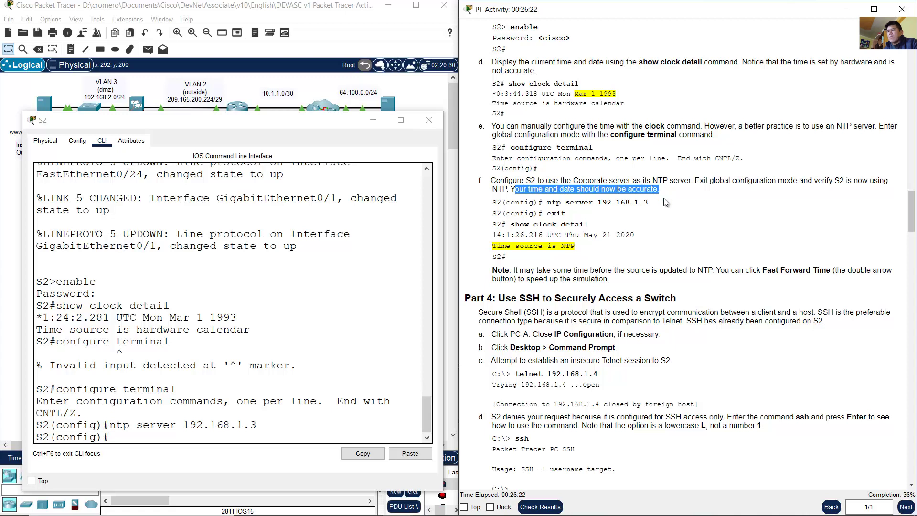
pyautogui.click(663, 224)
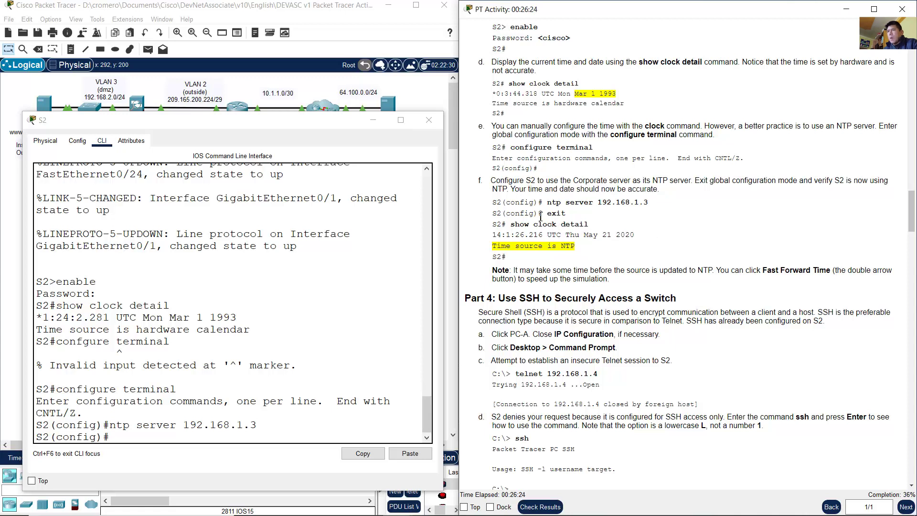
pyautogui.click(290, 355)
pyautogui.write('exit')
pyautogui.press('Return')
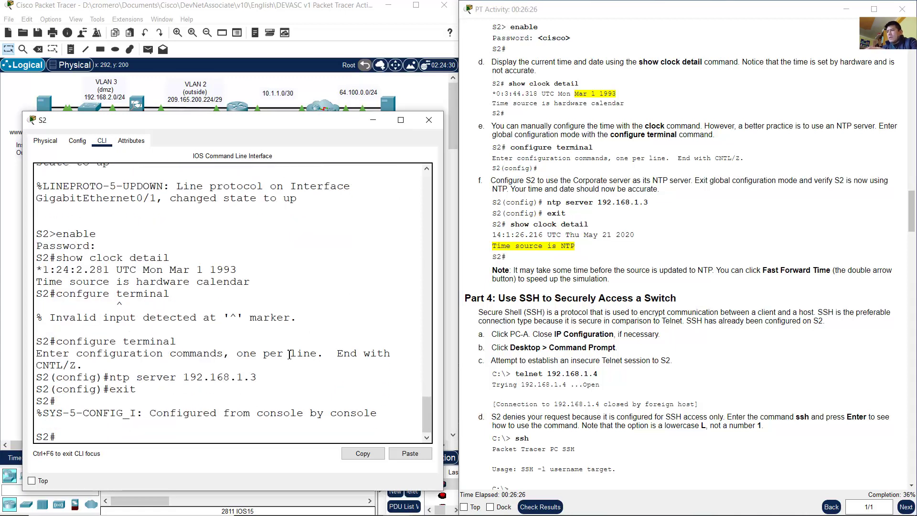
pyautogui.moveTo(62, 390); pyautogui.dragTo(143, 389)
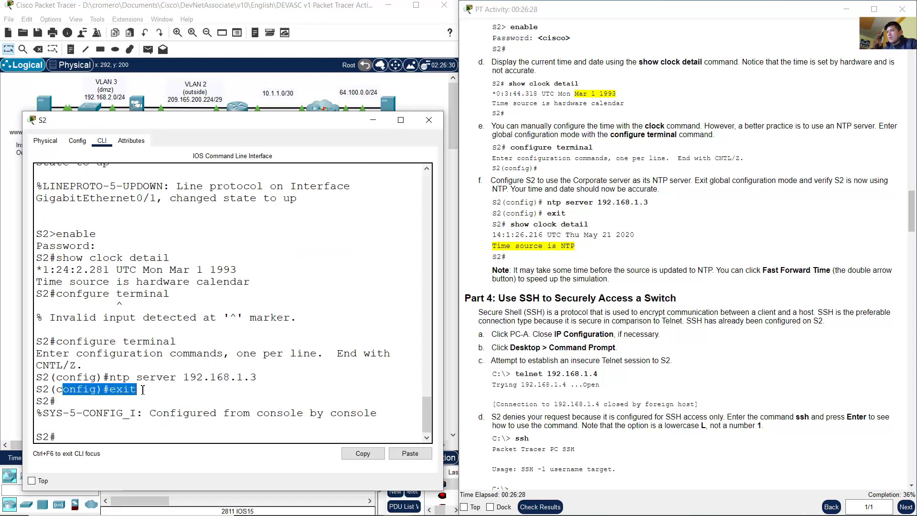
pyautogui.click(142, 389)
pyautogui.moveTo(56, 401); pyautogui.dragTo(24, 401)
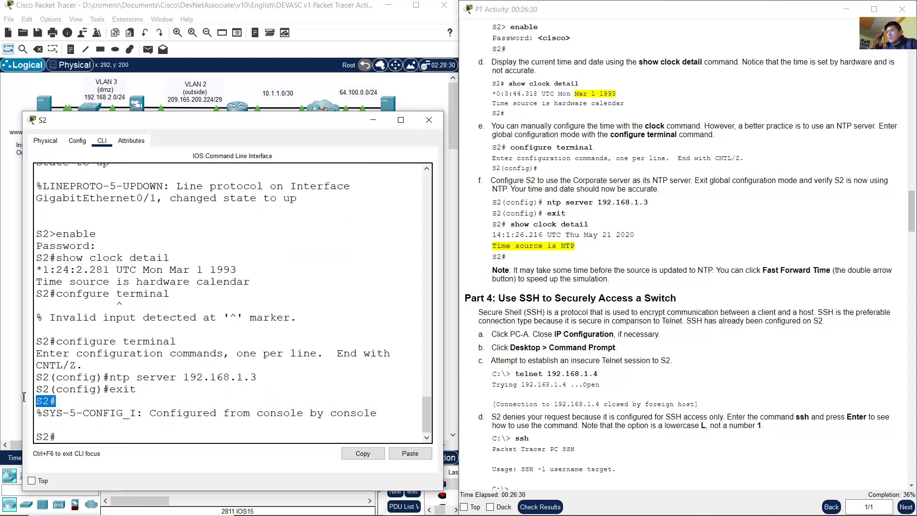
pyautogui.click(82, 402)
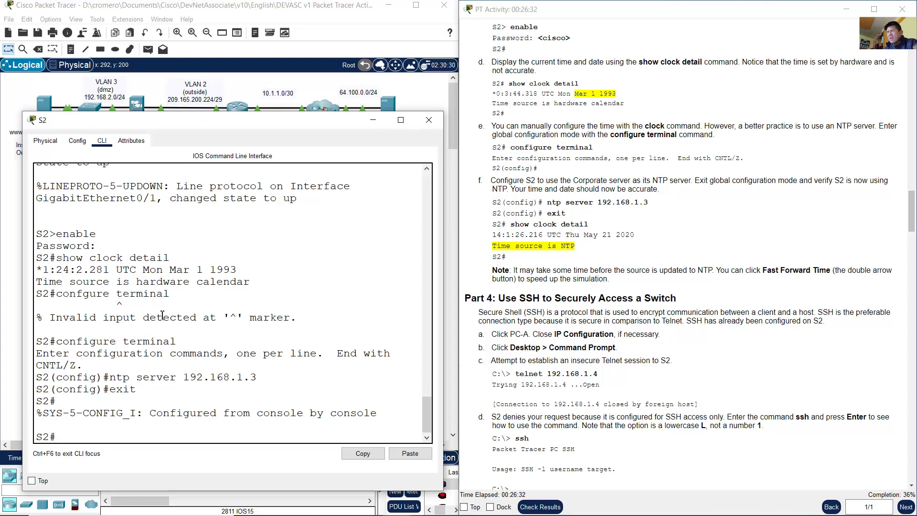
pyautogui.press('Up')
pyautogui.press('Up')
pyautogui.press('Up')
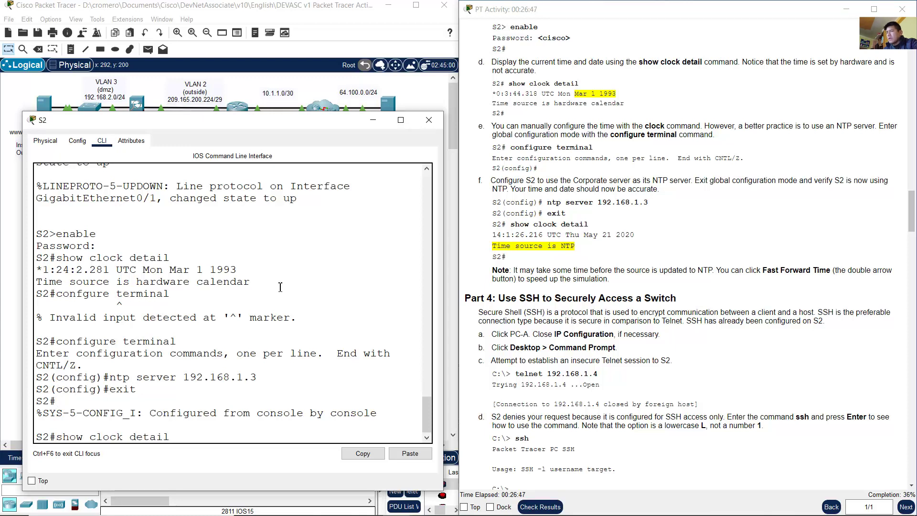
pyautogui.press('Return')
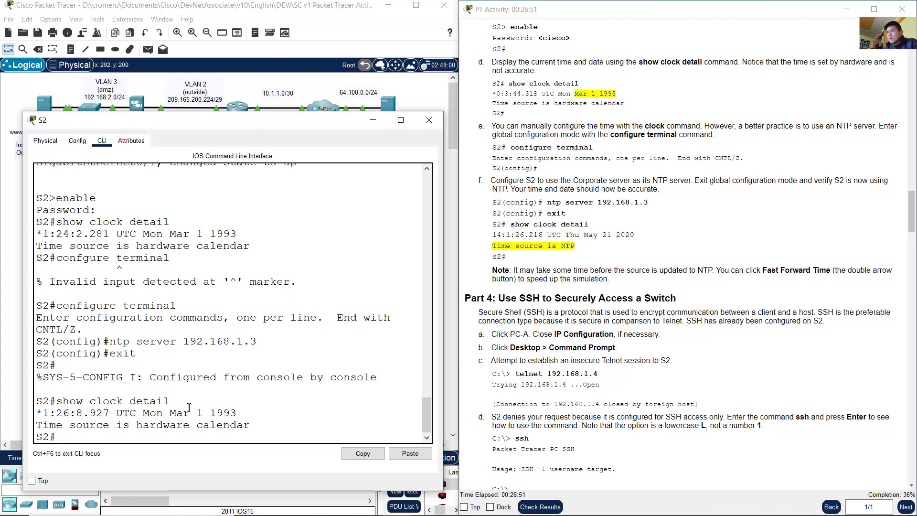
pyautogui.moveTo(211, 414); pyautogui.dragTo(244, 412)
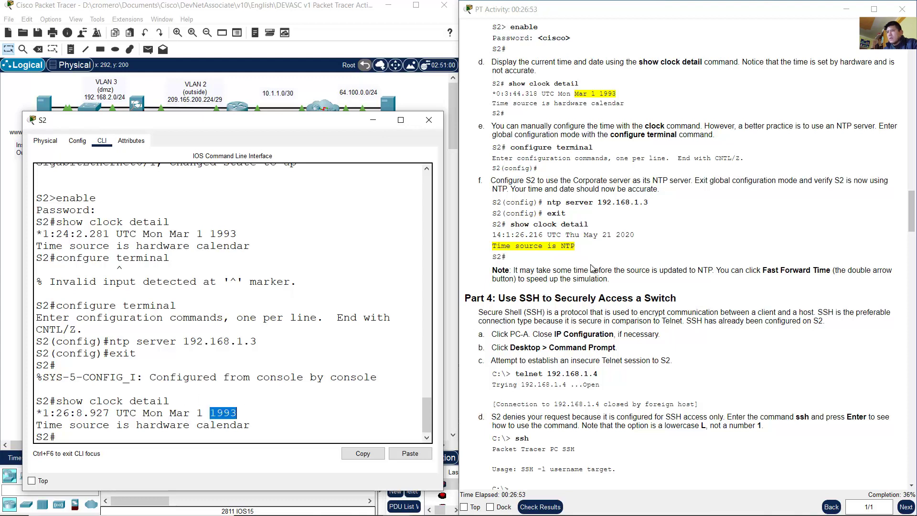
pyautogui.click(593, 270)
pyautogui.moveTo(513, 271); pyautogui.dragTo(714, 271)
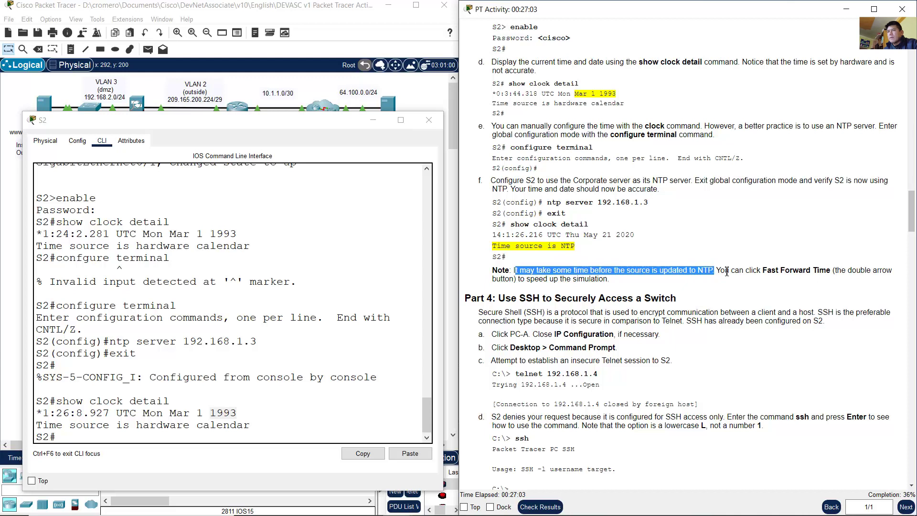
pyautogui.click(643, 261)
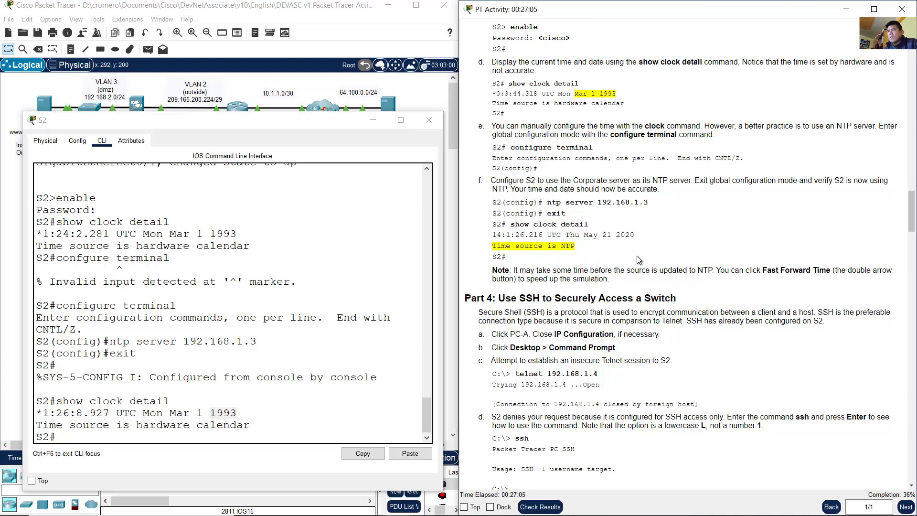
pyautogui.click(339, 359)
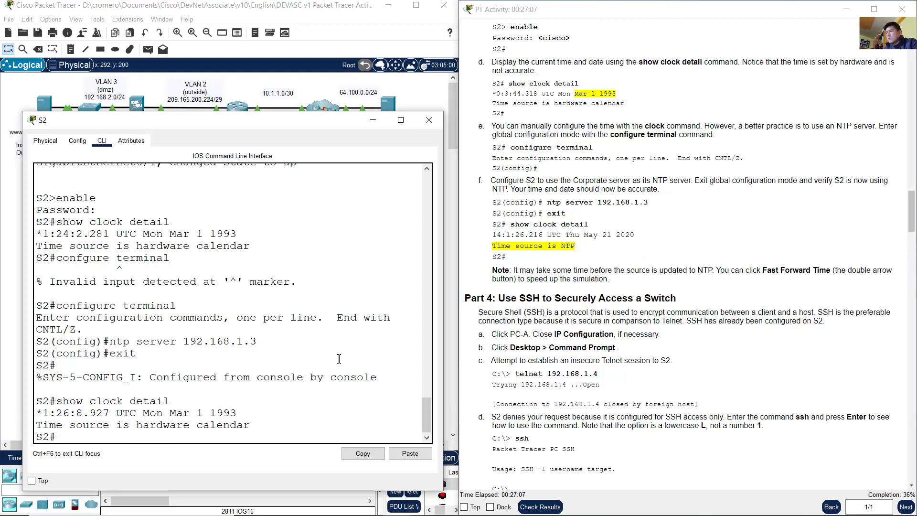
# Step: Rerun show clock detail on S2 repeatedly until the clock jumps to Wed May 6 2020
pyautogui.press('Up')
pyautogui.press('Return')
pyautogui.press('Up')
pyautogui.press('Return')
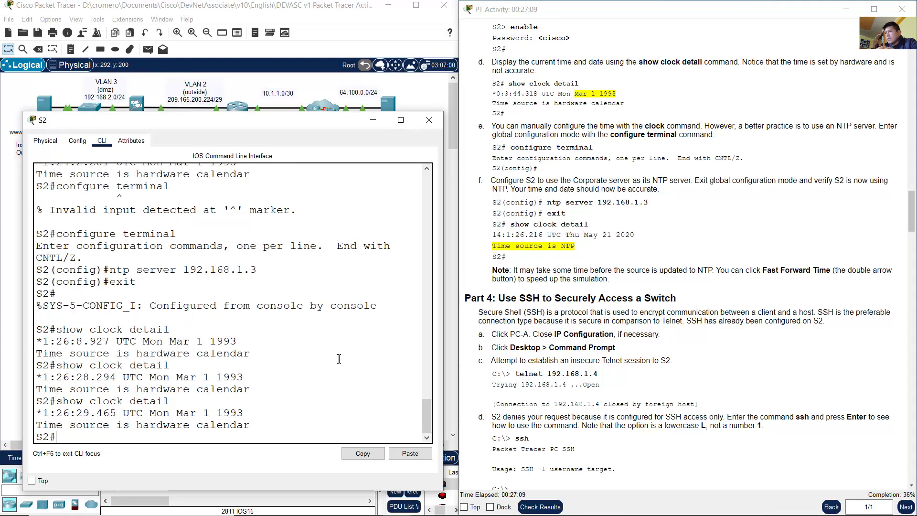
pyautogui.click(339, 358)
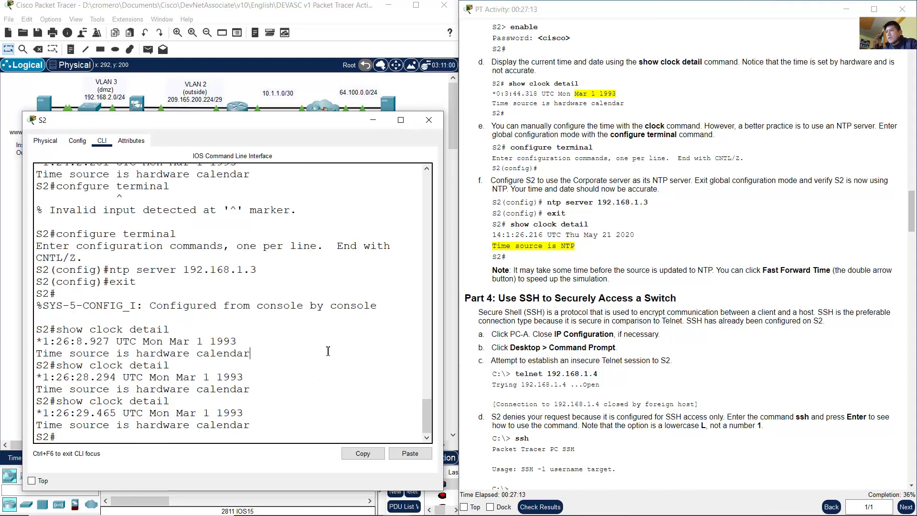
pyautogui.press('Up')
pyautogui.press('Return')
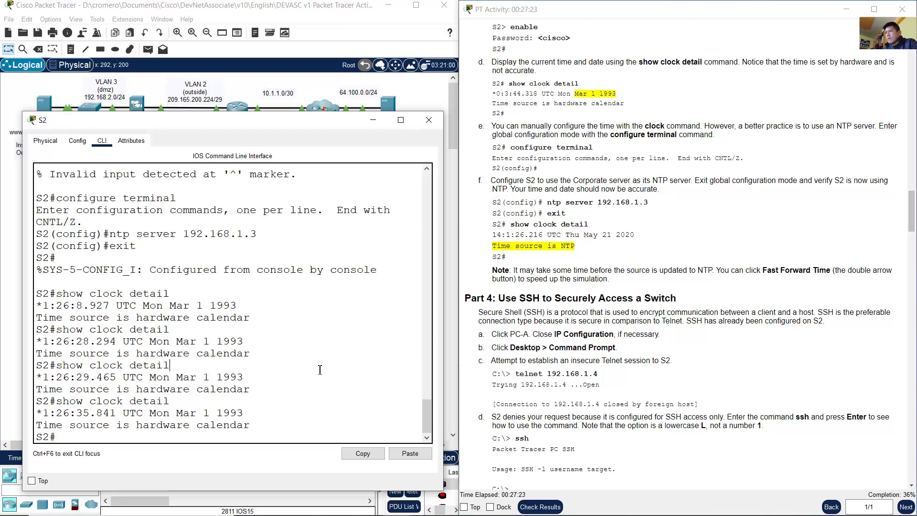
pyautogui.press('Up')
pyautogui.press('Return')
pyautogui.press('Up')
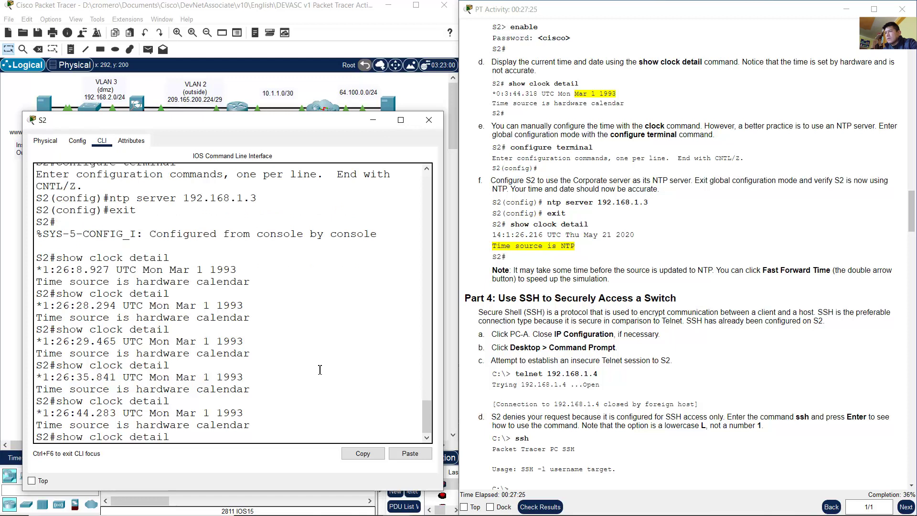
pyautogui.press('Return')
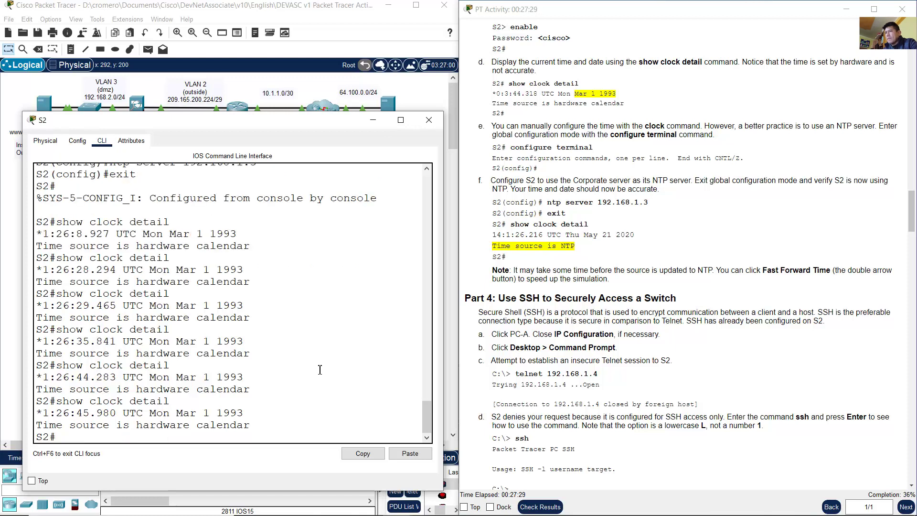
pyautogui.press('Up')
pyautogui.press('Return')
pyautogui.press('Up')
pyautogui.press('Return')
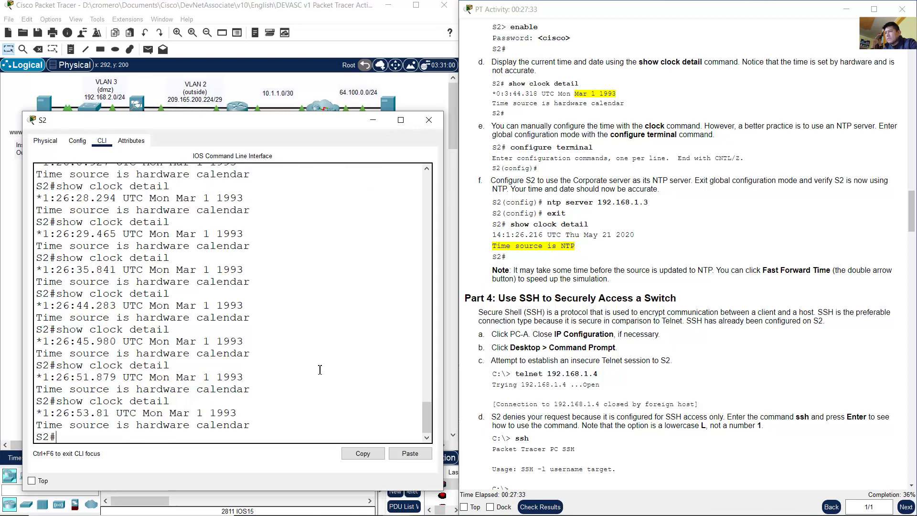
pyautogui.press('Up')
pyautogui.press('Return')
pyautogui.press('Up')
pyautogui.press('Return')
pyautogui.press('Up')
pyautogui.press('Return')
pyautogui.press('Up')
pyautogui.press('Return')
pyautogui.press('Up')
pyautogui.press('Return')
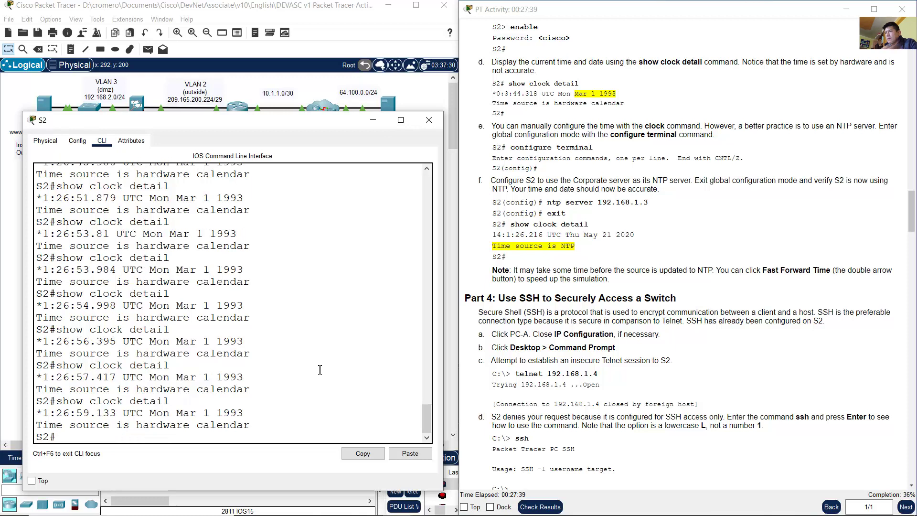
pyautogui.press('Up')
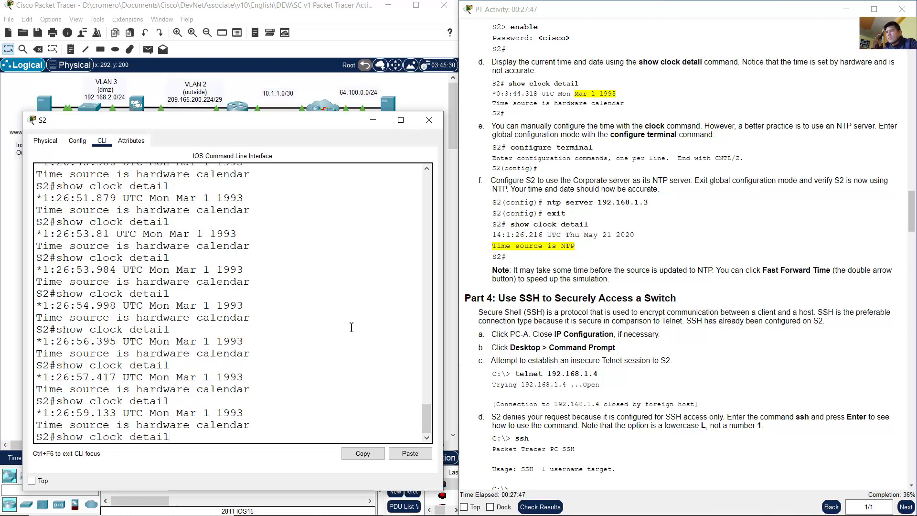
pyautogui.press('Return')
pyautogui.press('Up')
pyautogui.press('Return')
pyautogui.press('Up')
pyautogui.press('Return')
pyautogui.press('Up')
pyautogui.press('Return')
pyautogui.press('Up')
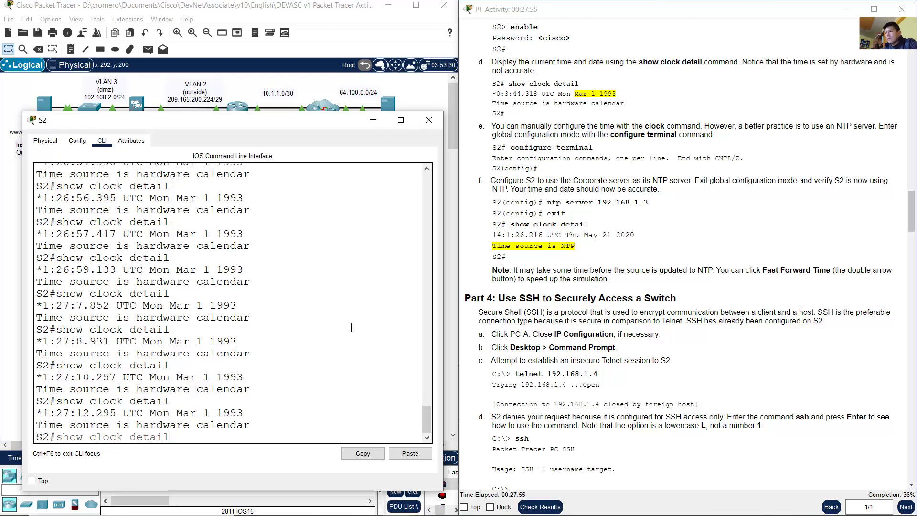
pyautogui.press('Return')
pyautogui.press('Up')
pyautogui.press('Return')
pyautogui.press('Up')
pyautogui.press('Return')
pyautogui.press('Up')
pyautogui.press('Return')
pyautogui.press('Up')
pyautogui.press('Return')
pyautogui.press('Up')
pyautogui.press('Return')
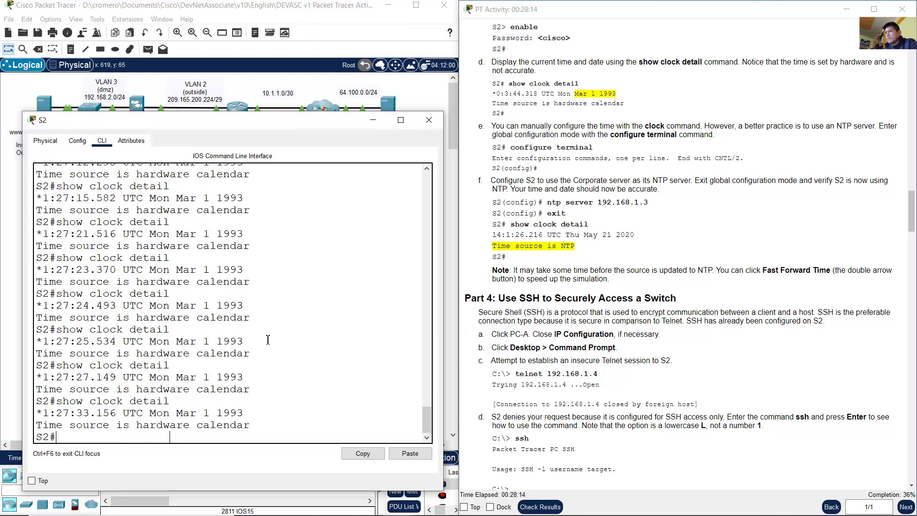
pyautogui.press('Up')
pyautogui.press('Return')
pyautogui.press('Up')
pyautogui.press('Return')
pyautogui.press('Up')
pyautogui.press('Return')
pyautogui.press('Up')
pyautogui.press('Return')
pyautogui.press('Up')
pyautogui.press('Return')
pyautogui.press('Up')
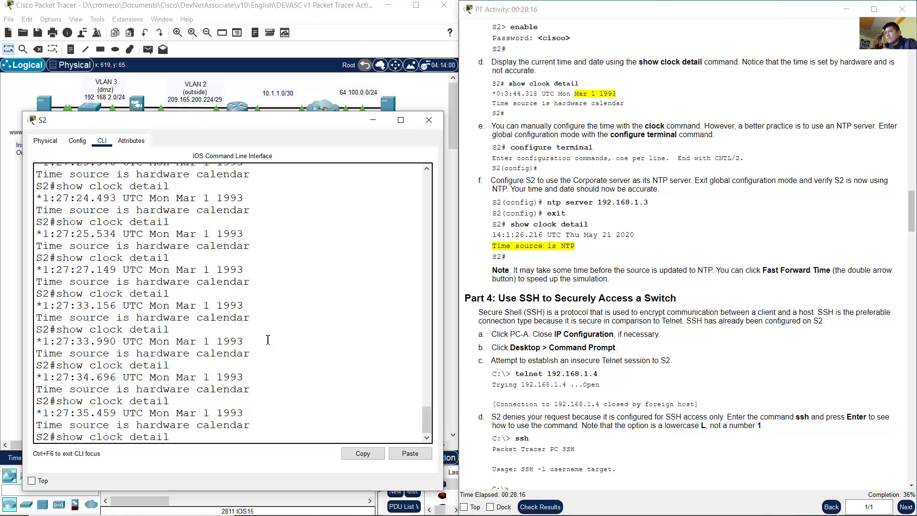
pyautogui.press('Return')
pyautogui.press('Up')
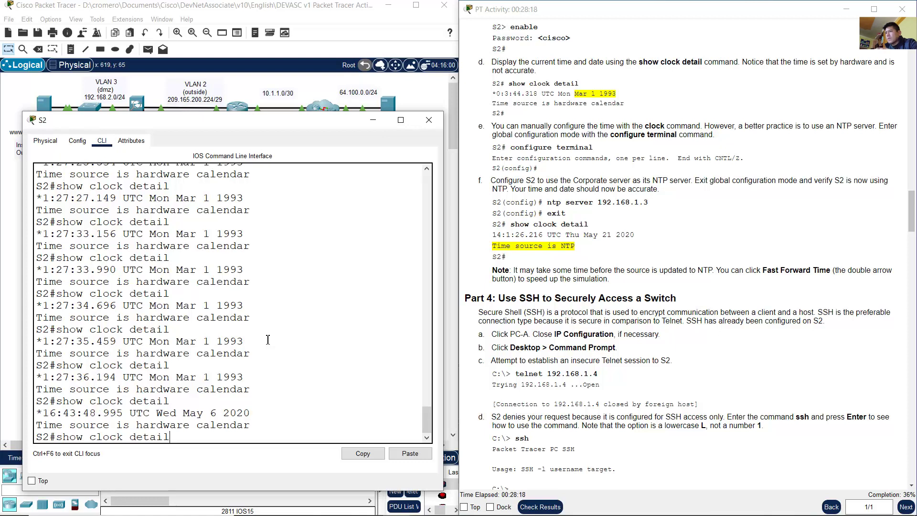
pyautogui.press('Return')
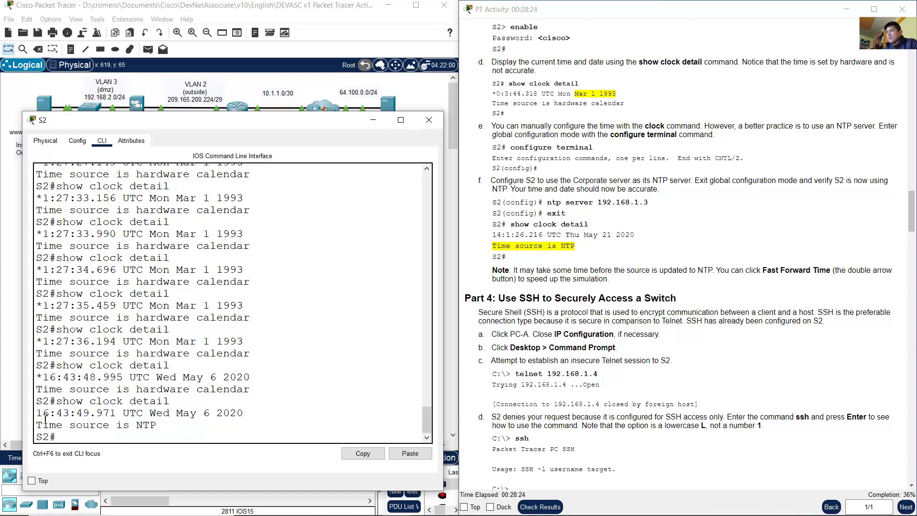
# Step: Highlight S2's new Wed May 6 2020 clock time and its 'Time source is NTP' line
pyautogui.moveTo(43, 419); pyautogui.dragTo(245, 413)
pyautogui.click(194, 413)
pyautogui.moveTo(89, 317); pyautogui.dragTo(217, 326)
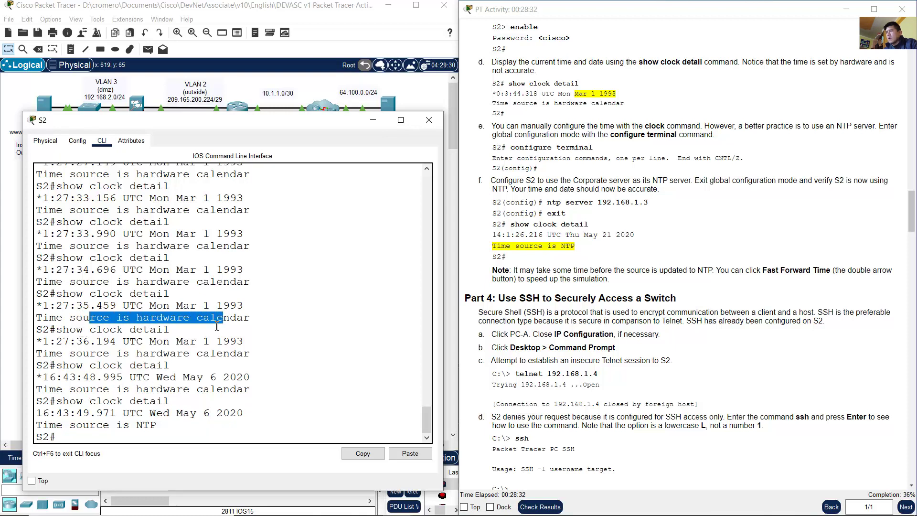
pyautogui.click(79, 424)
pyautogui.moveTo(50, 424); pyautogui.dragTo(150, 425)
pyautogui.click(162, 424)
pyautogui.click(196, 412)
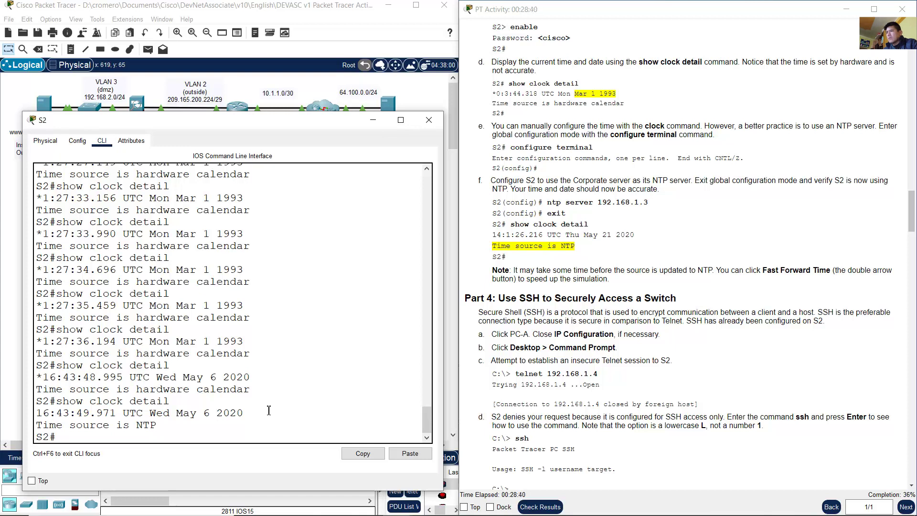
# Step: Re-mark the synced clock line, then return to the full network topology
pyautogui.moveTo(254, 415); pyautogui.dragTo(70, 412)
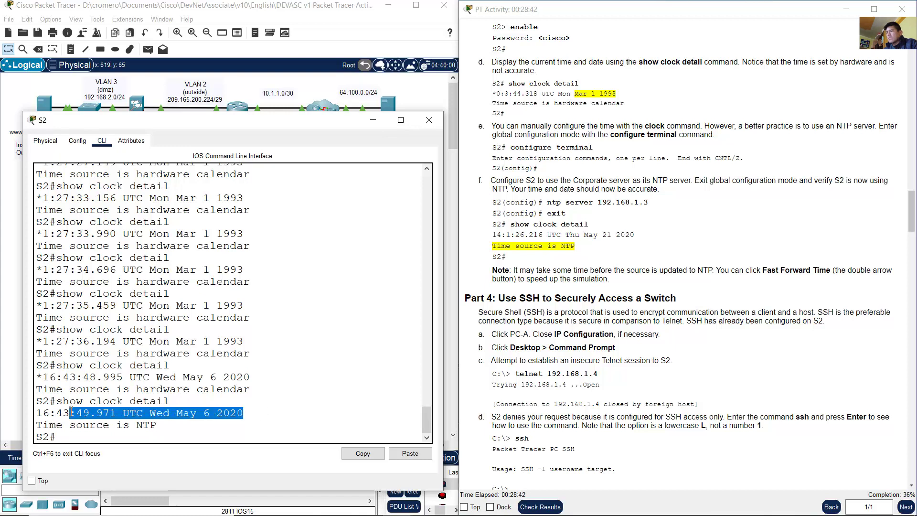
pyautogui.click(191, 406)
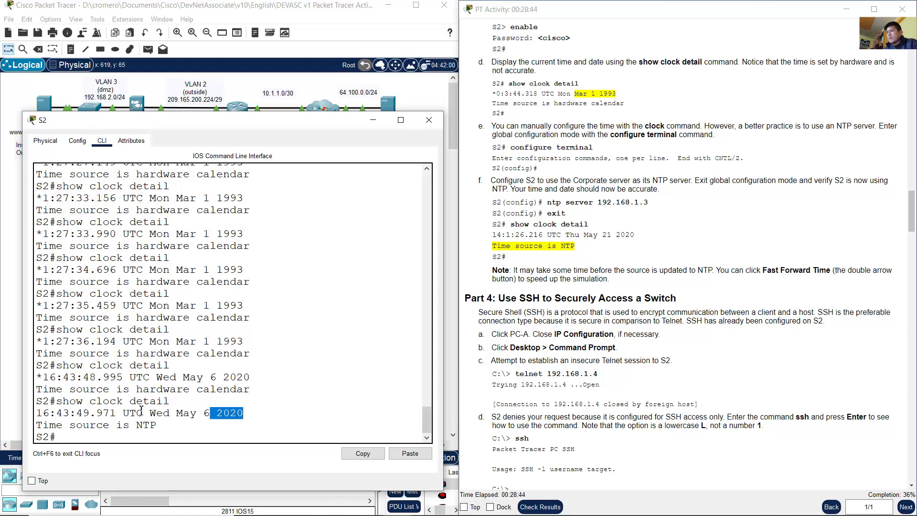
pyautogui.tripleClick(230, 413)
pyautogui.click(223, 413)
pyautogui.moveTo(221, 422); pyautogui.dragTo(48, 408)
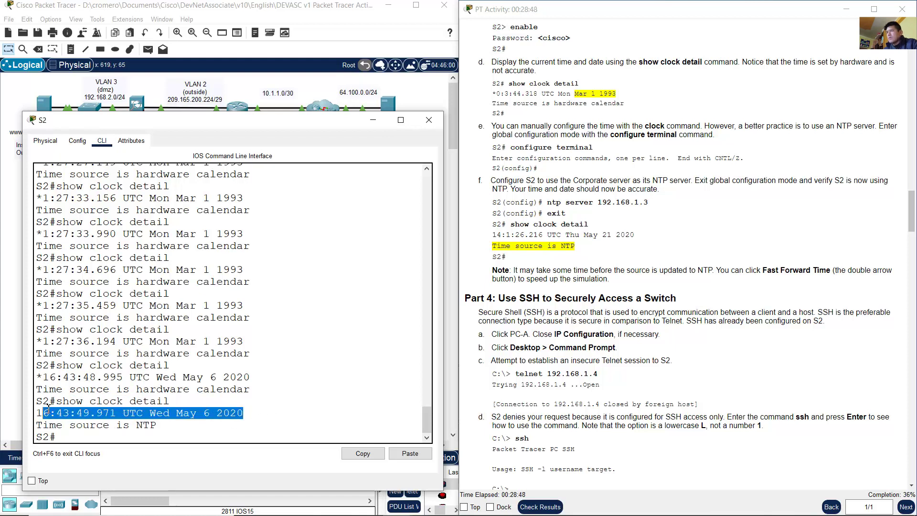
pyautogui.click(246, 15)
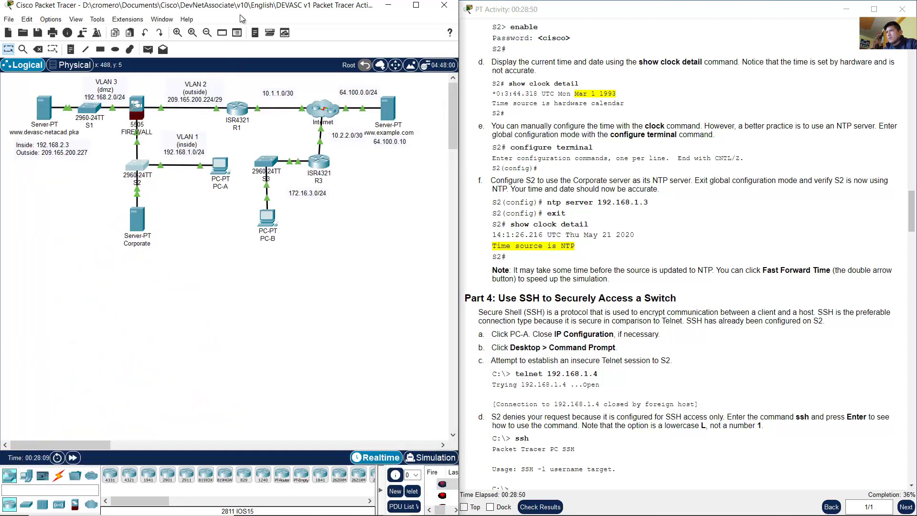
pyautogui.click(142, 225)
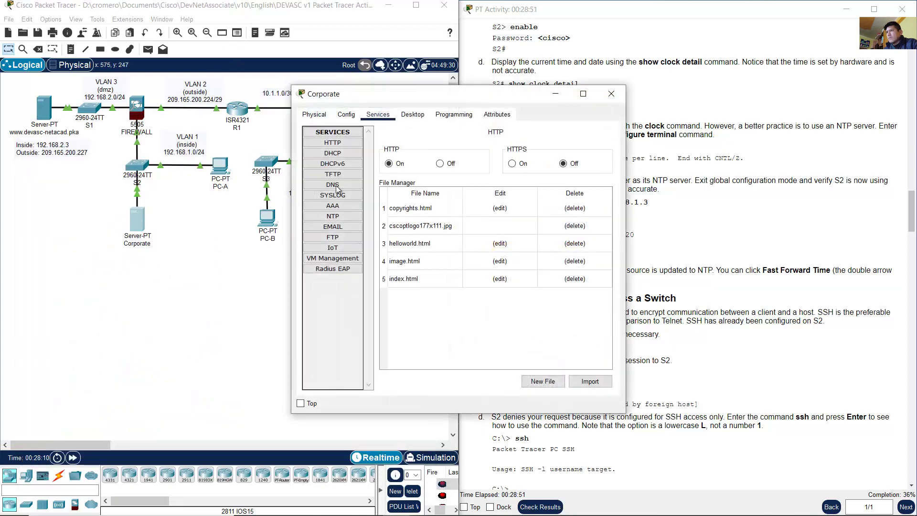
pyautogui.click(342, 215)
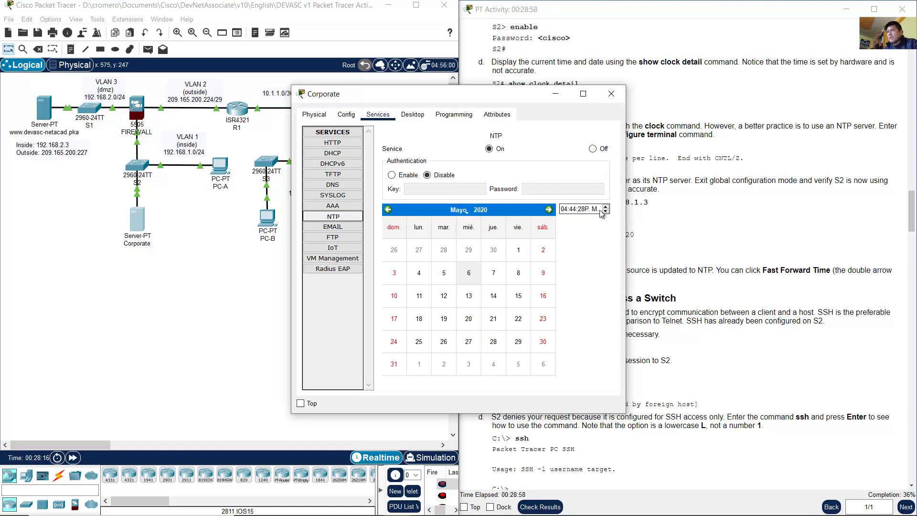
pyautogui.click(555, 94)
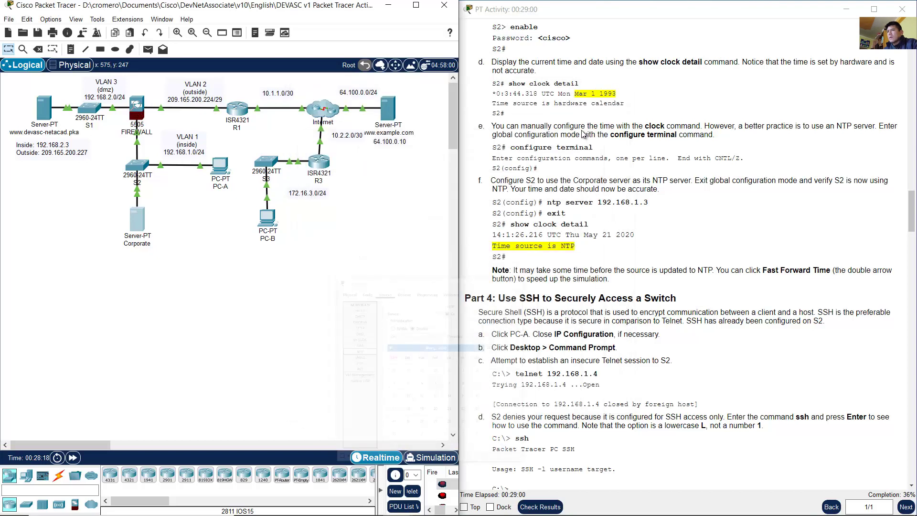
# Step: Scroll the instructions to Part 4 and mark the SSH heading and its description
pyautogui.scroll(-4, 703, 248)
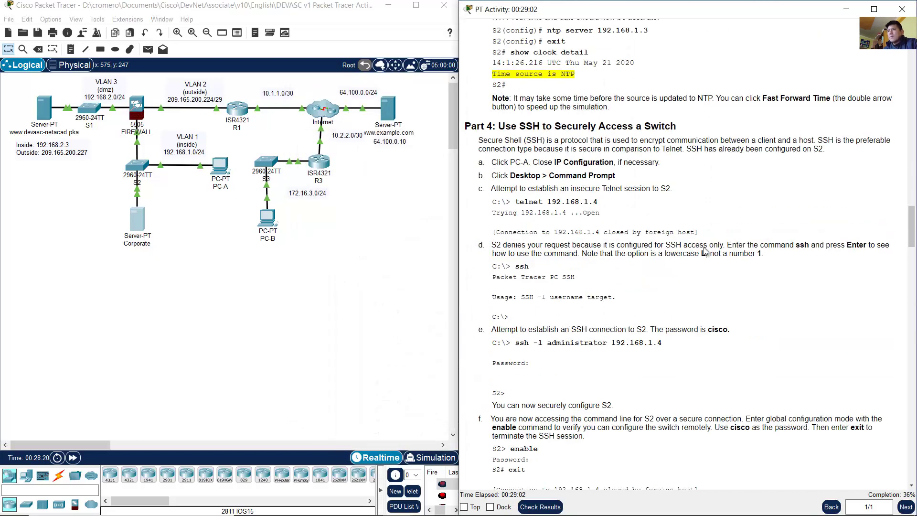
pyautogui.moveTo(506, 99); pyautogui.dragTo(649, 105)
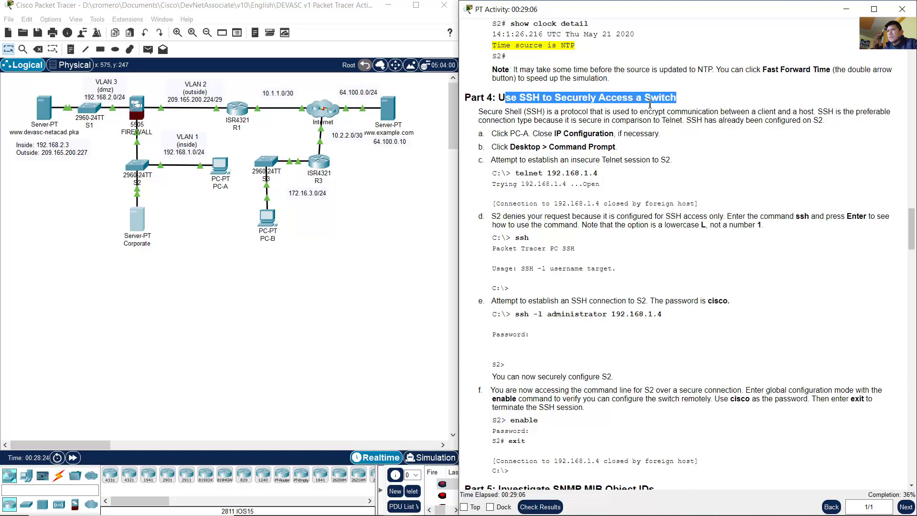
pyautogui.moveTo(479, 115); pyautogui.dragTo(823, 122)
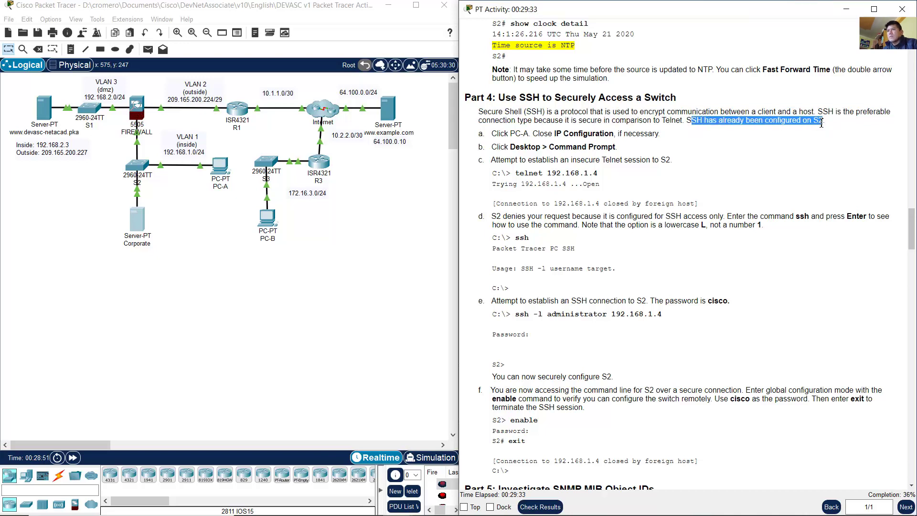
pyautogui.click(687, 161)
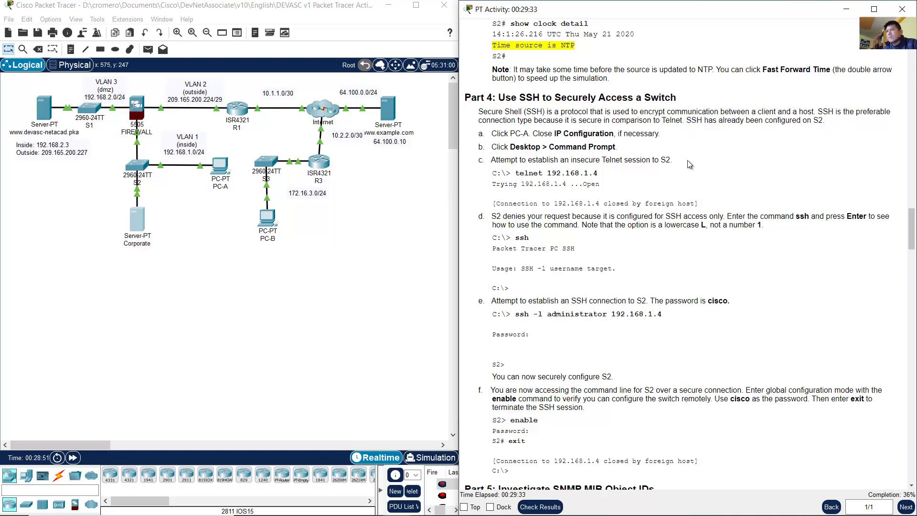
# Step: Briefly open and close S2, then open PC-A's desktop applications following the Command Prompt step
pyautogui.click(119, 166)
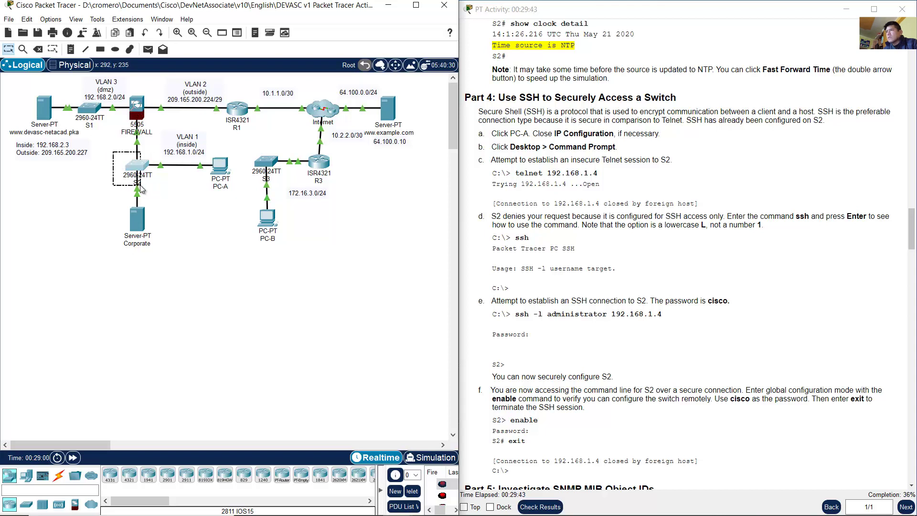
pyautogui.click(142, 166)
pyautogui.click(429, 120)
pyautogui.moveTo(509, 134); pyautogui.dragTo(620, 135)
pyautogui.moveTo(525, 146); pyautogui.dragTo(616, 147)
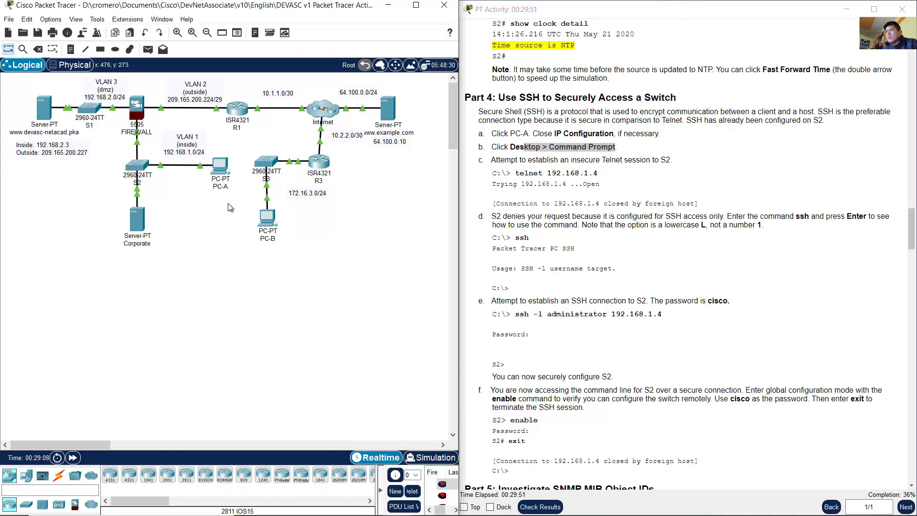
pyautogui.click(219, 168)
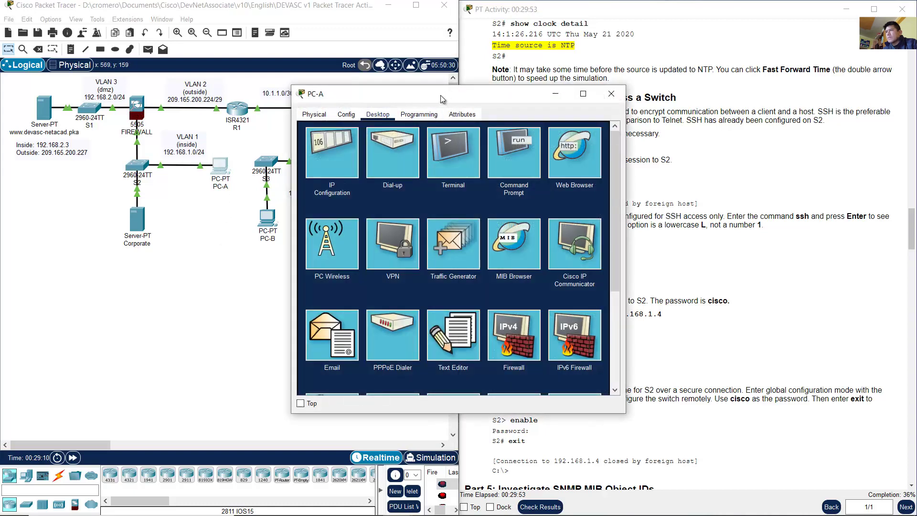
# Step: Open PC-A's Command Prompt, resize its window, and review the Telnet step in the instructions
pyautogui.moveTo(440, 96); pyautogui.dragTo(183, 147)
pyautogui.click(234, 190)
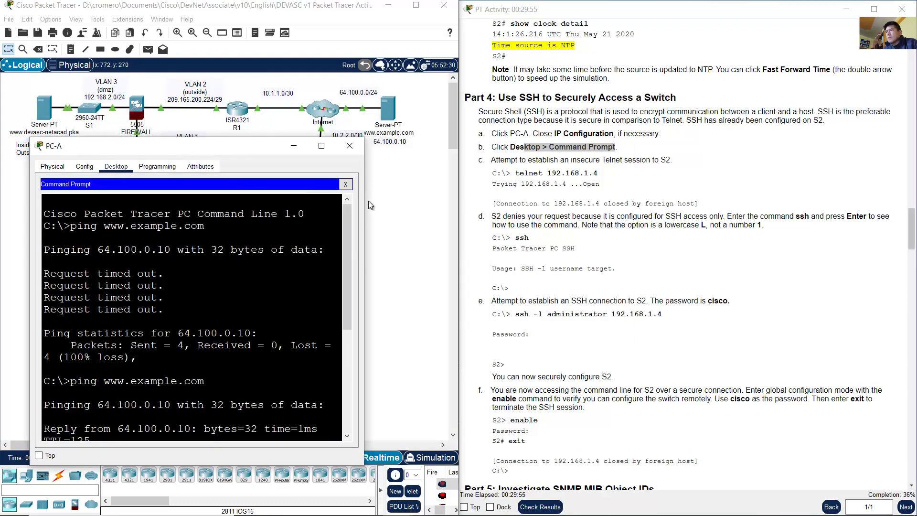
pyautogui.moveTo(366, 201); pyautogui.dragTo(421, 200)
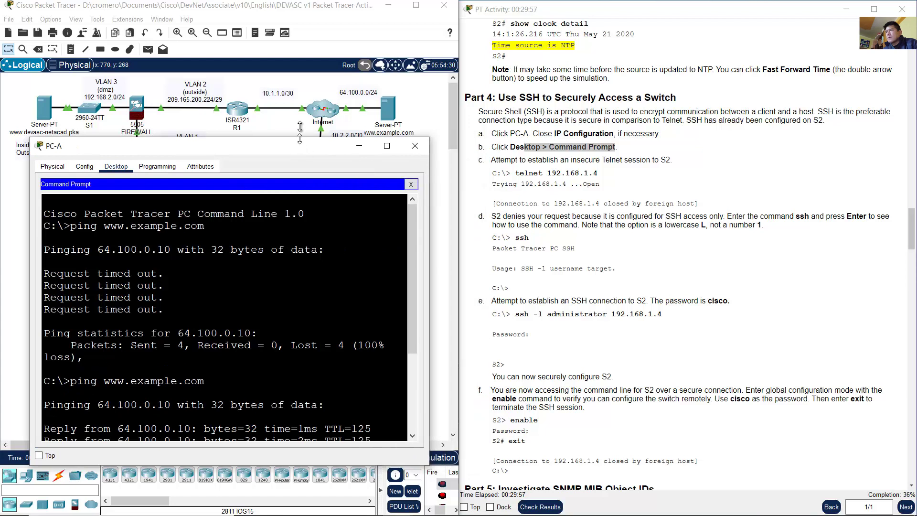
pyautogui.moveTo(300, 138); pyautogui.dragTo(300, 112)
pyautogui.click(516, 152)
pyautogui.moveTo(496, 160); pyautogui.dragTo(674, 160)
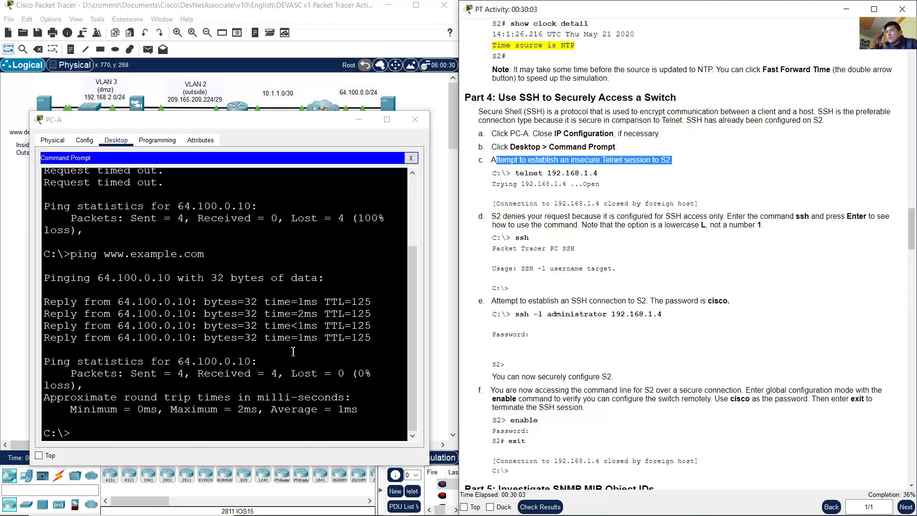
pyautogui.moveTo(520, 173); pyautogui.dragTo(542, 172)
pyautogui.click(530, 175)
# Step: Run telnet 192.168.1.4 and confirm the connection is closed by the foreign host
pyautogui.click(308, 335)
pyautogui.write('te')
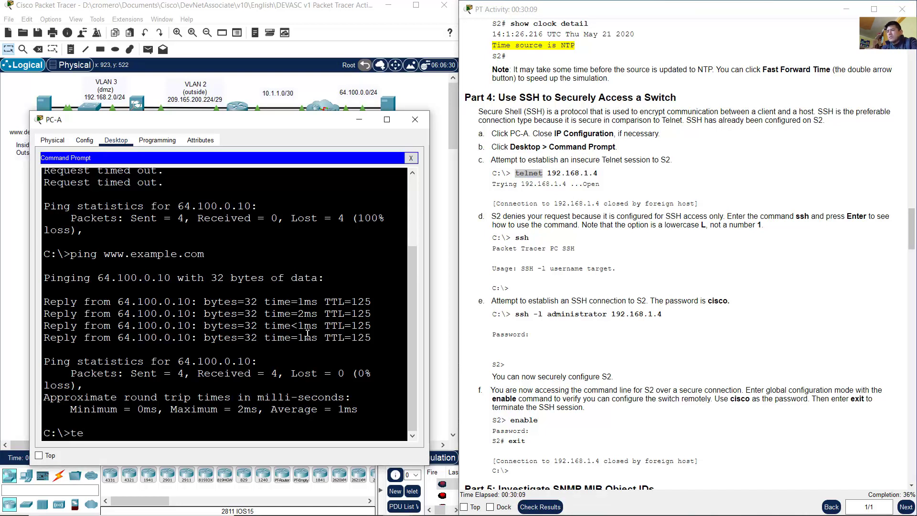
pyautogui.write('lnet 19')
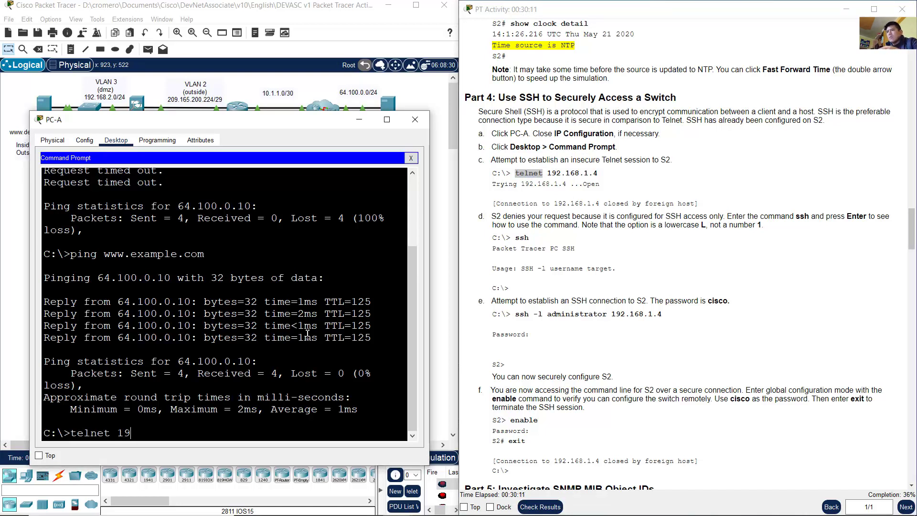
pyautogui.write('2.168.1.4')
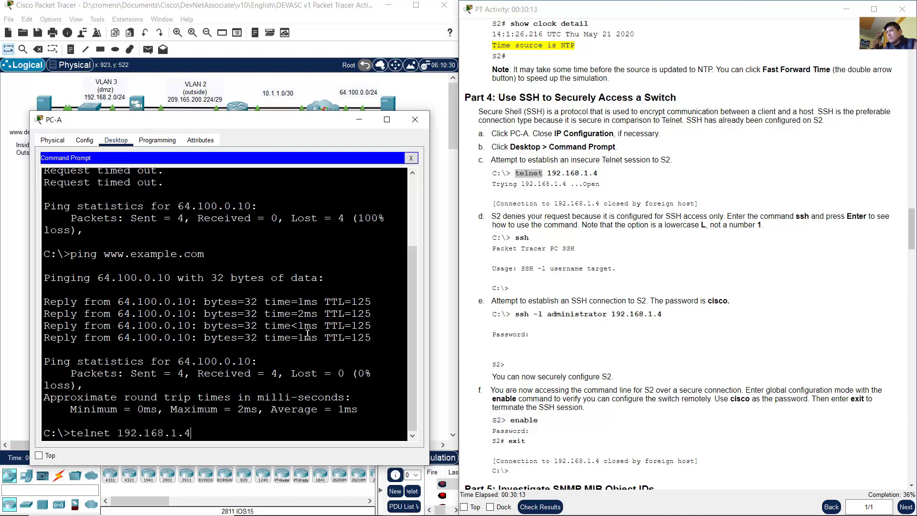
pyautogui.click(307, 16)
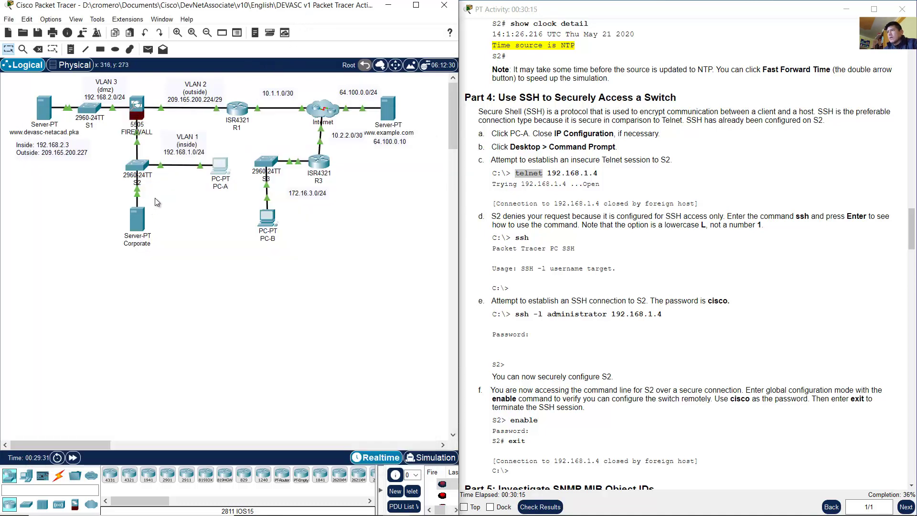
pyautogui.click(143, 174)
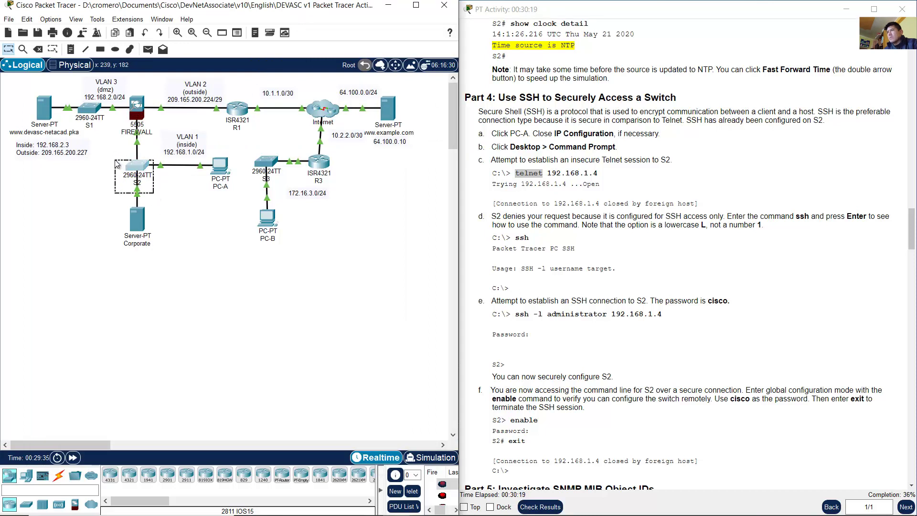
pyautogui.click(621, 183)
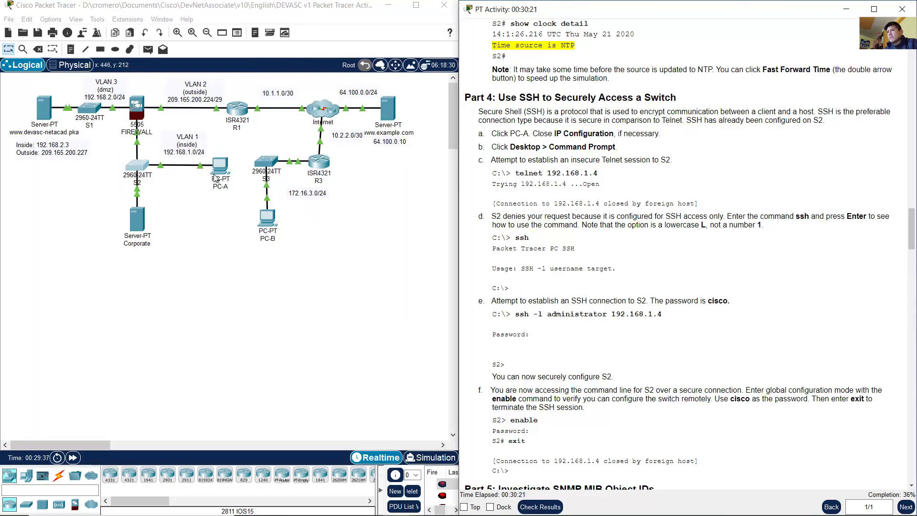
pyautogui.click(216, 172)
pyautogui.press('Return')
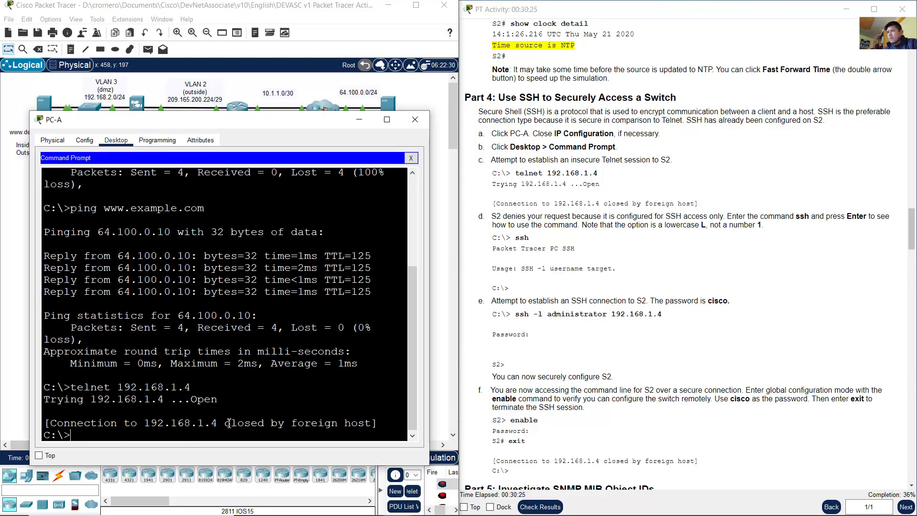
pyautogui.moveTo(226, 423); pyautogui.dragTo(296, 424)
# Step: Scroll the instructions and read step d's explanation of SSH
pyautogui.click(653, 178)
pyautogui.scroll(-1, 653, 178)
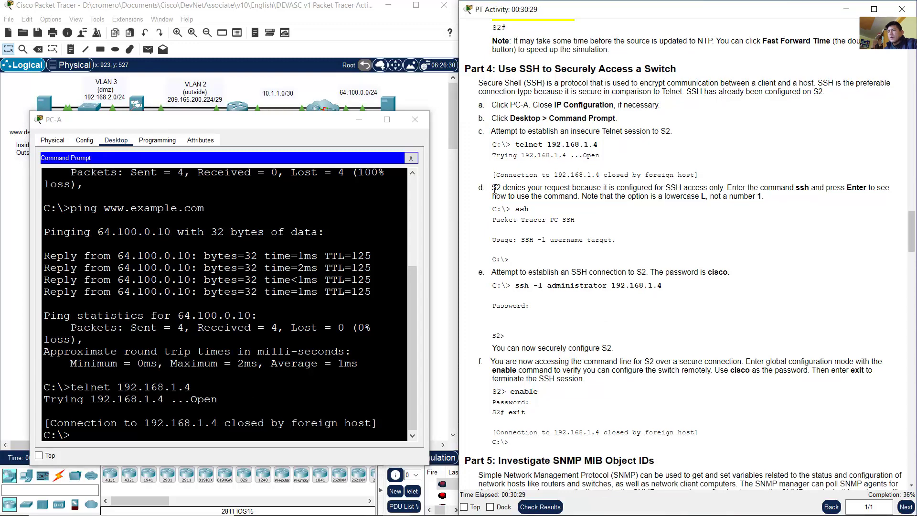
pyautogui.moveTo(493, 188); pyautogui.dragTo(766, 201)
pyautogui.click(733, 188)
pyautogui.click(590, 197)
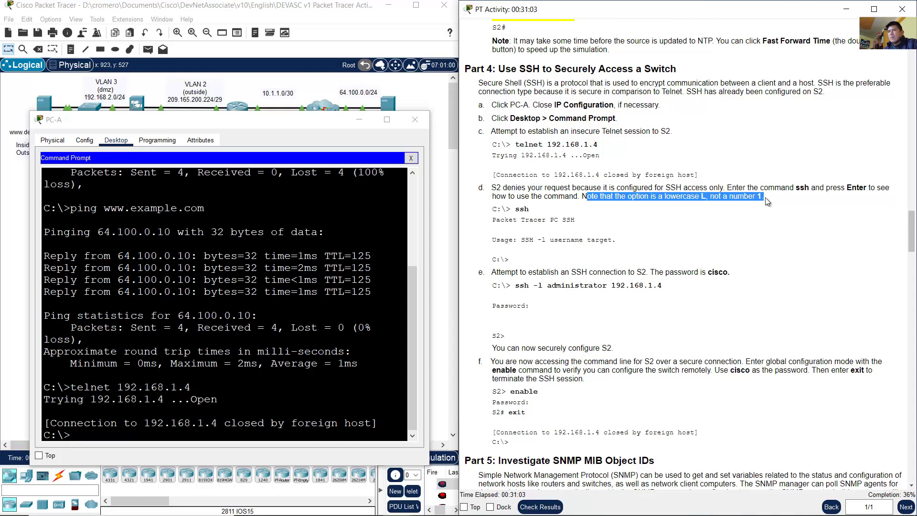
pyautogui.click(767, 201)
# Step: Run ssh alone on PC-A to show its usage and note the -l username option
pyautogui.click(253, 354)
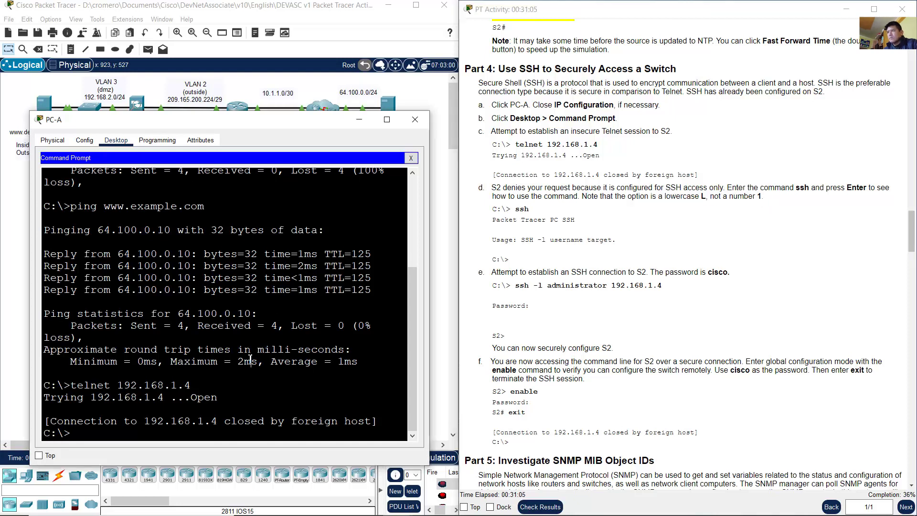
pyautogui.write('ssh')
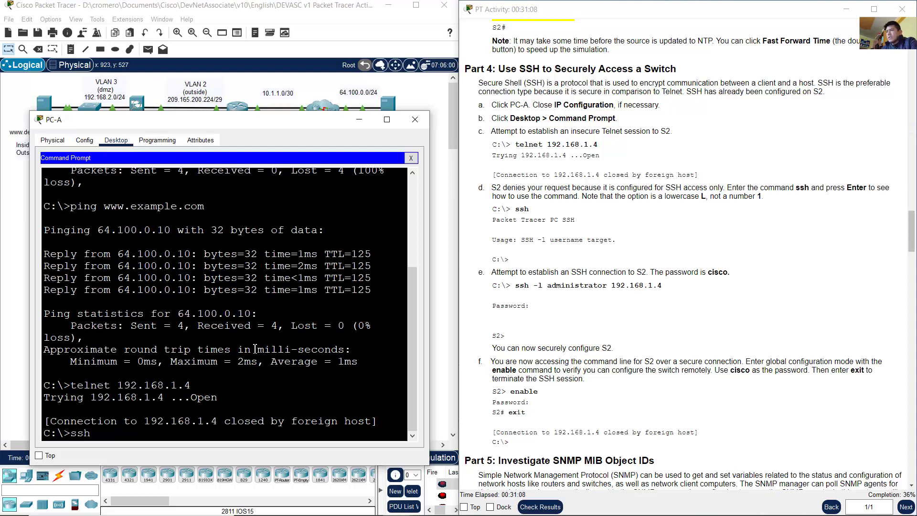
pyautogui.press('Return')
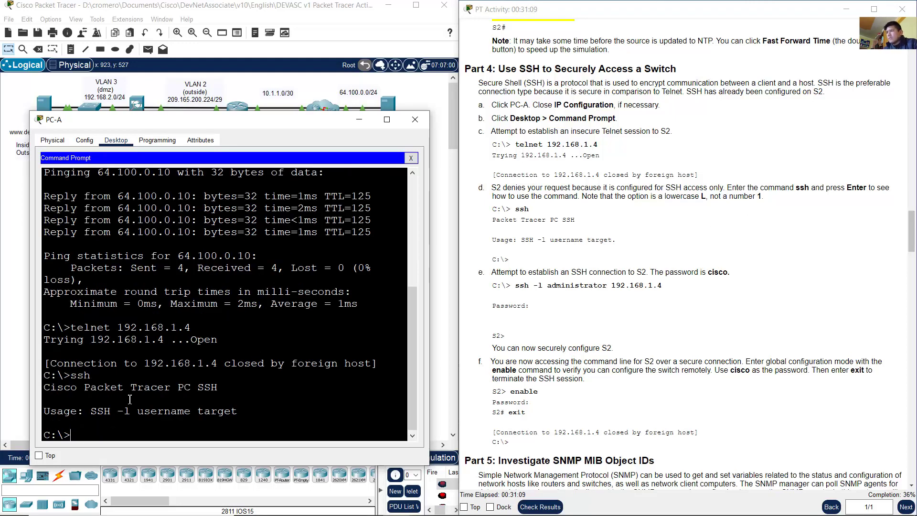
pyautogui.moveTo(91, 411); pyautogui.dragTo(131, 413)
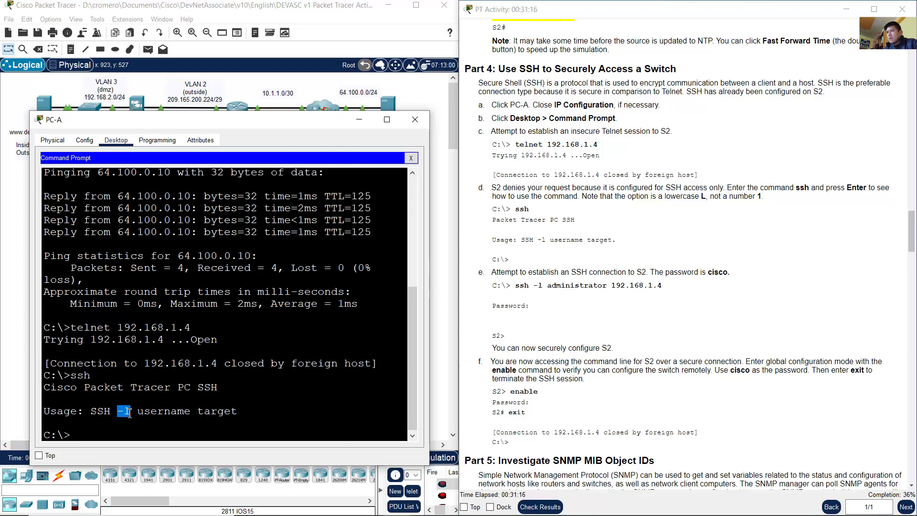
pyautogui.moveTo(137, 411); pyautogui.dragTo(247, 416)
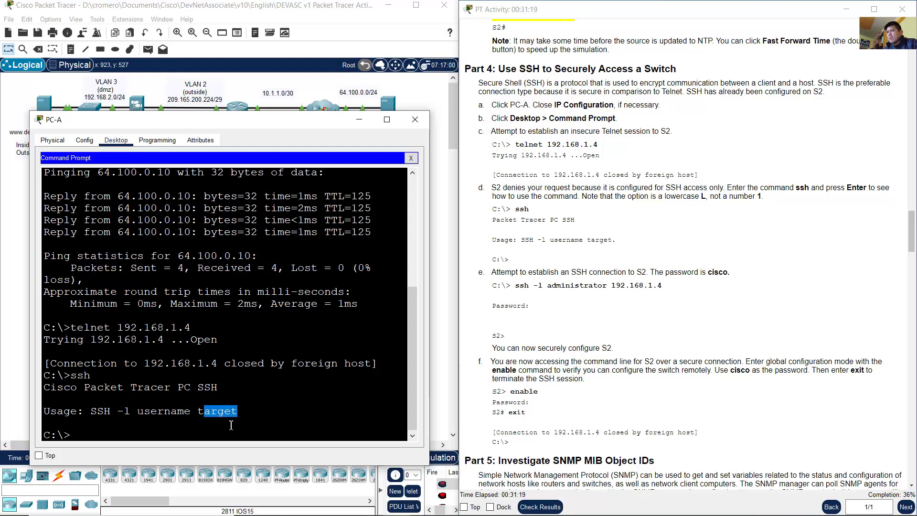
# Step: Enter ssh -l administrator 192.168.1.4 following step e's example and submit it
pyautogui.click(623, 259)
pyautogui.moveTo(516, 287); pyautogui.dragTo(667, 289)
pyautogui.click(609, 295)
pyautogui.click(190, 391)
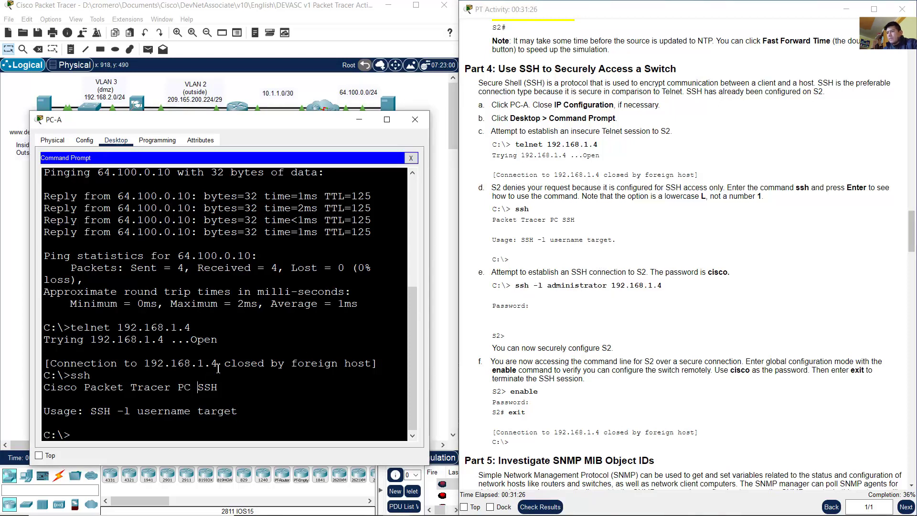
pyautogui.write('ssh -l administrator')
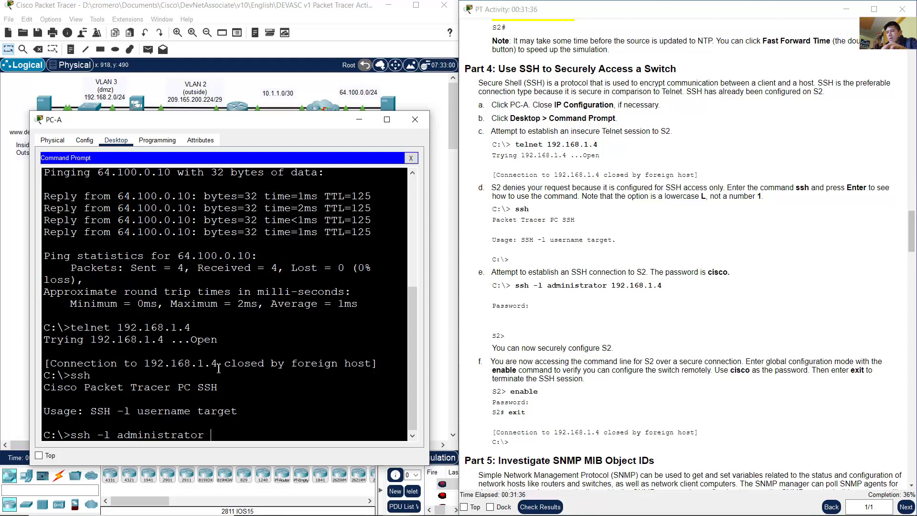
pyautogui.write('192.168.1.4')
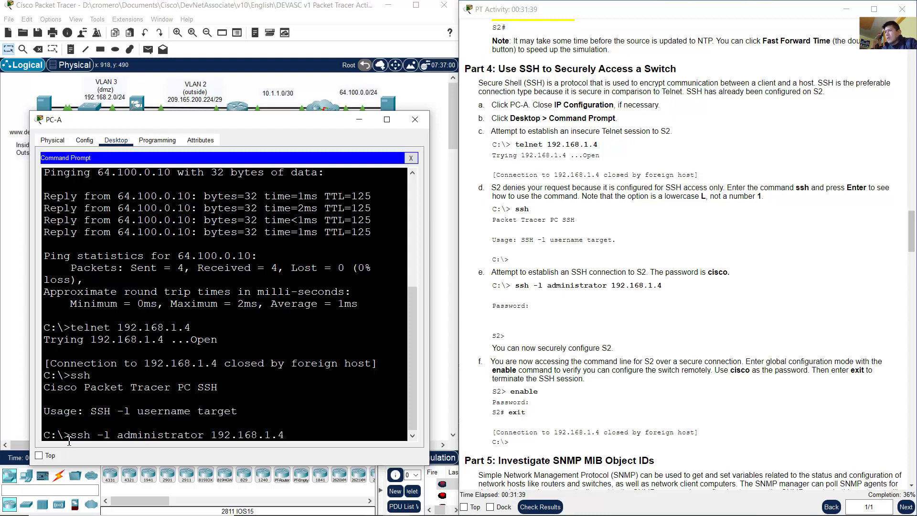
pyautogui.moveTo(69, 440); pyautogui.dragTo(285, 433)
pyautogui.click(291, 433)
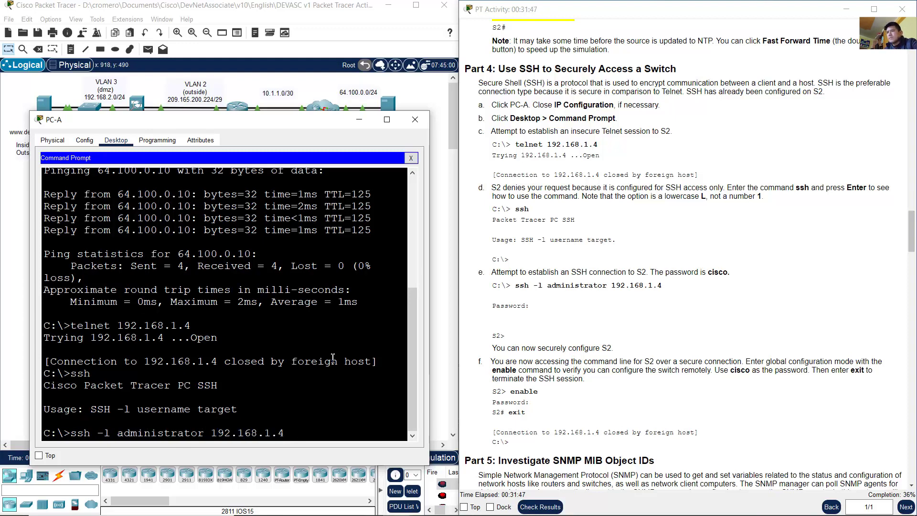
pyautogui.press('Return')
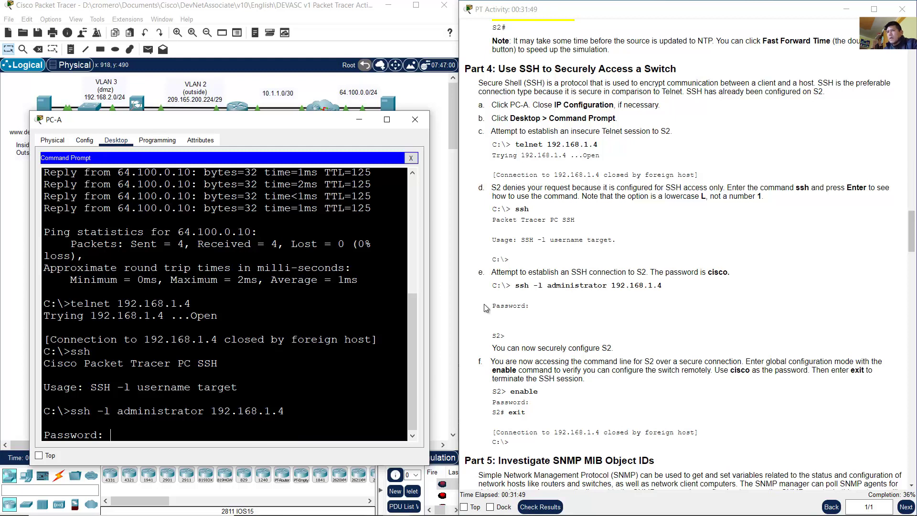
# Step: Submit the administrator's password and confirm the S2> prompt appears
pyautogui.doubleClick(711, 271)
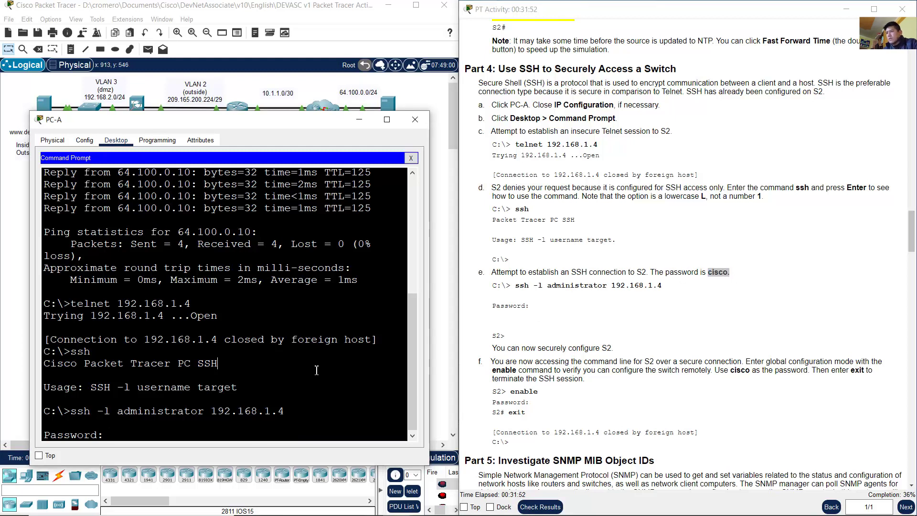
pyautogui.press('Return')
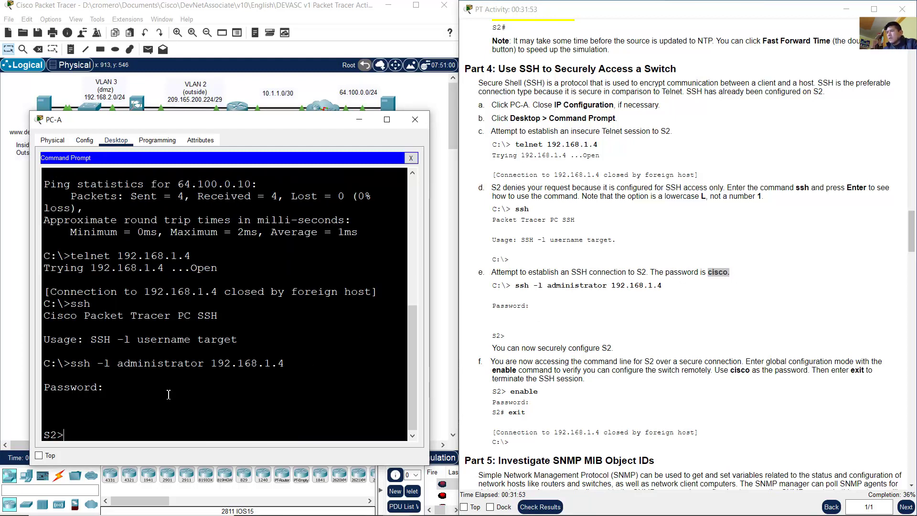
pyautogui.moveTo(68, 435); pyautogui.dragTo(45, 435)
pyautogui.click(70, 437)
pyautogui.click(81, 434)
pyautogui.click(160, 399)
pyautogui.moveTo(72, 302); pyautogui.dragTo(110, 302)
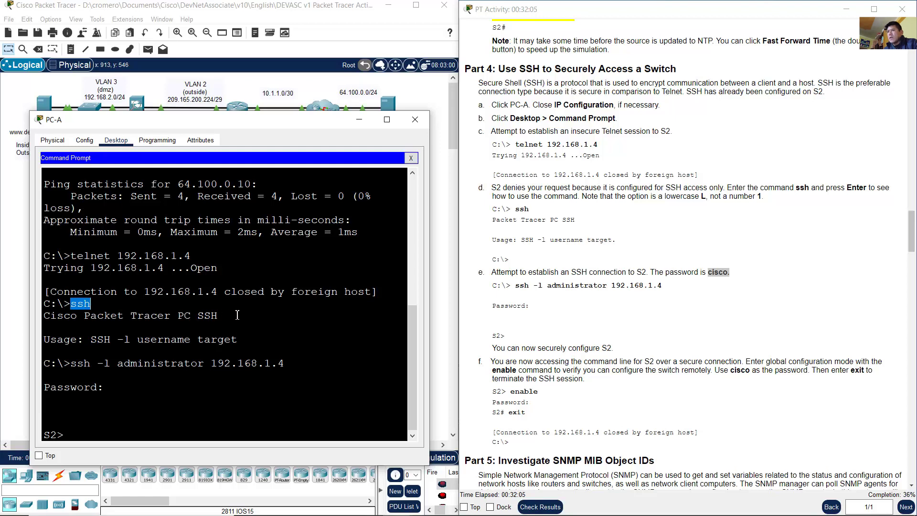
# Step: Scroll the instructions to step f and note its enable command
pyautogui.click(638, 313)
pyautogui.scroll(-6, 638, 313)
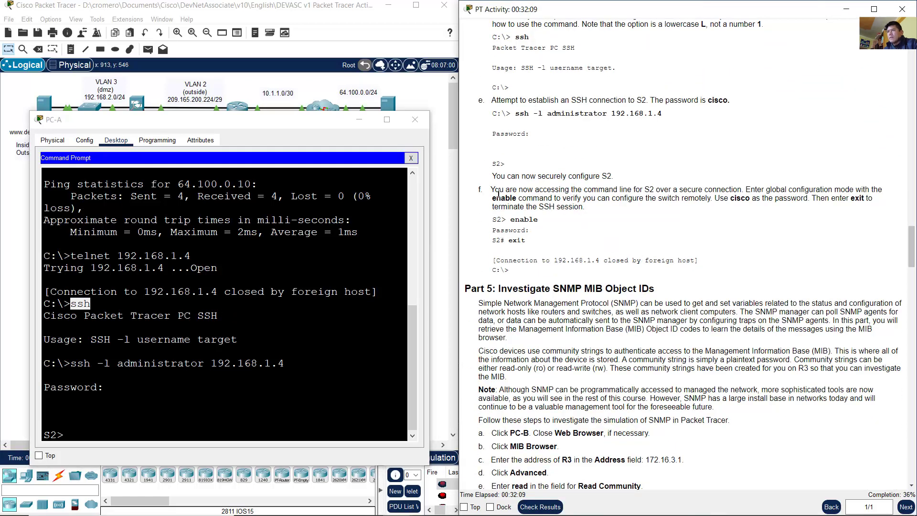
pyautogui.moveTo(495, 189); pyautogui.dragTo(740, 190)
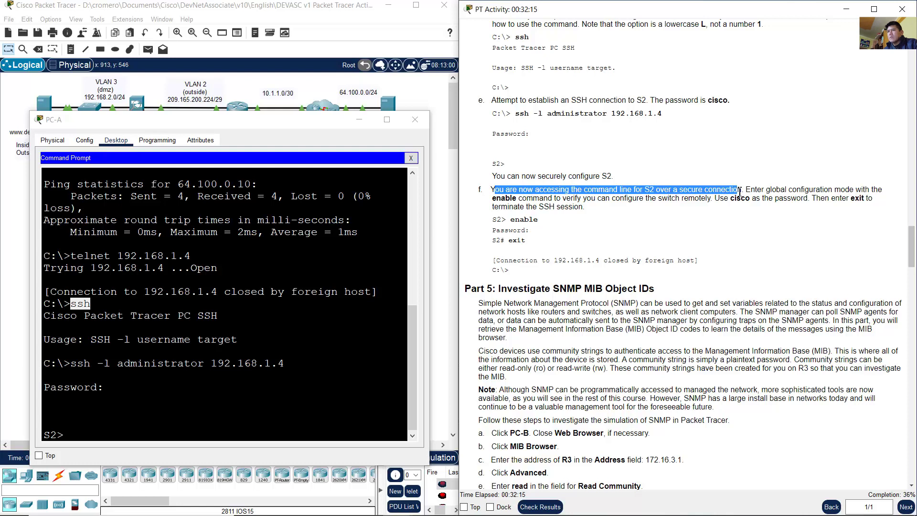
pyautogui.click(753, 190)
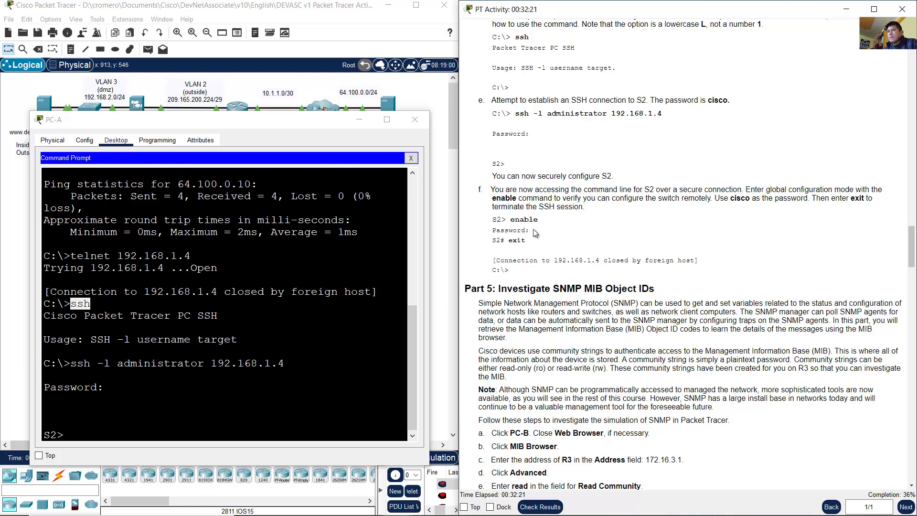
pyautogui.moveTo(544, 222); pyautogui.dragTo(515, 221)
# Step: Run enable on S2 with its password to reach the S2# privileged prompt
pyautogui.click(377, 306)
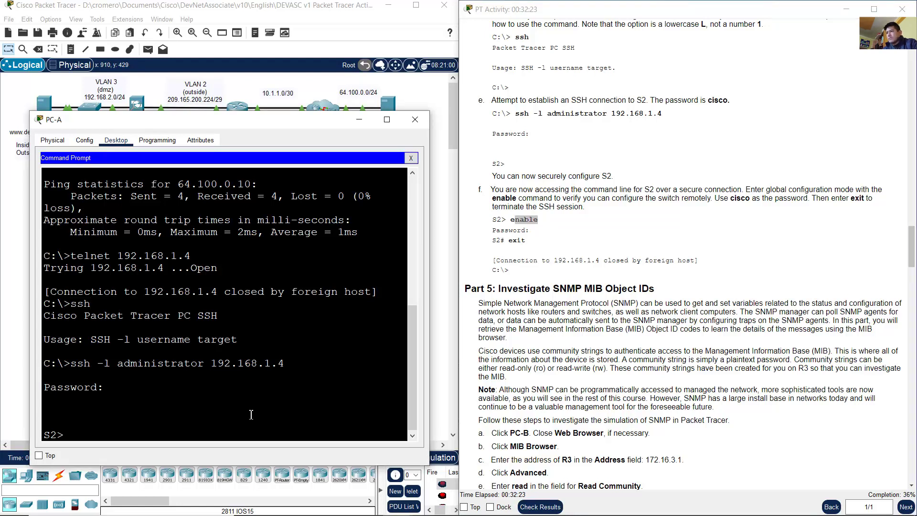
pyautogui.write('enable')
pyautogui.press('Return')
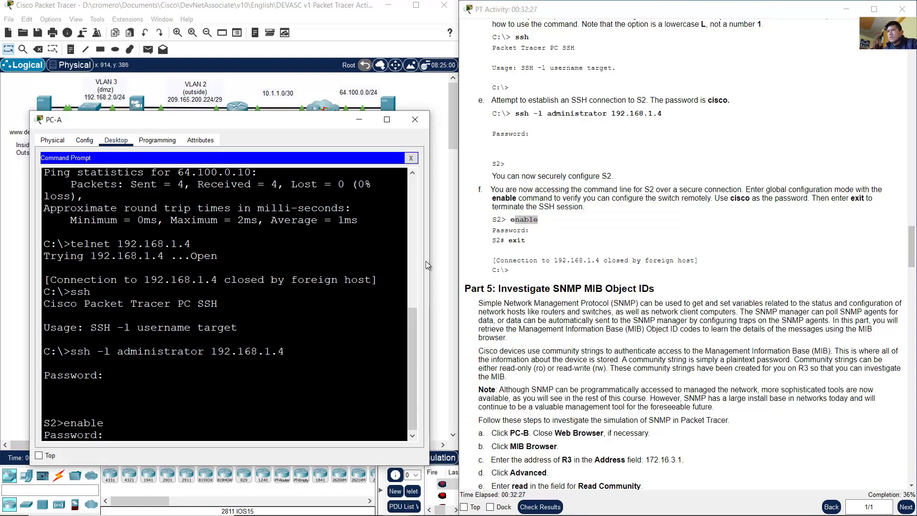
pyautogui.moveTo(730, 198); pyautogui.dragTo(761, 197)
pyautogui.click(169, 393)
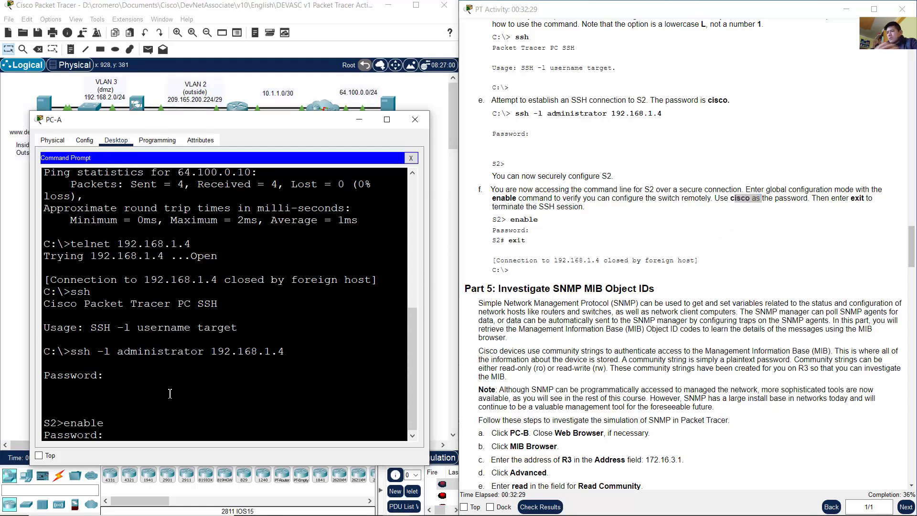
pyautogui.write('cisco')
pyautogui.press('Return')
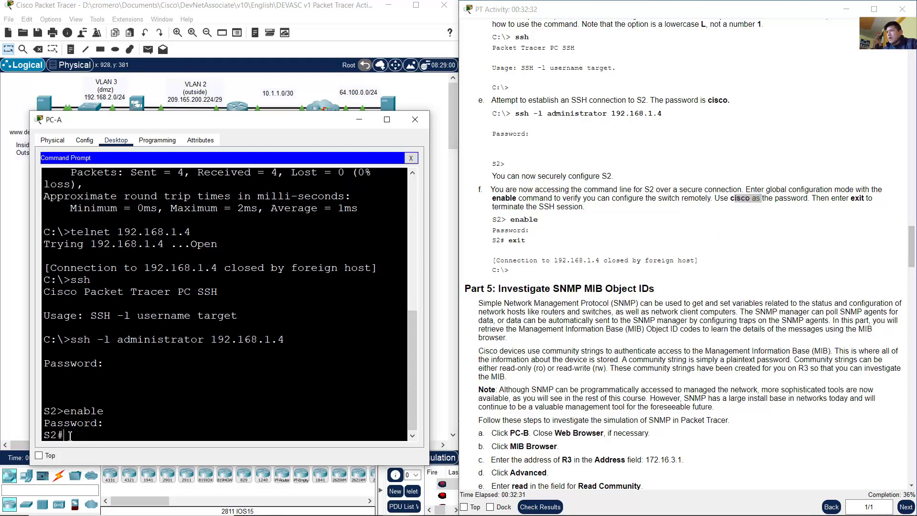
pyautogui.moveTo(70, 434); pyautogui.dragTo(49, 437)
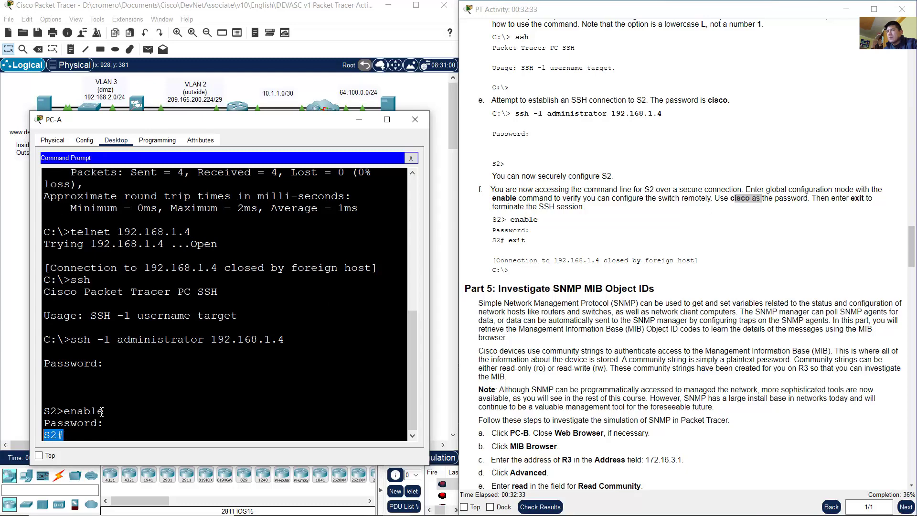
# Step: Try ssh ? and then run show ssh to list S2's active sessions
pyautogui.click(587, 193)
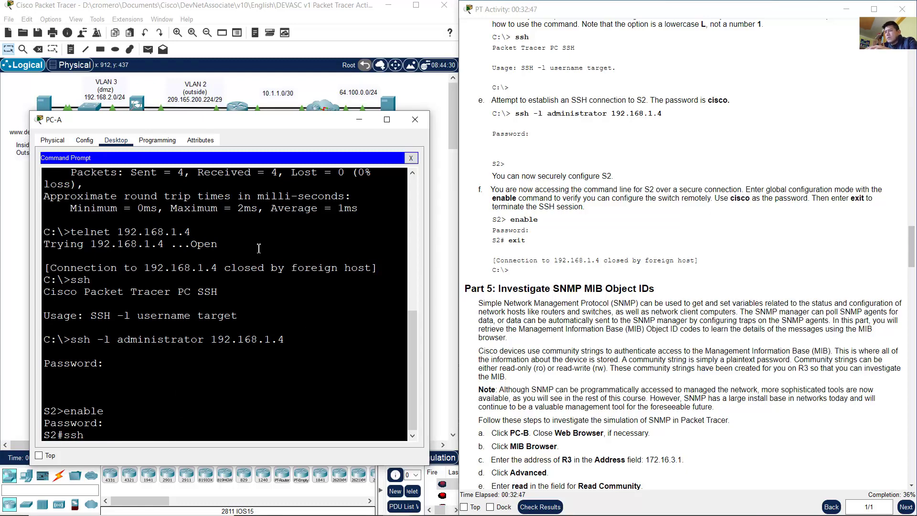
pyautogui.write('?')
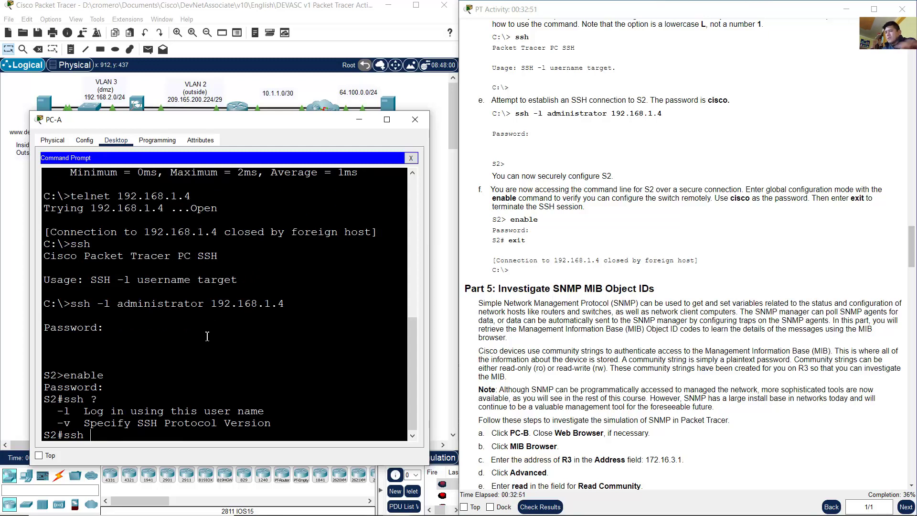
pyautogui.press('BackSpace')
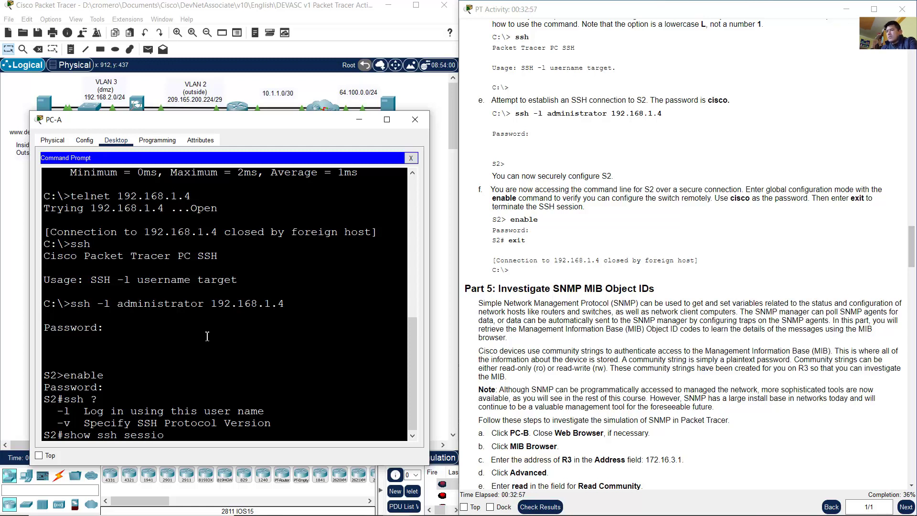
pyautogui.write('n')
pyautogui.press('Return')
pyautogui.press('BackSpace')
pyautogui.press('BackSpace')
pyautogui.press('BackSpace')
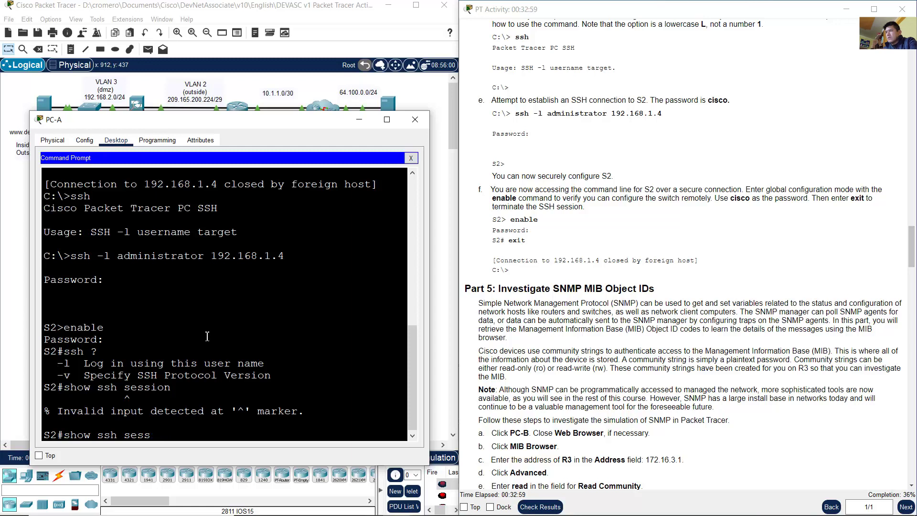
pyautogui.press('Return')
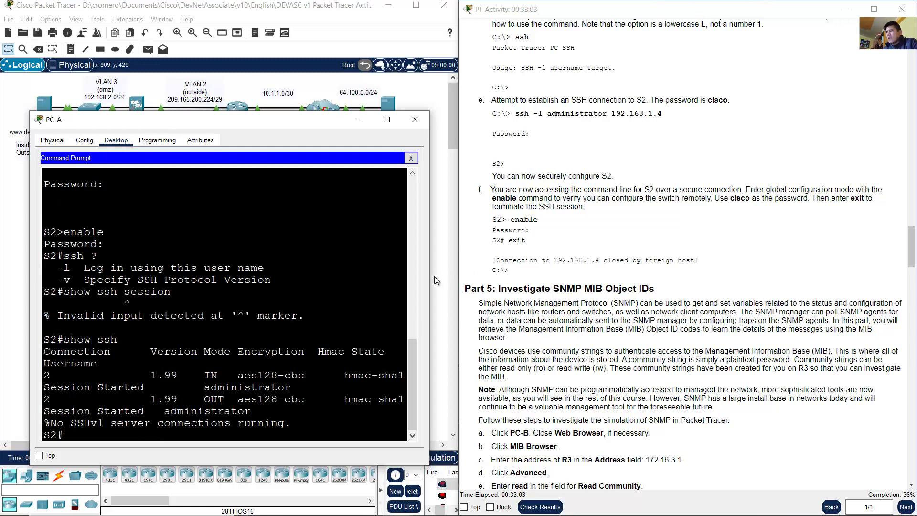
# Step: Widen the terminal and examine the inbound version 1.99 session row and its username
pyautogui.moveTo(432, 276); pyautogui.dragTo(628, 276)
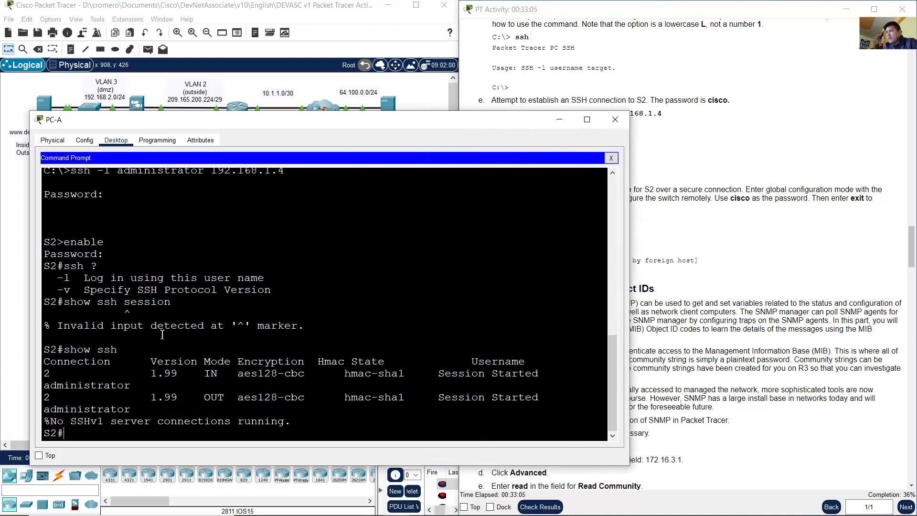
pyautogui.moveTo(67, 350); pyautogui.dragTo(133, 345)
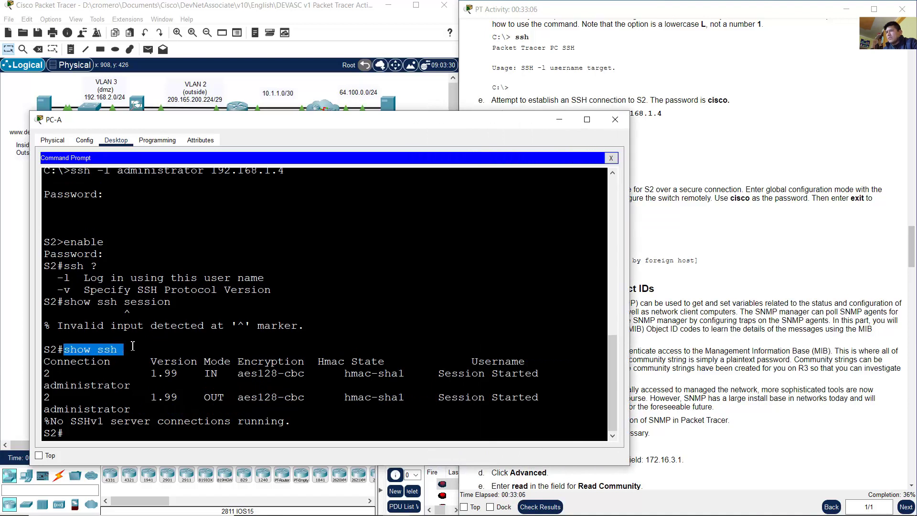
pyautogui.click(184, 365)
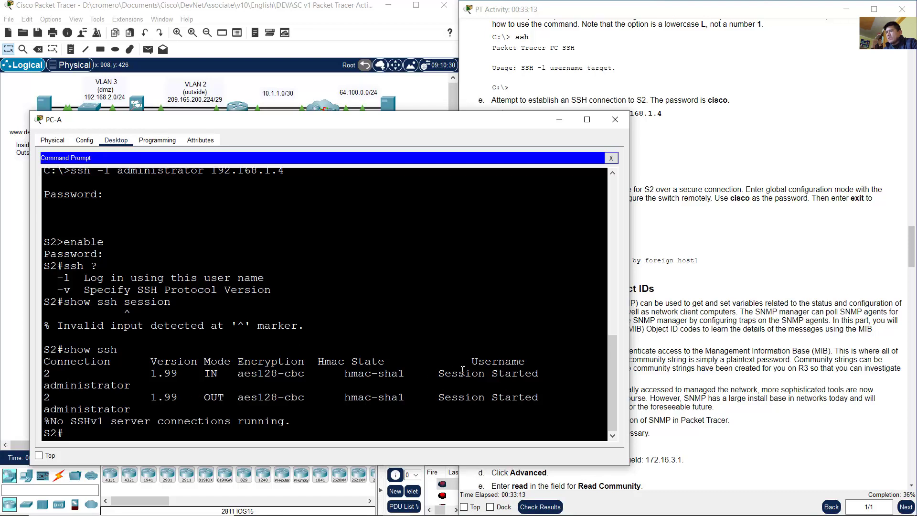
pyautogui.moveTo(462, 370); pyautogui.dragTo(519, 376)
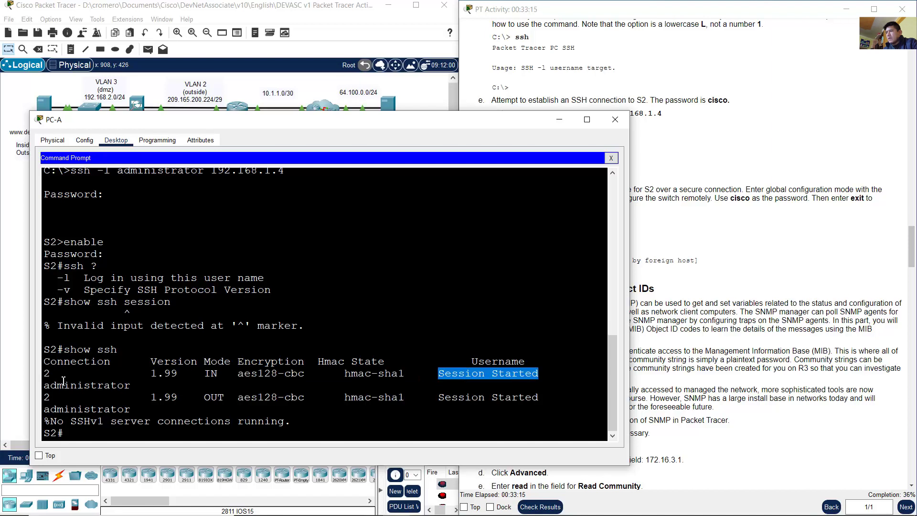
pyautogui.moveTo(47, 386); pyautogui.dragTo(131, 386)
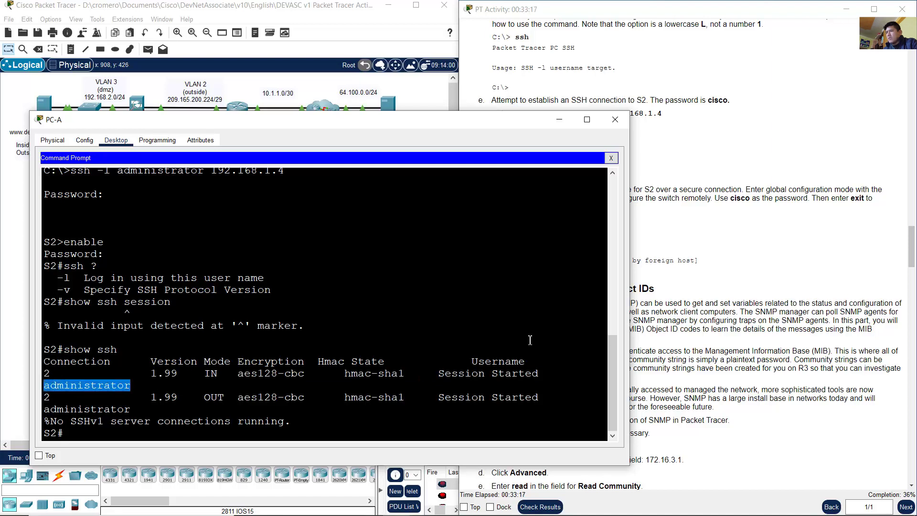
pyautogui.moveTo(627, 293); pyautogui.dragTo(776, 296)
pyautogui.click(405, 405)
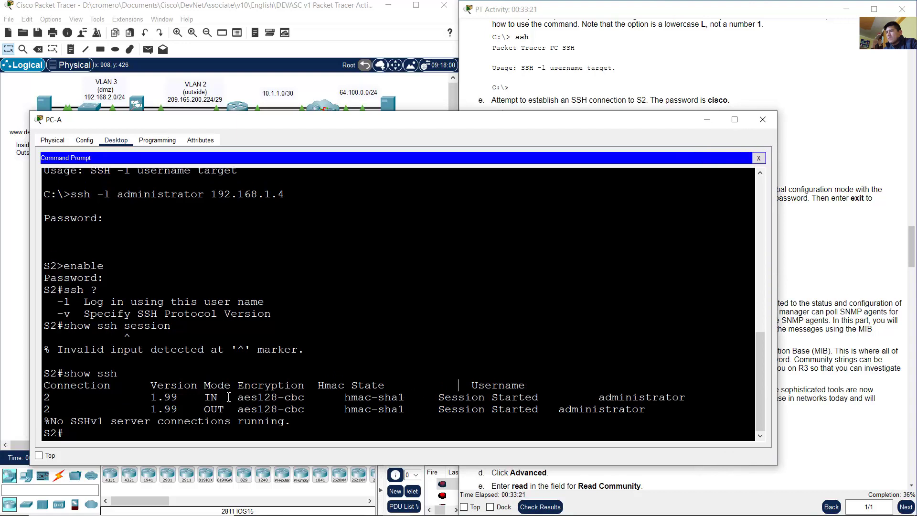
# Step: Check the outbound session's username and state, then look up the exit step
pyautogui.moveTo(559, 409); pyautogui.dragTo(652, 416)
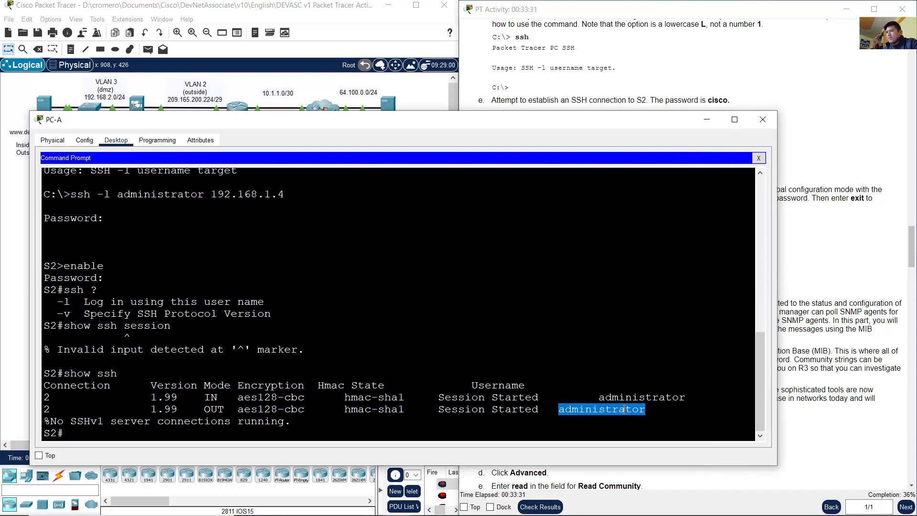
pyautogui.moveTo(439, 409); pyautogui.dragTo(536, 411)
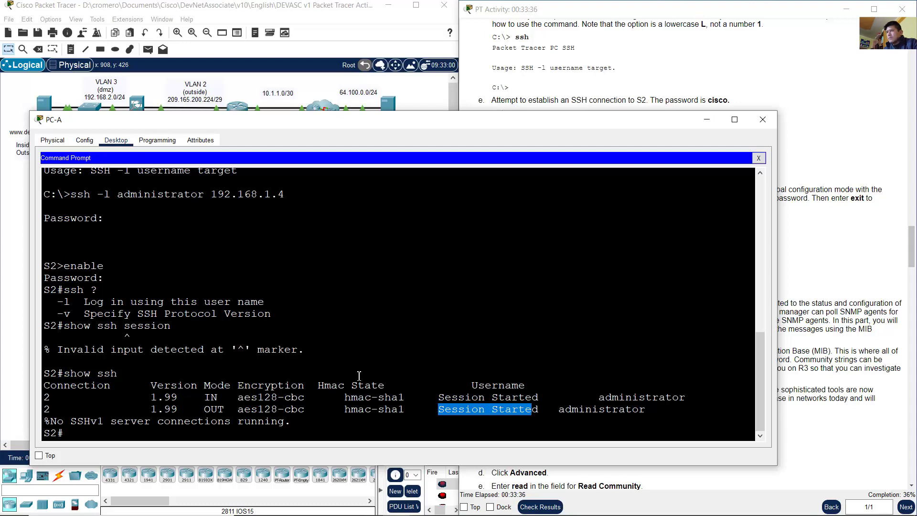
pyautogui.click(502, 339)
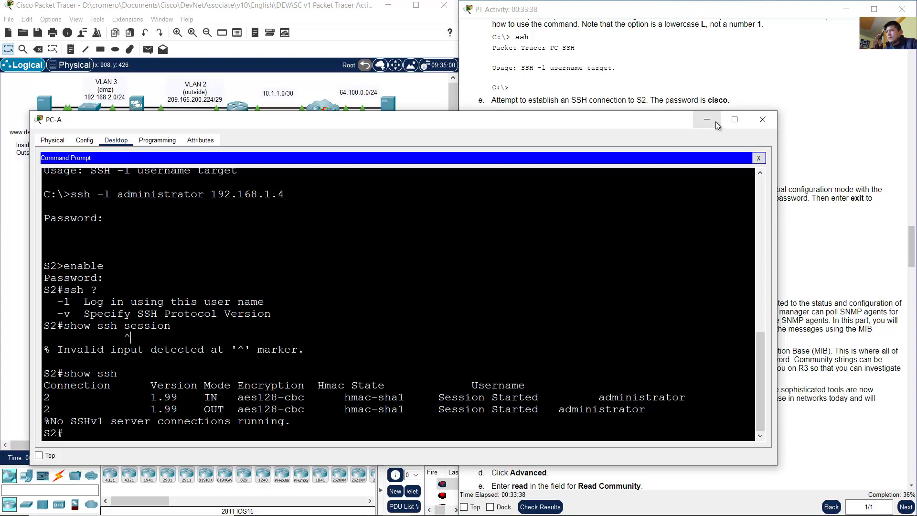
pyautogui.click(810, 144)
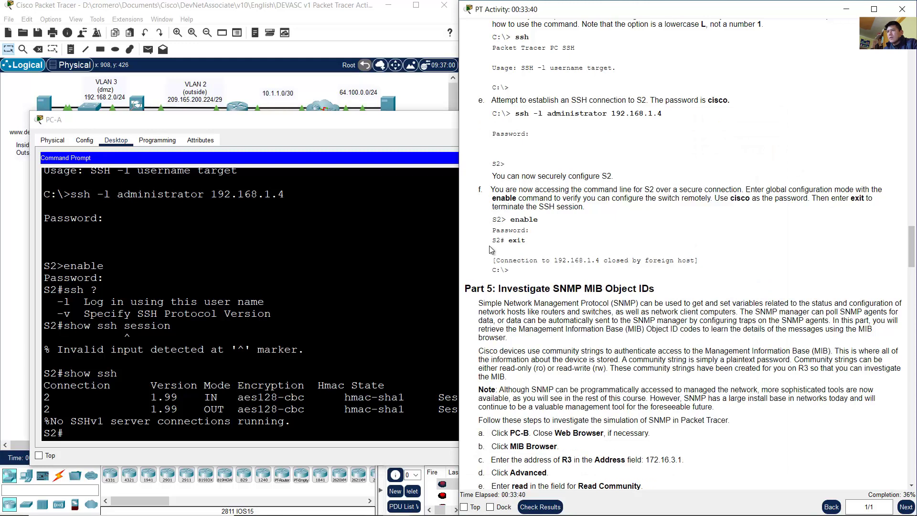
pyautogui.doubleClick(514, 239)
pyautogui.click(316, 396)
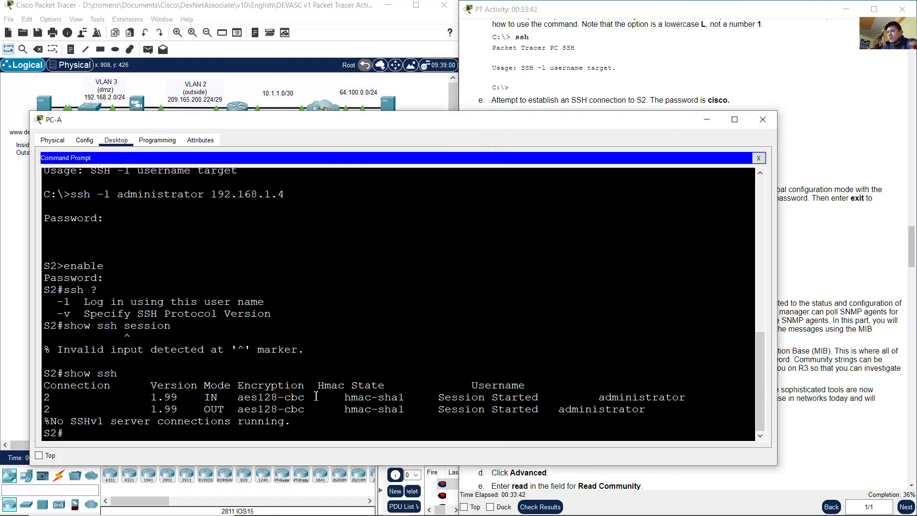
# Step: End the SSH session to S2 with exit and scroll the instructions to Part 5
pyautogui.write('exit')
pyautogui.press('Return')
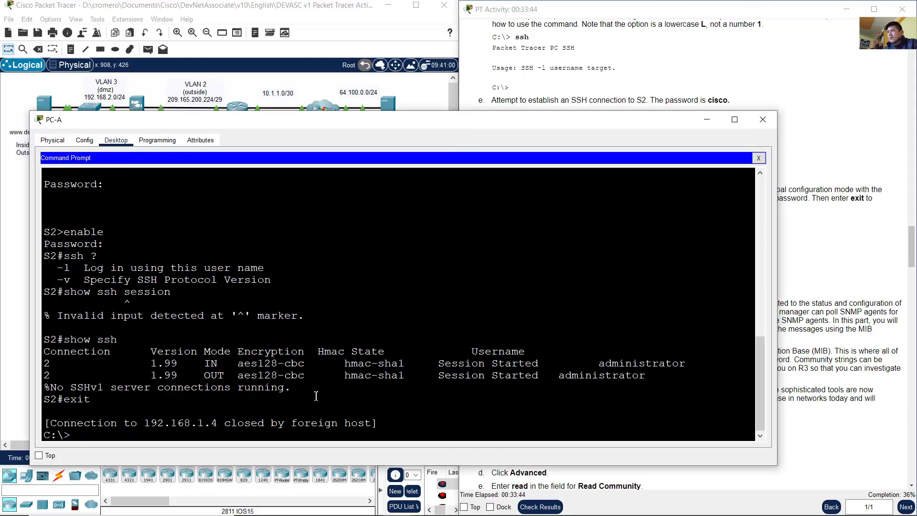
pyautogui.click(720, 67)
pyautogui.scroll(-1, 746, 218)
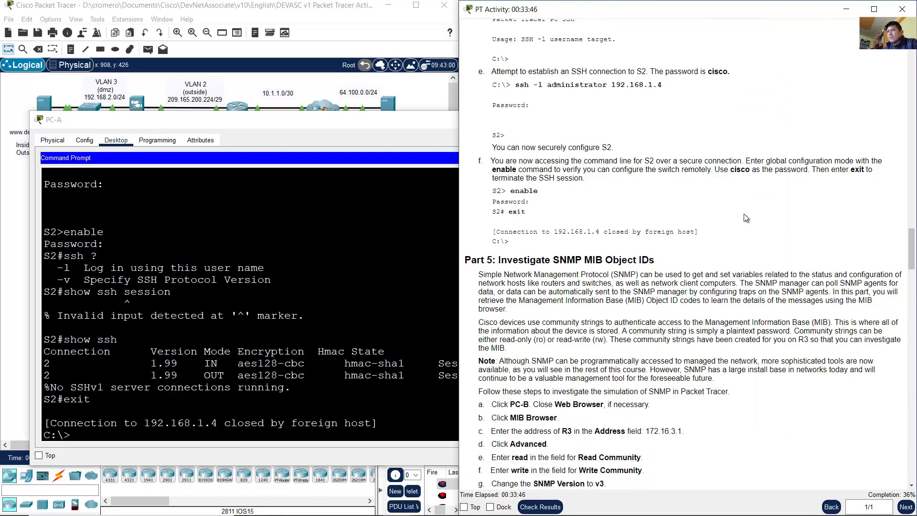
pyautogui.scroll(-3, 747, 217)
pyautogui.scroll(-1, 662, 183)
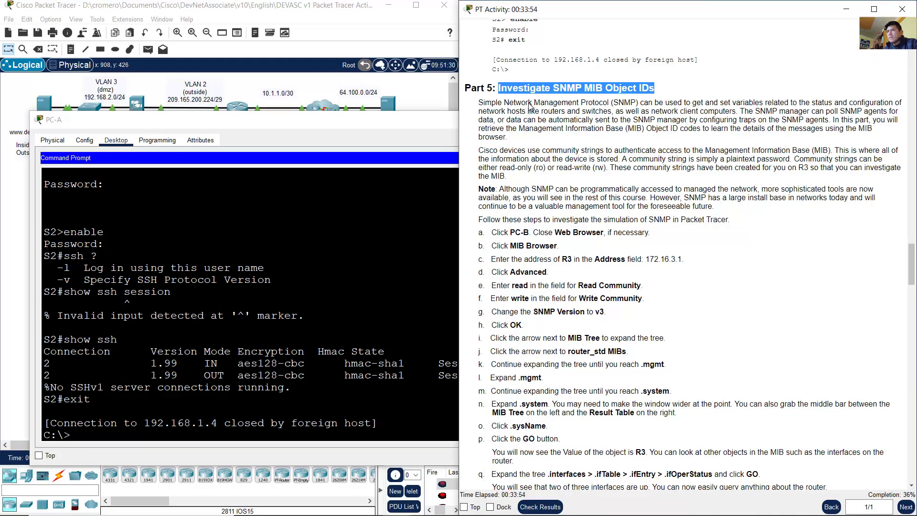
# Step: Read the Part 5 SNMP introduction, marking the manager, MIB browser and community strings passages
pyautogui.moveTo(509, 86); pyautogui.dragTo(663, 90)
pyautogui.moveTo(478, 102); pyautogui.dragTo(738, 114)
pyautogui.click(742, 113)
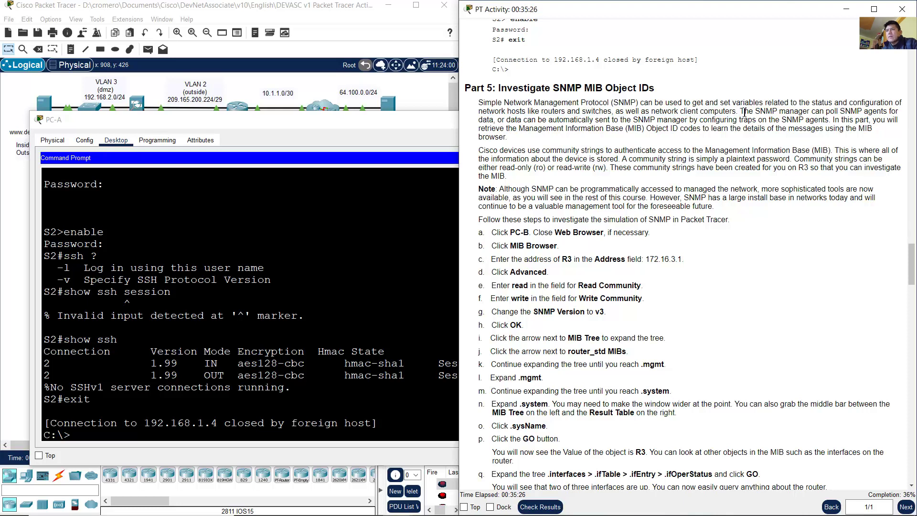
pyautogui.moveTo(740, 111); pyautogui.dragTo(510, 138)
pyautogui.moveTo(674, 150); pyautogui.dragTo(678, 150)
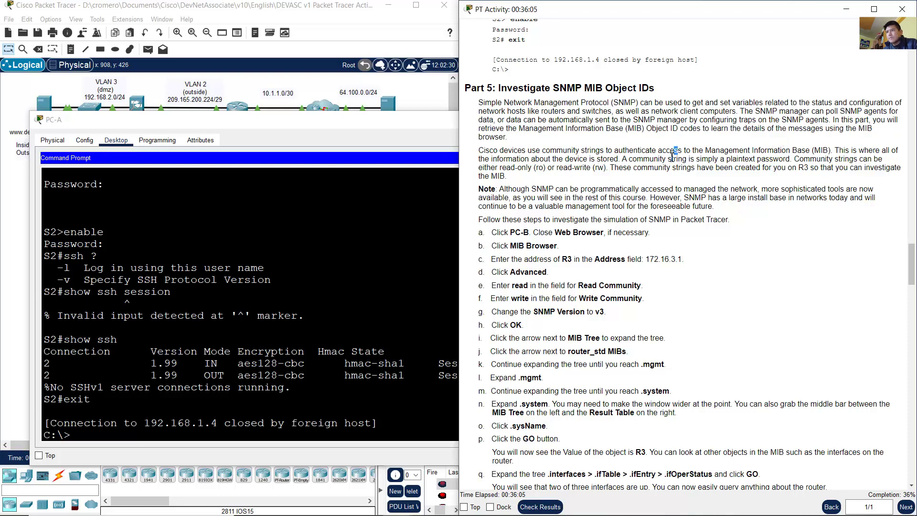
pyautogui.scroll(-1, 673, 156)
pyautogui.moveTo(479, 122); pyautogui.dragTo(526, 150)
# Step: Show the network topology and read the Note in the SNMP instructions
pyautogui.click(298, 40)
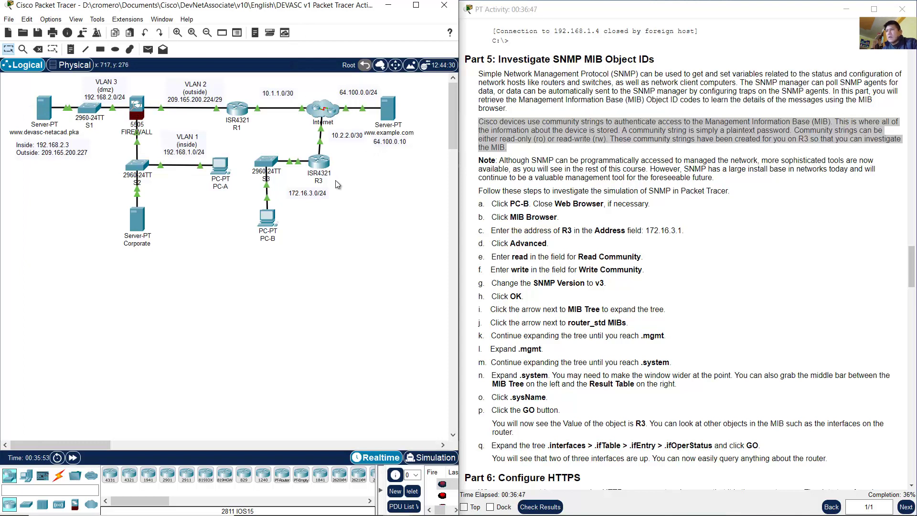
pyautogui.scroll(-3, 335, 179)
pyautogui.moveTo(343, 150); pyautogui.dragTo(311, 111)
pyautogui.scroll(3, 448, 143)
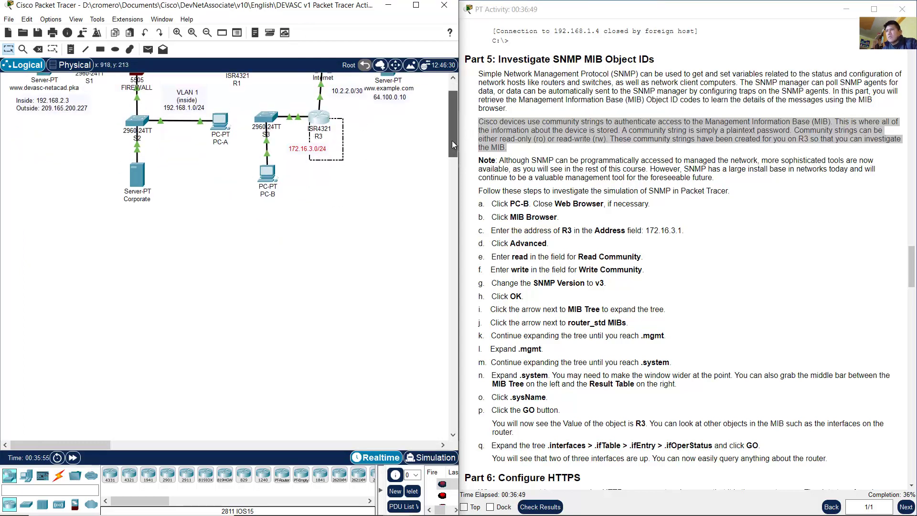
pyautogui.click(615, 152)
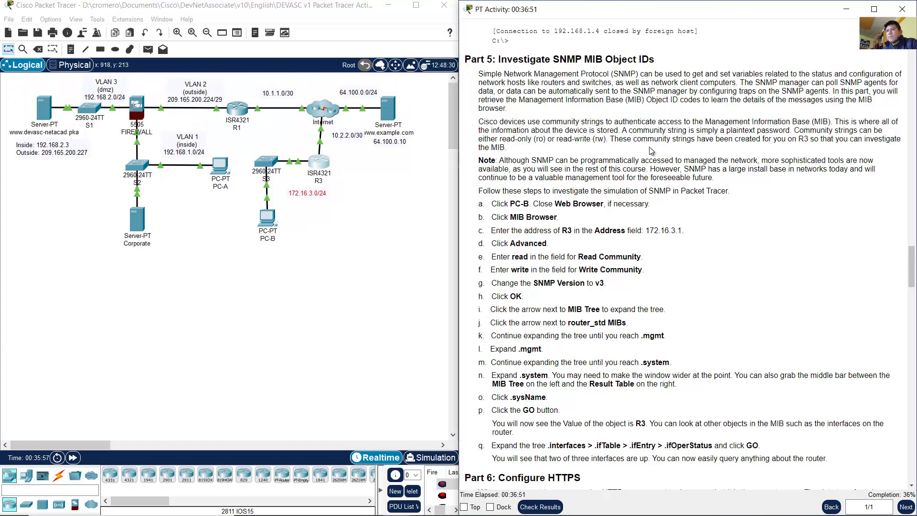
pyautogui.moveTo(499, 160); pyautogui.dragTo(724, 182)
pyautogui.doubleClick(766, 163)
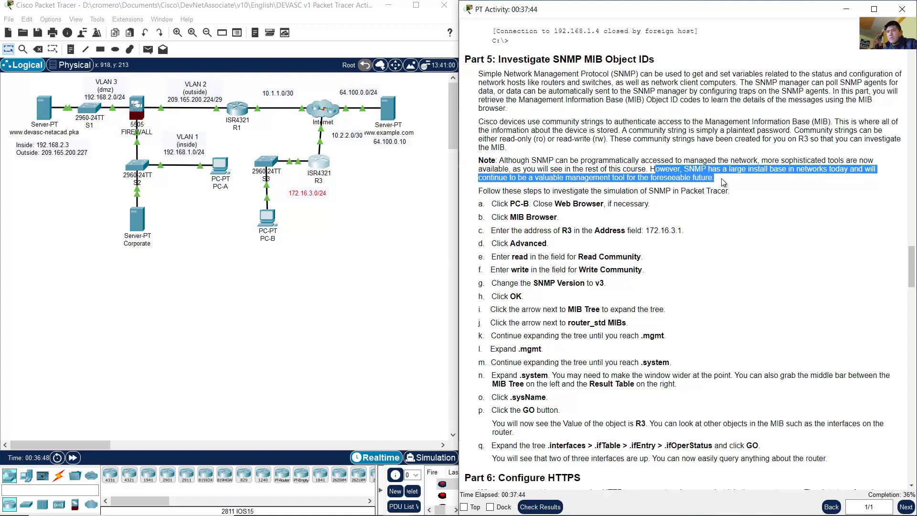
pyautogui.click(733, 186)
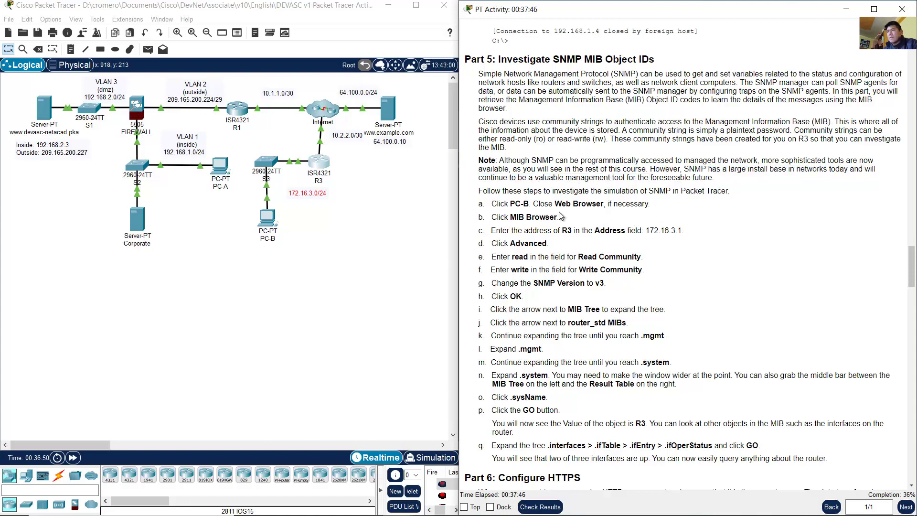
# Step: Scroll to the SNMP steps, noting step a (PC-B) and step b (MIB Browser)
pyautogui.scroll(-2, 561, 216)
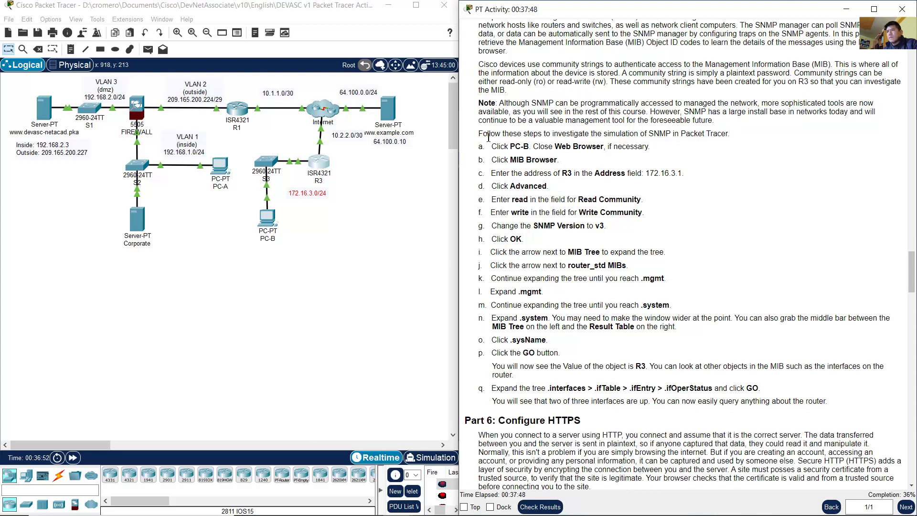
pyautogui.moveTo(485, 135); pyautogui.dragTo(735, 138)
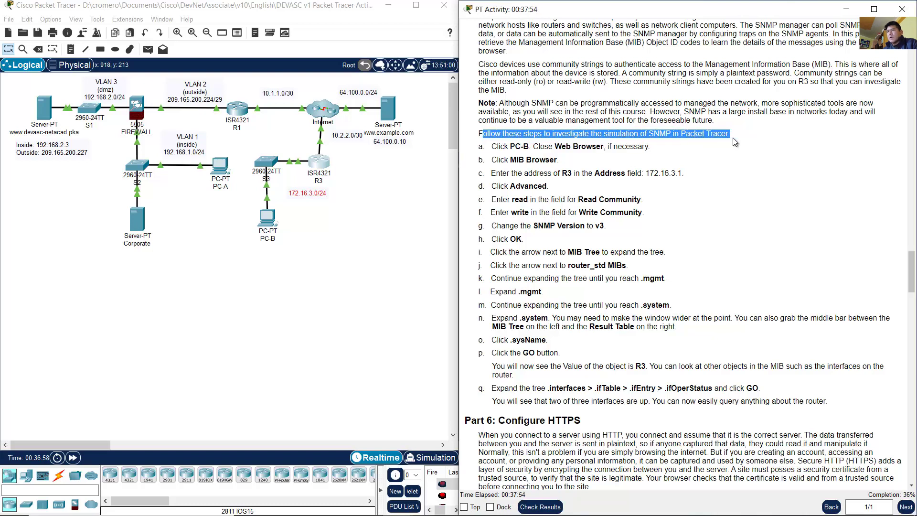
pyautogui.scroll(-1, 707, 158)
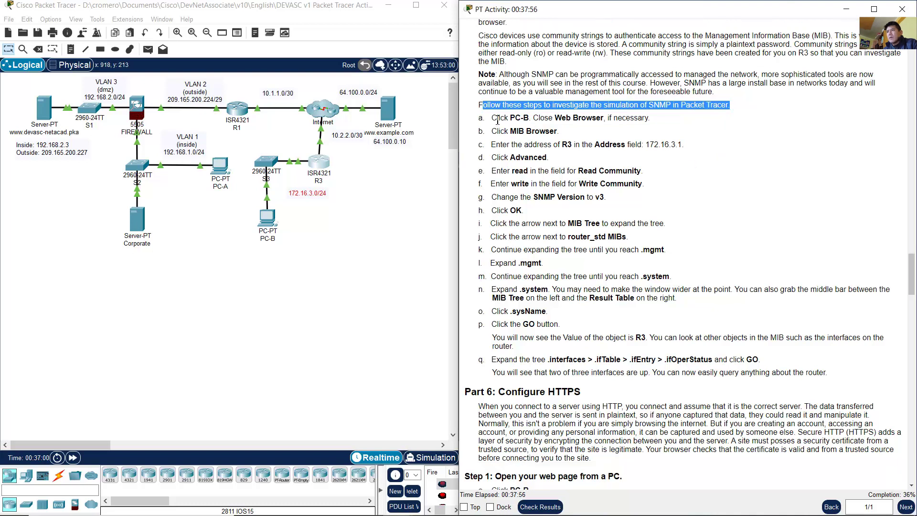
pyautogui.moveTo(498, 118); pyautogui.dragTo(531, 118)
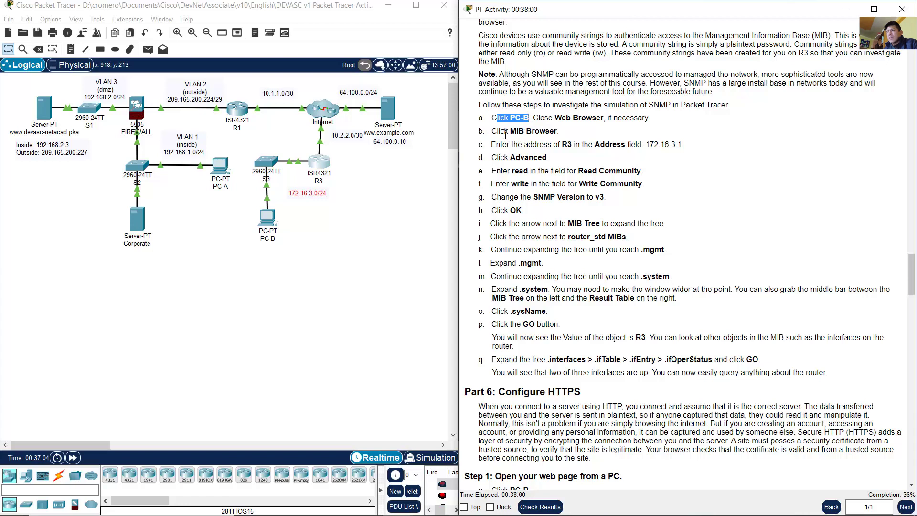
pyautogui.moveTo(504, 131); pyautogui.dragTo(558, 131)
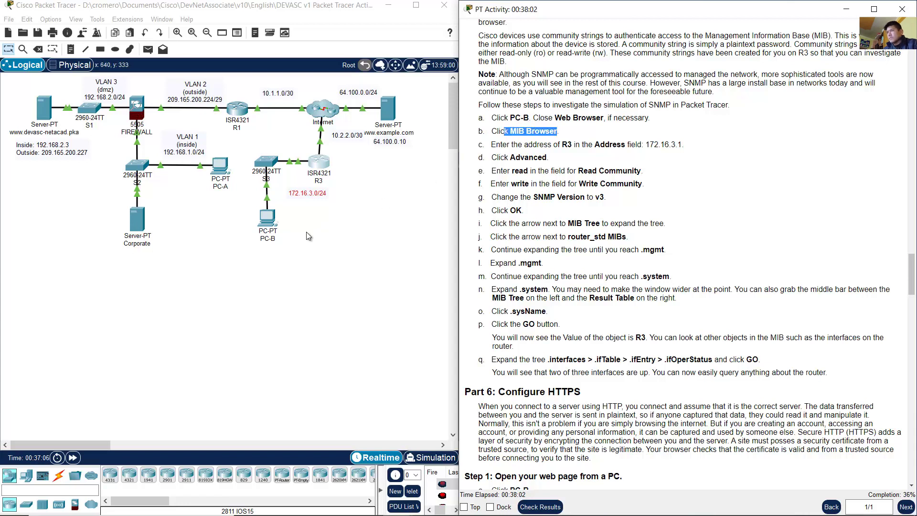
pyautogui.click(299, 258)
# Step: Open PC-B's MIB Browser and enlarge the window beside the instructions
pyautogui.click(266, 218)
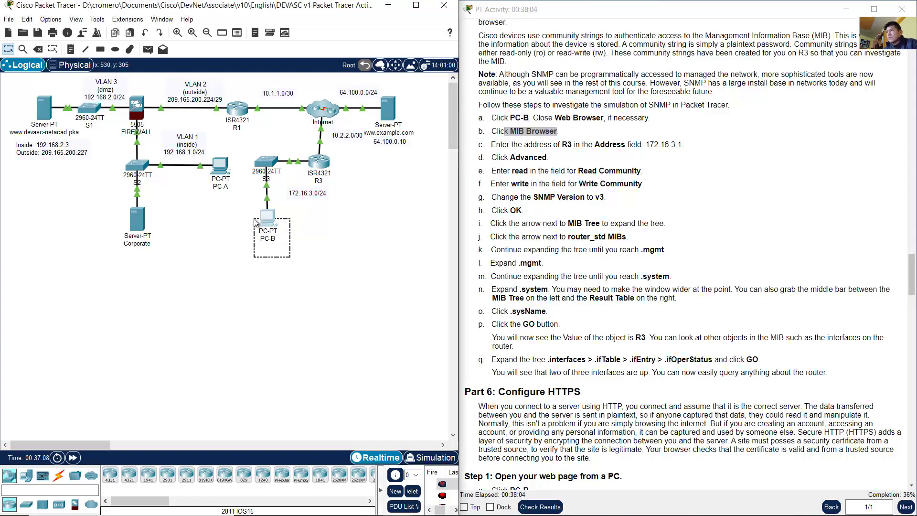
pyautogui.moveTo(459, 102); pyautogui.dragTo(209, 123)
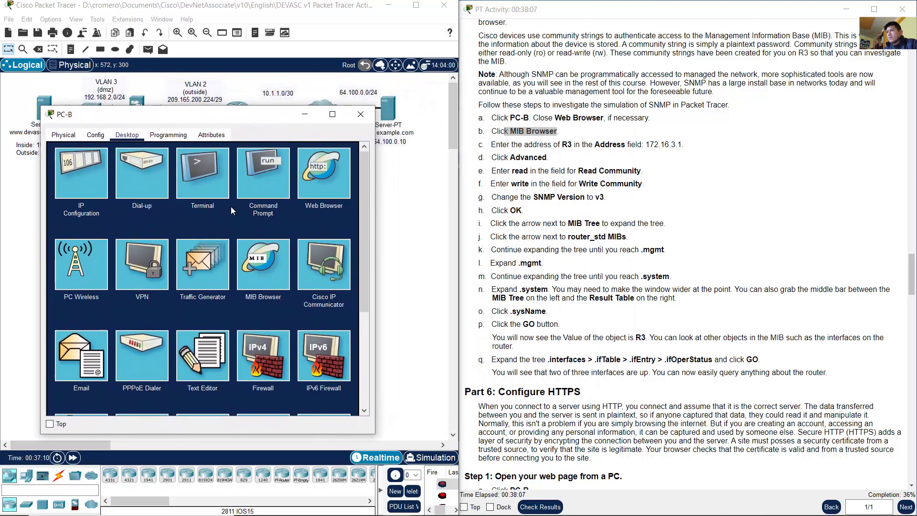
pyautogui.click(246, 272)
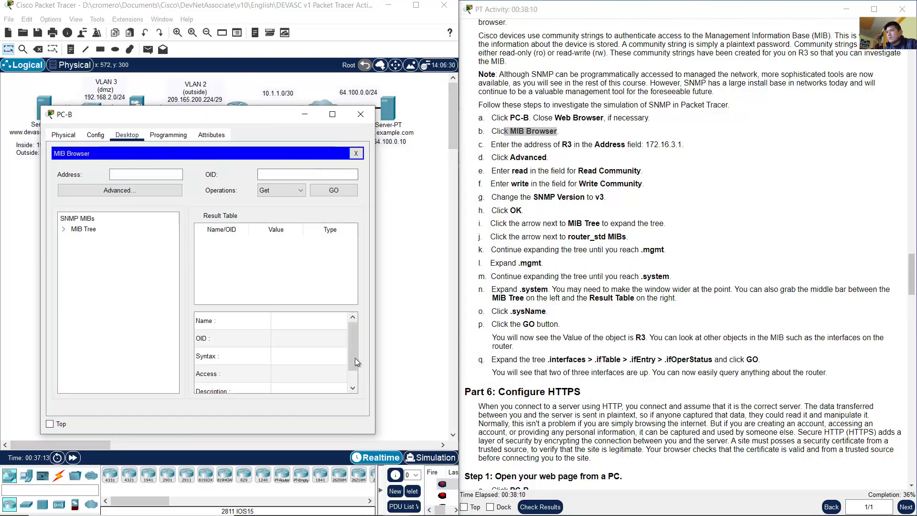
pyautogui.moveTo(373, 433); pyautogui.dragTo(438, 474)
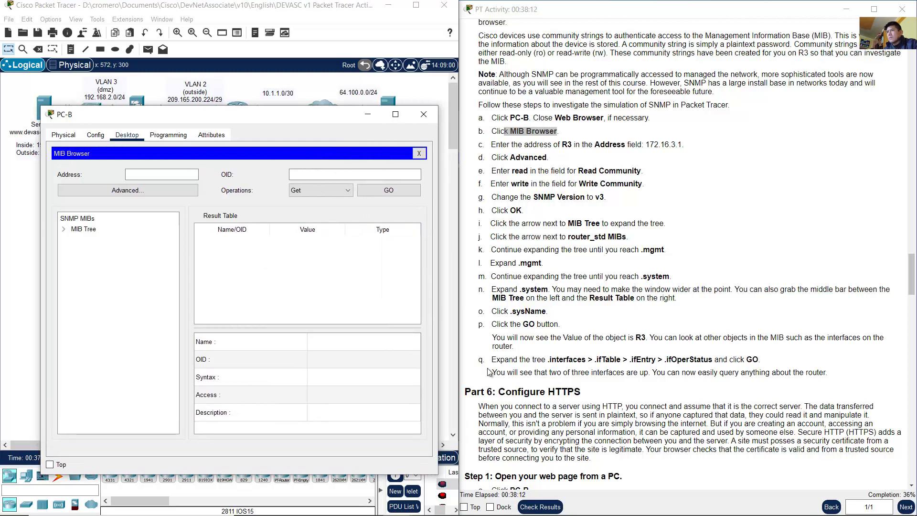
pyautogui.click(523, 144)
pyautogui.moveTo(507, 144); pyautogui.dragTo(577, 141)
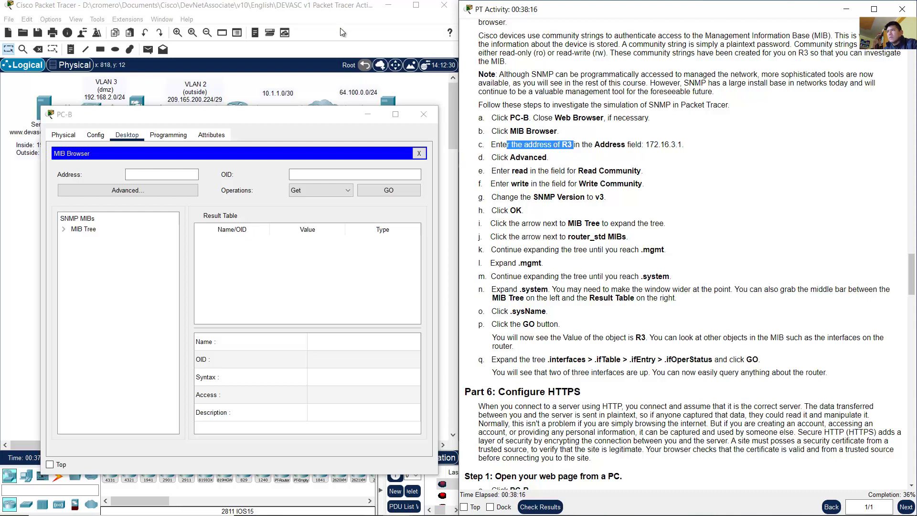
# Step: Enter R3's address 172.16.3.1 in the MIB Browser's Address field
pyautogui.click(335, 15)
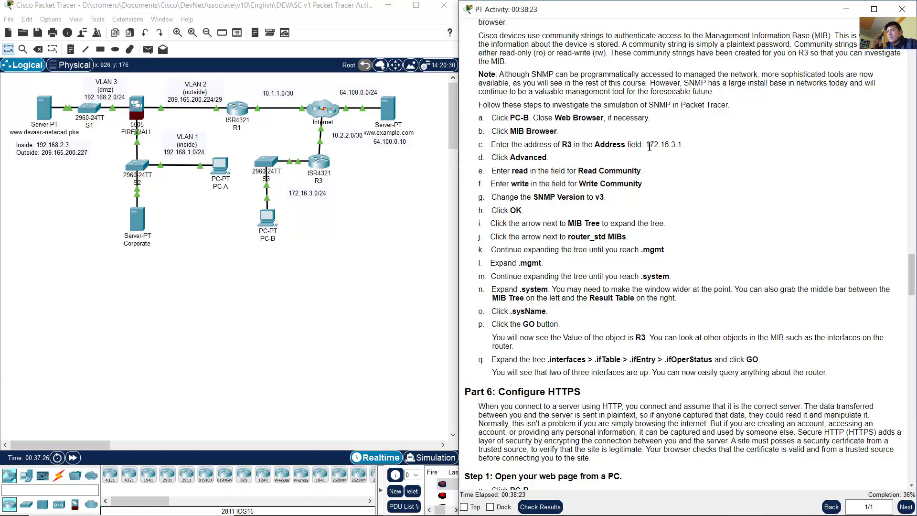
pyautogui.moveTo(645, 144); pyautogui.dragTo(684, 146)
pyautogui.click(266, 218)
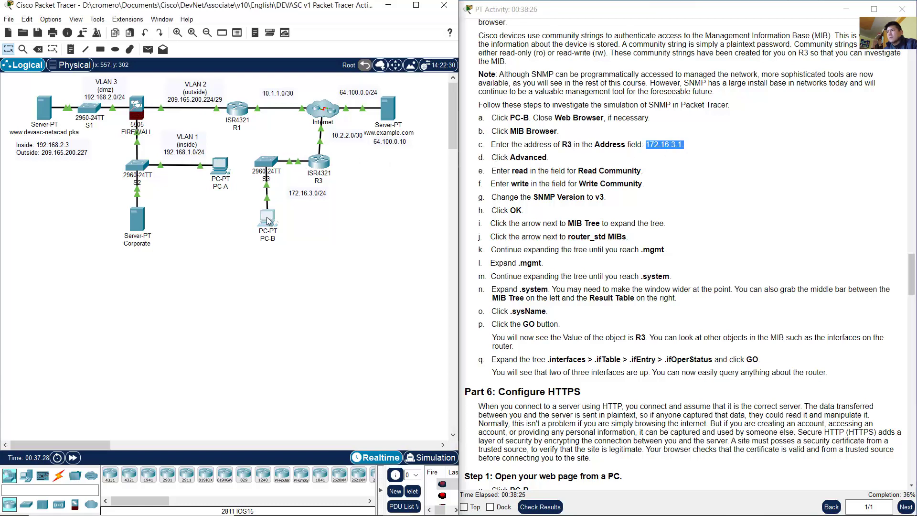
pyautogui.click(157, 174)
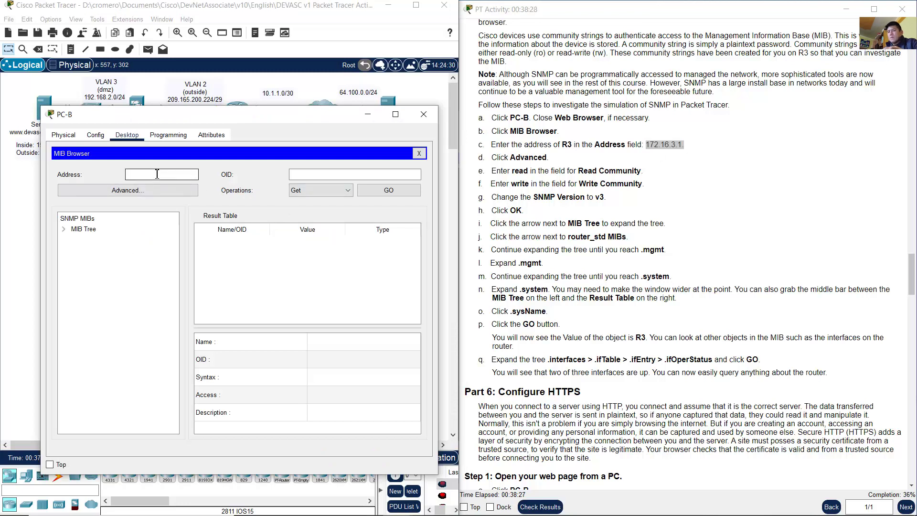
pyautogui.write('172.16.3.1')
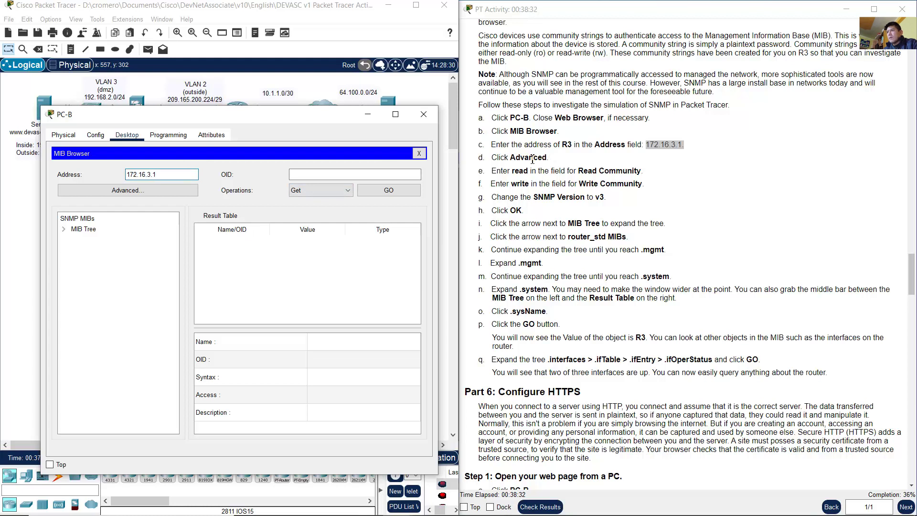
pyautogui.moveTo(504, 158); pyautogui.dragTo(543, 158)
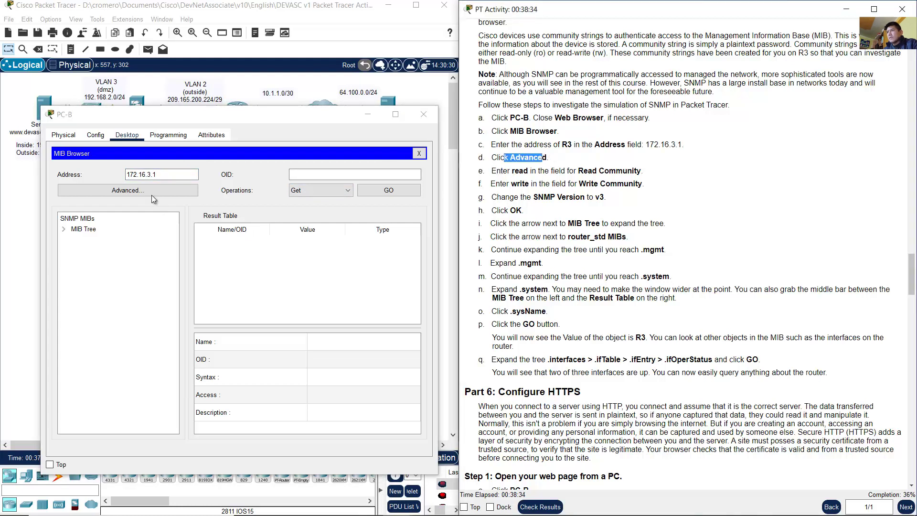
# Step: In the MIB Browser's Advanced settings, enter 'read' as the Read Community
pyautogui.click(137, 190)
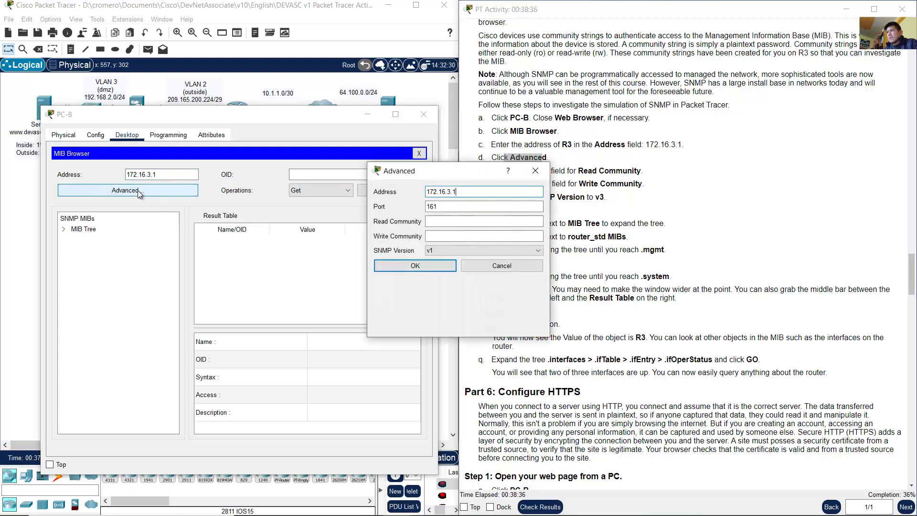
pyautogui.moveTo(330, 181); pyautogui.dragTo(244, 175)
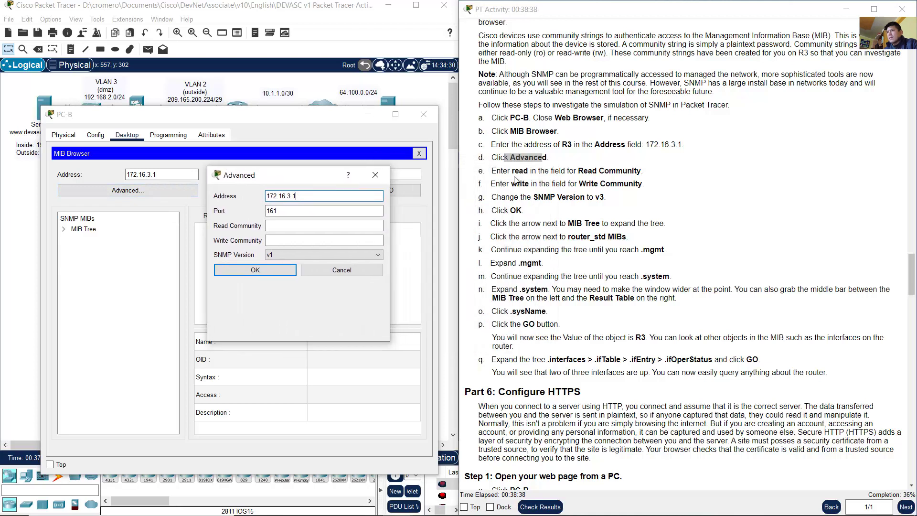
pyautogui.moveTo(504, 173); pyautogui.dragTo(650, 176)
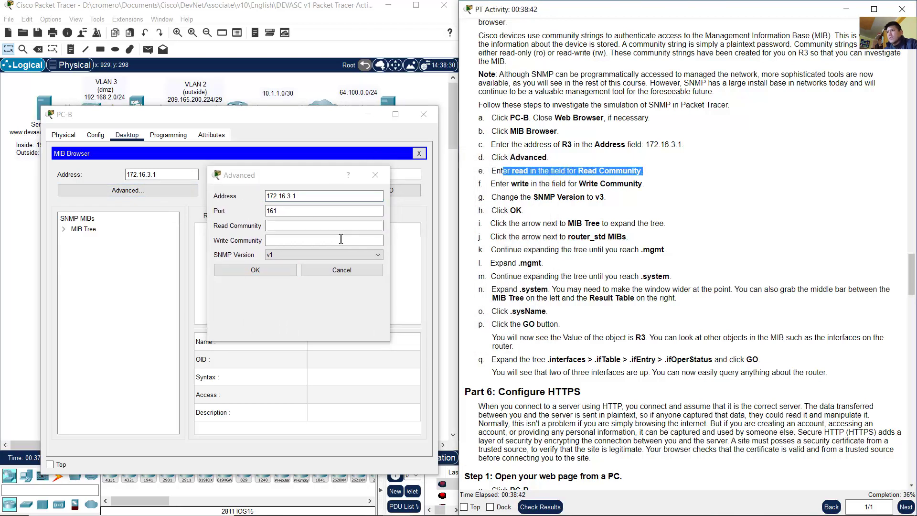
pyautogui.click(285, 228)
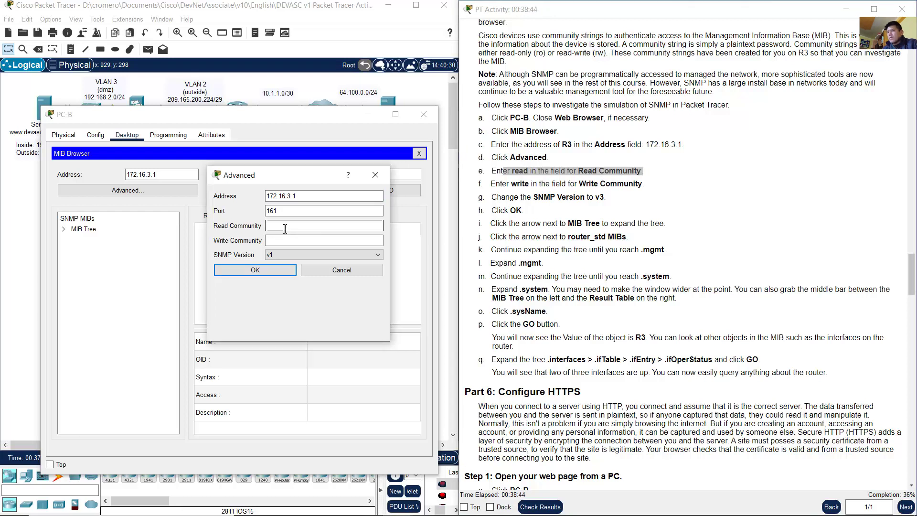
pyautogui.write('read')
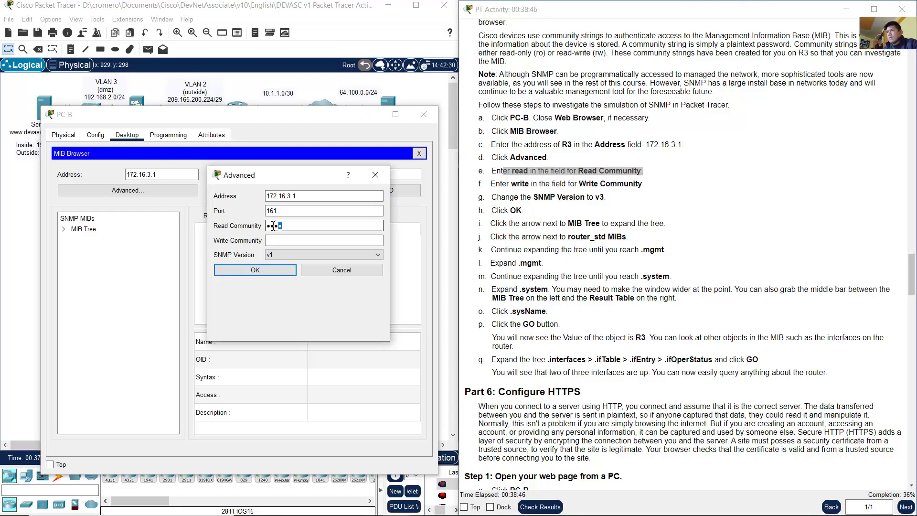
pyautogui.doubleClick(293, 227)
pyautogui.click(296, 228)
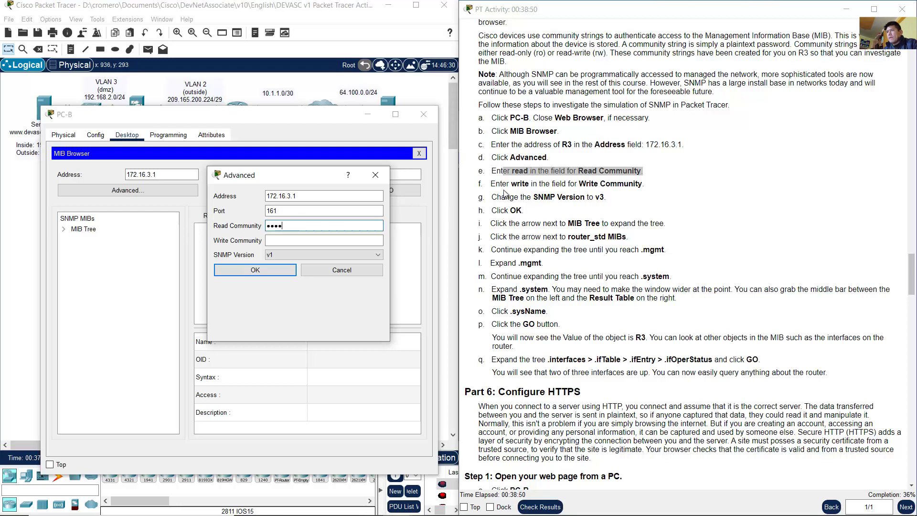
# Step: Enter 'write' as the Write Community string
pyautogui.moveTo(507, 184); pyautogui.dragTo(625, 194)
pyautogui.click(281, 240)
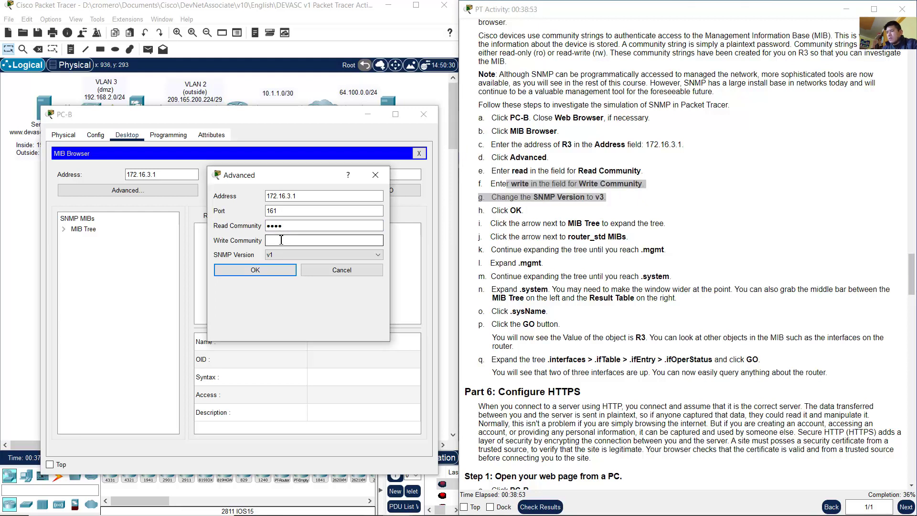
pyautogui.write('write')
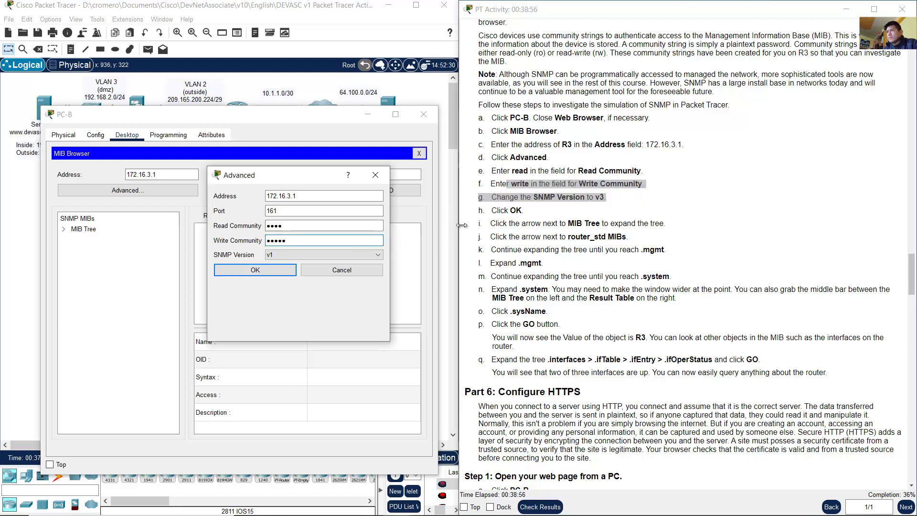
pyautogui.click(556, 209)
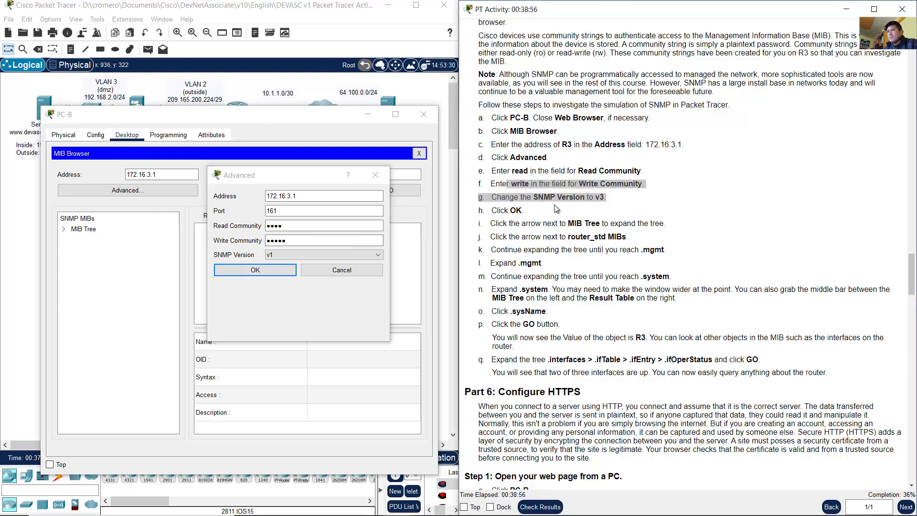
pyautogui.doubleClick(282, 227)
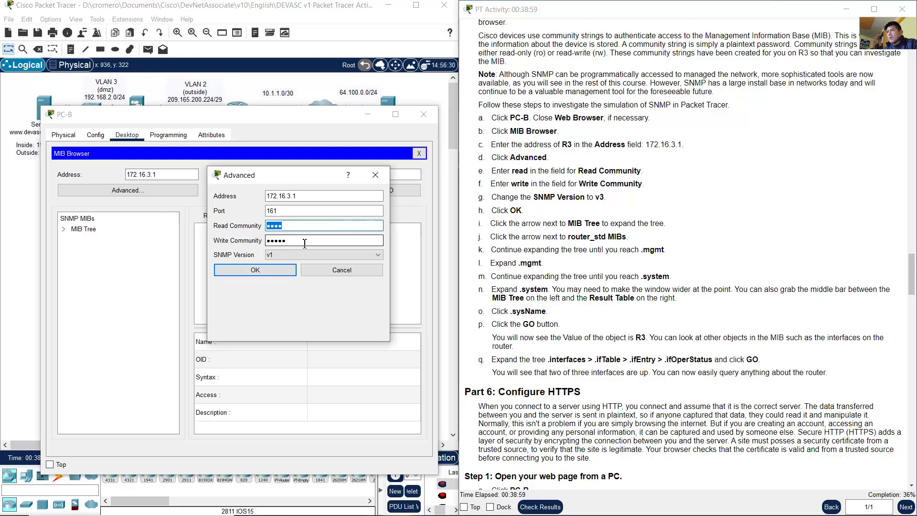
pyautogui.click(305, 243)
# Step: Set the SNMP version to v3 and confirm the advanced settings with OK
pyautogui.click(566, 212)
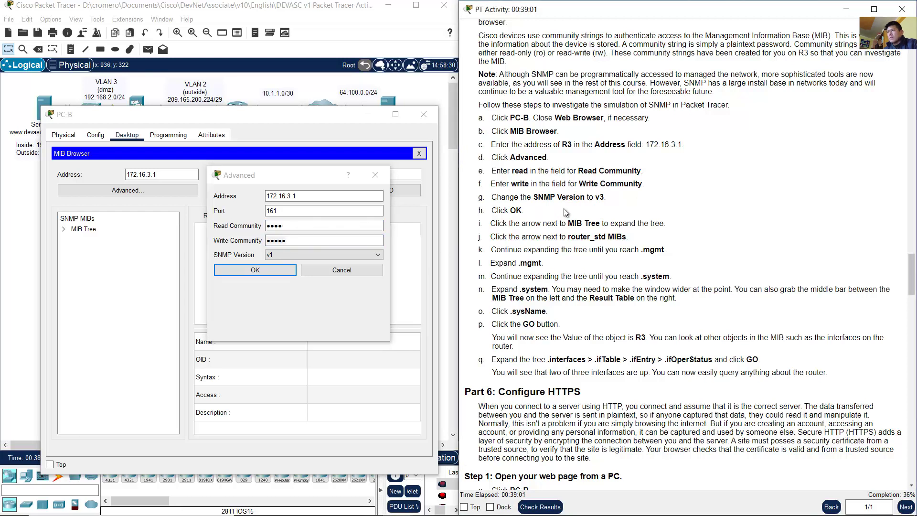
pyautogui.moveTo(557, 197); pyautogui.dragTo(525, 206)
pyautogui.click(554, 197)
pyautogui.click(316, 253)
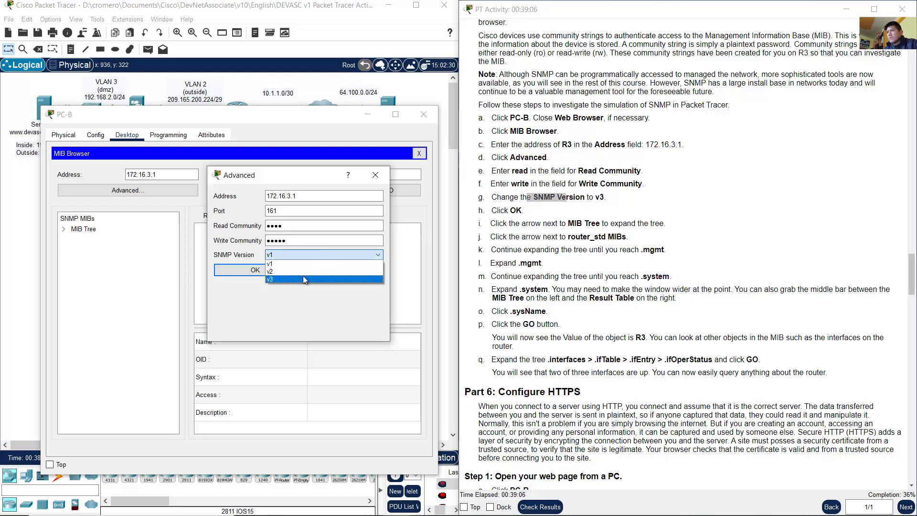
pyautogui.click(303, 276)
pyautogui.doubleClick(516, 210)
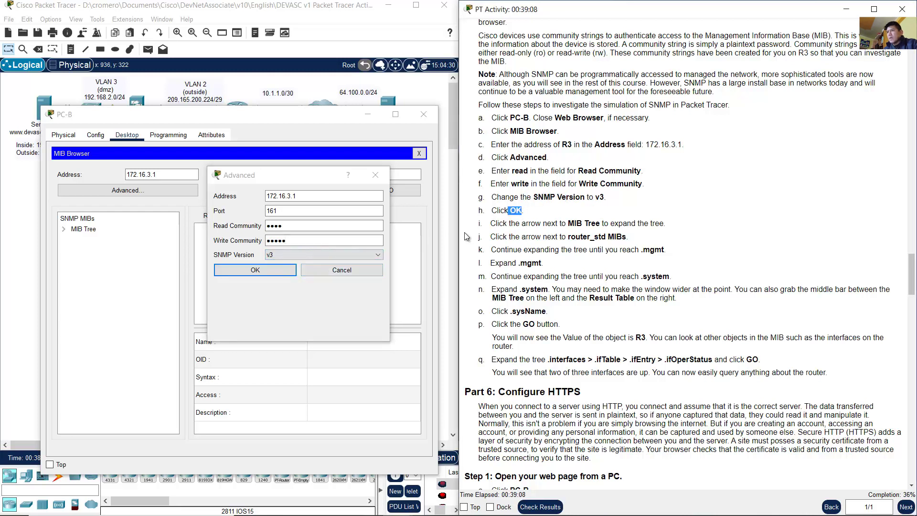
pyautogui.click(289, 271)
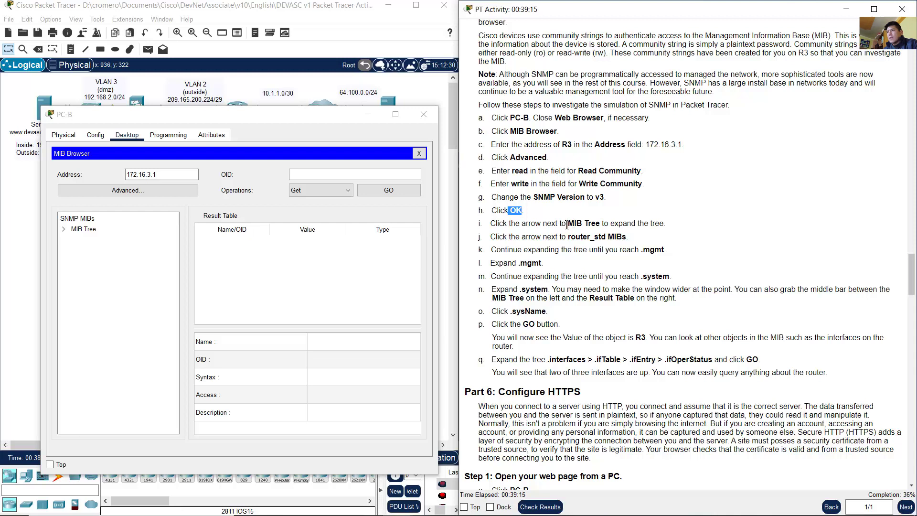
# Step: Expand the MIB Tree and its router_std MIBs branch
pyautogui.moveTo(569, 224); pyautogui.dragTo(604, 226)
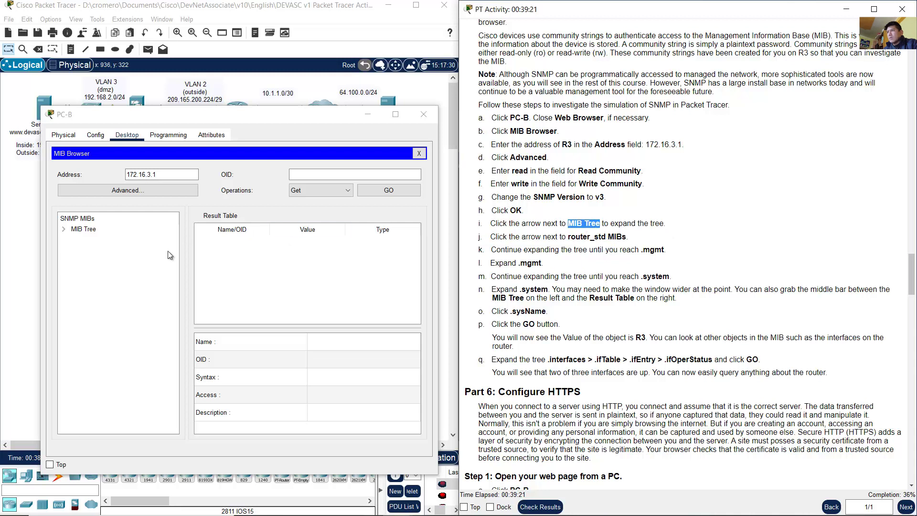
pyautogui.click(65, 229)
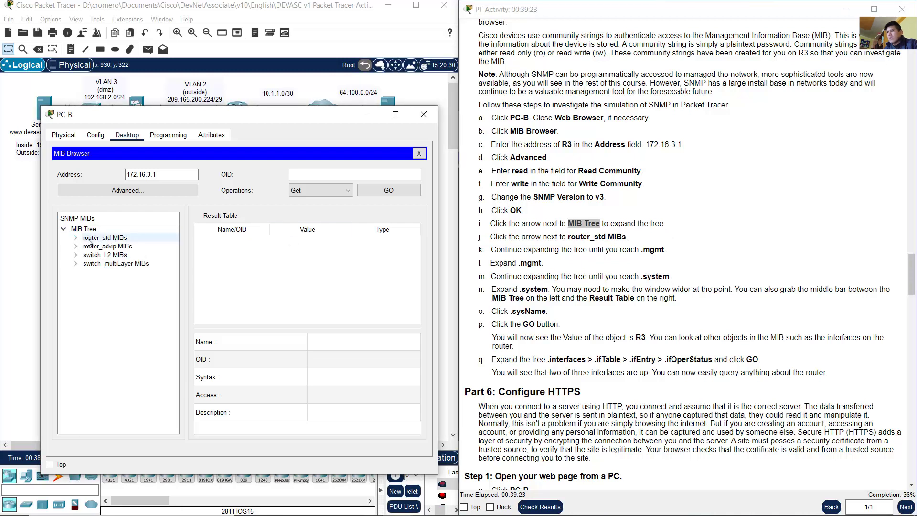
pyautogui.click(666, 196)
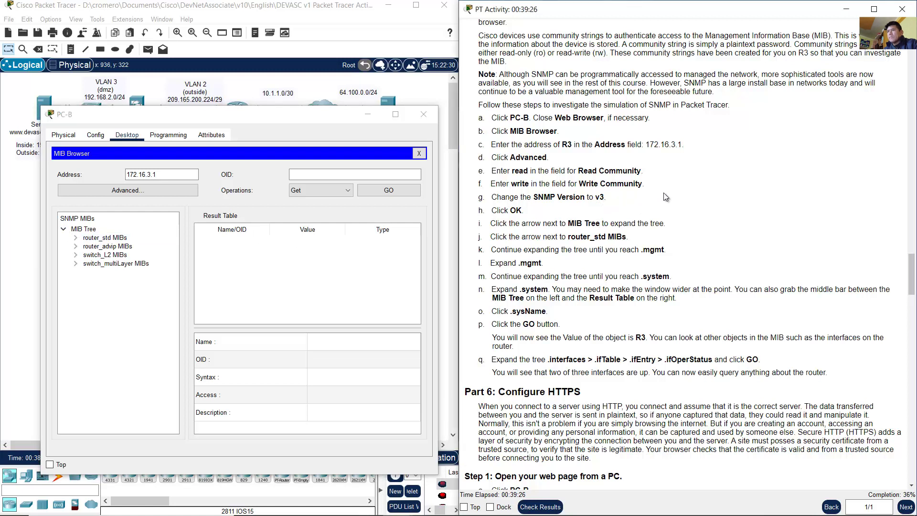
pyautogui.scroll(-2, 666, 197)
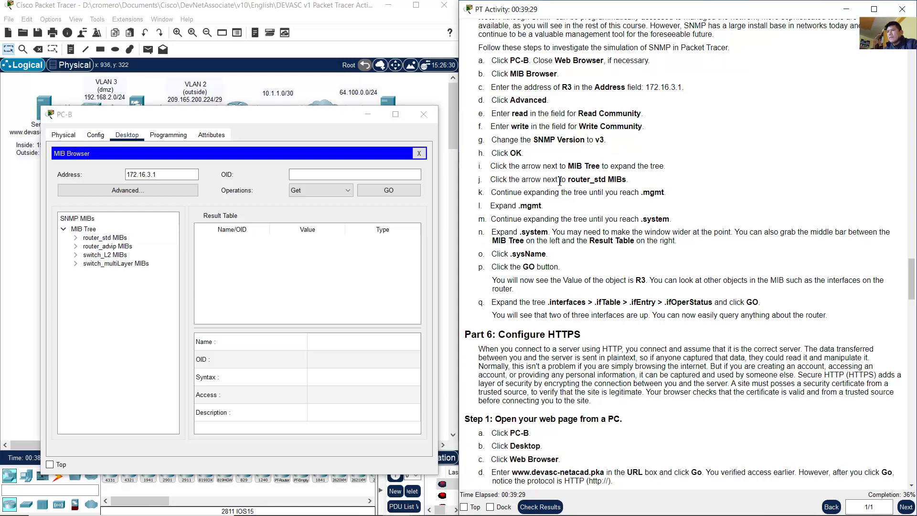
pyautogui.moveTo(568, 181); pyautogui.dragTo(625, 181)
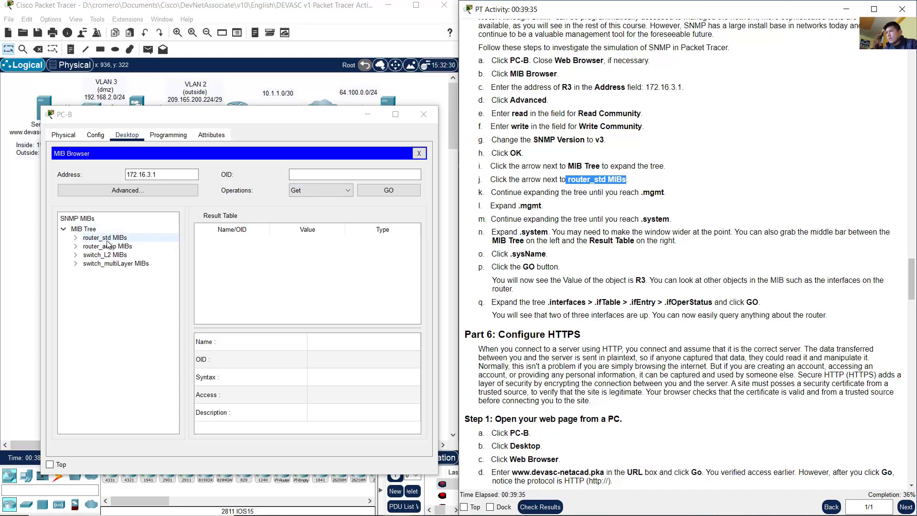
pyautogui.click(76, 237)
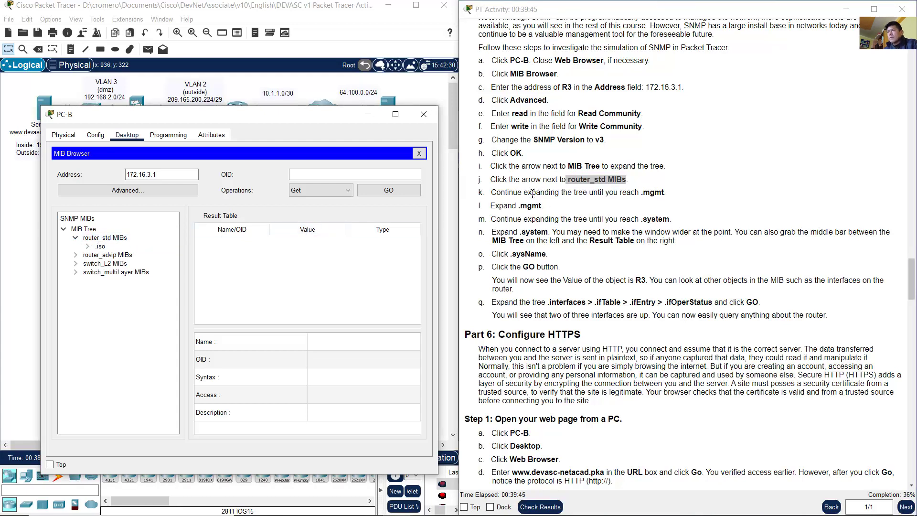
# Step: Expand the .iso, .org, .dod and .internet nodes in turn
pyautogui.moveTo(501, 192); pyautogui.dragTo(555, 195)
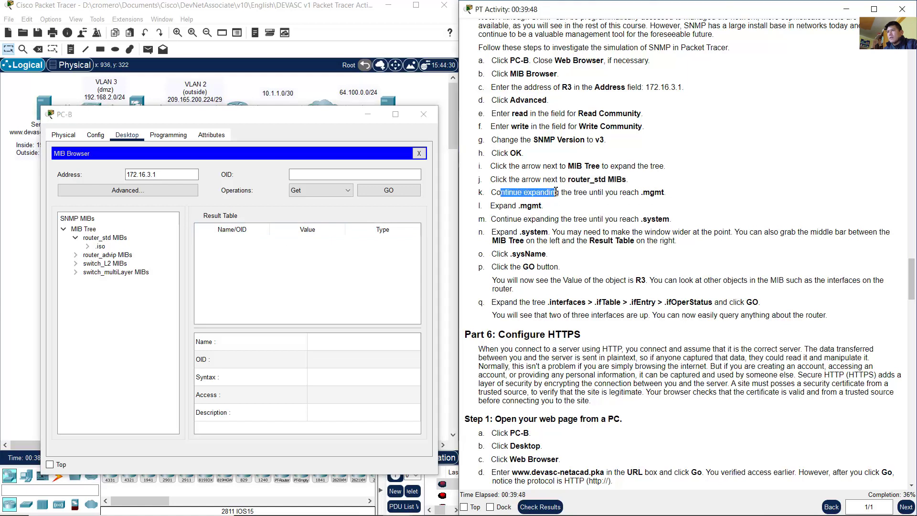
pyautogui.click(87, 245)
pyautogui.click(99, 255)
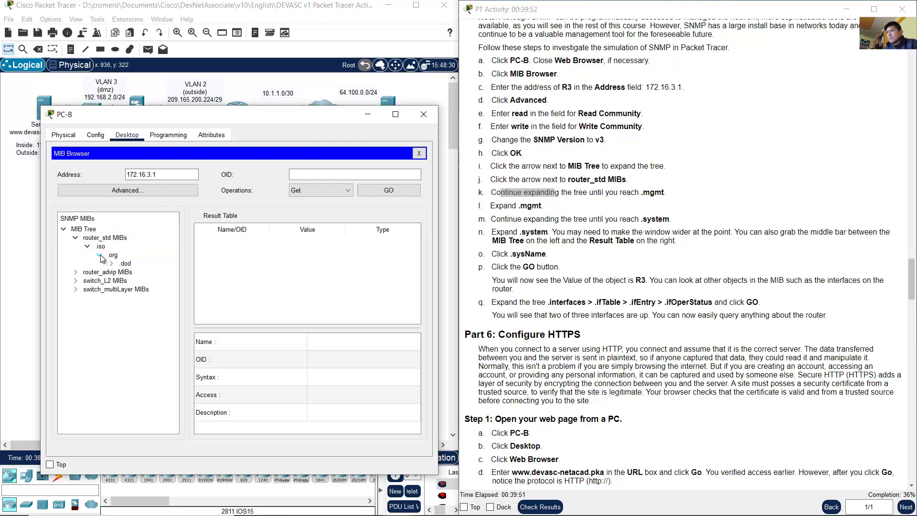
pyautogui.click(110, 263)
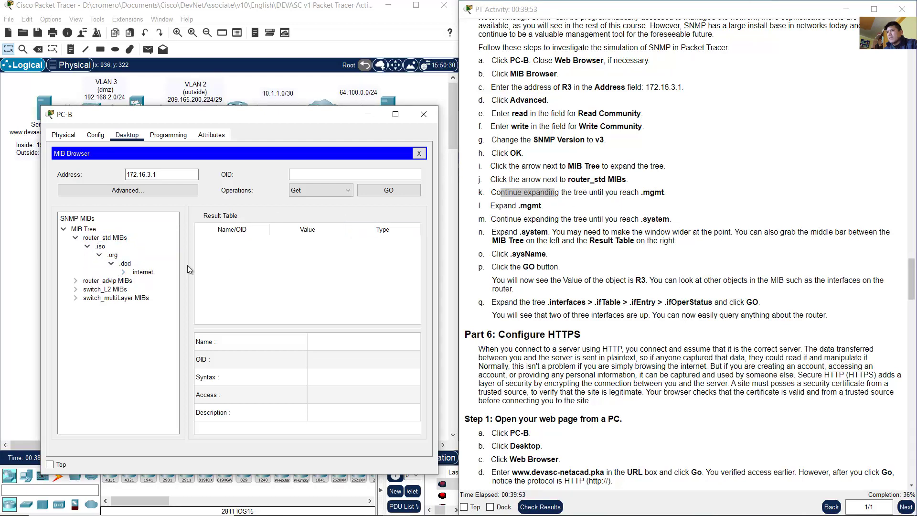
pyautogui.click(124, 272)
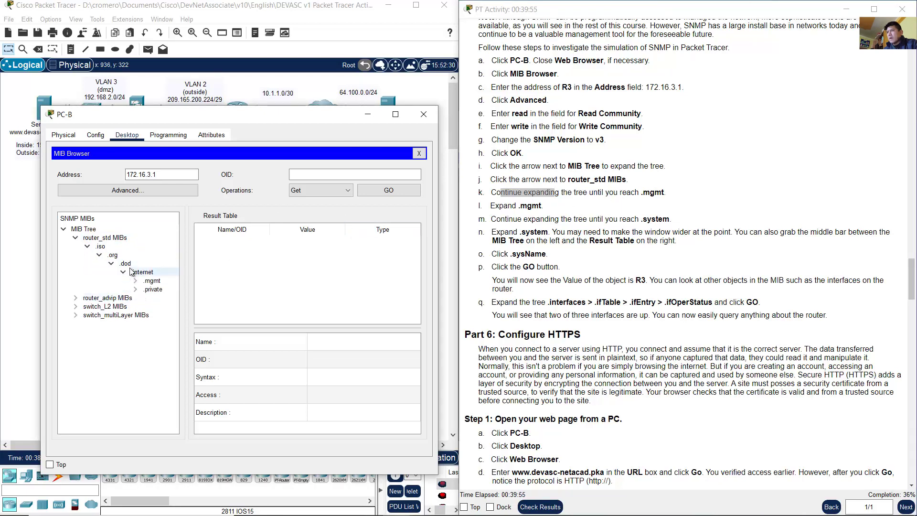
pyautogui.click(605, 192)
# Step: Expand .mgmt and .mib-2, then widen the PC-B window and MIB tree pane
pyautogui.moveTo(596, 196); pyautogui.dragTo(666, 197)
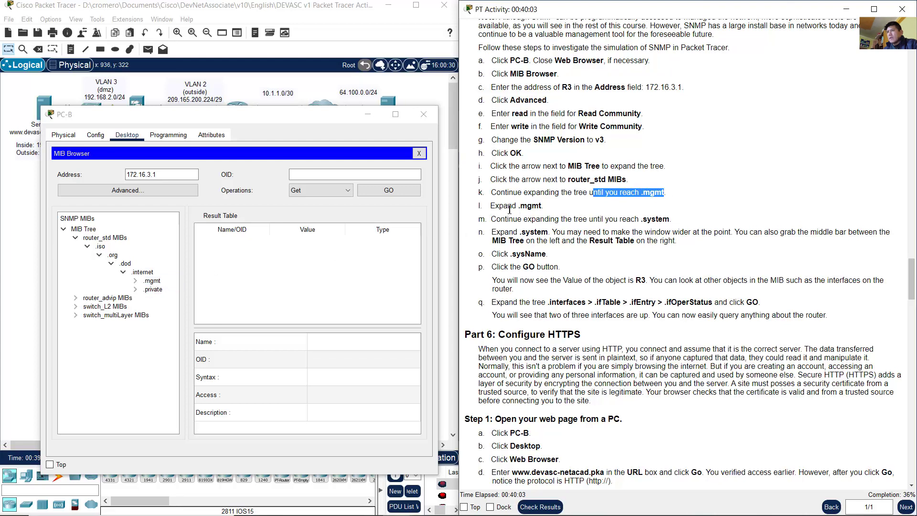
pyautogui.moveTo(509, 210); pyautogui.dragTo(542, 209)
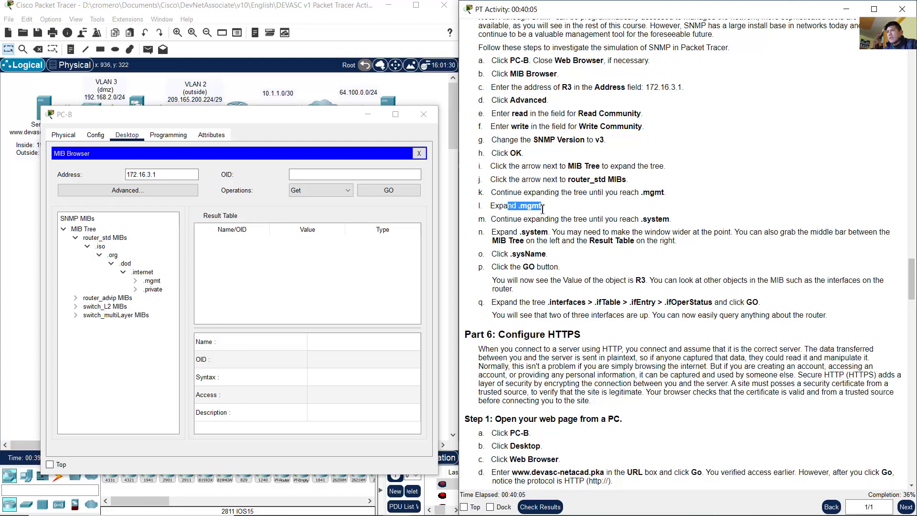
pyautogui.click(135, 282)
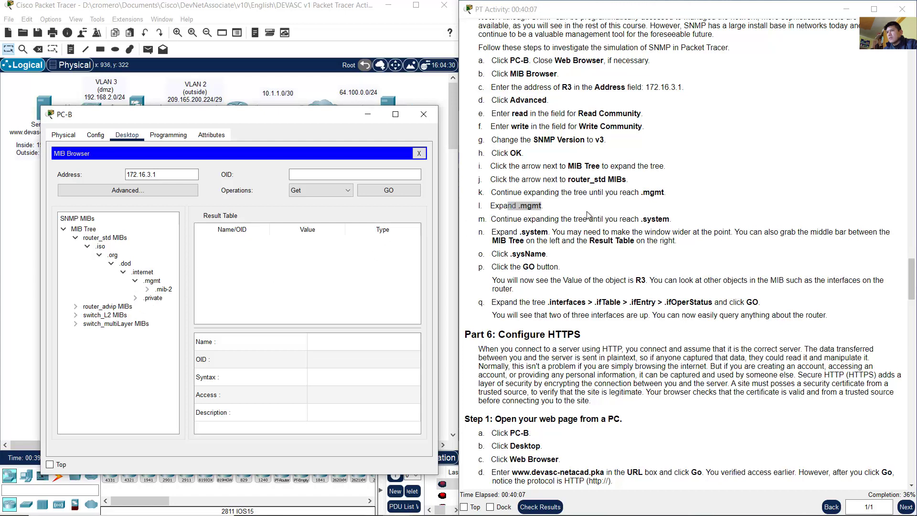
pyautogui.moveTo(536, 219); pyautogui.dragTo(683, 227)
pyautogui.click(642, 220)
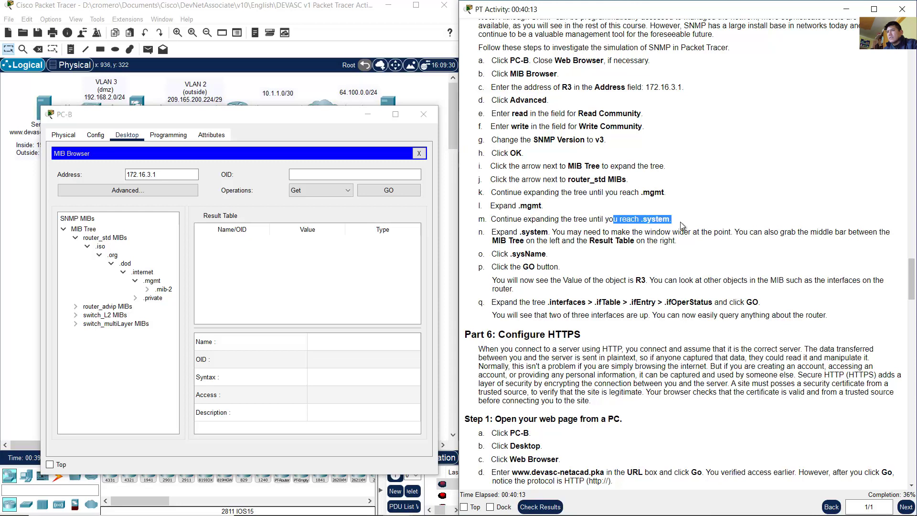
pyautogui.click(147, 289)
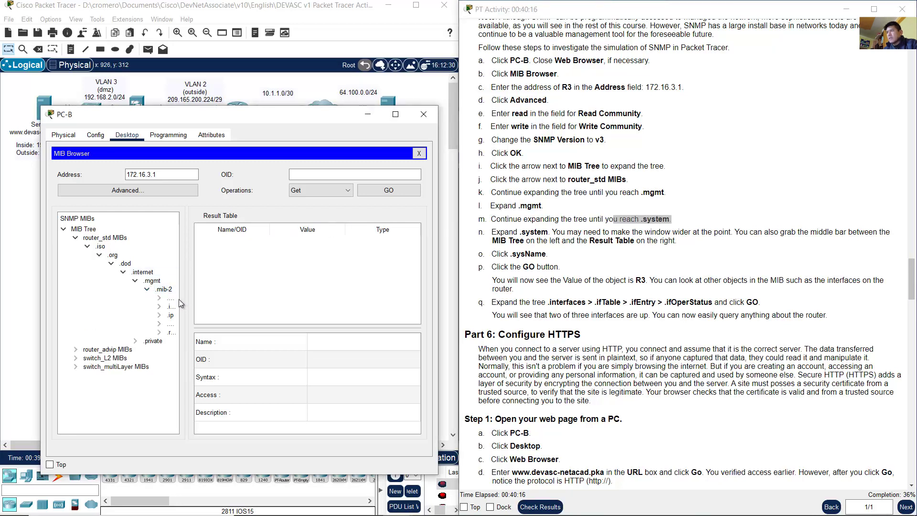
pyautogui.moveTo(440, 233); pyautogui.dragTo(512, 234)
pyautogui.moveTo(186, 295); pyautogui.dragTo(282, 296)
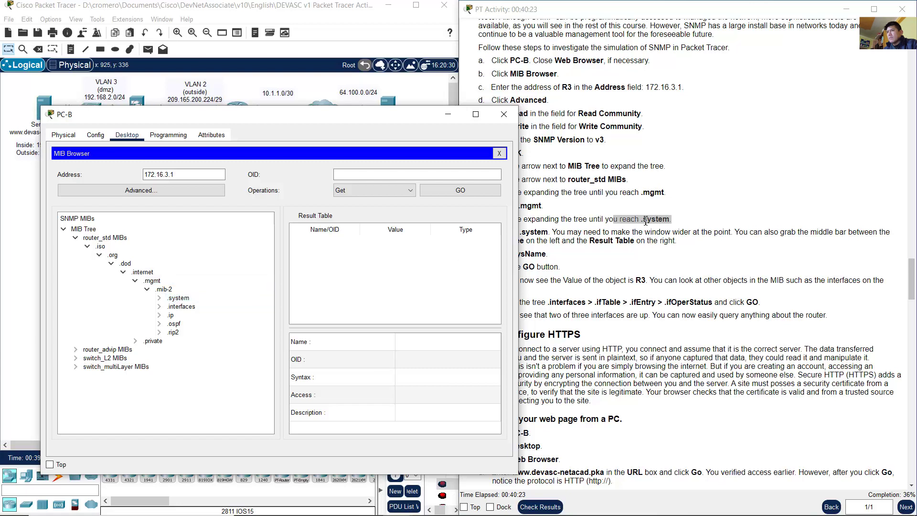
# Step: Expand .system and select .sysName to load OID 1.3.6.1.2.1.1.5.0
pyautogui.click(628, 229)
pyautogui.moveTo(497, 234); pyautogui.dragTo(549, 233)
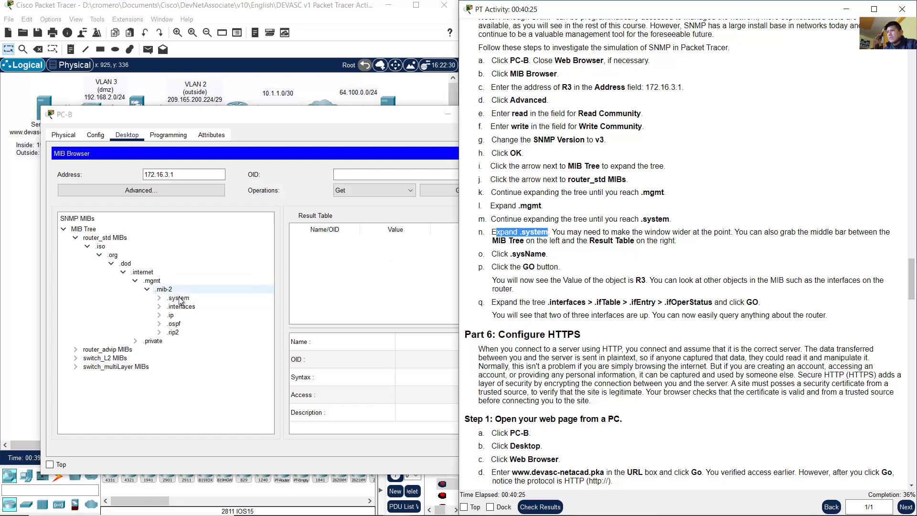
pyautogui.click(160, 298)
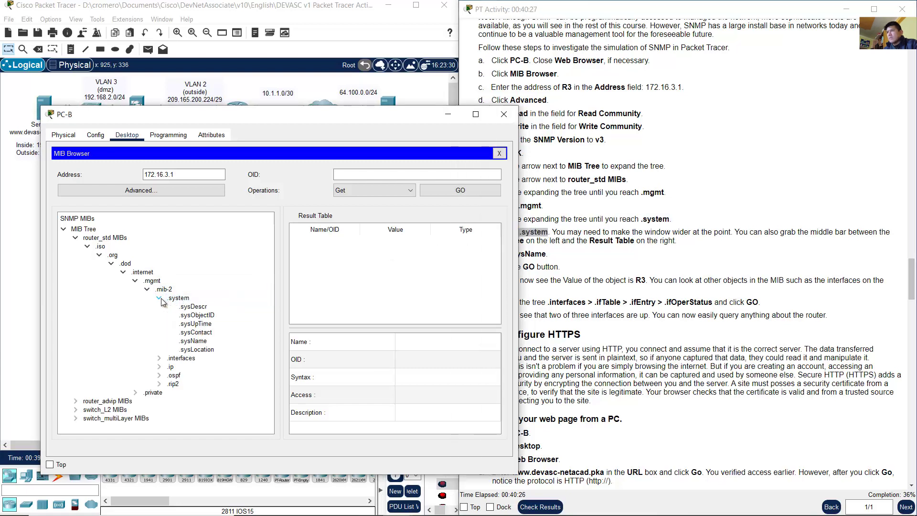
pyautogui.click(646, 269)
pyautogui.moveTo(504, 254); pyautogui.dragTo(555, 256)
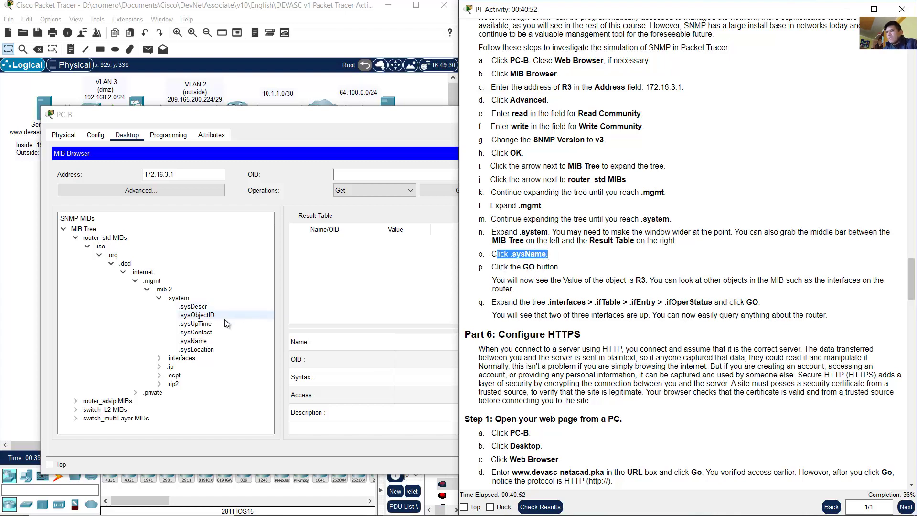
pyautogui.click(193, 341)
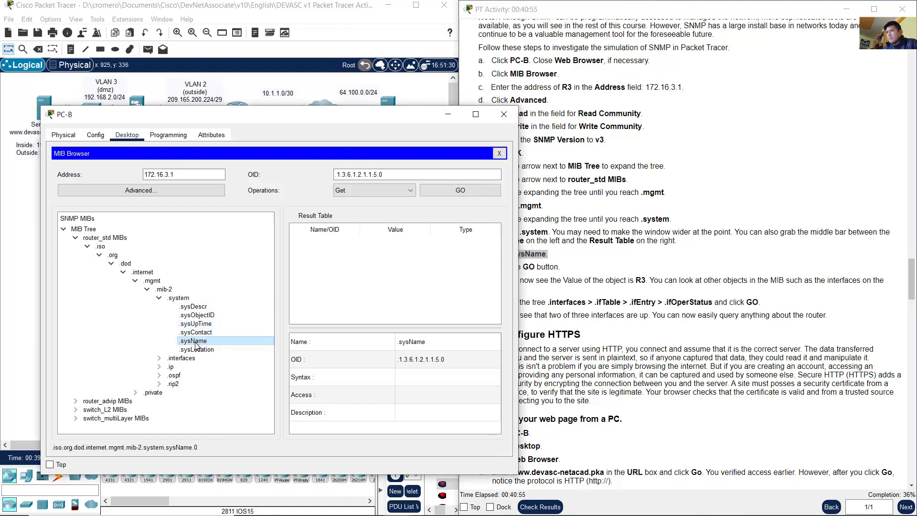
pyautogui.moveTo(337, 119); pyautogui.dragTo(325, 77)
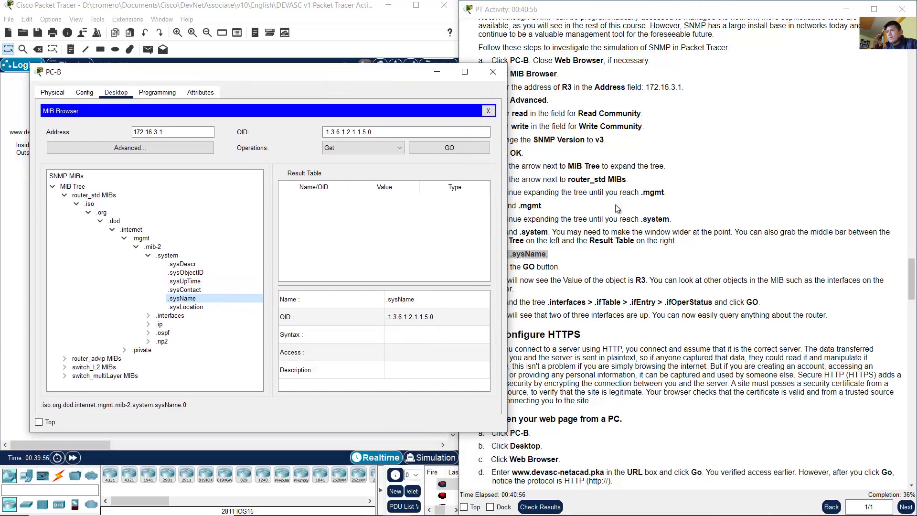
pyautogui.click(616, 205)
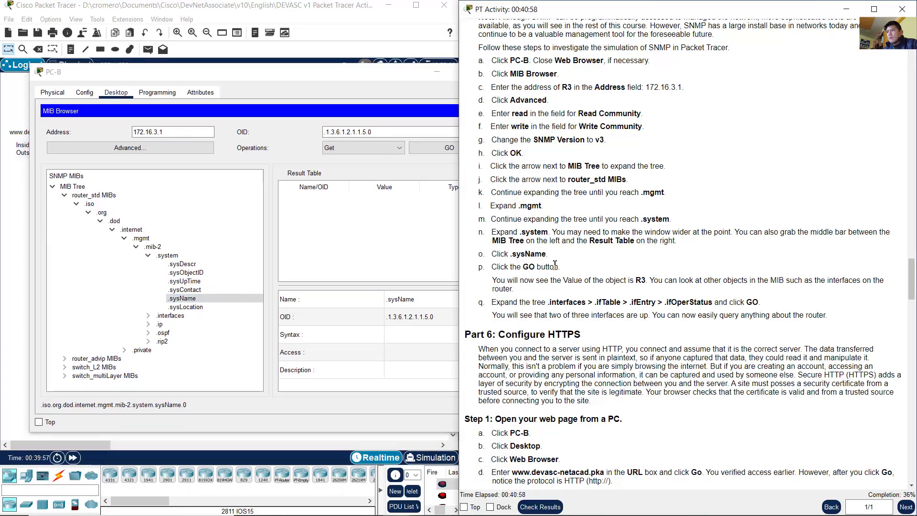
pyautogui.moveTo(523, 266); pyautogui.dragTo(563, 268)
pyautogui.click(394, 75)
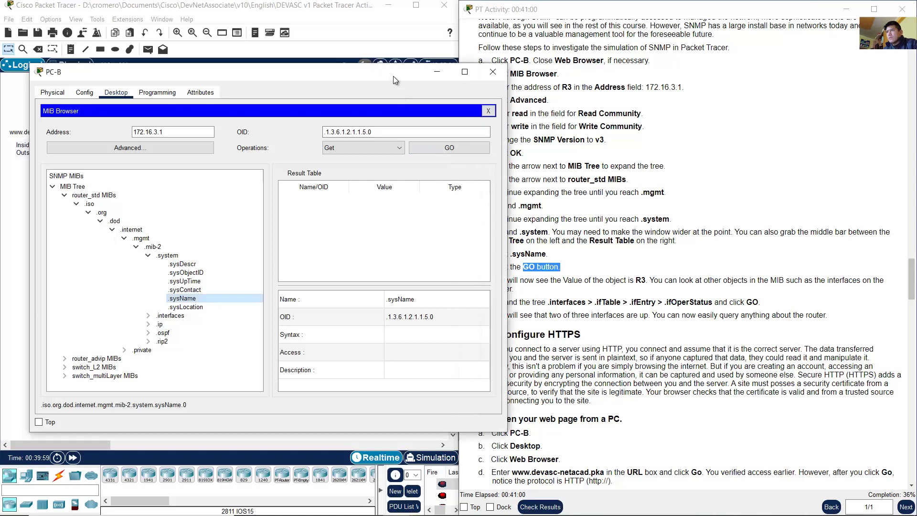
# Step: Run the Get on sysName and verify the result table shows R3 as an OctetString
pyautogui.click(442, 147)
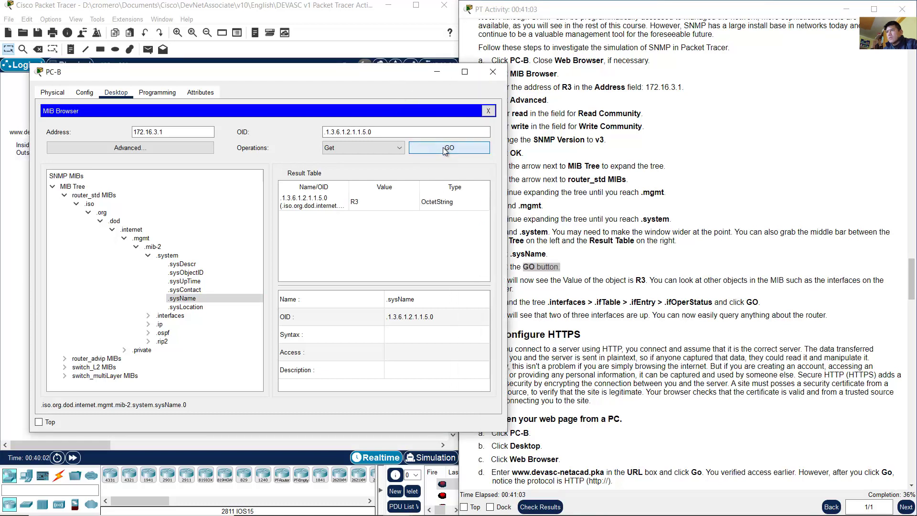
pyautogui.click(382, 206)
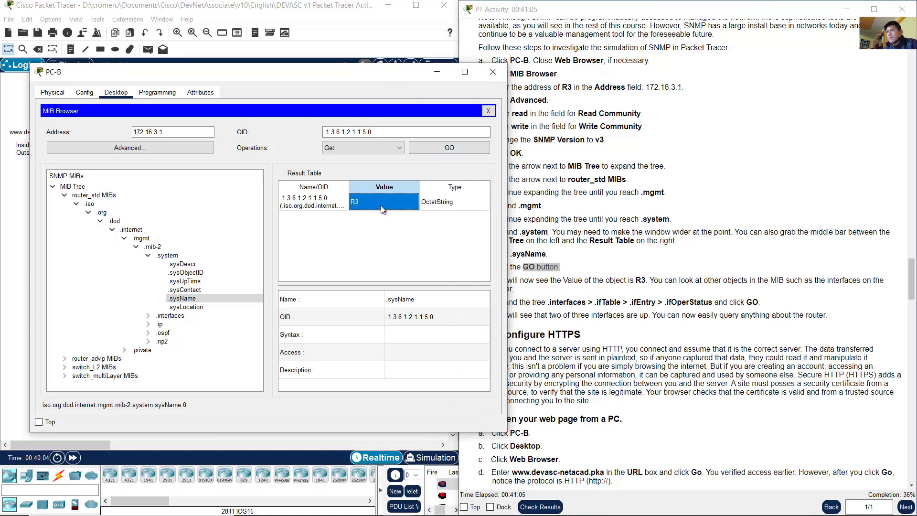
pyautogui.click(454, 203)
pyautogui.click(613, 276)
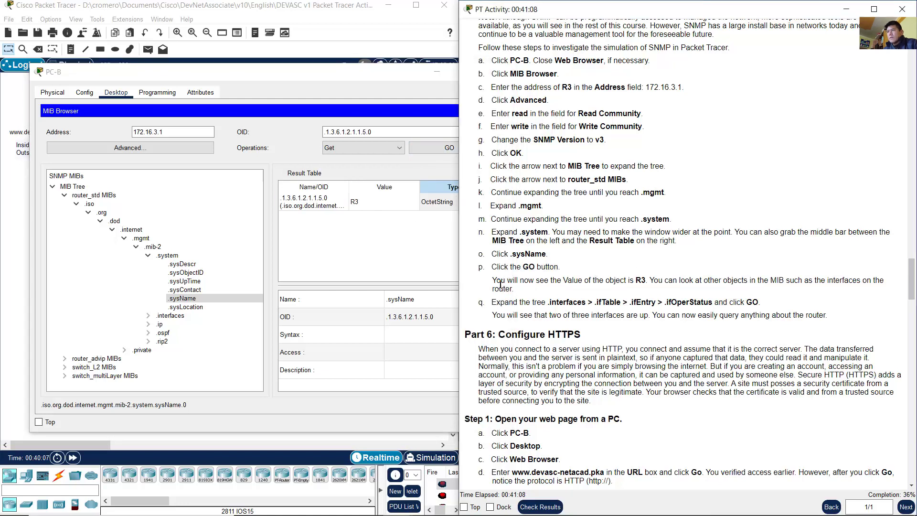
pyautogui.moveTo(496, 282); pyautogui.dragTo(647, 283)
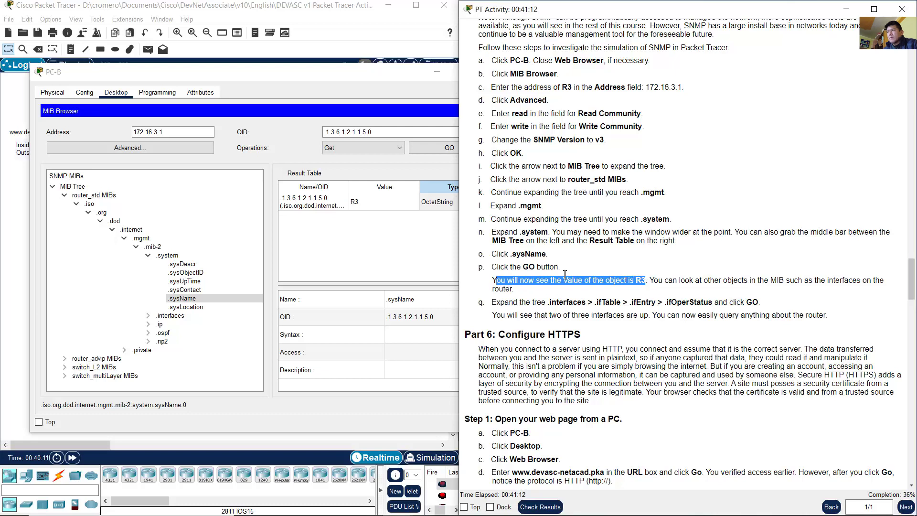
pyautogui.click(371, 202)
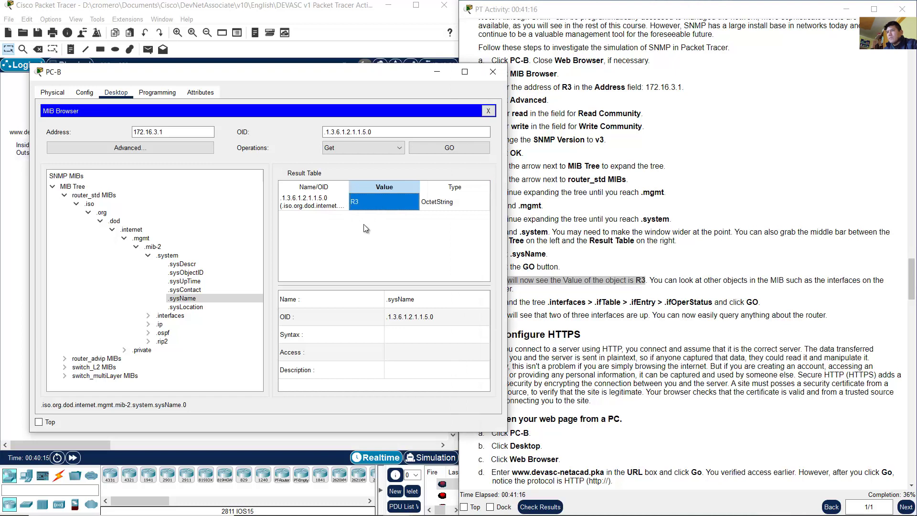
pyautogui.moveTo(658, 283); pyautogui.dragTo(519, 288)
pyautogui.click(395, 204)
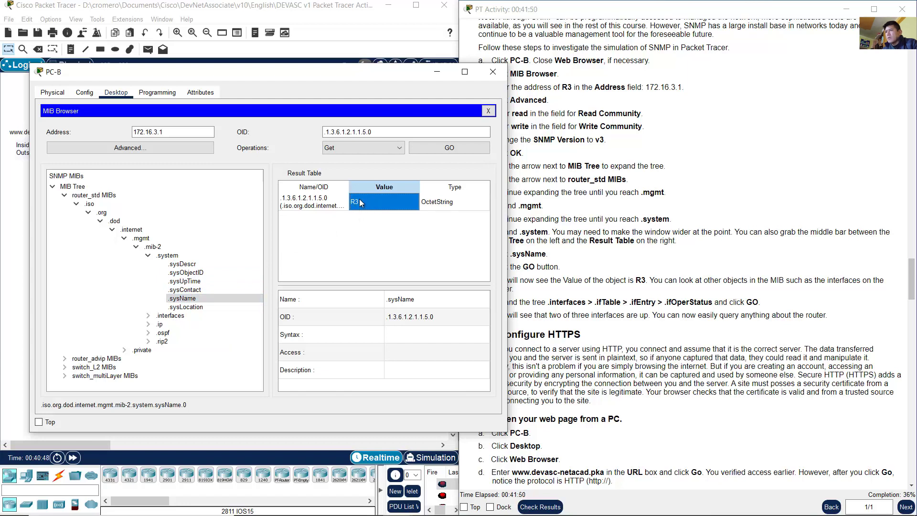
pyautogui.click(622, 285)
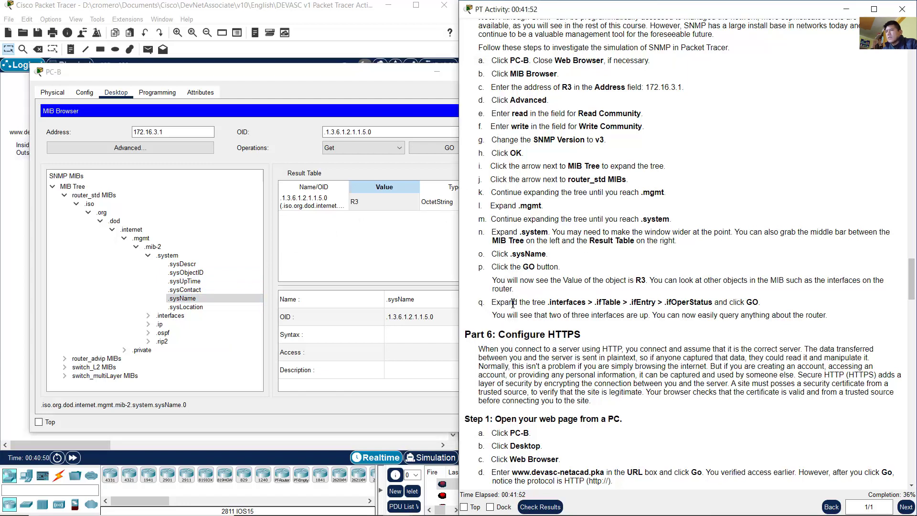
pyautogui.moveTo(527, 304); pyautogui.dragTo(698, 303)
# Step: Expand .interfaces, .ifTable and .ifEntry to list objects down to .ifOperStatus
pyautogui.click(588, 305)
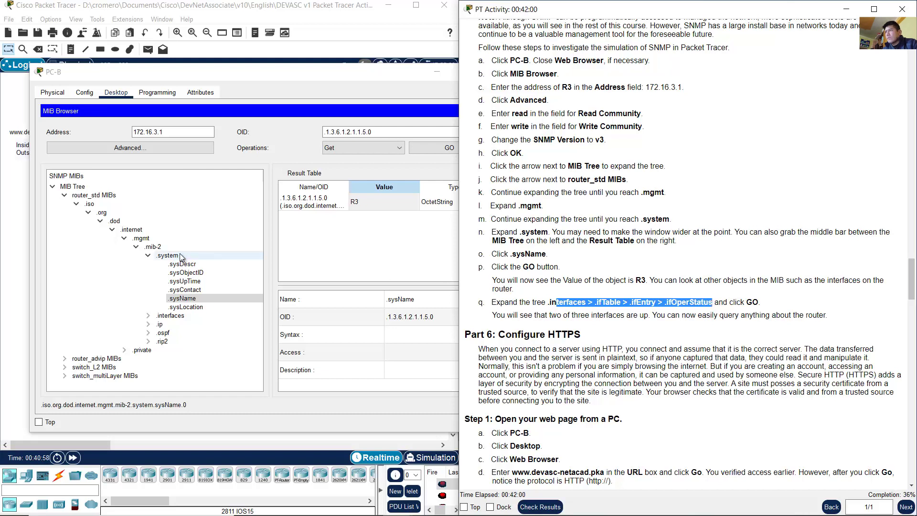
pyautogui.click(148, 315)
pyautogui.click(148, 315)
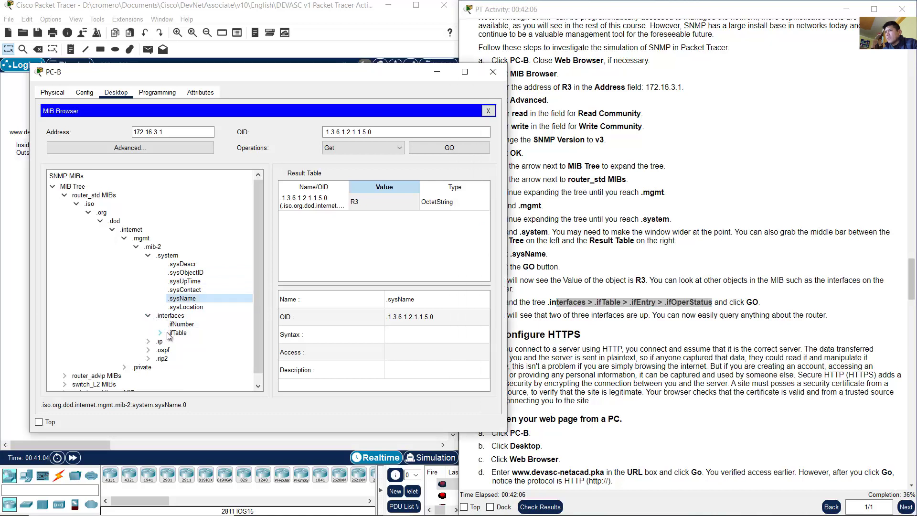
pyautogui.click(160, 333)
pyautogui.click(172, 341)
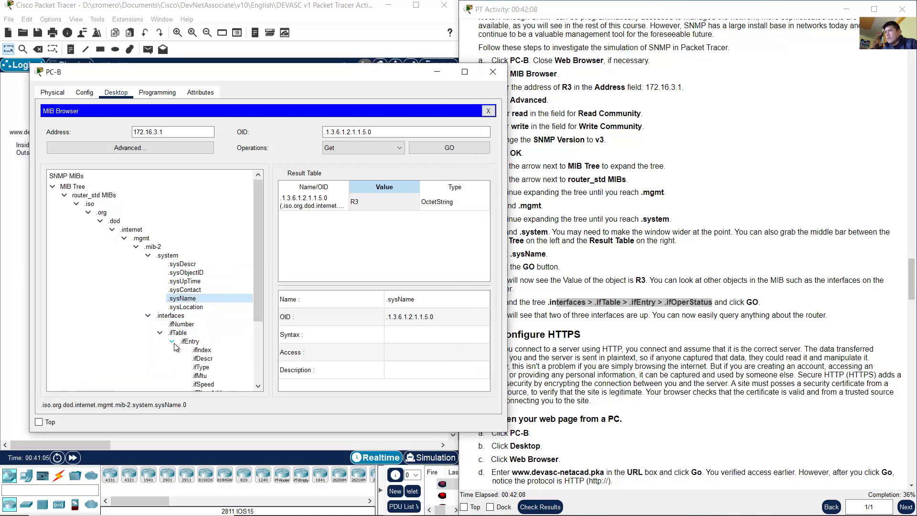
pyautogui.moveTo(255, 296); pyautogui.dragTo(245, 346)
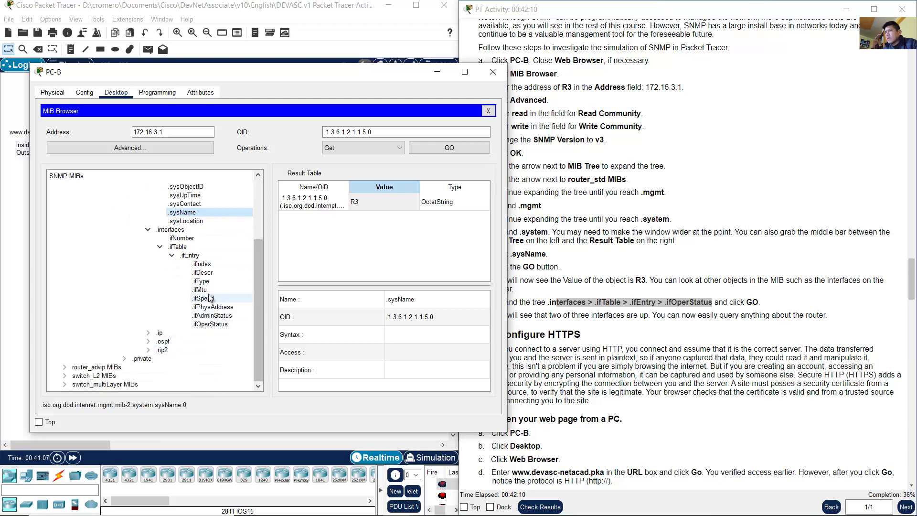
# Step: Run a Get on .ifOperStatus against R3, returning one interface down and two up
pyautogui.click(213, 326)
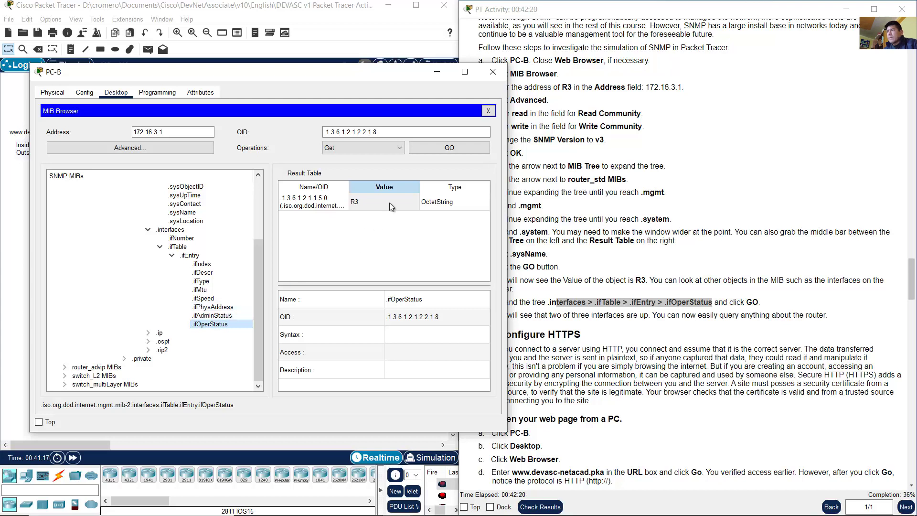
pyautogui.click(449, 149)
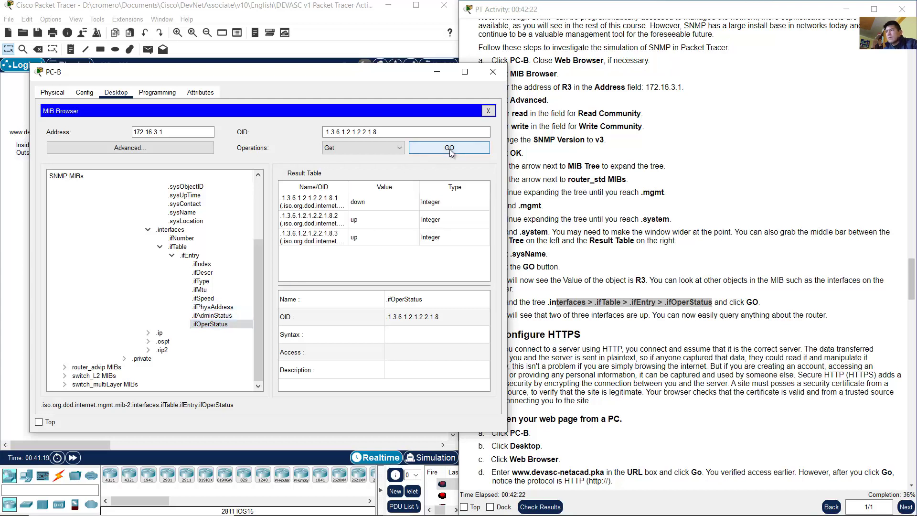
# Step: Review the interface status rows and compare them with router R3 in the topology
pyautogui.click(321, 207)
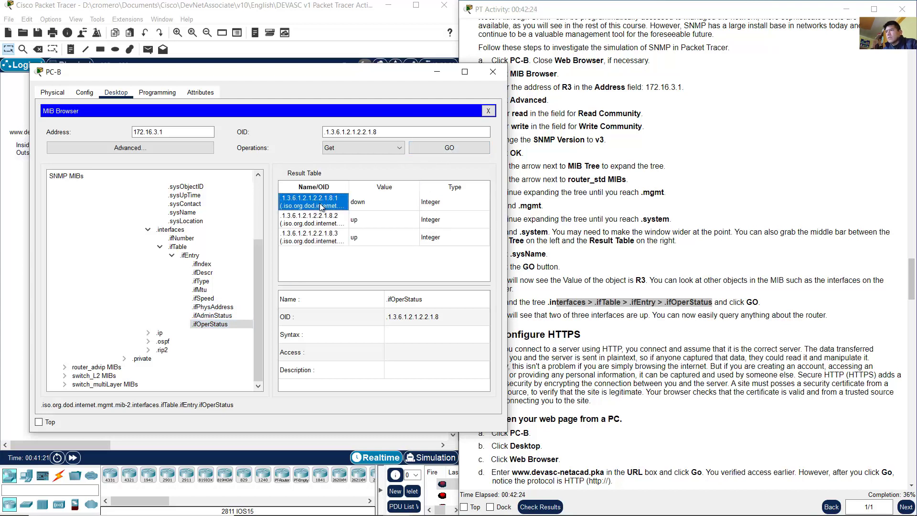
pyautogui.click(323, 223)
pyautogui.click(326, 235)
pyautogui.click(329, 218)
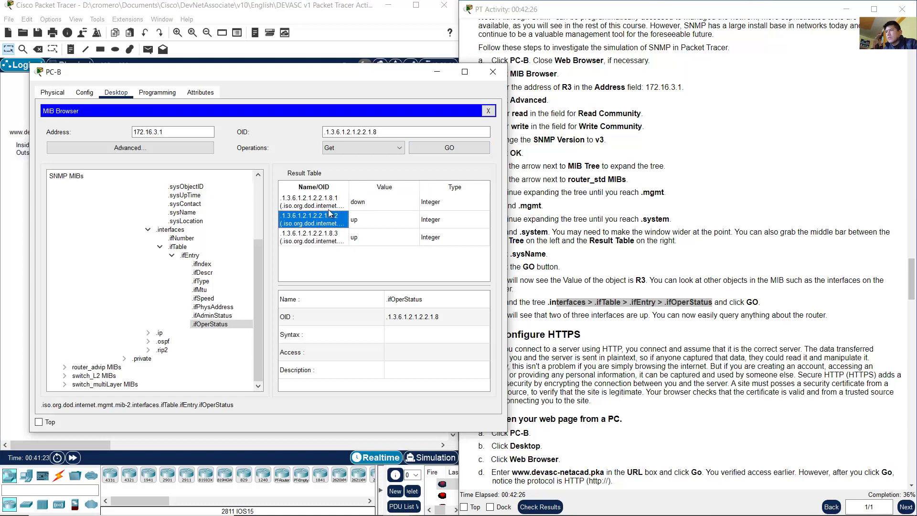
pyautogui.click(336, 15)
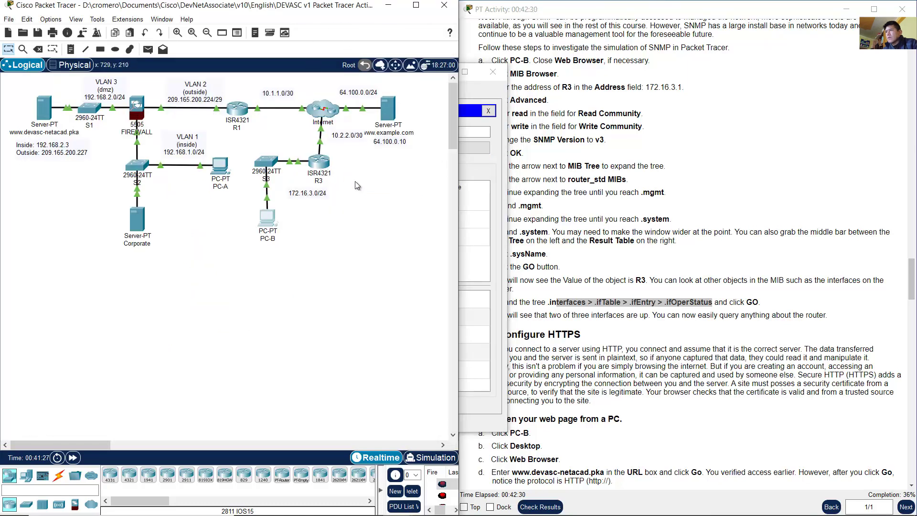
pyautogui.click(311, 170)
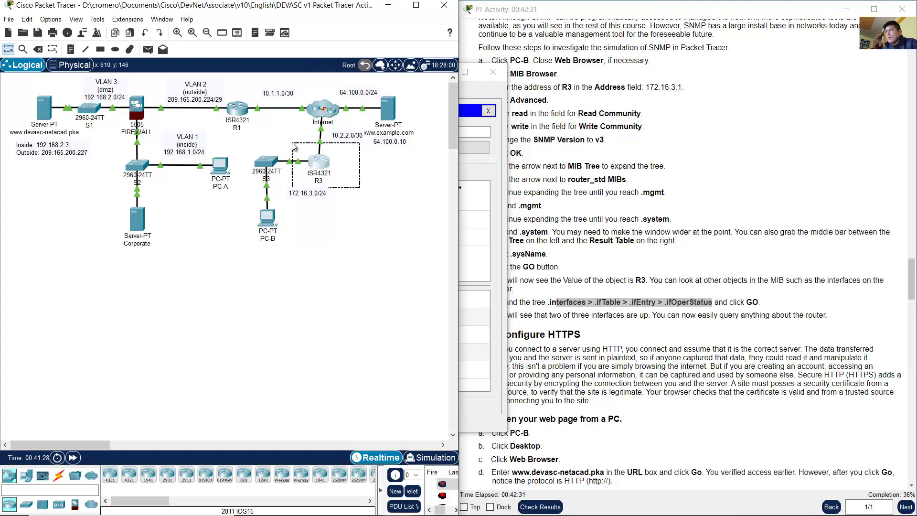
pyautogui.click(318, 160)
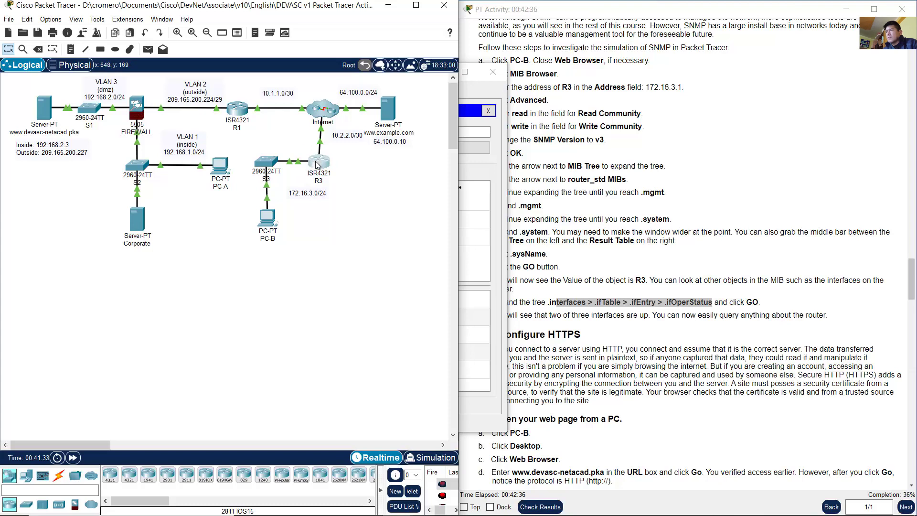
# Step: Point out the two up interfaces and the down one, then widen PC-B's window for full OIDs
pyautogui.click(483, 168)
pyautogui.click(380, 217)
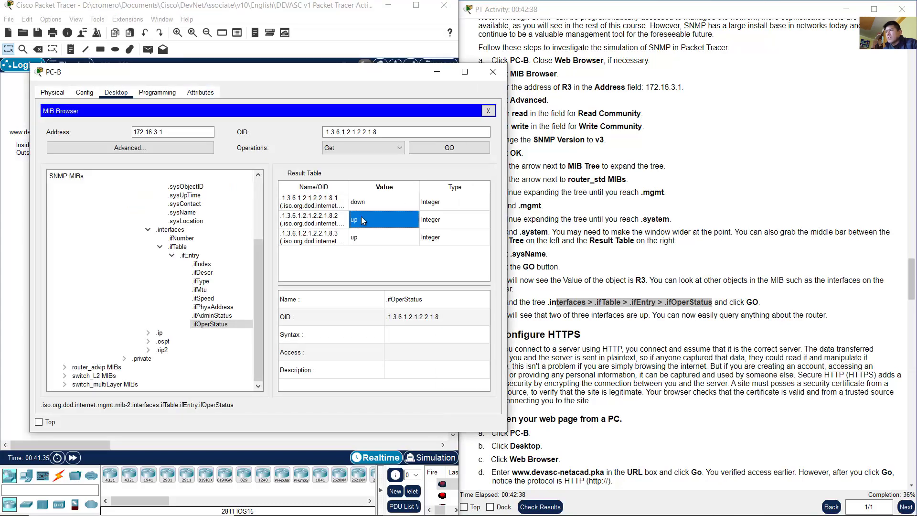
pyautogui.click(364, 237)
pyautogui.click(376, 225)
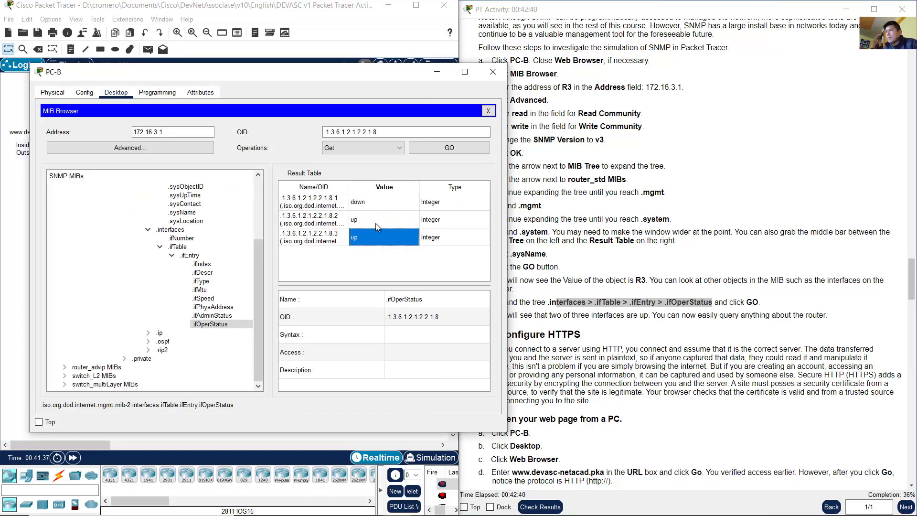
pyautogui.click(377, 243)
pyautogui.click(351, 18)
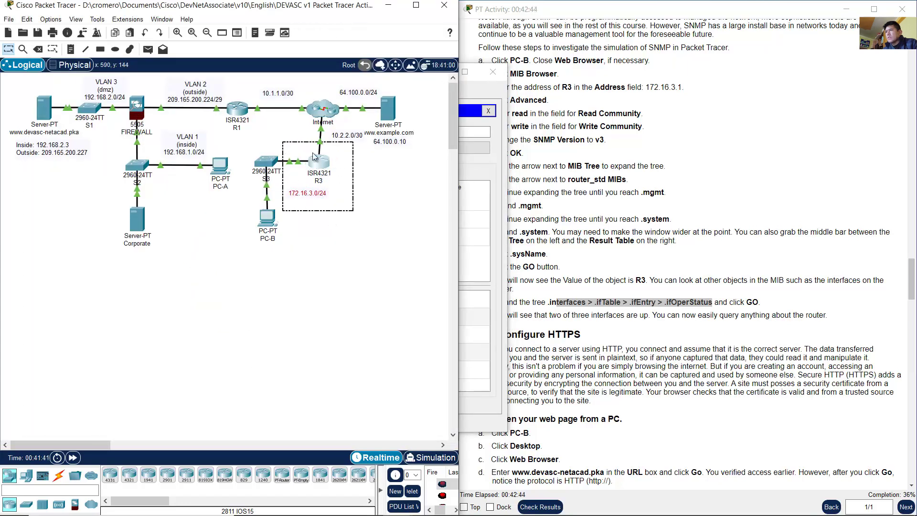
pyautogui.click(491, 166)
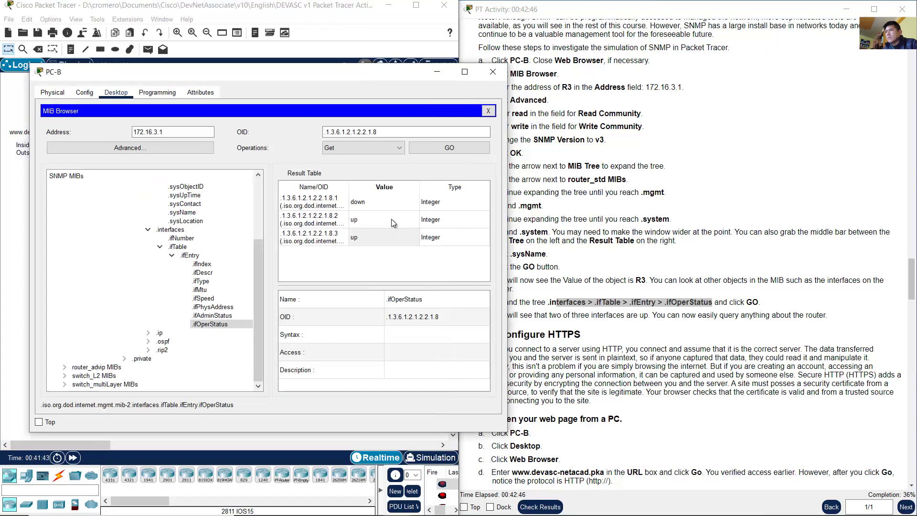
pyautogui.click(388, 202)
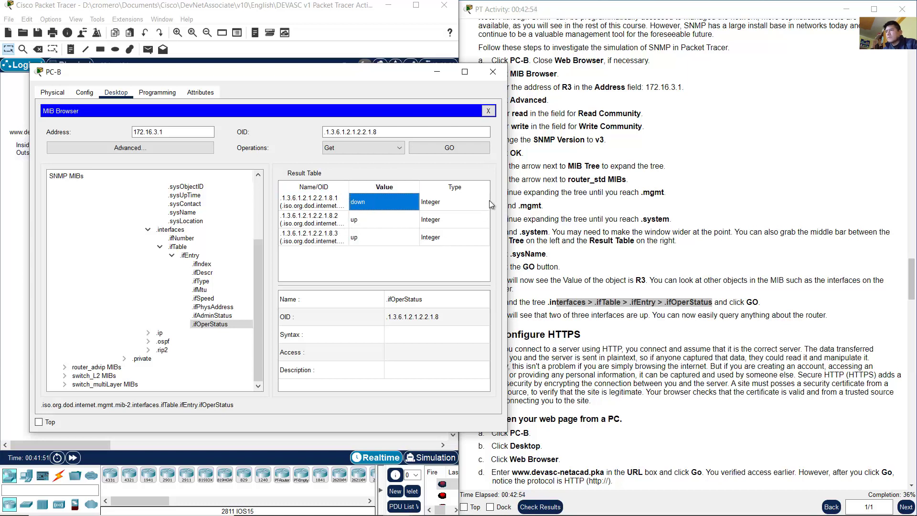
pyautogui.moveTo(508, 190); pyautogui.dragTo(689, 176)
# Step: Narrow PC-B and highlight the instruction sentence about two interfaces being up
pyautogui.click(757, 137)
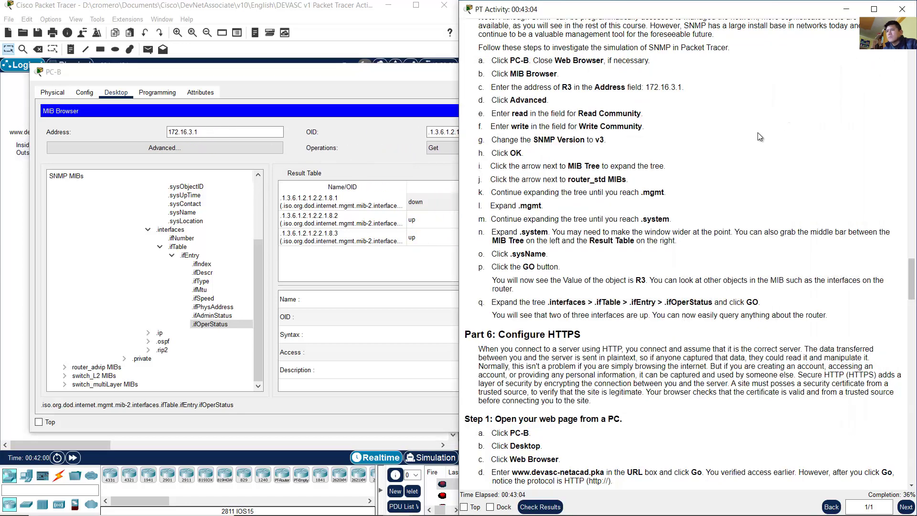
pyautogui.scroll(-1, 673, 220)
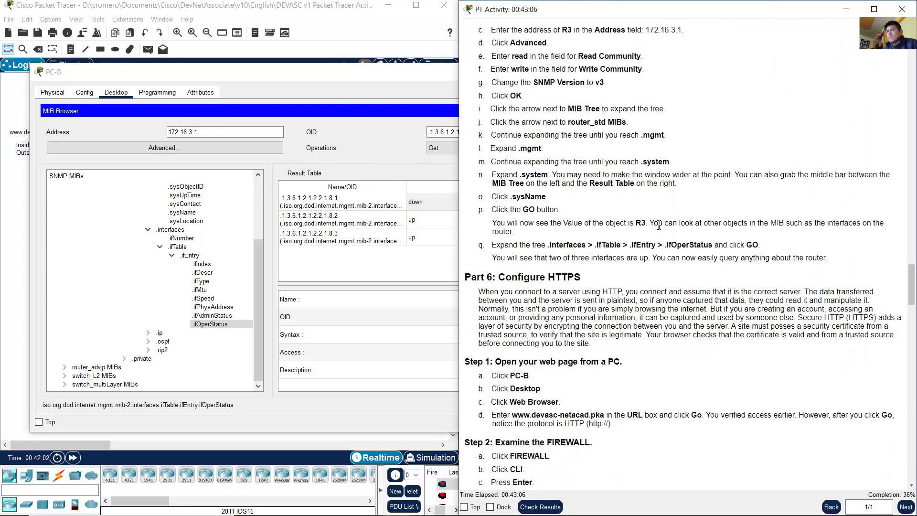
pyautogui.moveTo(495, 259); pyautogui.dragTo(645, 261)
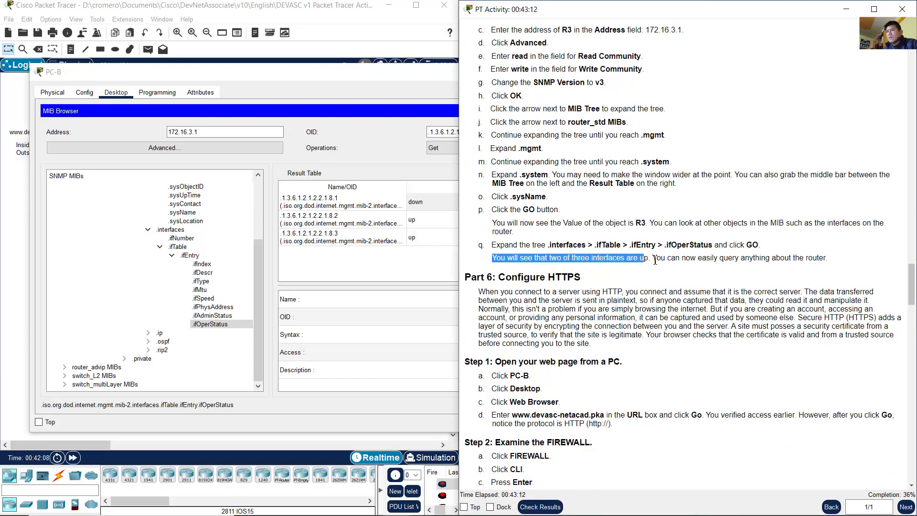
pyautogui.click(656, 259)
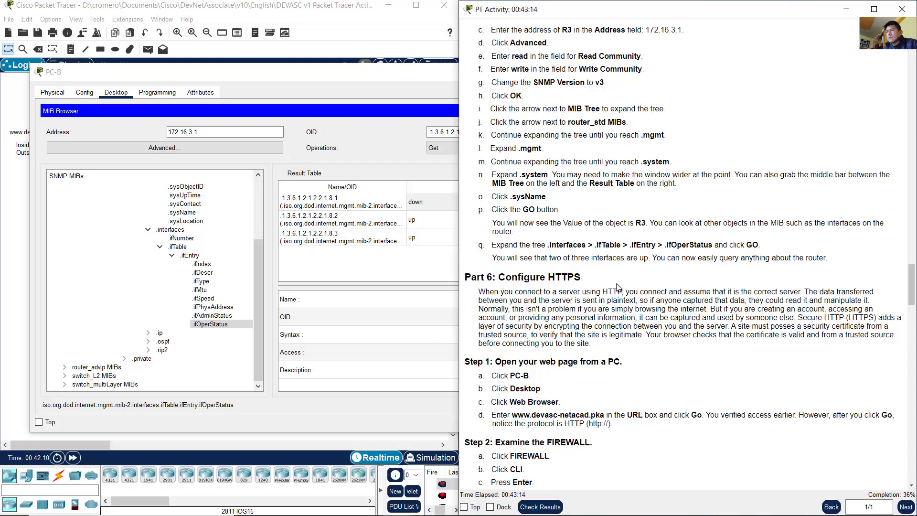
pyautogui.scroll(-3, 618, 287)
pyautogui.moveTo(505, 105); pyautogui.dragTo(582, 105)
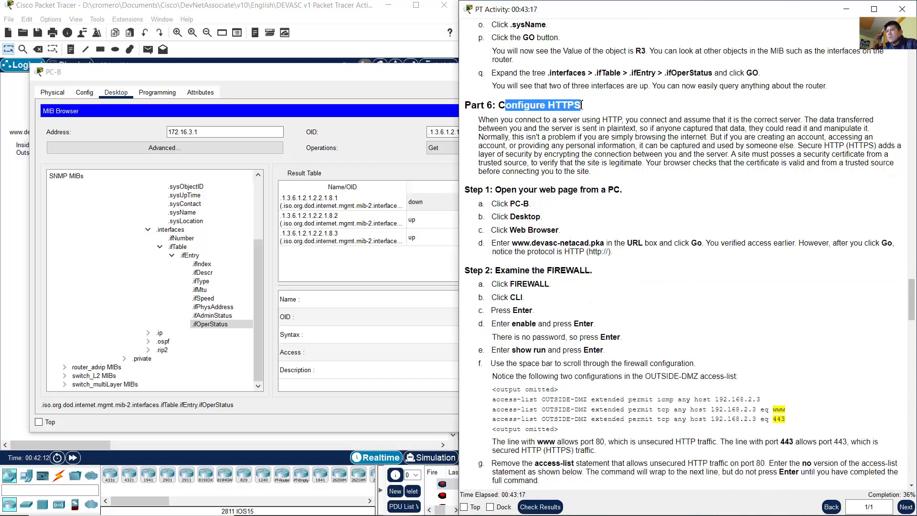
pyautogui.click(483, 120)
# Step: Highlight Part 6's introduction on plaintext HTTP, security certificates and browser certificate checks
pyautogui.moveTo(499, 122); pyautogui.dragTo(872, 131)
pyautogui.click(828, 146)
pyautogui.click(640, 128)
pyautogui.click(496, 142)
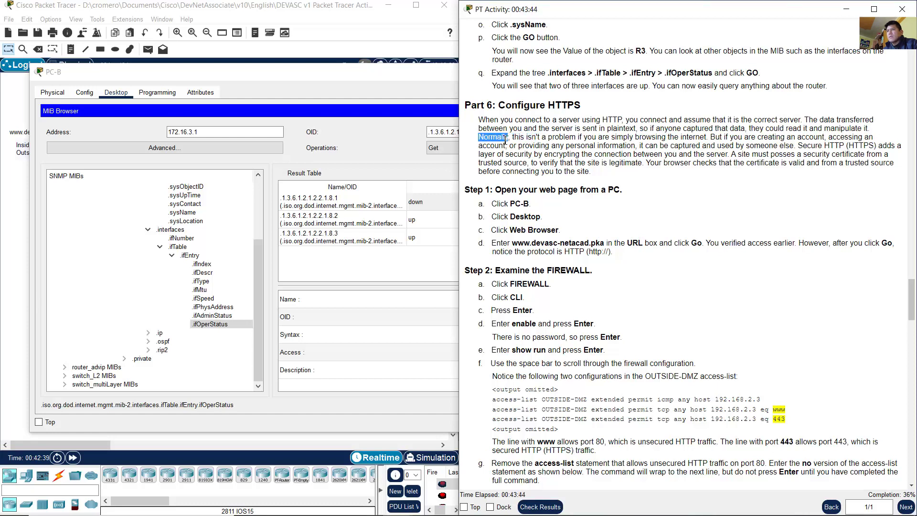
pyautogui.moveTo(477, 137); pyautogui.dragTo(848, 154)
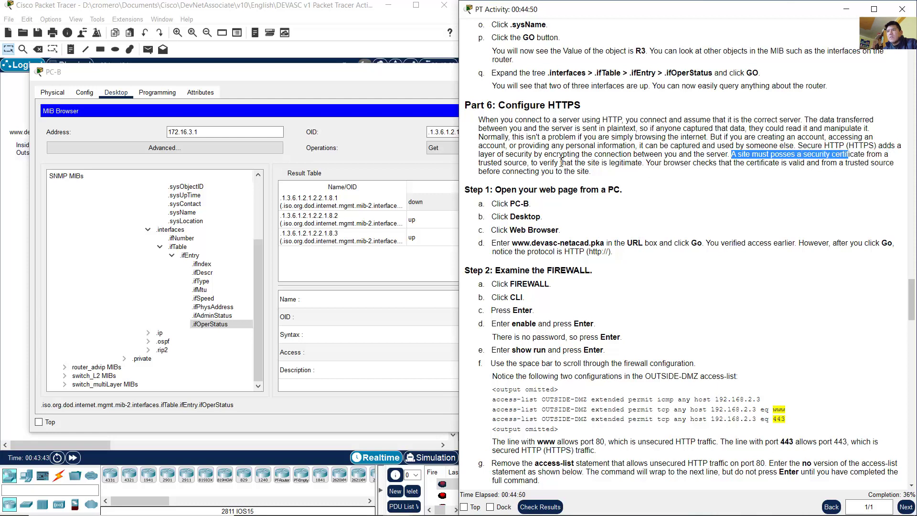
pyautogui.moveTo(562, 163); pyautogui.dragTo(603, 177)
pyautogui.click(651, 165)
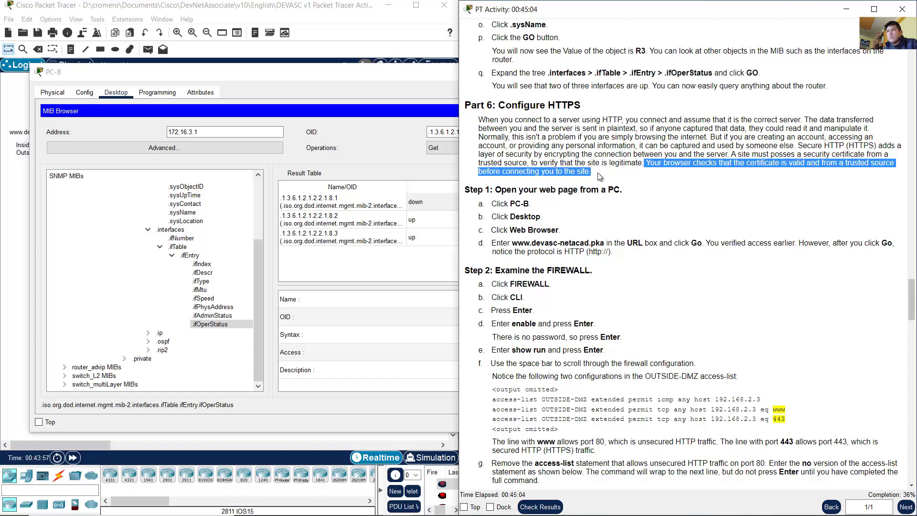
pyautogui.click(604, 177)
# Step: Scroll to Part 6 Step 1 and highlight its heading and steps a through c
pyautogui.scroll(-2, 606, 174)
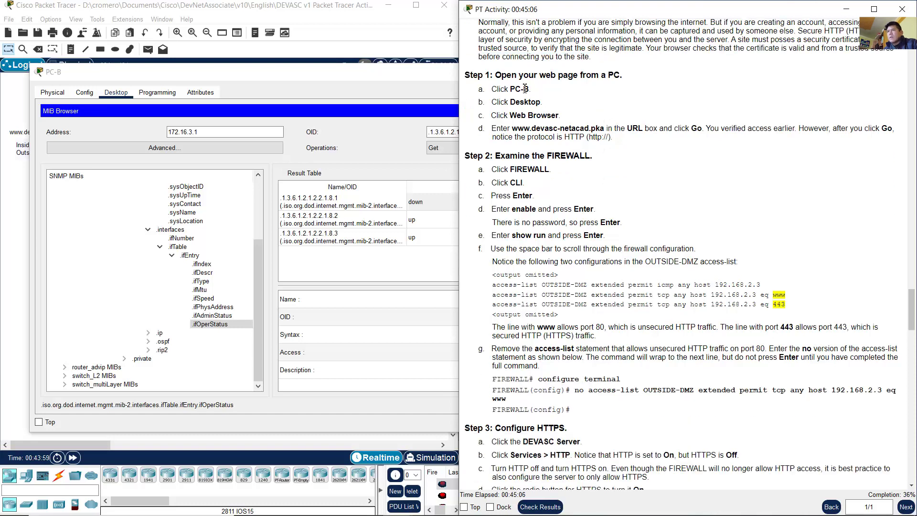
pyautogui.moveTo(508, 77); pyautogui.dragTo(621, 75)
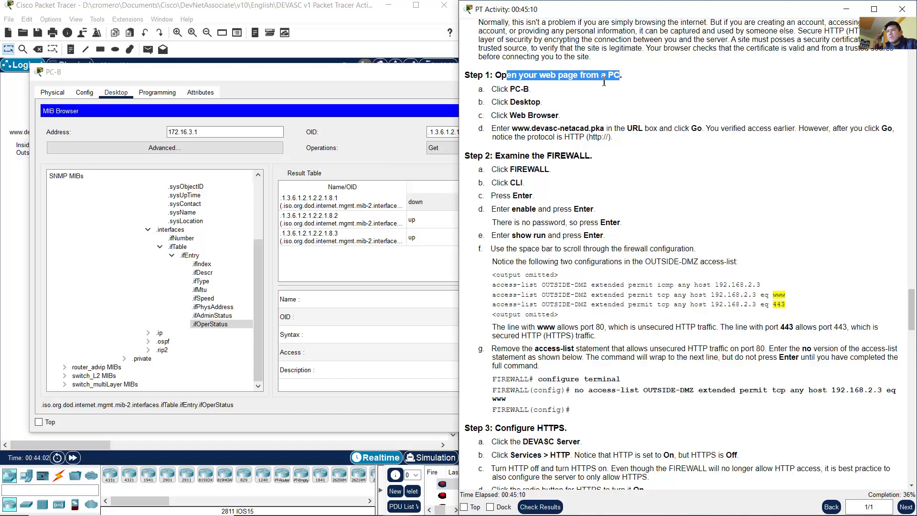
pyautogui.moveTo(504, 90); pyautogui.dragTo(564, 120)
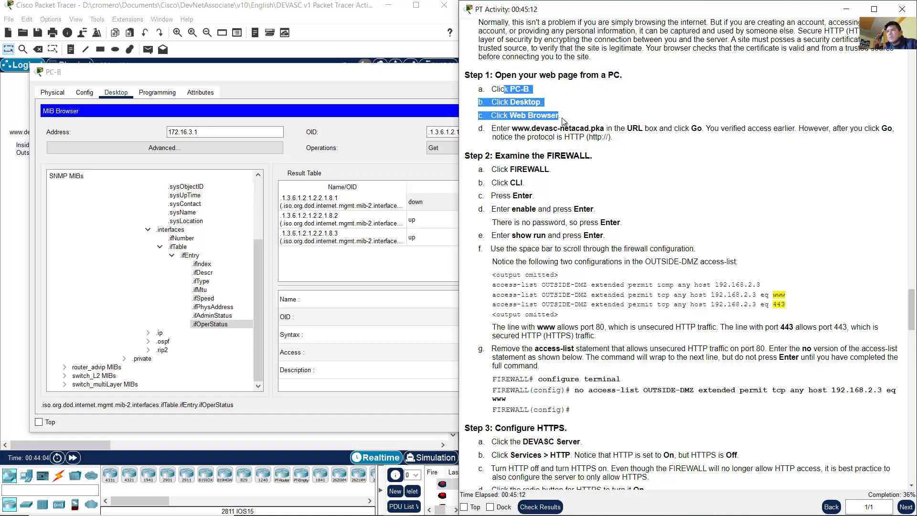
pyautogui.click(363, 37)
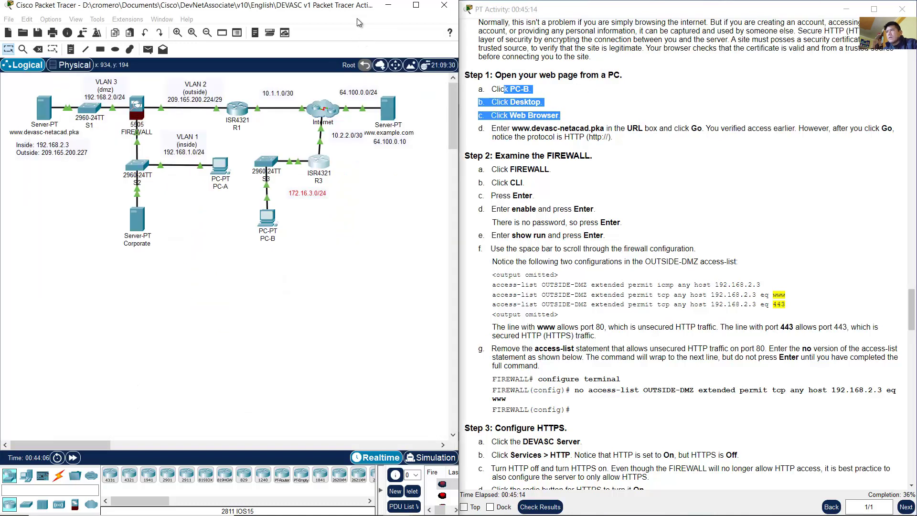
pyautogui.click(267, 219)
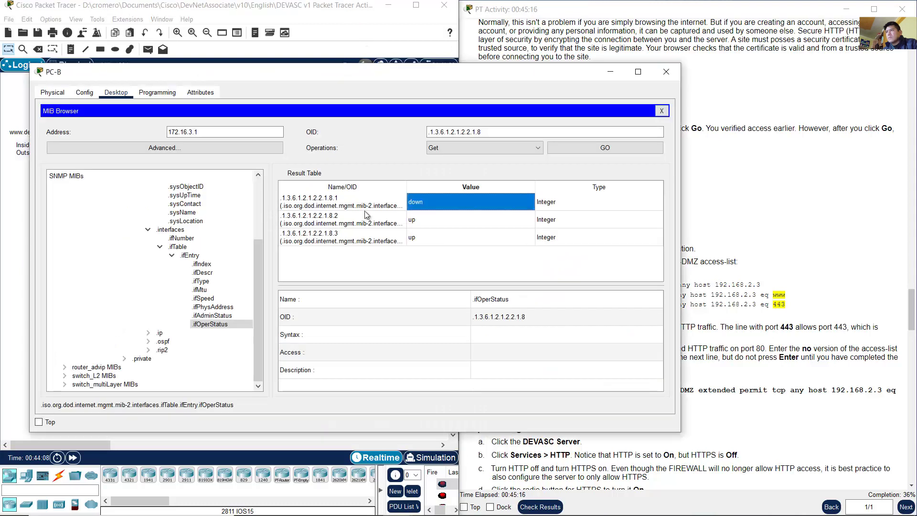
pyautogui.click(661, 112)
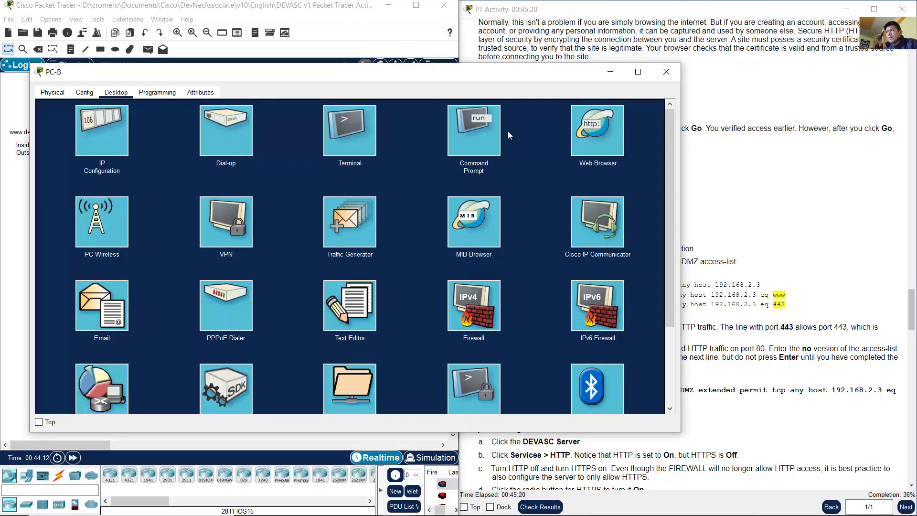
pyautogui.moveTo(679, 138); pyautogui.dragTo(450, 139)
pyautogui.click(390, 137)
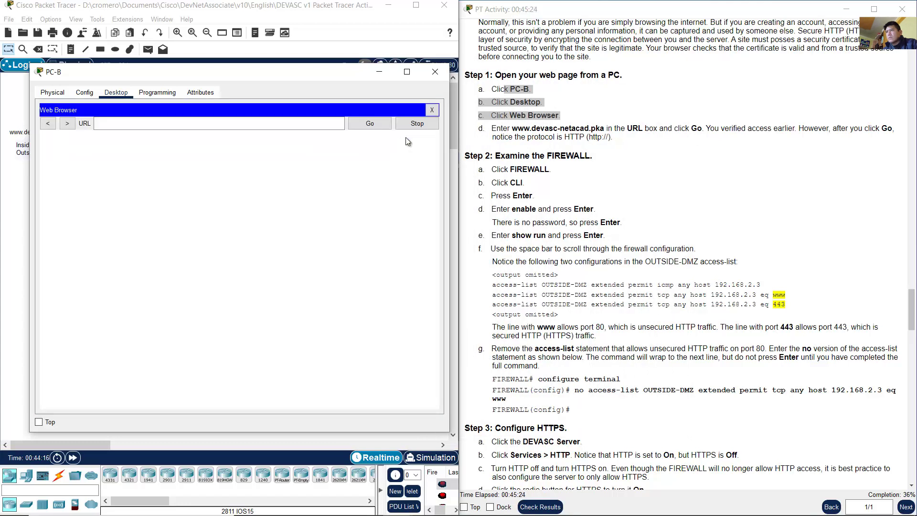
pyautogui.click(593, 137)
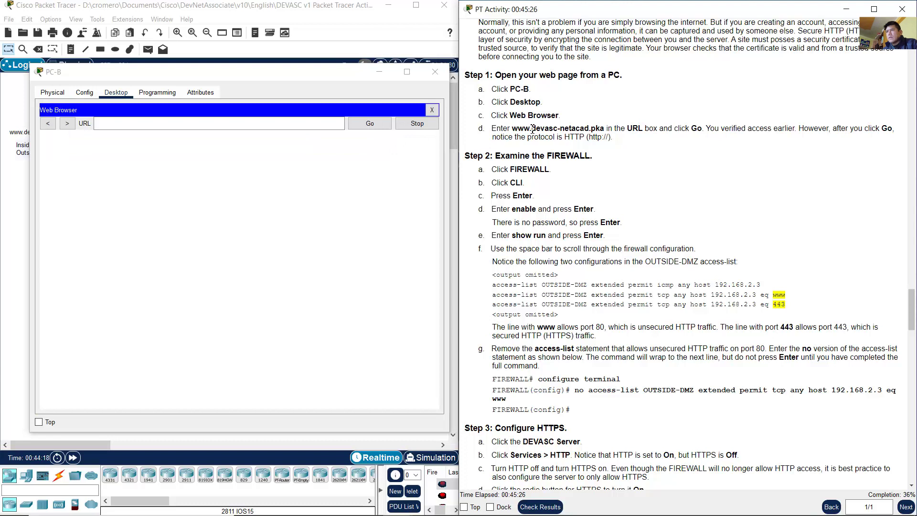
pyautogui.moveTo(511, 128); pyautogui.dragTo(599, 125)
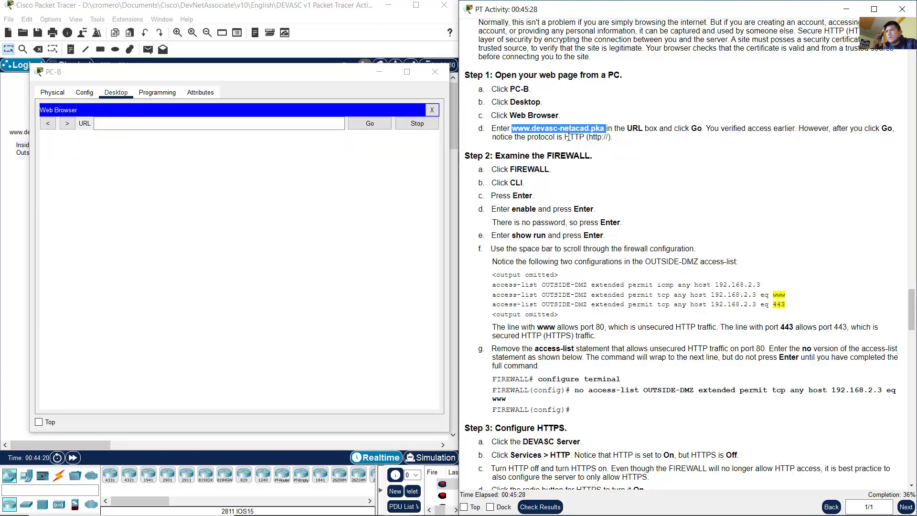
pyautogui.click(273, 124)
pyautogui.write('www.dev-asc')
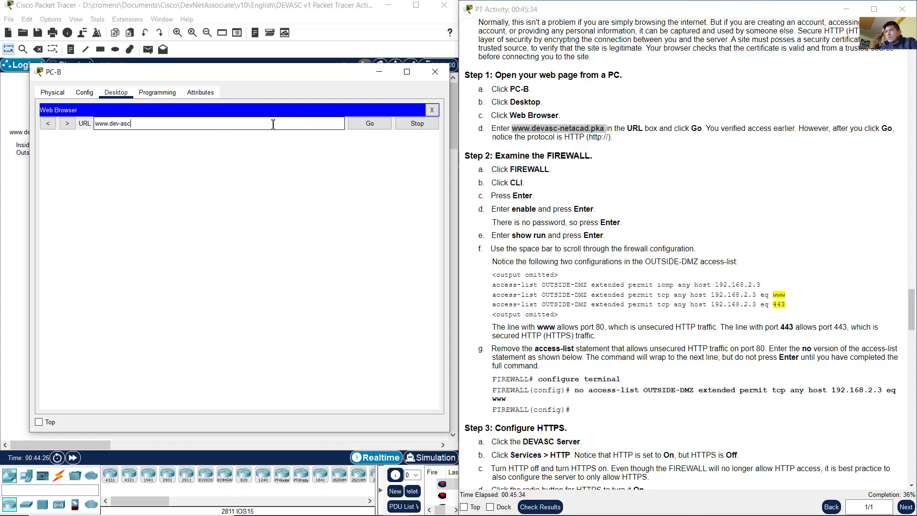
pyautogui.press('BackSpace')
pyautogui.press('BackSpace')
pyautogui.press('BackSpace')
pyautogui.press('BackSpace')
pyautogui.write('asc-netacad.pka')
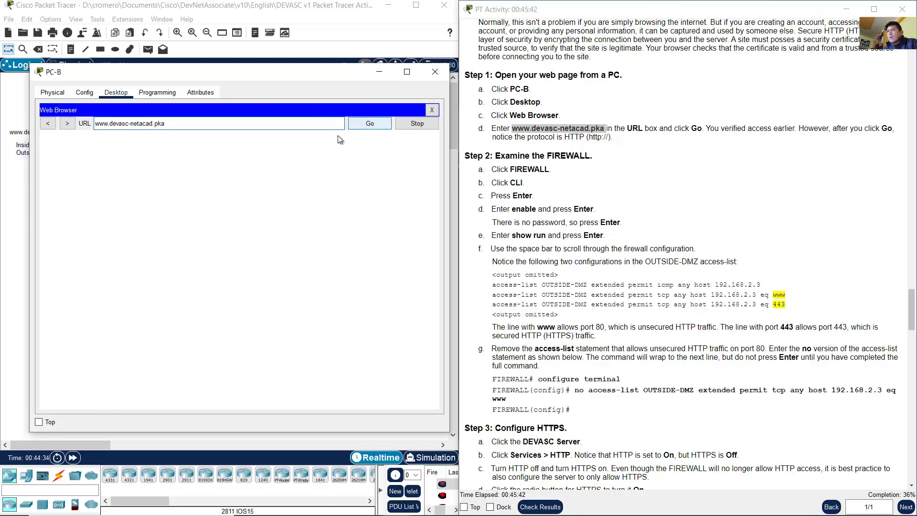
pyautogui.click(375, 124)
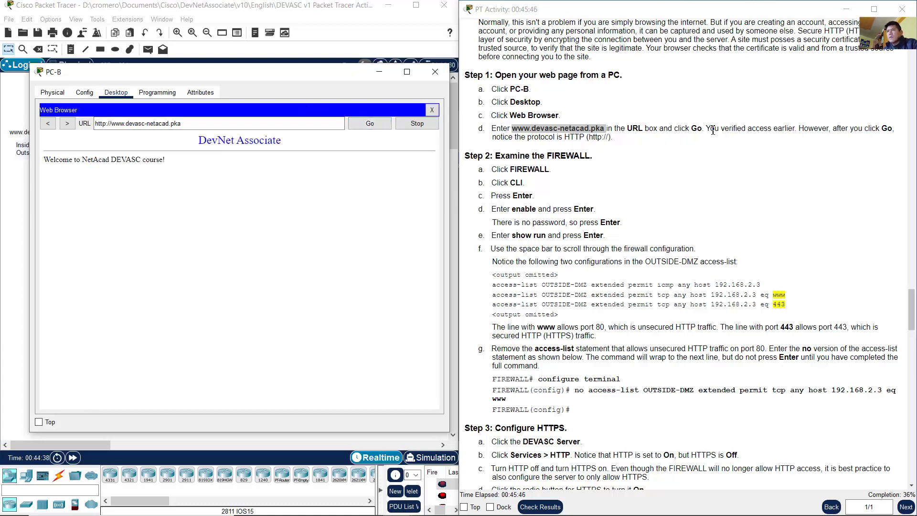
pyautogui.moveTo(710, 129); pyautogui.dragTo(790, 131)
pyautogui.moveTo(710, 129); pyautogui.dragTo(894, 130)
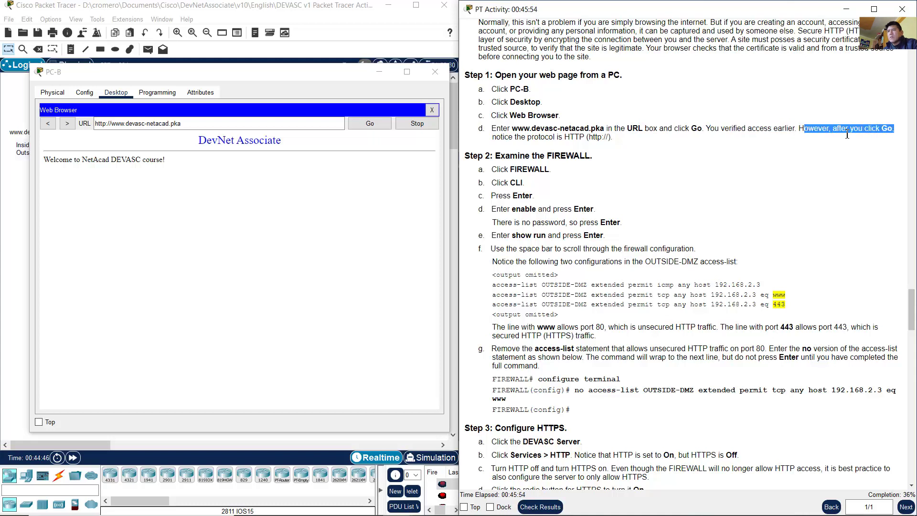
pyautogui.moveTo(508, 139); pyautogui.dragTo(615, 139)
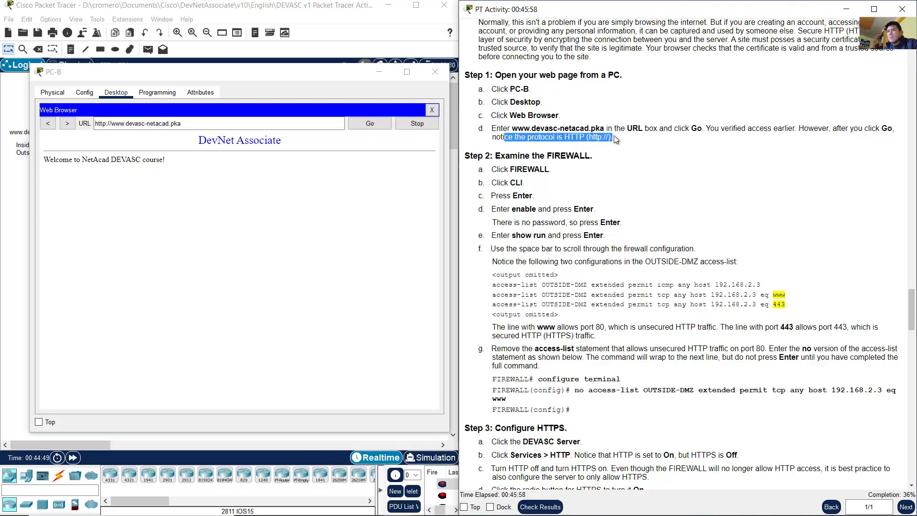
pyautogui.click(109, 126)
pyautogui.moveTo(111, 124); pyautogui.dragTo(99, 125)
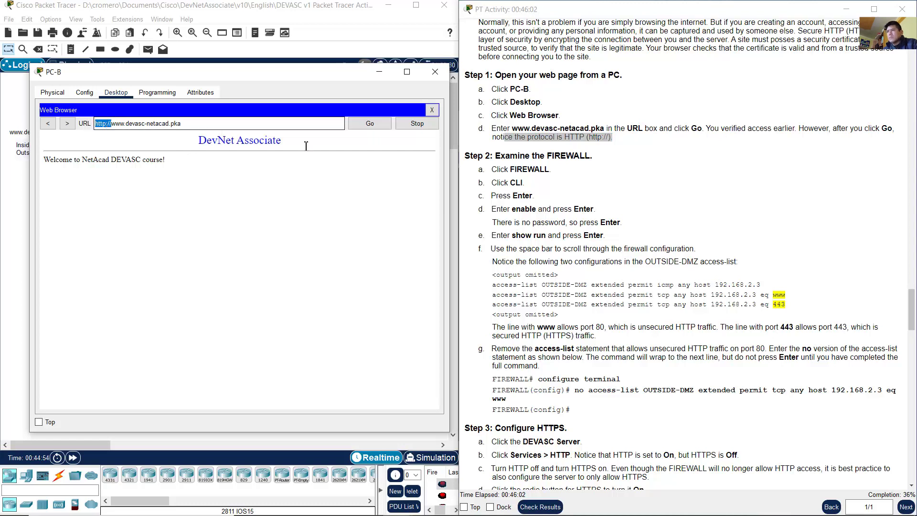
pyautogui.click(673, 191)
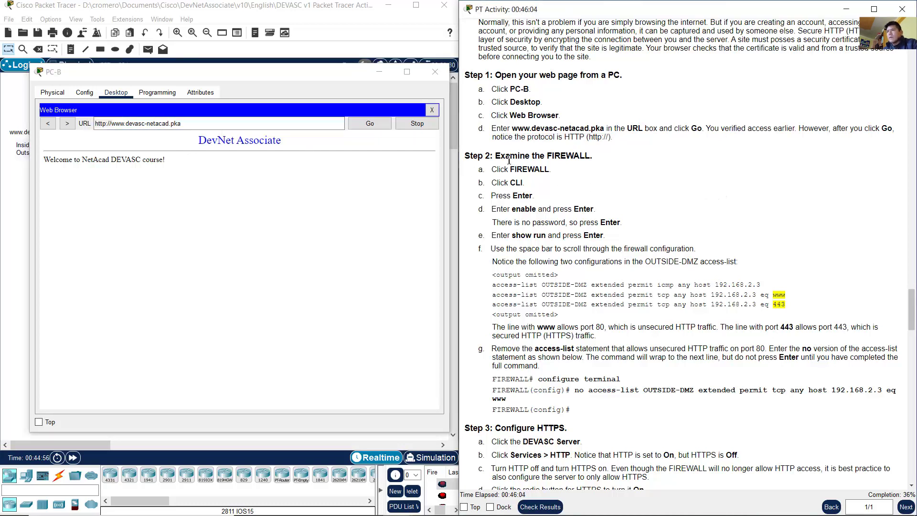
pyautogui.moveTo(508, 159); pyautogui.dragTo(539, 196)
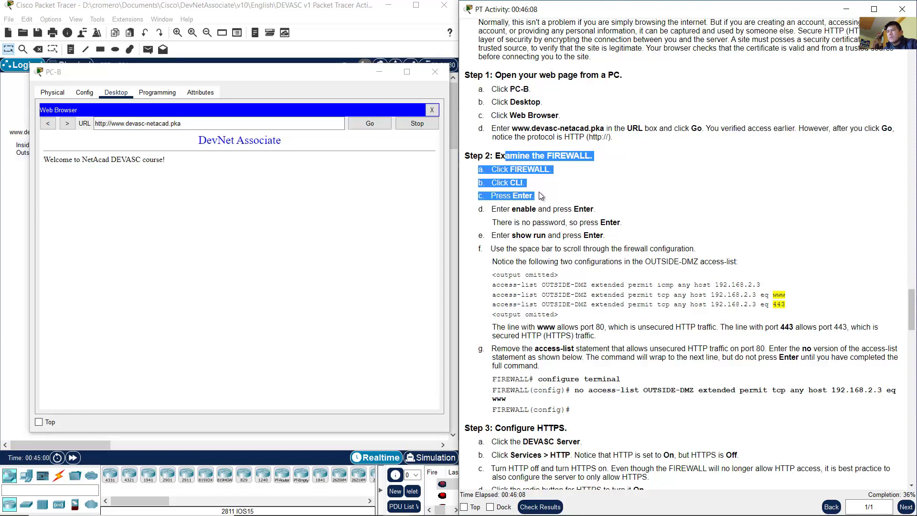
pyautogui.click(568, 187)
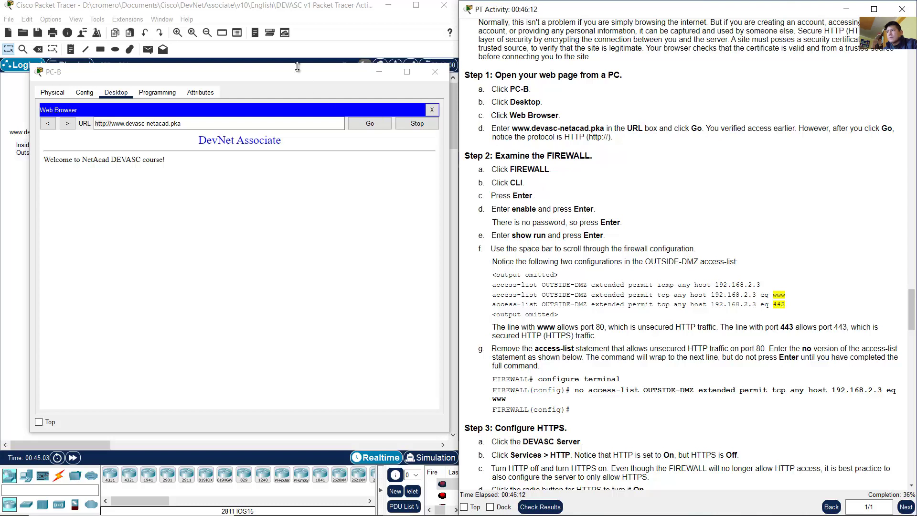
# Step: Return to the topology and select the FIREWALL, PC-B and the devasc web server on the canvas
pyautogui.click(256, 14)
pyautogui.click(133, 105)
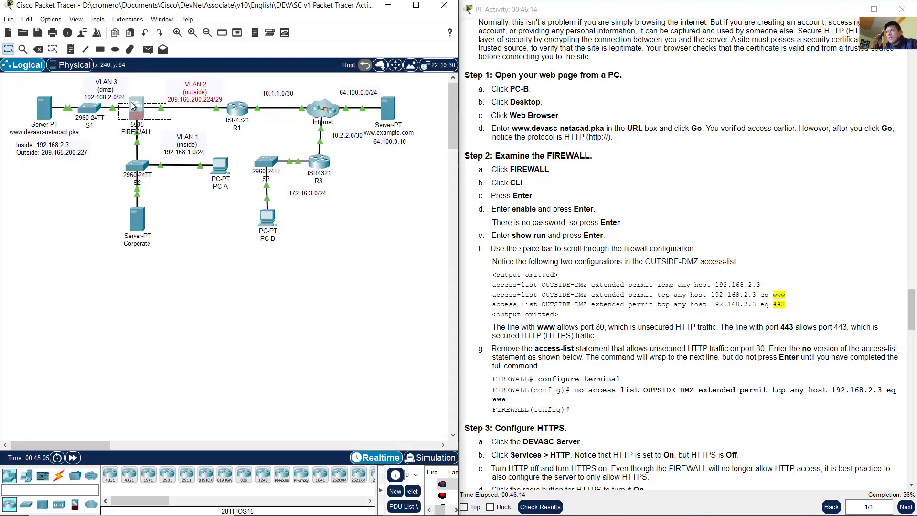
pyautogui.click(165, 94)
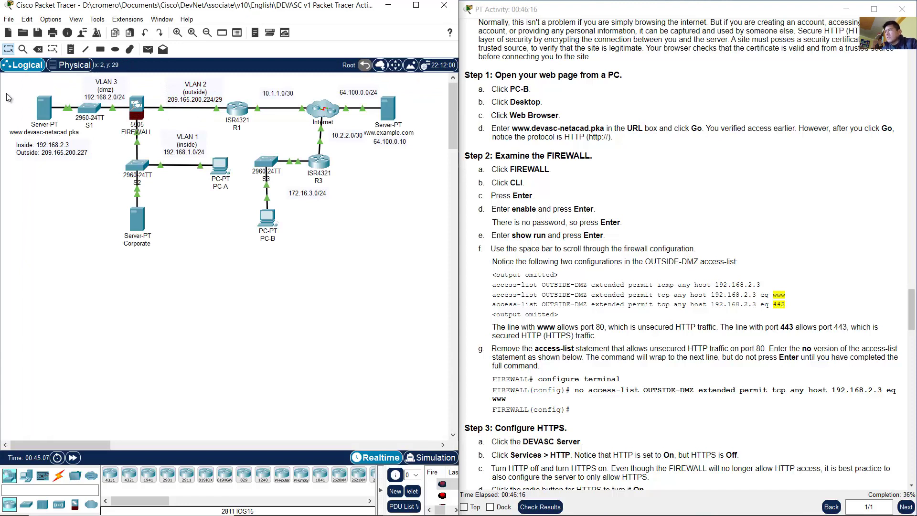
pyautogui.moveTo(342, 282); pyautogui.dragTo(236, 208)
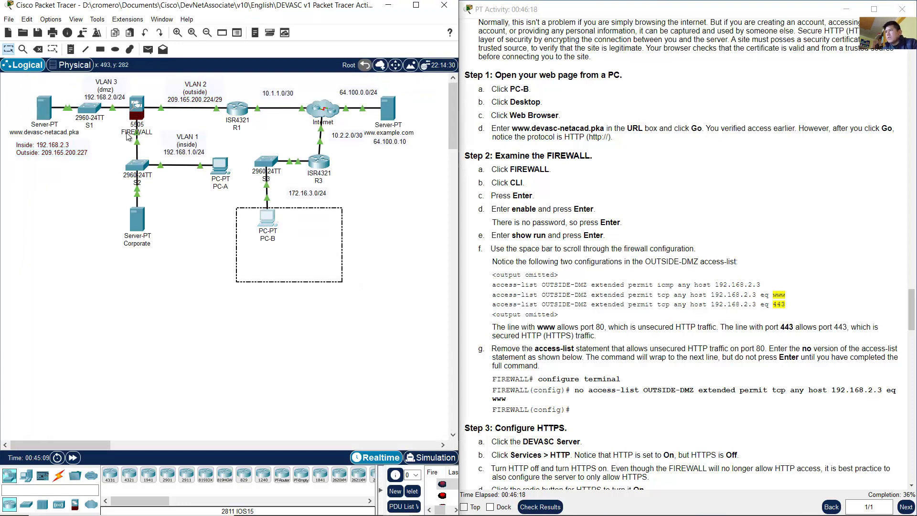
pyautogui.moveTo(28, 90); pyautogui.dragTo(91, 157)
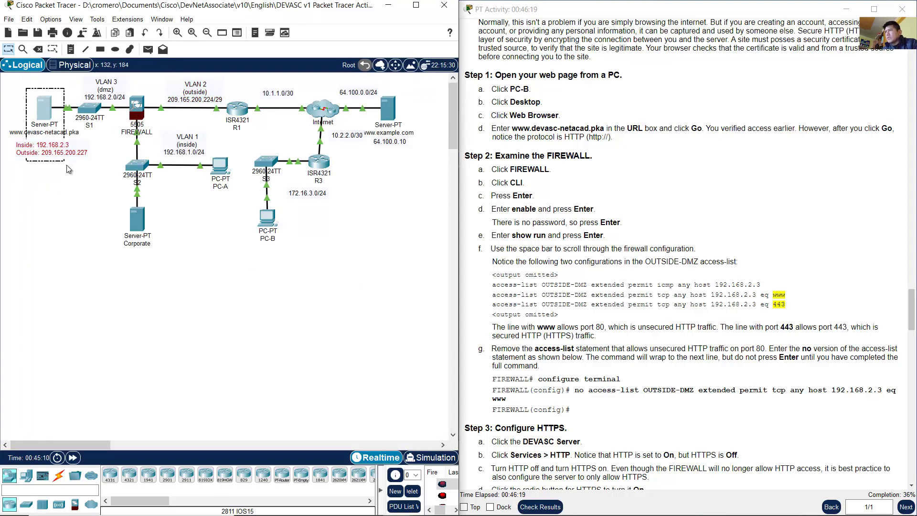
pyautogui.click(40, 109)
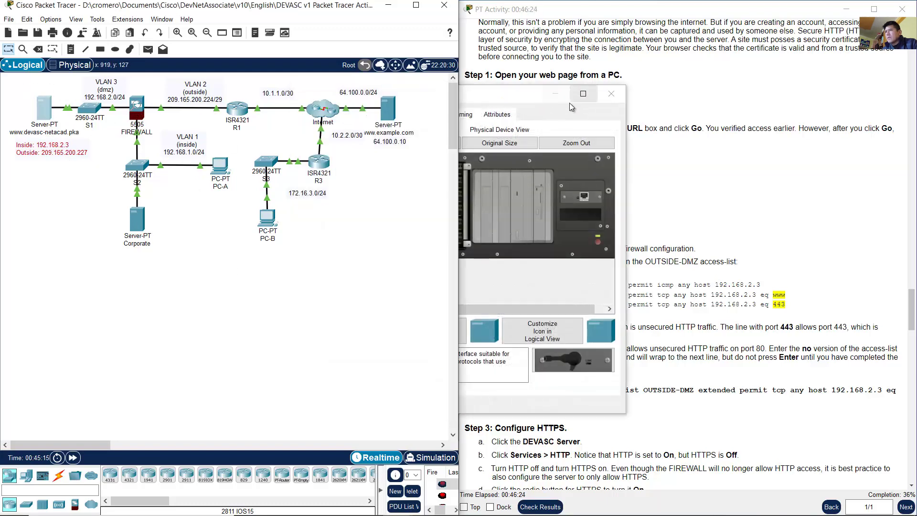
# Step: Close the web server window and open the FIREWALL's device window over the topology
pyautogui.click(555, 94)
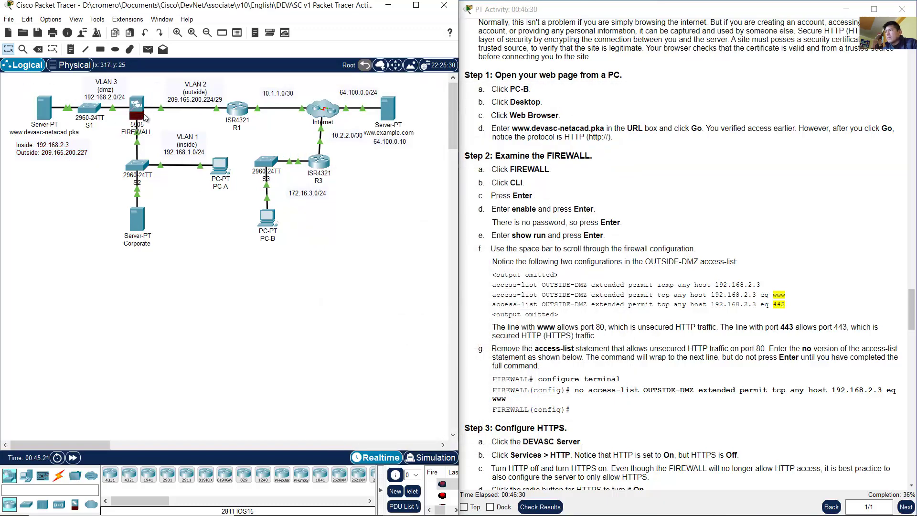
pyautogui.moveTo(151, 79); pyautogui.dragTo(126, 111)
pyautogui.click(137, 106)
pyautogui.moveTo(434, 98); pyautogui.dragTo(165, 97)
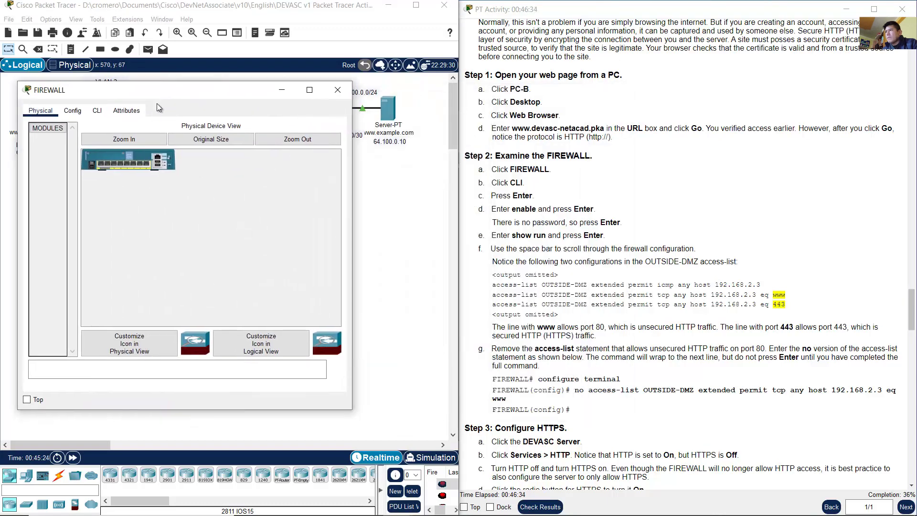
pyautogui.click(125, 142)
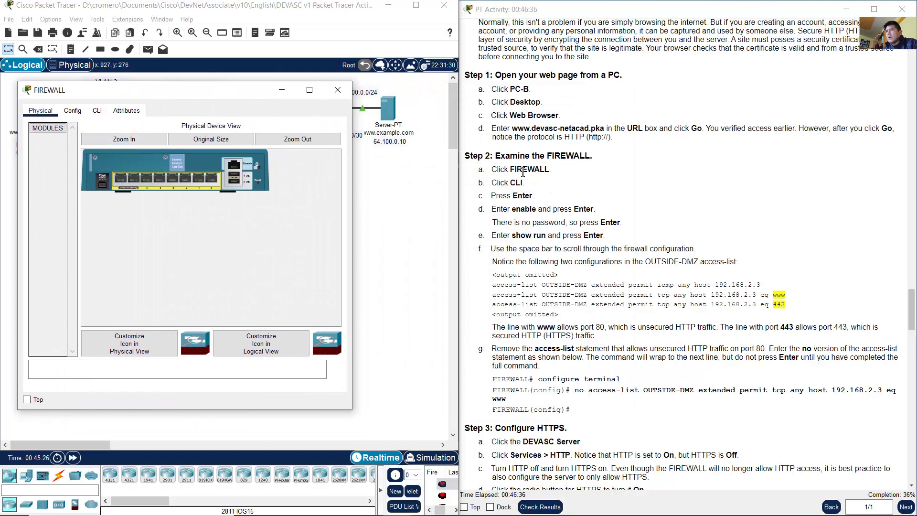
# Step: Switch the FIREWALL to its CLI tab and enlarge the console showing the FIREWALL> prompt
pyautogui.moveTo(509, 184); pyautogui.dragTo(537, 187)
pyautogui.click(97, 110)
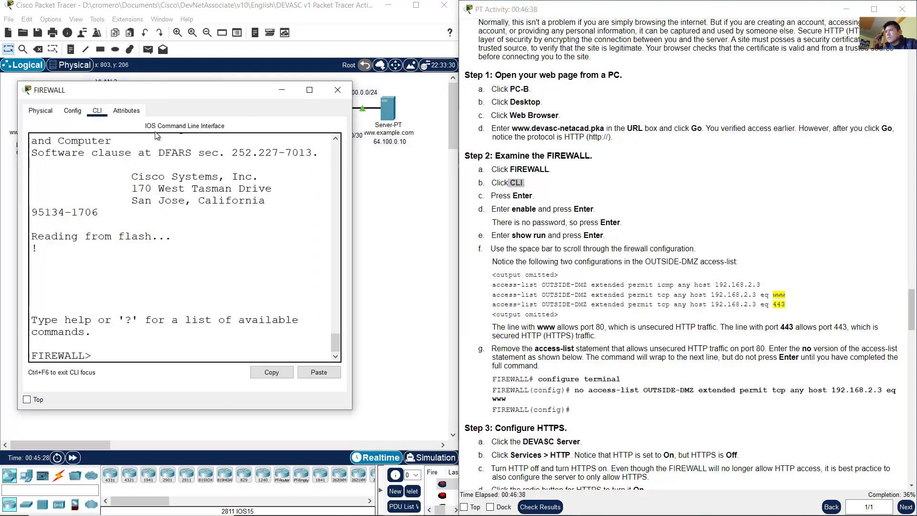
pyautogui.moveTo(352, 409); pyautogui.dragTo(439, 458)
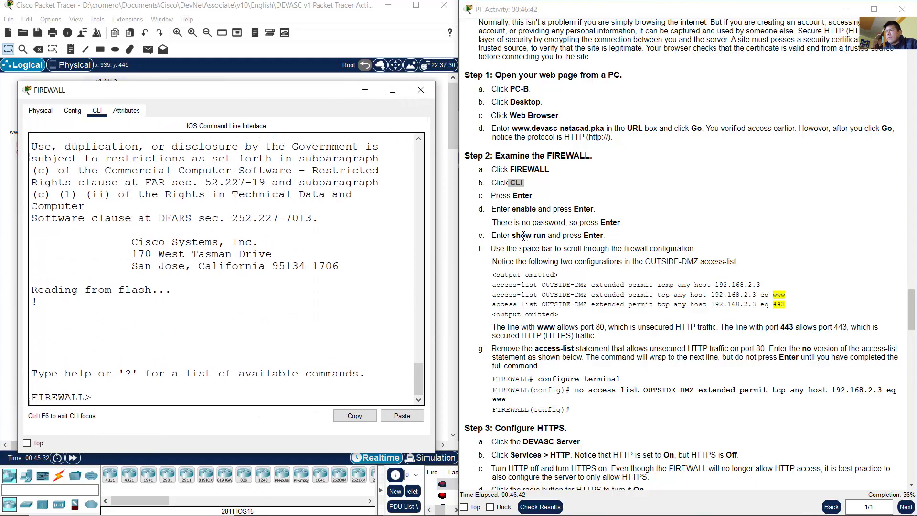
pyautogui.moveTo(515, 209); pyautogui.dragTo(538, 209)
# Step: Enter enable on the FIREWALL with an empty password to reach the FIREWALL# prompt
pyautogui.click(193, 360)
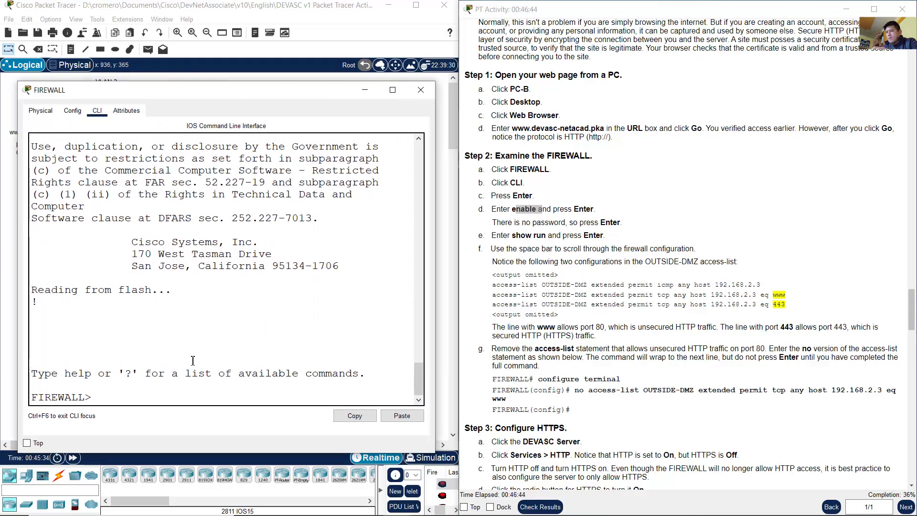
pyautogui.write('enable')
pyautogui.press('Return')
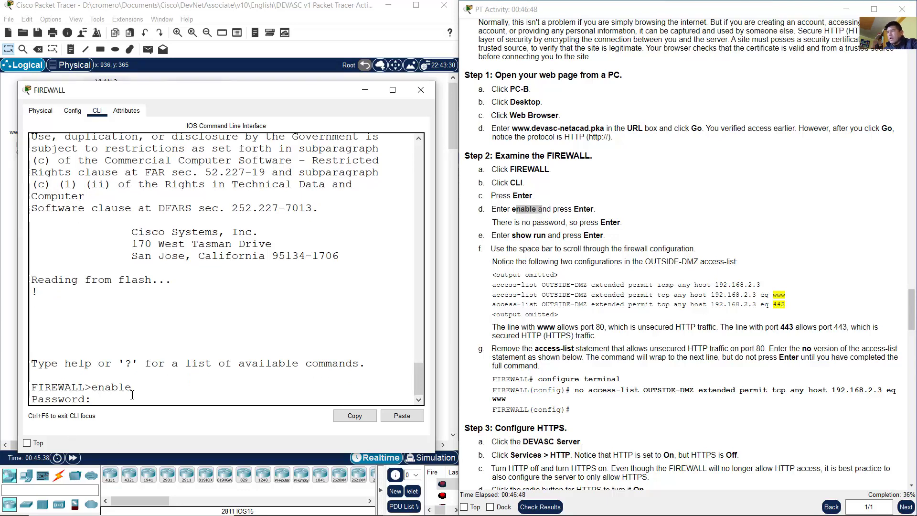
pyautogui.press('Return')
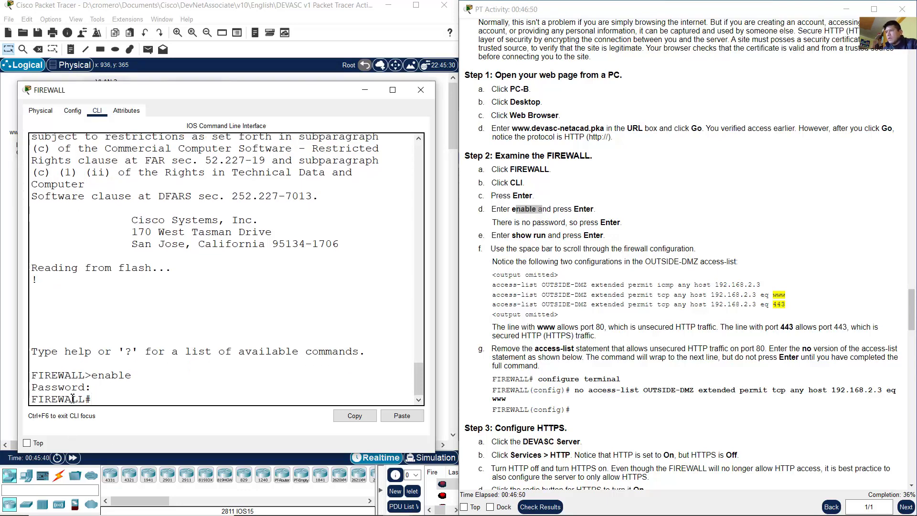
pyautogui.moveTo(88, 398); pyautogui.dragTo(31, 399)
pyautogui.click(115, 398)
# Step: Run show run and page to the end, noting the two OUTSIDE-DMZ configurations
pyautogui.moveTo(514, 235); pyautogui.dragTo(583, 236)
pyautogui.click(307, 354)
pyautogui.write('show')
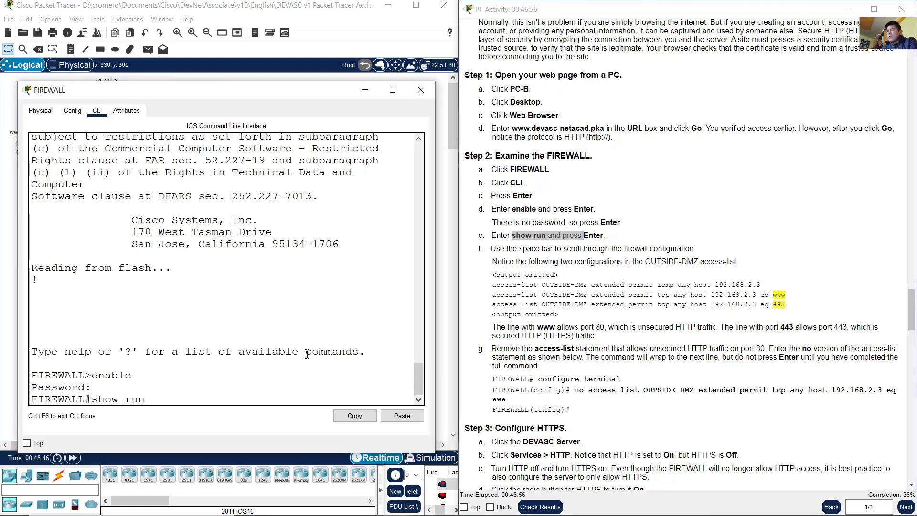
pyautogui.write(' run')
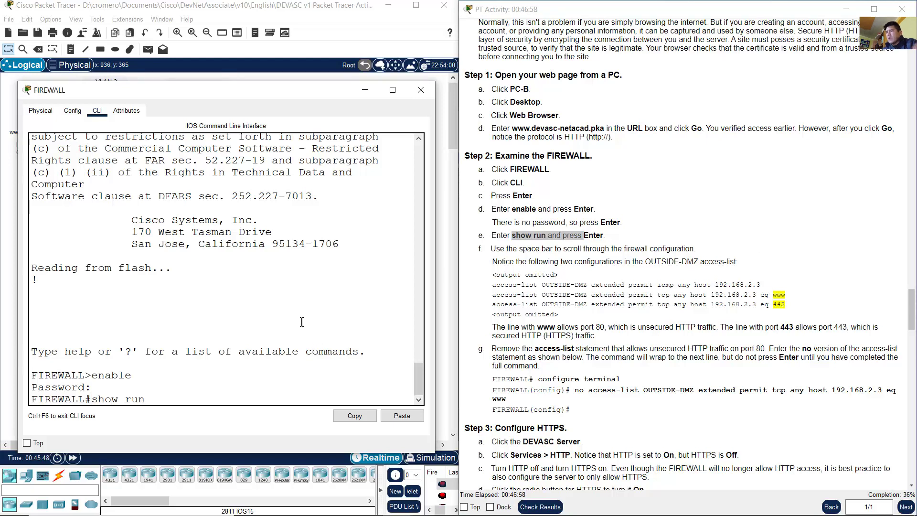
pyautogui.press('Return')
pyautogui.press('space')
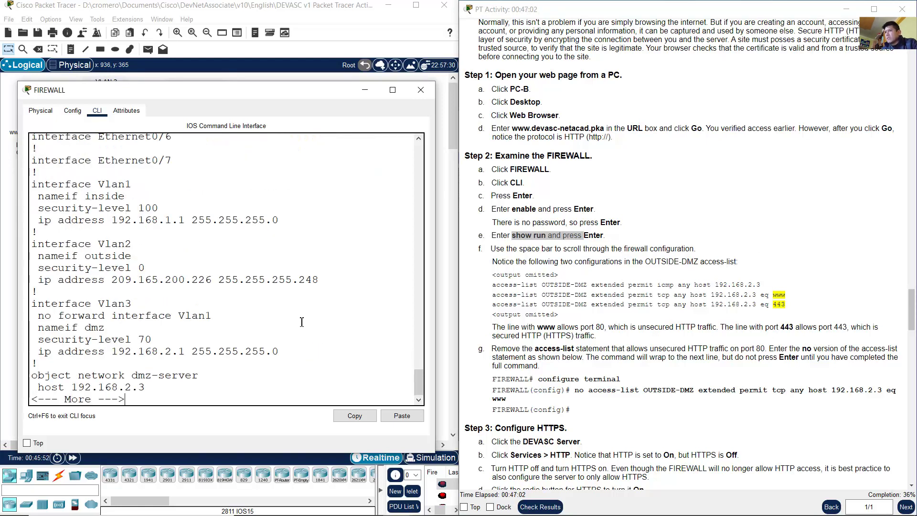
pyautogui.moveTo(499, 248); pyautogui.dragTo(693, 249)
pyautogui.click(217, 345)
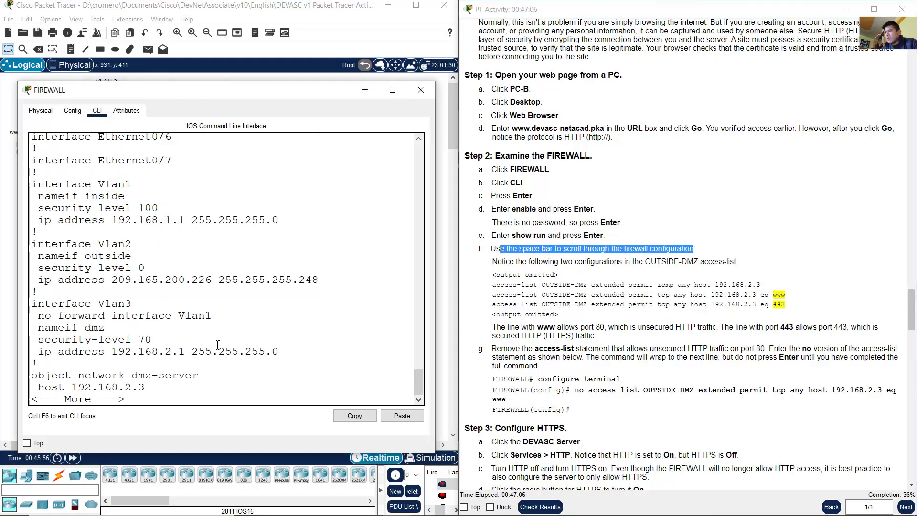
pyautogui.press('space')
pyautogui.press('space')
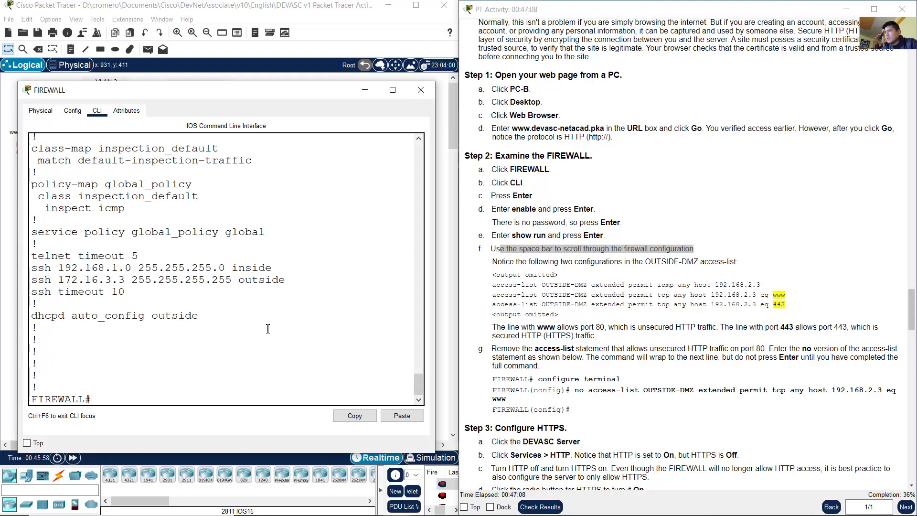
pyautogui.moveTo(436, 302); pyautogui.dragTo(514, 302)
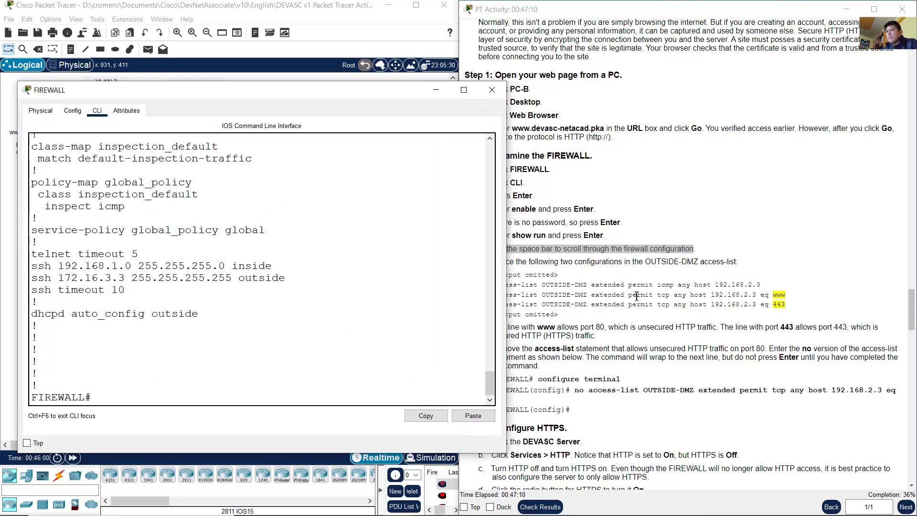
pyautogui.click(632, 294)
pyautogui.moveTo(492, 262); pyautogui.dragTo(737, 261)
pyautogui.click(370, 279)
pyautogui.scroll(6, 370, 279)
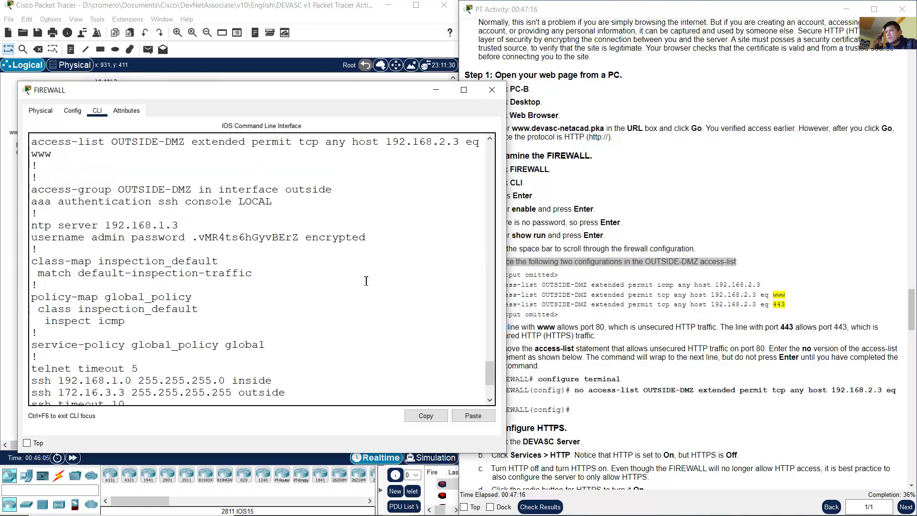
pyautogui.moveTo(501, 218); pyautogui.dragTo(559, 218)
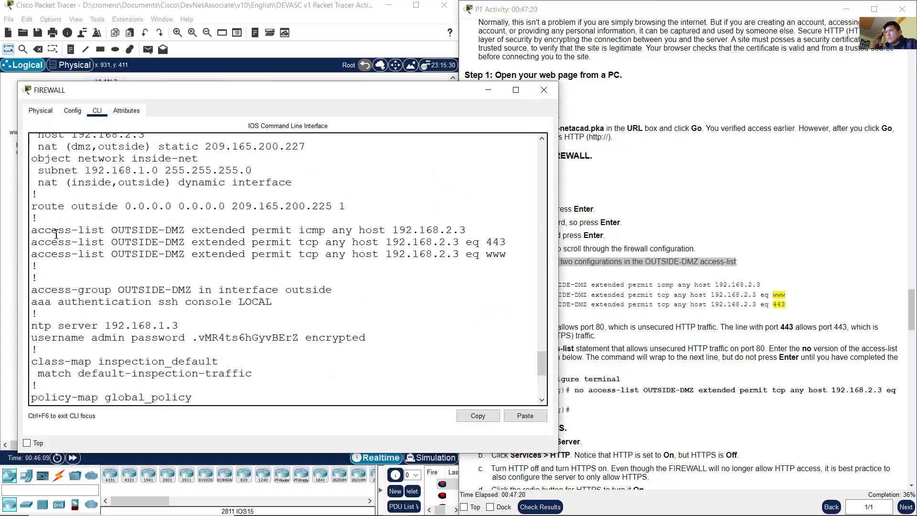
pyautogui.moveTo(45, 230); pyautogui.dragTo(513, 260)
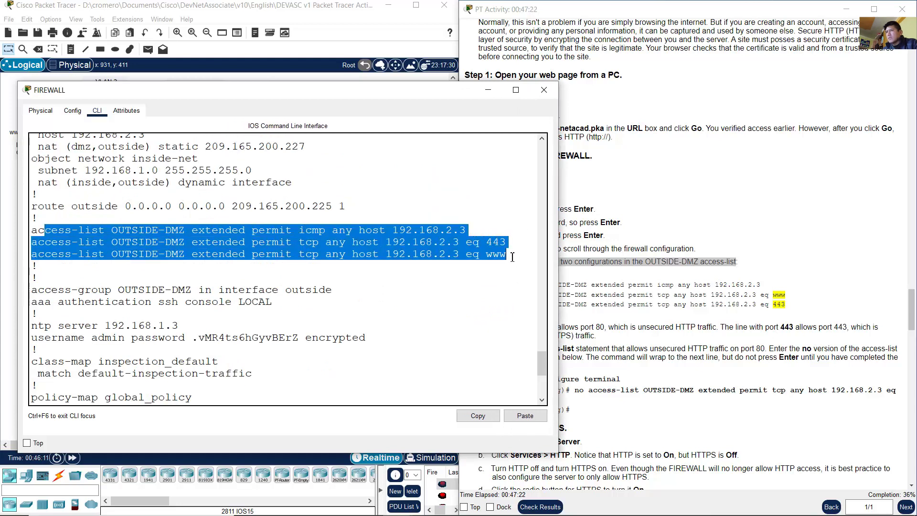
pyautogui.click(486, 253)
pyautogui.click(733, 284)
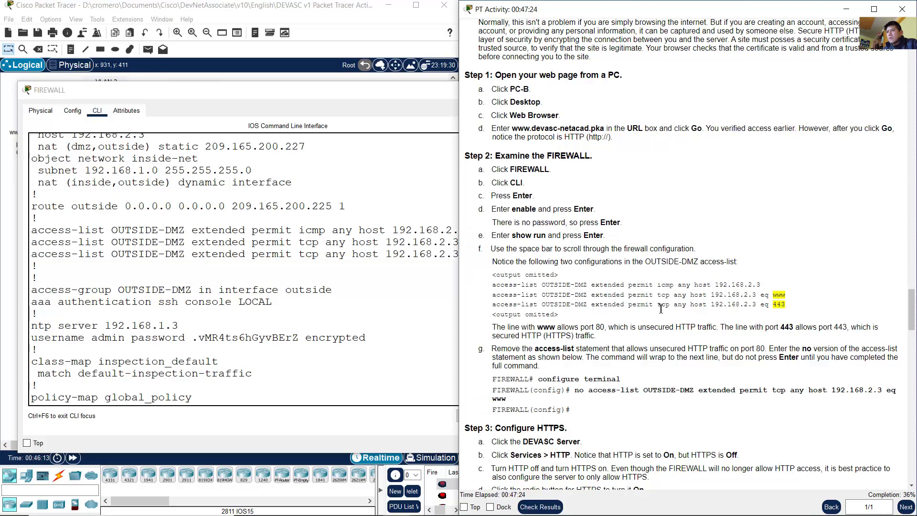
pyautogui.scroll(-1, 642, 305)
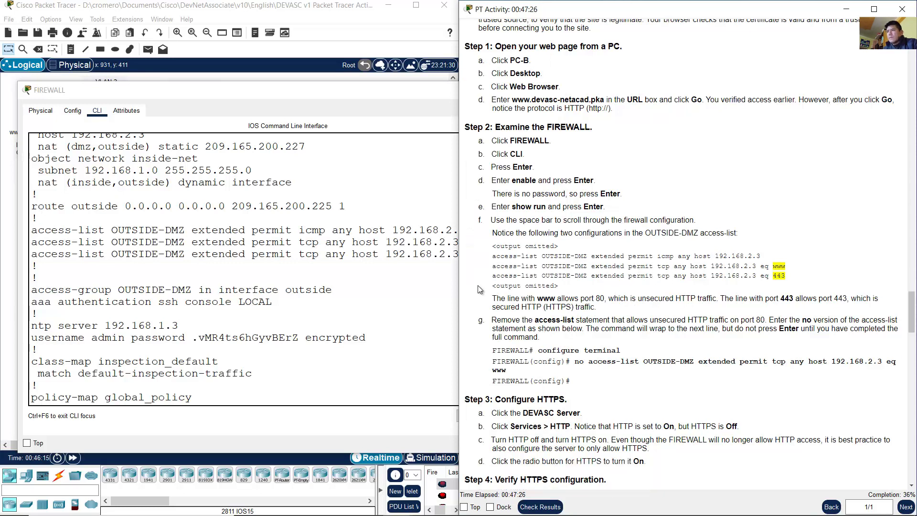
pyautogui.click(279, 244)
pyautogui.moveTo(206, 231); pyautogui.dragTo(482, 231)
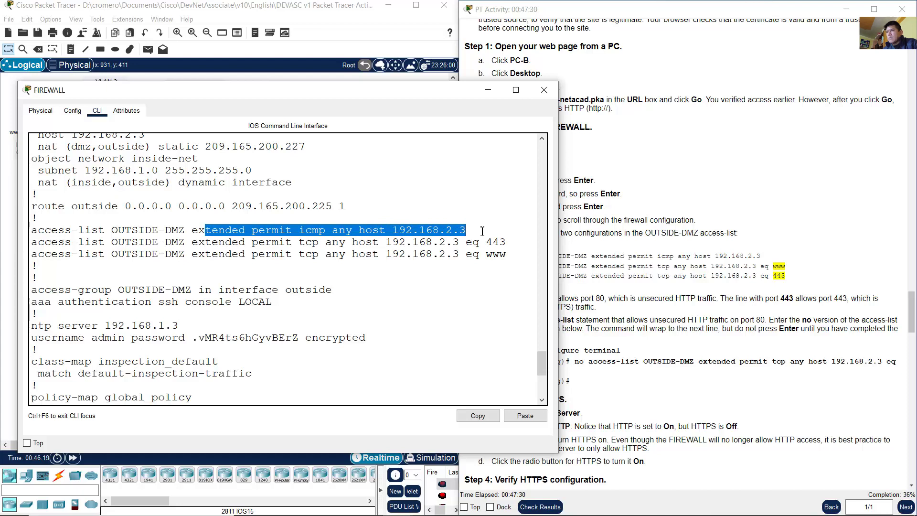
pyautogui.click(623, 298)
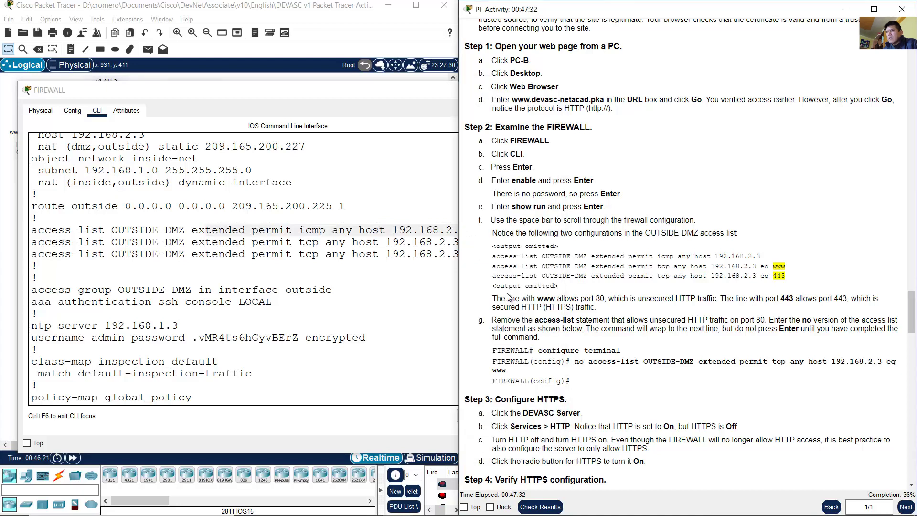
pyautogui.moveTo(493, 298); pyautogui.dragTo(714, 295)
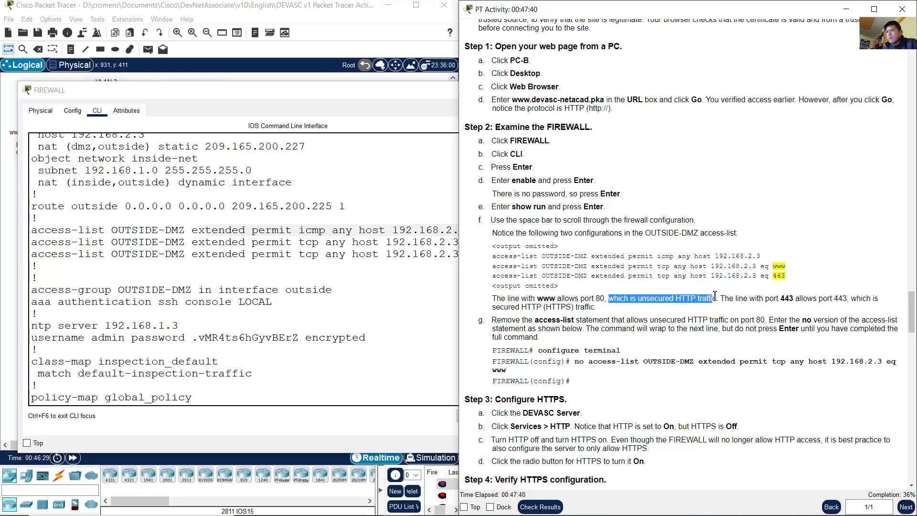
pyautogui.click(370, 260)
pyautogui.moveTo(506, 255); pyautogui.dragTo(32, 260)
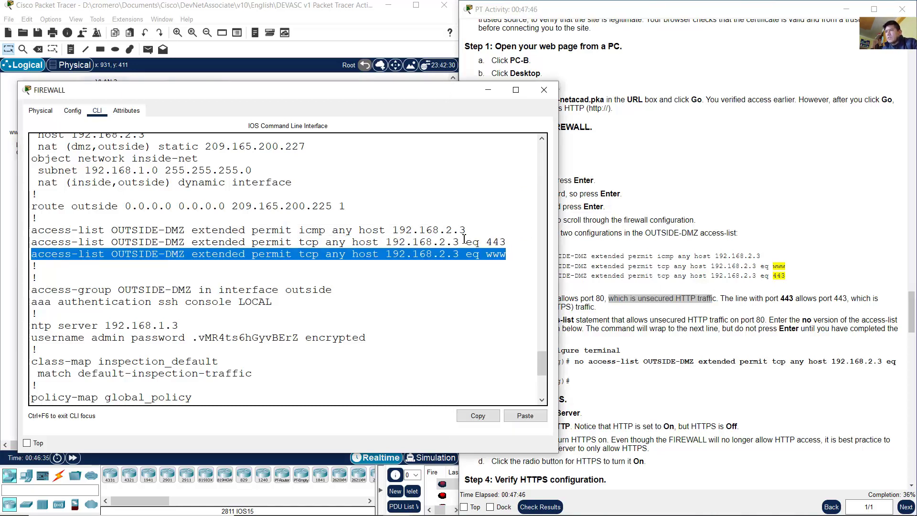
pyautogui.moveTo(485, 255); pyautogui.dragTo(507, 250)
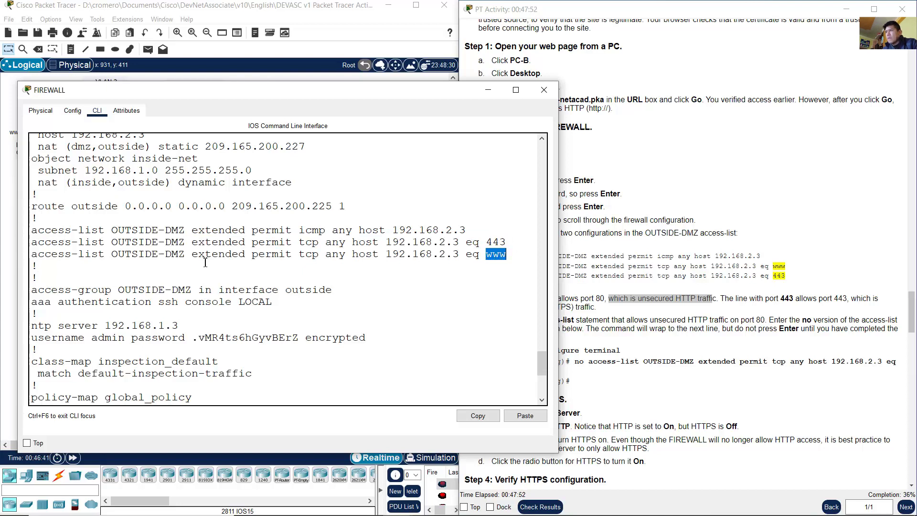
pyautogui.moveTo(204, 254); pyautogui.dragTo(297, 258)
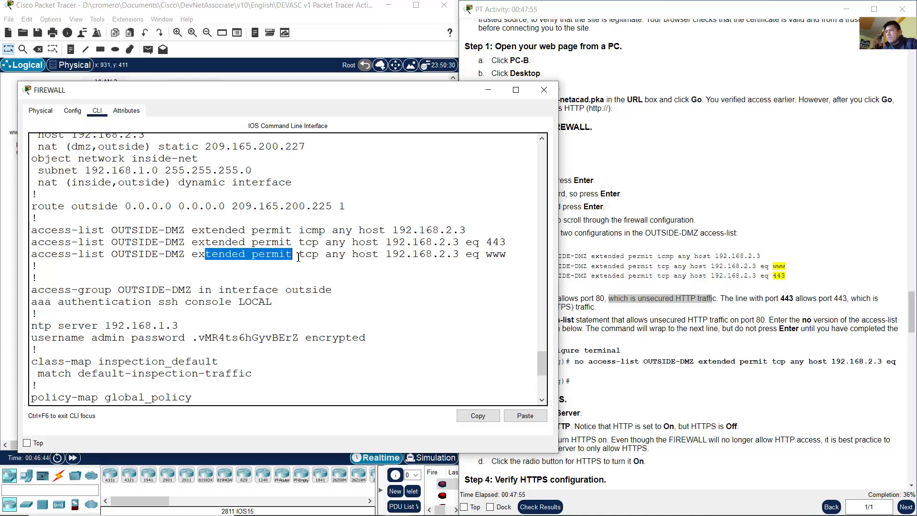
pyautogui.moveTo(48, 258); pyautogui.dragTo(294, 254)
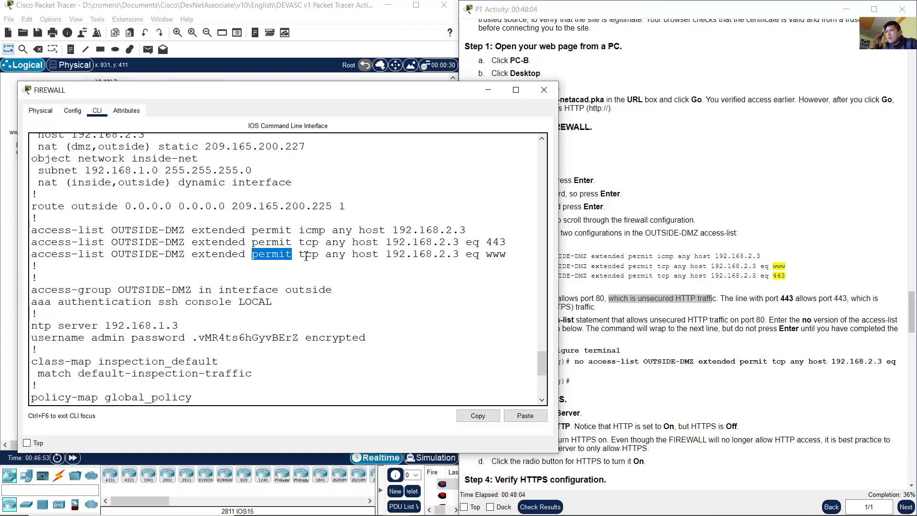
pyautogui.moveTo(300, 255); pyautogui.dragTo(460, 254)
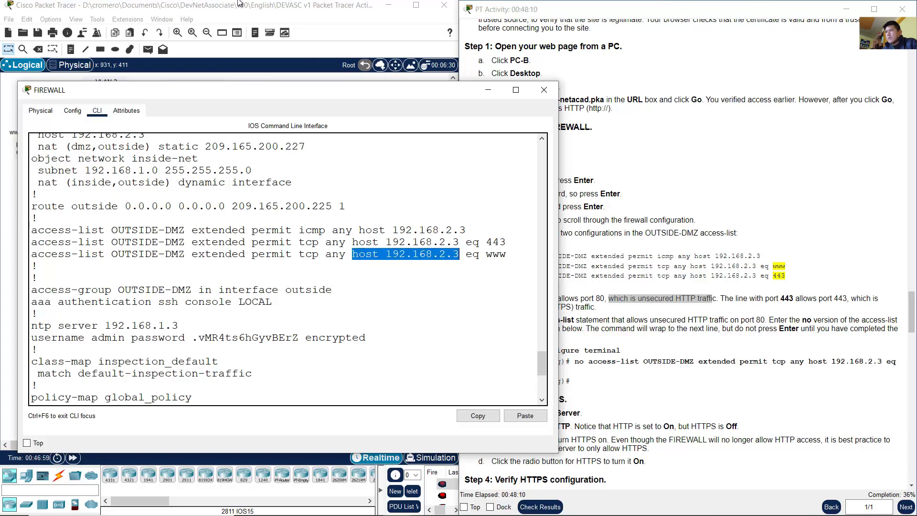
pyautogui.click(240, 4)
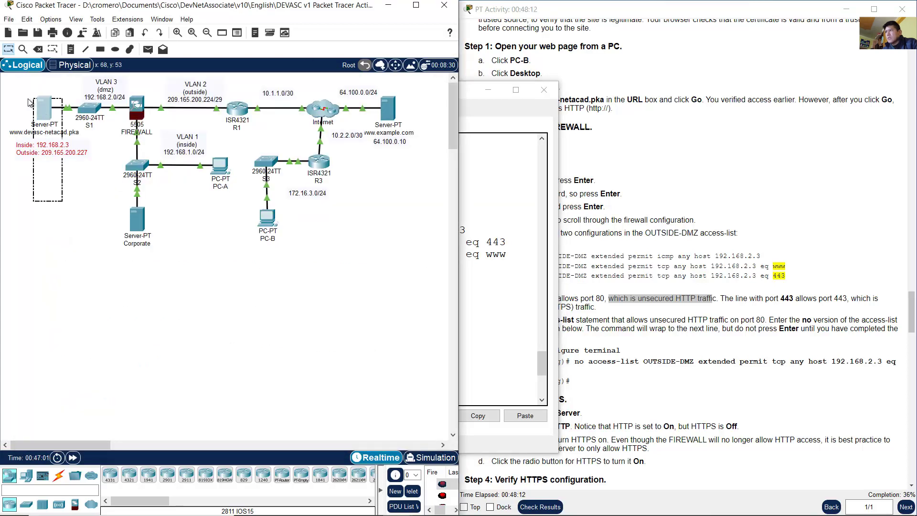
pyautogui.click(31, 119)
pyautogui.click(35, 149)
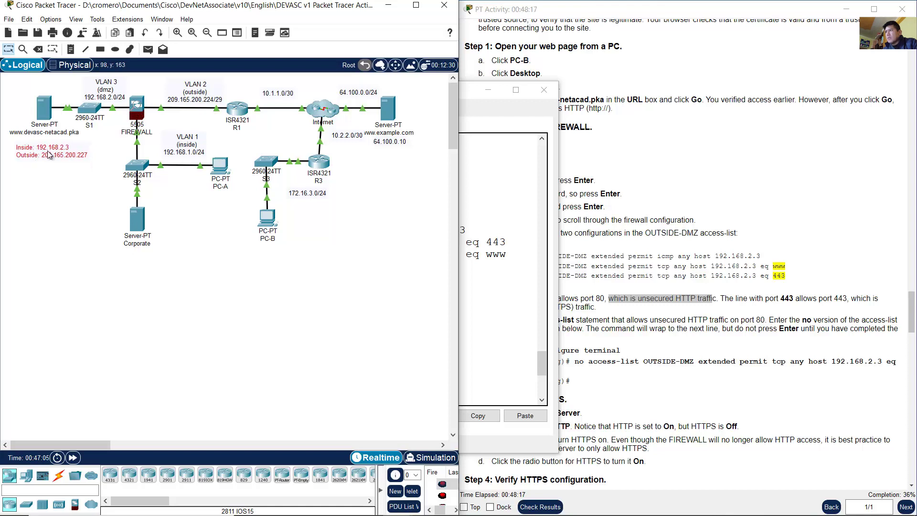
pyautogui.click(500, 253)
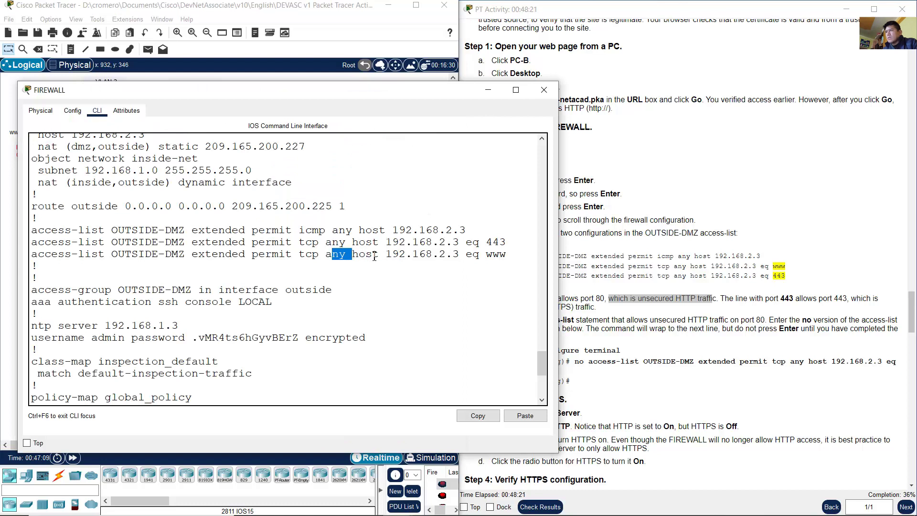
pyautogui.moveTo(359, 253); pyautogui.dragTo(469, 258)
pyautogui.click(475, 256)
pyautogui.doubleClick(490, 258)
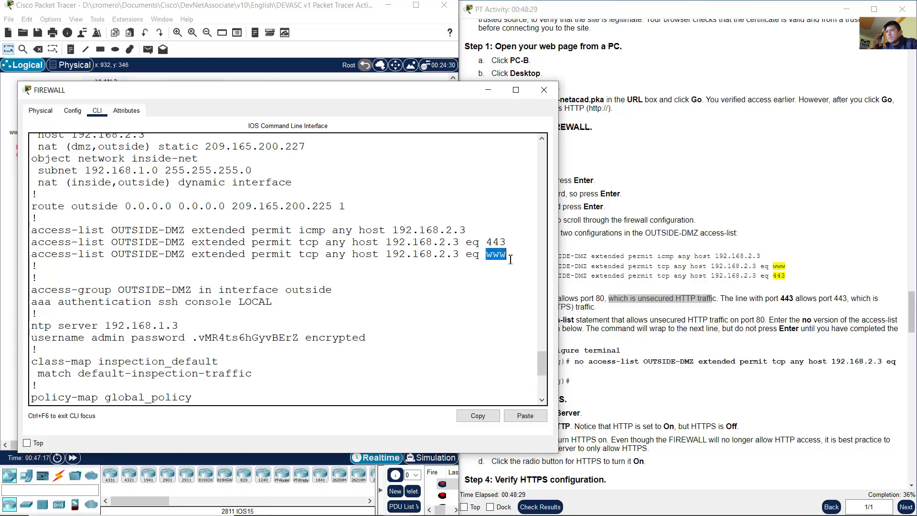
pyautogui.click(743, 303)
pyautogui.moveTo(725, 298); pyautogui.dragTo(596, 308)
pyautogui.click(439, 258)
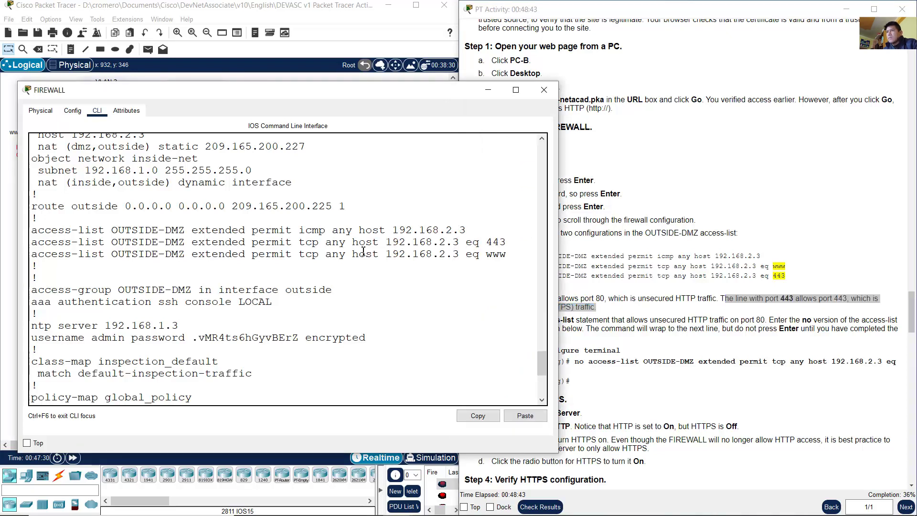
pyautogui.moveTo(203, 243); pyautogui.dragTo(507, 243)
pyautogui.click(461, 253)
# Step: Read the instruction step about removing the unsecured www rule with configure terminal
pyautogui.click(774, 305)
pyautogui.scroll(-3, 774, 305)
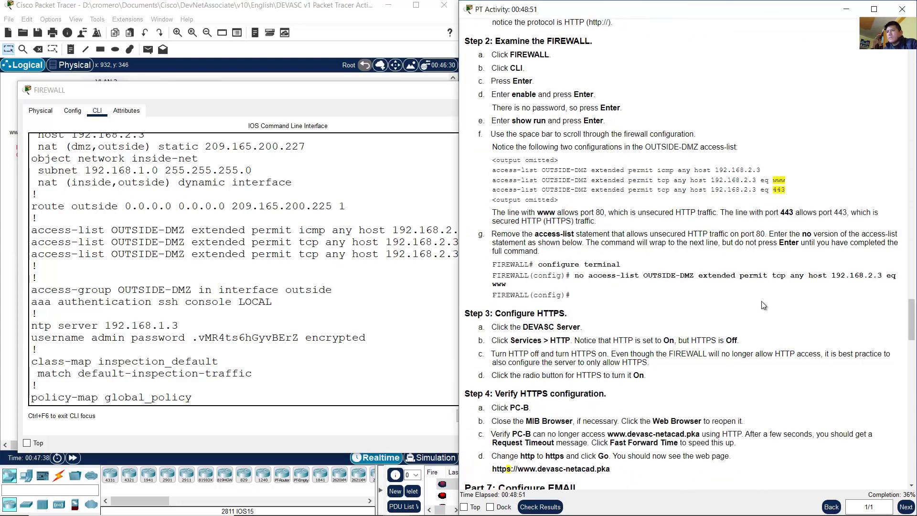
pyautogui.scroll(3, 754, 301)
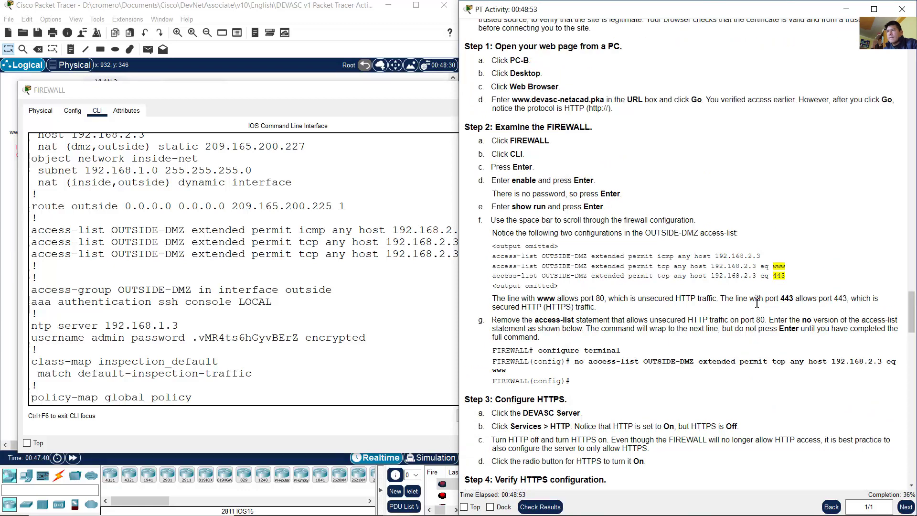
pyautogui.scroll(-3, 756, 304)
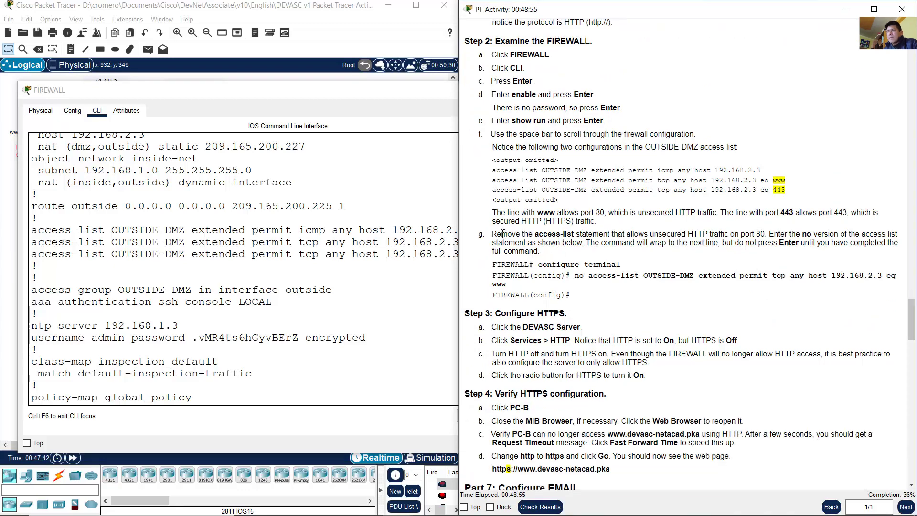
pyautogui.moveTo(495, 233); pyautogui.dragTo(767, 234)
pyautogui.click(780, 242)
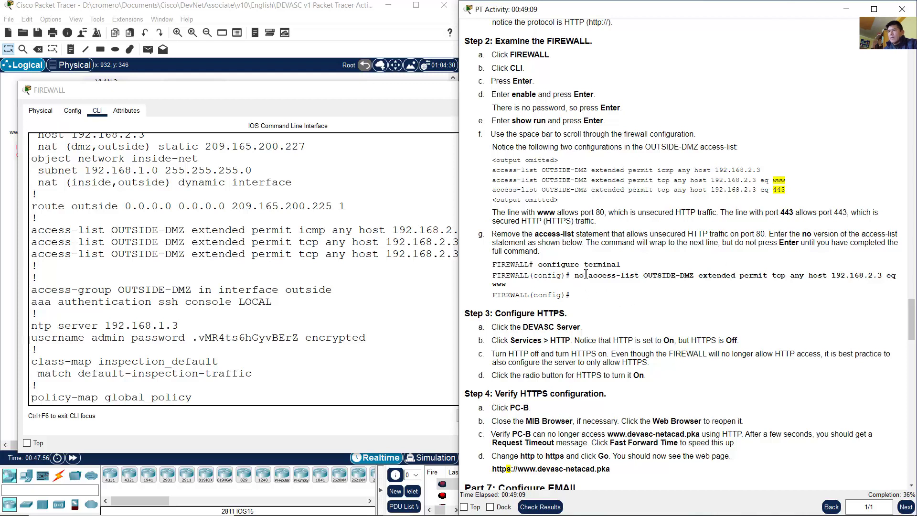
pyautogui.moveTo(537, 264); pyautogui.dragTo(636, 270)
# Step: Enter global configuration mode on the FIREWALL with configure terminal
pyautogui.click(450, 291)
pyautogui.scroll(-6, 359, 357)
pyautogui.scroll(-1, 359, 358)
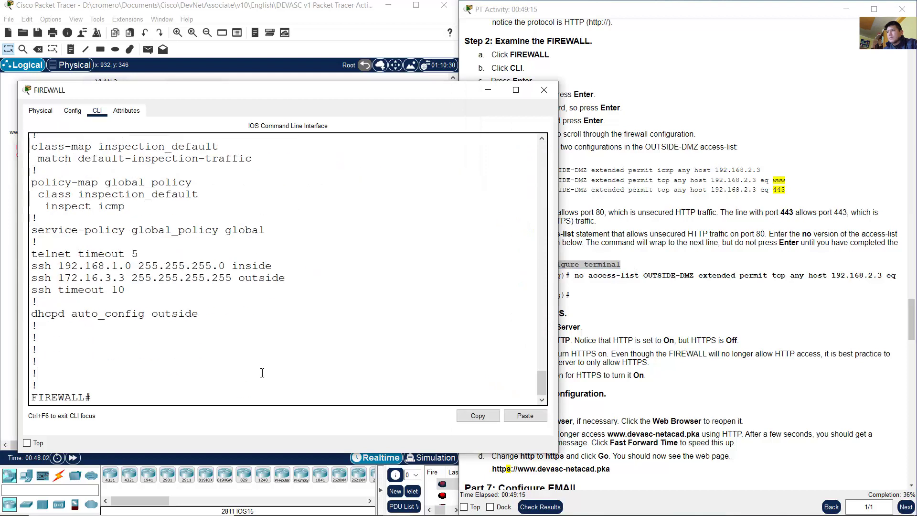
pyautogui.write('configure term')
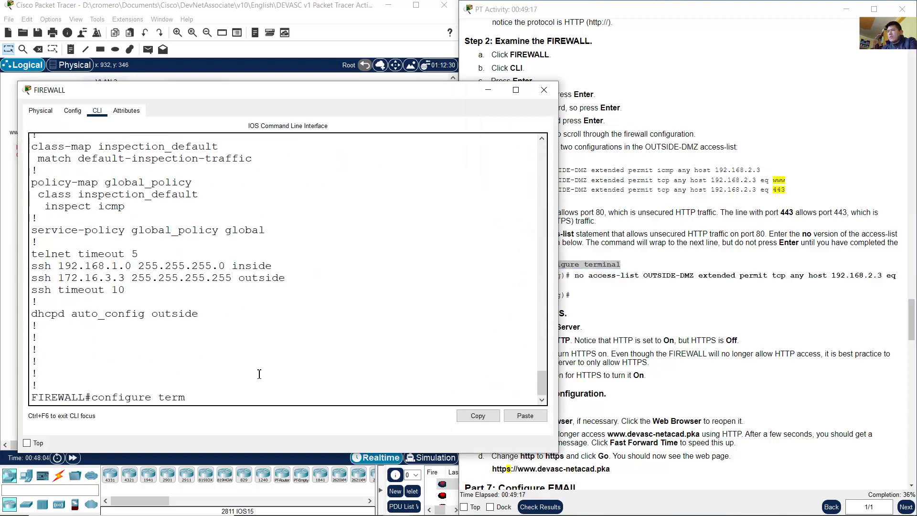
pyautogui.write('inal')
pyautogui.press('Return')
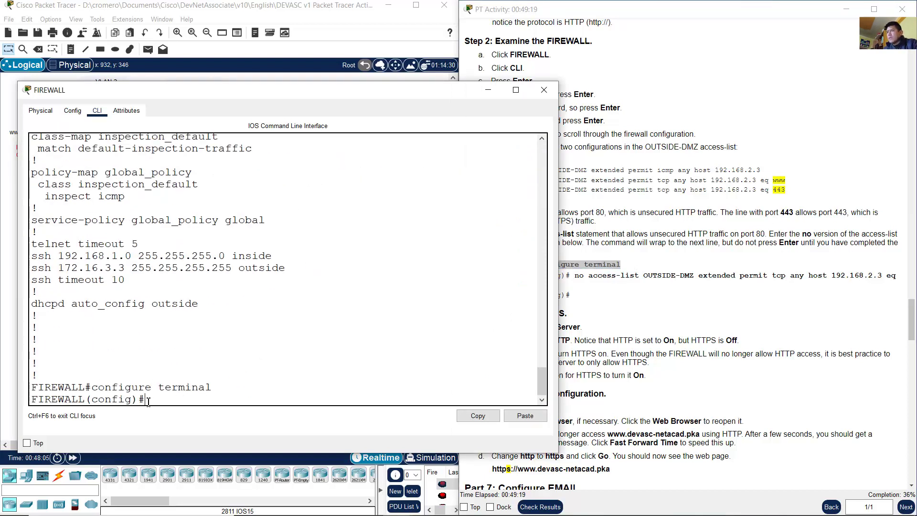
pyautogui.moveTo(86, 399); pyautogui.dragTo(149, 399)
pyautogui.click(180, 398)
# Step: Type no at the config prompt and copy the OUTSIDE-DMZ www access-list rule text
pyautogui.click(606, 287)
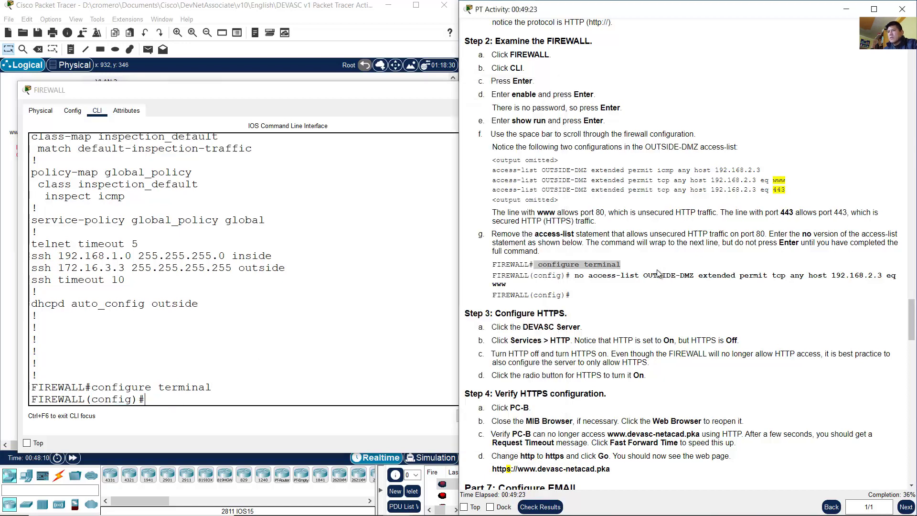
pyautogui.doubleClick(578, 275)
pyautogui.click(219, 386)
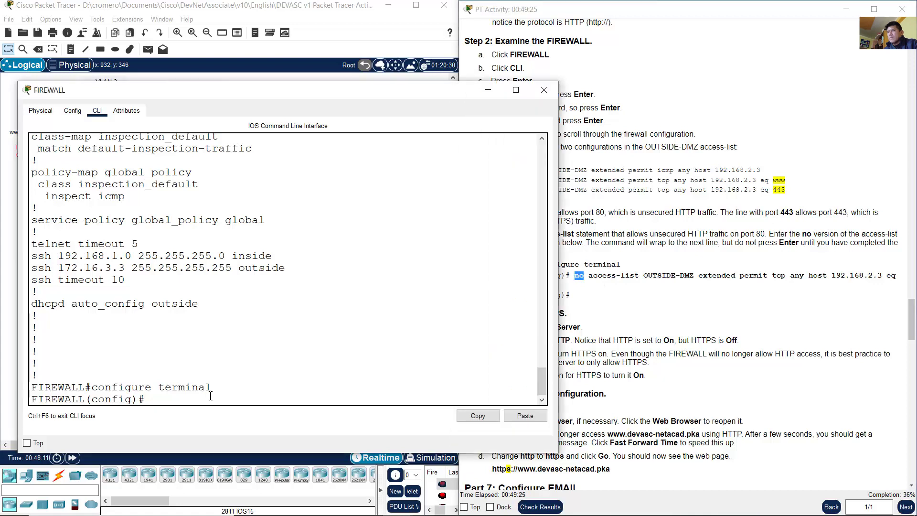
pyautogui.click(212, 388)
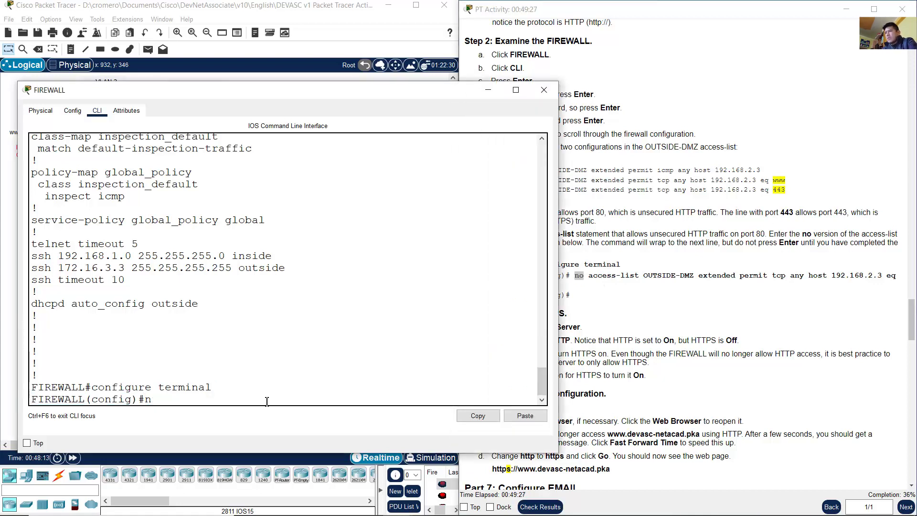
pyautogui.write('no')
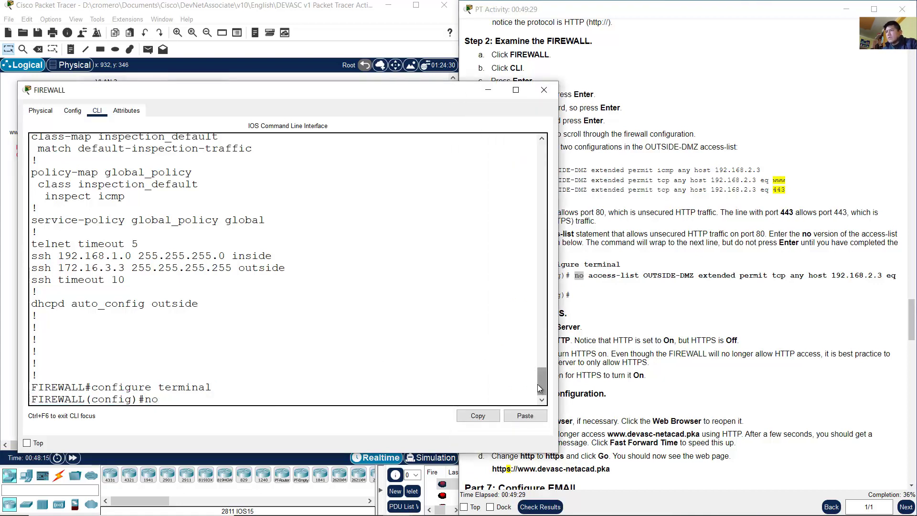
pyautogui.moveTo(540, 384); pyautogui.dragTo(539, 359)
pyautogui.tripleClick(452, 258)
pyautogui.click(484, 259)
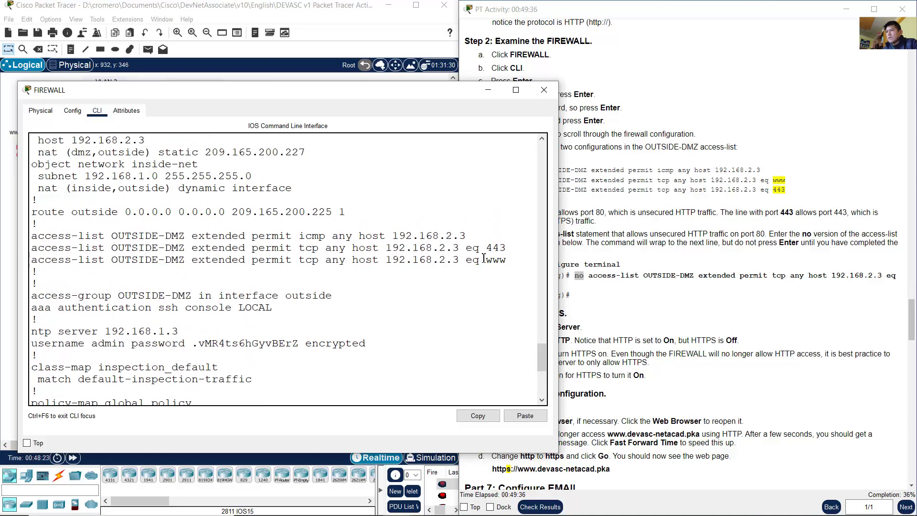
pyautogui.moveTo(506, 259); pyautogui.dragTo(31, 259)
pyautogui.hotkey('ctrl', 'c')
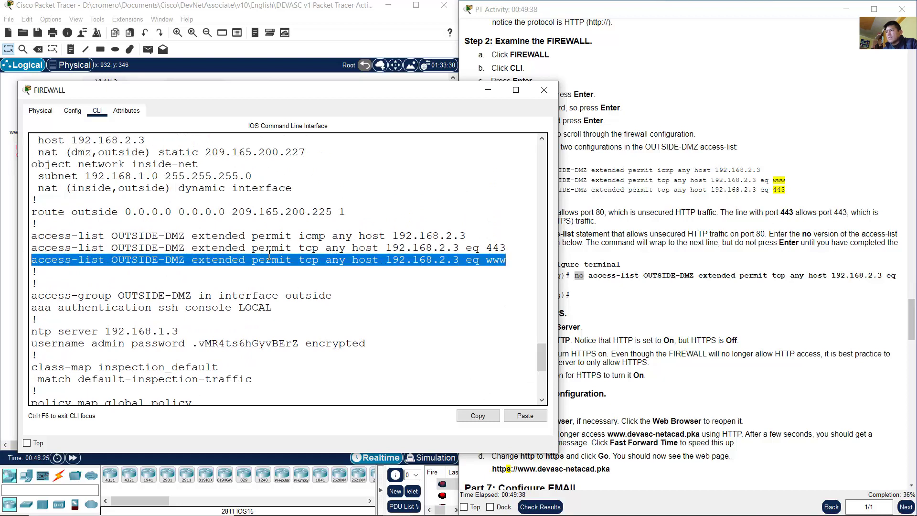
pyautogui.rightClick(279, 263)
pyautogui.click(294, 265)
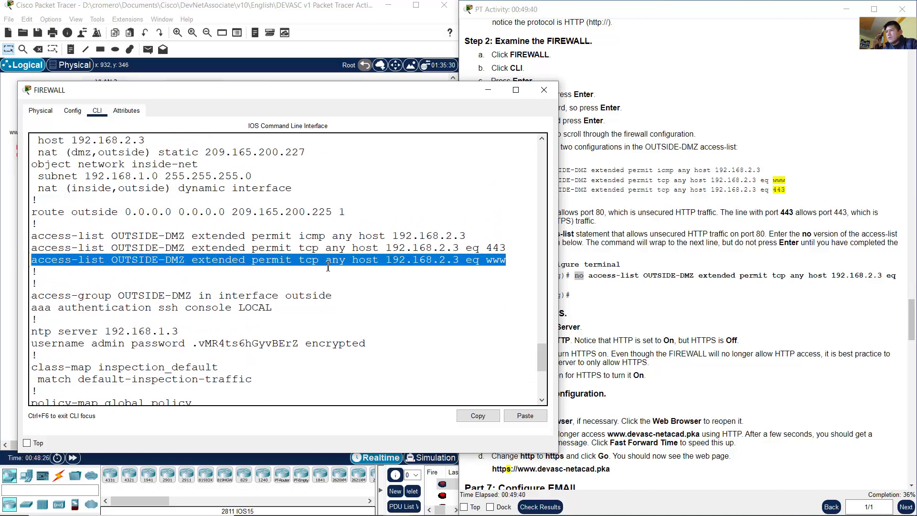
# Step: Paste the rule after no and run it, removing the www permit to host 192.168.2.3
pyautogui.click(495, 264)
pyautogui.moveTo(486, 260); pyautogui.dragTo(513, 261)
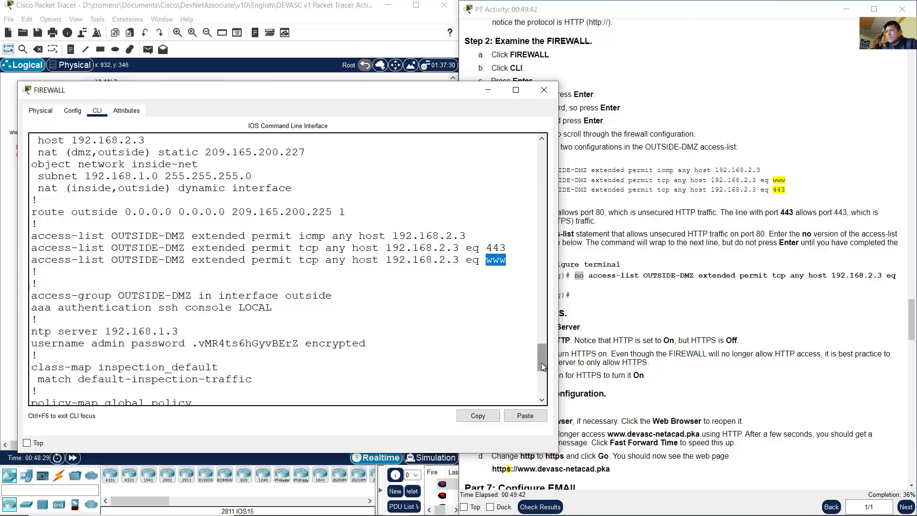
pyautogui.write('no')
pyautogui.rightClick(234, 396)
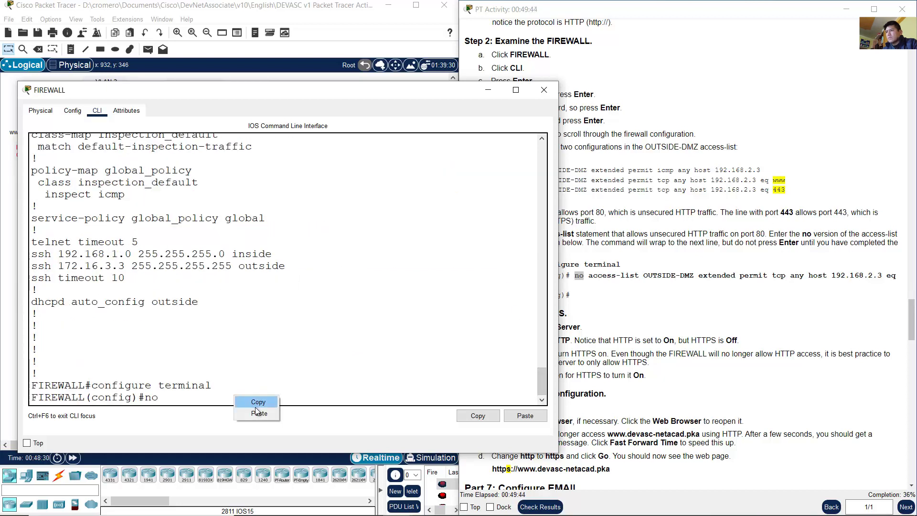
pyautogui.click(259, 413)
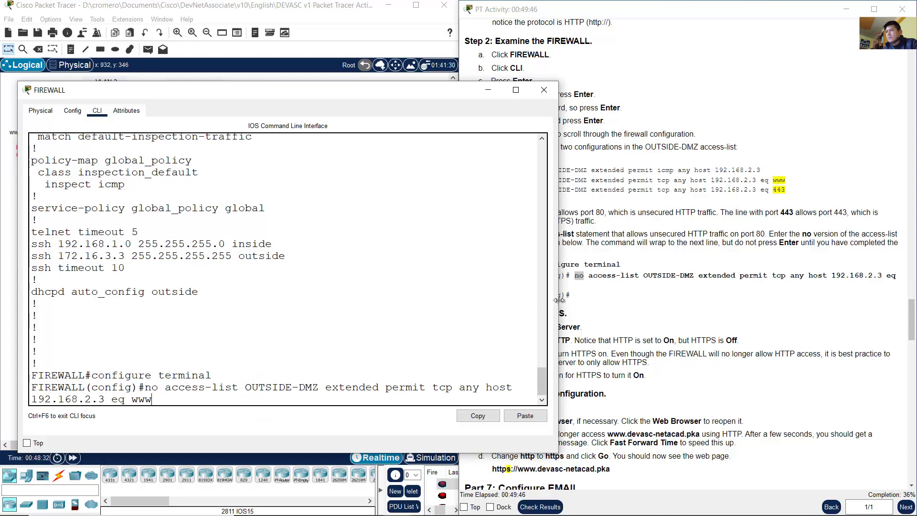
pyautogui.moveTo(556, 305); pyautogui.dragTo(716, 303)
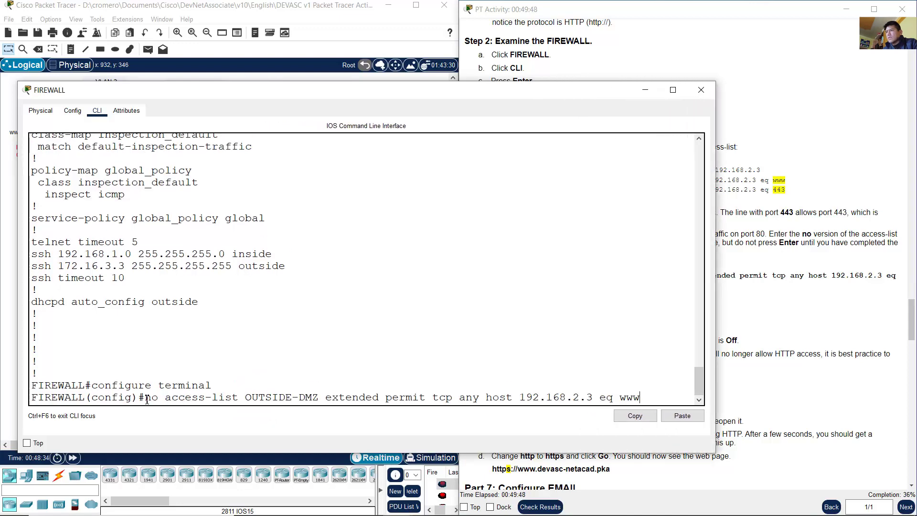
pyautogui.moveTo(146, 398); pyautogui.dragTo(698, 353)
pyautogui.moveTo(507, 344); pyautogui.dragTo(30, 348)
pyautogui.scroll(-10, 698, 362)
pyautogui.press('Return')
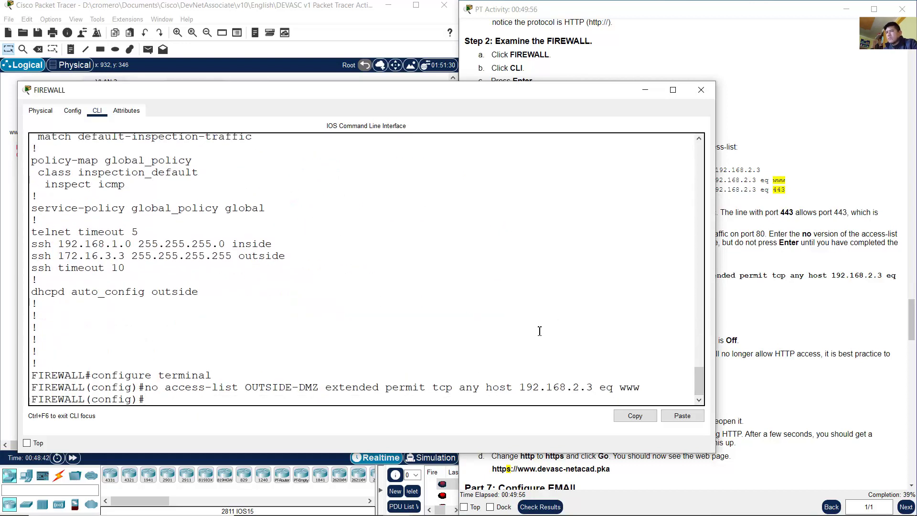
# Step: Exit configuration mode, rerun show run, and confirm only the ICMP and tcp 443 OUTSIDE-DMZ rules remain
pyautogui.write('exit')
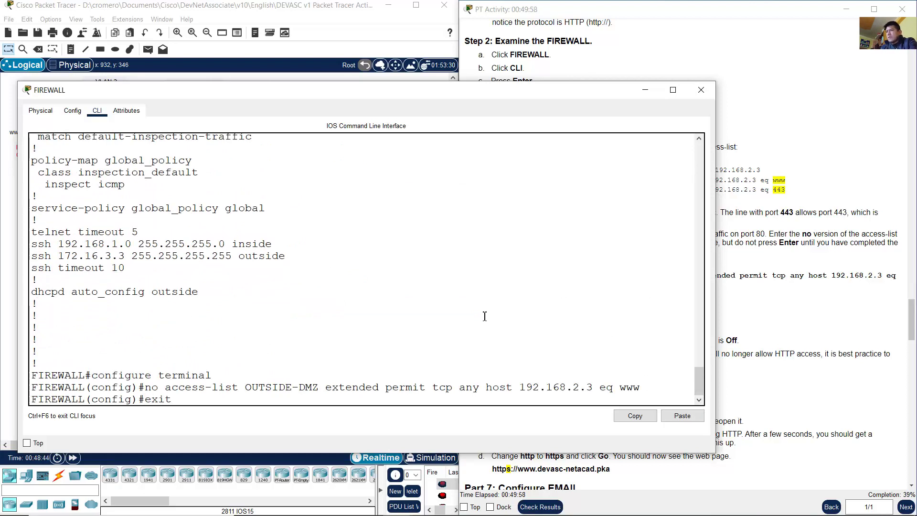
pyautogui.press('Return')
pyautogui.press('Up')
pyautogui.press('Up')
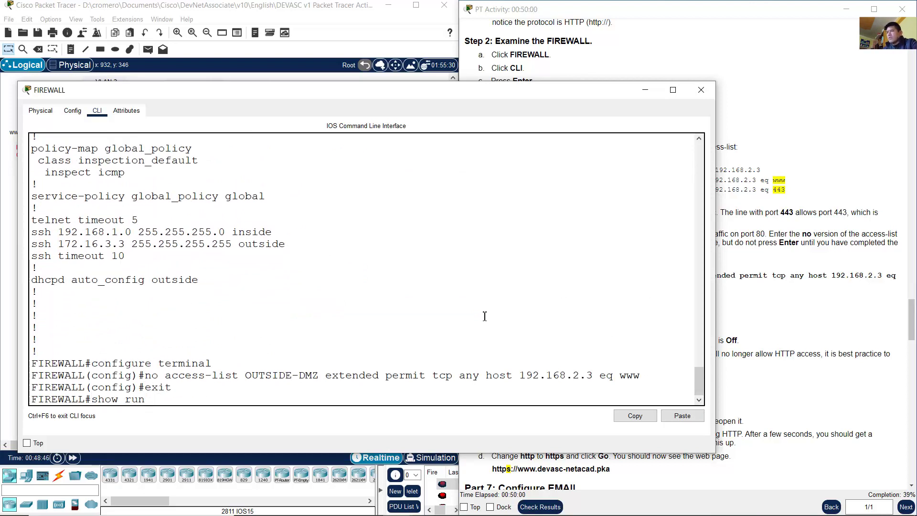
pyautogui.press('space')
pyautogui.press('space')
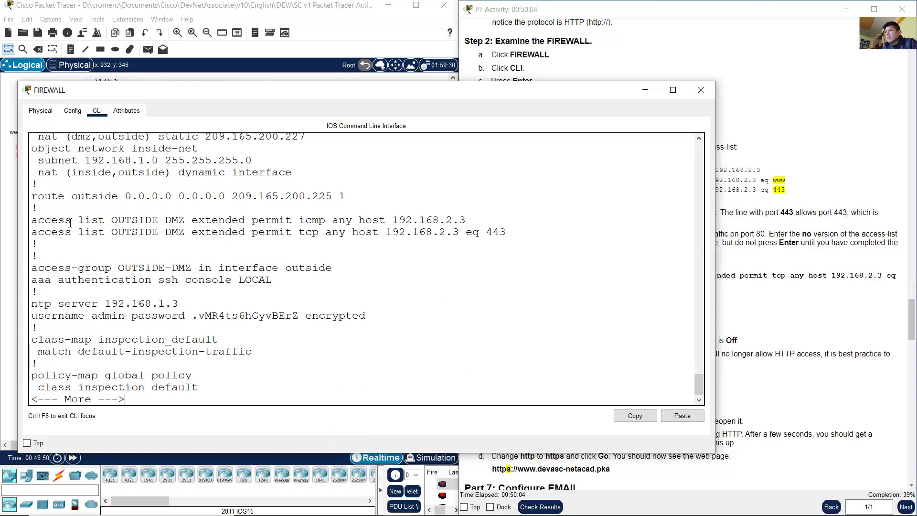
pyautogui.moveTo(37, 220); pyautogui.dragTo(472, 222)
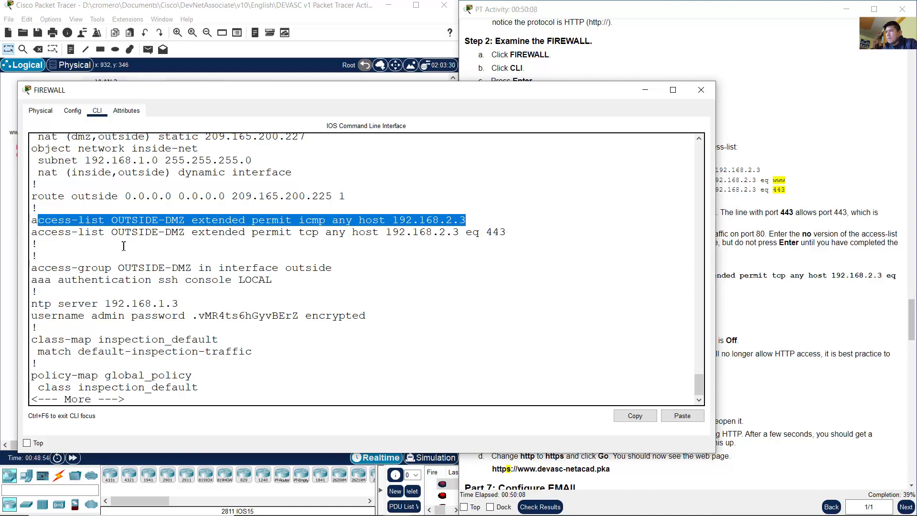
pyautogui.moveTo(42, 234); pyautogui.dragTo(528, 239)
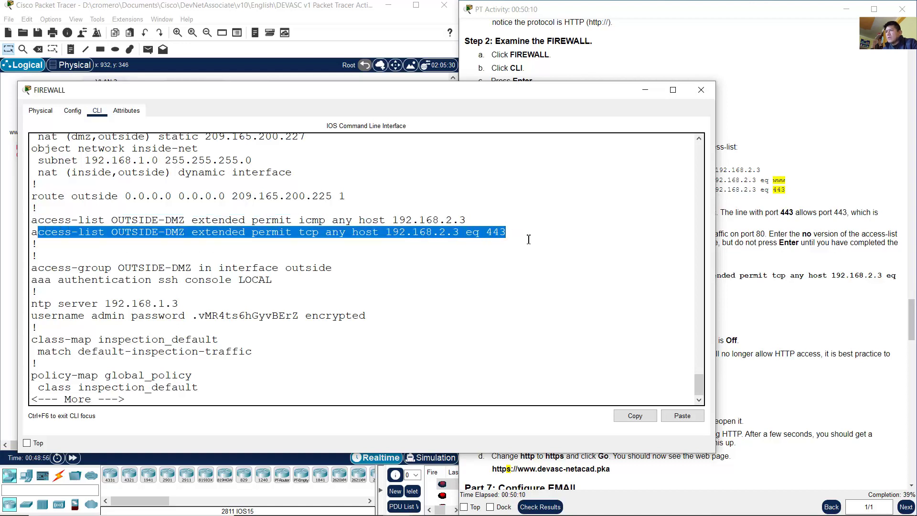
# Step: Scroll the instructions to Step 3: Configure HTTPS and its DEVASC Server step
pyautogui.click(721, 264)
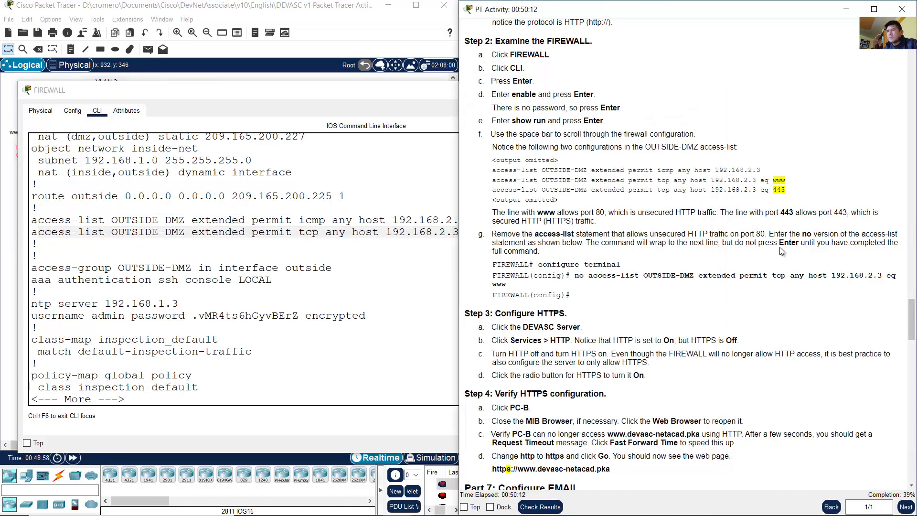
pyautogui.scroll(-3, 718, 259)
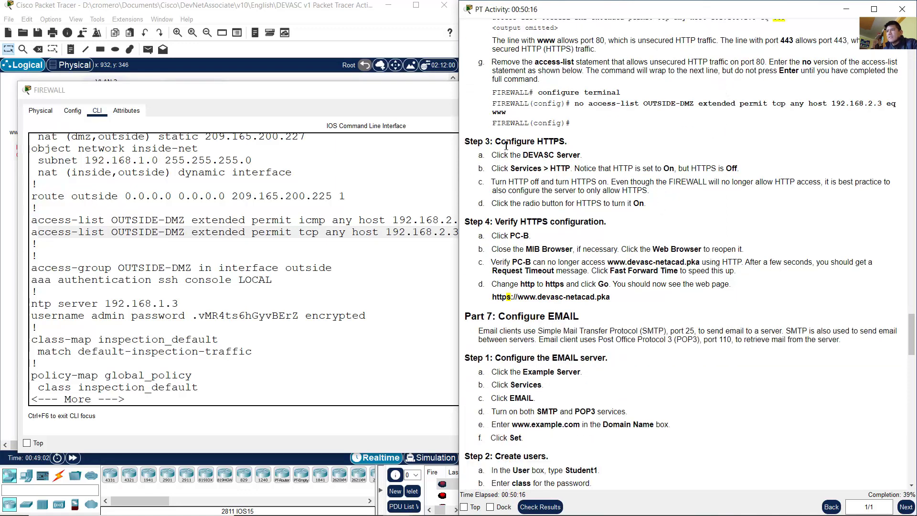
pyautogui.moveTo(507, 141); pyautogui.dragTo(570, 145)
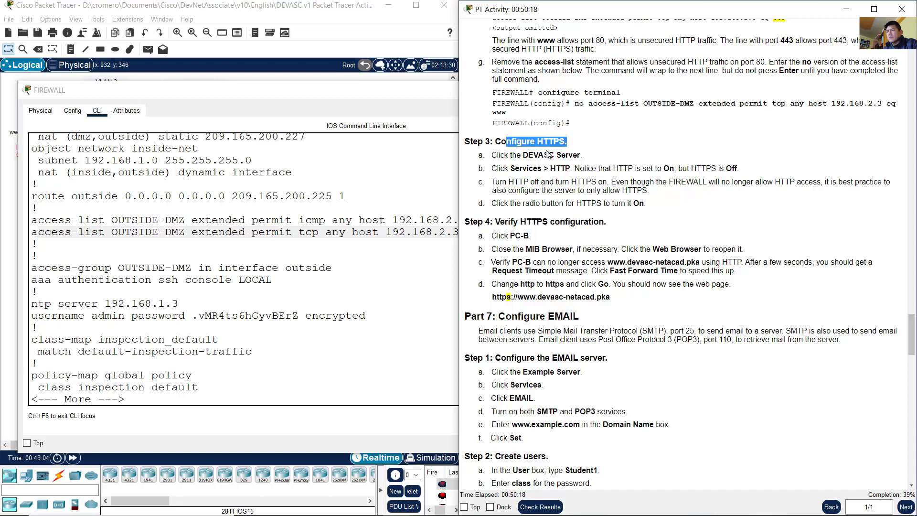
pyautogui.moveTo(499, 156); pyautogui.dragTo(586, 159)
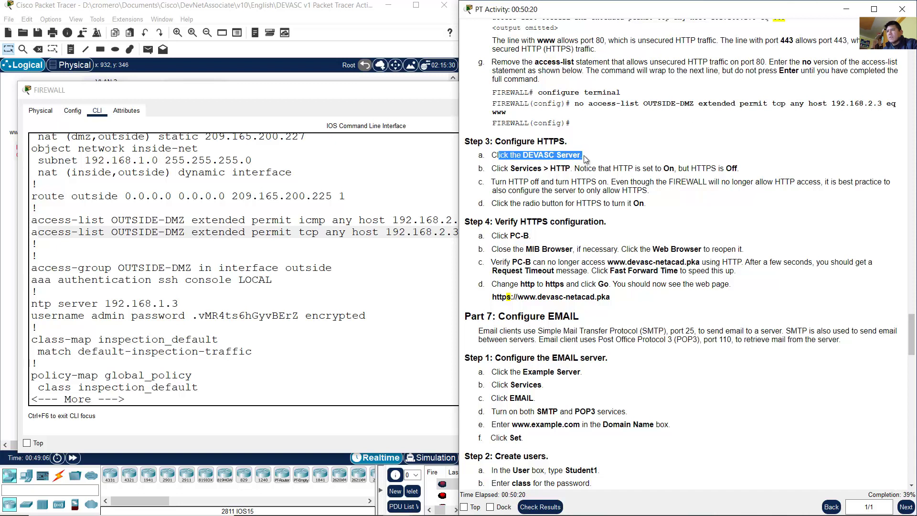
# Step: Open the DEVASC web server's Services > HTTP settings
pyautogui.click(325, 10)
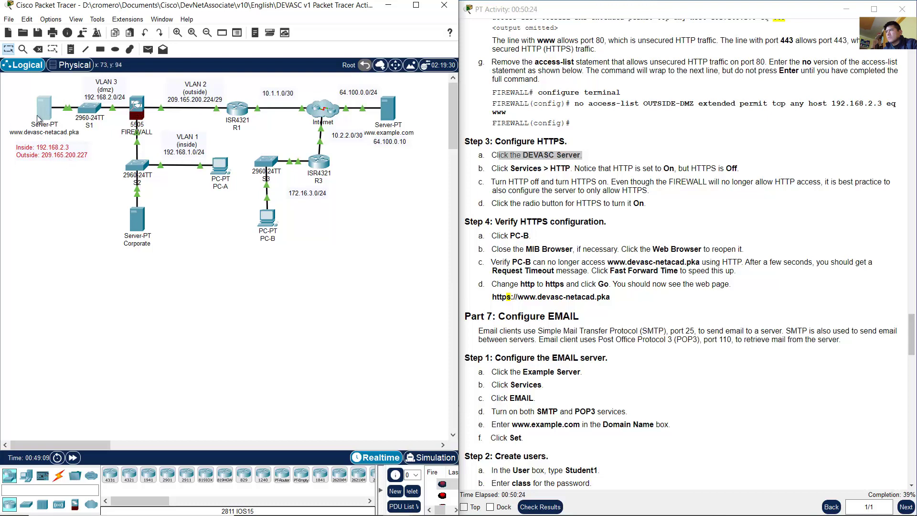
pyautogui.click(44, 113)
pyautogui.moveTo(348, 90); pyautogui.dragTo(143, 141)
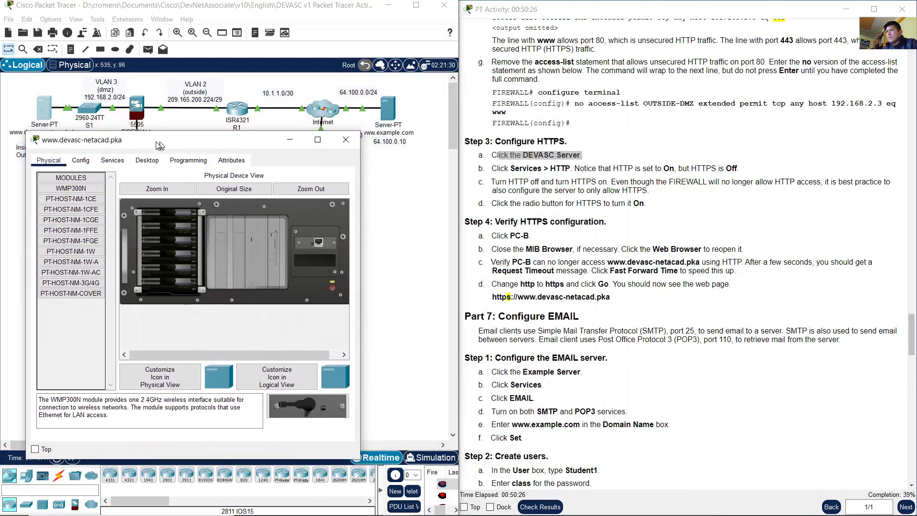
pyautogui.moveTo(515, 168); pyautogui.dragTo(566, 168)
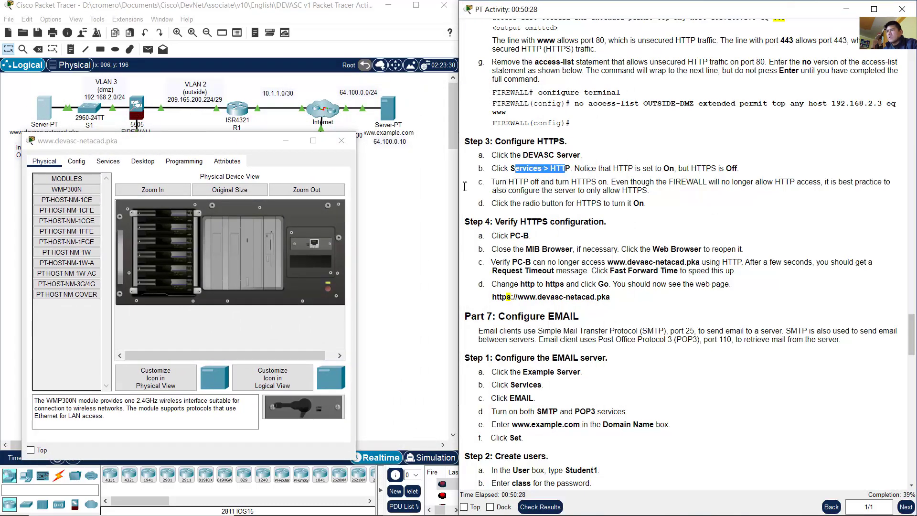
pyautogui.moveTo(268, 144); pyautogui.dragTo(267, 88)
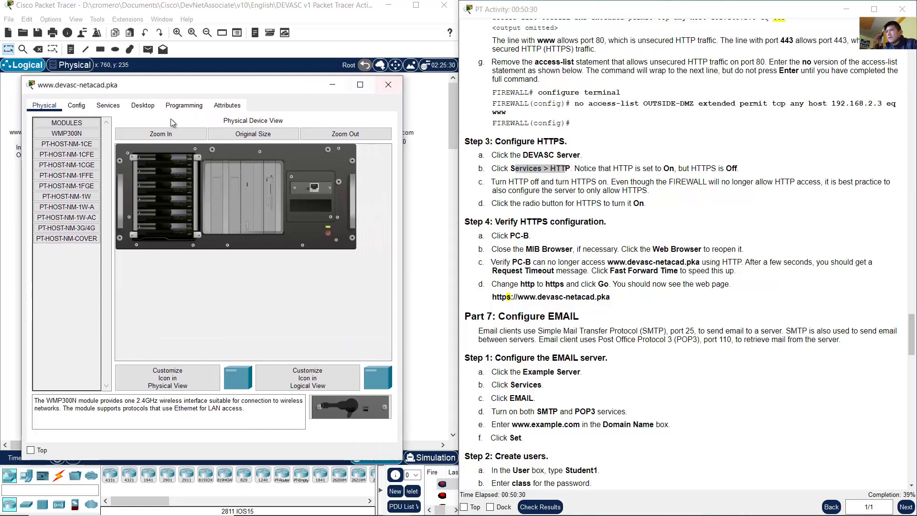
pyautogui.click(108, 106)
pyautogui.click(77, 134)
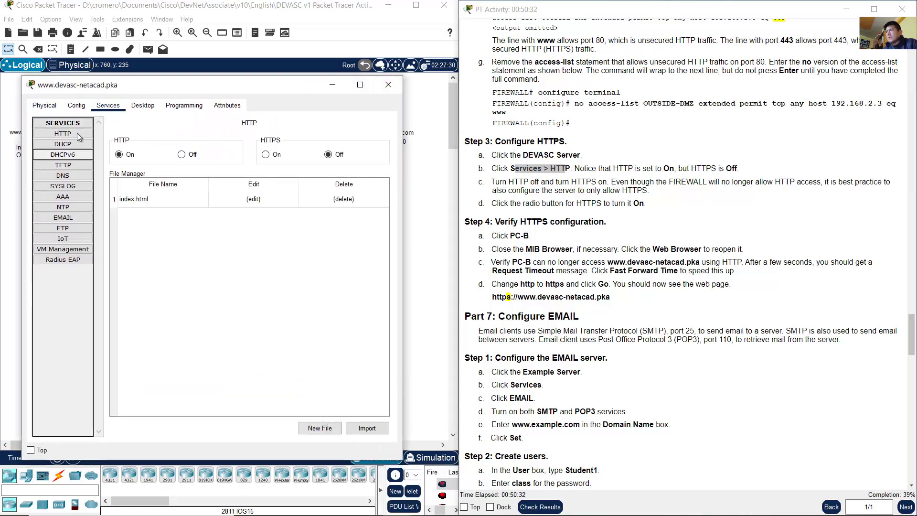
# Step: Set the server's HTTP service to Off and HTTPS to On
pyautogui.click(702, 182)
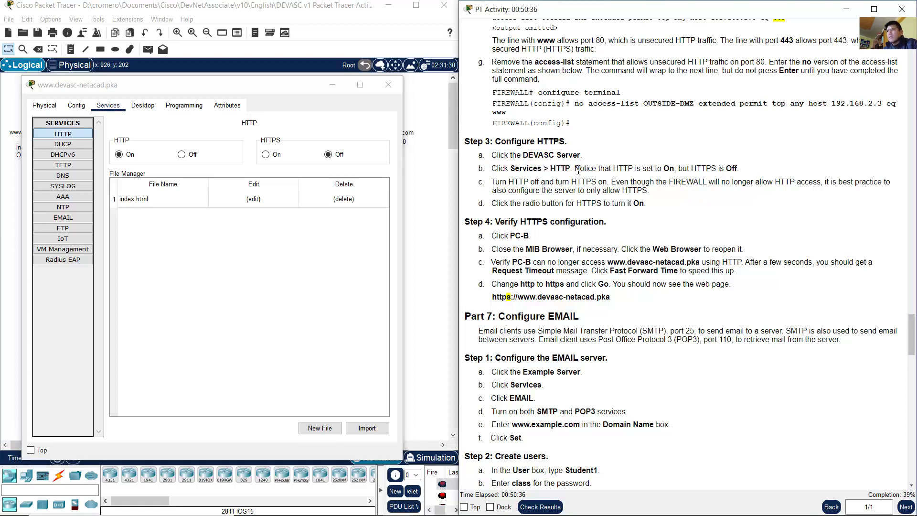
pyautogui.moveTo(574, 168); pyautogui.dragTo(722, 168)
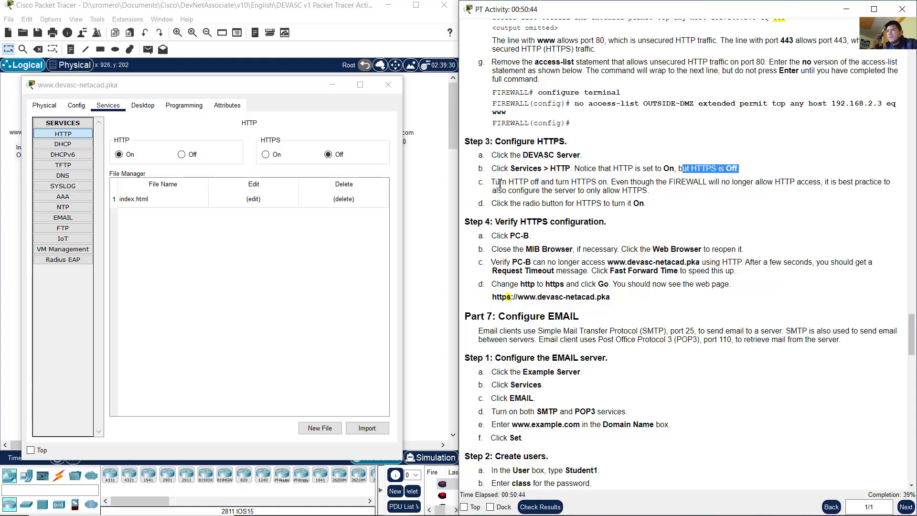
pyautogui.moveTo(491, 182); pyautogui.dragTo(610, 182)
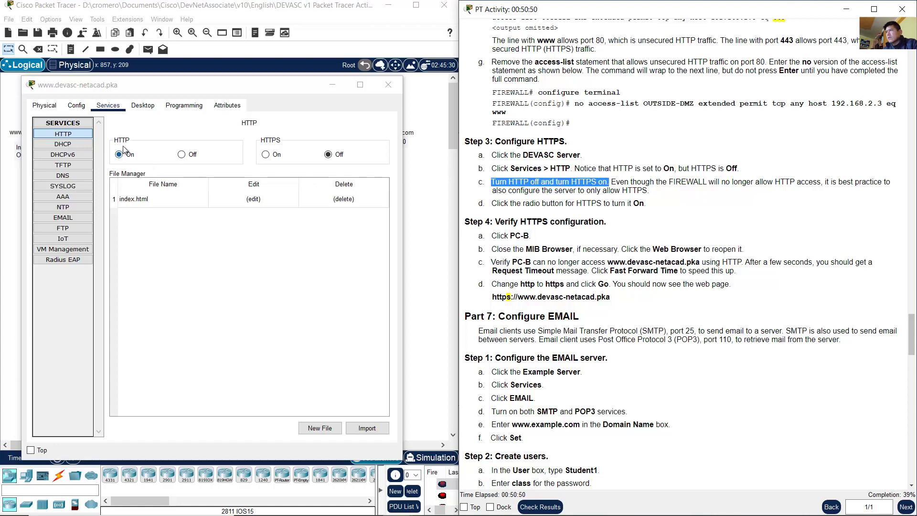
pyautogui.click(181, 155)
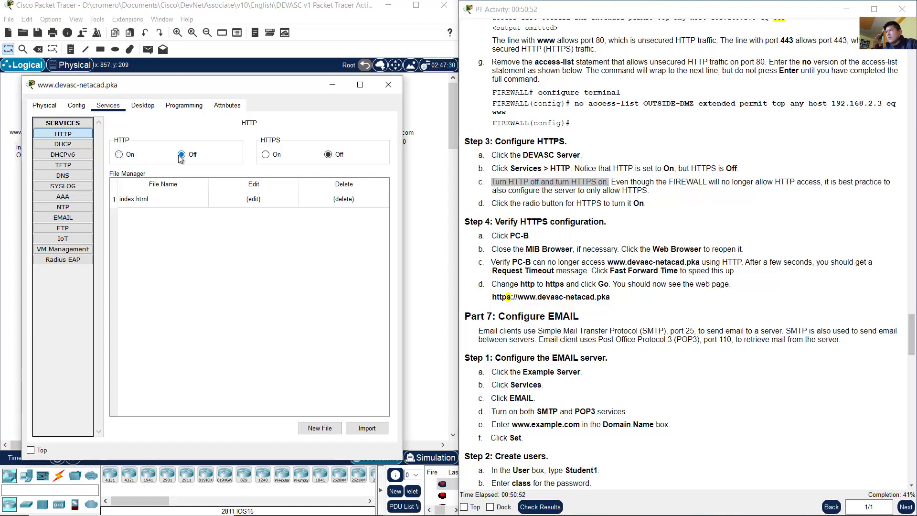
pyautogui.click(268, 156)
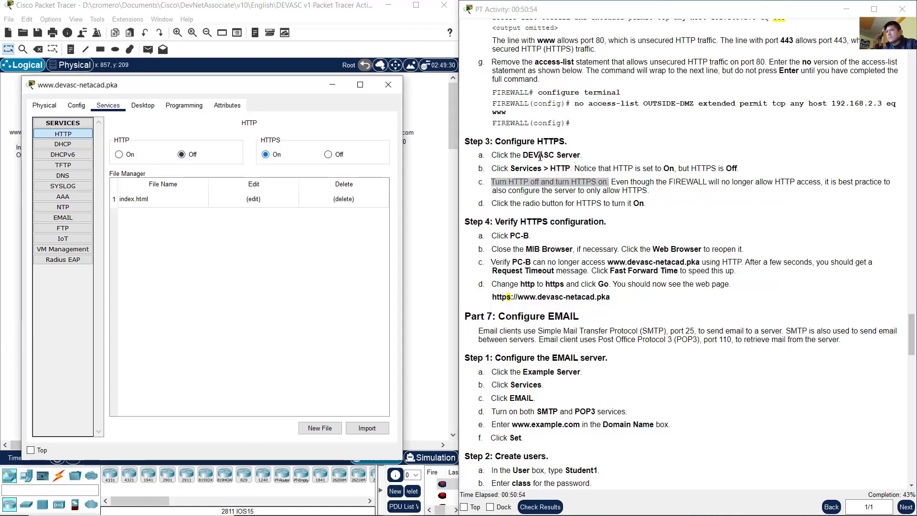
# Step: Read why only HTTPS is allowed, then the Verify HTTPS configuration step using PC-B
pyautogui.click(672, 182)
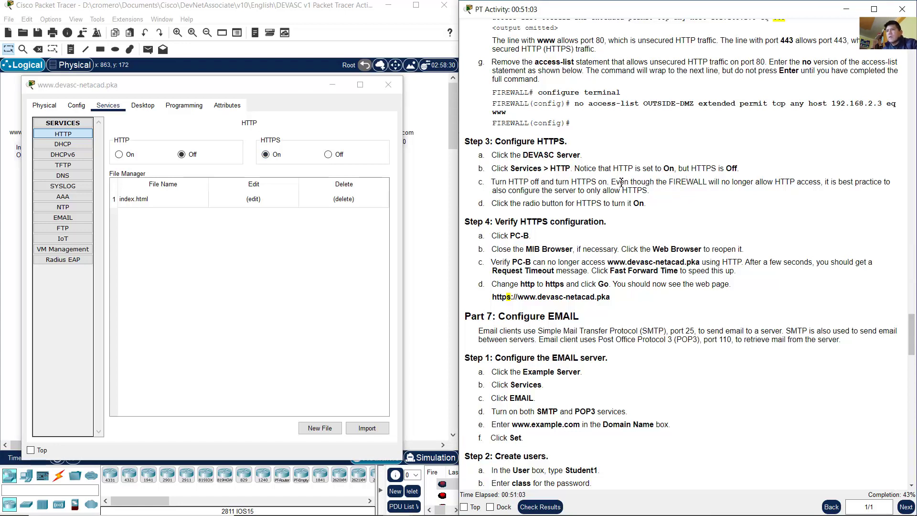
pyautogui.moveTo(612, 181); pyautogui.dragTo(651, 194)
pyautogui.click(648, 193)
pyautogui.moveTo(517, 222); pyautogui.dragTo(607, 222)
pyautogui.click(682, 222)
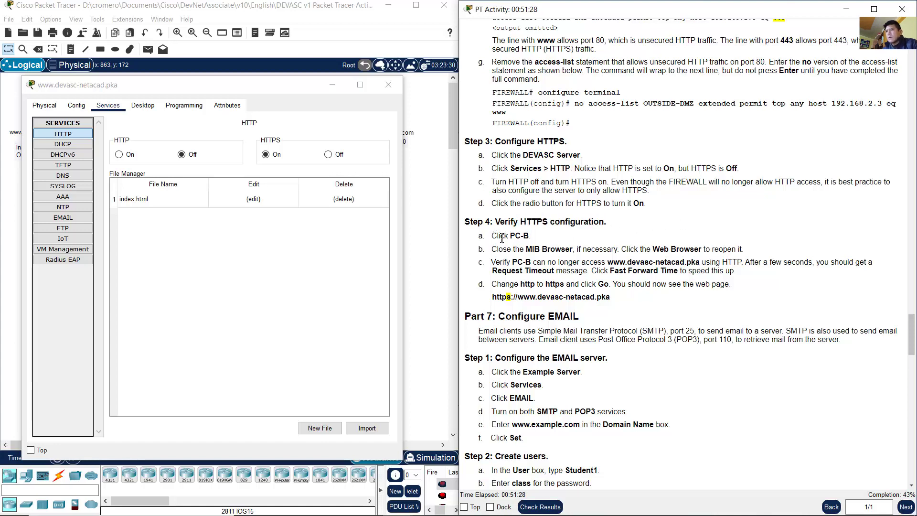
pyautogui.moveTo(492, 237); pyautogui.dragTo(547, 241)
pyautogui.click(423, 257)
pyautogui.moveTo(299, 276); pyautogui.dragTo(240, 217)
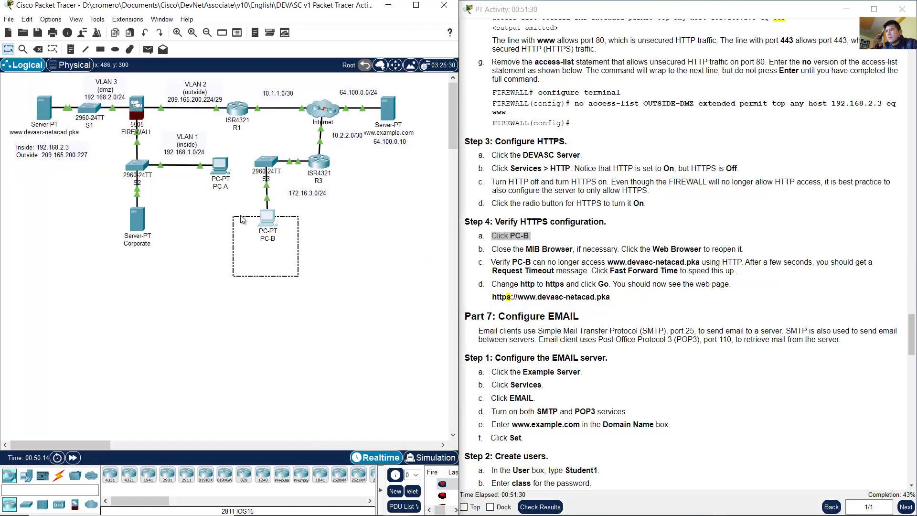
pyautogui.click(260, 221)
pyautogui.click(557, 247)
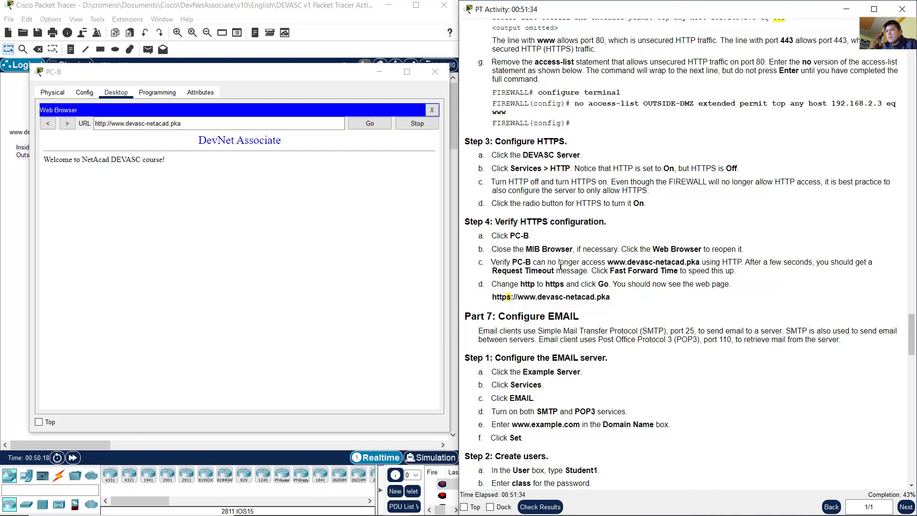
pyautogui.moveTo(495, 263); pyautogui.dragTo(741, 262)
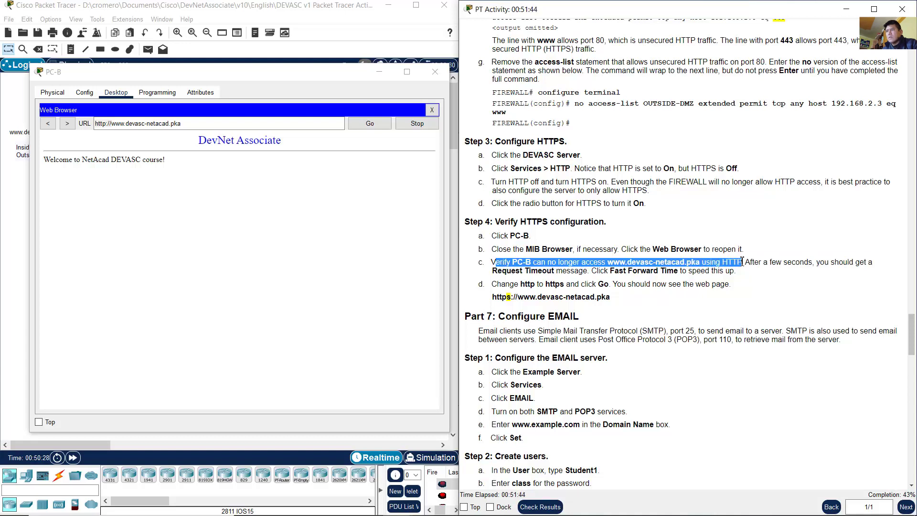
pyautogui.click(182, 125)
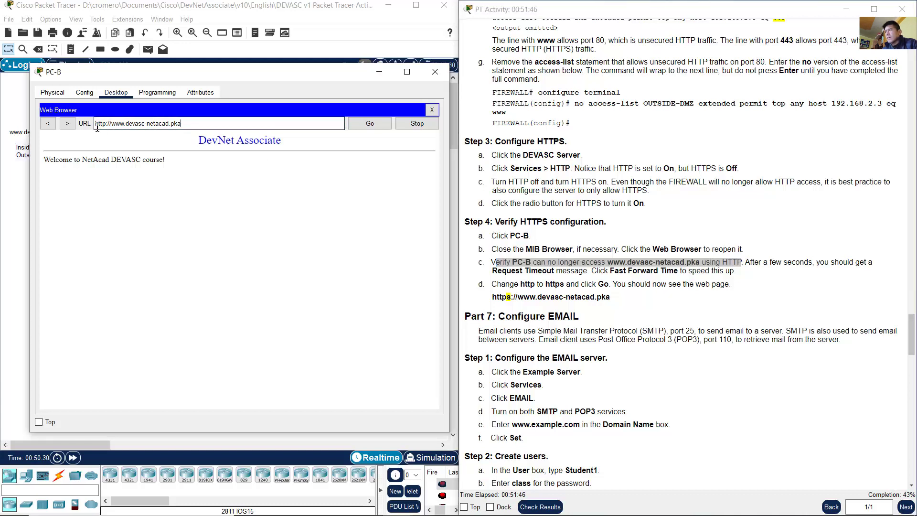
pyautogui.doubleClick(104, 127)
pyautogui.moveTo(109, 125); pyautogui.dragTo(195, 123)
pyautogui.click(194, 123)
pyautogui.click(355, 127)
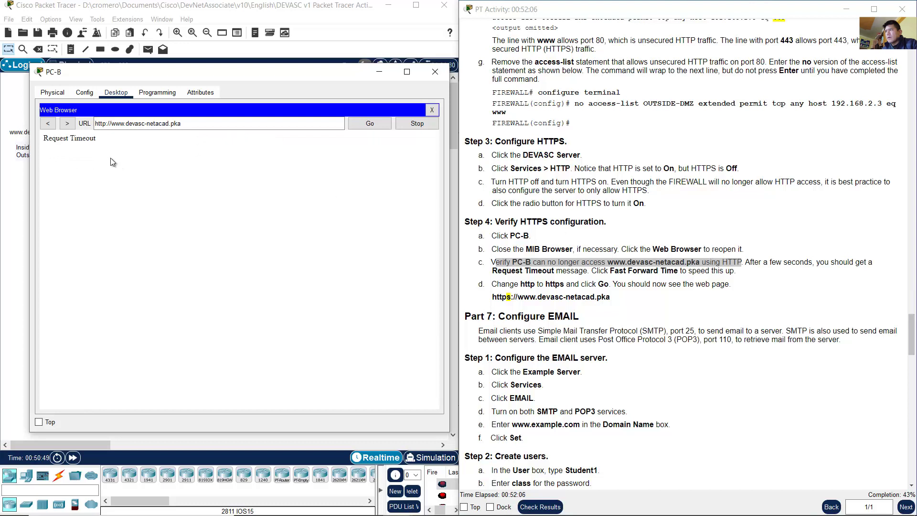
pyautogui.moveTo(53, 143); pyautogui.dragTo(96, 140)
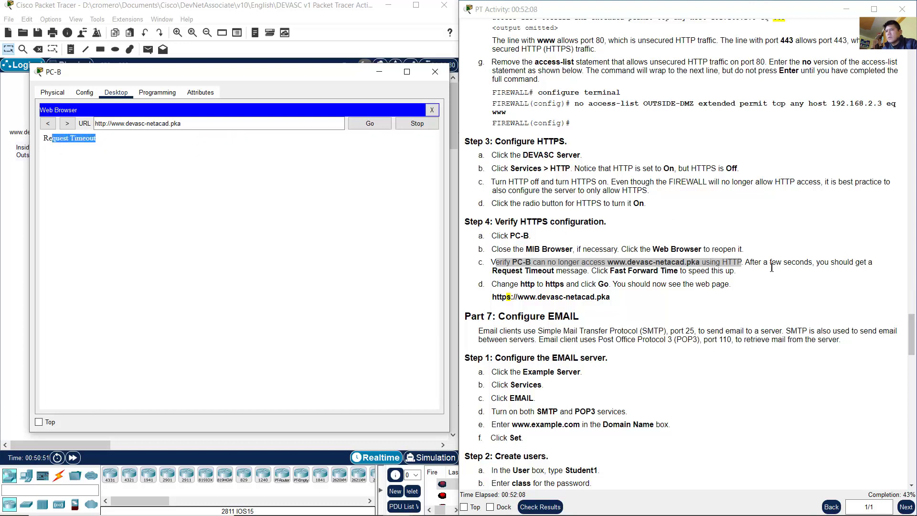
pyautogui.moveTo(754, 266); pyautogui.dragTo(592, 274)
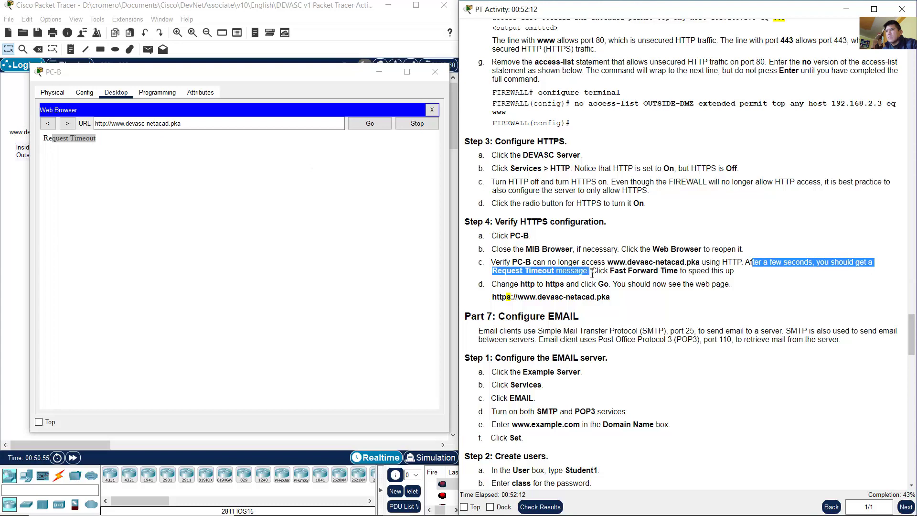
pyautogui.moveTo(492, 285); pyautogui.dragTo(570, 285)
pyautogui.click(110, 125)
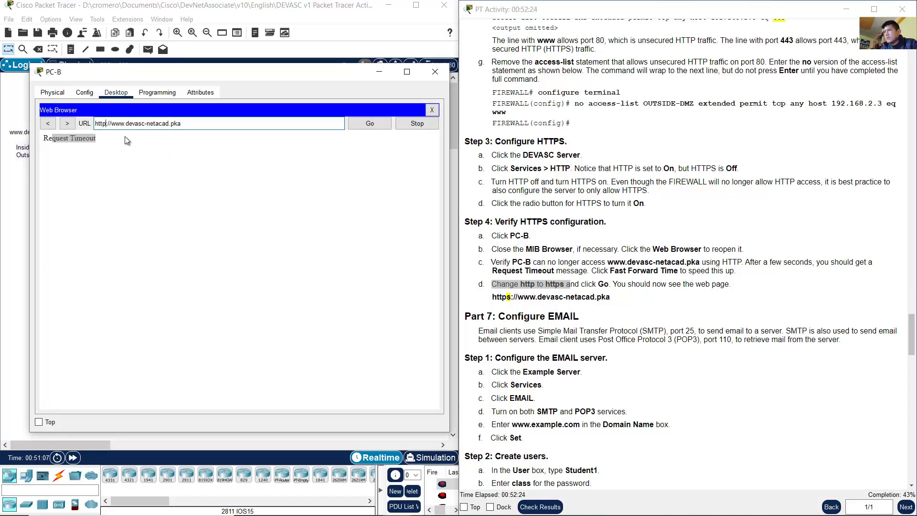
pyautogui.write('s')
pyautogui.moveTo(95, 124); pyautogui.dragTo(243, 204)
pyautogui.click(368, 125)
pyautogui.click(244, 204)
pyautogui.click(757, 296)
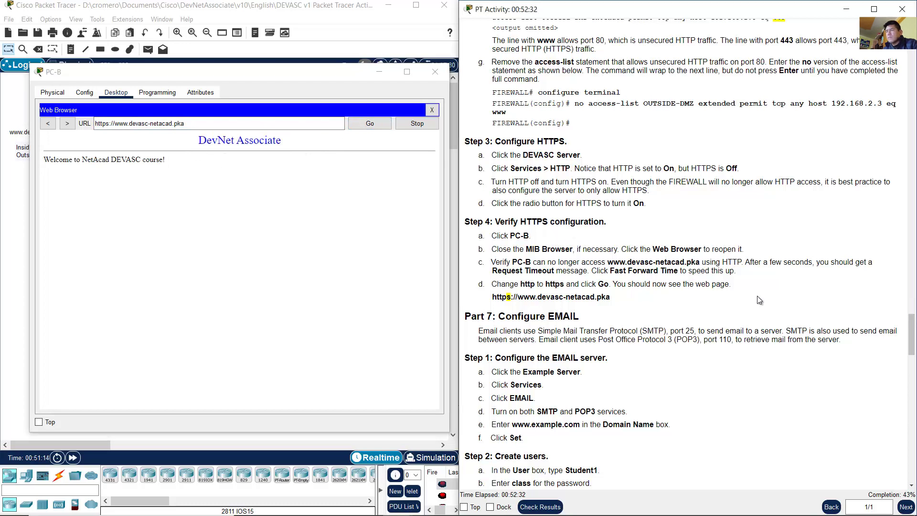
pyautogui.scroll(-3, 757, 296)
pyautogui.scroll(-5, 759, 296)
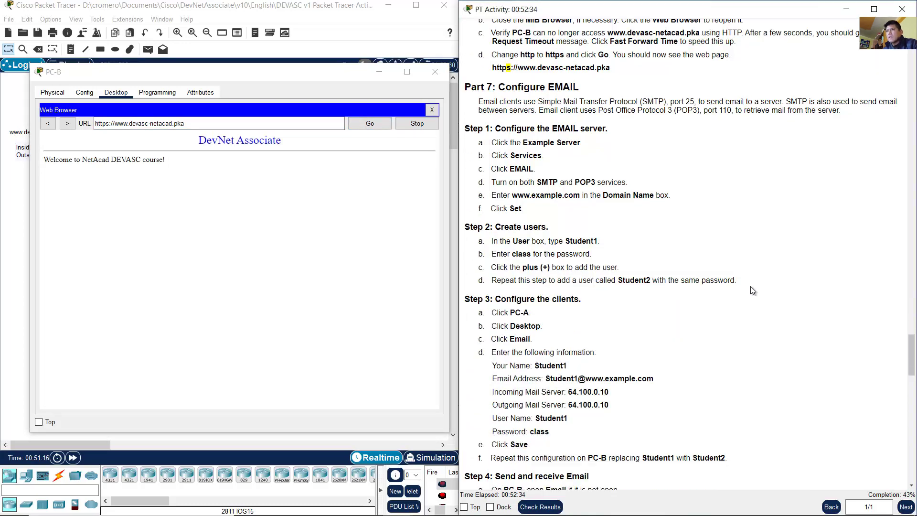
# Step: Read the Part 7 Configure EMAIL instructions covering SMTP on port 25 and POP3
pyautogui.moveTo(506, 87); pyautogui.dragTo(580, 88)
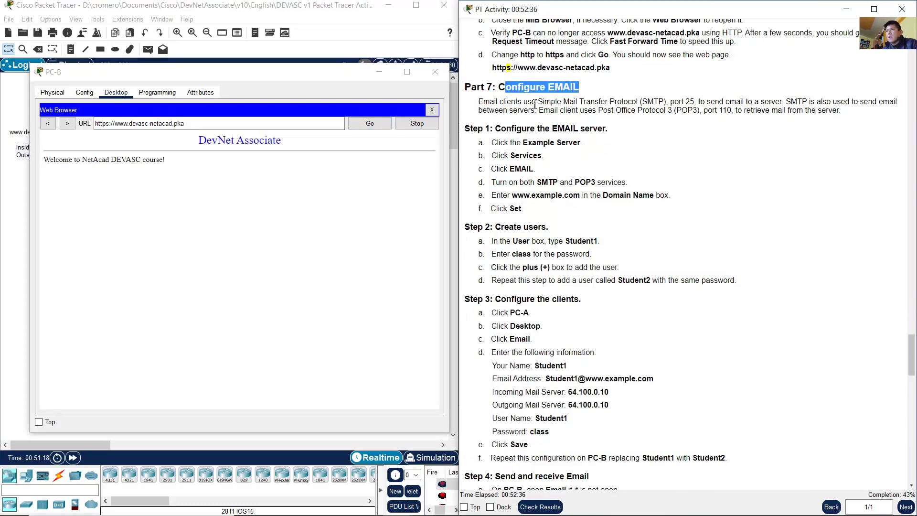
pyautogui.moveTo(479, 105); pyautogui.dragTo(840, 114)
pyautogui.click(790, 103)
pyautogui.click(550, 112)
pyautogui.click(746, 128)
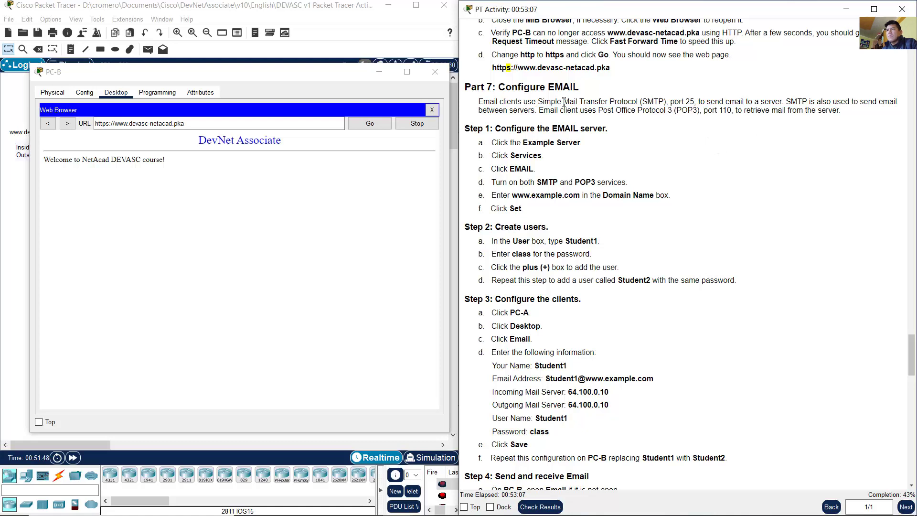
pyautogui.moveTo(558, 102); pyautogui.dragTo(793, 101)
pyautogui.click(774, 101)
pyautogui.moveTo(677, 111); pyautogui.dragTo(838, 113)
pyautogui.click(751, 114)
pyautogui.click(776, 127)
pyautogui.moveTo(511, 129); pyautogui.dragTo(614, 137)
pyautogui.click(607, 141)
pyautogui.moveTo(509, 143); pyautogui.dragTo(596, 145)
pyautogui.click(596, 145)
pyautogui.click(435, 72)
pyautogui.click(395, 117)
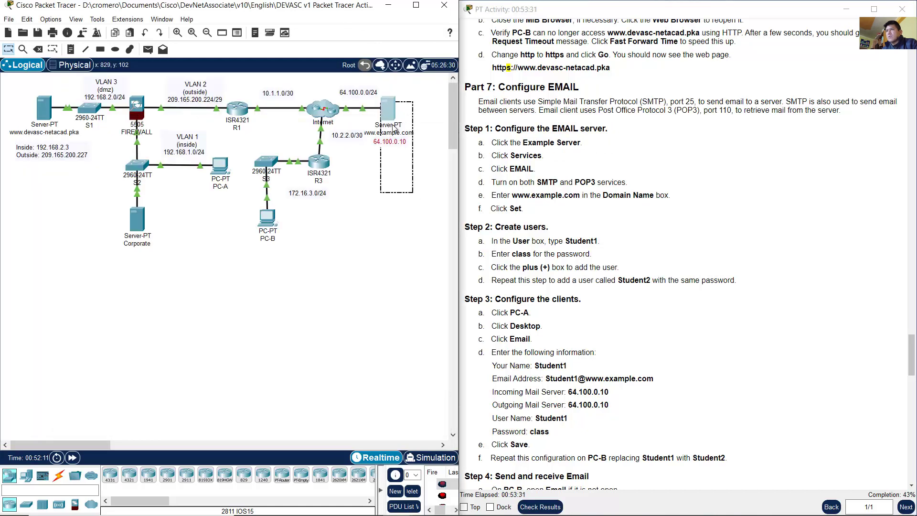
pyautogui.click(385, 119)
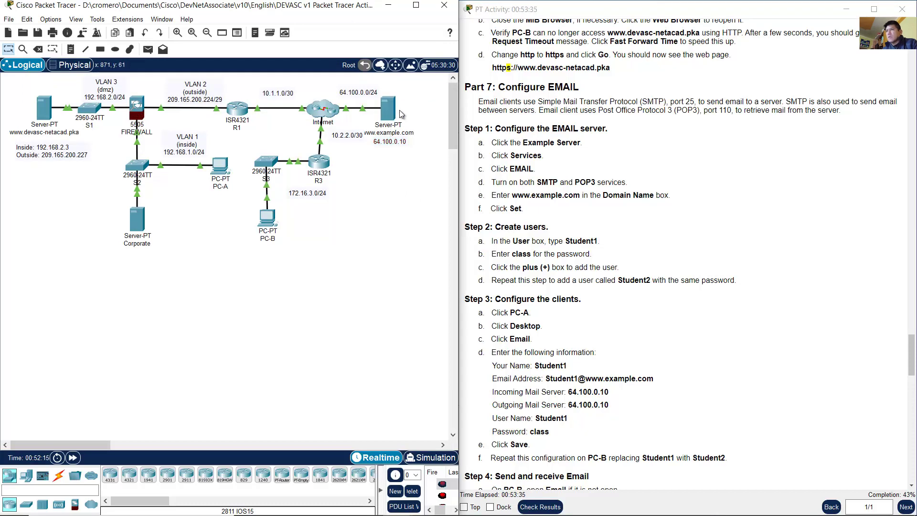
pyautogui.click(387, 109)
pyautogui.moveTo(428, 97); pyautogui.dragTo(158, 71)
# Step: Show the server's EMAIL service settings, enlarge the window, and turn SMTP on
pyautogui.doubleClick(514, 159)
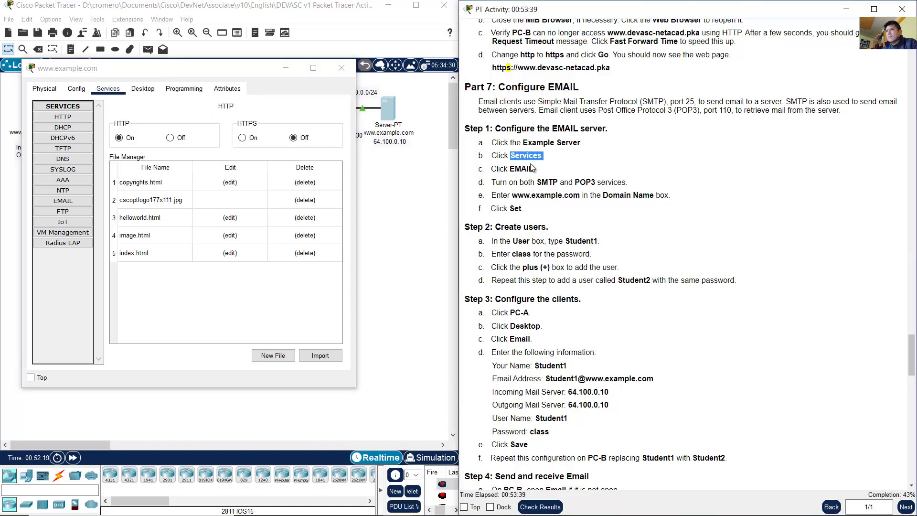
pyautogui.moveTo(545, 170); pyautogui.dragTo(516, 169)
pyautogui.click(101, 98)
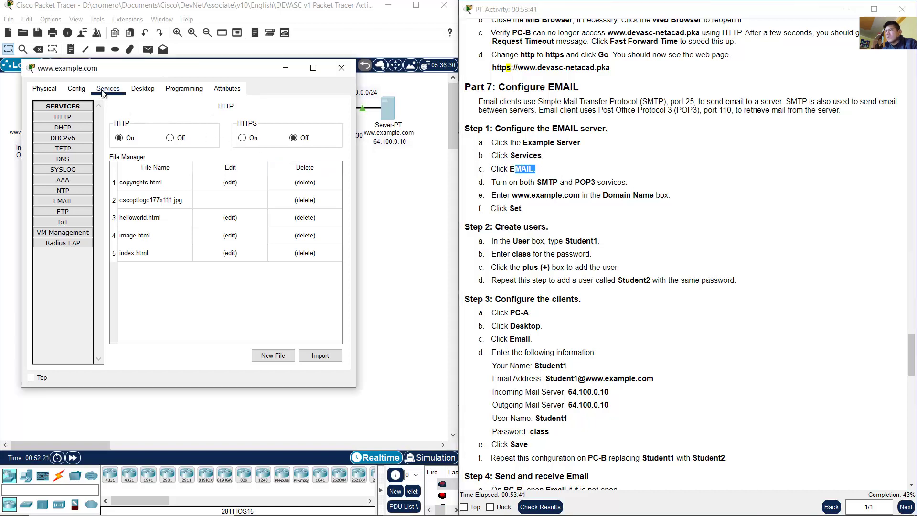
pyautogui.click(70, 201)
pyautogui.moveTo(358, 389); pyautogui.dragTo(408, 443)
pyautogui.moveTo(552, 182); pyautogui.dragTo(628, 185)
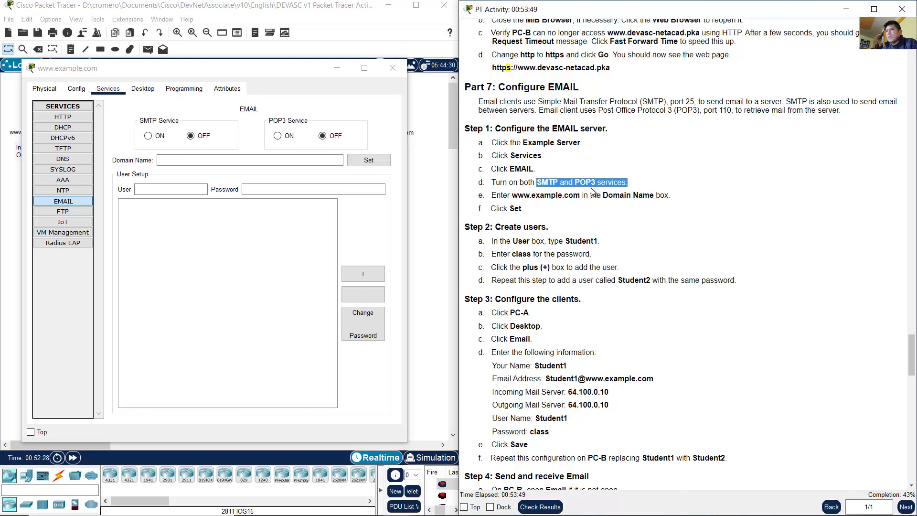
pyautogui.click(148, 135)
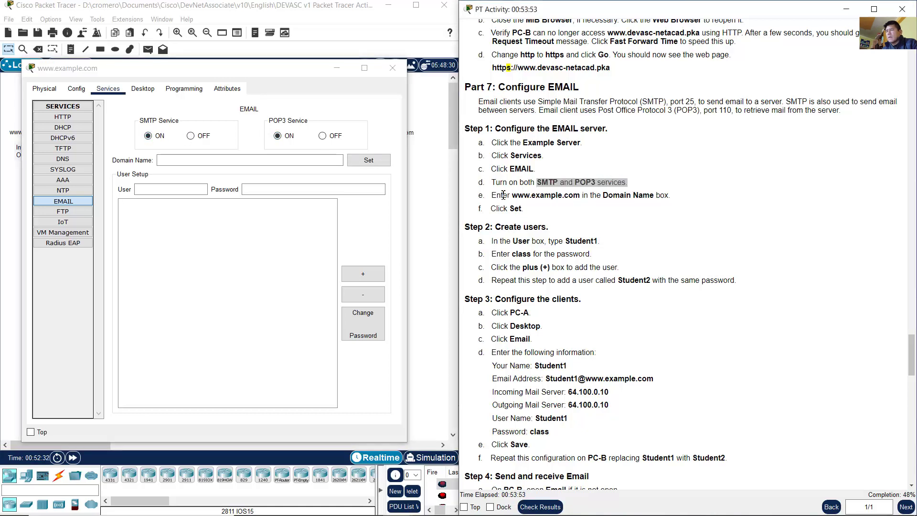
pyautogui.moveTo(501, 196); pyautogui.dragTo(579, 198)
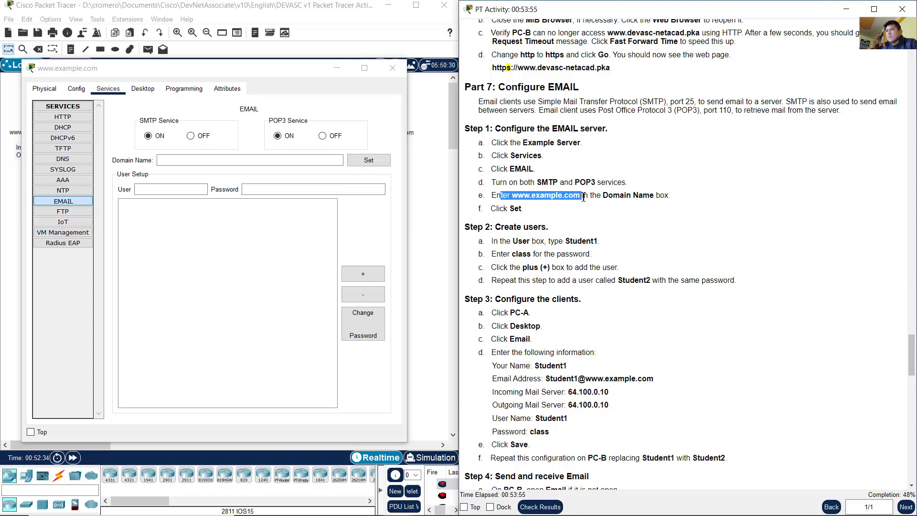
pyautogui.click(613, 199)
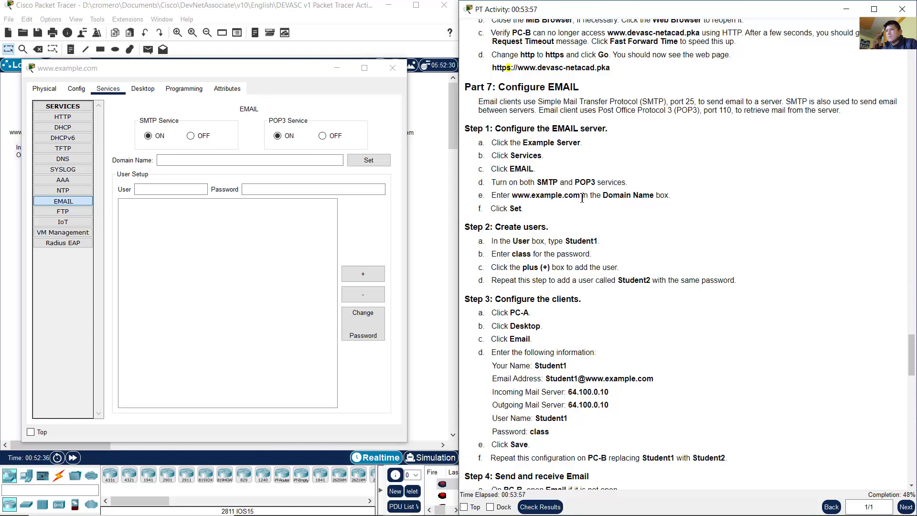
pyautogui.moveTo(601, 199); pyautogui.dragTo(658, 198)
pyautogui.click(159, 161)
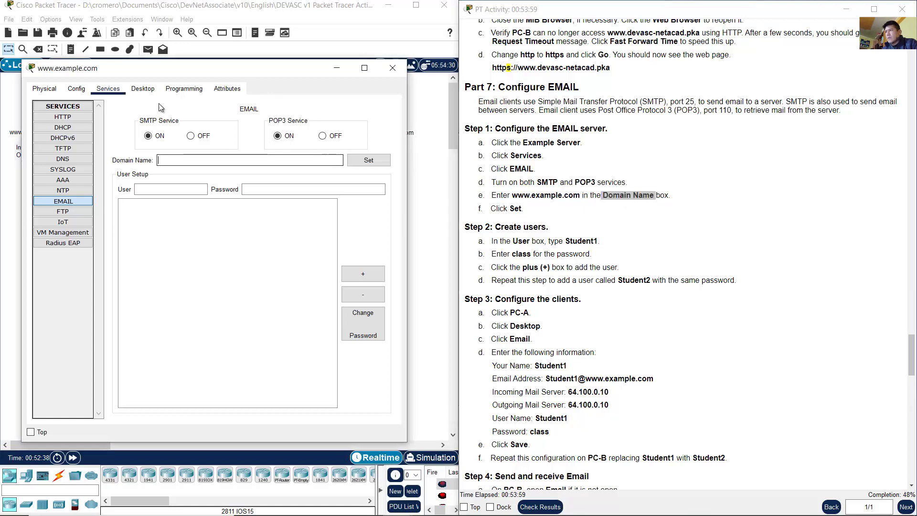
pyautogui.write('www.exam')
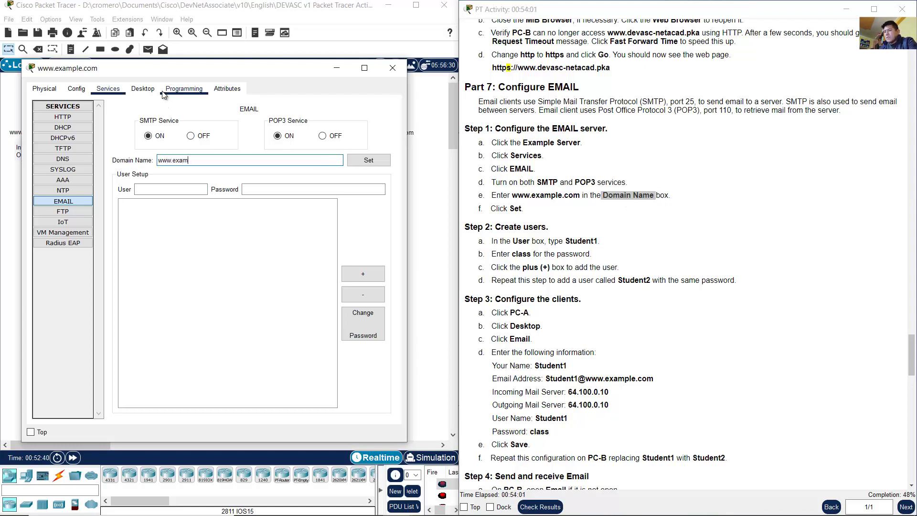
pyautogui.write('ple.com')
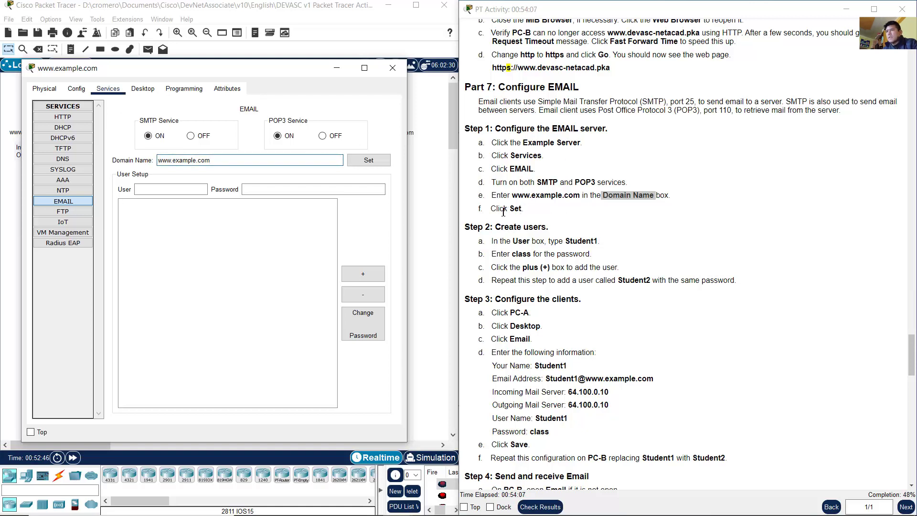
pyautogui.click(374, 160)
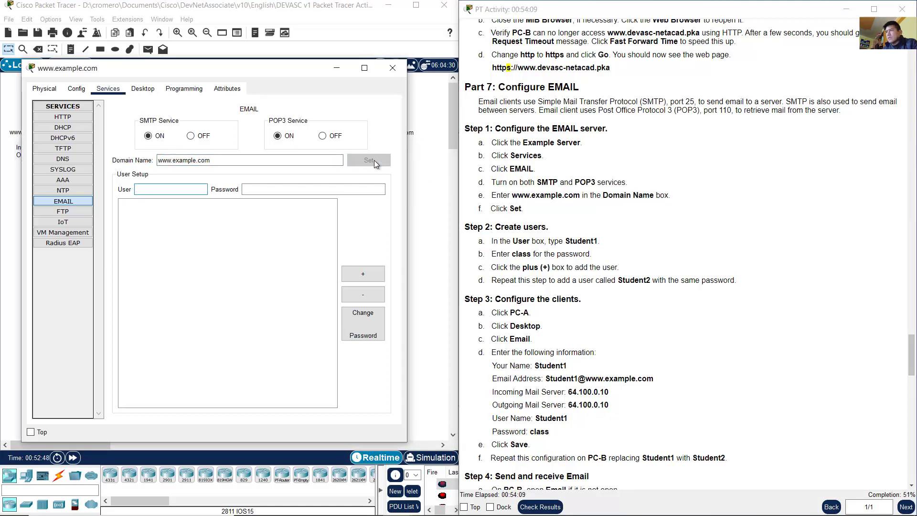
pyautogui.click(605, 246)
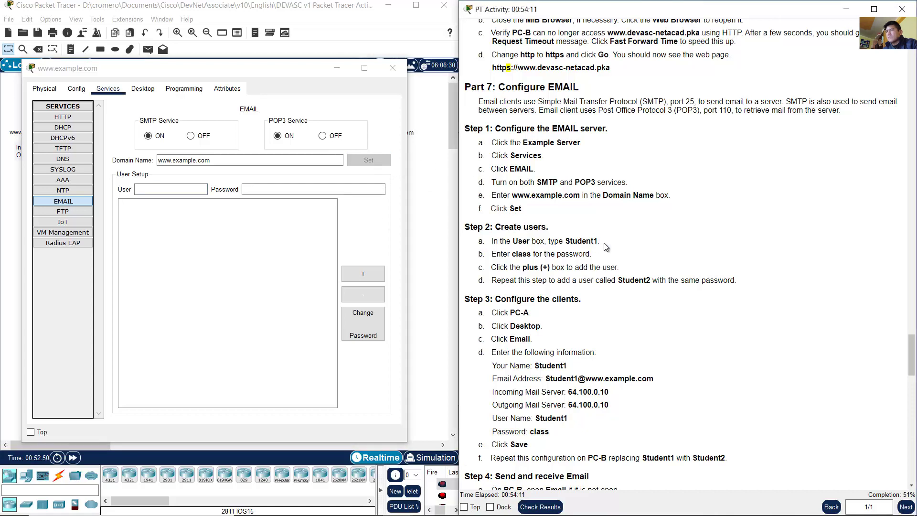
# Step: Add mail user Student1 with the lab password to the server's user list
pyautogui.scroll(-3, 606, 246)
pyautogui.moveTo(500, 141); pyautogui.dragTo(601, 159)
pyautogui.click(508, 155)
pyautogui.click(570, 157)
pyautogui.moveTo(511, 169); pyautogui.dragTo(534, 168)
pyautogui.click(190, 186)
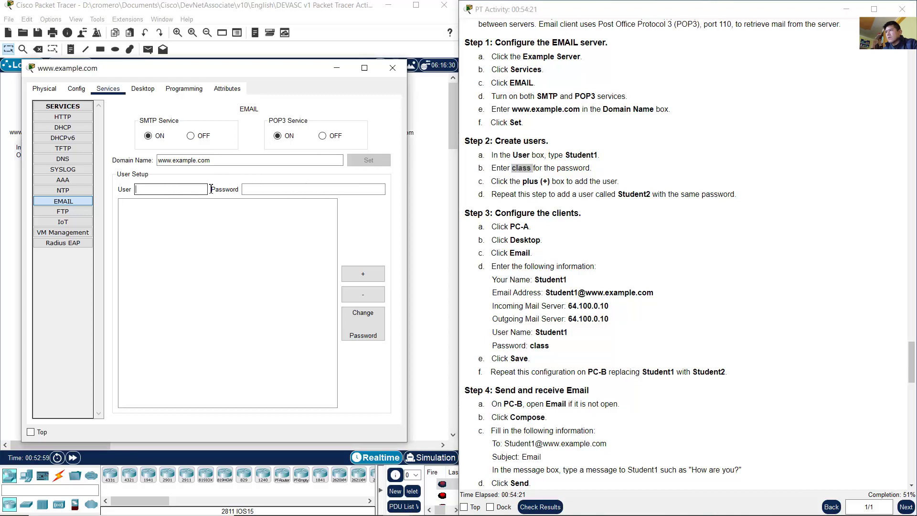
pyautogui.write('Student1')
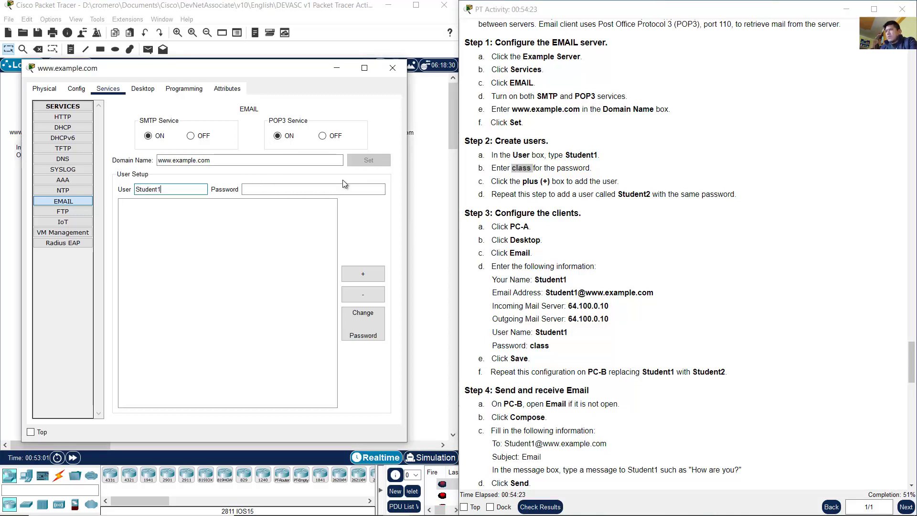
pyautogui.click(344, 189)
pyautogui.write('class')
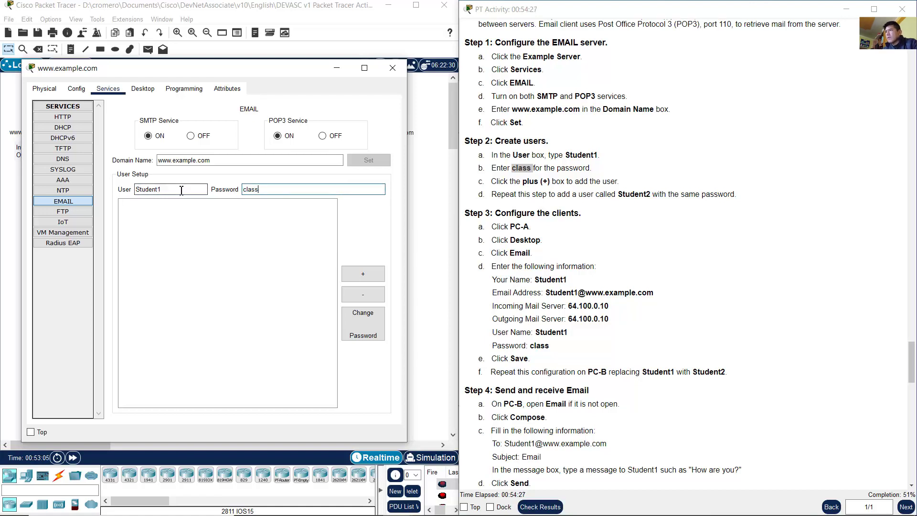
pyautogui.moveTo(180, 189); pyautogui.dragTo(131, 189)
pyautogui.click(155, 191)
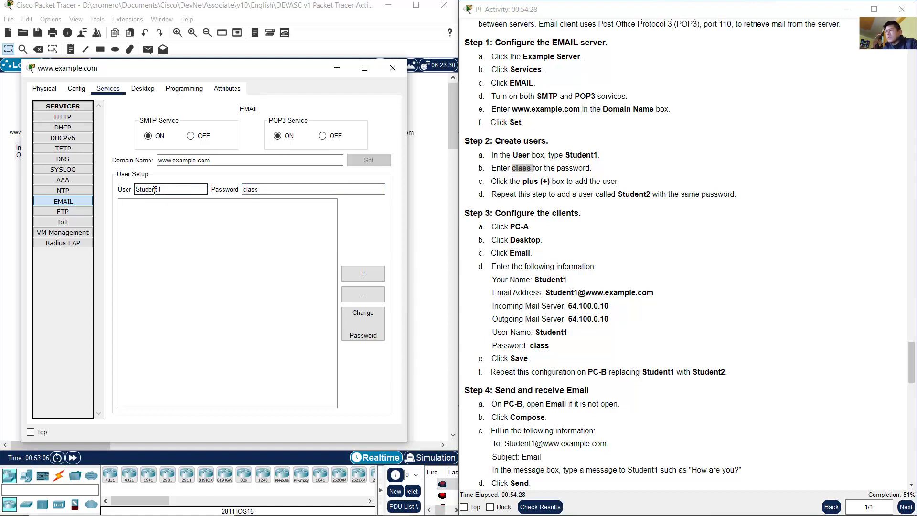
pyautogui.click(552, 189)
pyautogui.moveTo(506, 181); pyautogui.dragTo(550, 182)
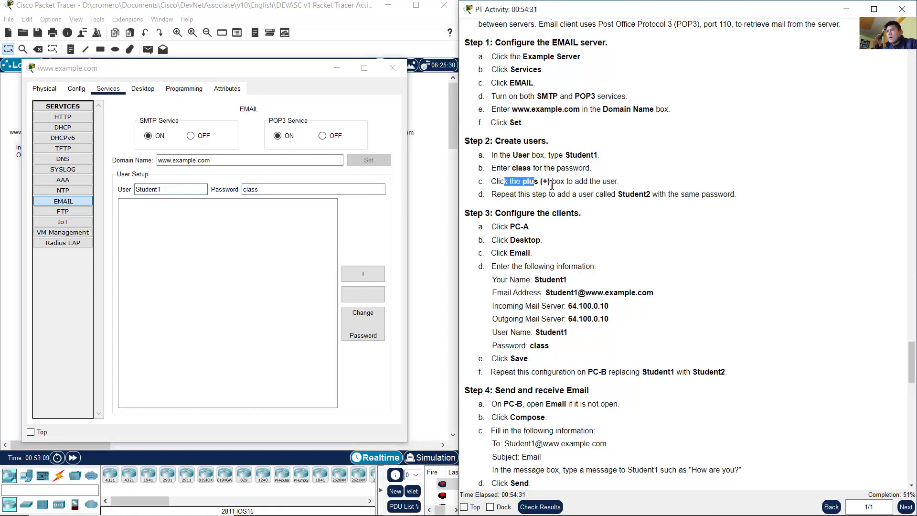
pyautogui.click(365, 248)
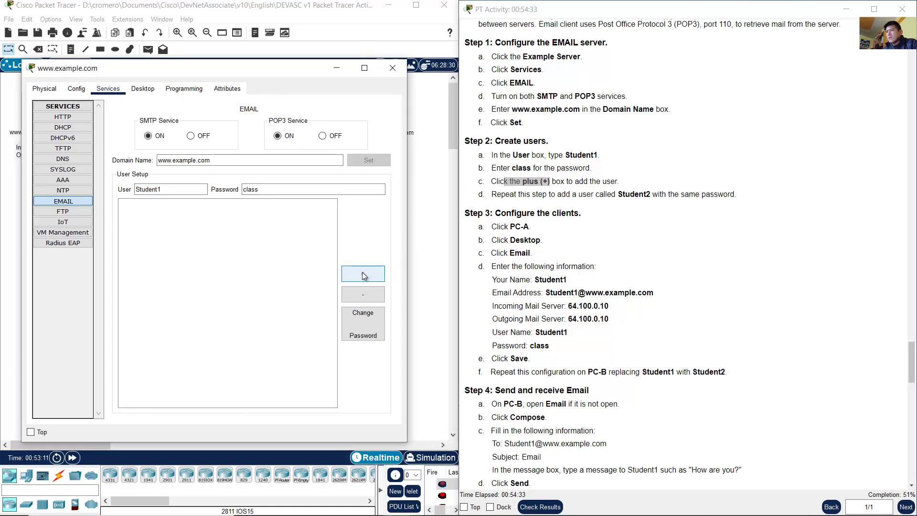
pyautogui.click(363, 276)
# Step: Add a second mail user Student2 with the same password and check both accounts
pyautogui.click(163, 203)
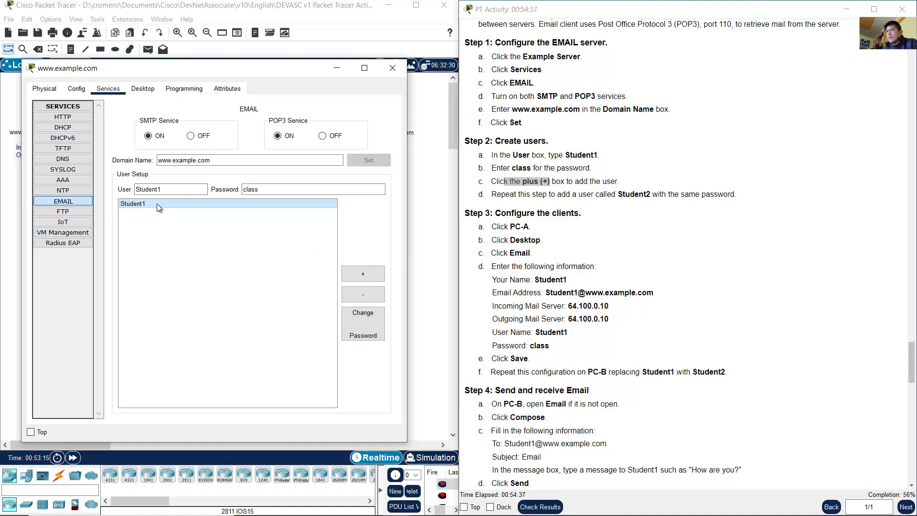
pyautogui.click(497, 198)
pyautogui.moveTo(497, 198); pyautogui.dragTo(600, 197)
pyautogui.click(650, 197)
pyautogui.doubleClick(643, 194)
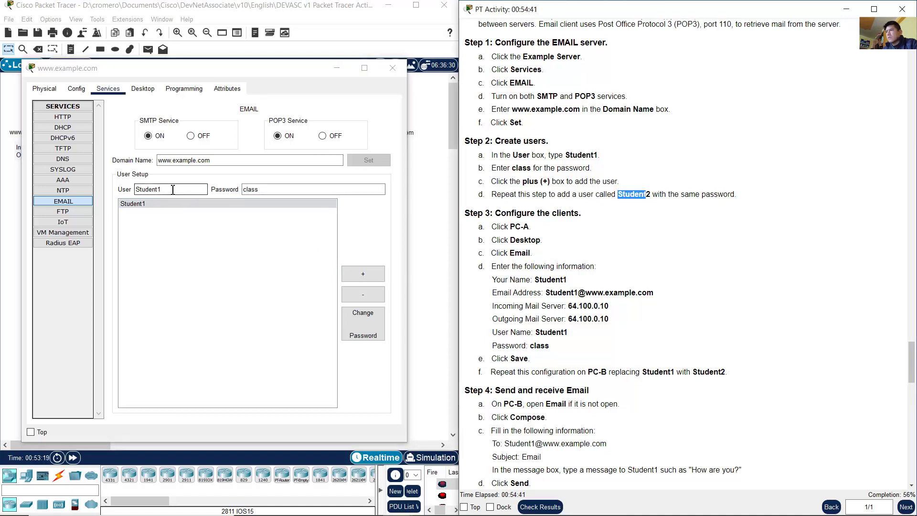
pyautogui.click(193, 189)
pyautogui.press('BackSpace')
pyautogui.write('2')
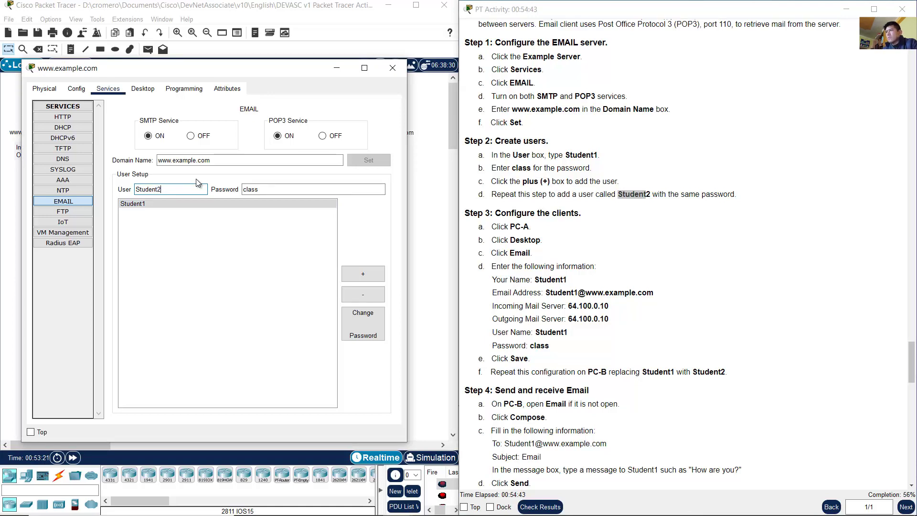
pyautogui.click(249, 191)
pyautogui.hotkey('ctrl', 'a')
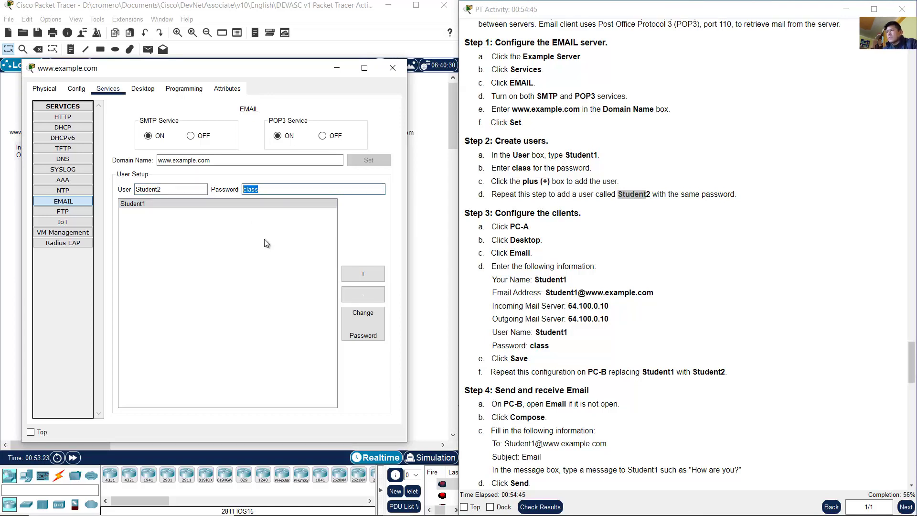
pyautogui.click(296, 245)
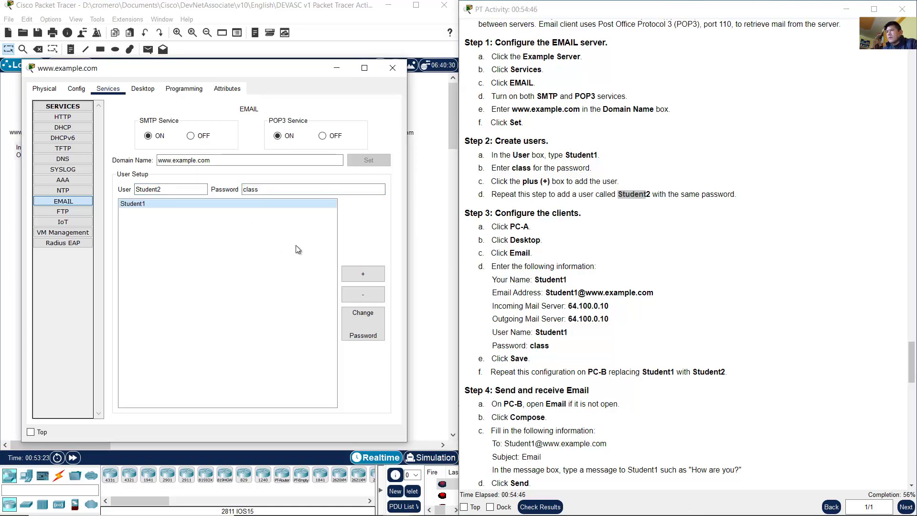
pyautogui.click(368, 276)
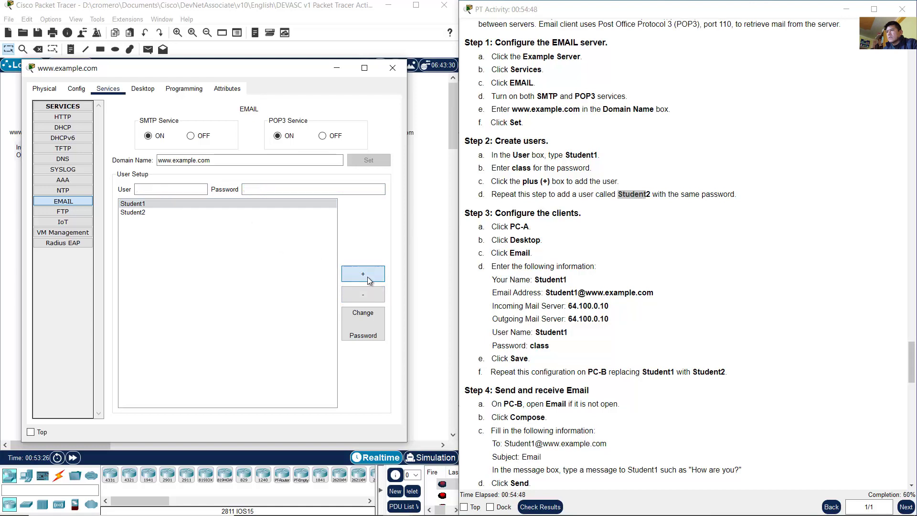
pyautogui.click(145, 210)
pyautogui.click(142, 203)
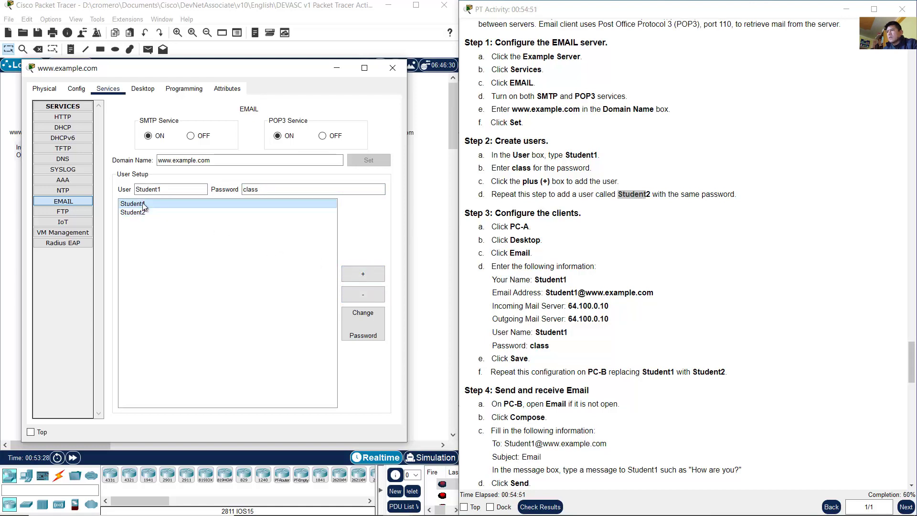
pyautogui.click(640, 212)
pyautogui.scroll(-2, 646, 212)
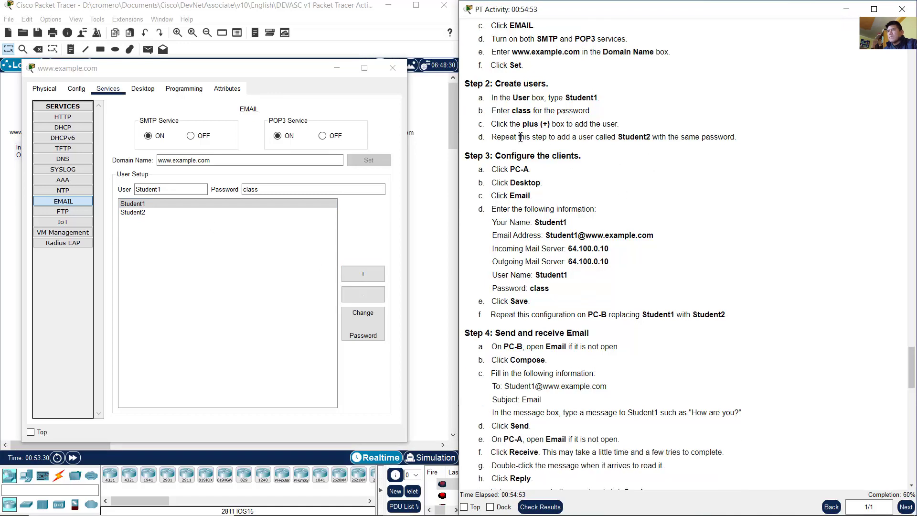
# Step: Close the server window and review the email client configuration steps
pyautogui.click(368, 17)
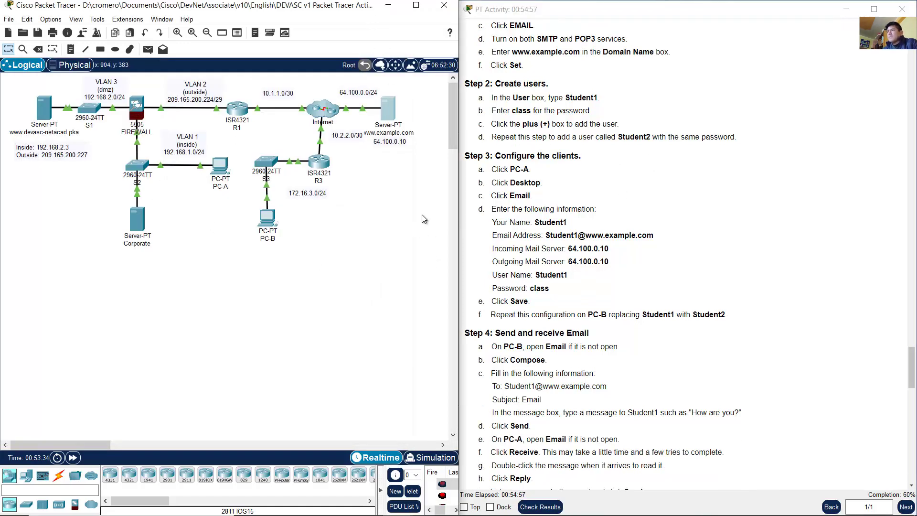
pyautogui.moveTo(416, 211); pyautogui.dragTo(374, 103)
pyautogui.click(621, 205)
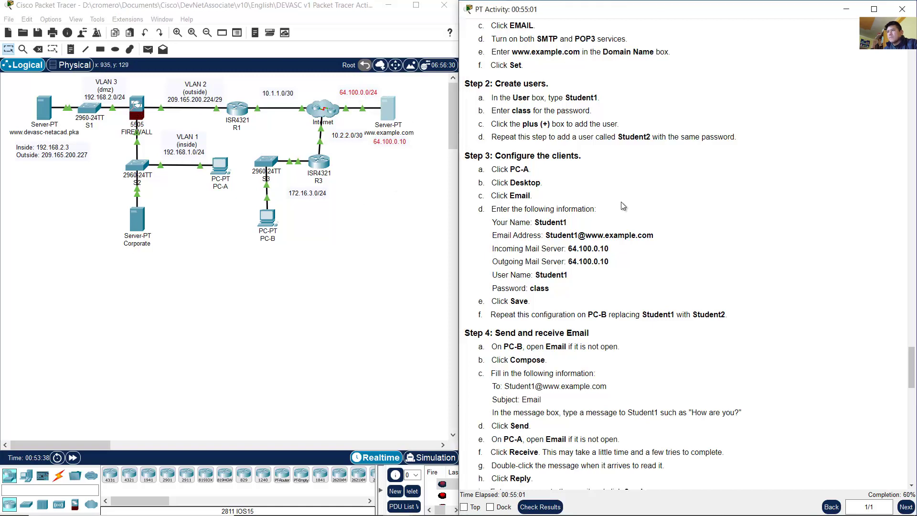
pyautogui.scroll(-1, 622, 204)
pyautogui.scroll(-1, 523, 129)
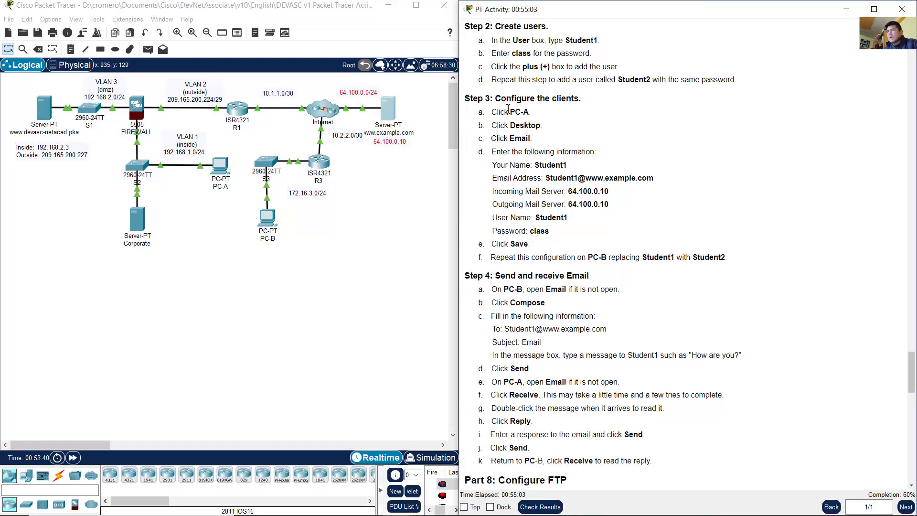
pyautogui.moveTo(519, 98); pyautogui.dragTo(585, 101)
pyautogui.moveTo(506, 112); pyautogui.dragTo(548, 138)
pyautogui.click(573, 139)
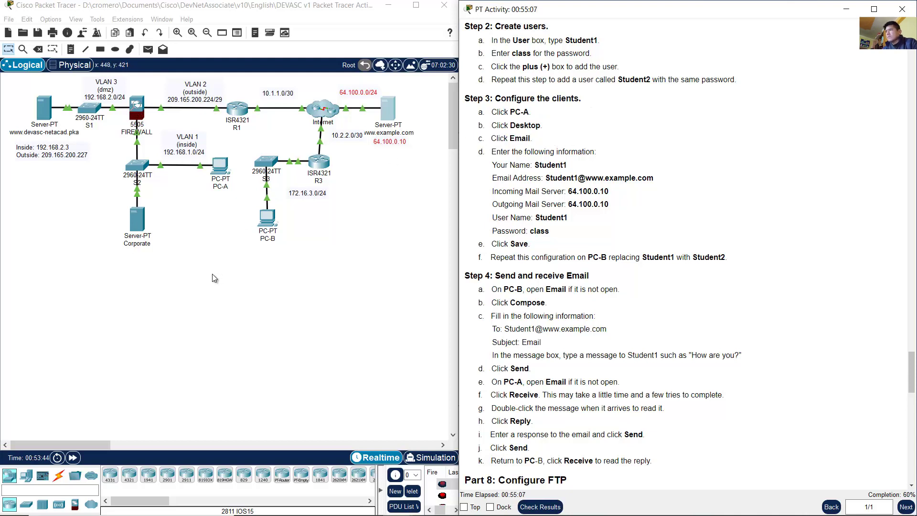
# Step: On PC-A's Desktop, close the Command Prompt and launch the Email app
pyautogui.moveTo(226, 219); pyautogui.dragTo(193, 130)
pyautogui.click(224, 165)
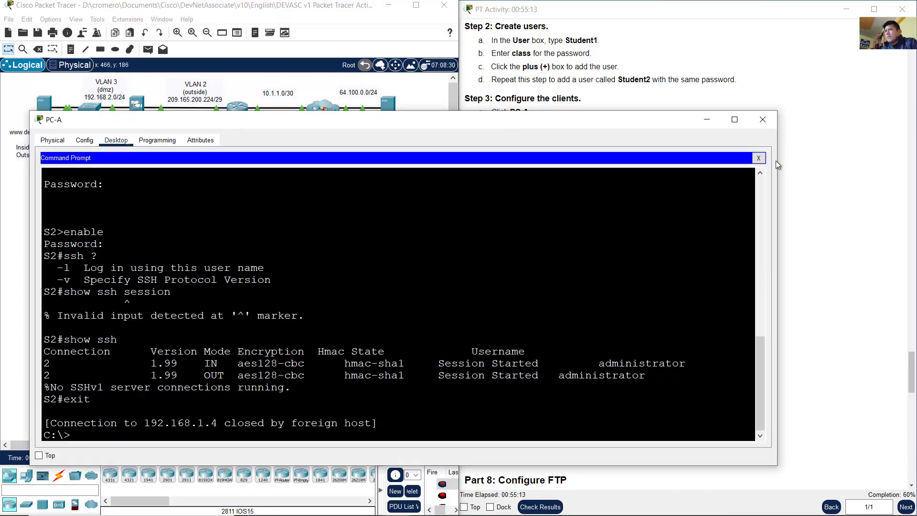
pyautogui.moveTo(779, 113); pyautogui.dragTo(438, 69)
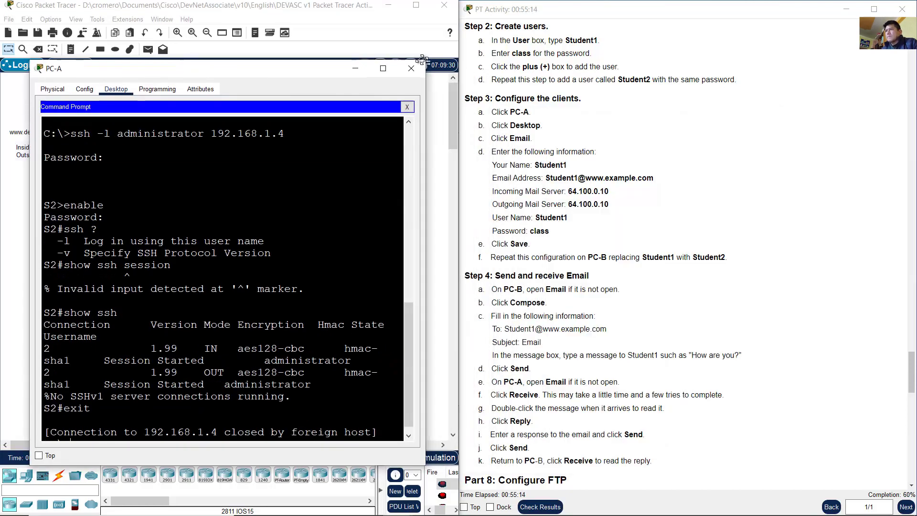
pyautogui.click(423, 114)
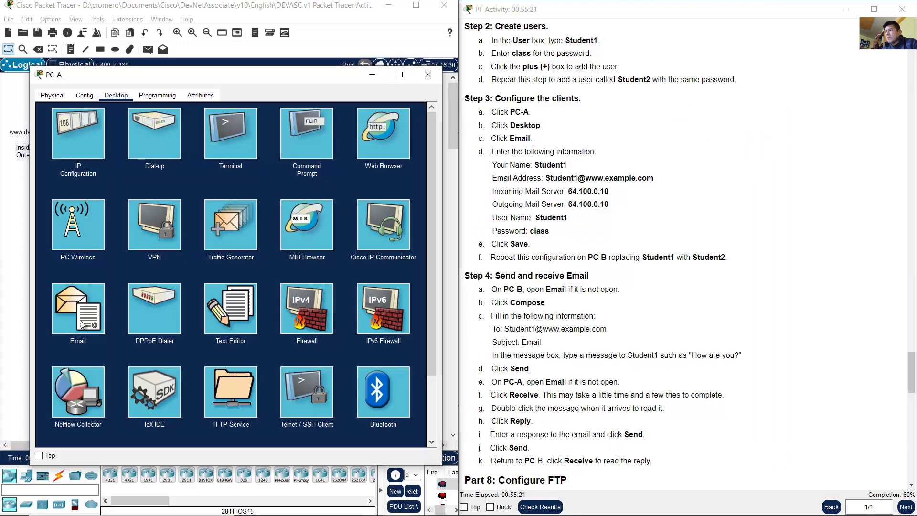
pyautogui.click(86, 296)
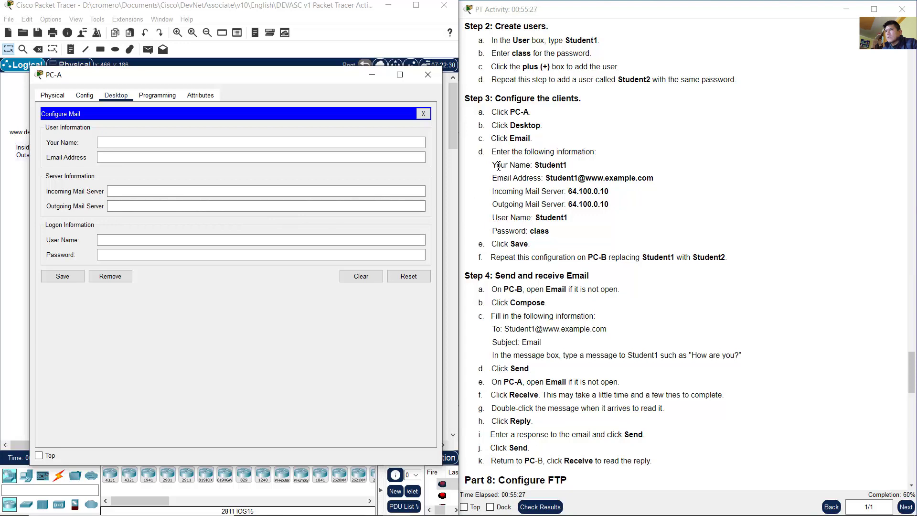
# Step: Review the required name, e-mail and mail server values, then return to PC-A's Email form
pyautogui.moveTo(498, 165); pyautogui.dragTo(575, 167)
pyautogui.click(576, 167)
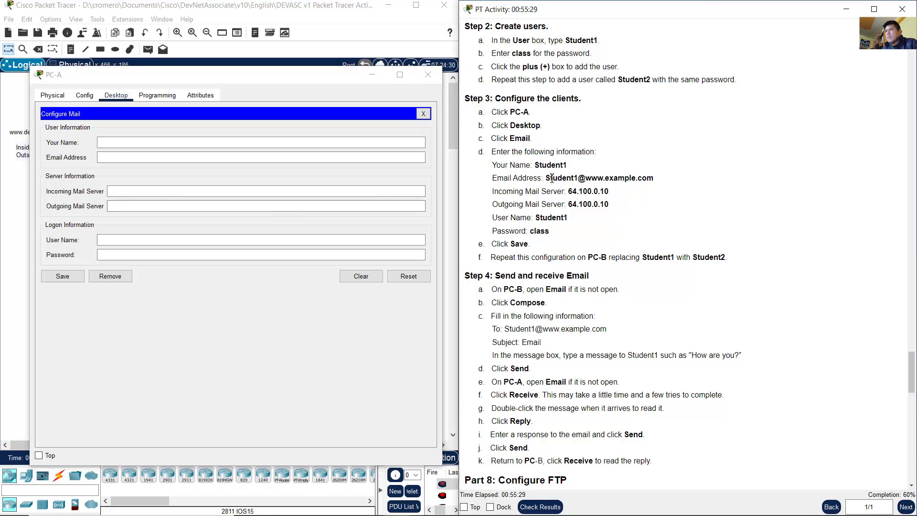
pyautogui.moveTo(513, 178); pyautogui.dragTo(695, 183)
pyautogui.click(686, 188)
pyautogui.moveTo(543, 191); pyautogui.dragTo(623, 196)
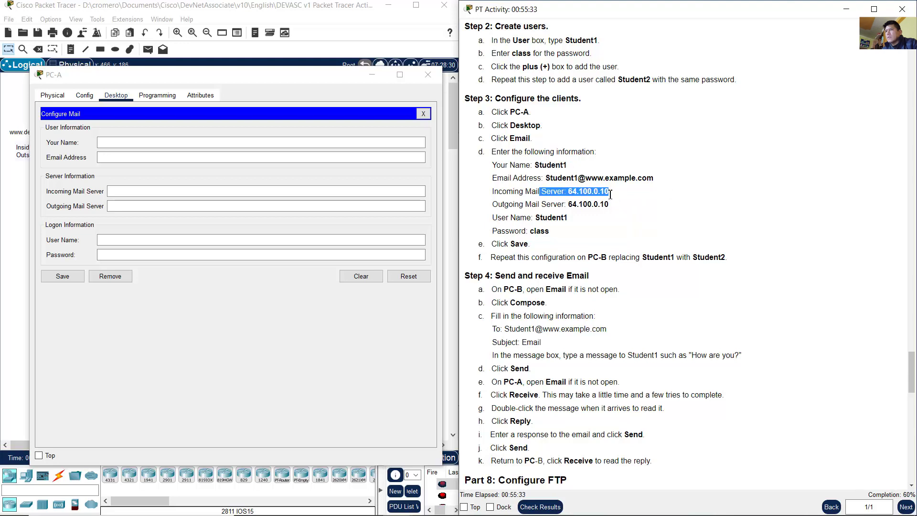
pyautogui.click(620, 196)
pyautogui.moveTo(557, 206); pyautogui.dragTo(631, 210)
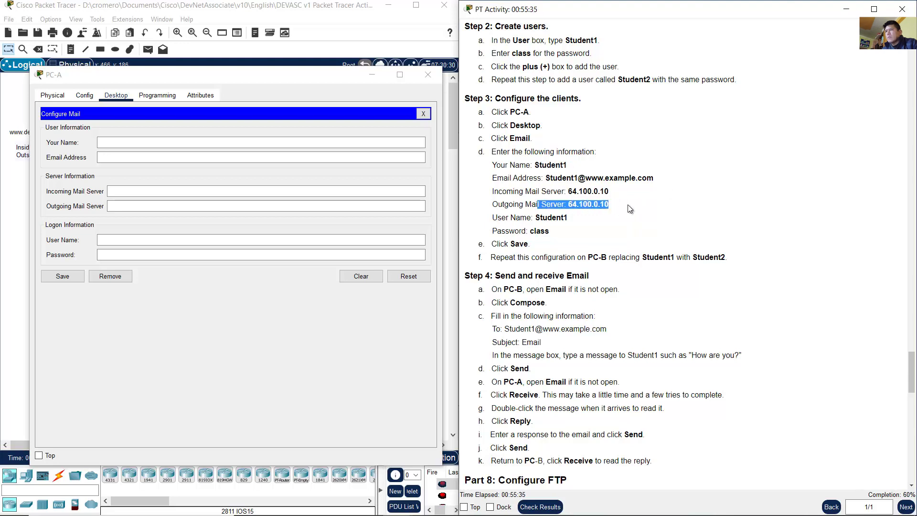
pyautogui.click(367, 19)
pyautogui.moveTo(417, 179); pyautogui.dragTo(381, 94)
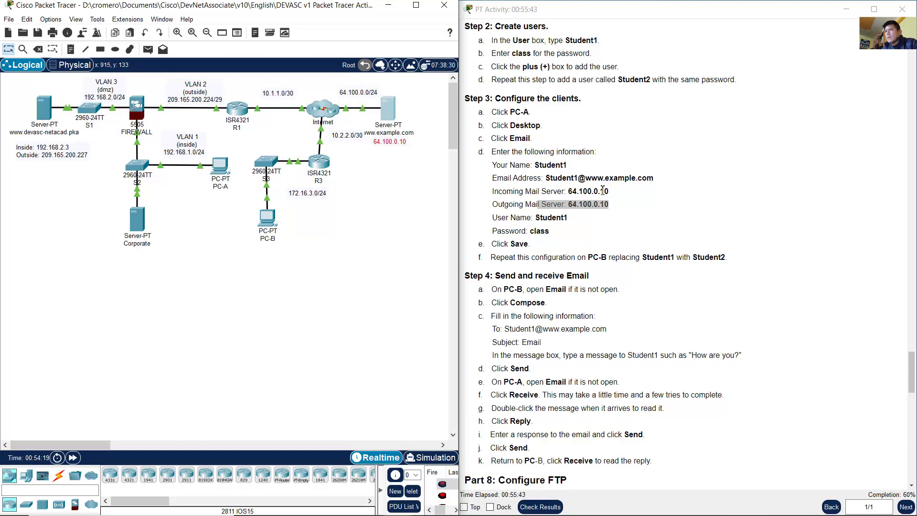
pyautogui.click(226, 169)
# Step: Enter Your Name Student1, its e-mail address, and 64.100.0.10 as incoming and outgoing server
pyautogui.click(224, 143)
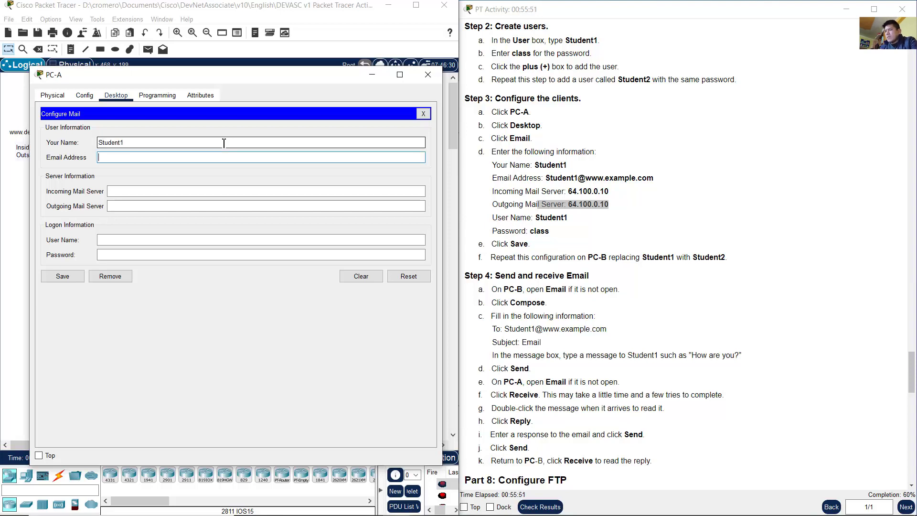
pyautogui.moveTo(223, 143); pyautogui.dragTo(60, 142)
pyautogui.hotkey('ctrl', 'c')
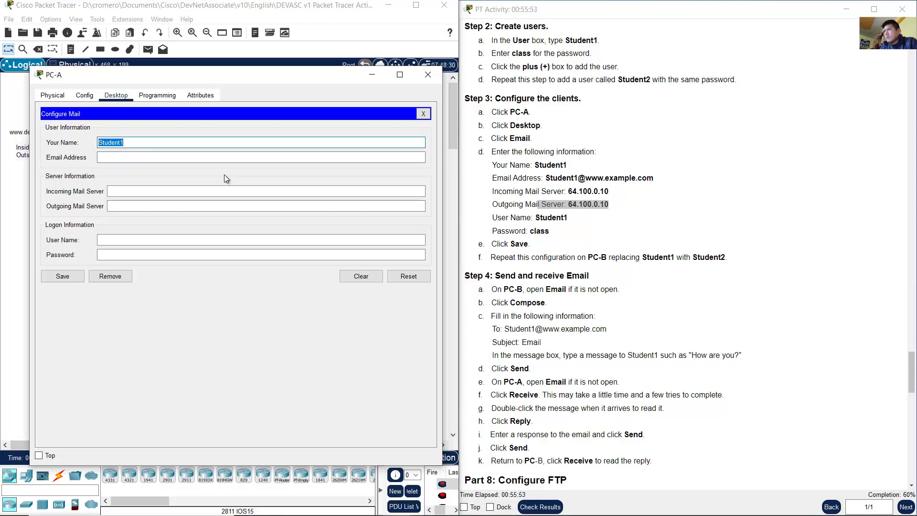
pyautogui.click(205, 158)
pyautogui.hotkey('ctrl', 'v')
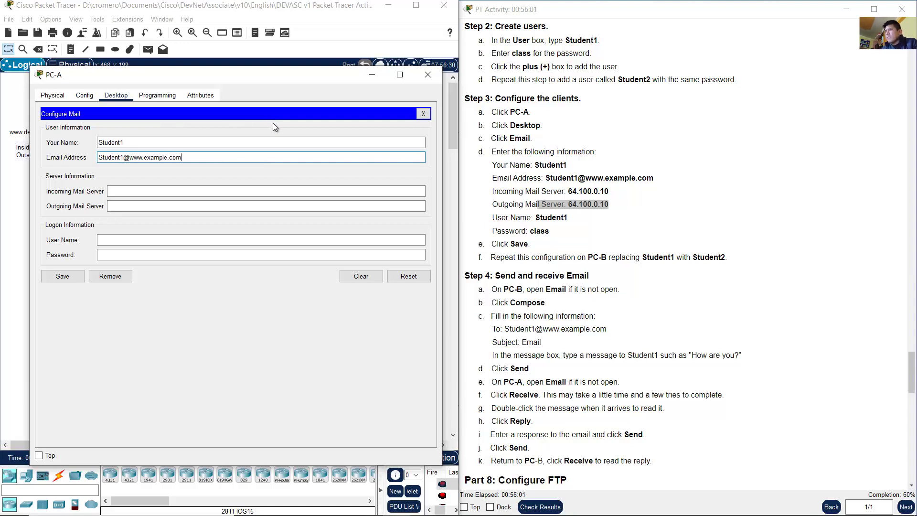
pyautogui.click(295, 192)
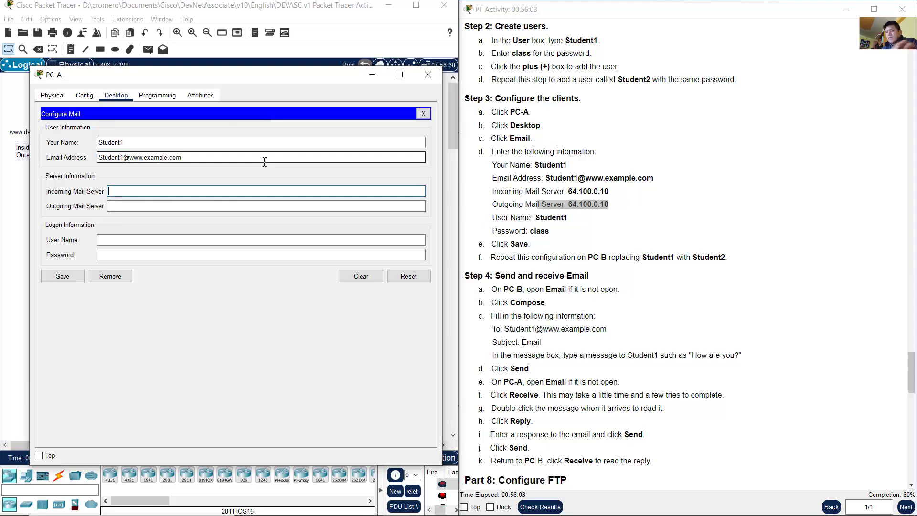
pyautogui.write('64.100.0.')
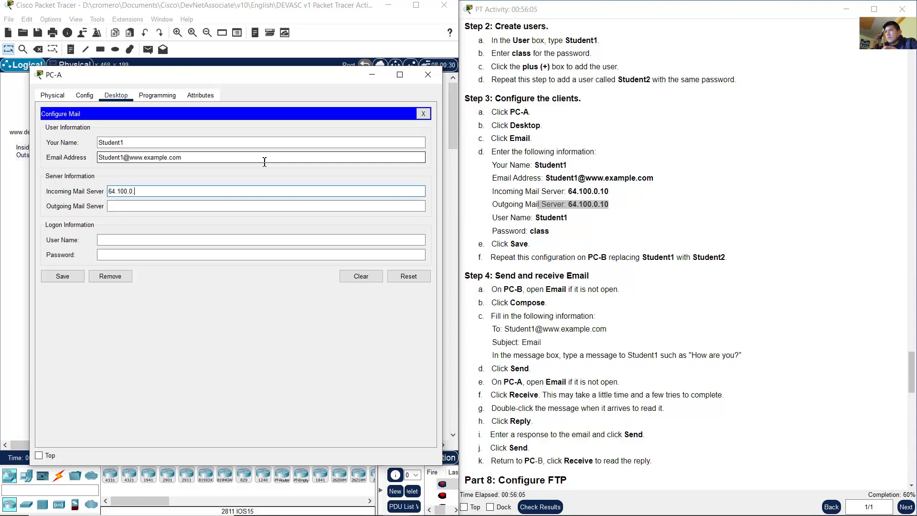
pyautogui.write('10')
pyautogui.hotkey('ctrl', 'a')
pyautogui.press('Tab')
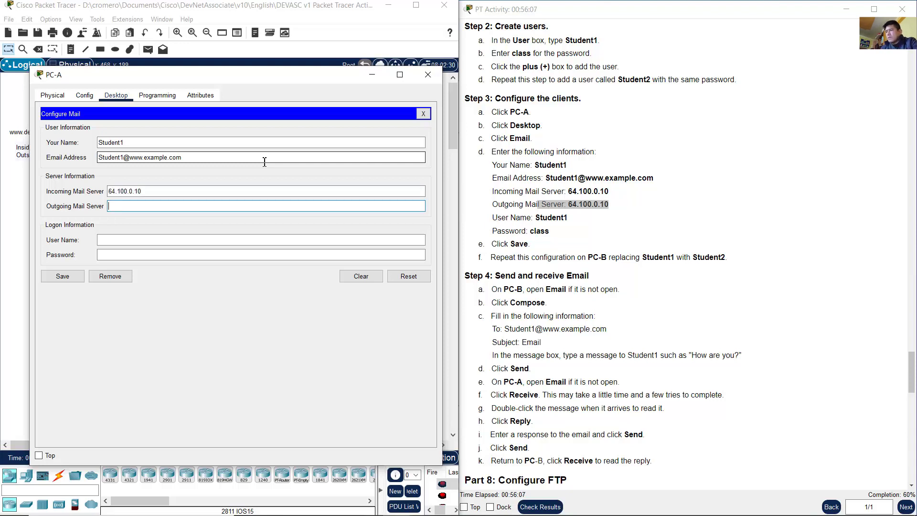
pyautogui.hotkey('ctrl', 'v')
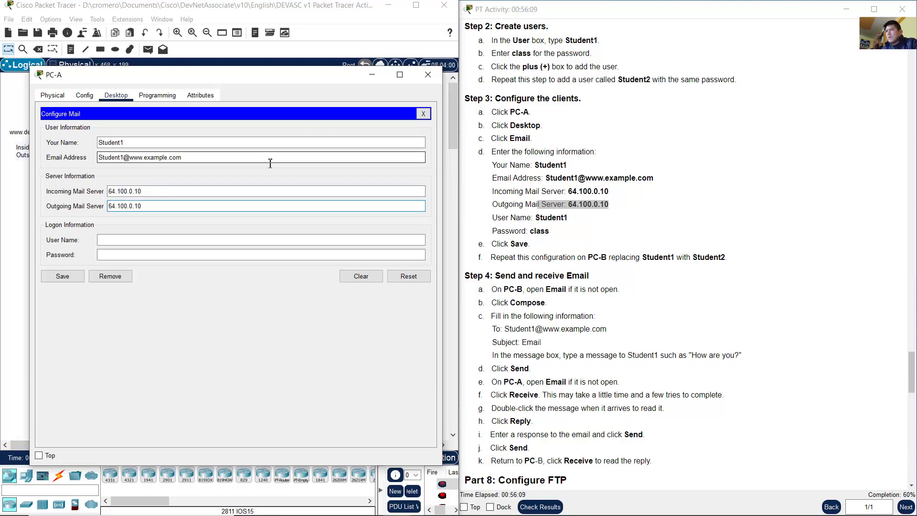
# Step: Set the login user name Student1 with the lab password and save PC-A's mail settings
pyautogui.moveTo(128, 142); pyautogui.dragTo(64, 143)
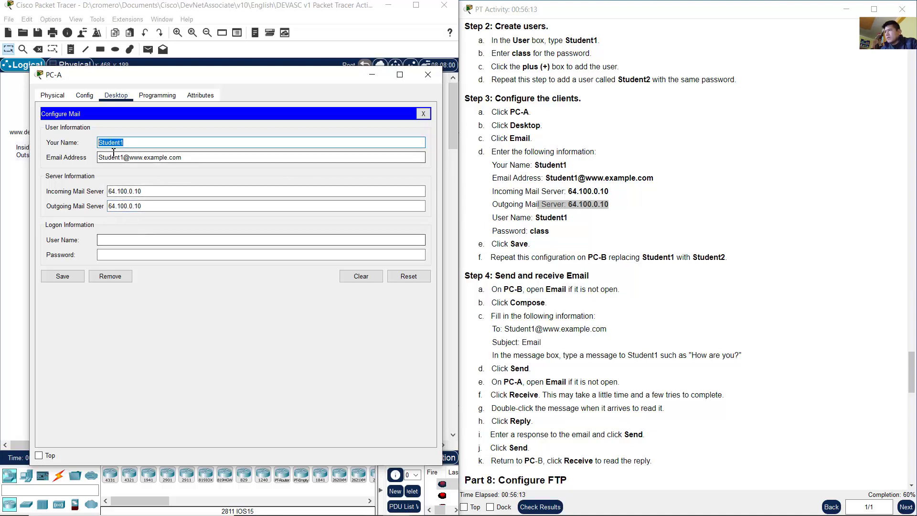
pyautogui.click(144, 244)
pyautogui.hotkey('ctrl', 'v')
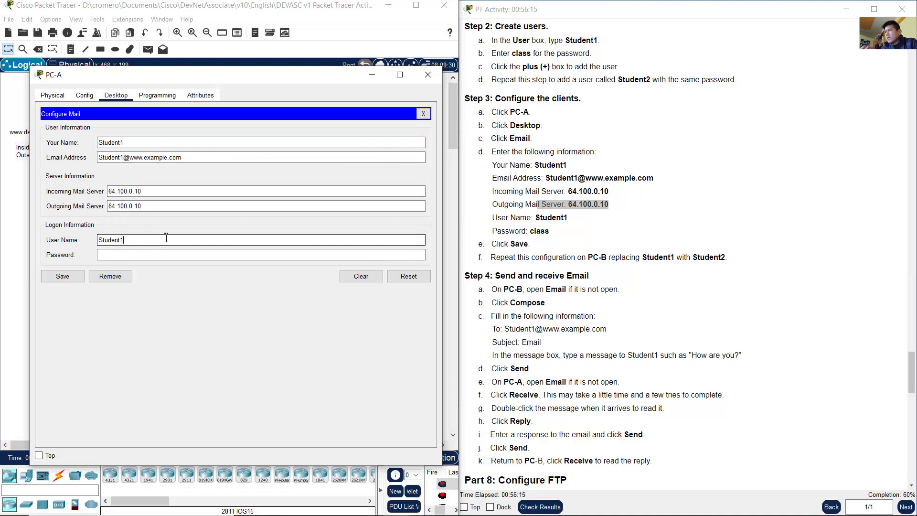
pyautogui.click(178, 256)
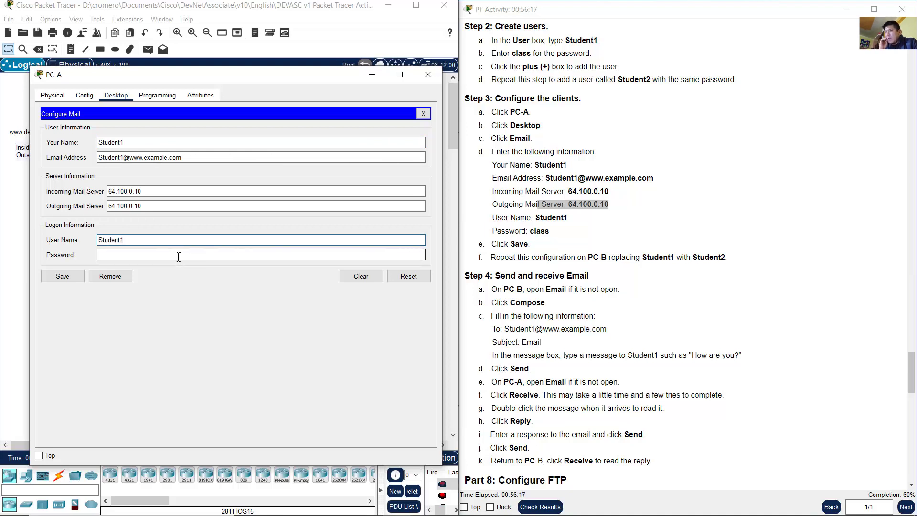
pyautogui.moveTo(525, 232); pyautogui.dragTo(549, 232)
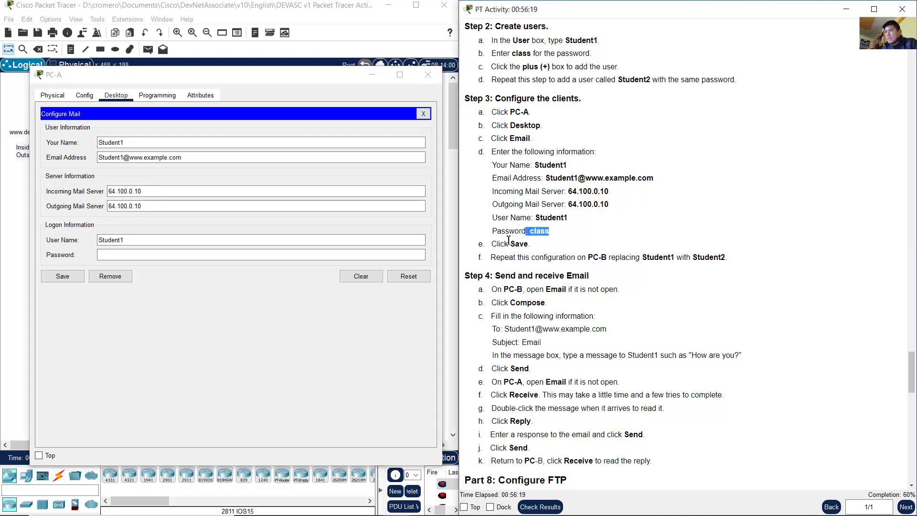
pyautogui.click(192, 258)
pyautogui.write('class')
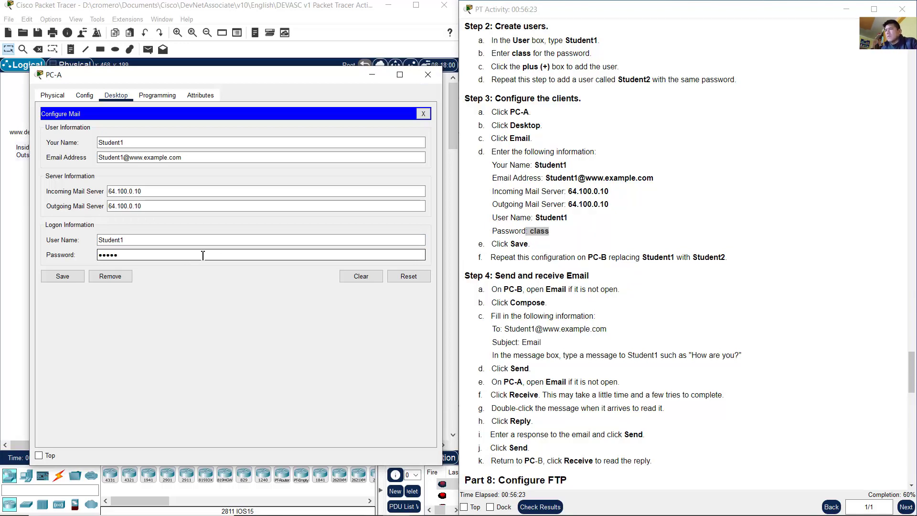
pyautogui.click(71, 280)
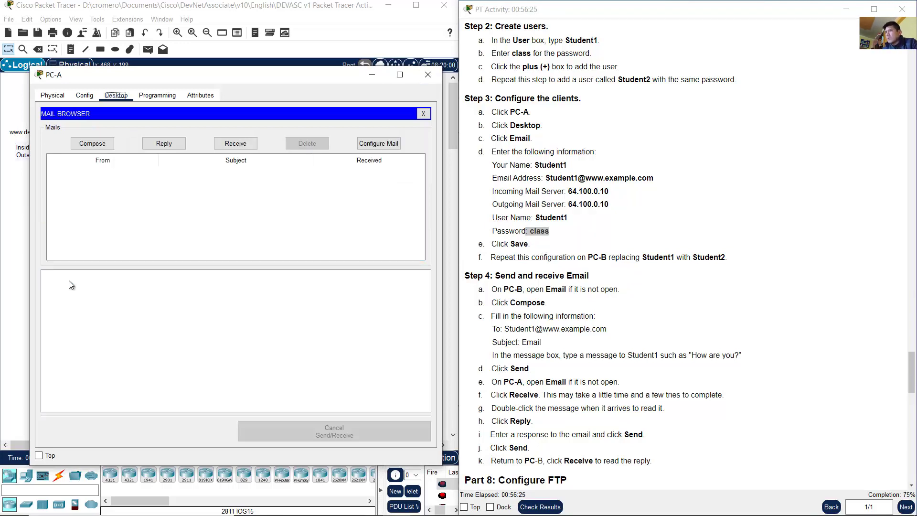
# Step: Note the step to repeat on PC-B with Student2, then close PC-A and select PC-B
pyautogui.click(688, 281)
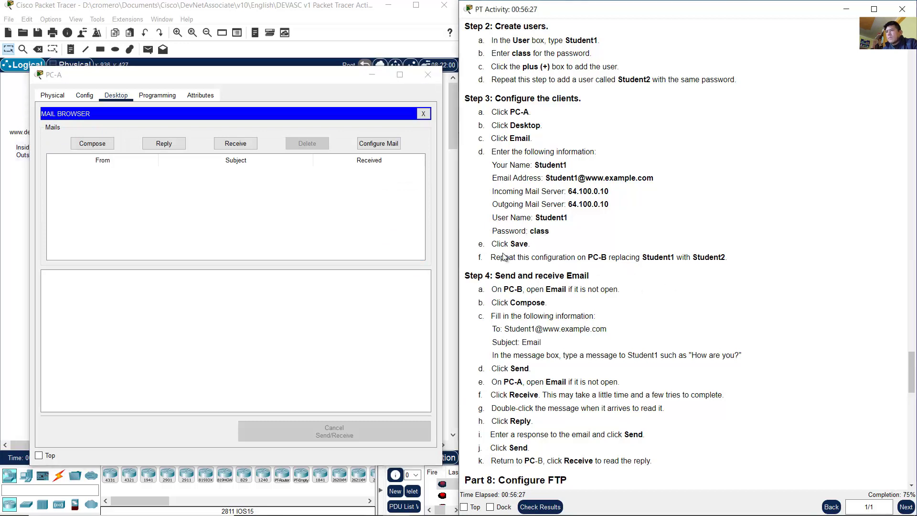
pyautogui.moveTo(505, 258); pyautogui.dragTo(729, 258)
pyautogui.click(703, 258)
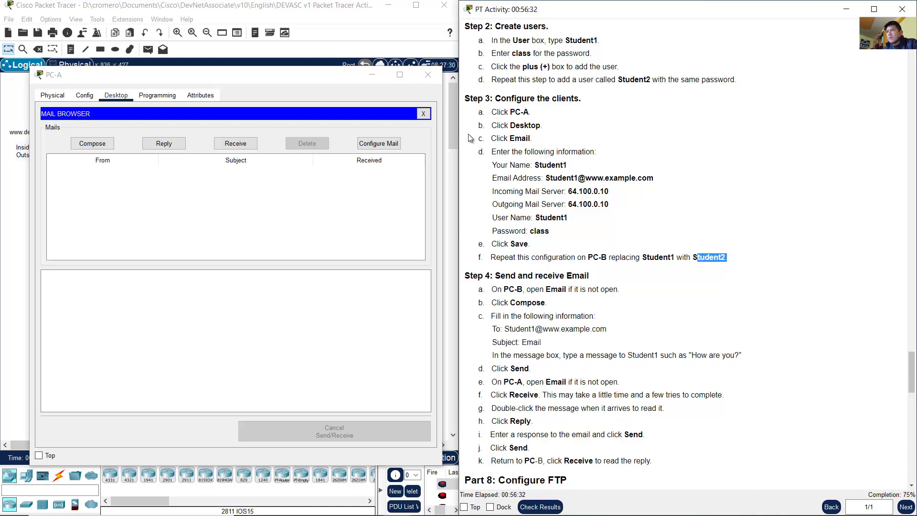
pyautogui.click(372, 75)
pyautogui.moveTo(319, 285); pyautogui.dragTo(257, 218)
# Step: Open PC-B's Email app and enter Student2 as Your Name
pyautogui.click(266, 225)
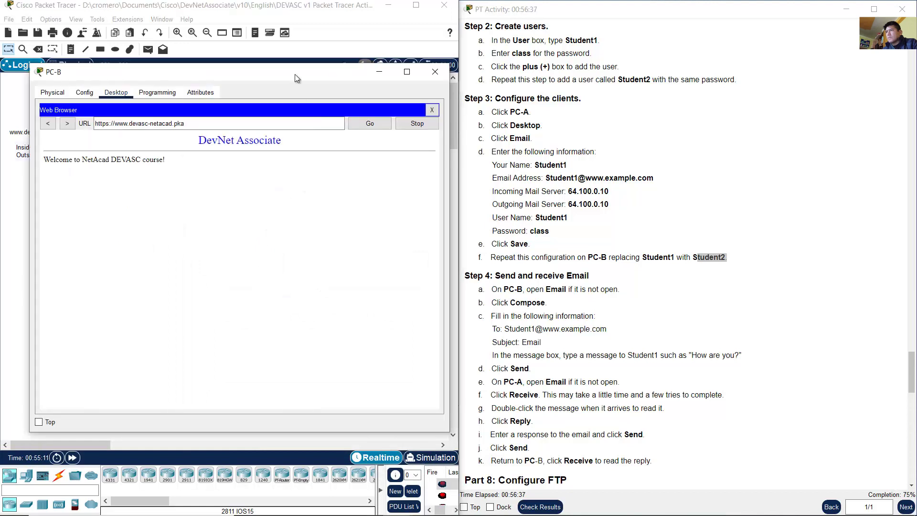
pyautogui.click(414, 111)
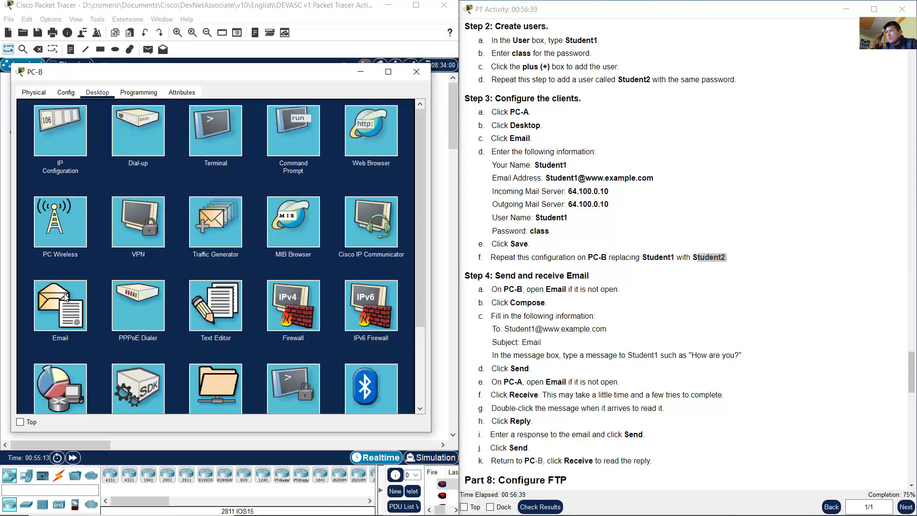
pyautogui.click(66, 297)
pyautogui.click(133, 138)
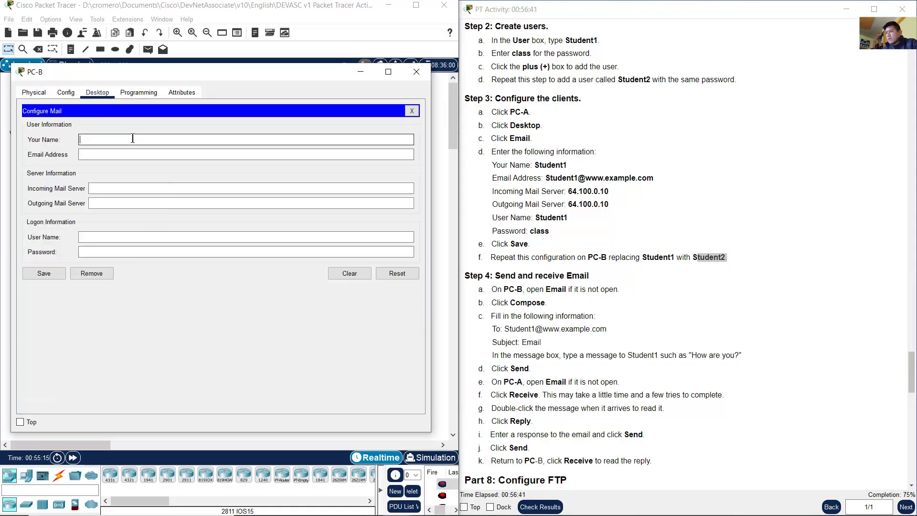
pyautogui.write('Student1')
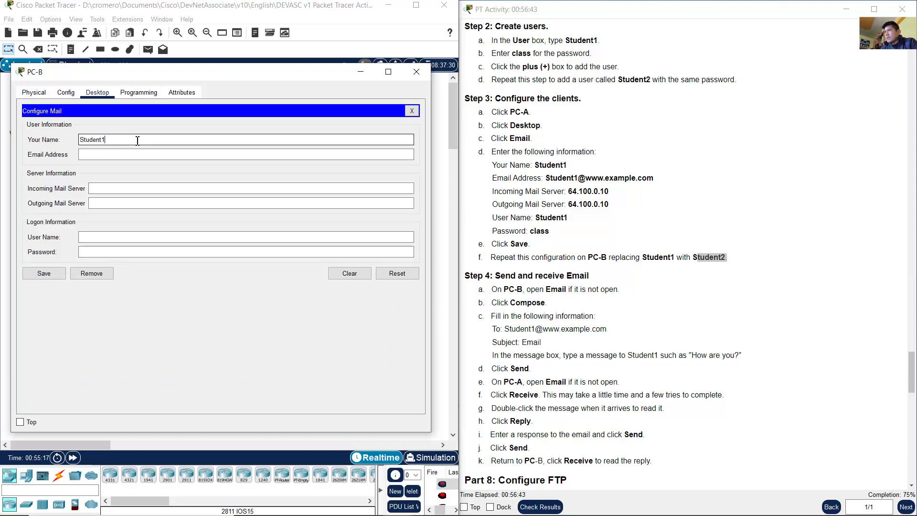
pyautogui.press('BackSpace')
pyautogui.write('2')
# Step: Reuse Student2 as the login user name and the start of Student2's e-mail address
pyautogui.doubleClick(86, 141)
pyautogui.hotkey('ctrl', 'c')
pyautogui.click(178, 155)
pyautogui.hotkey('ctrl', 'v')
pyautogui.click(133, 237)
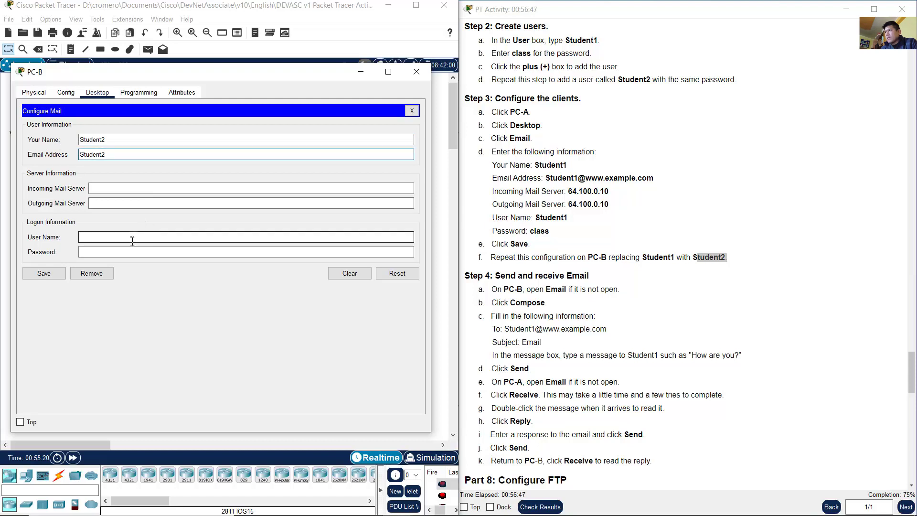
pyautogui.hotkey('ctrl', 'v')
pyautogui.click(145, 152)
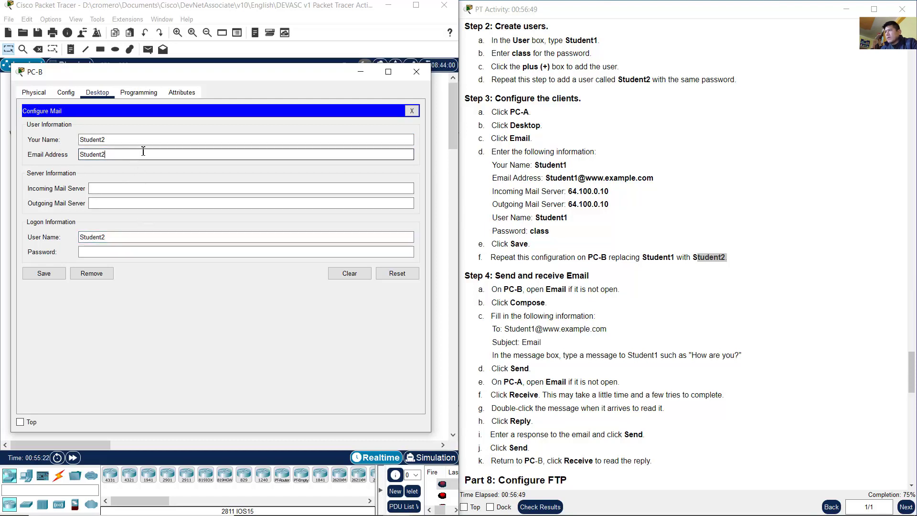
pyautogui.write('@')
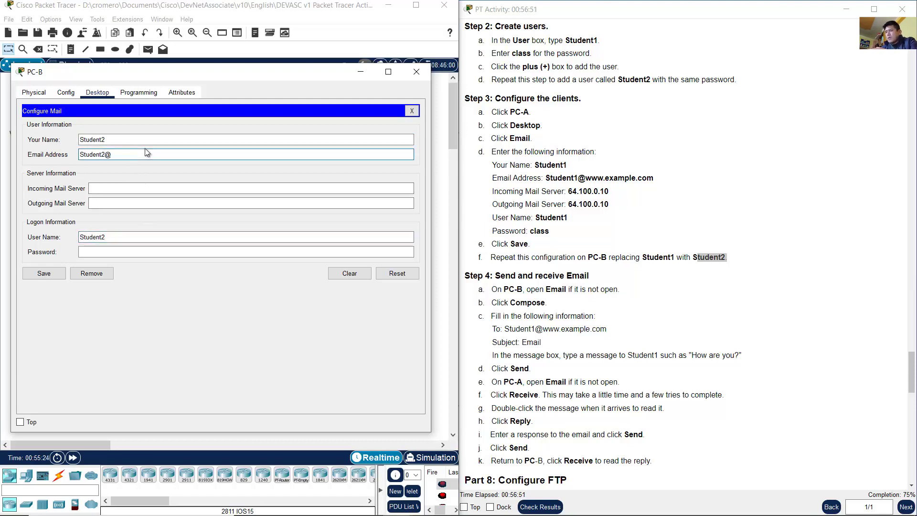
pyautogui.write('www.wxample.com')
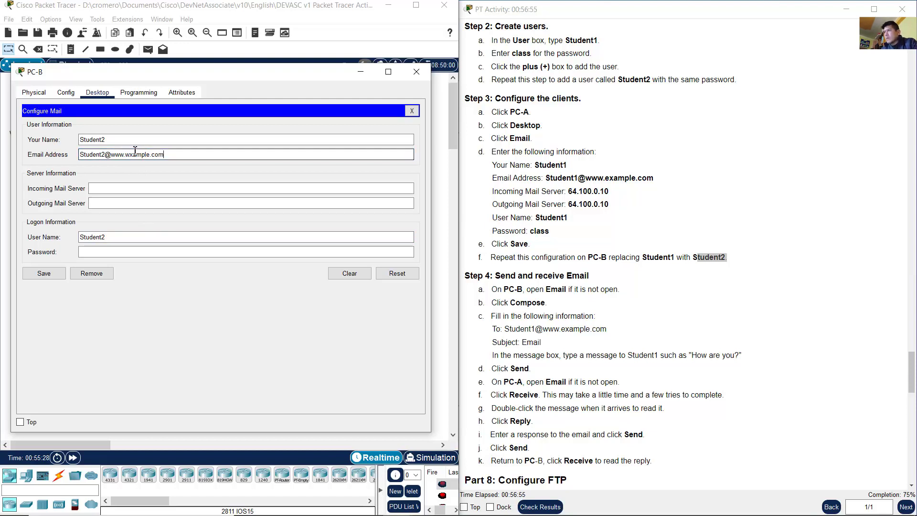
pyautogui.click(130, 154)
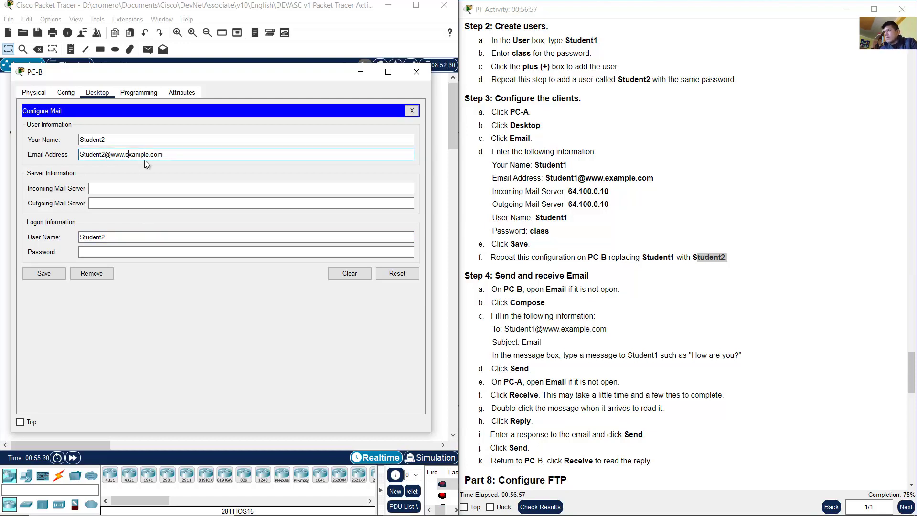
# Step: Set both the incoming and outgoing mail servers to 64.100.0.10
pyautogui.click(154, 189)
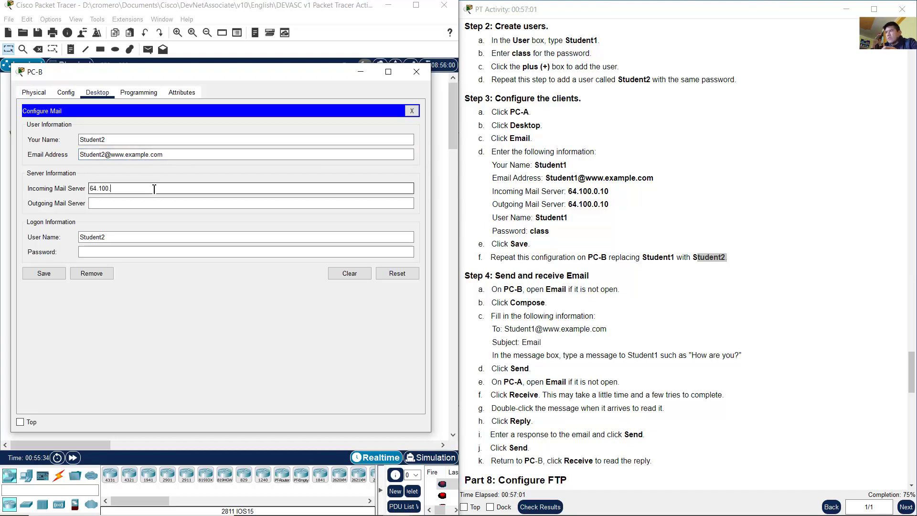
pyautogui.write('.10')
pyautogui.hotkey('ctrl', 'a')
pyautogui.hotkey('ctrl', 'c')
pyautogui.press('Tab')
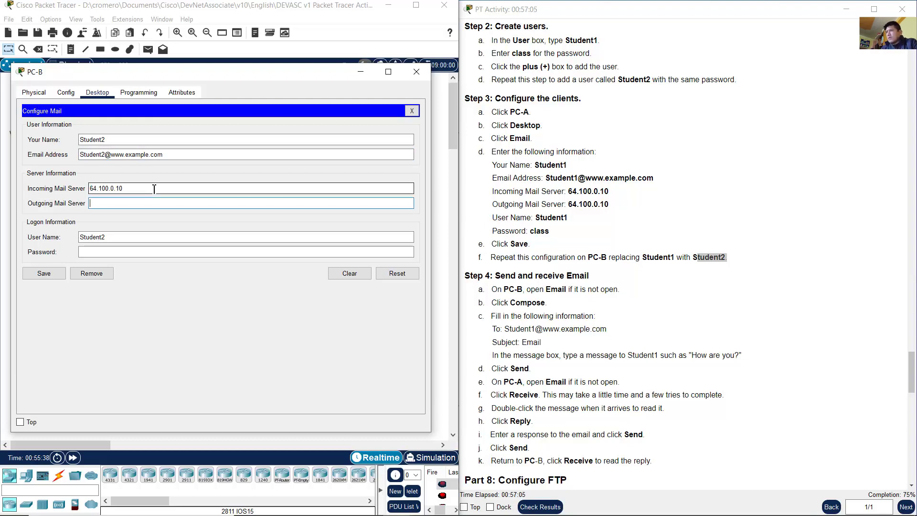
pyautogui.hotkey('ctrl', 'v')
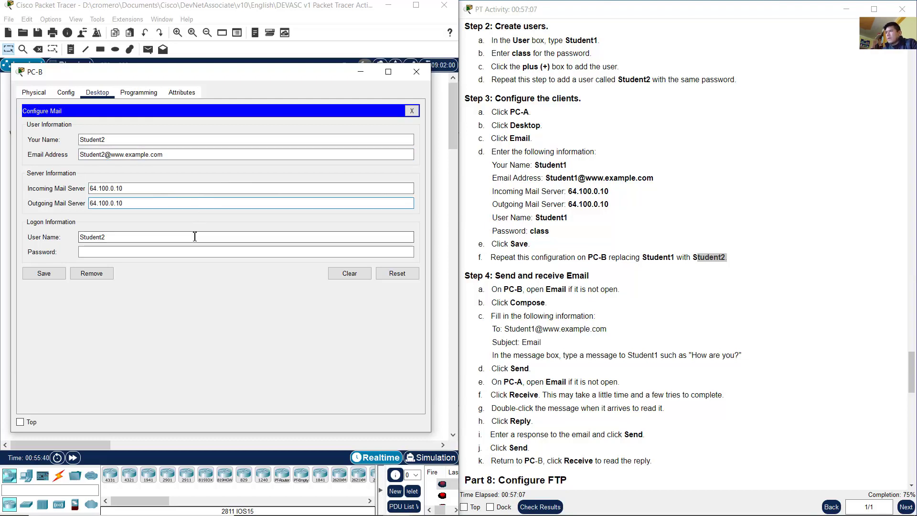
# Step: Enter the logon password from the instructions and review the e-mail address and user name
pyautogui.click(190, 253)
pyautogui.write('class')
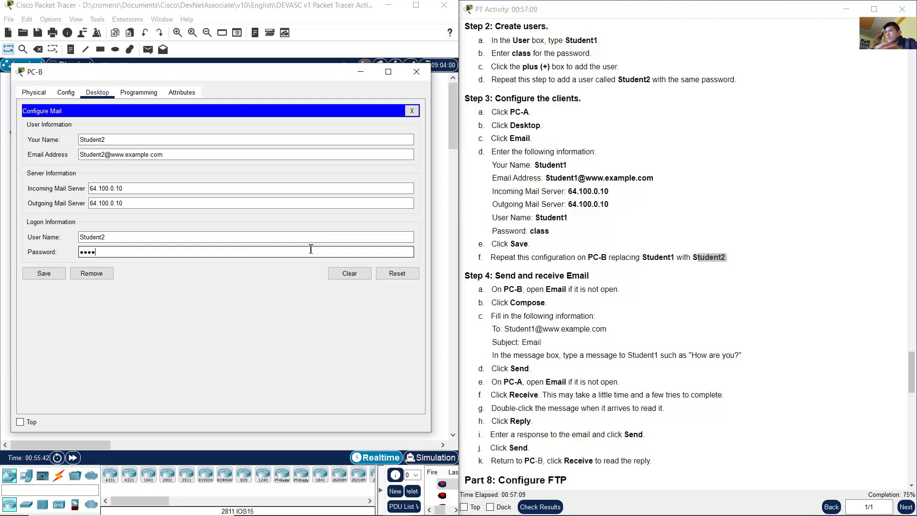
pyautogui.doubleClick(540, 231)
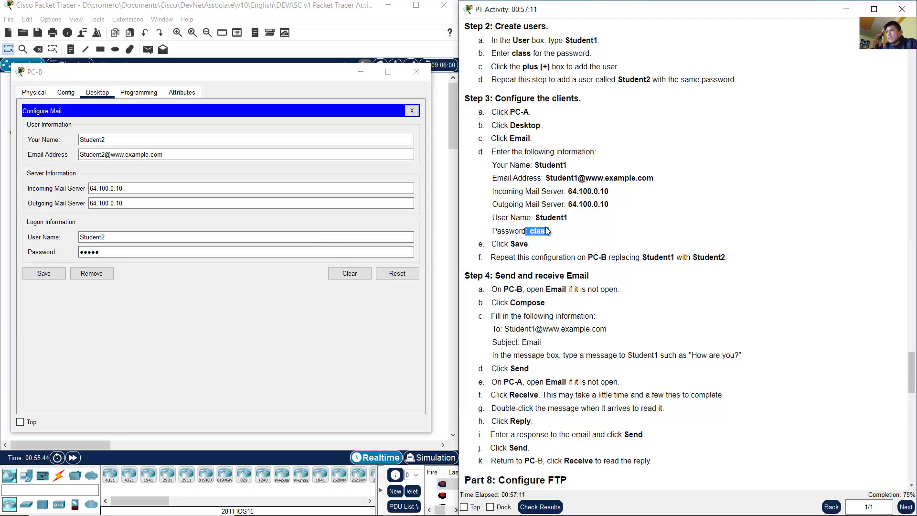
pyautogui.doubleClick(92, 140)
pyautogui.moveTo(109, 155); pyautogui.dragTo(50, 154)
pyautogui.moveTo(106, 237); pyautogui.dragTo(57, 237)
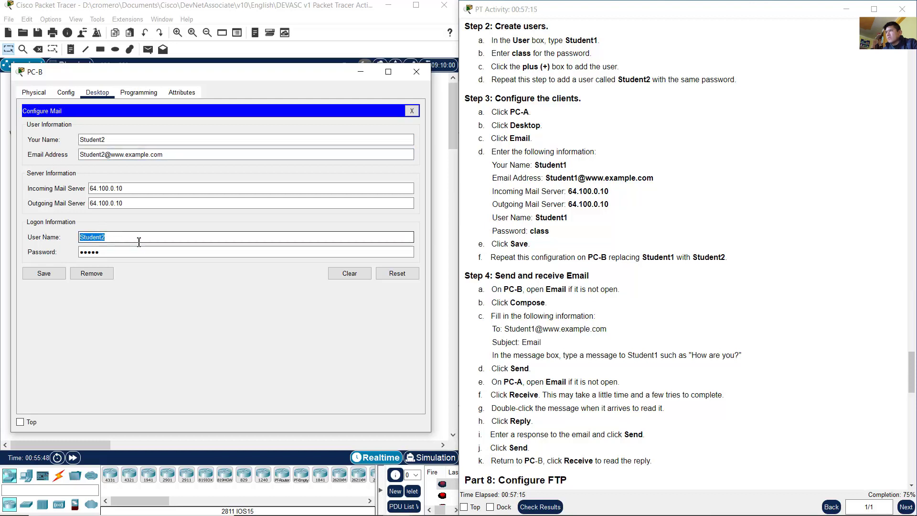
# Step: Save PC-B's Student2 mail settings and mark the open-email and compose instructions
pyautogui.click(46, 276)
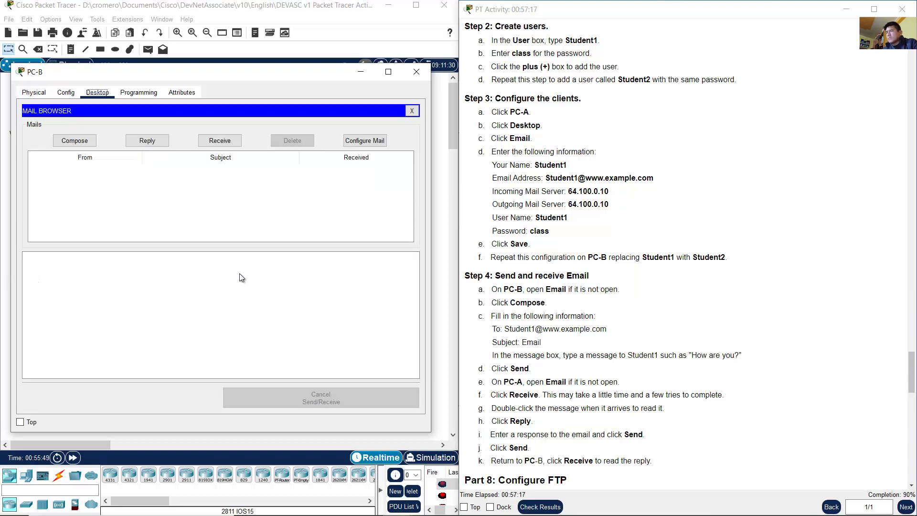
pyautogui.scroll(-3, 573, 239)
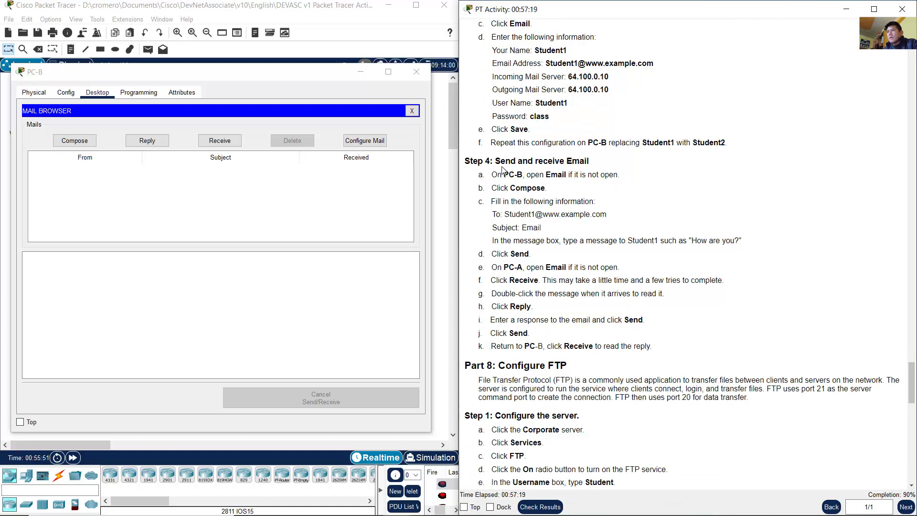
pyautogui.moveTo(512, 164); pyautogui.dragTo(599, 164)
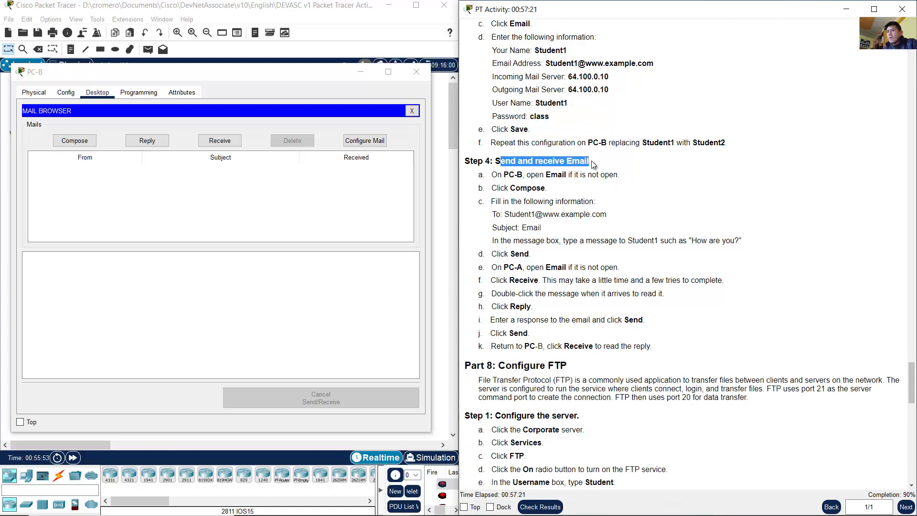
pyautogui.click(604, 165)
pyautogui.moveTo(500, 176); pyautogui.dragTo(580, 176)
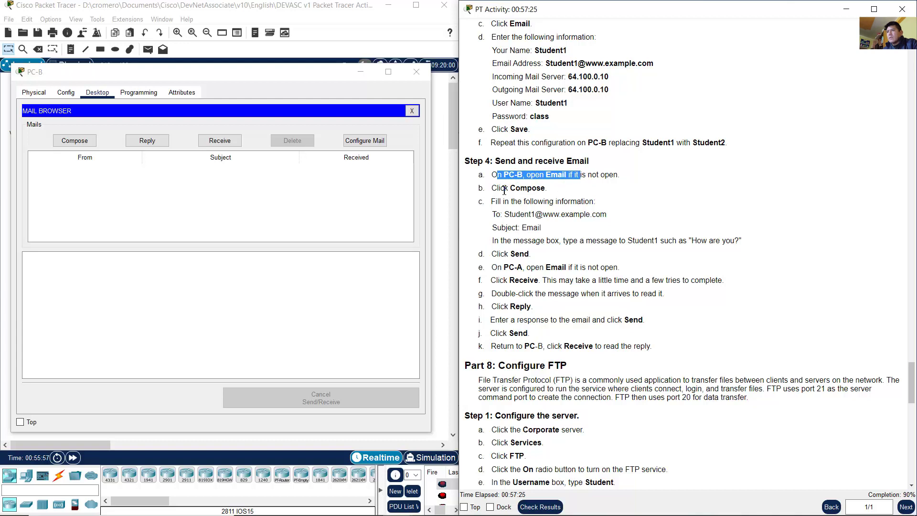
pyautogui.moveTo(502, 188); pyautogui.dragTo(542, 189)
# Step: Reopen PC-B's Email app and start a new blank message with Compose
pyautogui.click(334, 24)
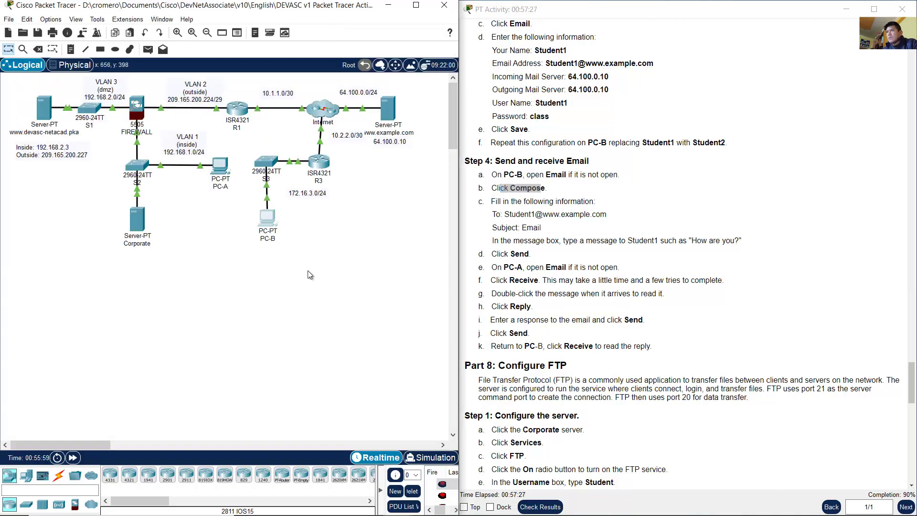
pyautogui.click(268, 218)
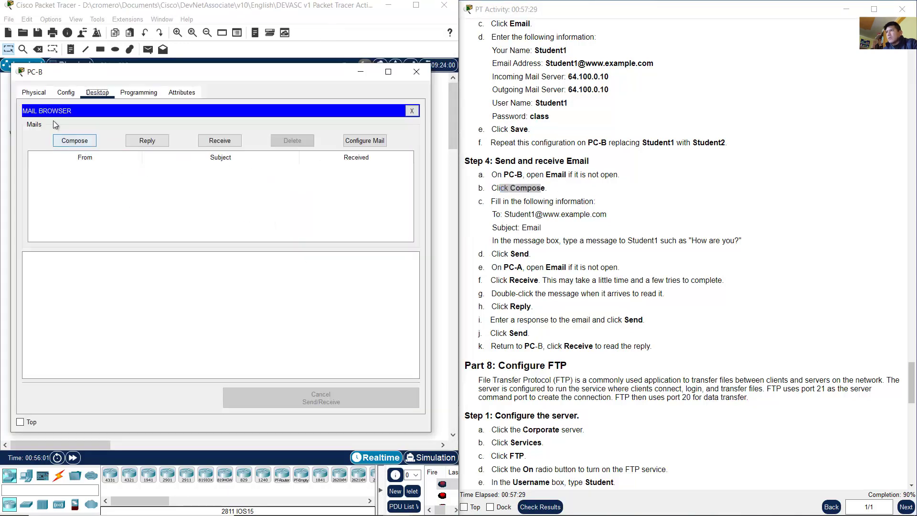
pyautogui.click(411, 111)
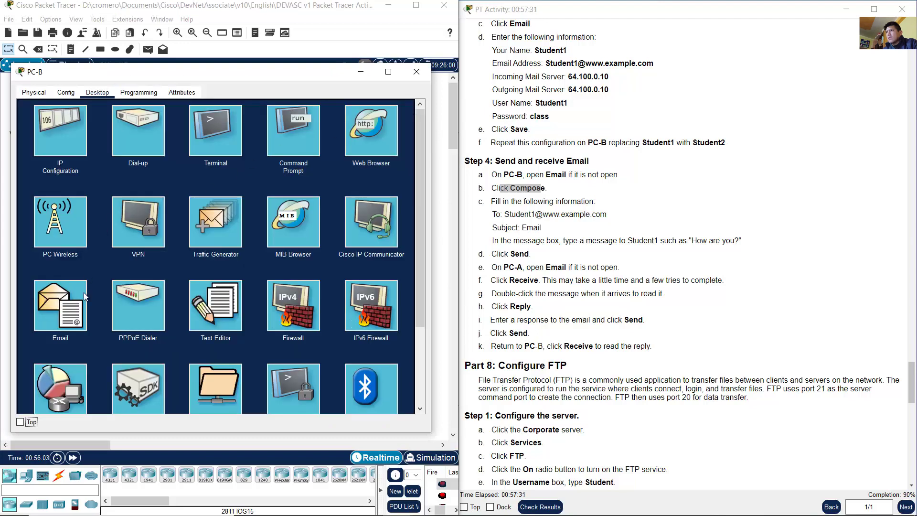
pyautogui.click(60, 305)
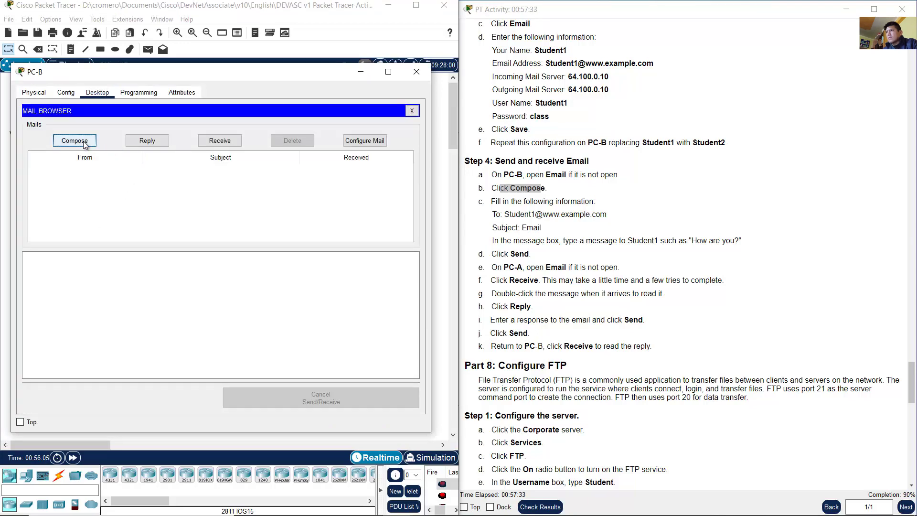
pyautogui.click(86, 142)
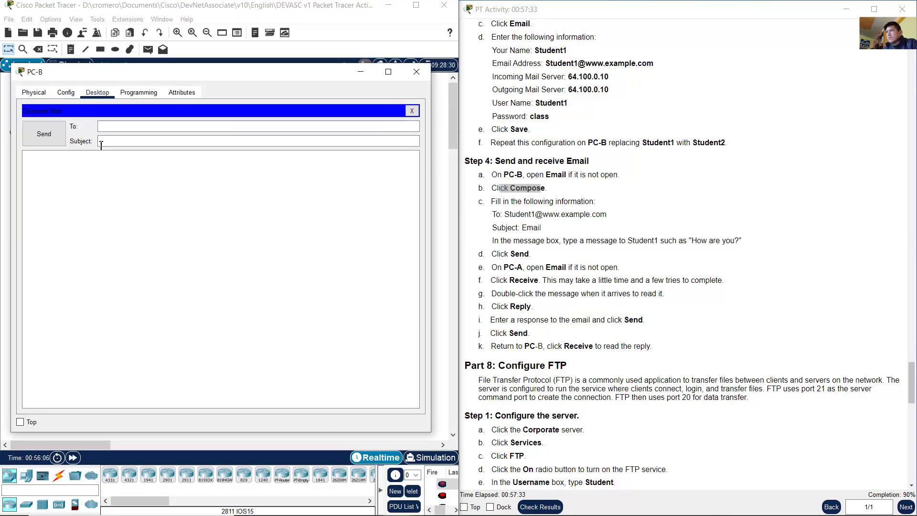
# Step: Address PC-B's new email to Student1's e-mail address from the instructions
pyautogui.click(585, 225)
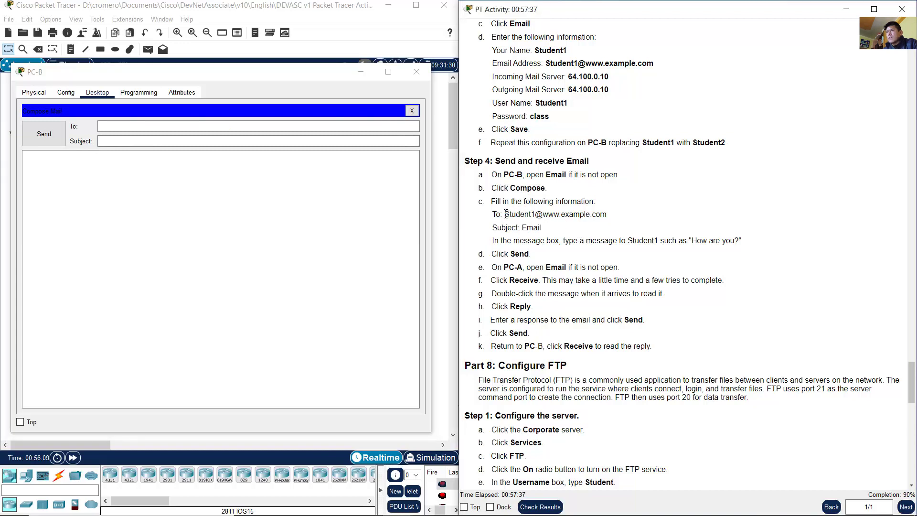
pyautogui.moveTo(506, 213); pyautogui.dragTo(607, 215)
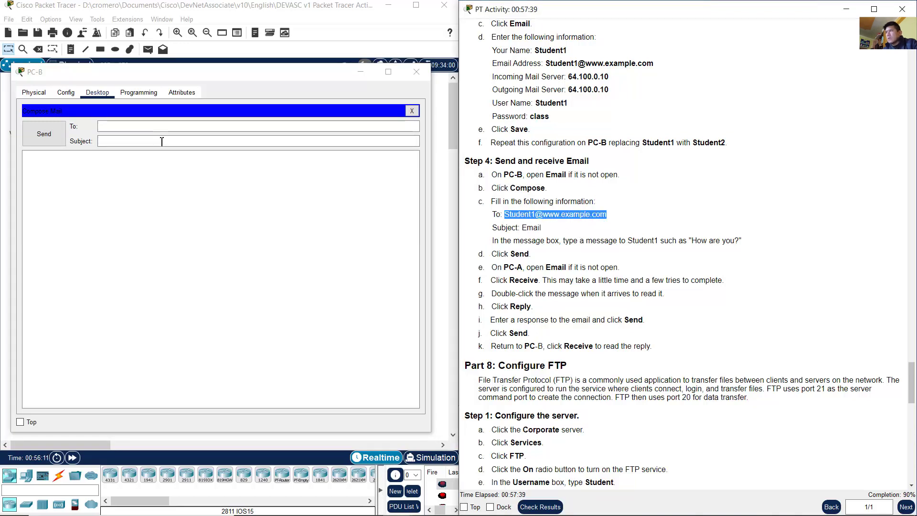
pyautogui.click(148, 126)
pyautogui.write('64.100.0.10')
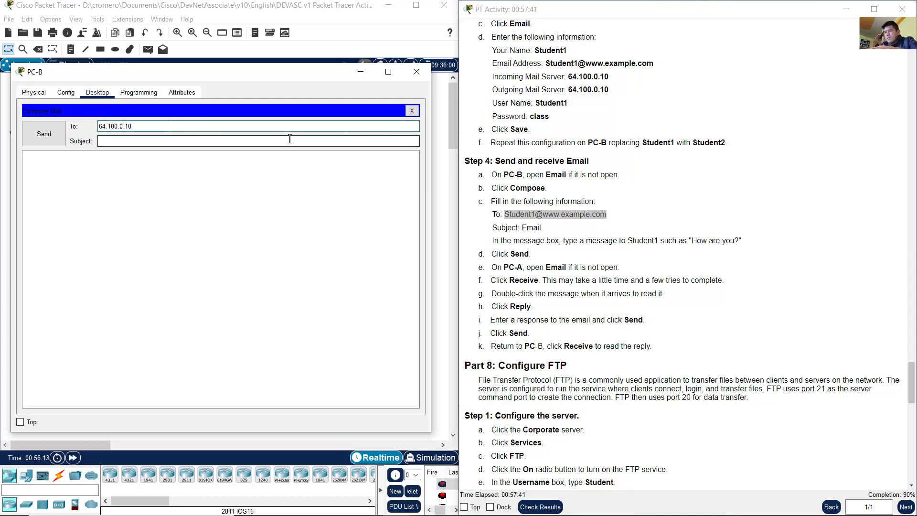
pyautogui.press('BackSpace')
pyautogui.press('BackSpace')
pyautogui.press('BackSpace')
pyautogui.press('BackSpace')
pyautogui.press('BackSpace')
pyautogui.press('BackSpace')
pyautogui.press('BackSpace')
pyautogui.press('BackSpace')
pyautogui.press('BackSpace')
pyautogui.press('BackSpace')
pyautogui.press('BackSpace')
pyautogui.write('Stude')
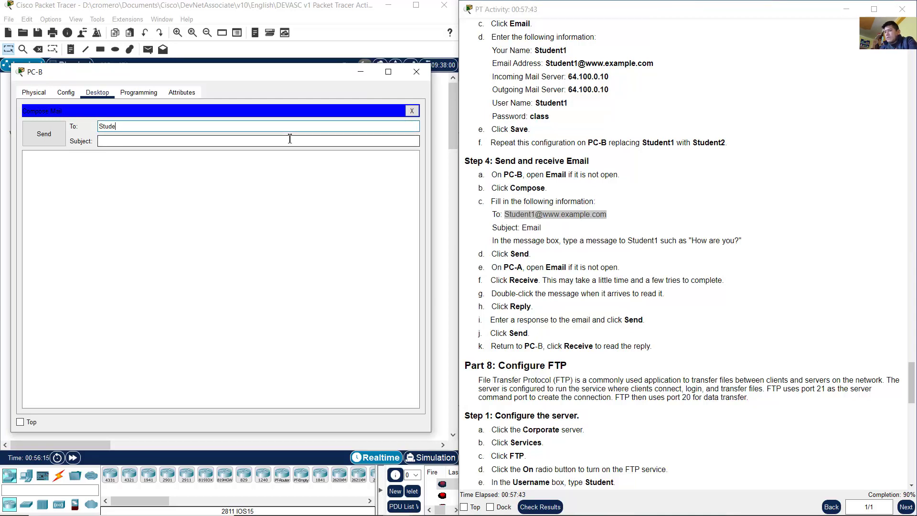
pyautogui.write('nt1@www.example.com')
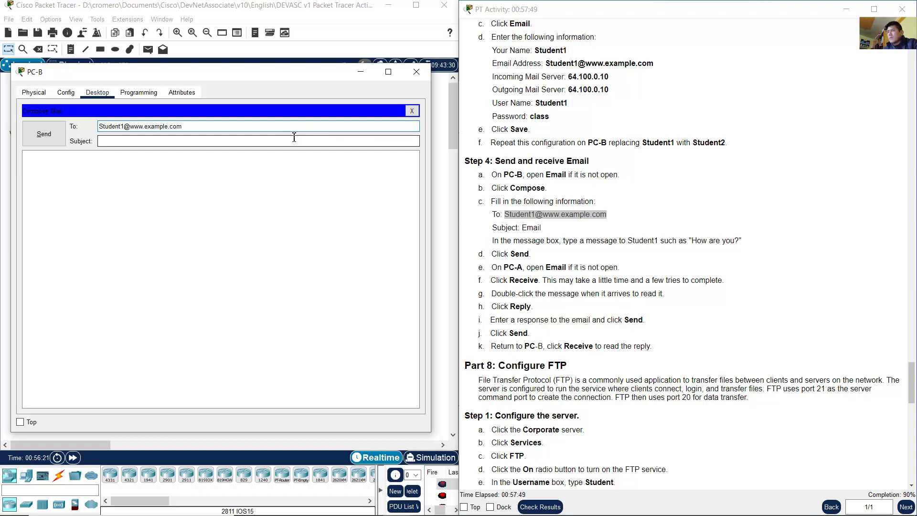
# Step: Give the email the subject Email and the body "How are you?"
pyautogui.doubleClick(525, 229)
pyautogui.click(242, 144)
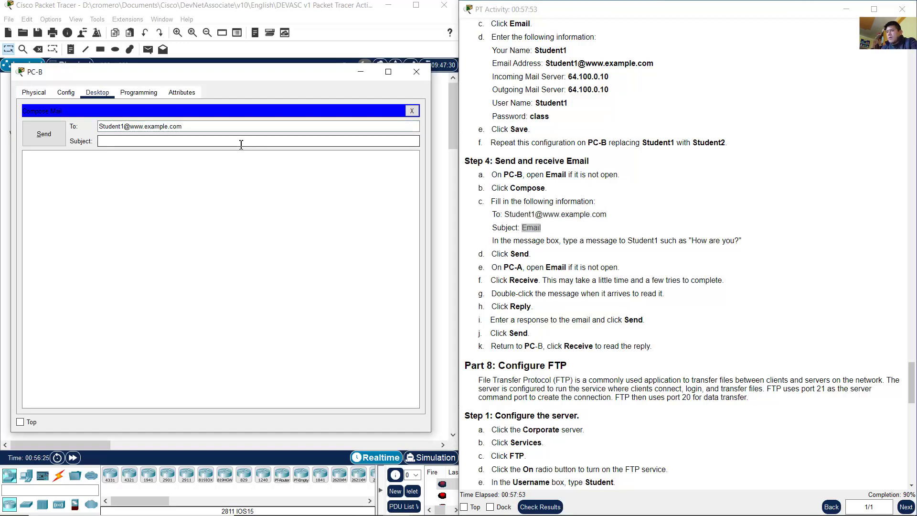
pyautogui.click(505, 240)
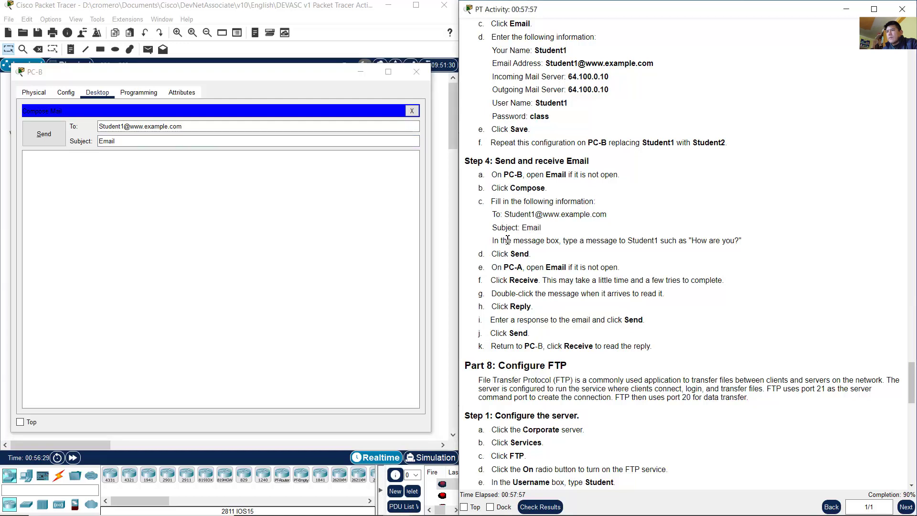
pyautogui.moveTo(495, 244); pyautogui.dragTo(739, 239)
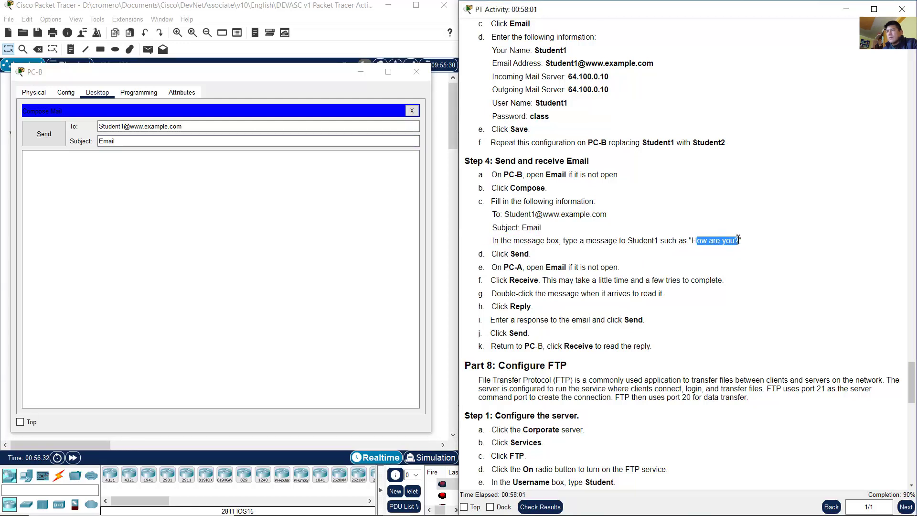
pyautogui.click(243, 251)
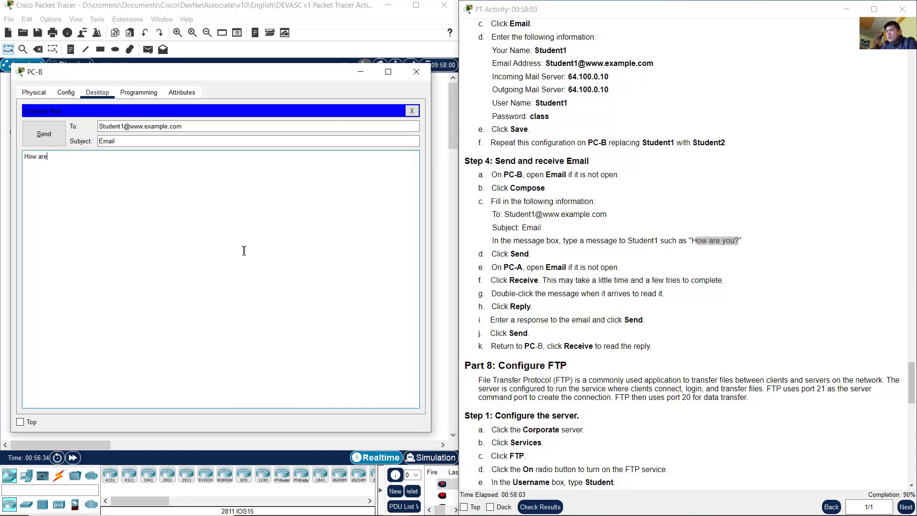
pyautogui.write('How are you?')
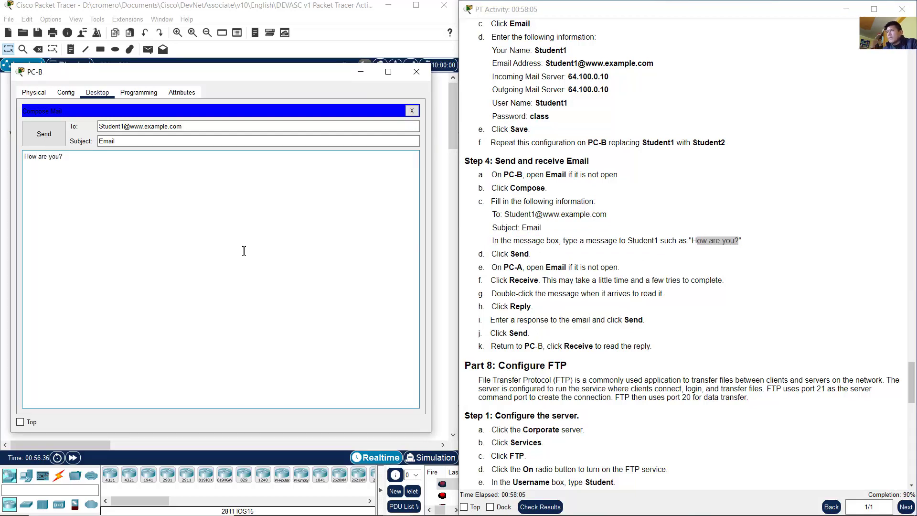
# Step: Send the email to Student1 and bring the network topology back to the front
pyautogui.moveTo(528, 253); pyautogui.dragTo(516, 254)
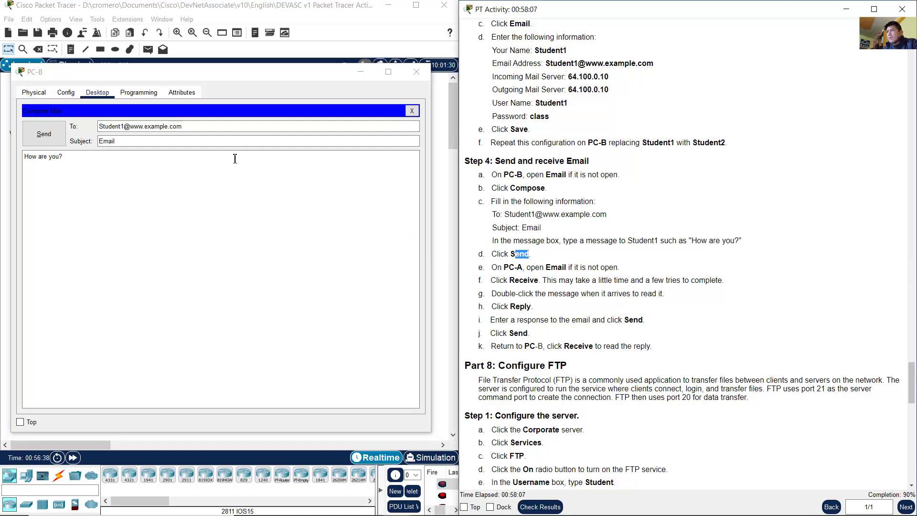
pyautogui.click(47, 139)
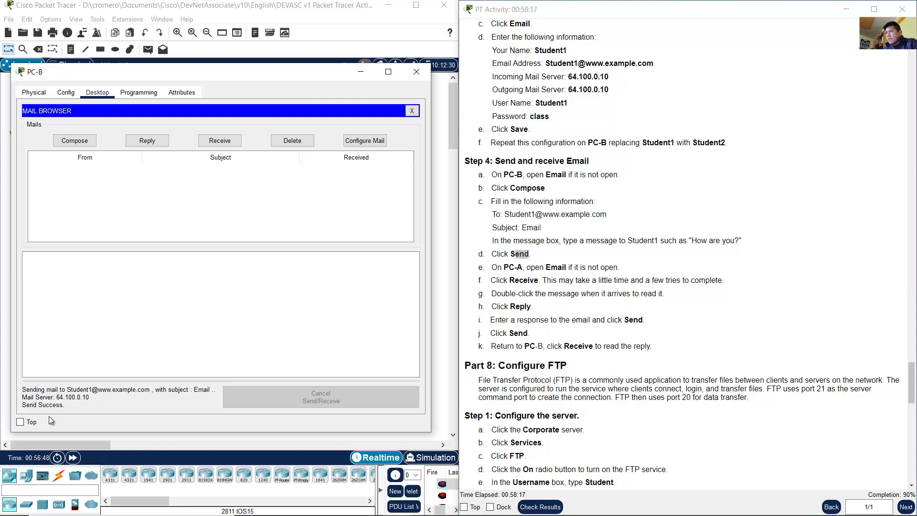
pyautogui.click(523, 268)
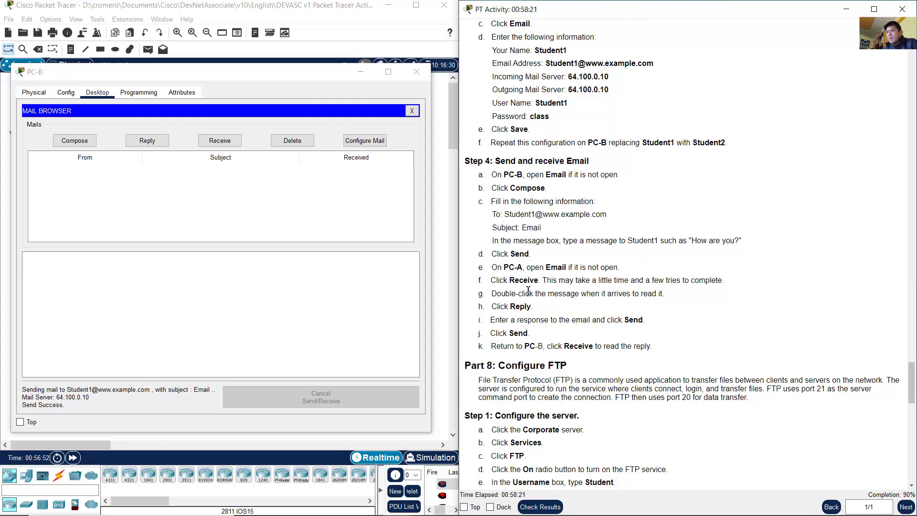
pyautogui.moveTo(528, 290); pyautogui.dragTo(492, 196)
pyautogui.click(326, 22)
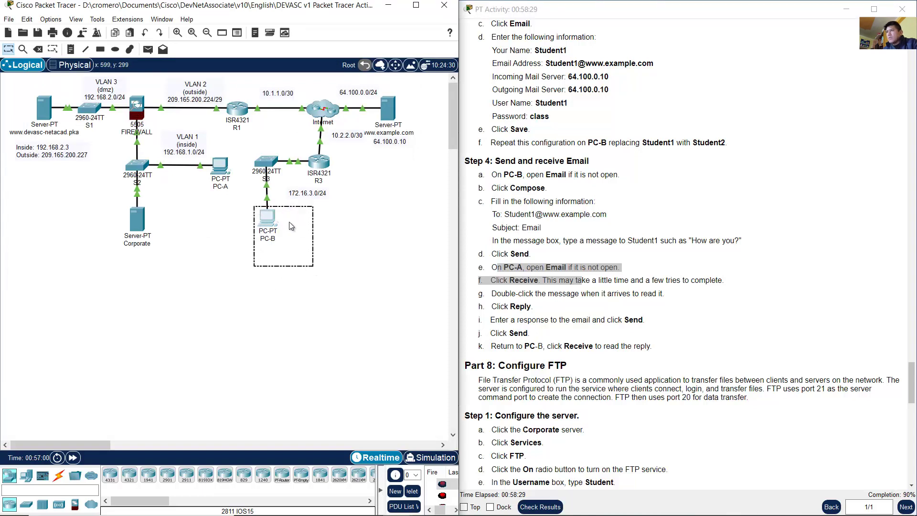
# Step: Receive mail on PC-A and open Student2's "How are you?" email
pyautogui.click(223, 164)
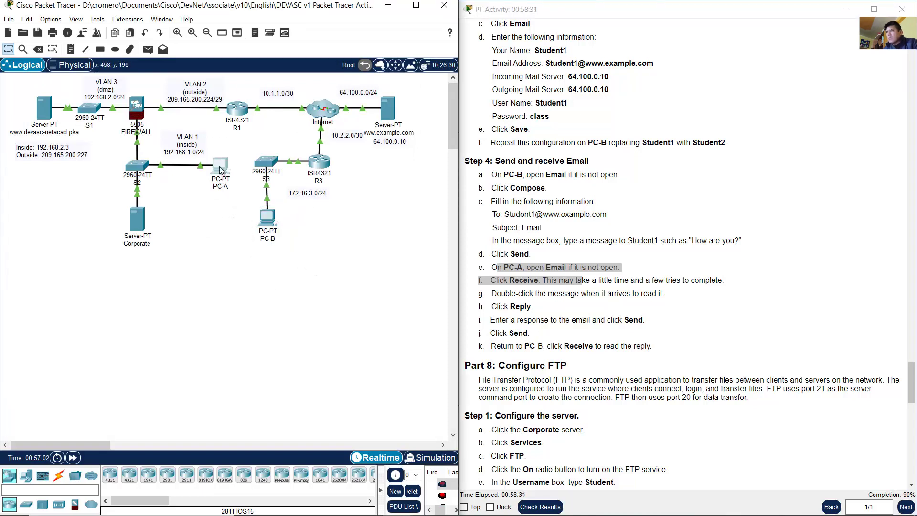
pyautogui.click(244, 144)
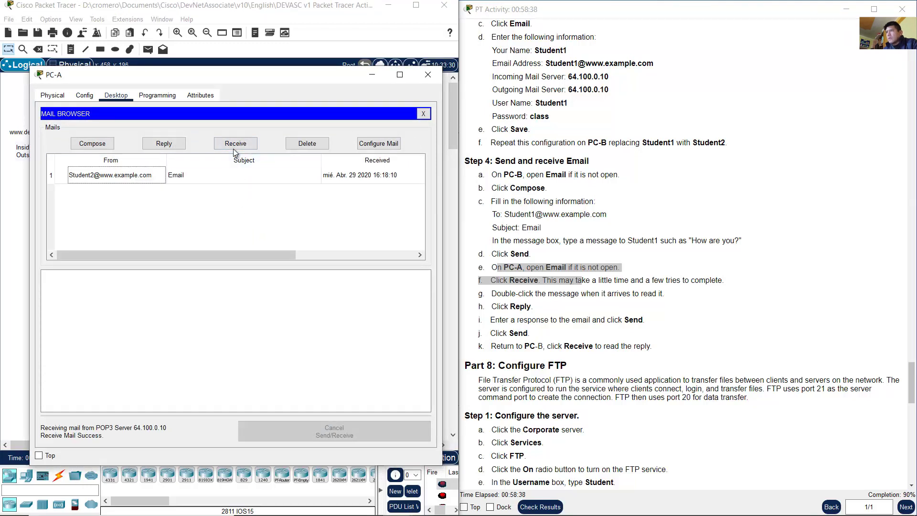
pyautogui.click(240, 145)
pyautogui.click(242, 146)
pyautogui.doubleClick(104, 179)
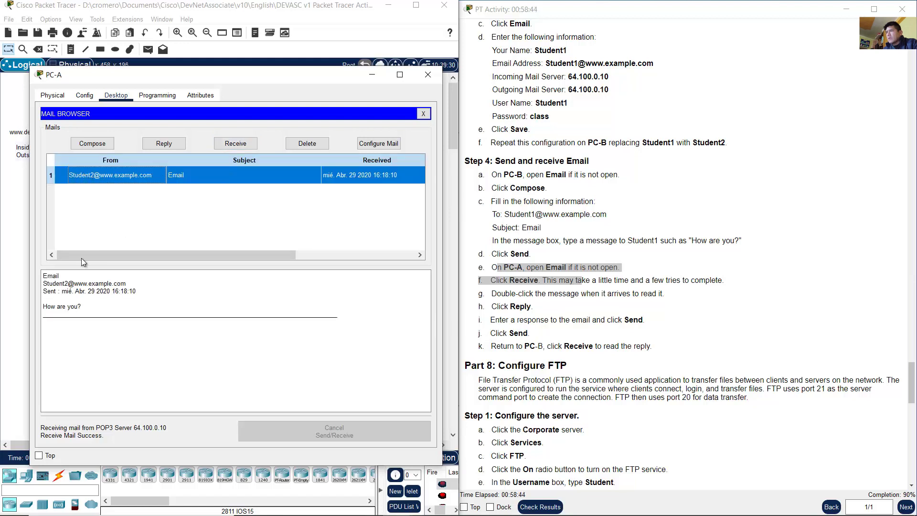
pyautogui.click(46, 278)
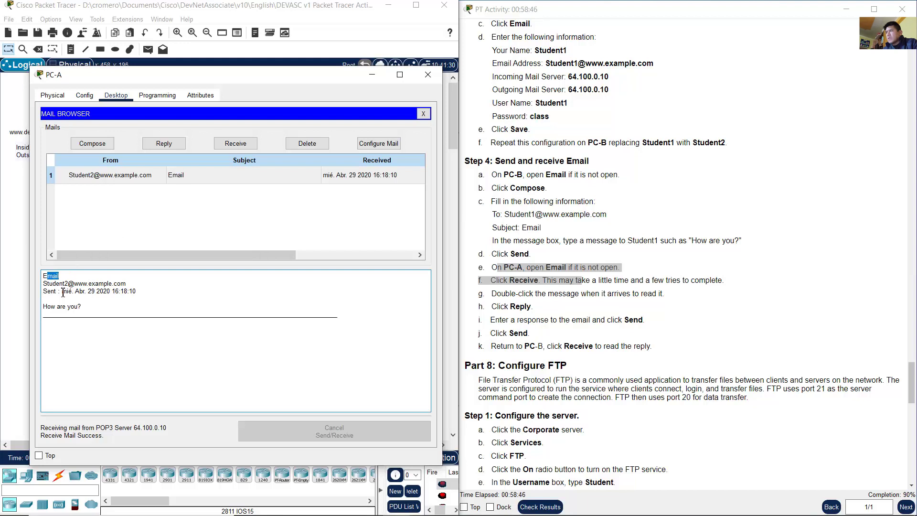
pyautogui.moveTo(51, 306); pyautogui.dragTo(146, 305)
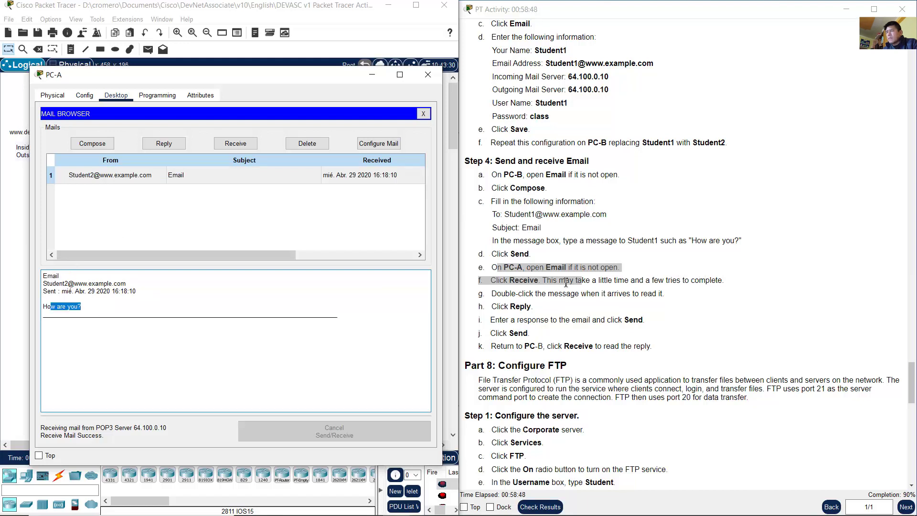
# Step: Reply to Student2's email with the message "Fine" and send it
pyautogui.click(704, 279)
pyautogui.scroll(-2, 646, 277)
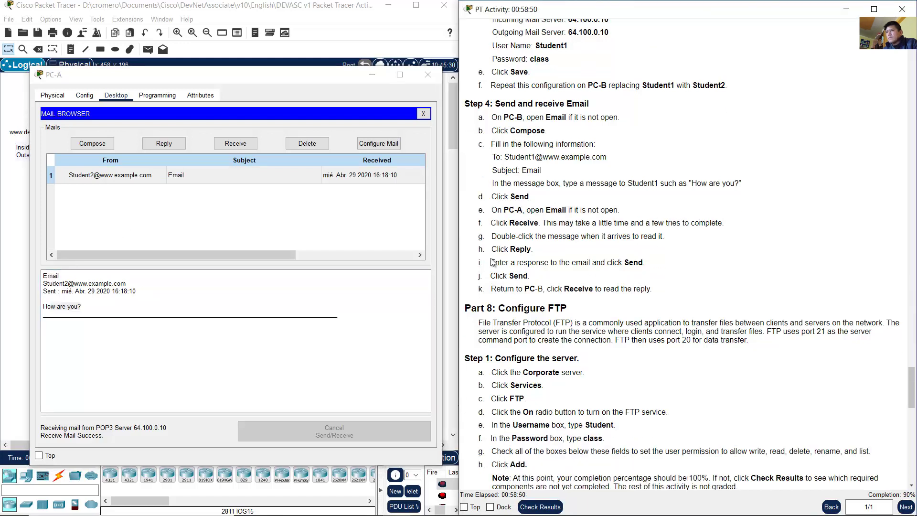
pyautogui.moveTo(499, 249); pyautogui.dragTo(555, 254)
pyautogui.click(541, 252)
pyautogui.click(167, 144)
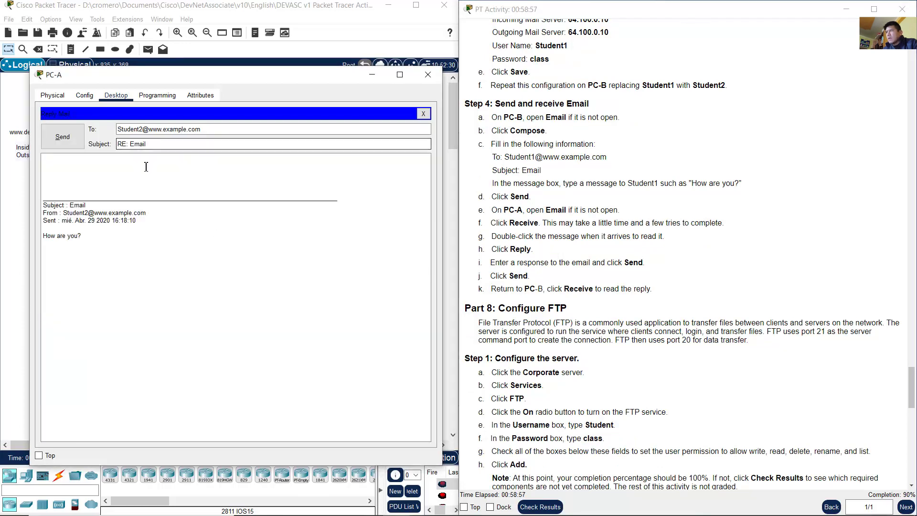
pyautogui.click(138, 167)
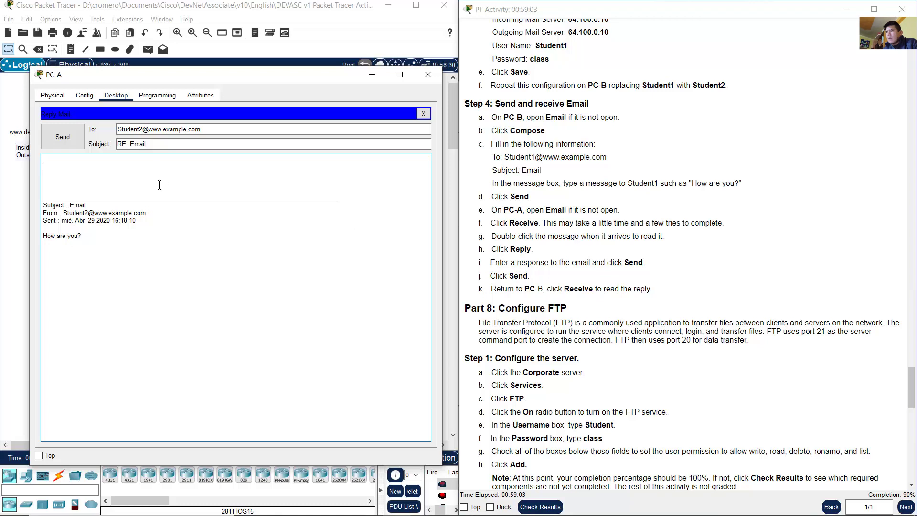
pyautogui.write('Fine')
pyautogui.click(44, 142)
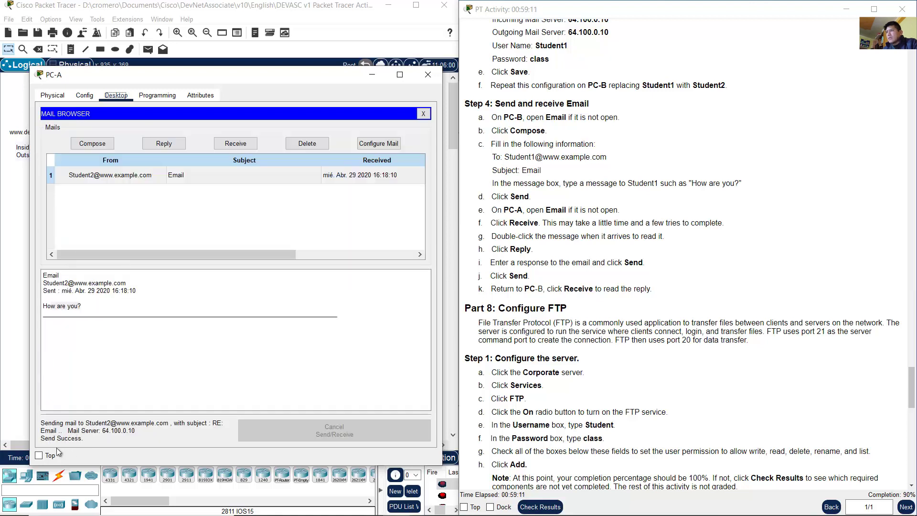
# Step: Close PC-A, receive mail on PC-B and open the RE: Email reply reading "Fine"
pyautogui.moveTo(516, 289); pyautogui.dragTo(648, 288)
pyautogui.click(428, 75)
pyautogui.click(267, 218)
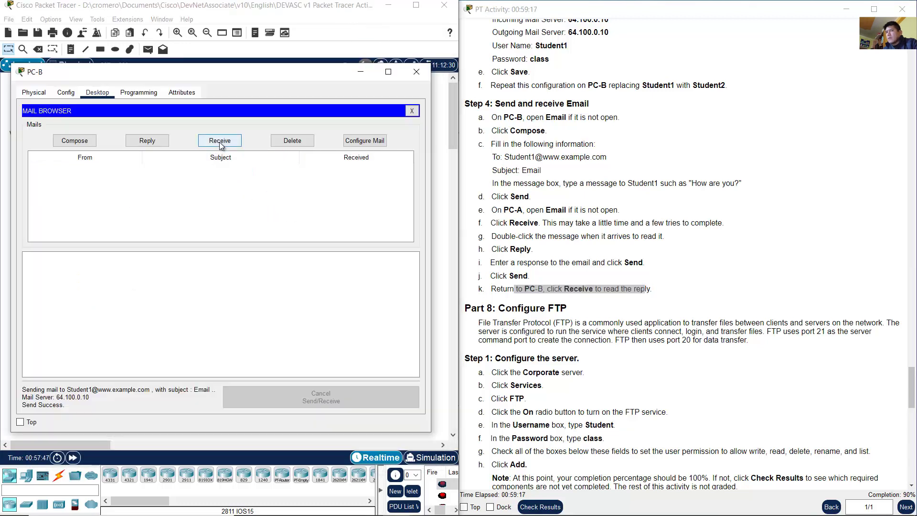
pyautogui.click(219, 141)
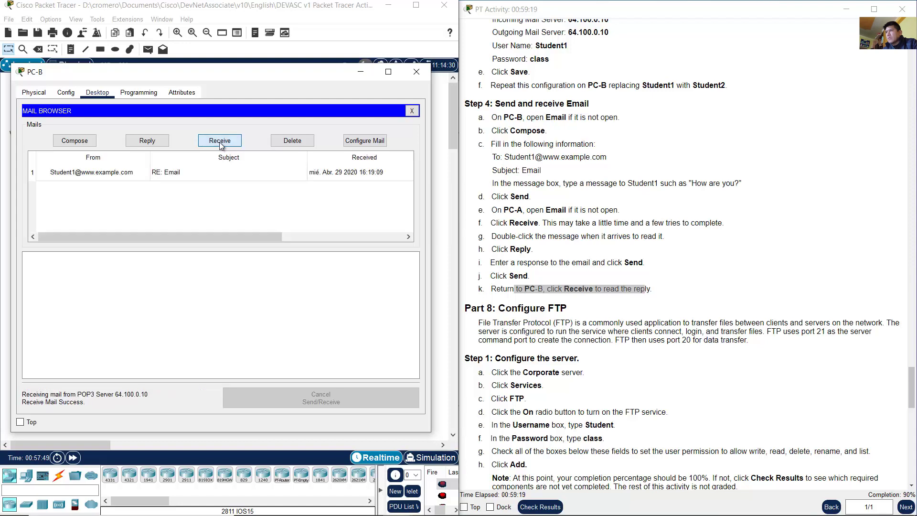
pyautogui.click(125, 173)
pyautogui.doubleClick(125, 173)
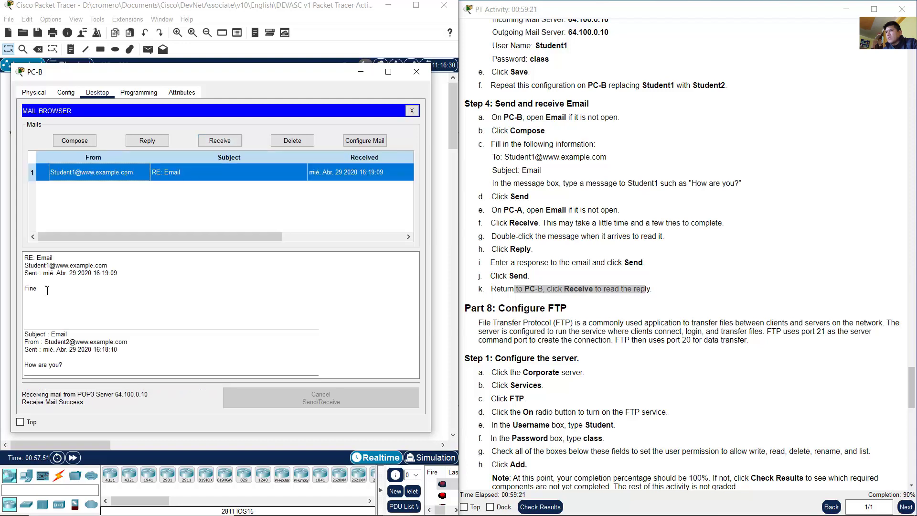
pyautogui.moveTo(48, 291); pyautogui.dragTo(24, 290)
pyautogui.click(92, 290)
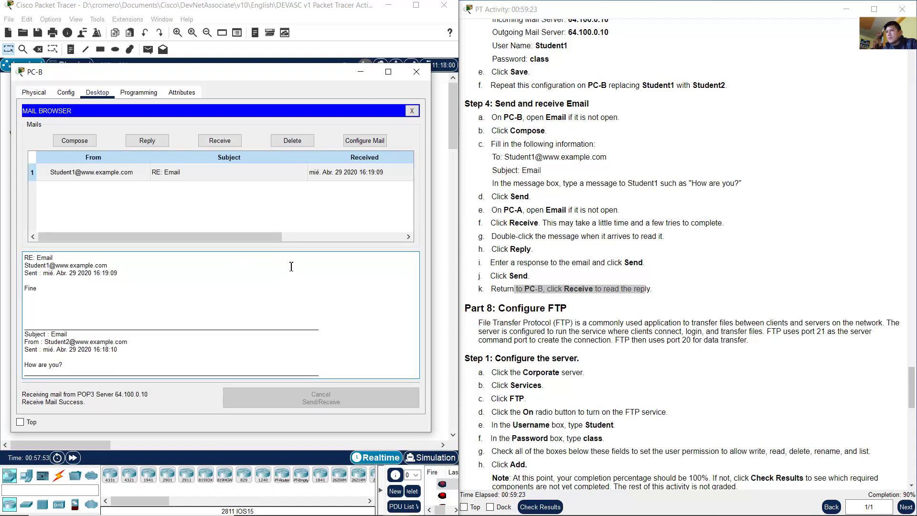
pyautogui.click(689, 239)
pyautogui.click(360, 29)
pyautogui.scroll(-8, 600, 187)
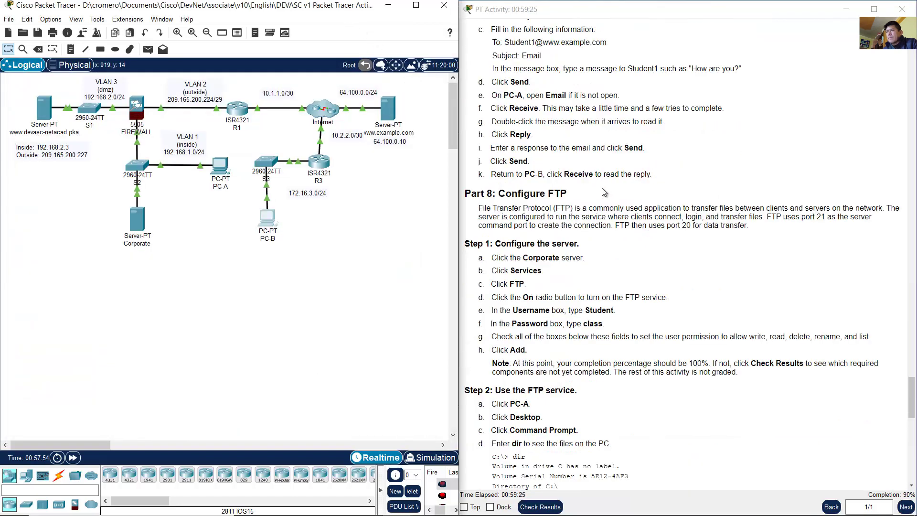
pyautogui.moveTo(514, 84); pyautogui.dragTo(567, 80)
pyautogui.moveTo(479, 95); pyautogui.dragTo(764, 104)
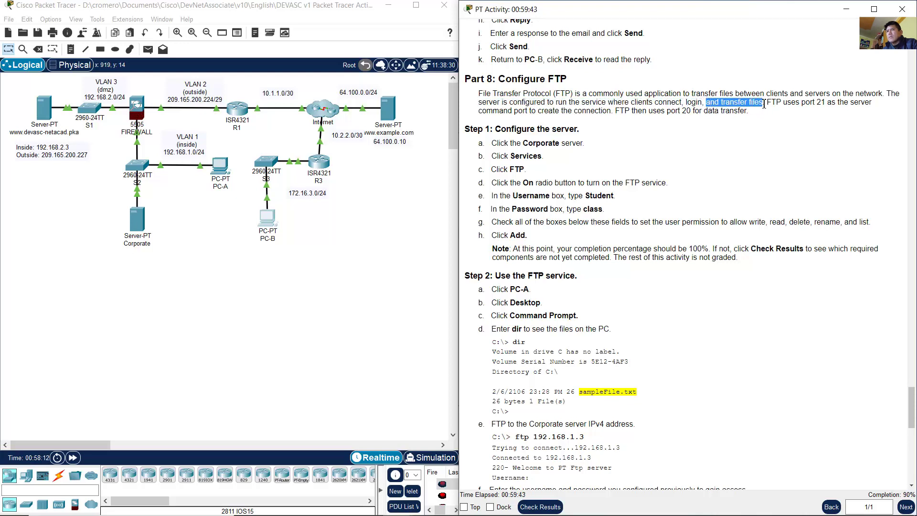
pyautogui.click(781, 99)
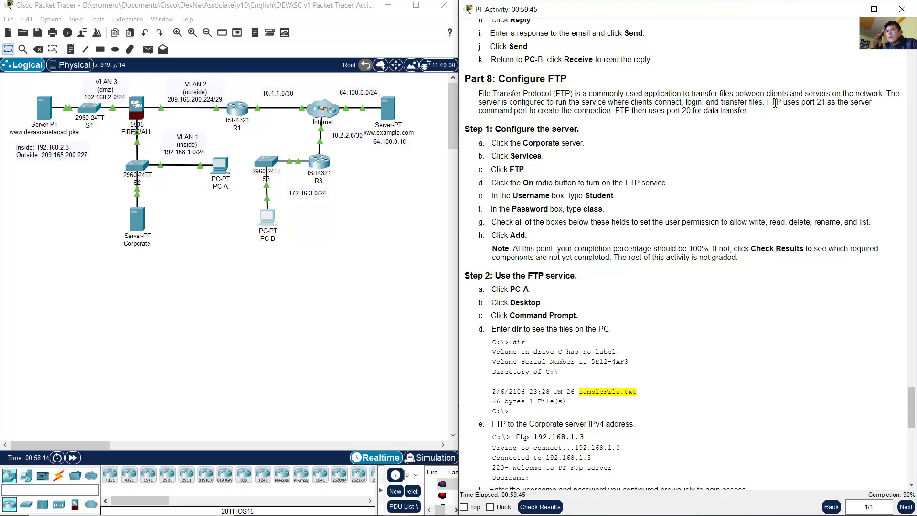
pyautogui.moveTo(767, 105); pyautogui.dragTo(741, 111)
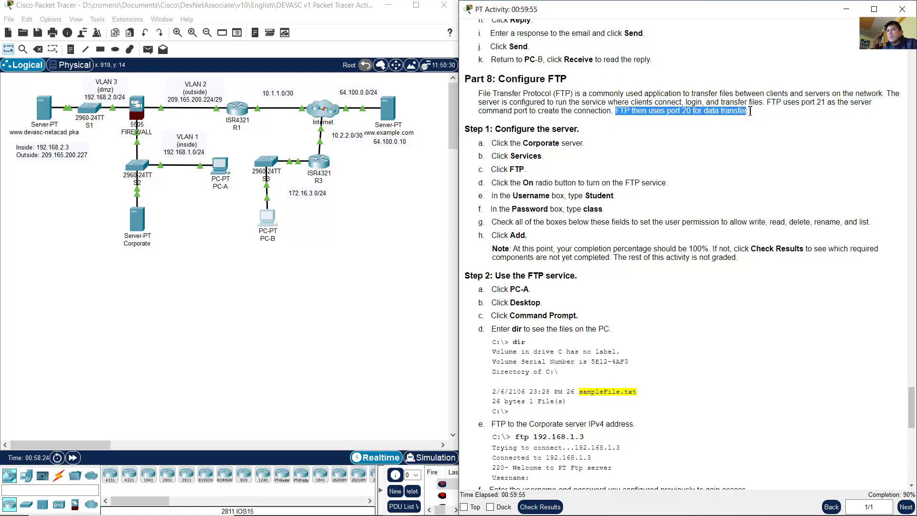
pyautogui.click(748, 111)
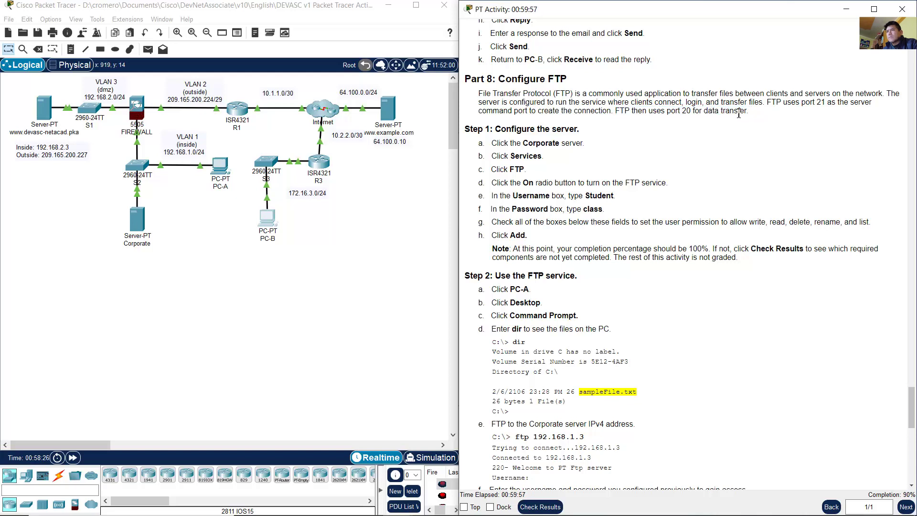
pyautogui.moveTo(495, 129); pyautogui.dragTo(594, 133)
pyautogui.moveTo(509, 144); pyautogui.dragTo(589, 148)
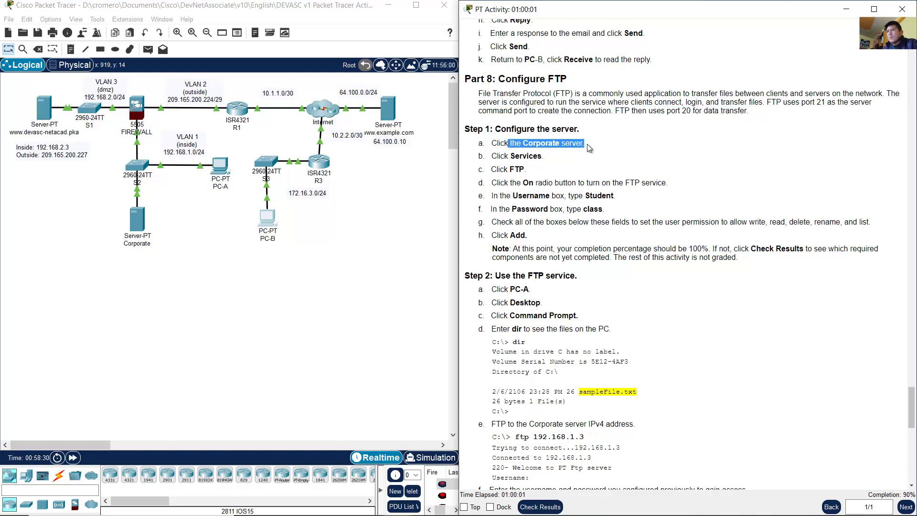
pyautogui.moveTo(177, 290); pyautogui.dragTo(155, 216)
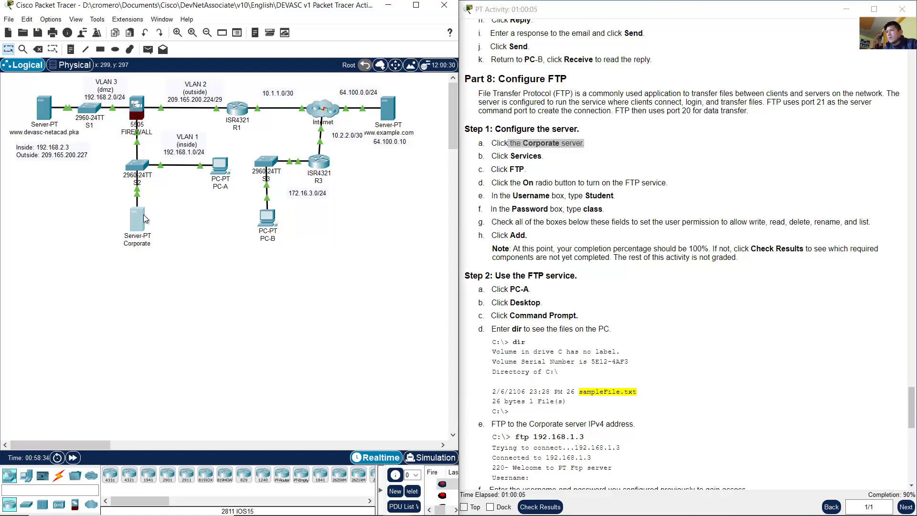
pyautogui.click(139, 232)
pyautogui.moveTo(530, 156); pyautogui.dragTo(524, 171)
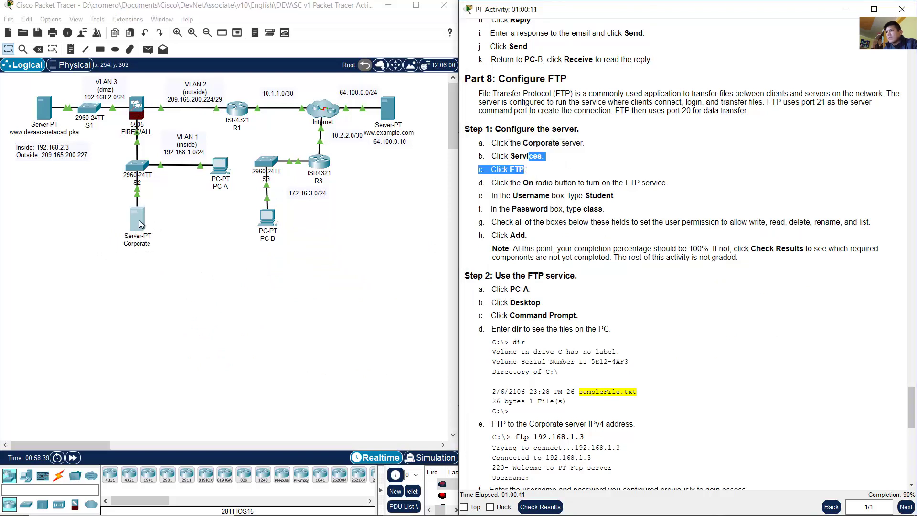
# Step: Open the Corporate server's FTP service settings and switch FTP On
pyautogui.click(140, 222)
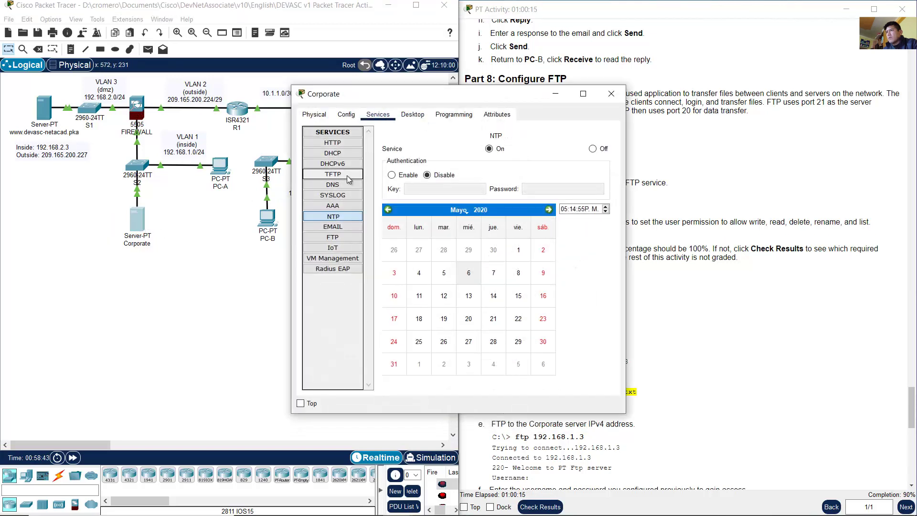
pyautogui.click(340, 238)
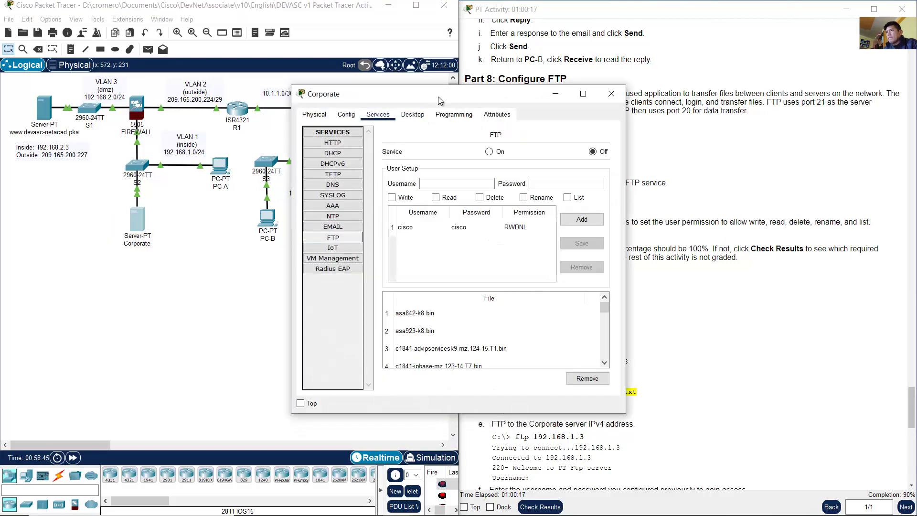
pyautogui.moveTo(439, 101); pyautogui.dragTo(158, 160)
pyautogui.moveTo(345, 146); pyautogui.dragTo(433, 103)
pyautogui.click(598, 166)
pyautogui.moveTo(568, 182); pyautogui.dragTo(575, 182)
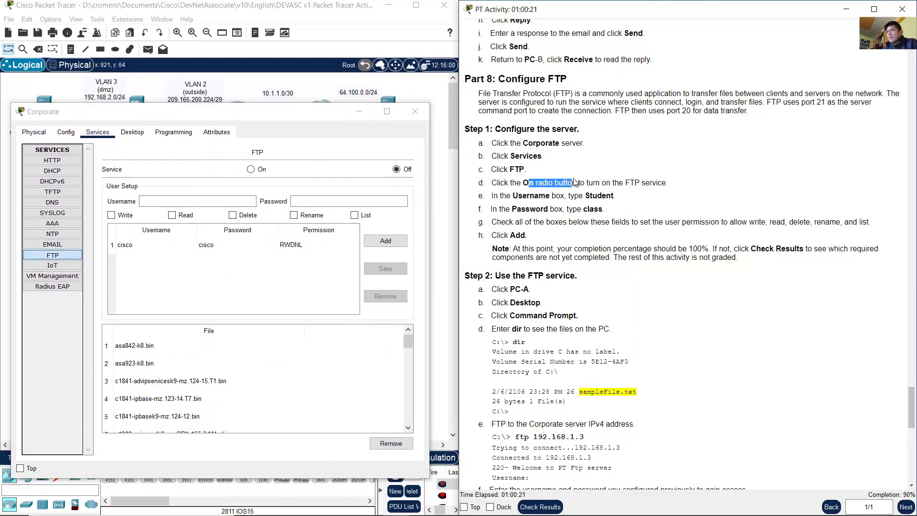
pyautogui.click(250, 170)
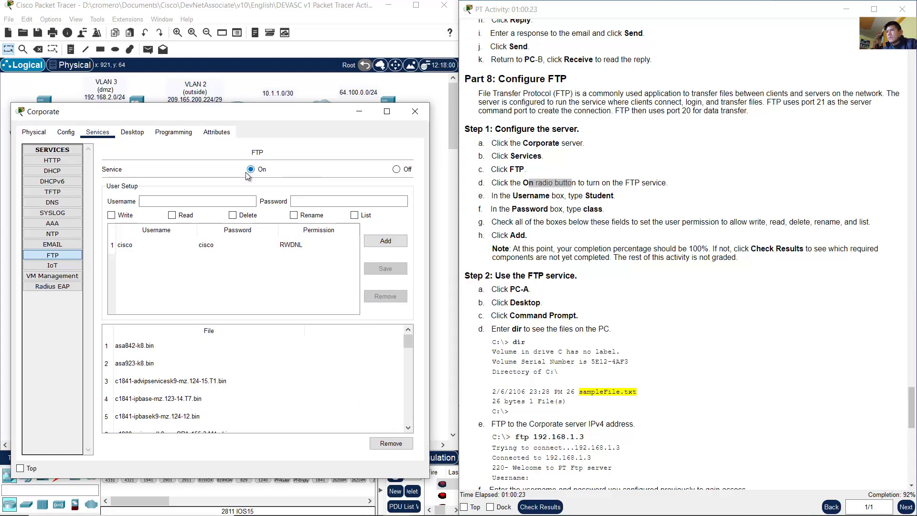
# Step: Review the FTP username and password steps and load the existing cisco user's entry
pyautogui.click(565, 195)
pyautogui.moveTo(521, 195); pyautogui.dragTo(622, 201)
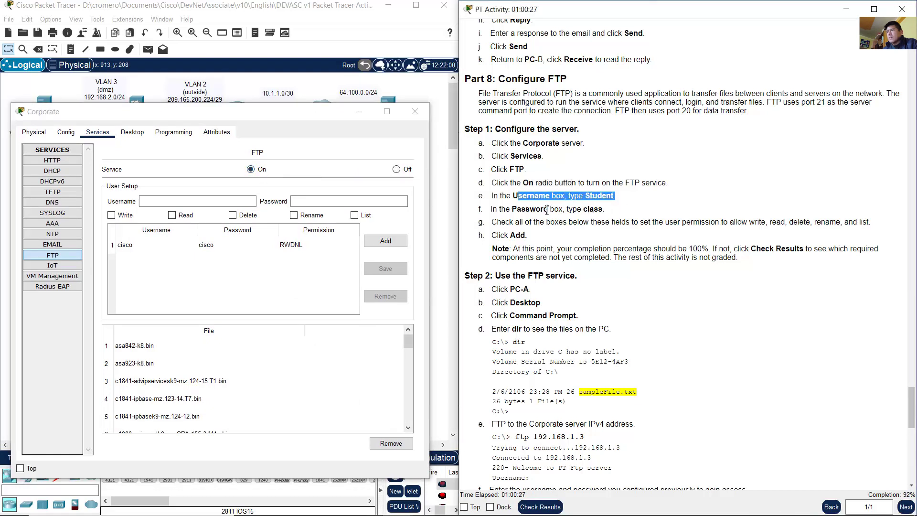
pyautogui.moveTo(546, 211); pyautogui.dragTo(605, 210)
pyautogui.click(605, 211)
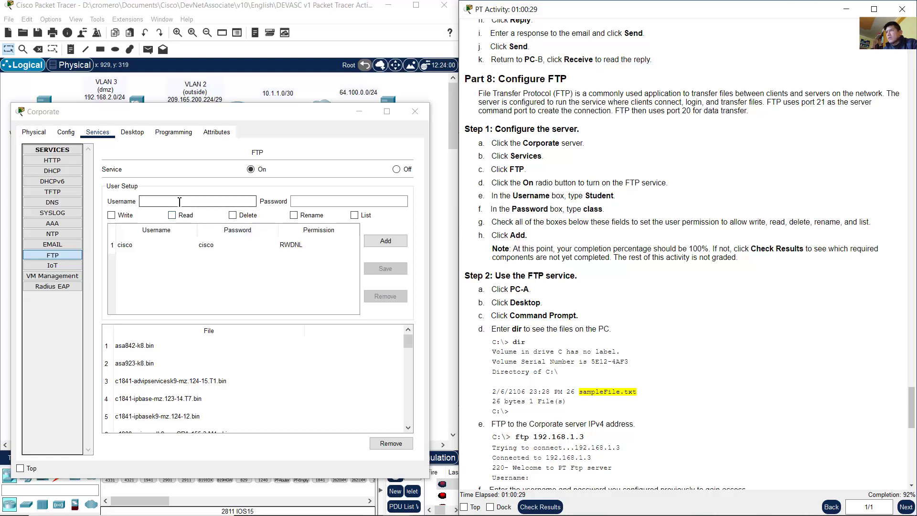
pyautogui.click(185, 242)
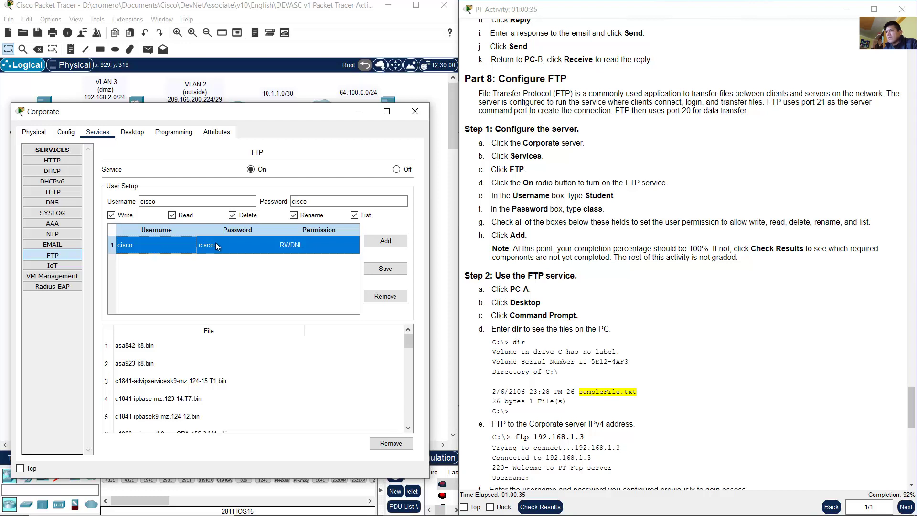
# Step: Add FTP user Student with the lab password and all permissions checked
pyautogui.doubleClick(148, 201)
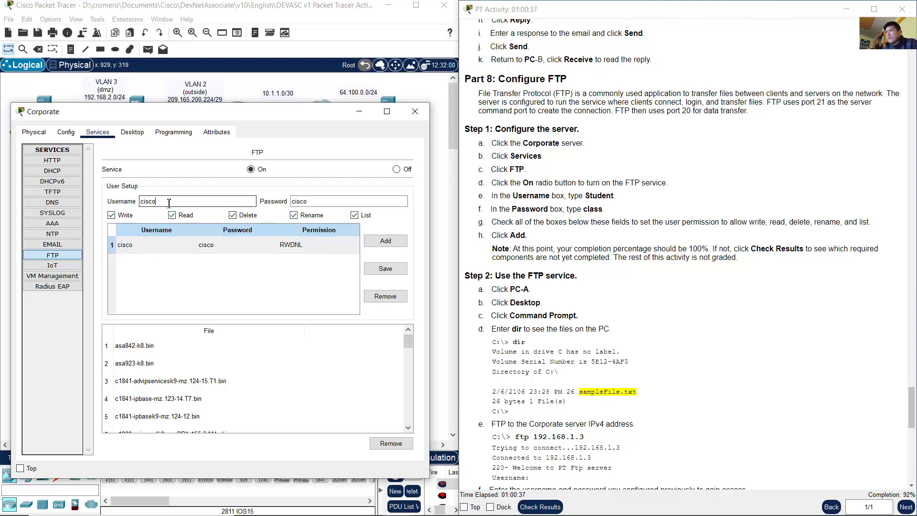
pyautogui.write('Student')
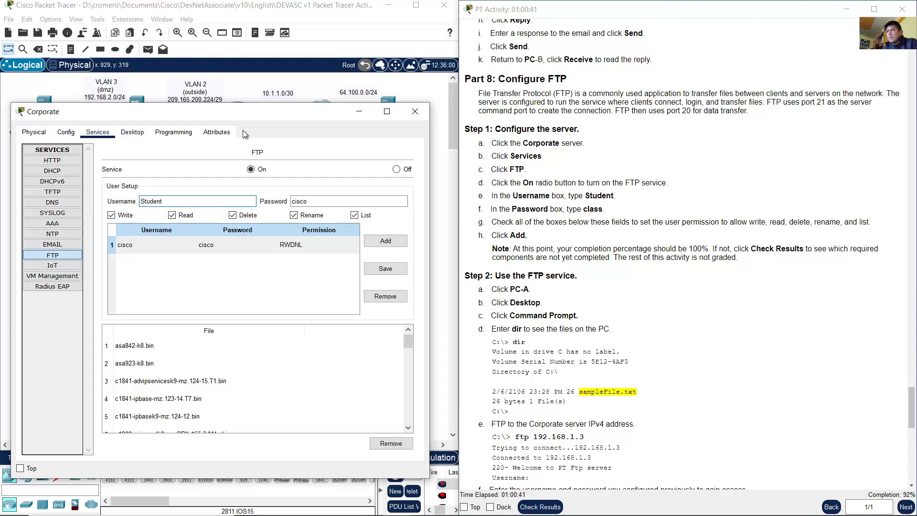
pyautogui.moveTo(308, 201); pyautogui.dragTo(260, 204)
pyautogui.write('class')
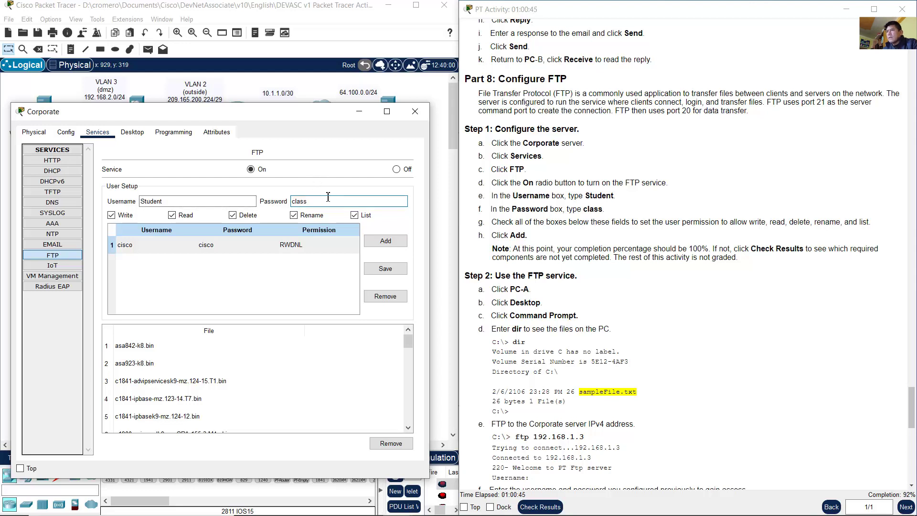
pyautogui.click(383, 242)
# Step: Compare the cisco and Student entries and confirm Student has full RWDNL permissions
pyautogui.click(220, 259)
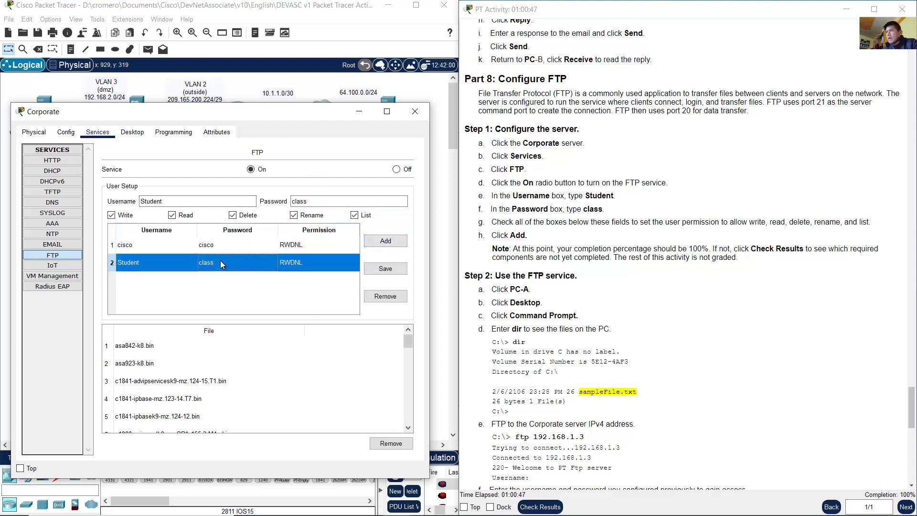
pyautogui.click(213, 247)
pyautogui.click(217, 262)
pyautogui.click(229, 248)
pyautogui.click(227, 254)
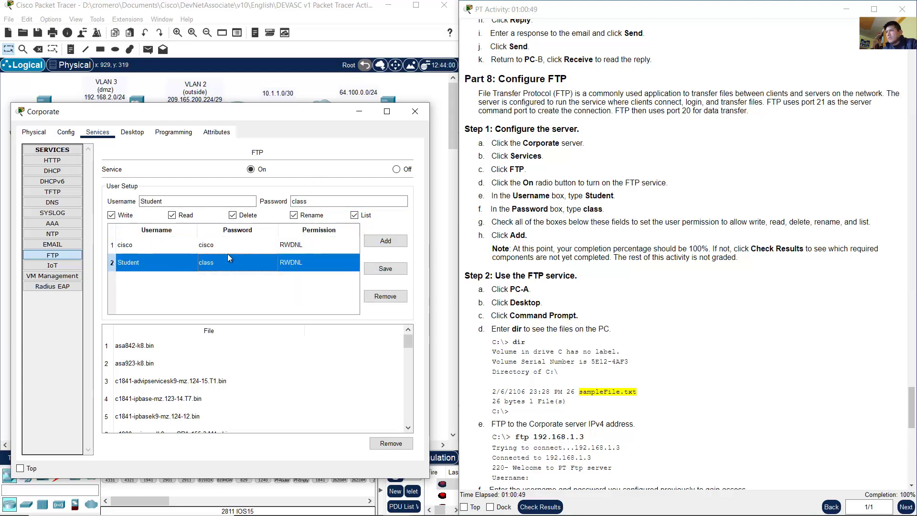
pyautogui.click(696, 222)
pyautogui.scroll(-2, 637, 218)
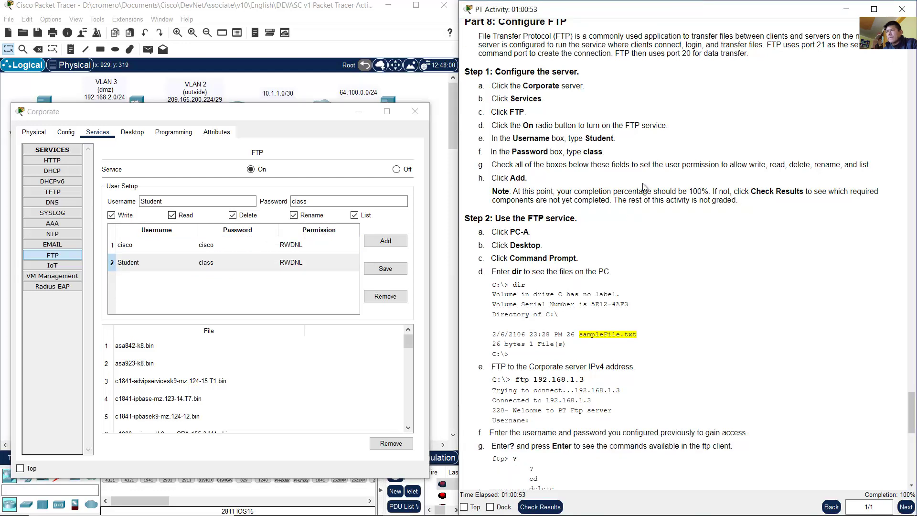
pyautogui.moveTo(497, 165); pyautogui.dragTo(837, 166)
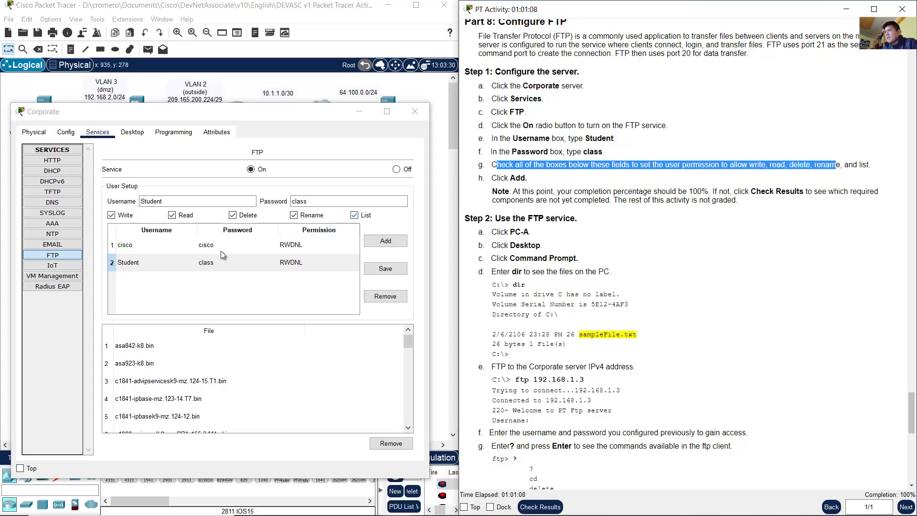
pyautogui.click(173, 266)
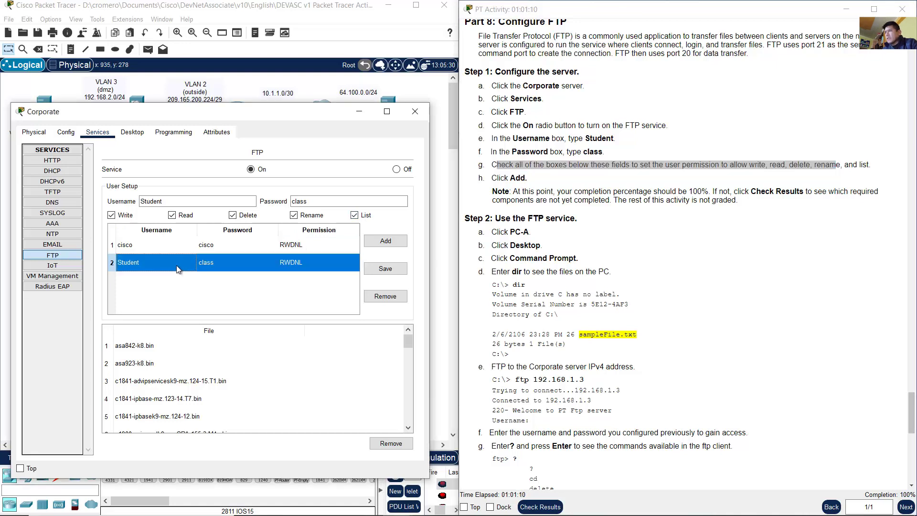
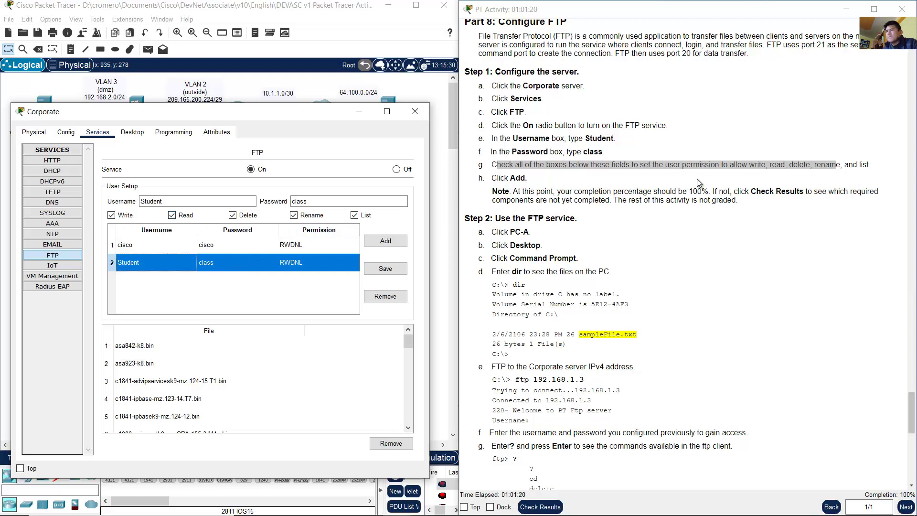
# Step: Read the activity's 'Use the FTP service' step for PC-A, then return to the topology
pyautogui.click(640, 174)
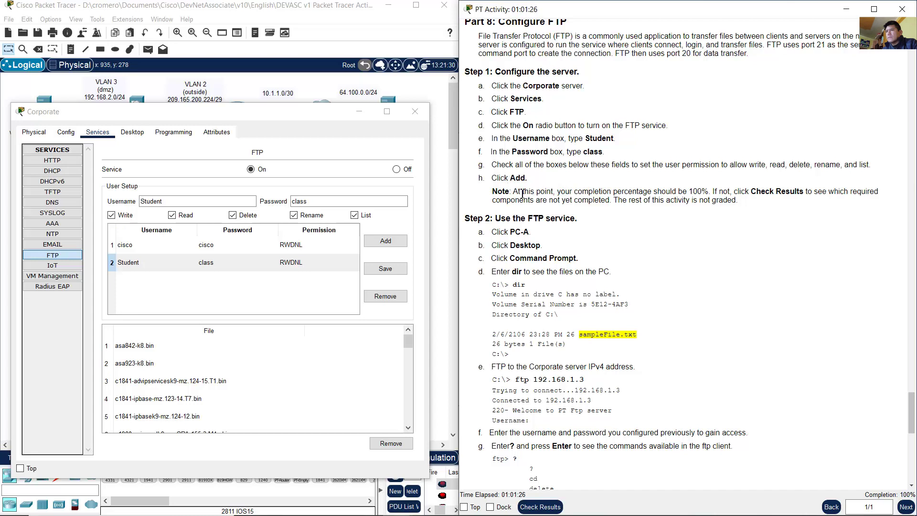
pyautogui.scroll(-3, 655, 225)
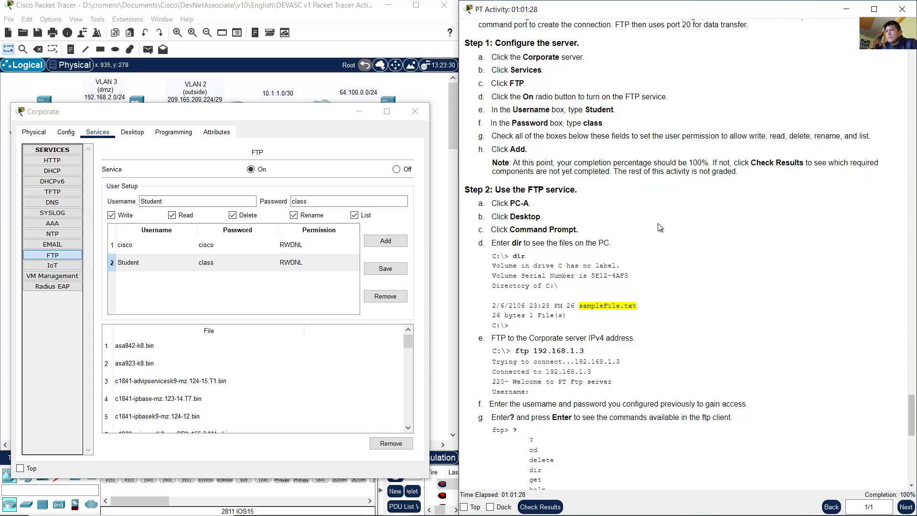
pyautogui.moveTo(512, 134); pyautogui.dragTo(583, 133)
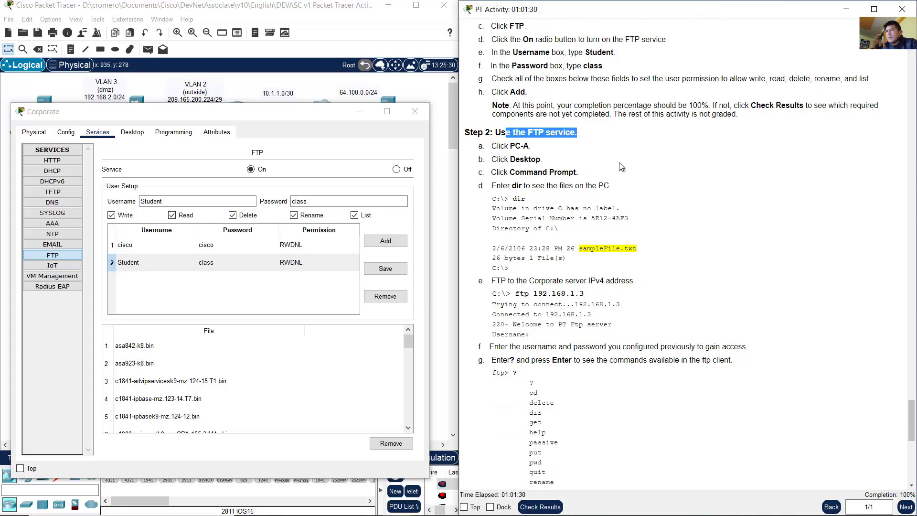
pyautogui.click(621, 172)
pyautogui.moveTo(509, 149); pyautogui.dragTo(545, 148)
pyautogui.click(593, 162)
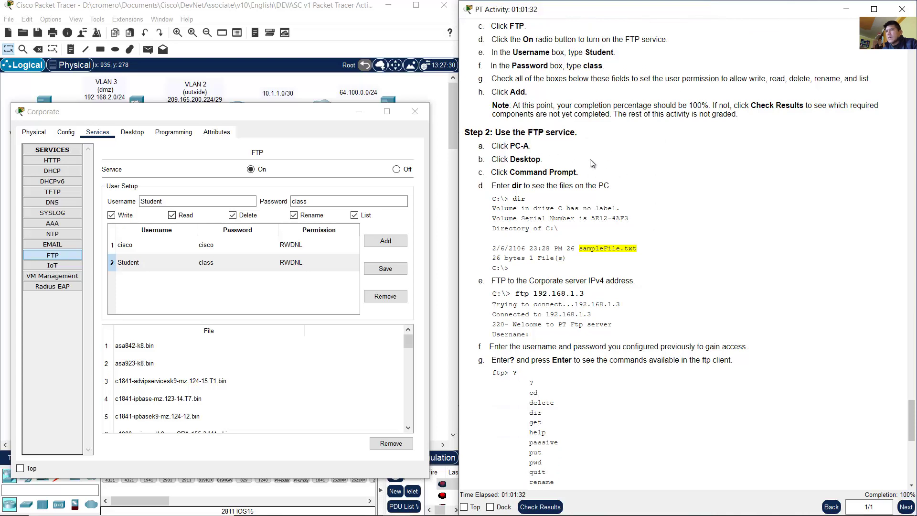
pyautogui.click(332, 10)
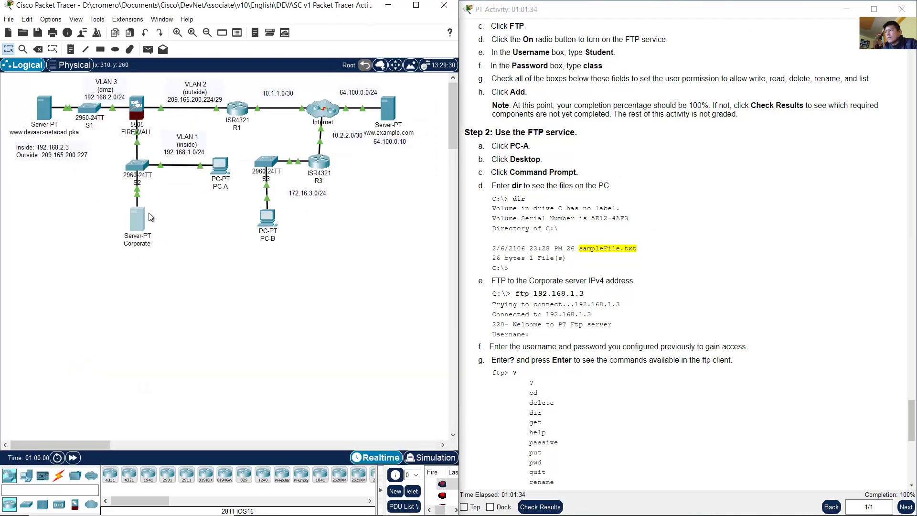
# Step: Locate PC-A on the topology and open its device window
pyautogui.moveTo(230, 212); pyautogui.dragTo(222, 148)
pyautogui.moveTo(175, 259); pyautogui.dragTo(106, 218)
pyautogui.click(152, 230)
pyautogui.moveTo(234, 212); pyautogui.dragTo(213, 155)
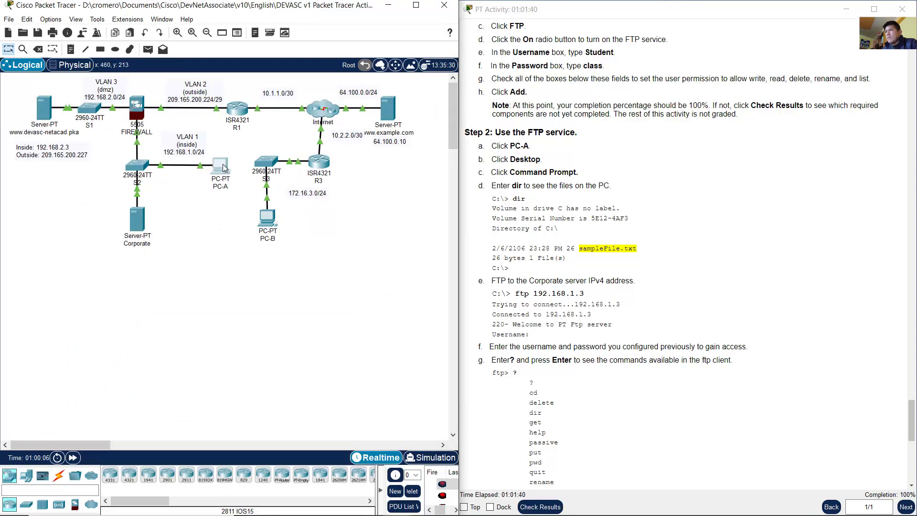
pyautogui.scroll(-3, 631, 179)
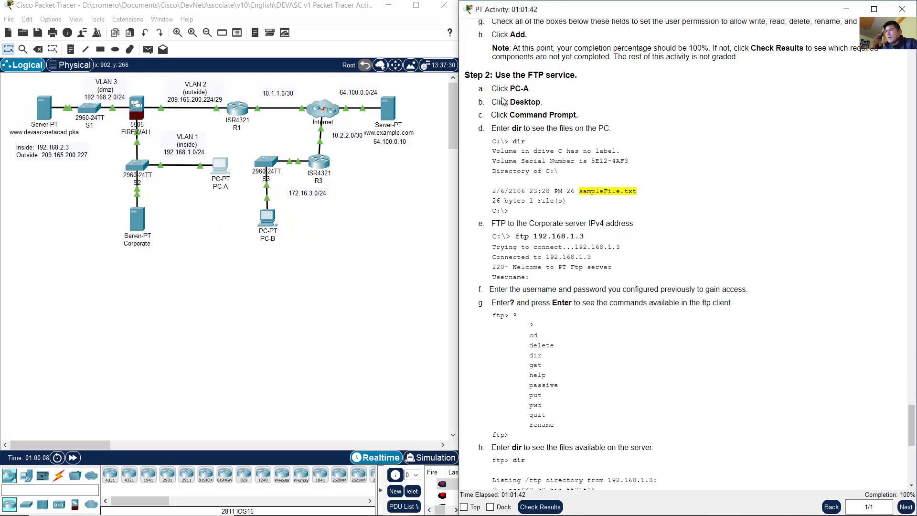
pyautogui.moveTo(501, 90); pyautogui.dragTo(557, 91)
pyautogui.click(228, 172)
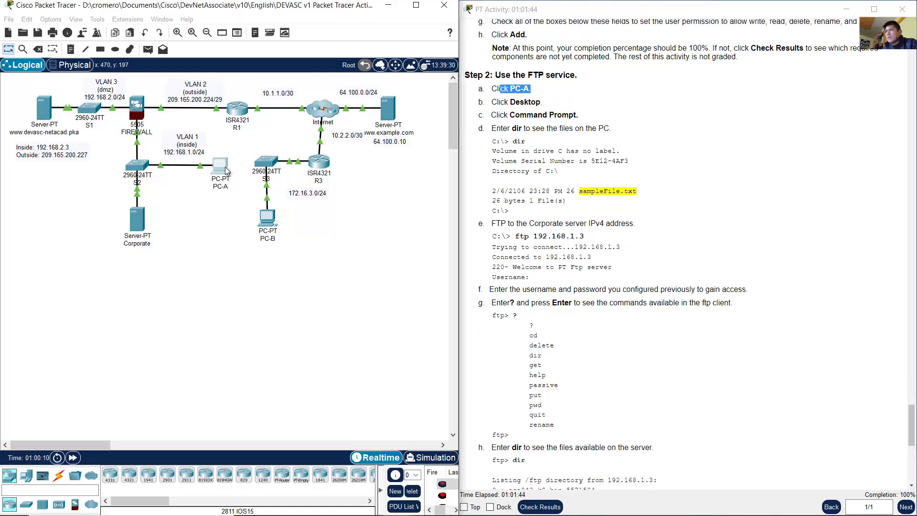
# Step: Close PC-A's Mail Browser, run dir in its Command Prompt, and widen the window
pyautogui.click(424, 114)
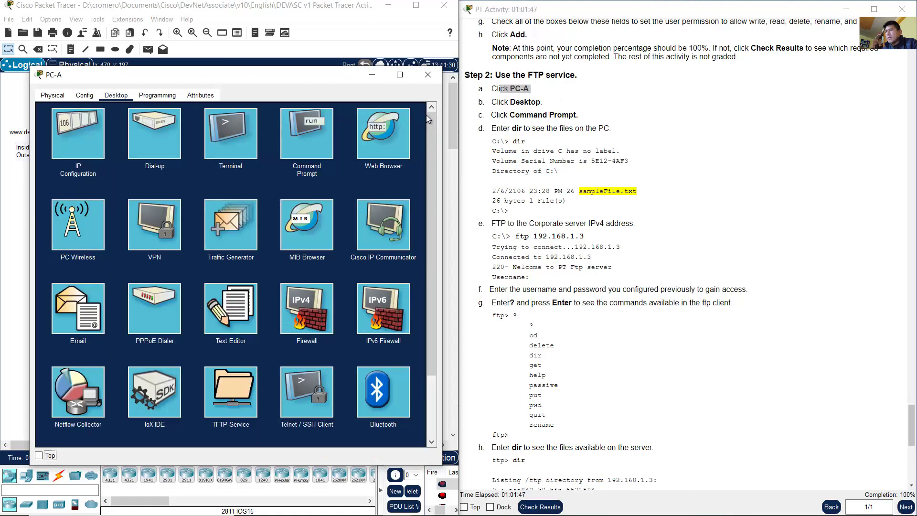
pyautogui.click(307, 141)
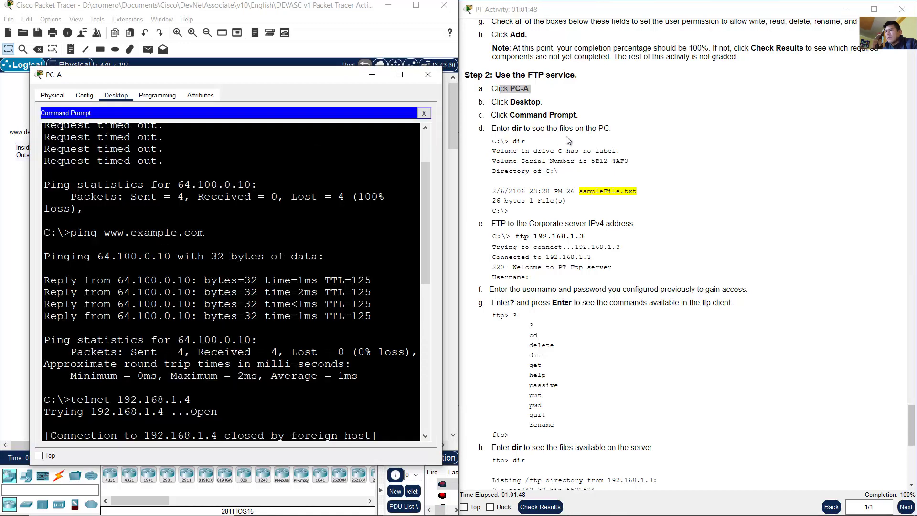
pyautogui.click(569, 141)
pyautogui.moveTo(529, 143); pyautogui.dragTo(512, 142)
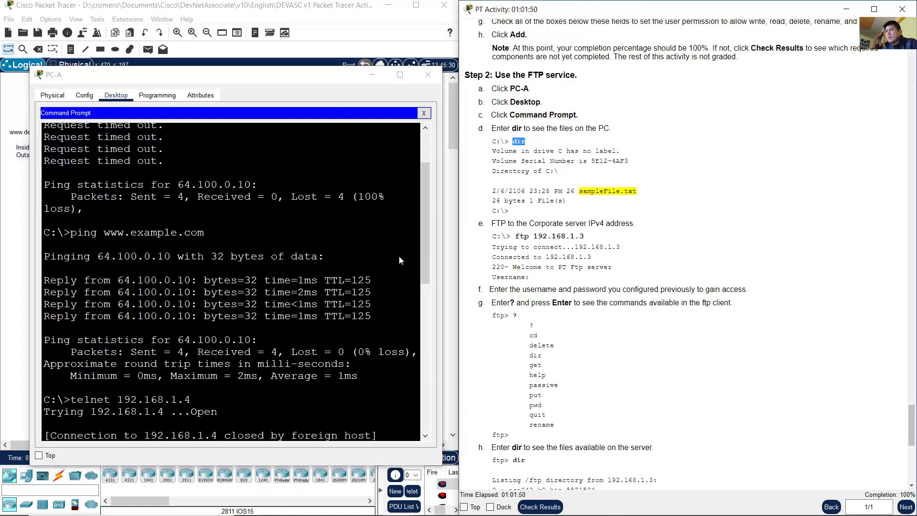
pyautogui.click(316, 342)
pyautogui.scroll(-12, 317, 343)
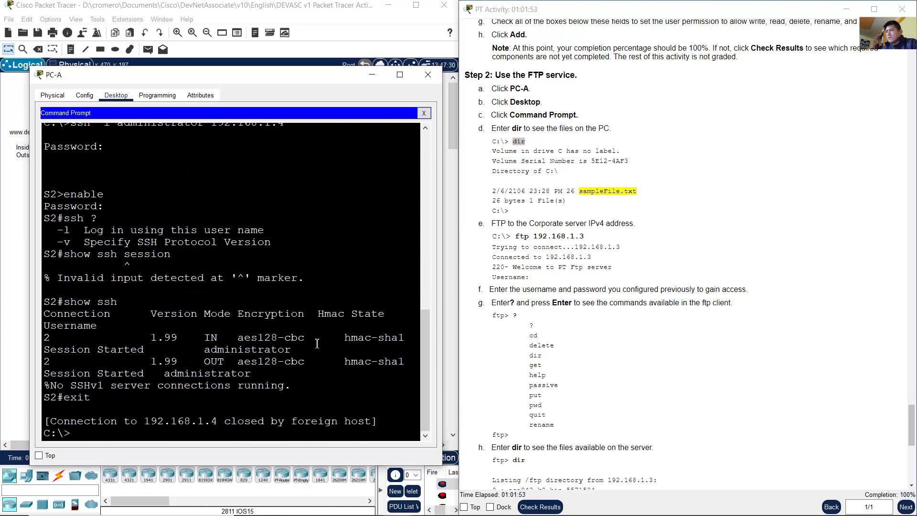
pyautogui.write('dir')
pyautogui.press('Return')
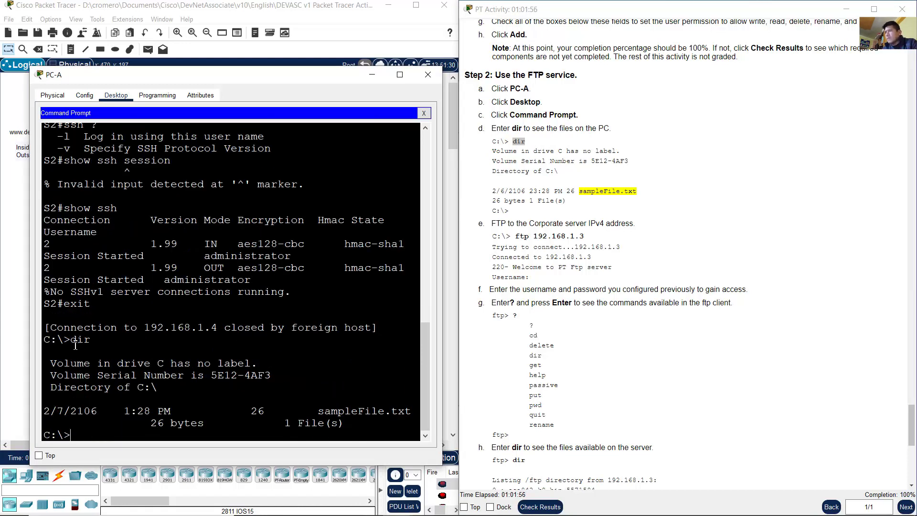
pyautogui.moveTo(75, 344); pyautogui.dragTo(91, 341)
pyautogui.moveTo(443, 300); pyautogui.dragTo(578, 300)
pyautogui.click(312, 414)
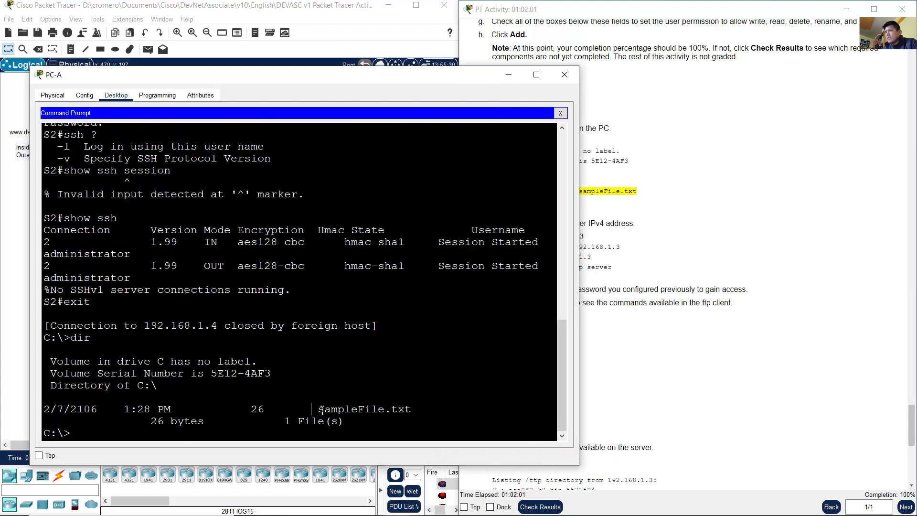
# Step: Review PC-A's dir listing, noting sampleFile.txt on drive C
pyautogui.moveTo(318, 410); pyautogui.dragTo(412, 409)
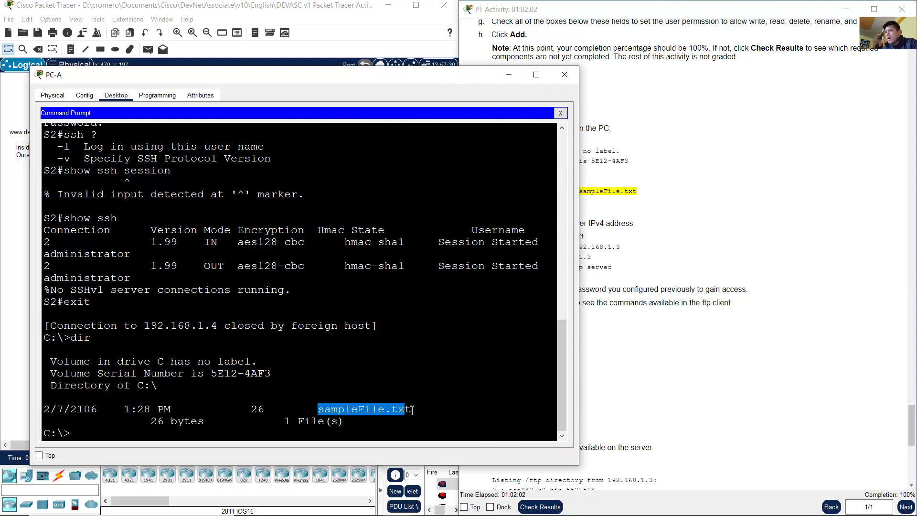
pyautogui.moveTo(315, 410); pyautogui.dragTo(419, 409)
pyautogui.click(275, 409)
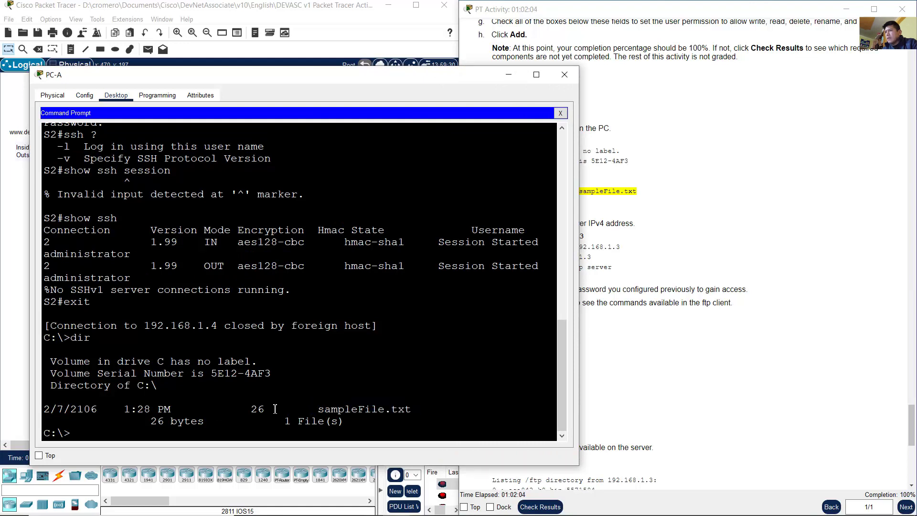
pyautogui.moveTo(74, 340); pyautogui.dragTo(344, 423)
pyautogui.click(96, 352)
pyautogui.moveTo(74, 340); pyautogui.dragTo(72, 433)
pyautogui.click(177, 430)
pyautogui.moveTo(73, 339); pyautogui.dragTo(181, 429)
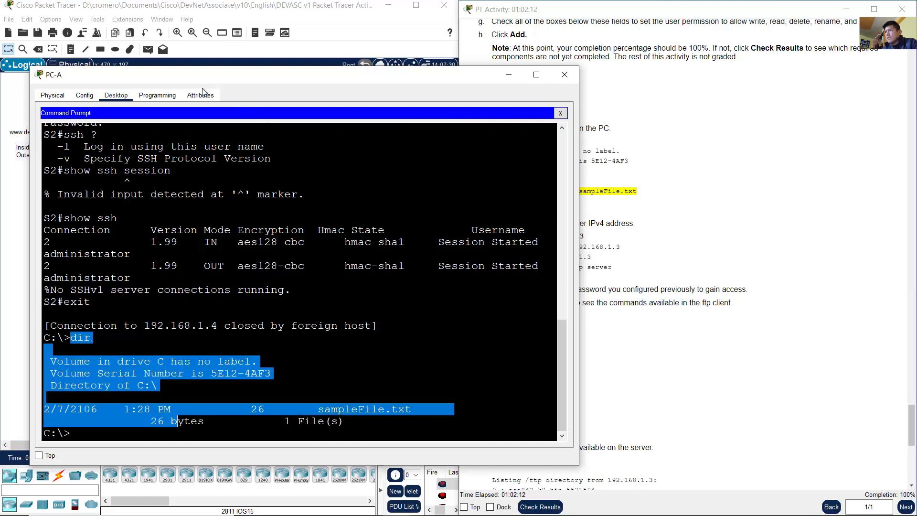
pyautogui.moveTo(206, 77)
pyautogui.mouseDown()
pyautogui.moveTo(201, 65)
pyautogui.moveTo(196, 74)
pyautogui.mouseUp()
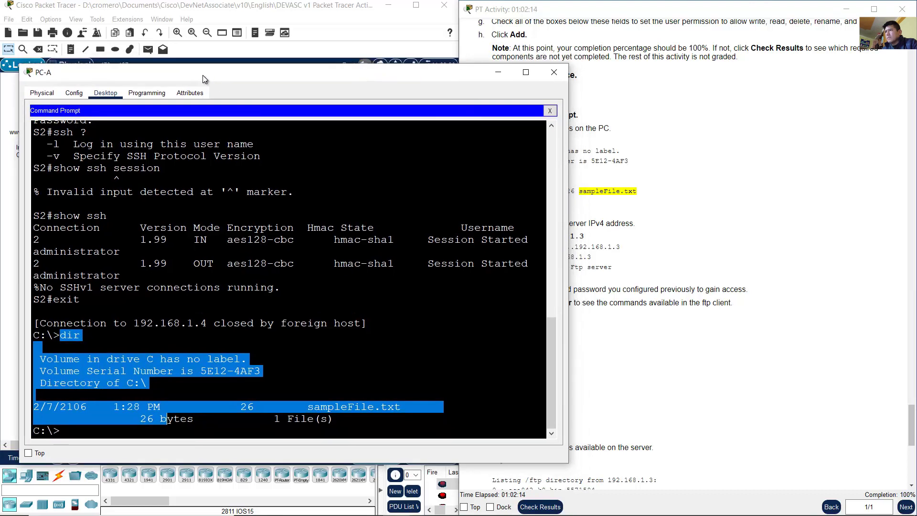
# Step: Reread the steps on listing files and connecting to Corporate, then begin an ftp command
pyautogui.click(662, 173)
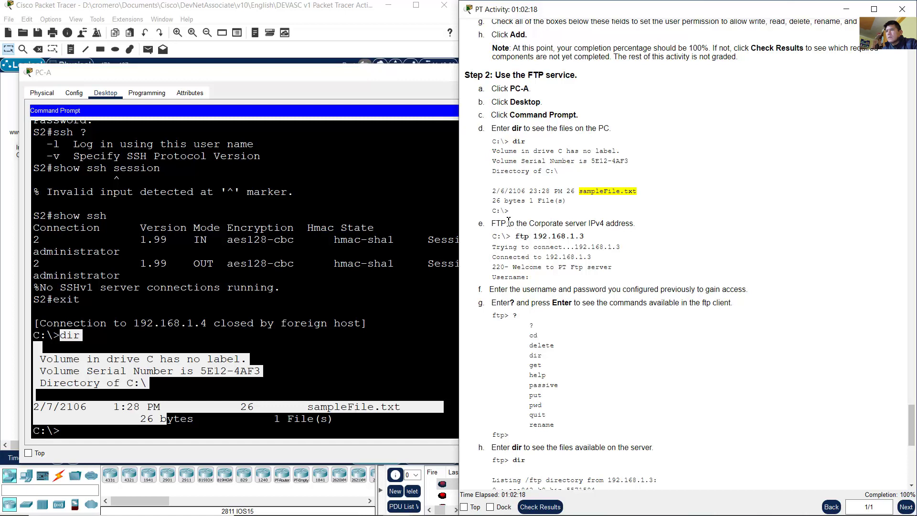
pyautogui.moveTo(493, 129); pyautogui.dragTo(612, 128)
pyautogui.click(640, 171)
pyautogui.moveTo(495, 225); pyautogui.dragTo(636, 226)
pyautogui.click(306, 346)
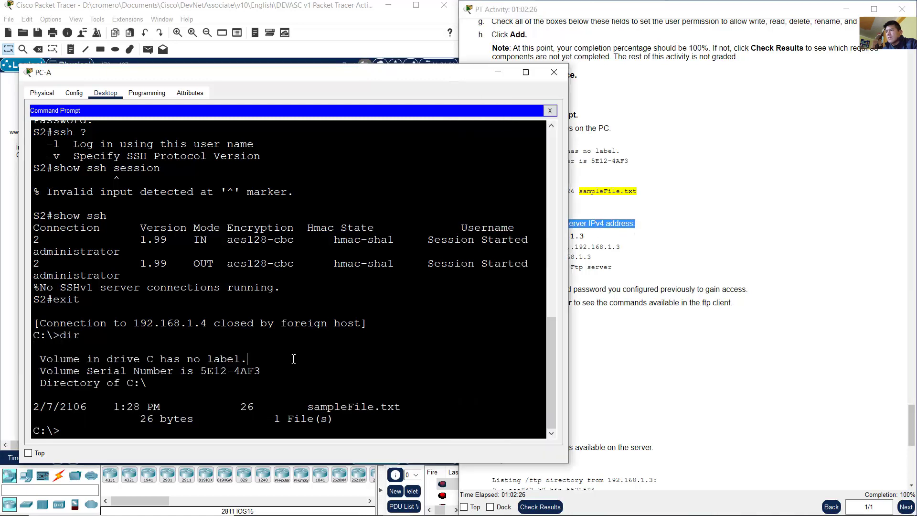
pyautogui.write('ftp')
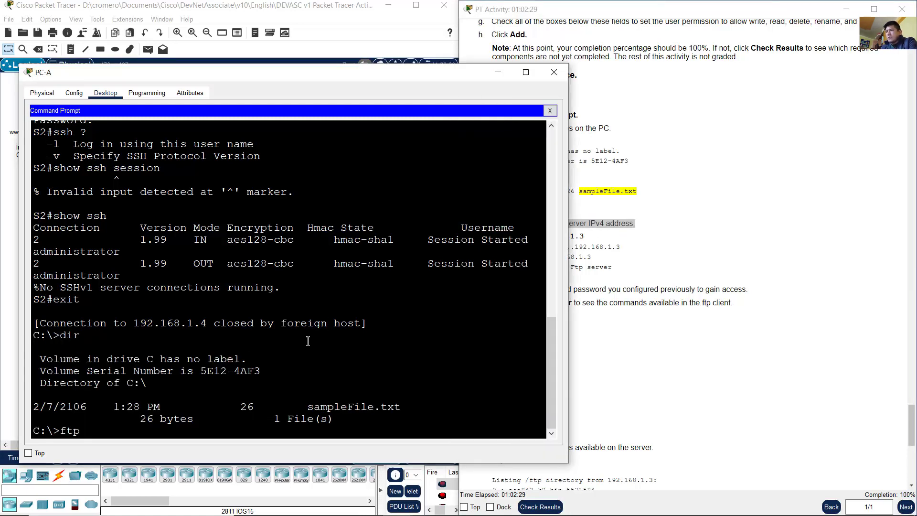
# Step: Look up the Corporate server address and run ftp 192.168.1.3 from PC-A
pyautogui.click(343, 18)
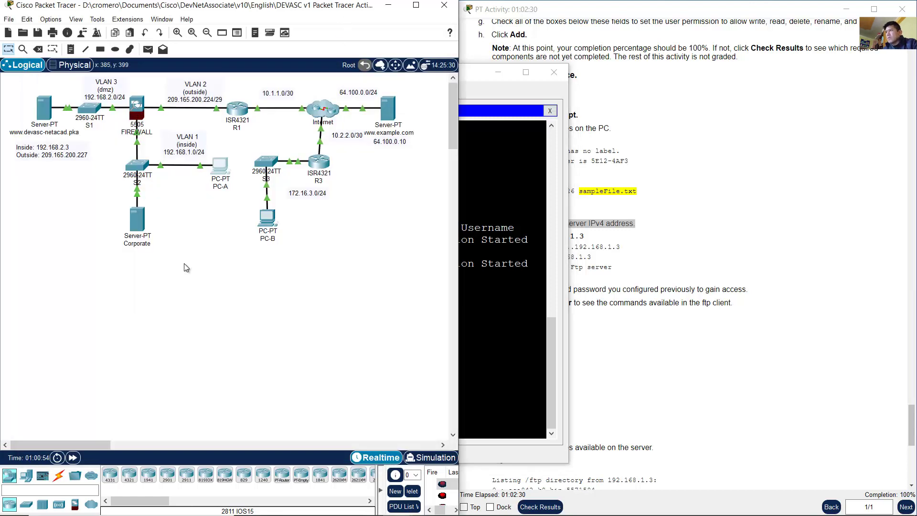
pyautogui.click(610, 242)
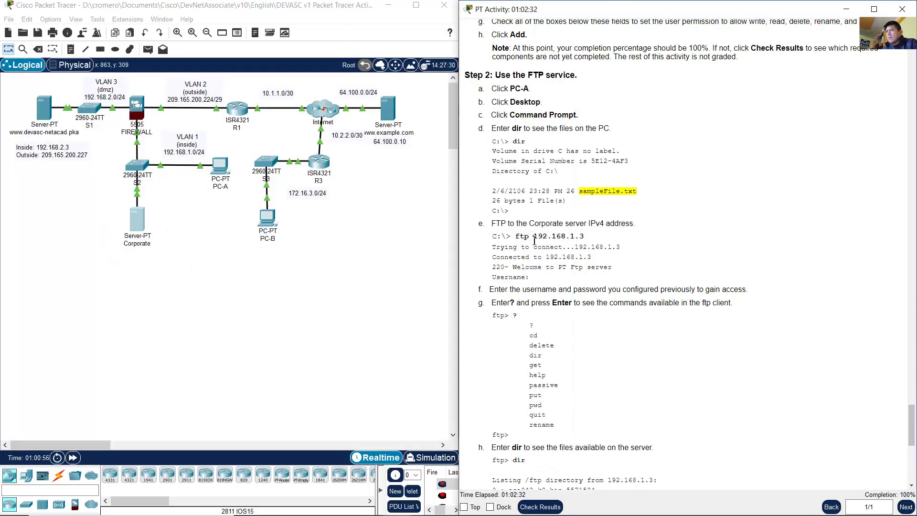
pyautogui.moveTo(534, 238); pyautogui.dragTo(591, 240)
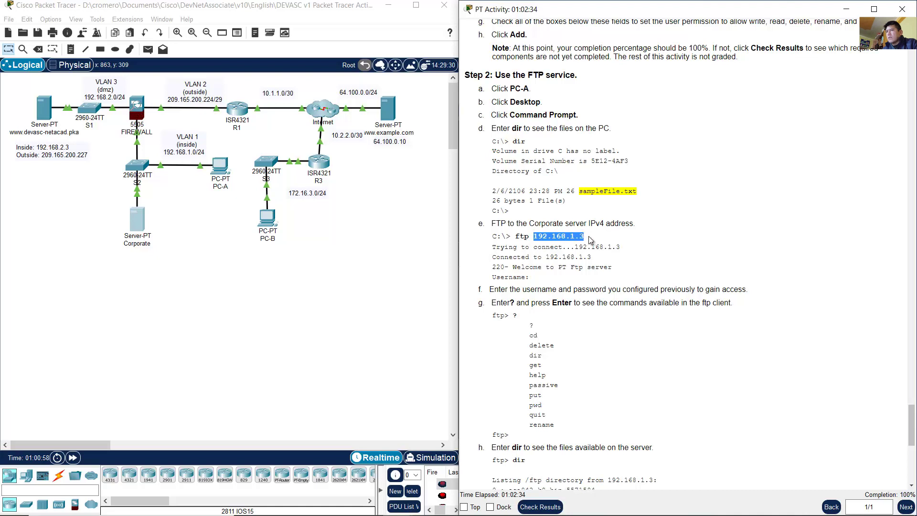
pyautogui.click(233, 212)
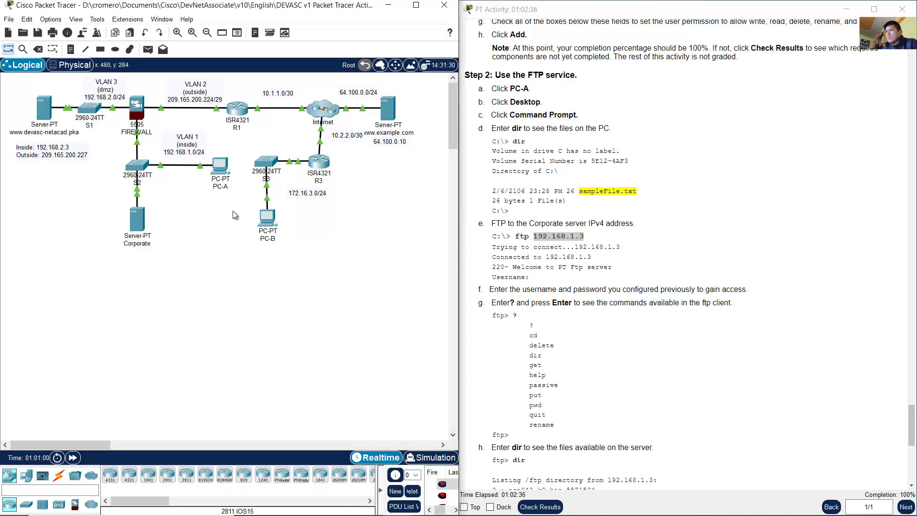
pyautogui.click(220, 167)
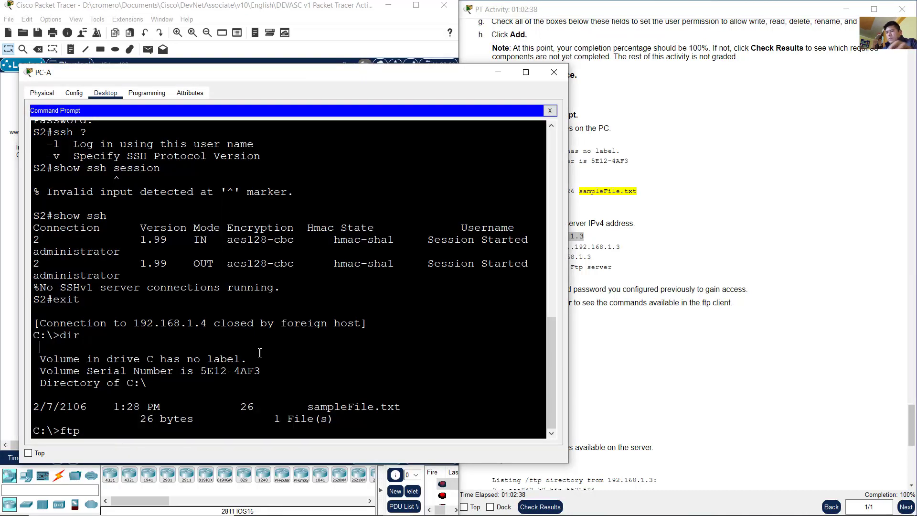
pyautogui.write('192.168.1.3')
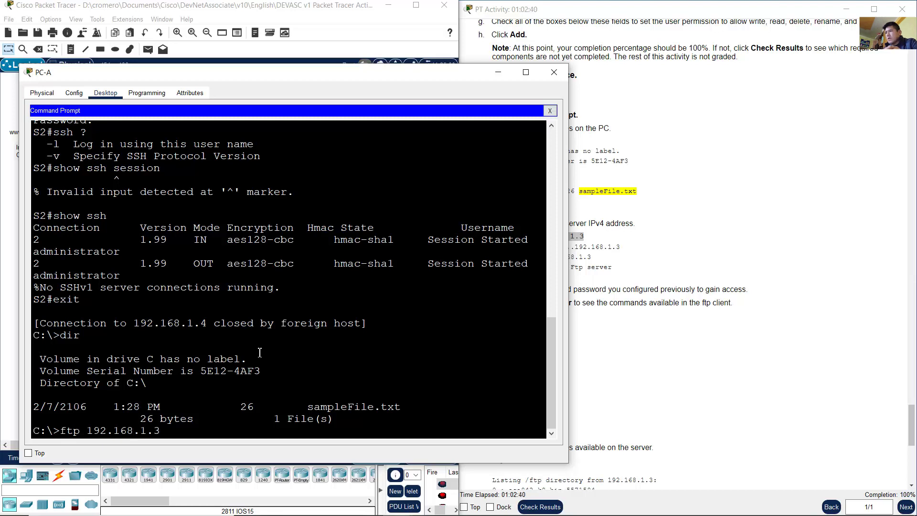
pyautogui.press('Return')
# Step: Log in as user Student and confirm the 'Logged in' message and ftp> prompt
pyautogui.click(613, 315)
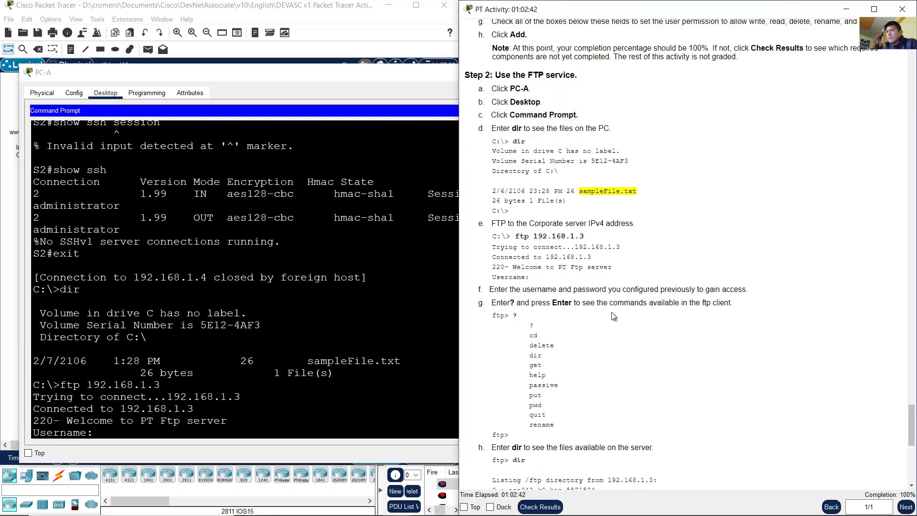
pyautogui.click(348, 77)
pyautogui.write('Stude')
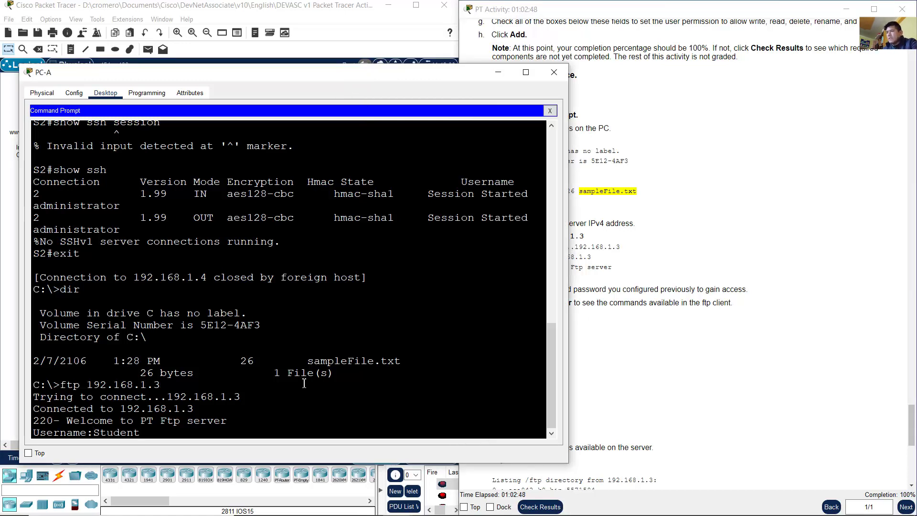
pyautogui.write('nt')
pyautogui.press('Return')
pyautogui.press('Return')
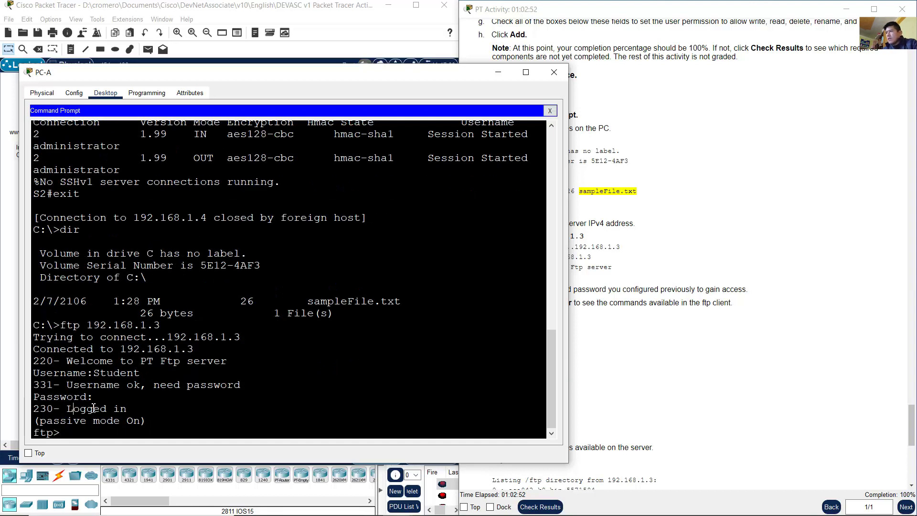
pyautogui.moveTo(73, 409); pyautogui.dragTo(131, 409)
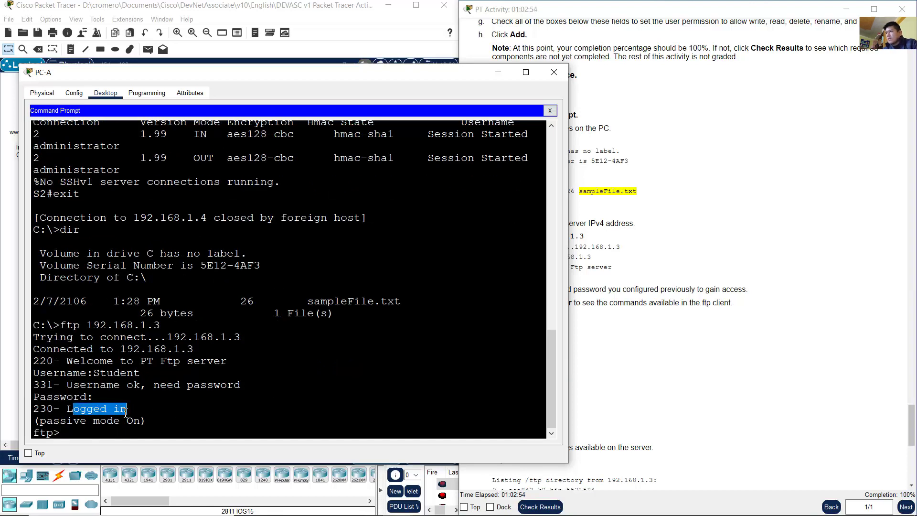
pyautogui.moveTo(61, 433); pyautogui.dragTo(21, 432)
pyautogui.click(61, 439)
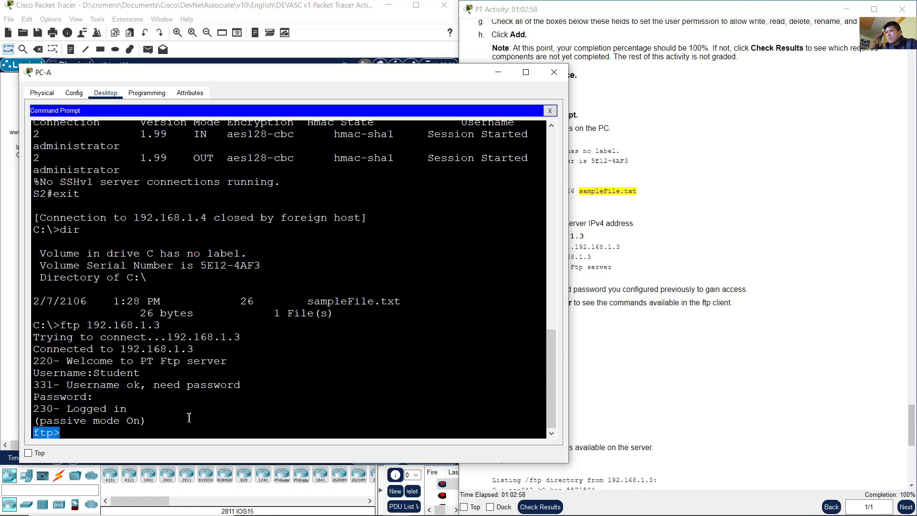
pyautogui.click(684, 286)
pyautogui.scroll(-3, 677, 289)
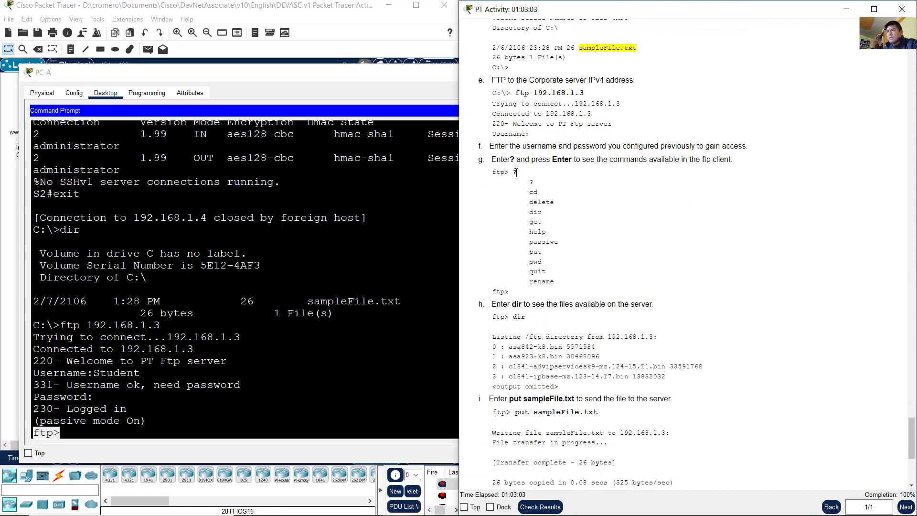
pyautogui.doubleClick(517, 172)
# Step: Enter ? at the ftp> prompt to list commands from cd and dir through put and rename
pyautogui.moveTo(586, 161); pyautogui.dragTo(696, 160)
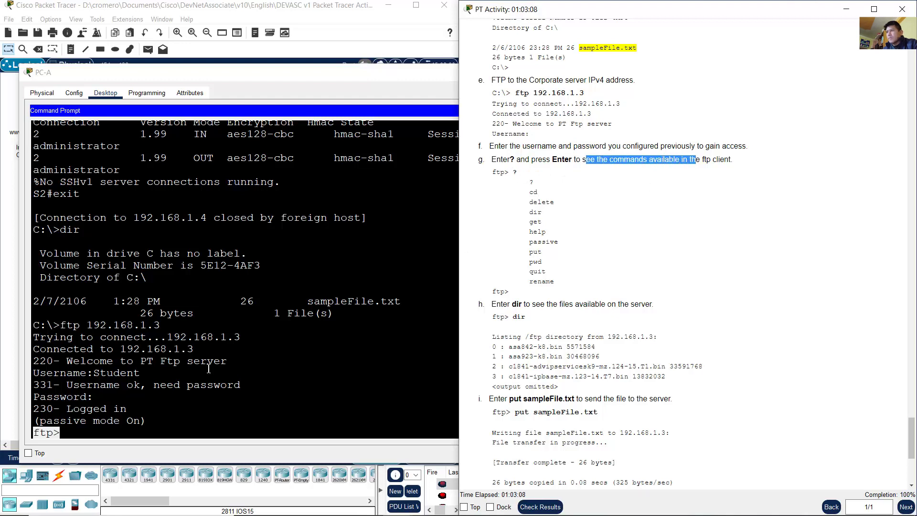
pyautogui.click(271, 392)
pyautogui.write('?')
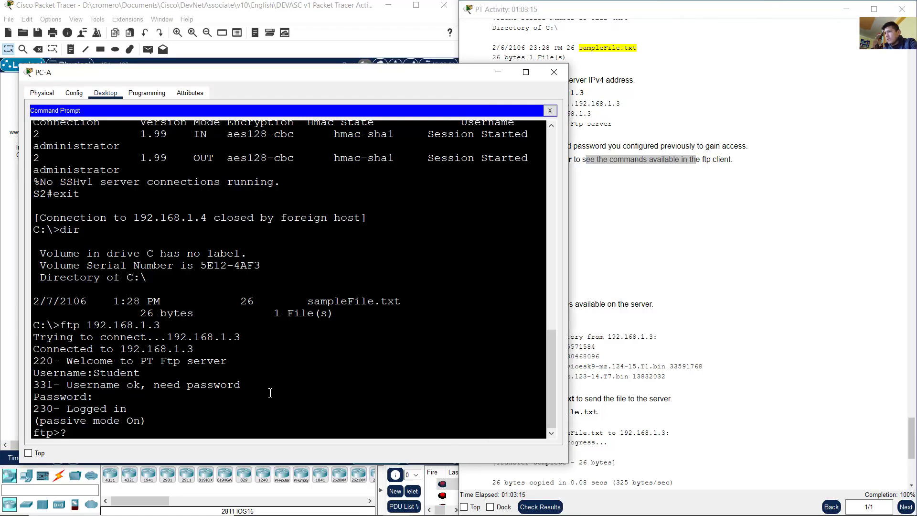
pyautogui.press('Return')
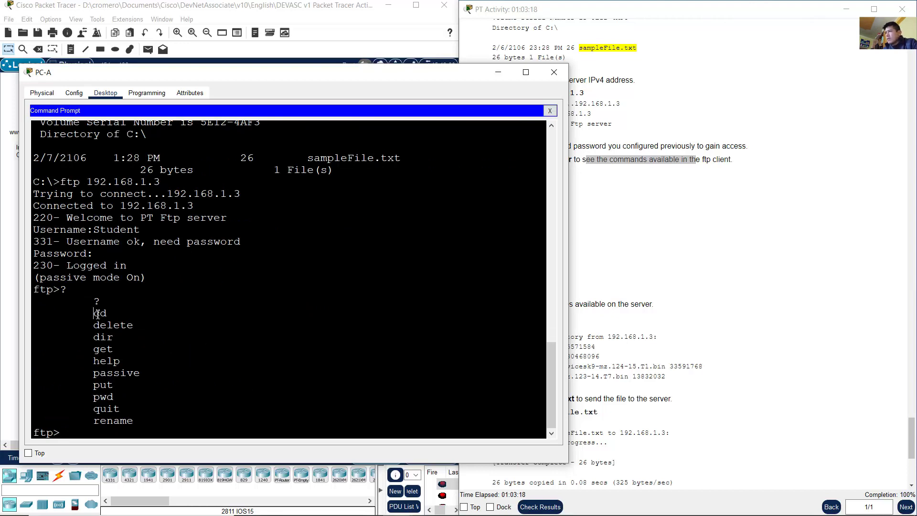
pyautogui.moveTo(94, 313); pyautogui.dragTo(146, 420)
pyautogui.click(702, 263)
pyautogui.scroll(-3, 631, 295)
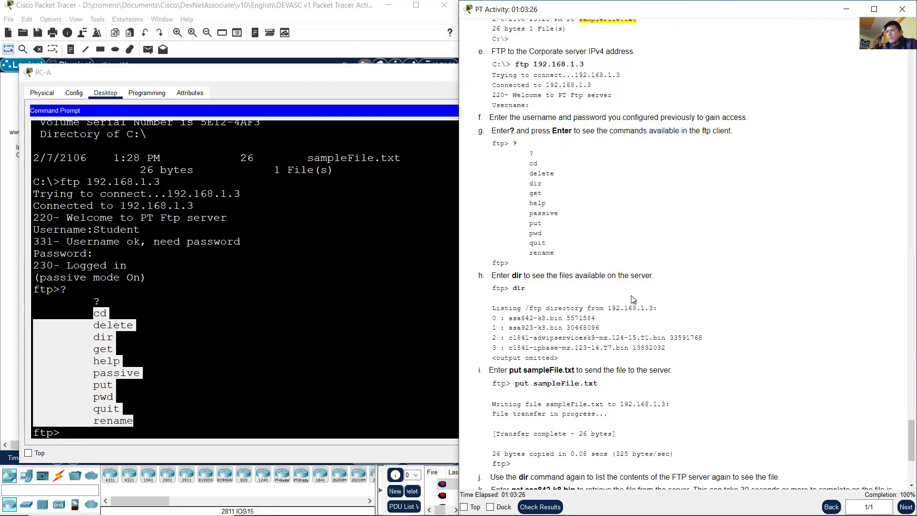
pyautogui.moveTo(517, 163); pyautogui.dragTo(658, 165)
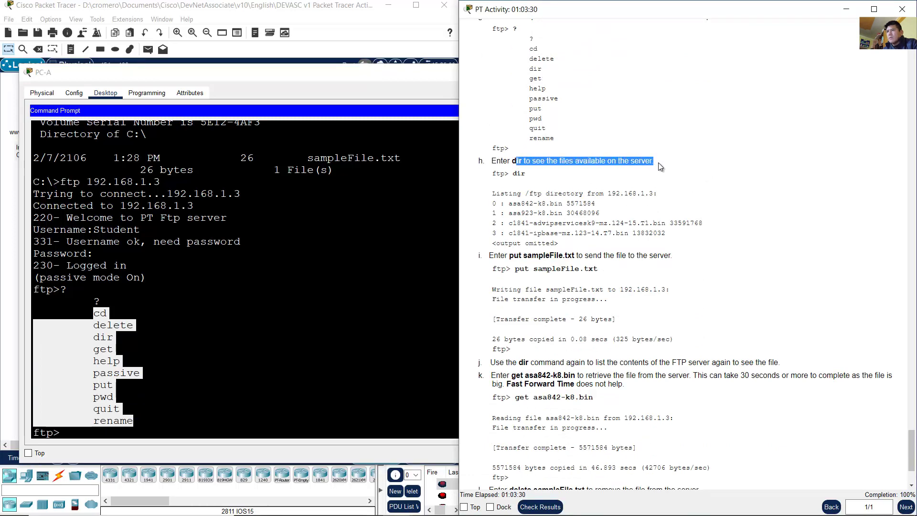
pyautogui.click(306, 377)
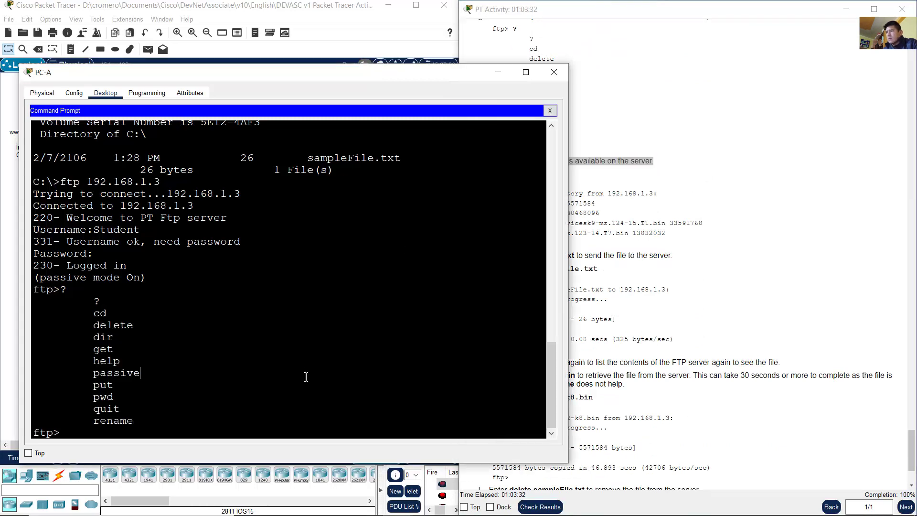
# Step: Run dir at the ftp> prompt and review the 33 image files on the server
pyautogui.write('dir')
pyautogui.press('Return')
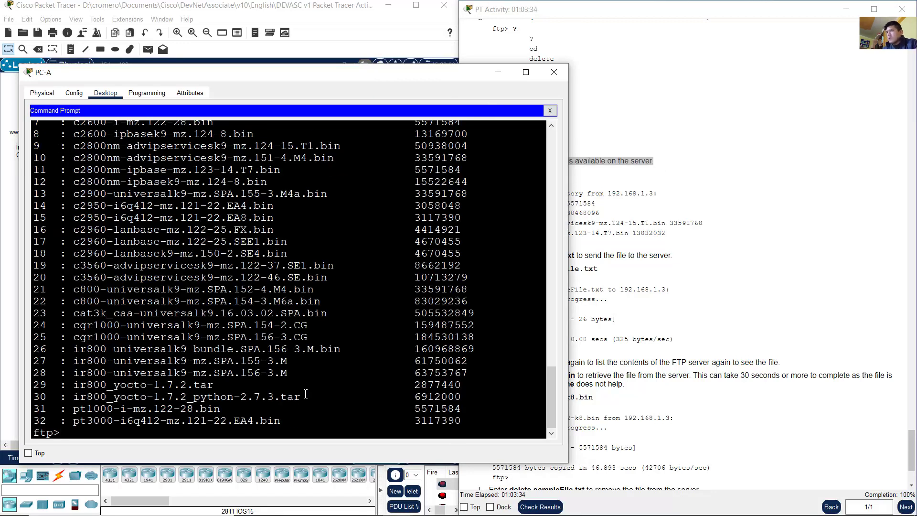
pyautogui.scroll(6, 287, 363)
pyautogui.moveTo(113, 252); pyautogui.dragTo(299, 371)
pyautogui.scroll(1, 270, 317)
pyautogui.moveTo(130, 266); pyautogui.dragTo(270, 367)
pyautogui.scroll(-7, 287, 343)
pyautogui.moveTo(134, 204); pyautogui.dragTo(308, 419)
pyautogui.click(307, 397)
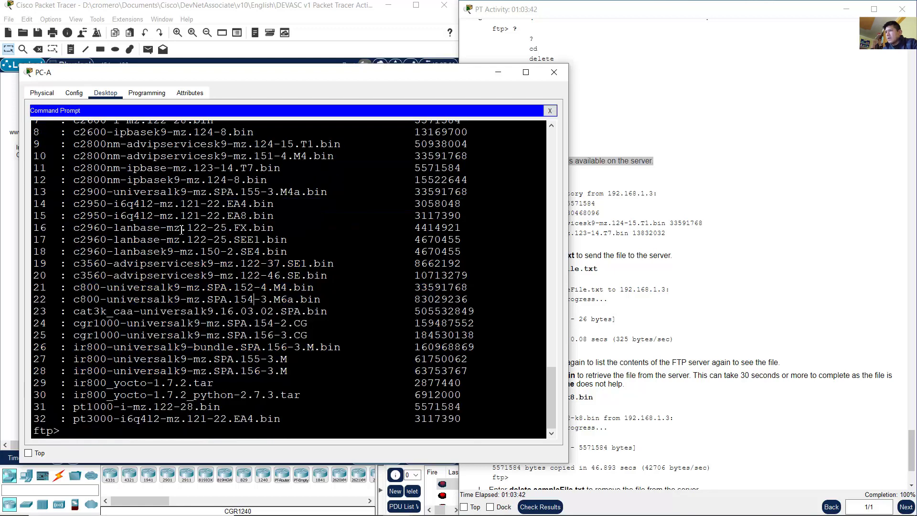
pyautogui.moveTo(139, 191); pyautogui.dragTo(332, 411)
pyautogui.click(436, 312)
# Step: Read step i's put command and locate sampleFile.txt in PC-A's earlier listing
pyautogui.click(771, 217)
pyautogui.scroll(-2, 706, 213)
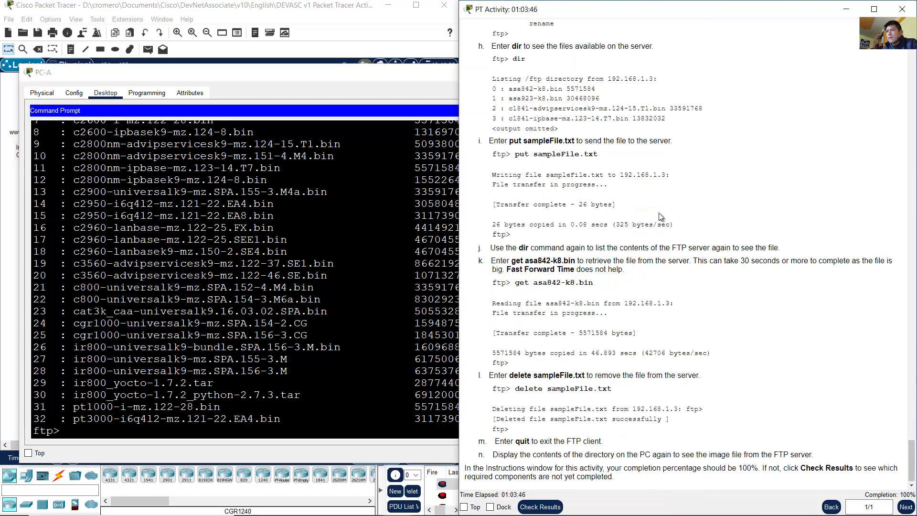
pyautogui.moveTo(511, 140); pyautogui.dragTo(665, 140)
pyautogui.scroll(1, 234, 347)
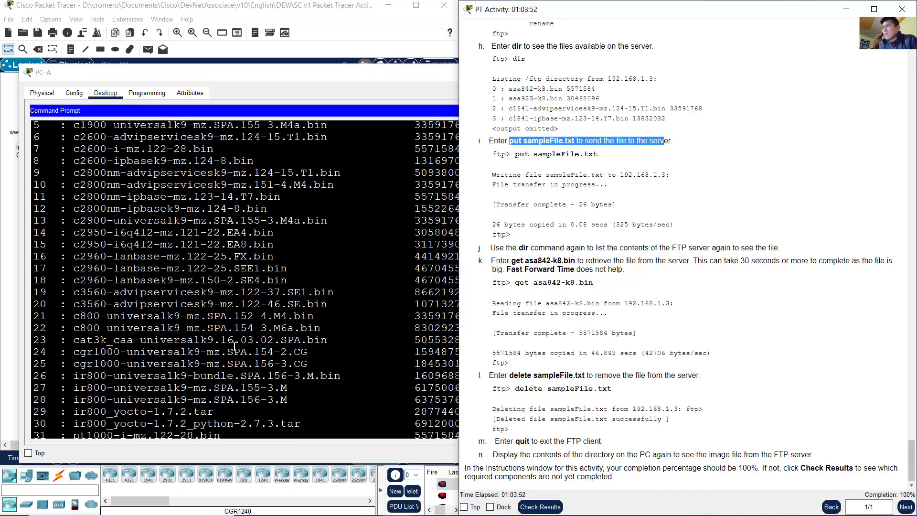
pyautogui.scroll(12, 235, 346)
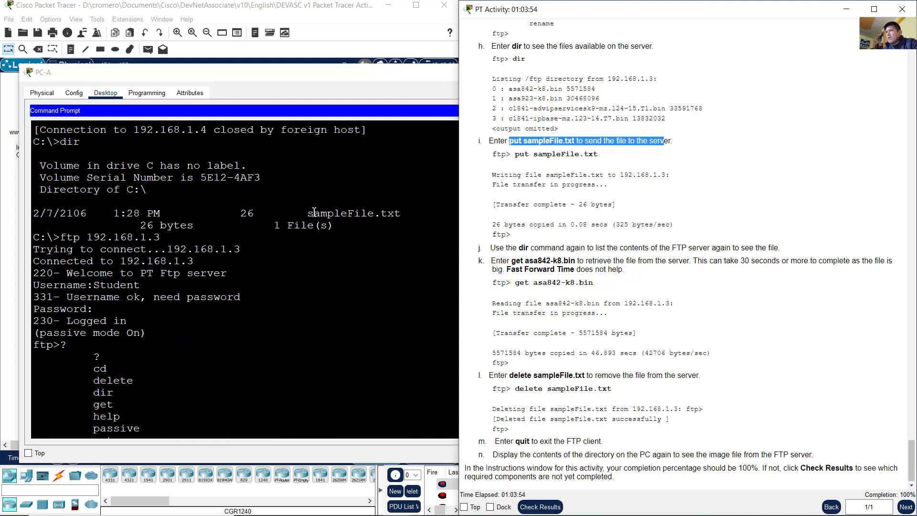
pyautogui.moveTo(314, 213); pyautogui.dragTo(407, 213)
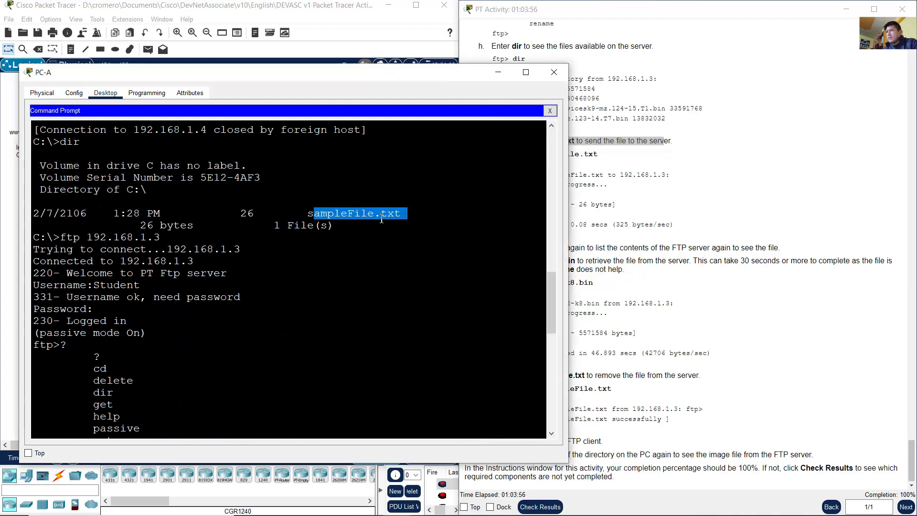
pyautogui.click(382, 218)
pyautogui.moveTo(308, 213); pyautogui.dragTo(409, 213)
# Step: Run dir on the server again, then recheck the put command in the instructions
pyautogui.write('dir')
pyautogui.press('Return')
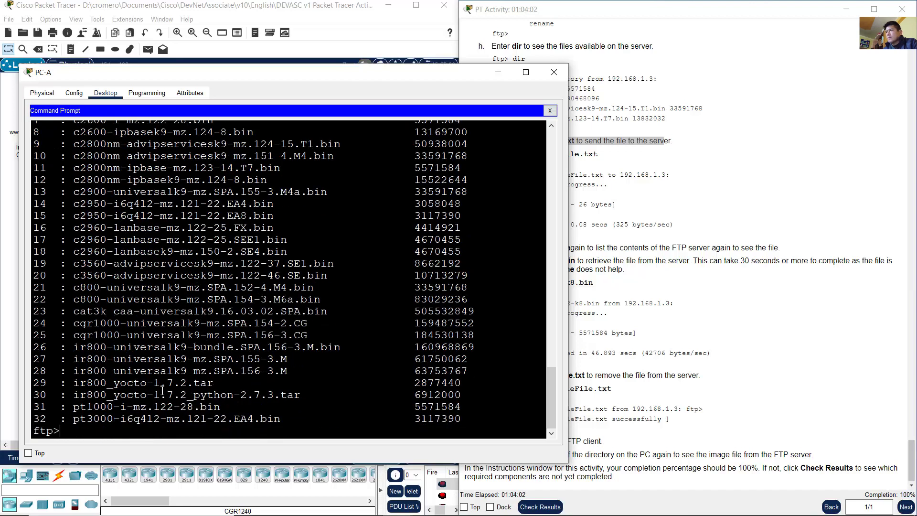
pyautogui.scroll(5, 163, 391)
pyautogui.moveTo(34, 208); pyautogui.dragTo(241, 364)
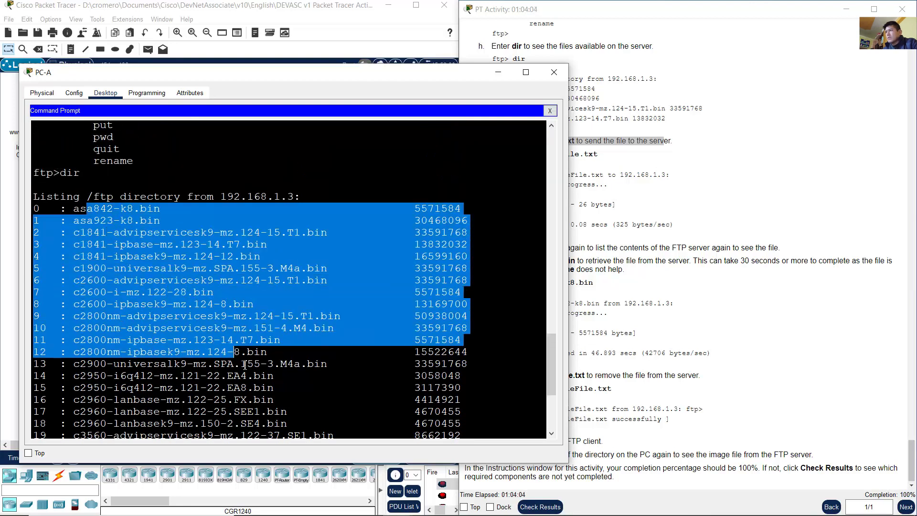
pyautogui.scroll(-5, 272, 364)
pyautogui.moveTo(282, 420); pyautogui.dragTo(278, 368)
pyautogui.click(180, 248)
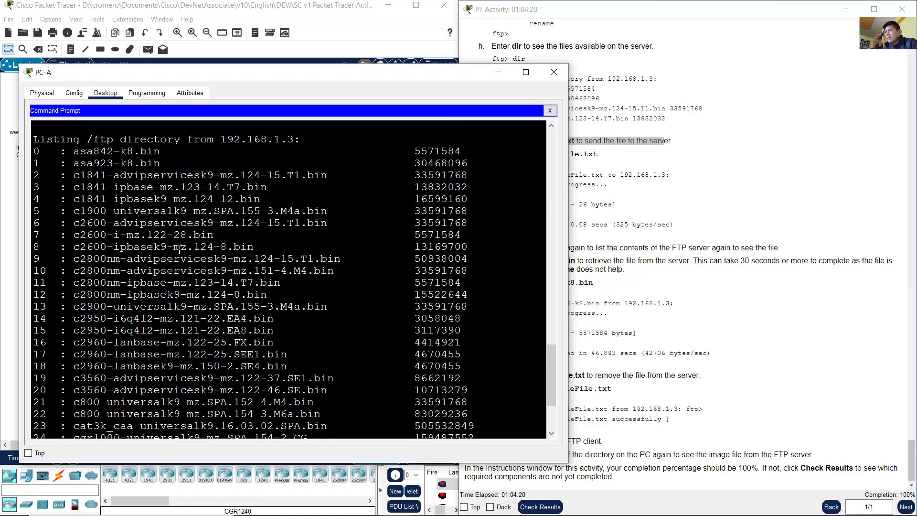
pyautogui.moveTo(101, 152); pyautogui.dragTo(273, 342)
pyautogui.scroll(-3, 302, 300)
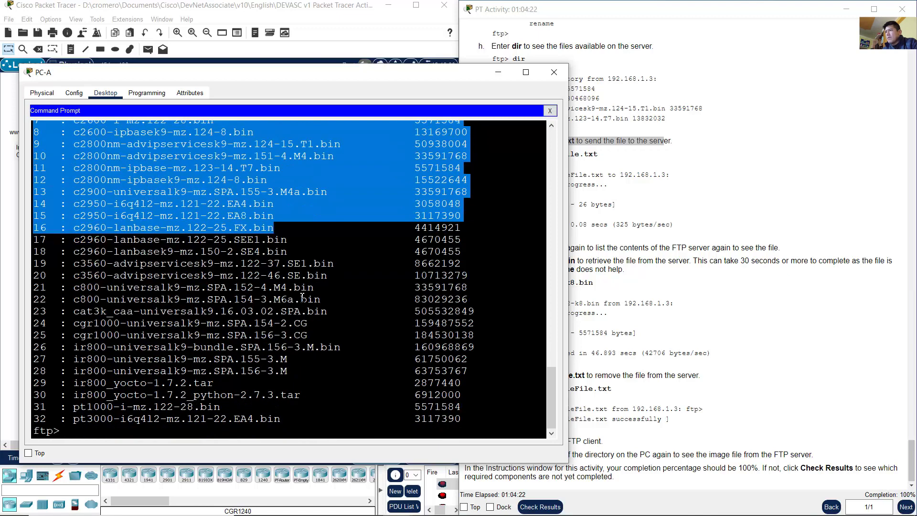
pyautogui.moveTo(140, 168); pyautogui.dragTo(267, 409)
pyautogui.click(255, 347)
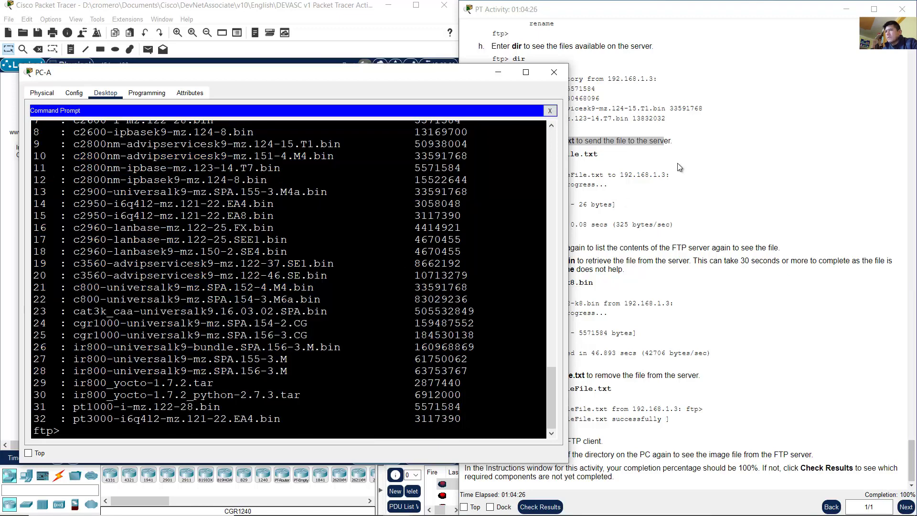
pyautogui.click(677, 162)
pyautogui.moveTo(519, 159); pyautogui.dragTo(529, 159)
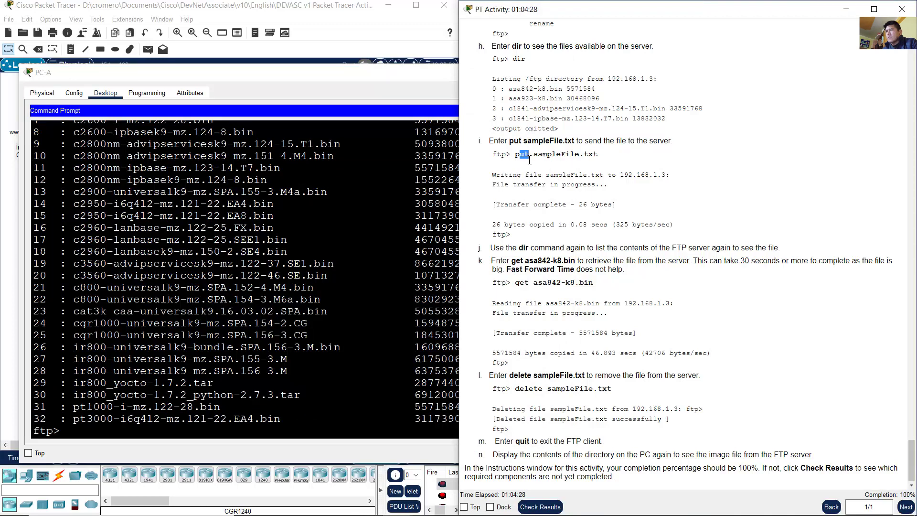
# Step: Run put sampleFile.txt, pasting the file name copied from the earlier listing
pyautogui.click(309, 381)
pyautogui.write('put')
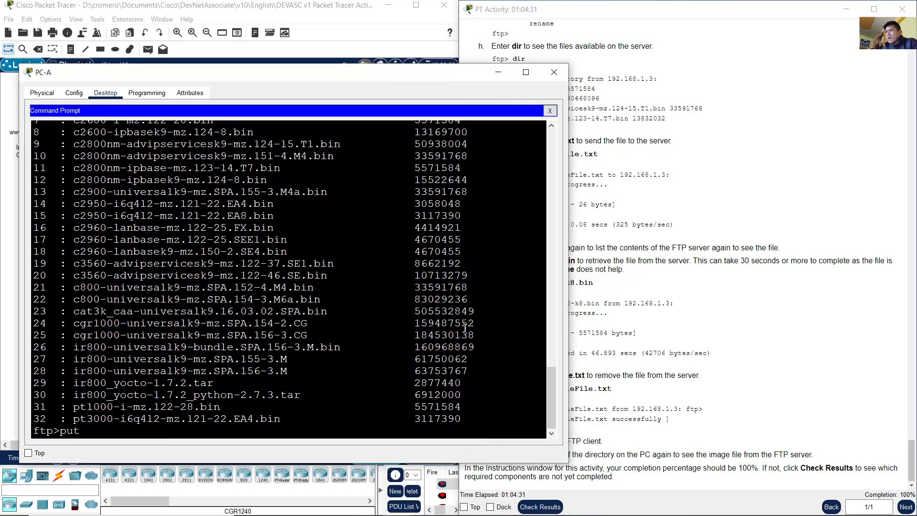
pyautogui.scroll(15, 309, 380)
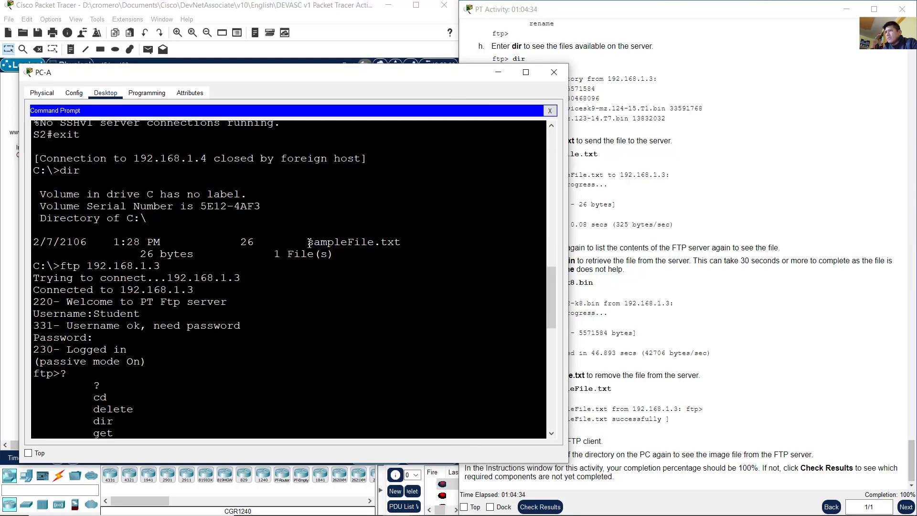
pyautogui.moveTo(309, 243); pyautogui.dragTo(406, 243)
pyautogui.hotkey('ctrl', 'c')
pyautogui.rightClick(396, 241)
pyautogui.click(427, 244)
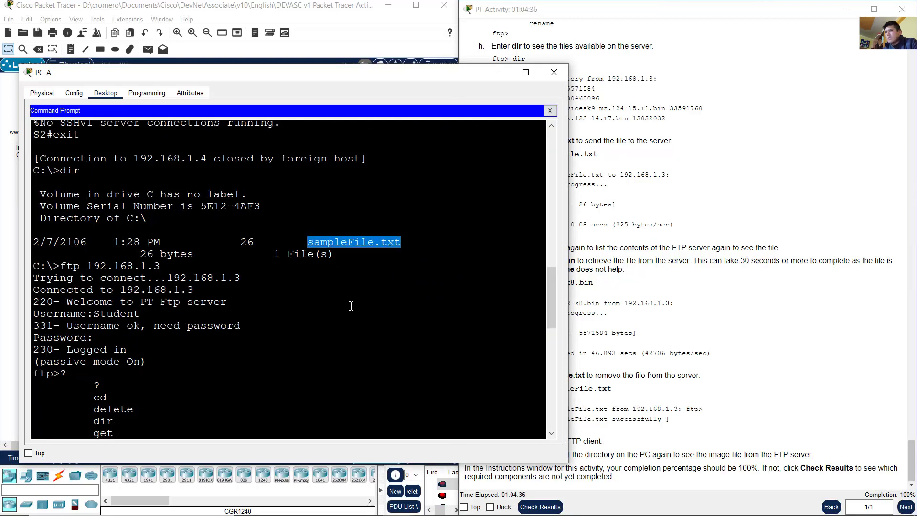
pyautogui.scroll(-15, 370, 320)
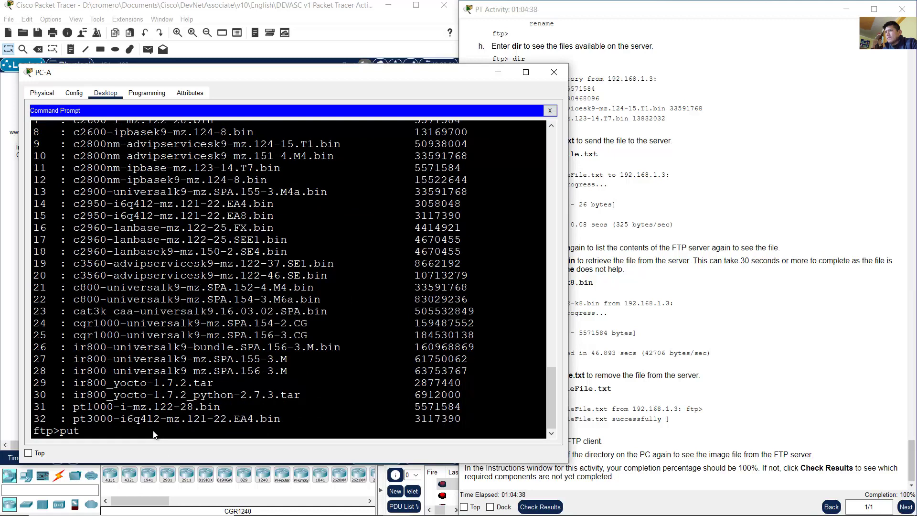
pyautogui.rightClick(152, 431)
pyautogui.click(175, 449)
pyautogui.press('Return')
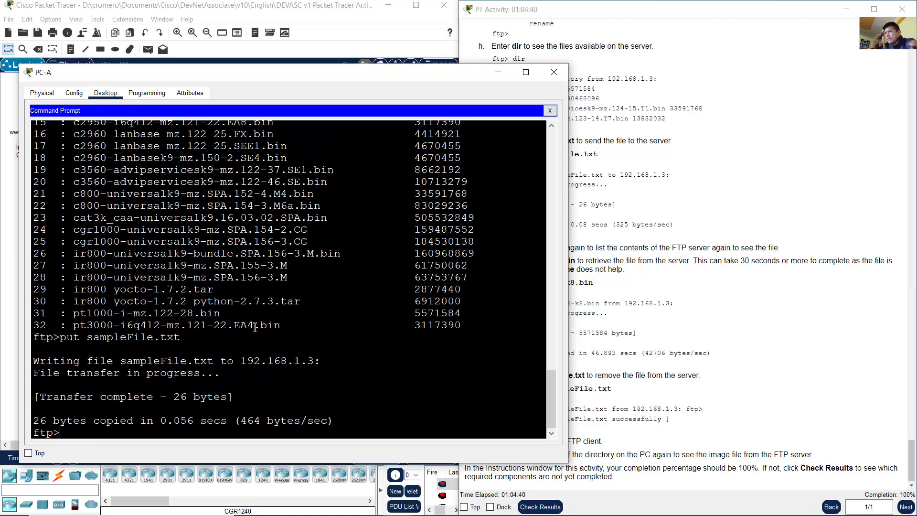
# Step: Confirm the 26-byte transfer completed and read the next step on listing server files
pyautogui.moveTo(41, 400); pyautogui.dragTo(235, 400)
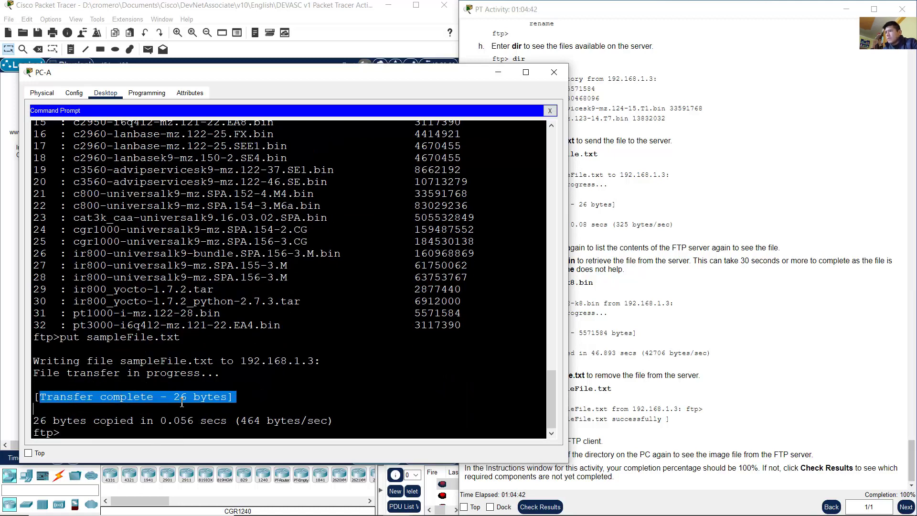
pyautogui.click(815, 193)
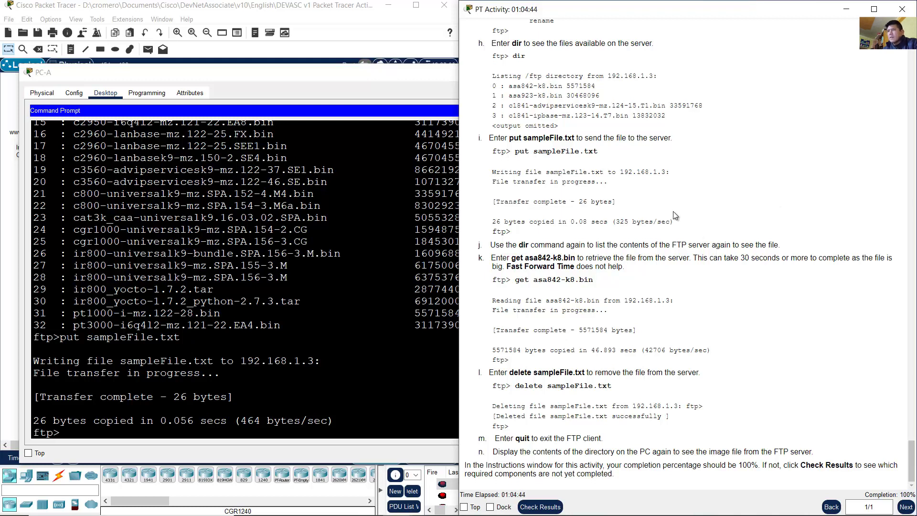
pyautogui.moveTo(518, 245); pyautogui.dragTo(594, 247)
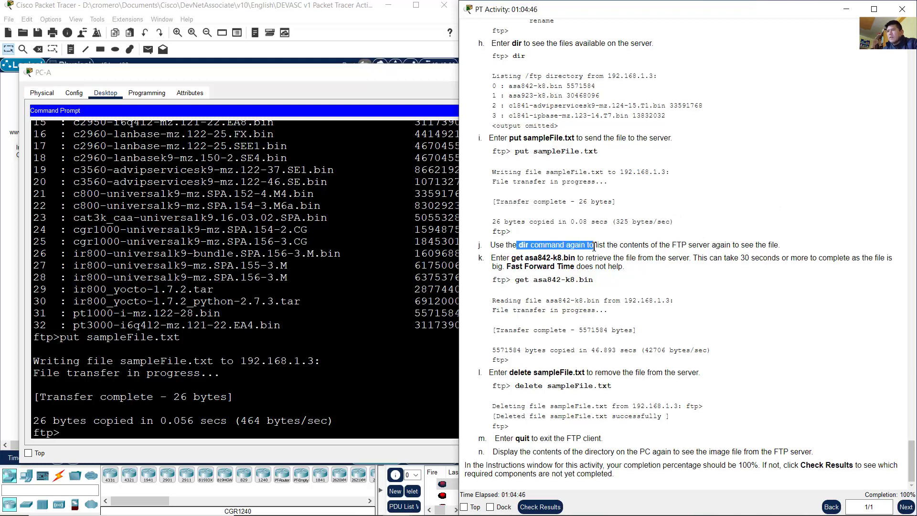
pyautogui.click(274, 309)
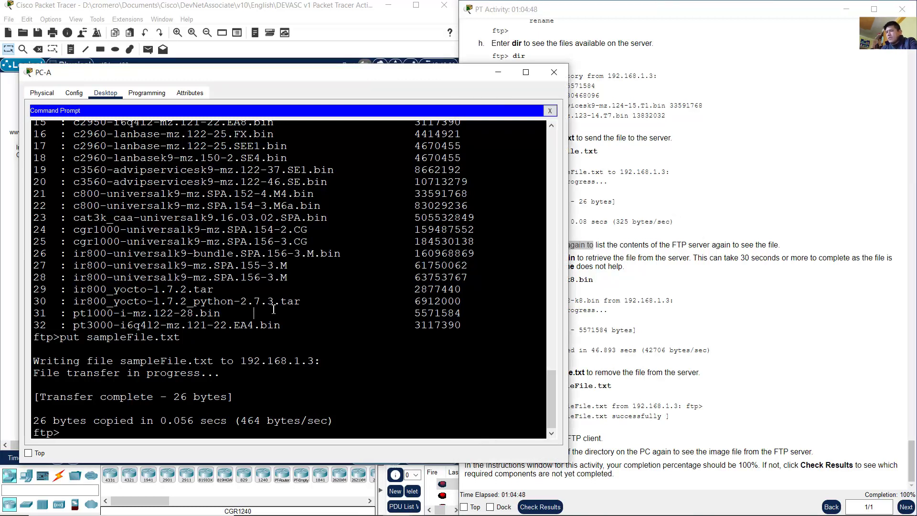
# Step: Run dir and confirm sampleFile.txt appears as entry 33 with 26 bytes
pyautogui.write('dir')
pyautogui.press('Return')
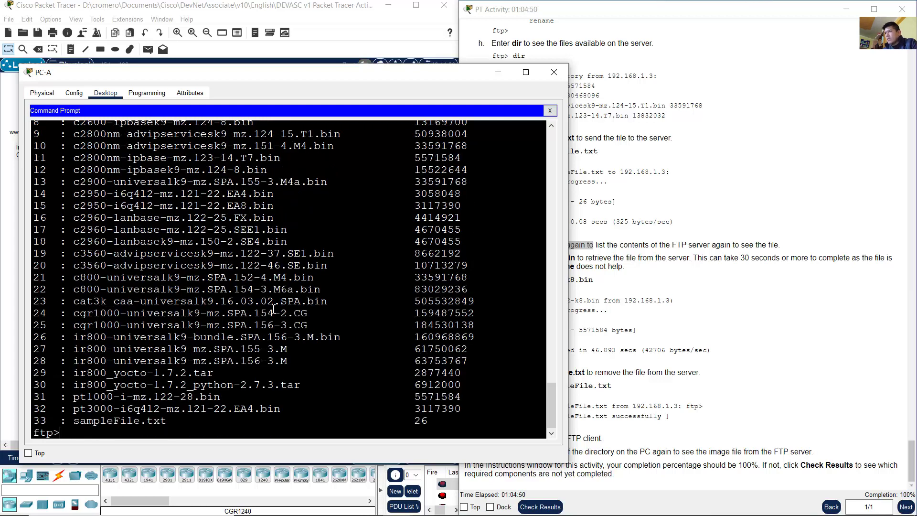
pyautogui.moveTo(79, 421); pyautogui.dragTo(435, 427)
pyautogui.click(441, 426)
pyautogui.doubleClick(421, 421)
# Step: Read step k on retrieving asa842-k8.bin and find that file in the server listing
pyautogui.click(735, 280)
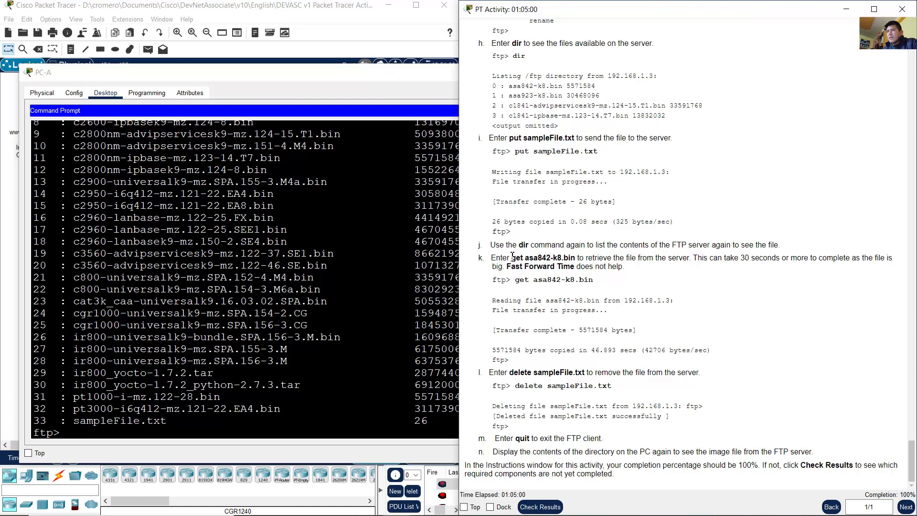
pyautogui.moveTo(500, 258); pyautogui.dragTo(690, 258)
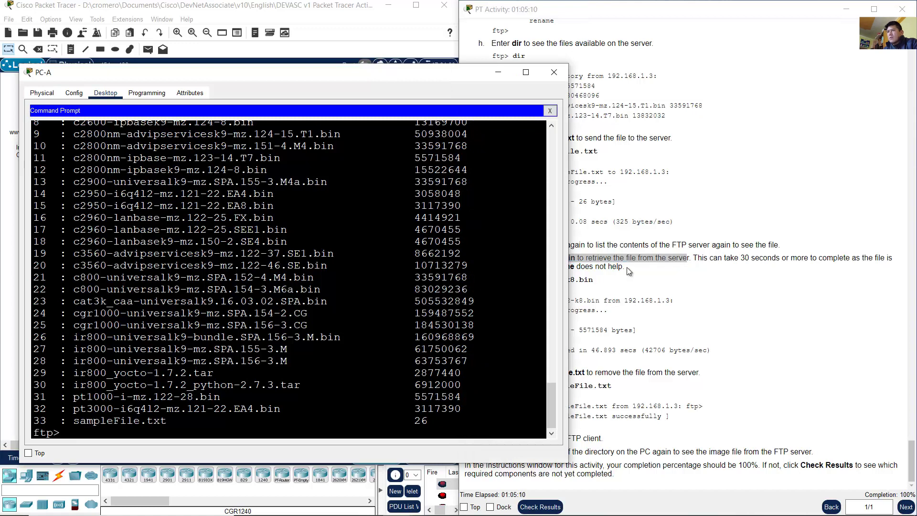
pyautogui.click(538, 275)
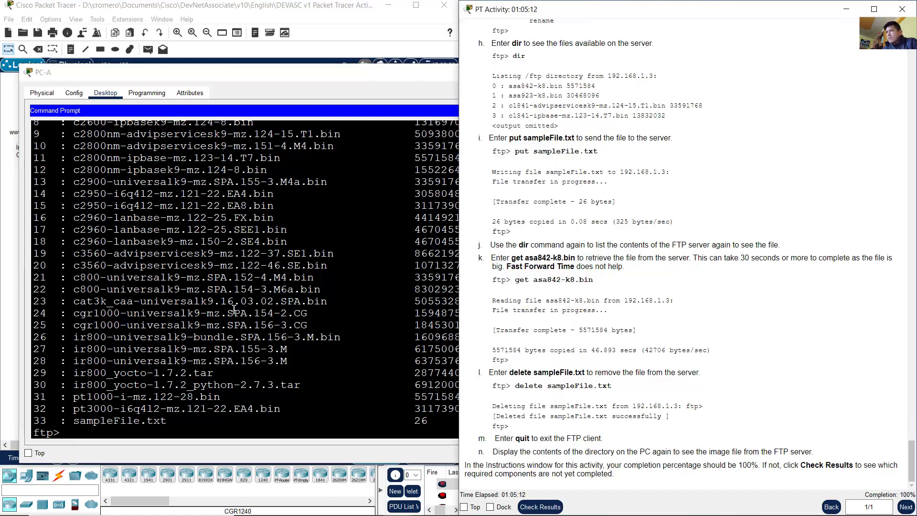
pyautogui.scroll(5, 301, 334)
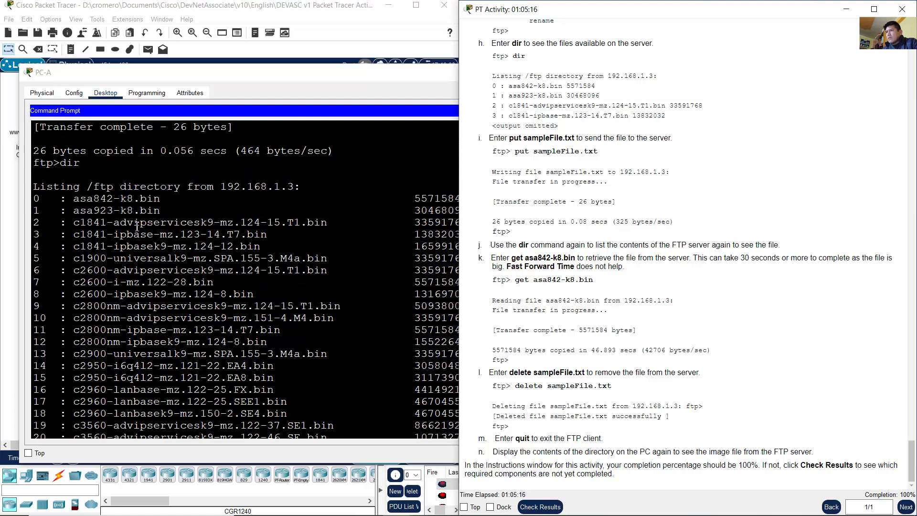
pyautogui.moveTo(74, 198); pyautogui.dragTo(163, 197)
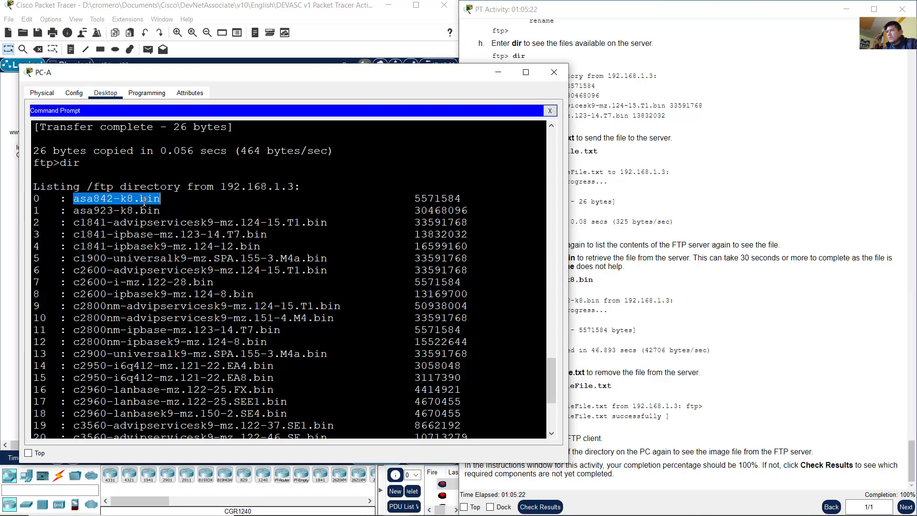
pyautogui.click(685, 244)
pyautogui.scroll(-5, 213, 334)
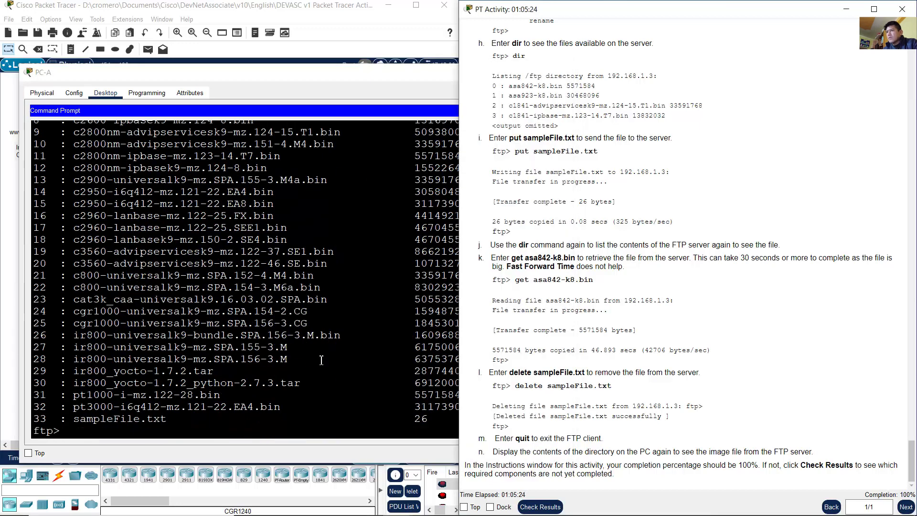
pyautogui.click(213, 406)
# Step: Run get asa842-k8.bin, pasting the file name copied from the server listing
pyautogui.write('get')
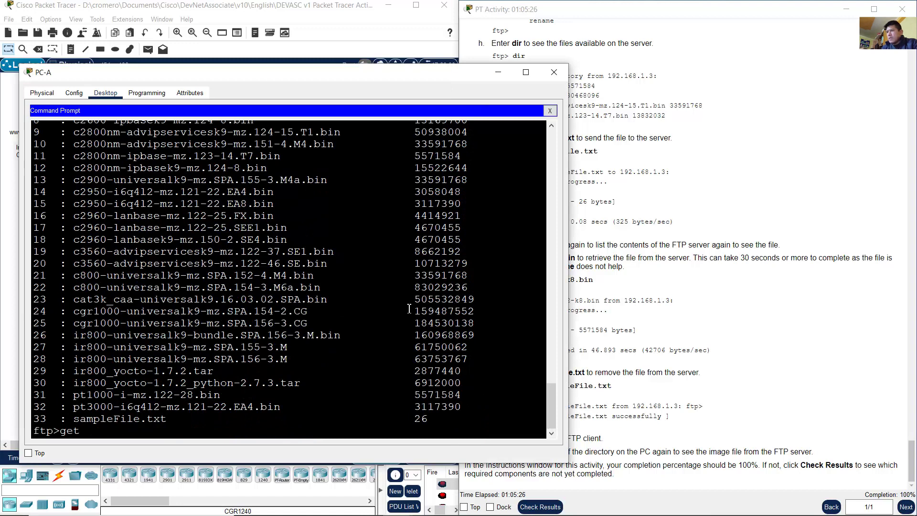
pyautogui.scroll(5, 549, 389)
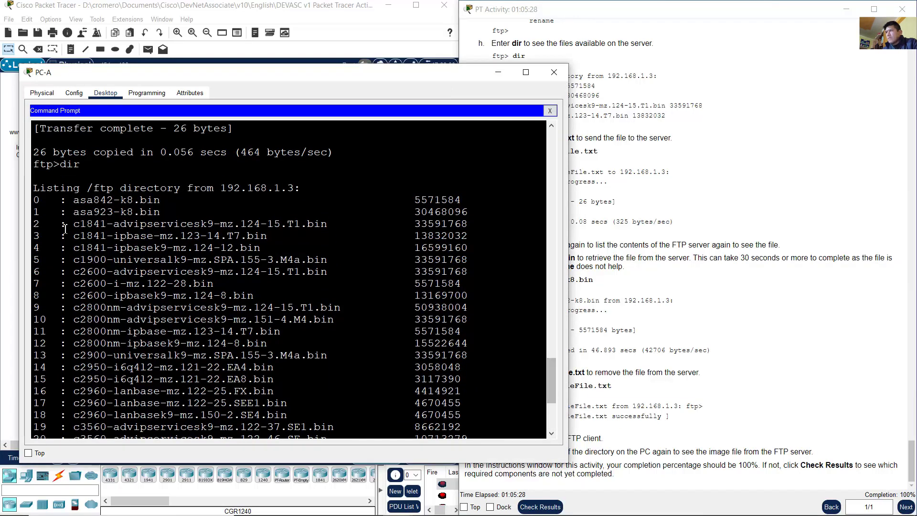
pyautogui.moveTo(73, 201); pyautogui.dragTo(160, 200)
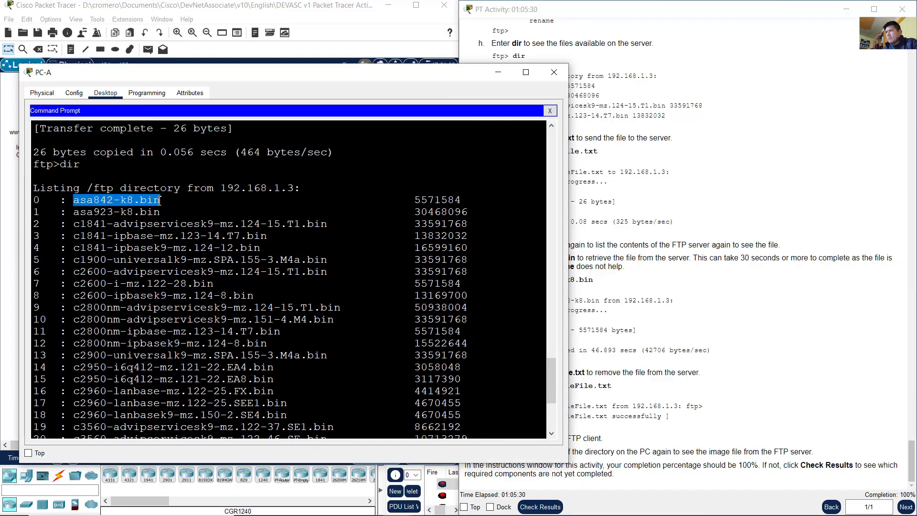
pyautogui.rightClick(156, 203)
pyautogui.click(179, 206)
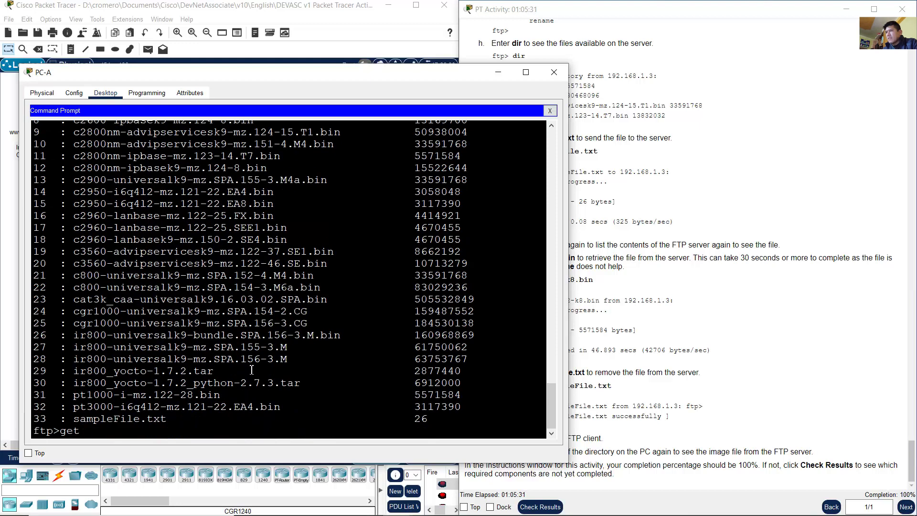
pyautogui.rightClick(222, 419)
pyautogui.click(244, 432)
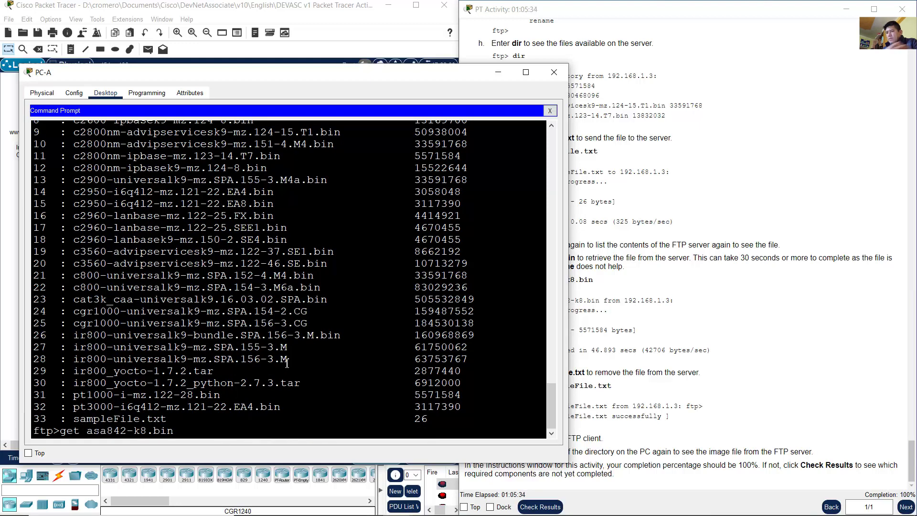
pyautogui.press('Return')
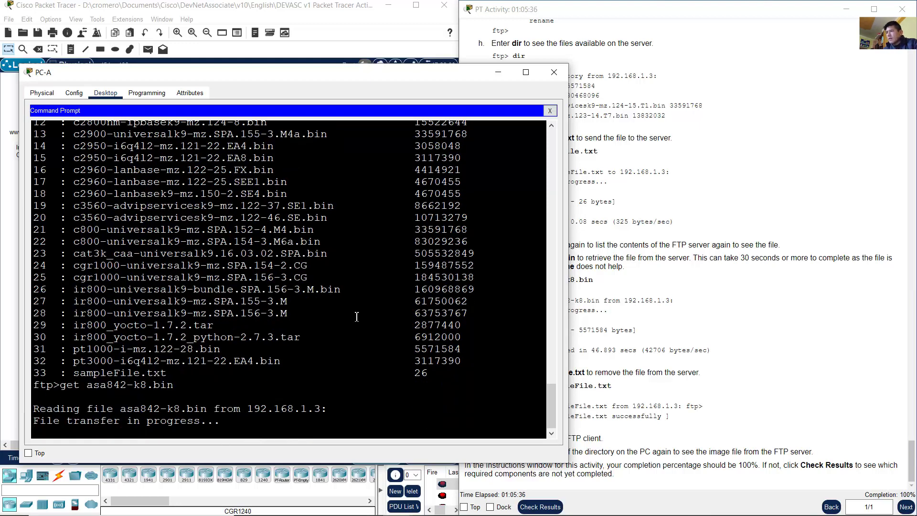
# Step: Watch the download run to 5571584 bytes while rereading step k
pyautogui.moveTo(46, 421); pyautogui.dragTo(221, 420)
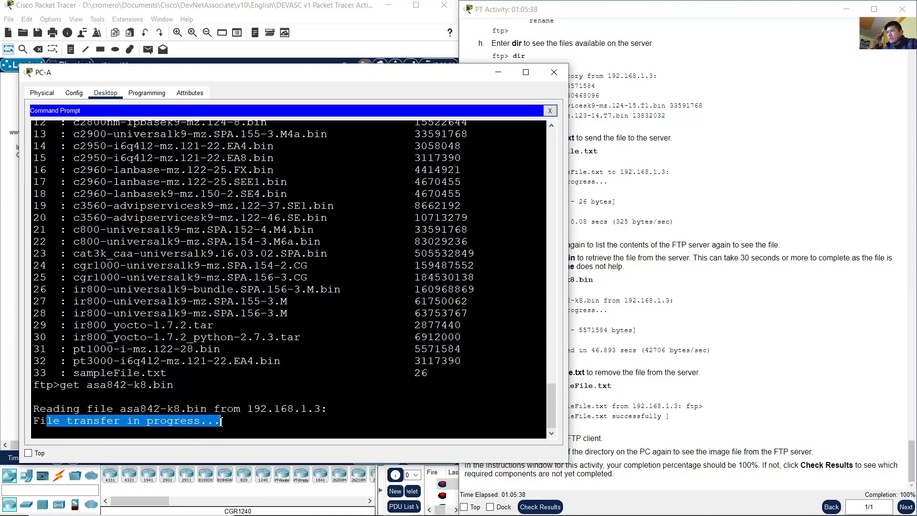
pyautogui.click(654, 261)
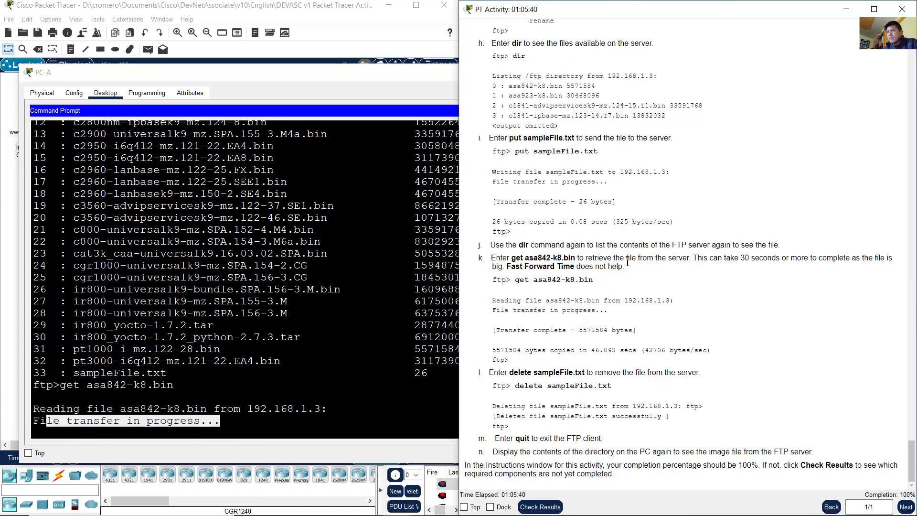
pyautogui.moveTo(707, 261); pyautogui.dragTo(859, 258)
pyautogui.click(759, 280)
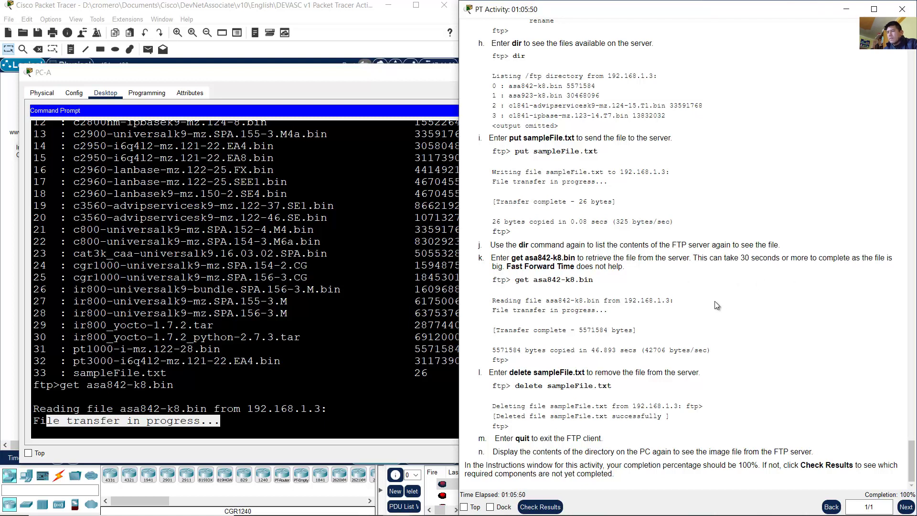
pyautogui.click(348, 350)
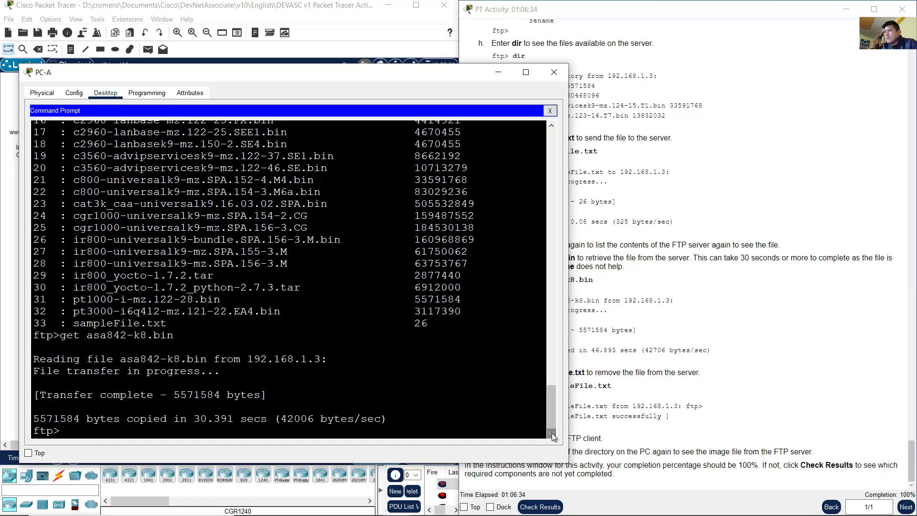
pyautogui.moveTo(269, 396); pyautogui.dragTo(79, 395)
pyautogui.click(121, 395)
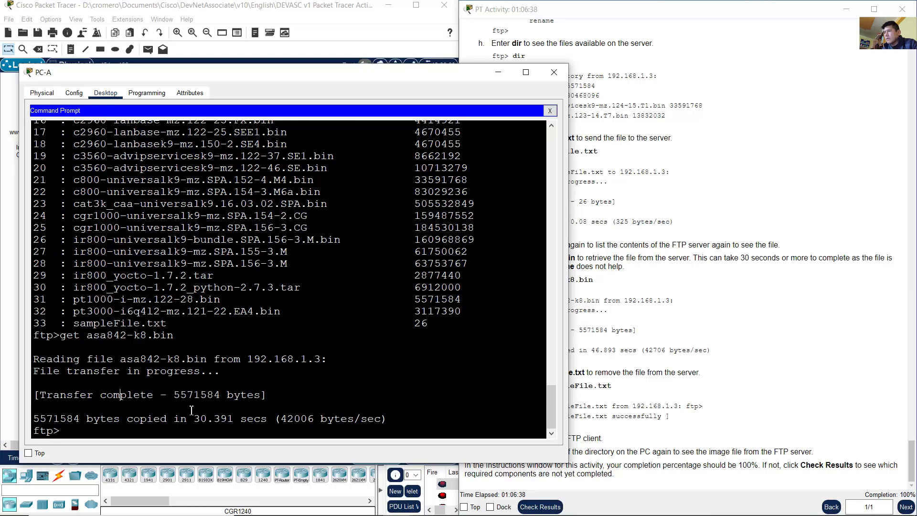
pyautogui.moveTo(150, 421); pyautogui.dragTo(268, 419)
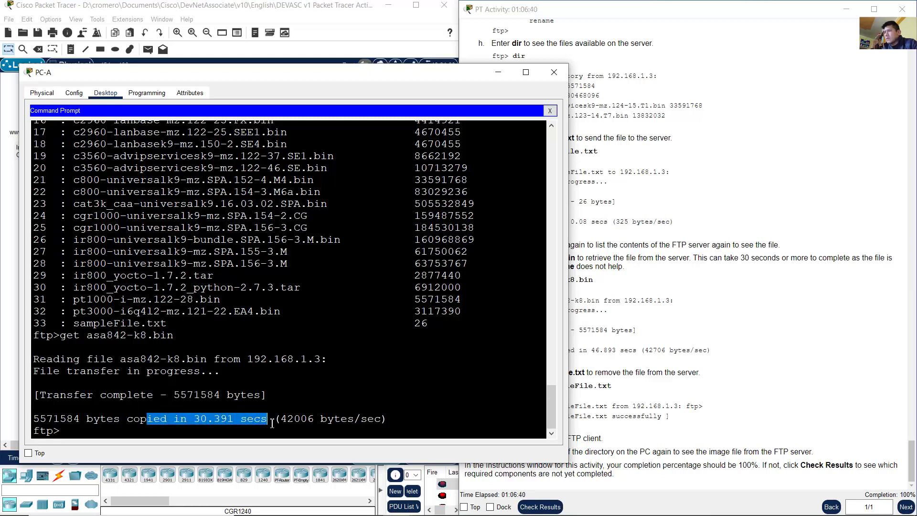
pyautogui.click(193, 416)
pyautogui.moveTo(113, 381); pyautogui.dragTo(238, 420)
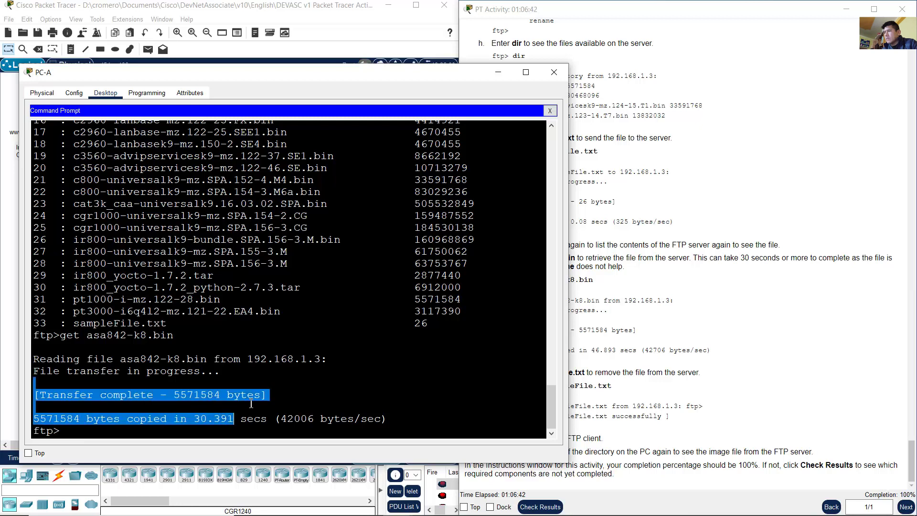
pyautogui.click(264, 387)
pyautogui.click(623, 332)
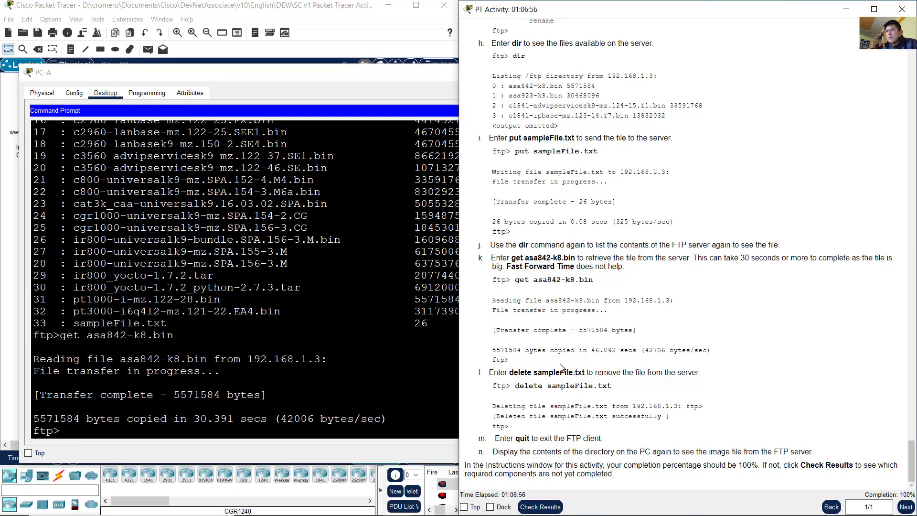
pyautogui.moveTo(501, 375); pyautogui.dragTo(674, 387)
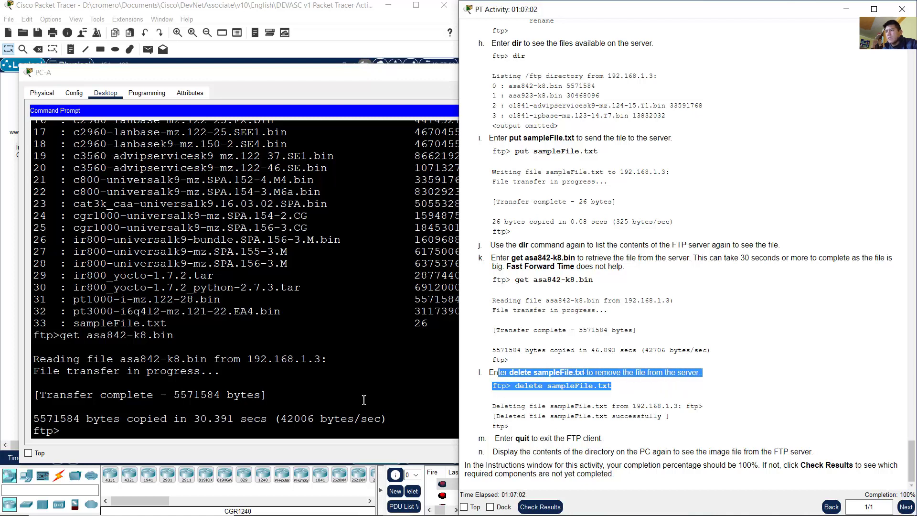
pyautogui.click(311, 402)
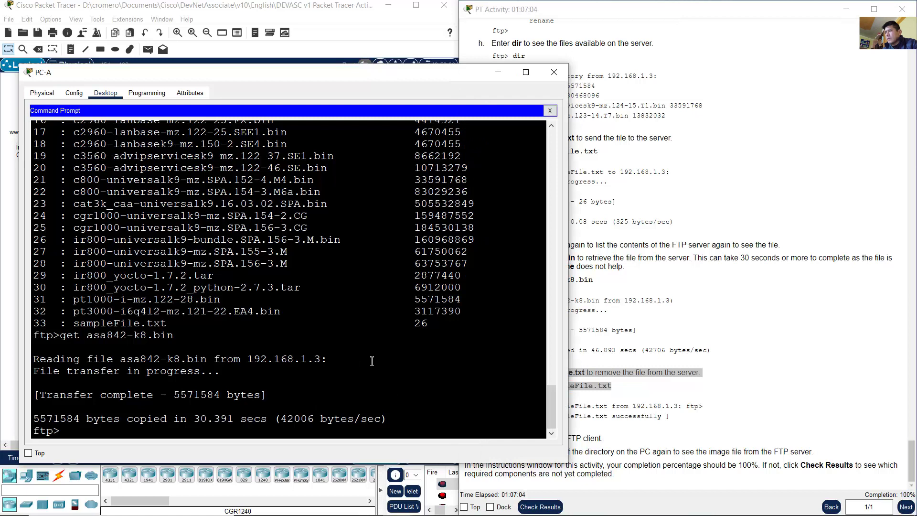
pyautogui.moveTo(74, 323); pyautogui.dragTo(177, 325)
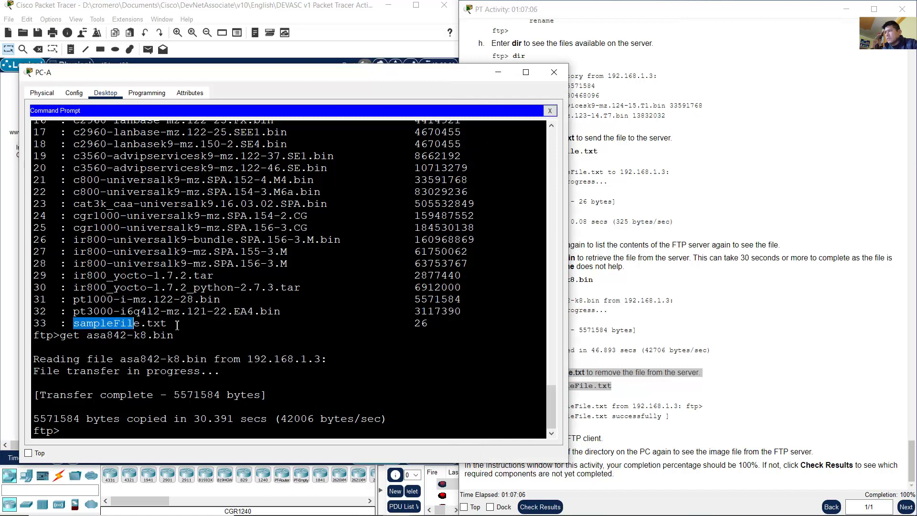
# Step: Delete sampleFile.txt from the FTP server at 192.168.1.3 using a pasted file name
pyautogui.click(269, 392)
pyautogui.write('delete')
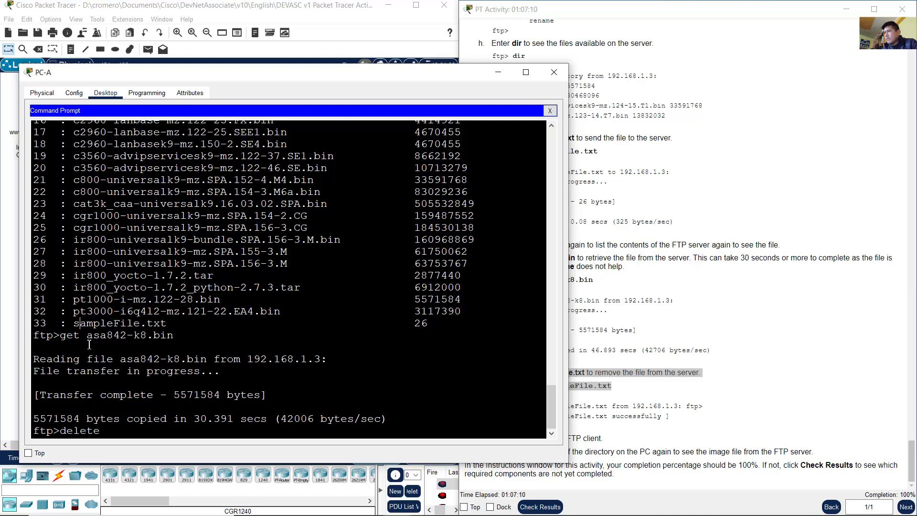
pyautogui.moveTo(74, 323); pyautogui.dragTo(165, 324)
pyautogui.rightClick(164, 325)
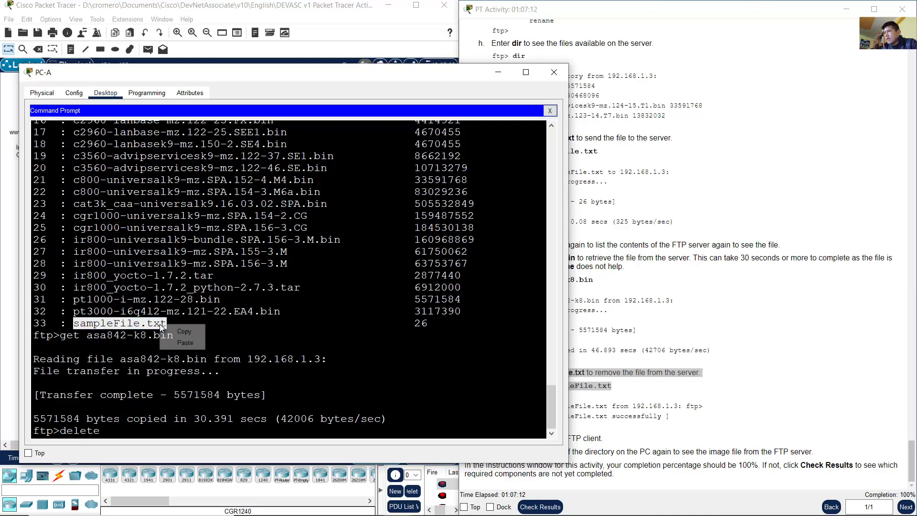
pyautogui.click(181, 331)
pyautogui.rightClick(149, 423)
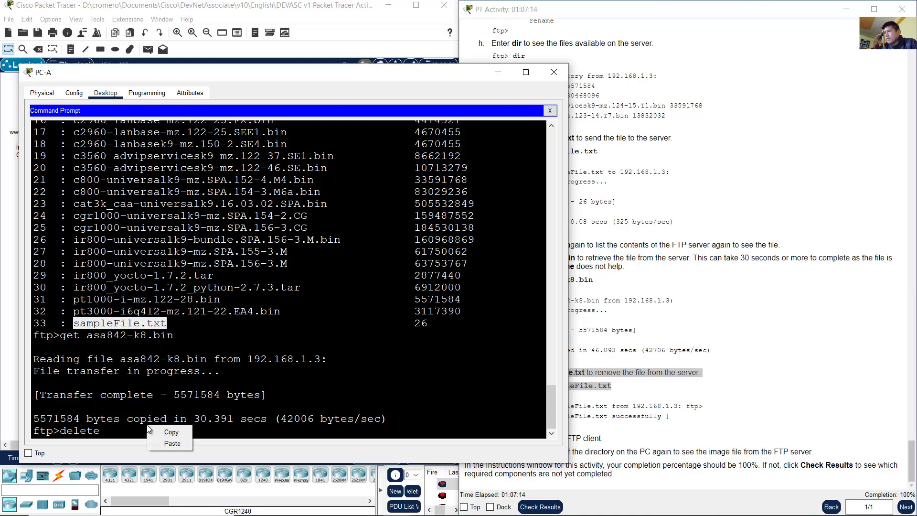
pyautogui.click(178, 445)
pyautogui.press('Return')
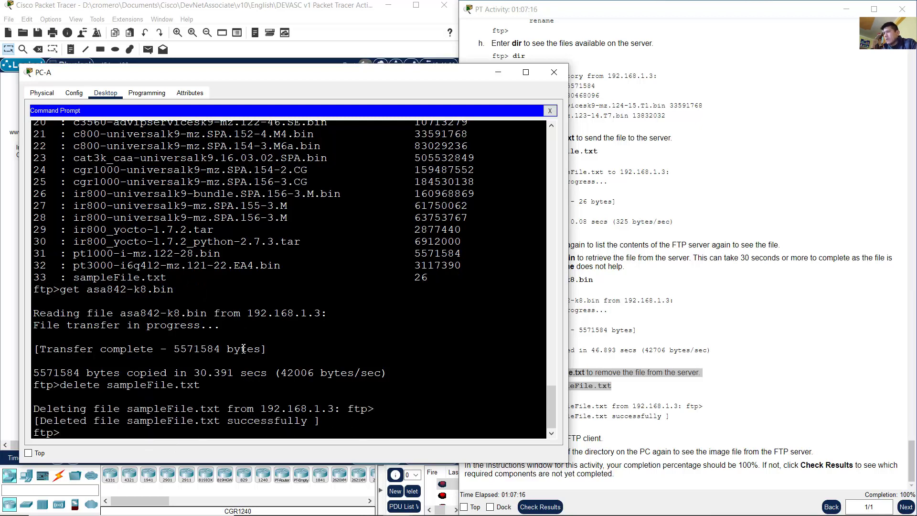
pyautogui.moveTo(45, 422); pyautogui.dragTo(102, 423)
pyautogui.click(105, 423)
# Step: Re-list the server with dir, confirm the listing ends at entry 32 without sampleFile.txt
pyautogui.write('dir')
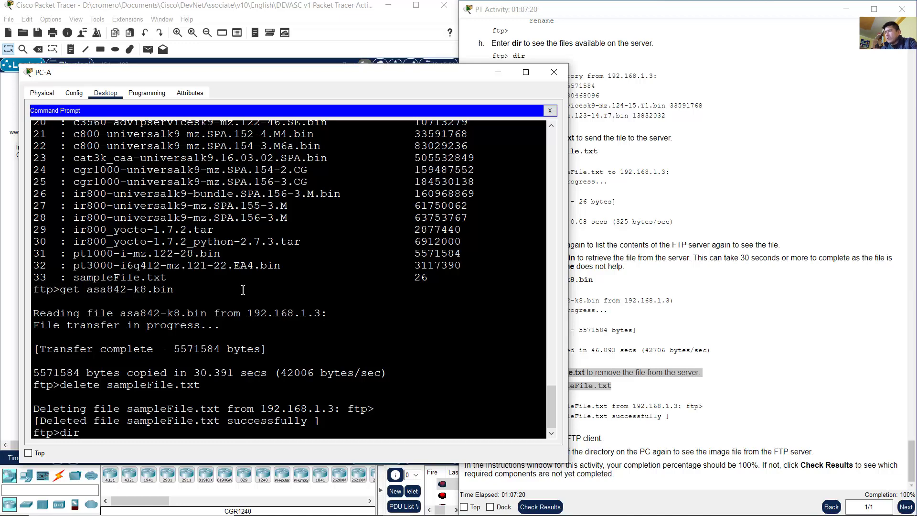
pyautogui.press('Return')
pyautogui.moveTo(293, 421); pyautogui.dragTo(78, 163)
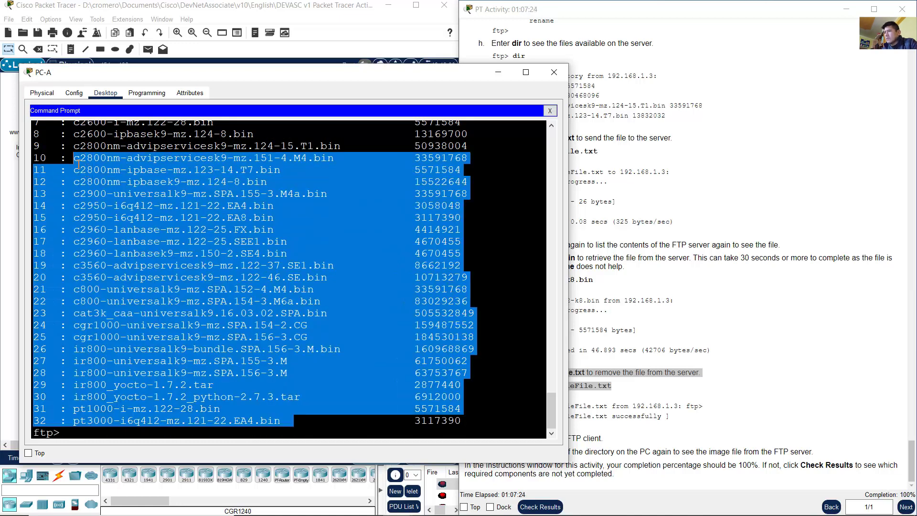
pyautogui.click(362, 413)
pyautogui.moveTo(300, 421); pyautogui.dragTo(73, 149)
pyautogui.click(188, 225)
pyautogui.scroll(4, 188, 225)
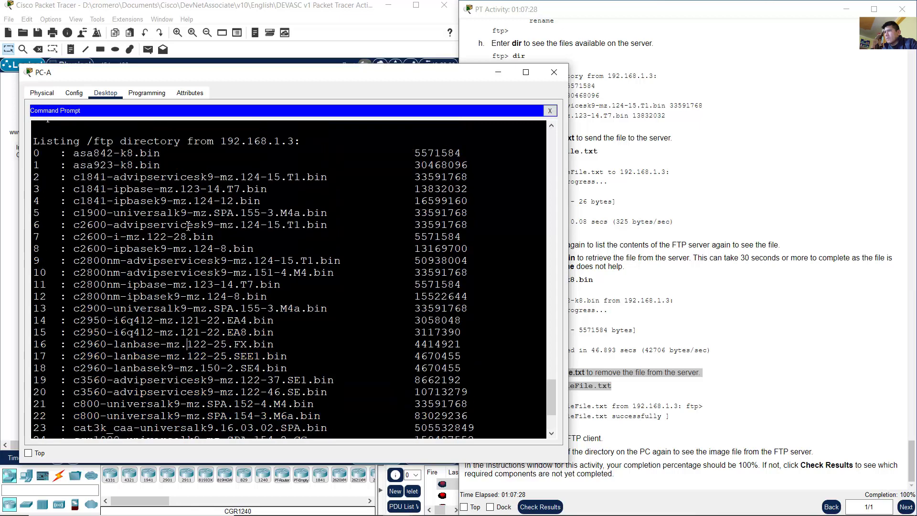
pyautogui.scroll(-4, 188, 226)
pyautogui.moveTo(287, 419); pyautogui.dragTo(215, 220)
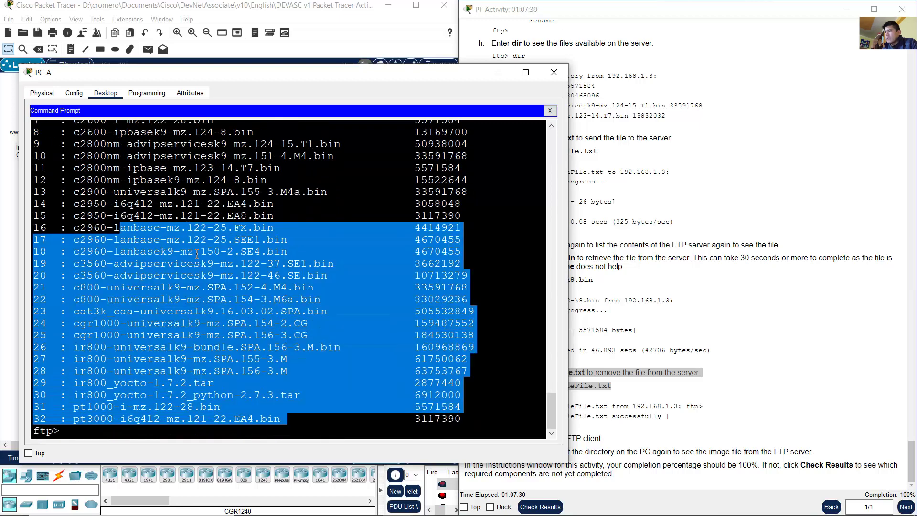
pyautogui.click(658, 359)
pyautogui.moveTo(505, 440); pyautogui.dragTo(606, 439)
pyautogui.click(374, 429)
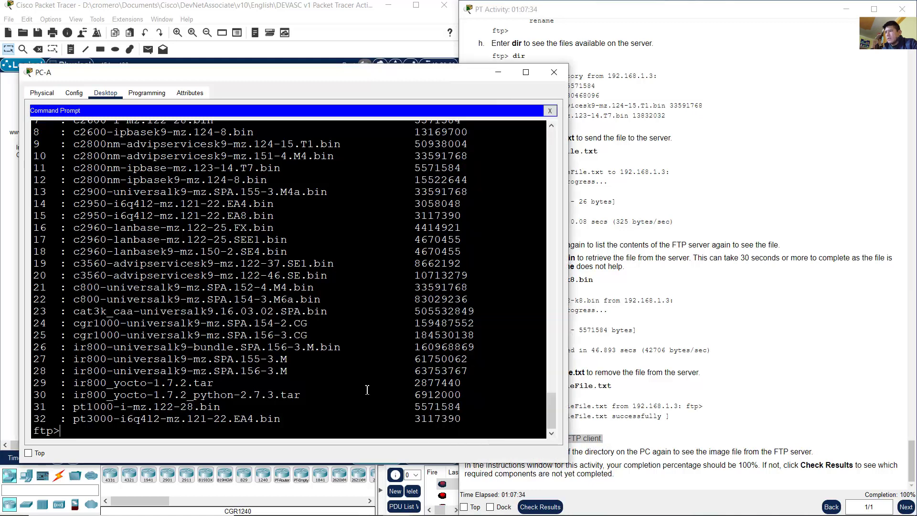
# Step: Quit the FTP session and review the step n instruction
pyautogui.write('quit')
pyautogui.press('Return')
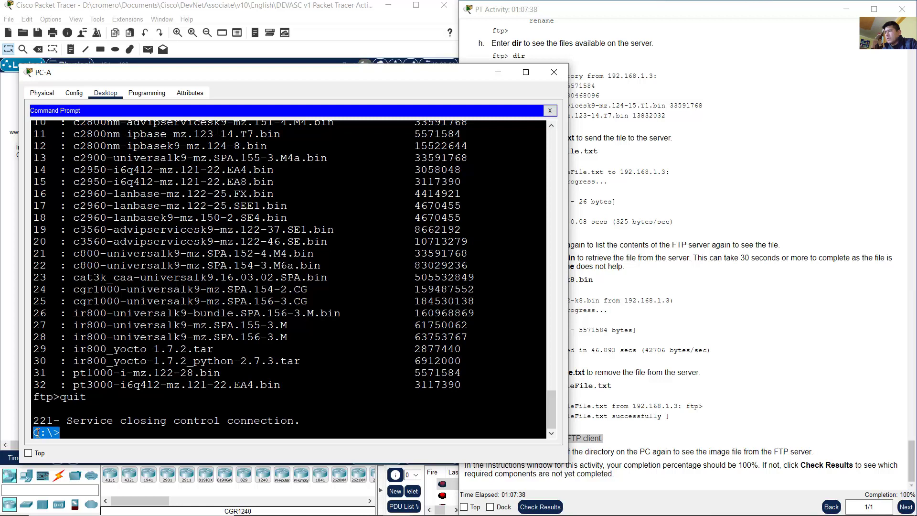
pyautogui.click(754, 393)
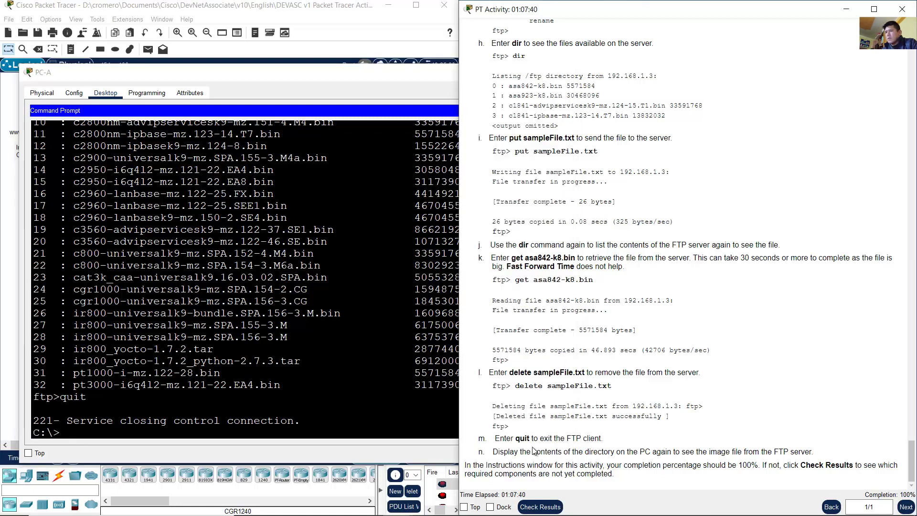
pyautogui.moveTo(500, 451); pyautogui.dragTo(658, 452)
# Step: List PC-A's C: drive with dir, confirming asa842-k8.bin (5571584 bytes) beside sampleFile.txt
pyautogui.click(279, 400)
pyautogui.write('dir')
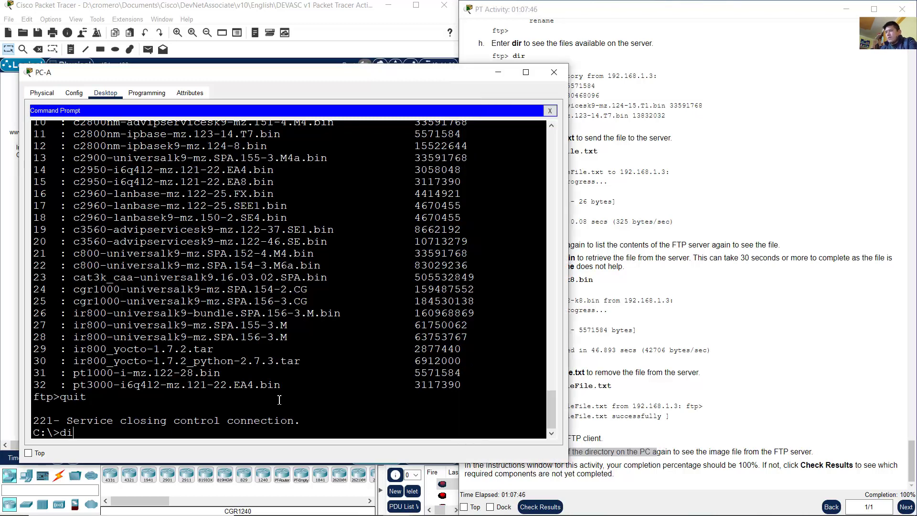
pyautogui.press('Return')
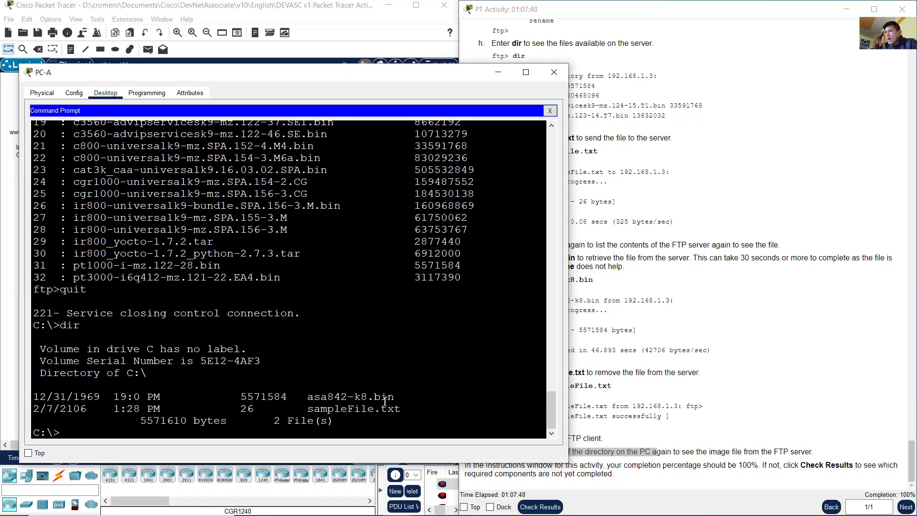
pyautogui.moveTo(378, 399); pyautogui.dragTo(20, 395)
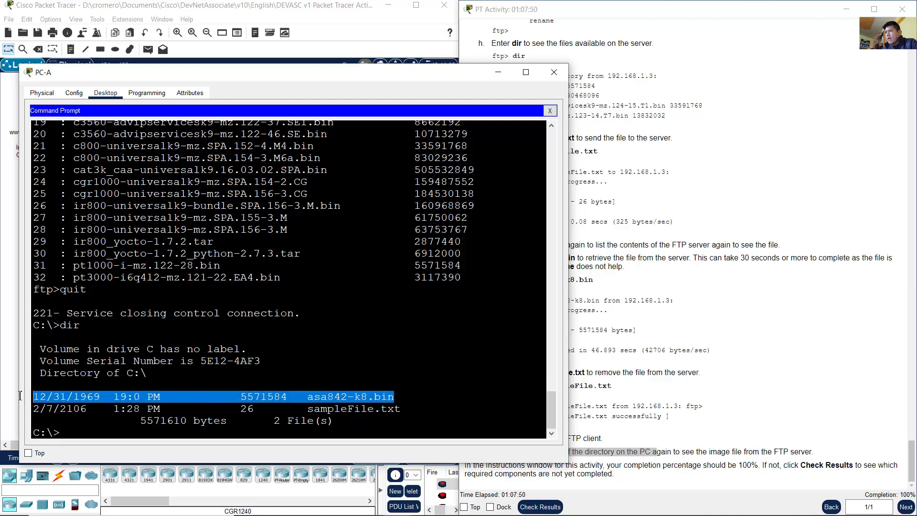
pyautogui.click(368, 385)
pyautogui.moveTo(313, 396); pyautogui.dragTo(408, 396)
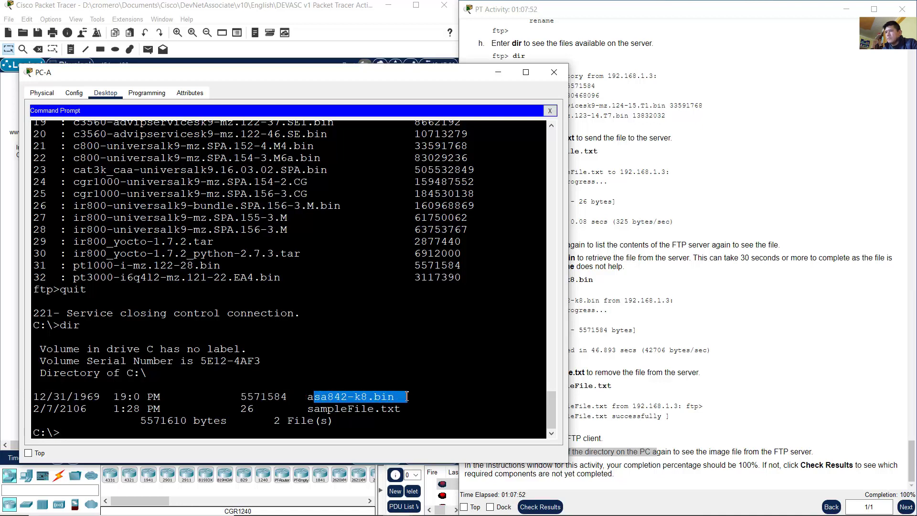
pyautogui.click(691, 398)
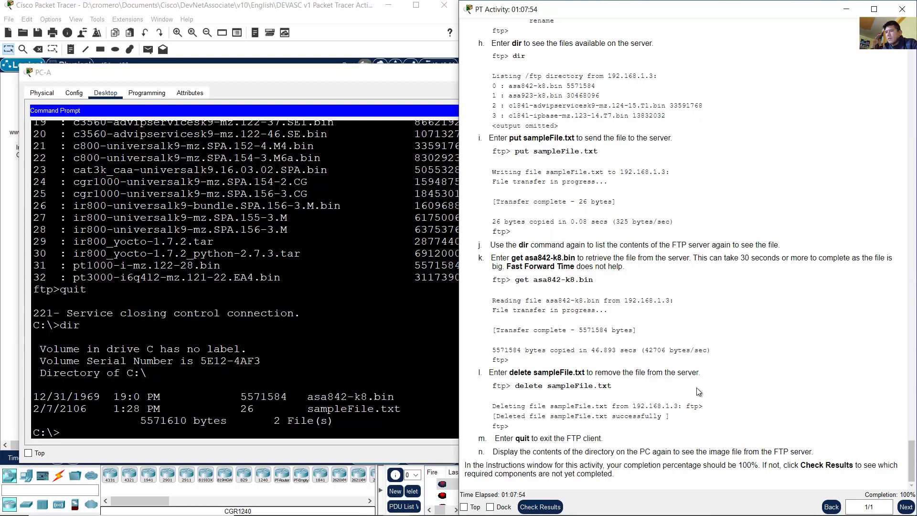